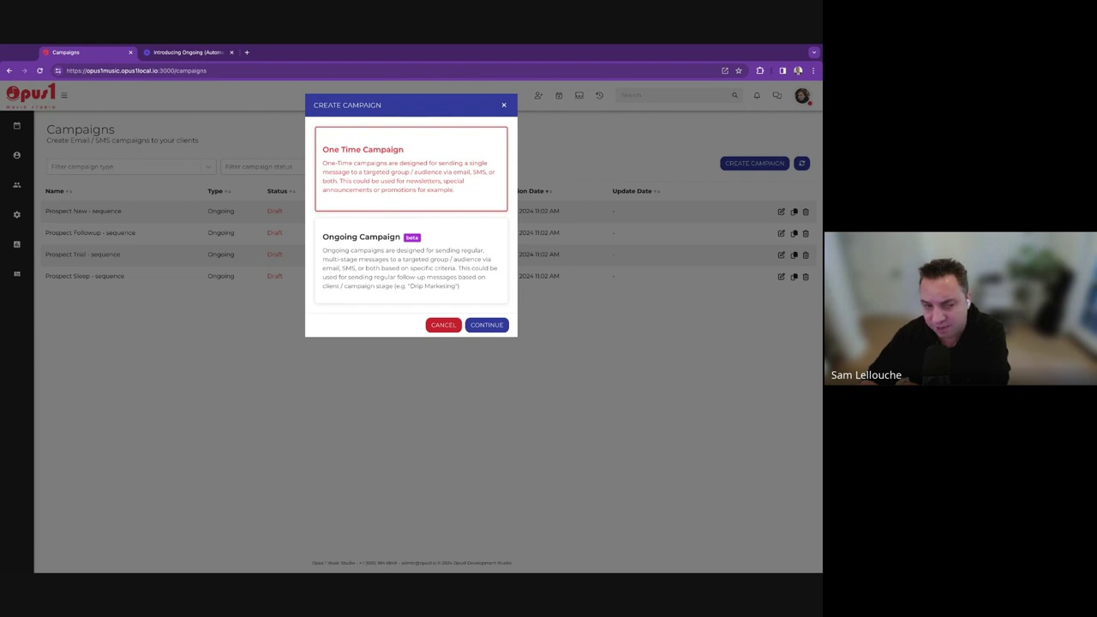
Bring up the clients section's page list from the left sidebar.
click(63, 146)
Open the Prospects board in a new tab with lost prospects shown as an extra column.
mouse_move(17, 156)
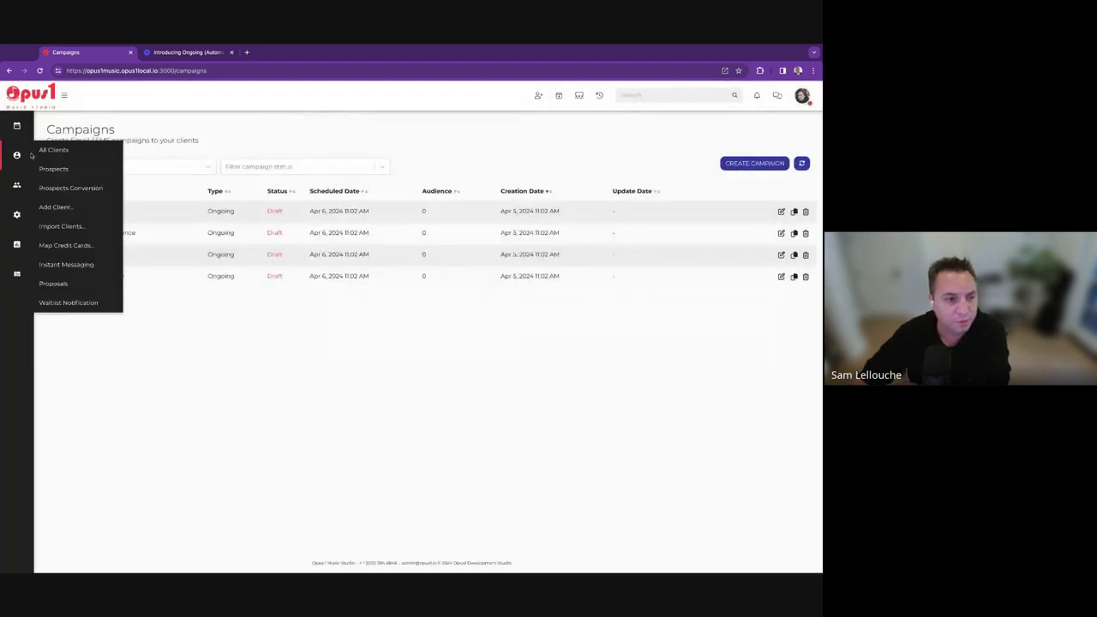
click(51, 169)
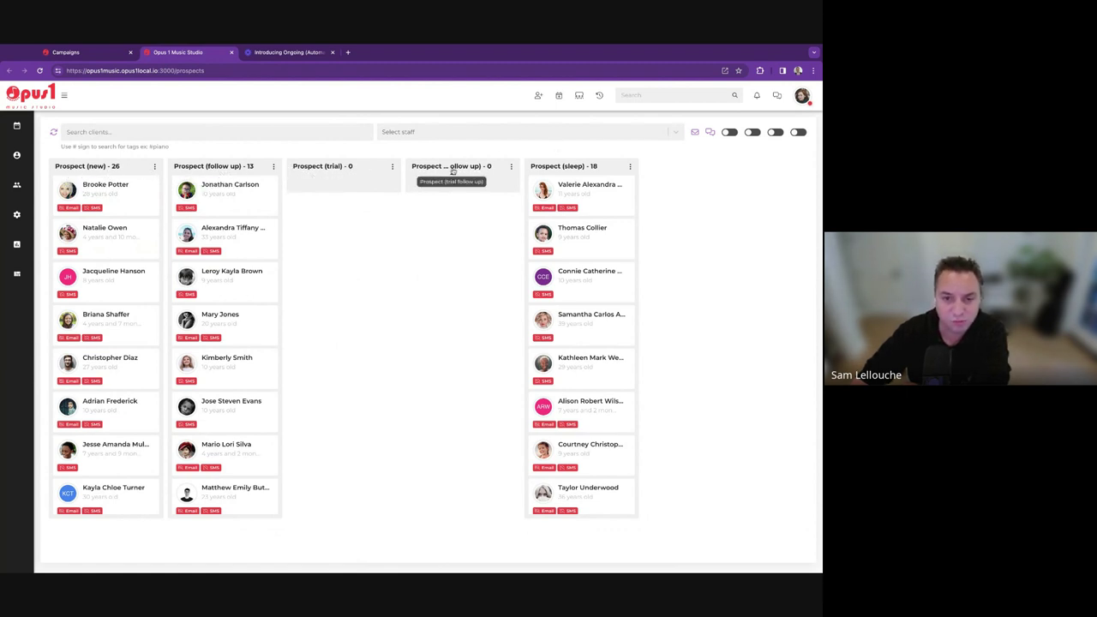
click(798, 132)
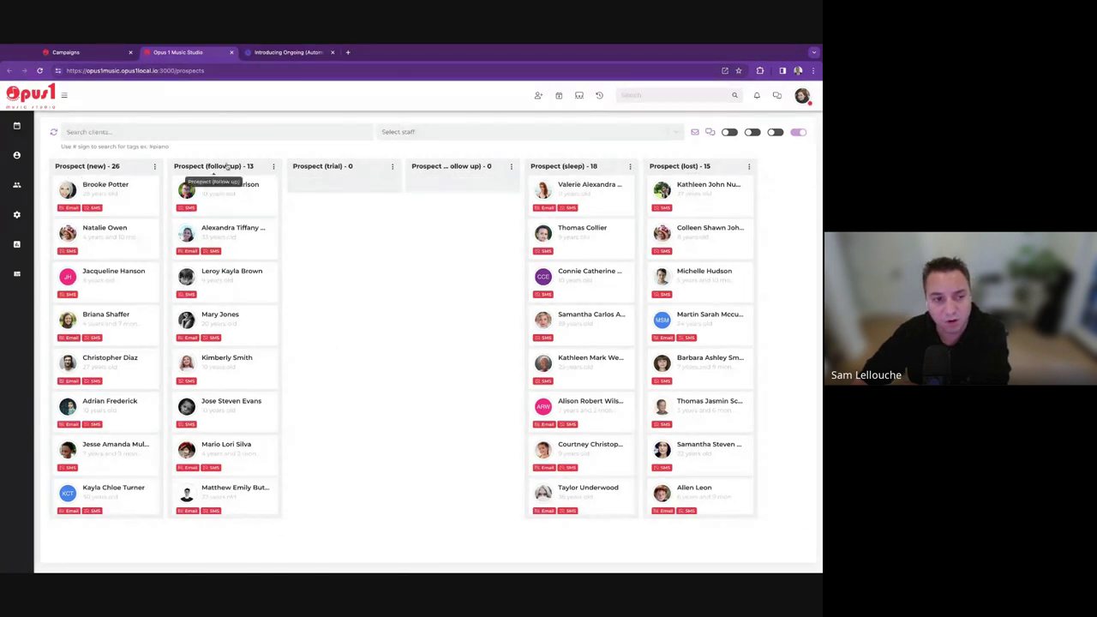
drag(214, 166, 225, 166)
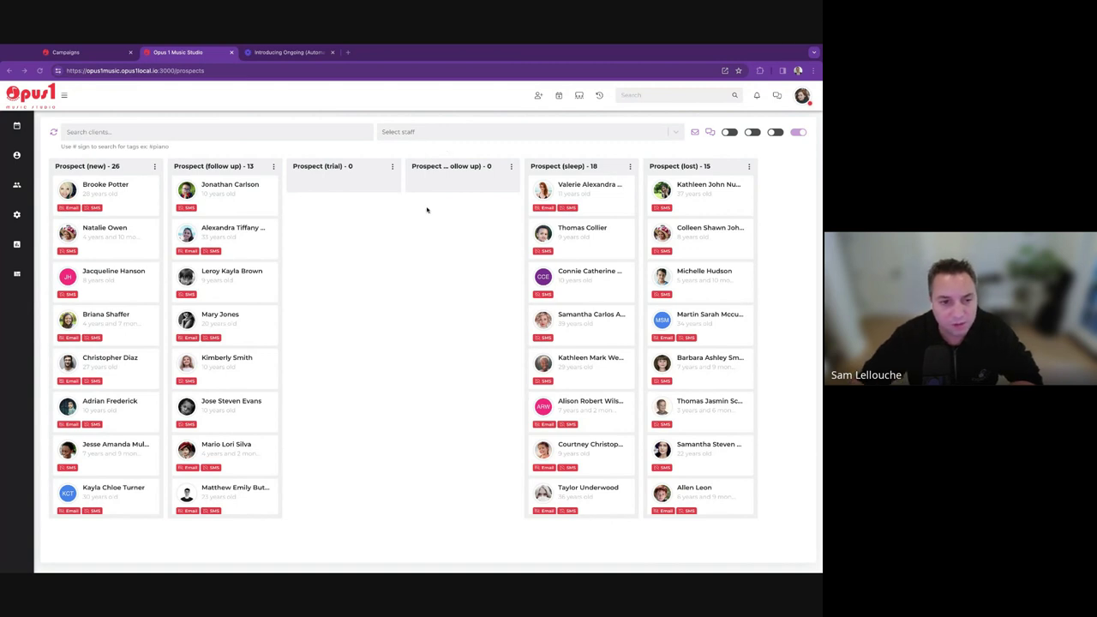
Move the top Prospect (follow up) card into the Prospect (trial) column.
drag(214, 191, 343, 189)
drag(216, 194, 333, 208)
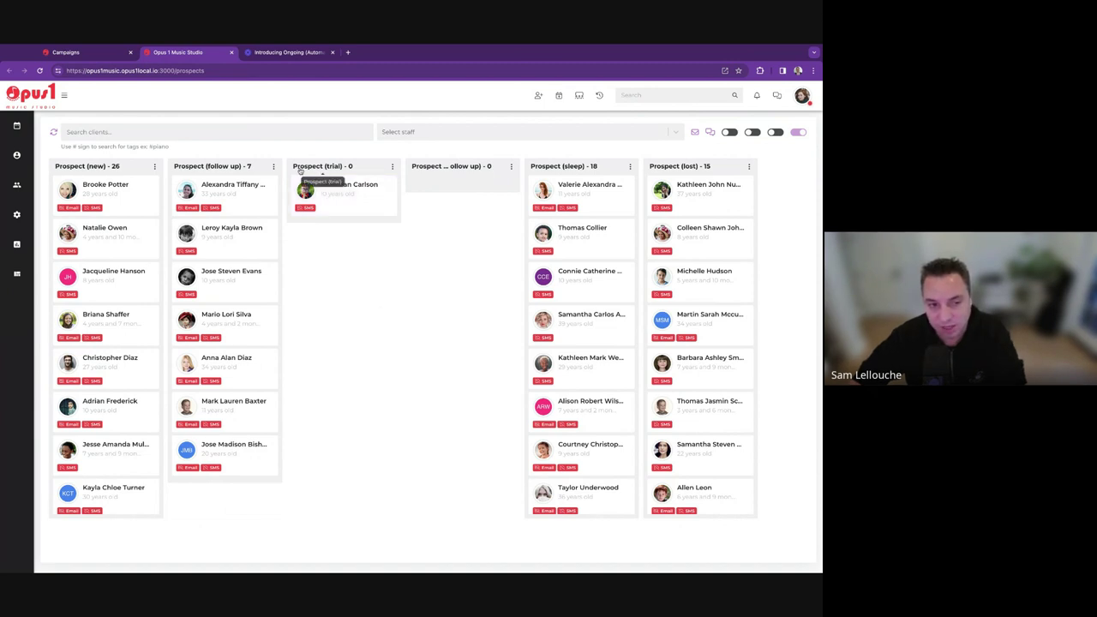
Give the trial prospect a new #piano tag, then close their client details.
click(344, 196)
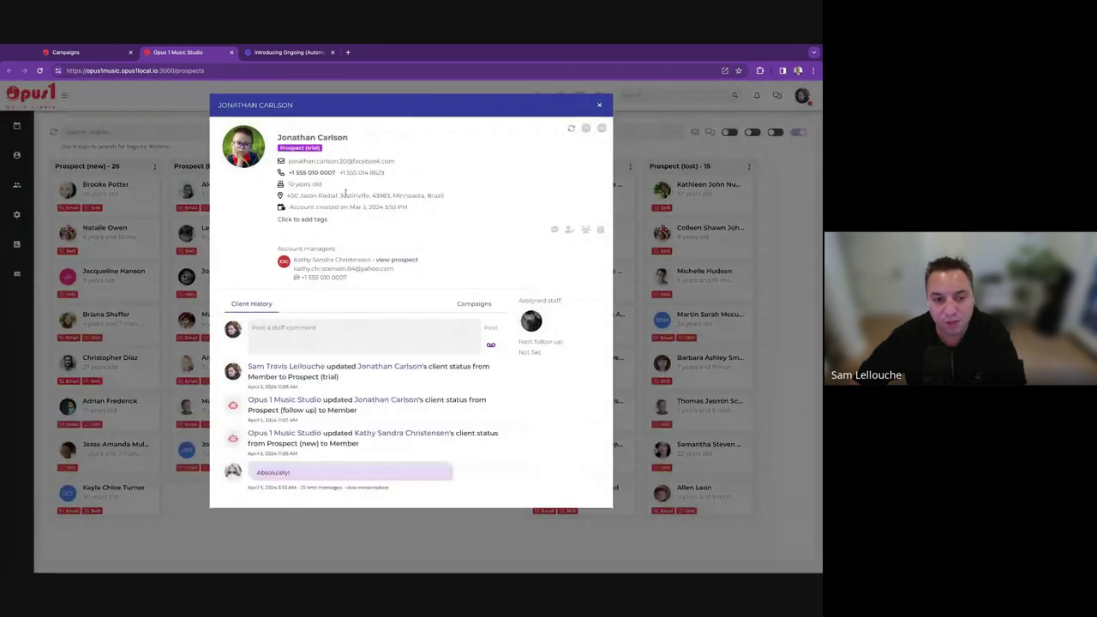
click(323, 222)
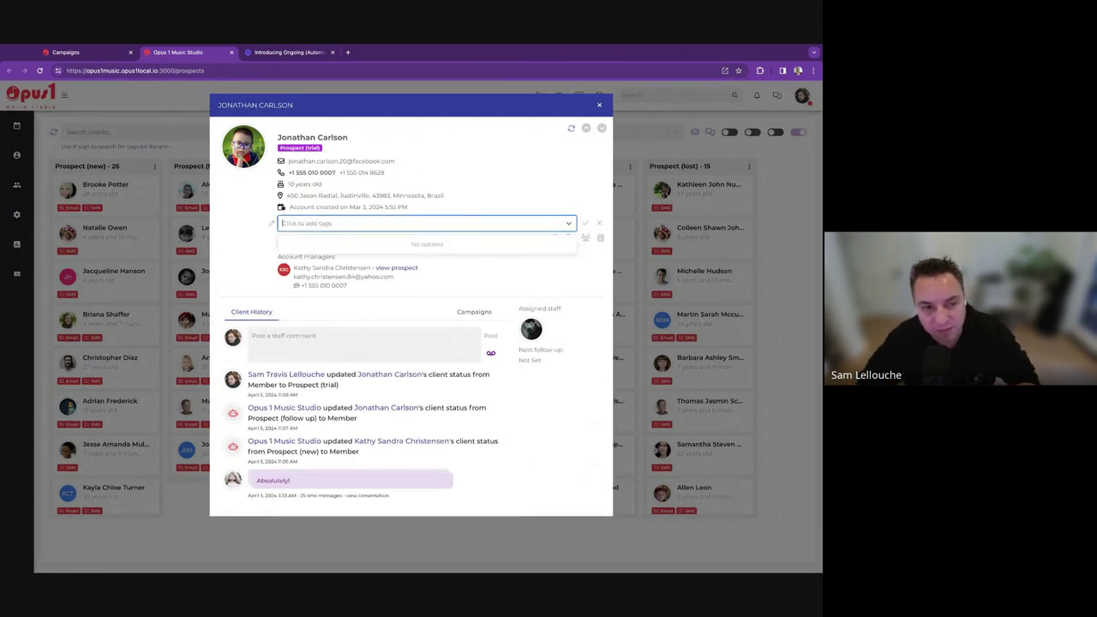
text(piano)
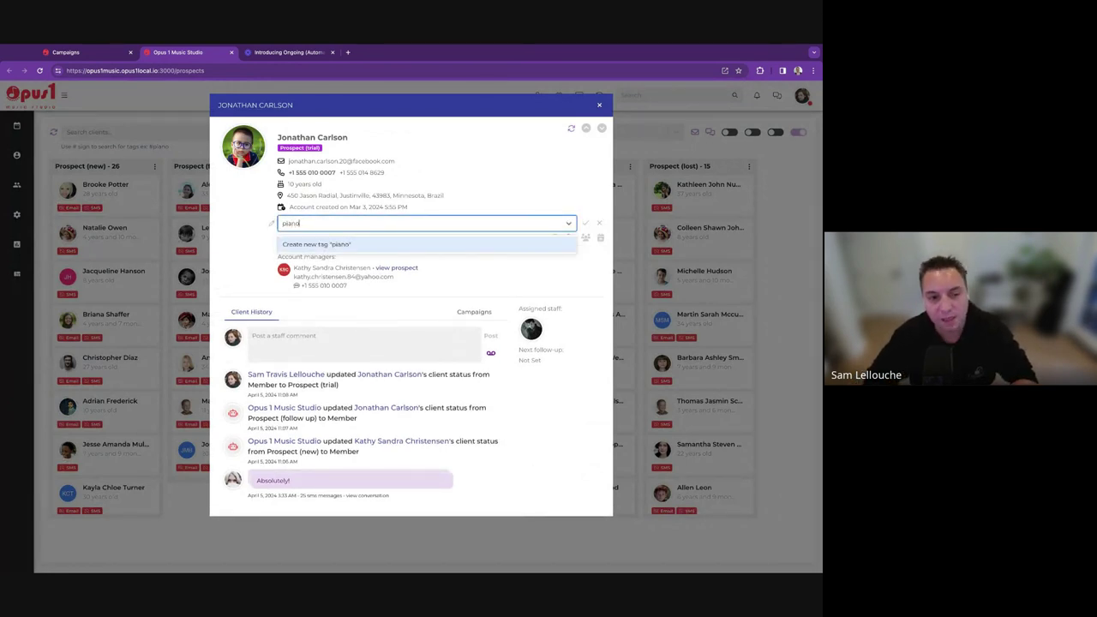
key(Return)
key(Return)
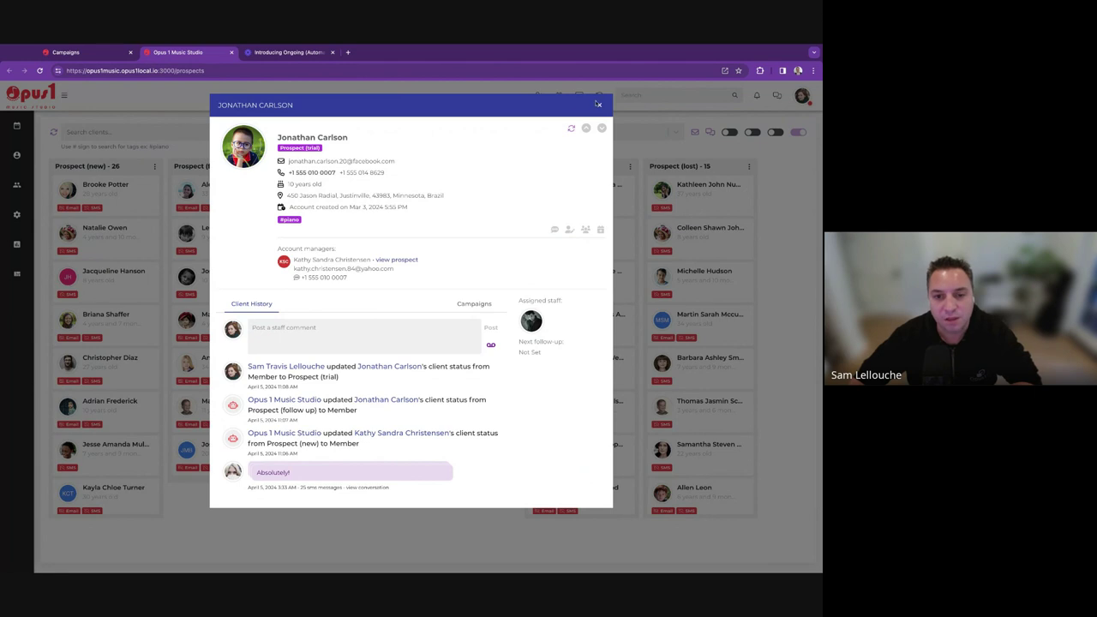
click(598, 104)
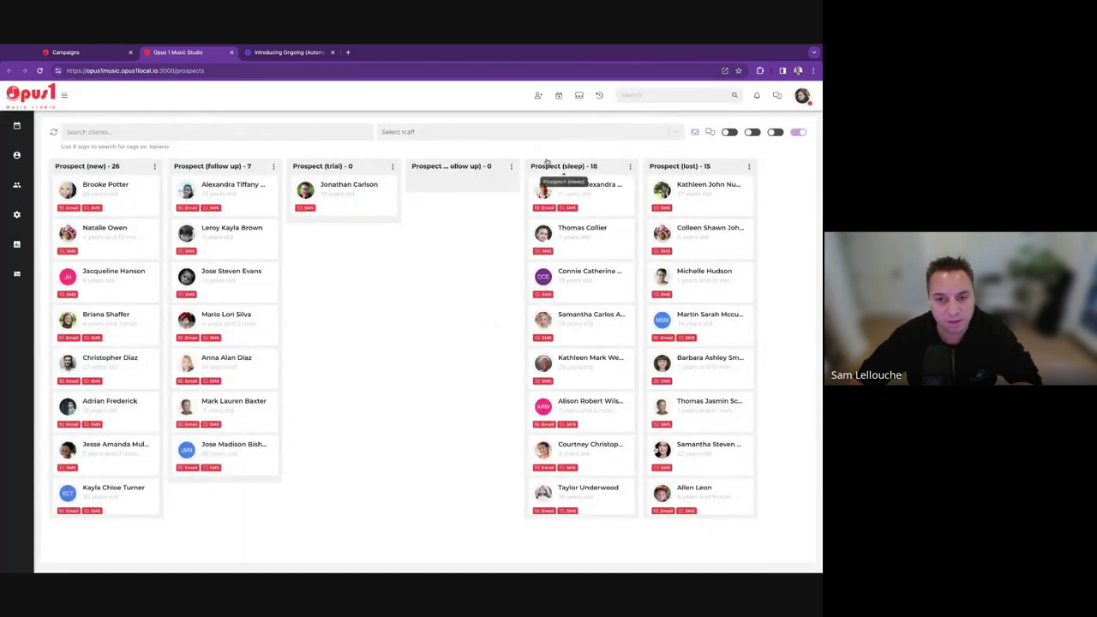
Refresh the board and move the #piano-tagged card from Prospect (trial) into the next follow-up stage.
click(53, 132)
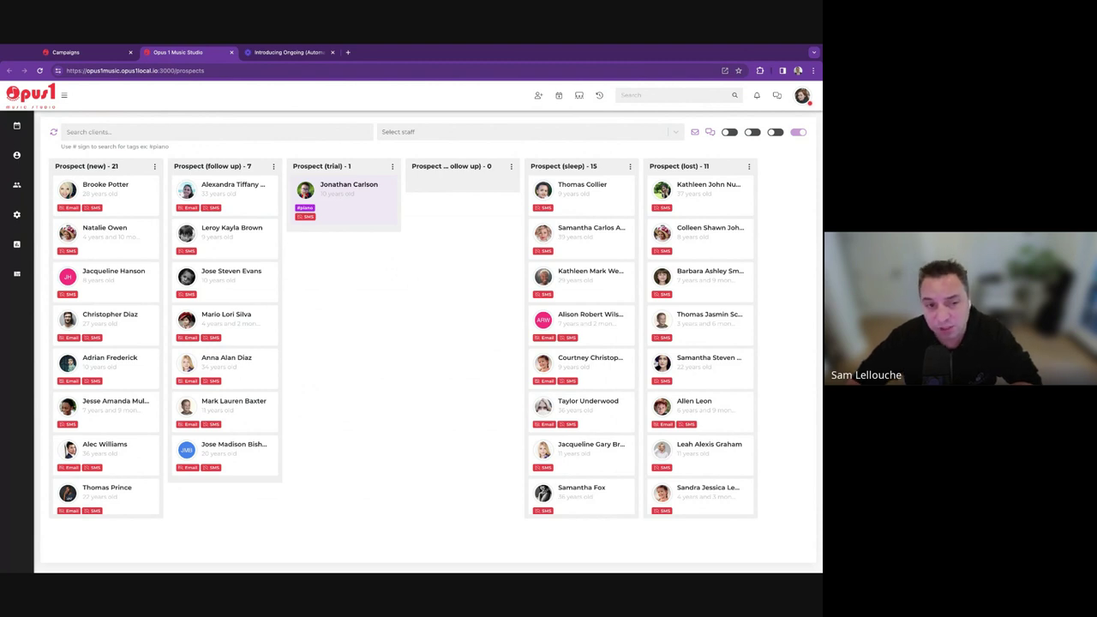
drag(343, 190, 225, 189)
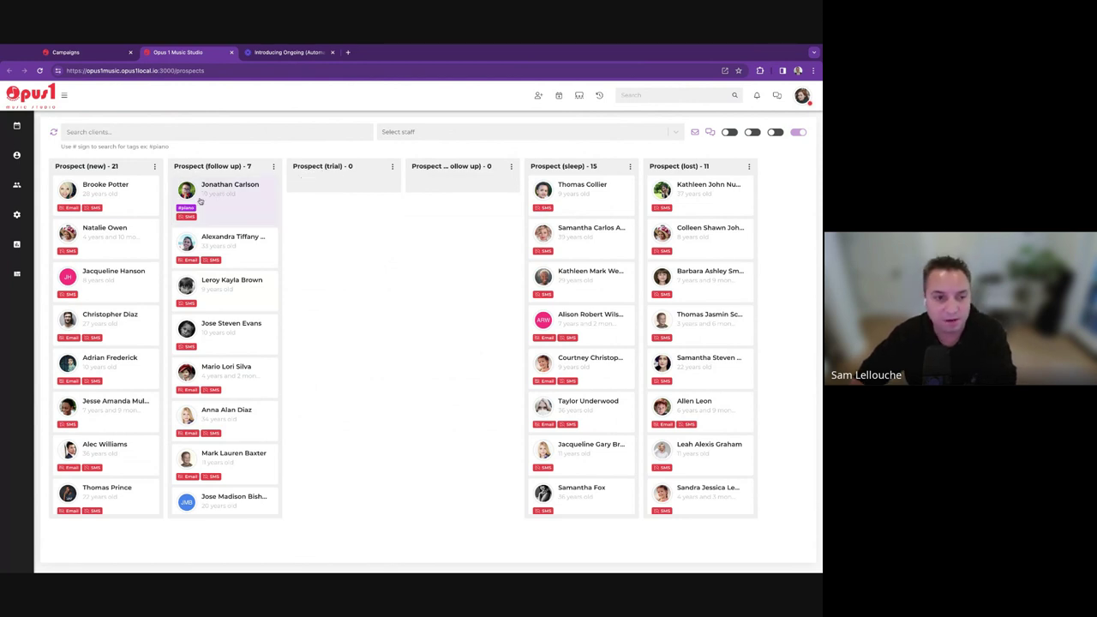
drag(213, 204, 336, 185)
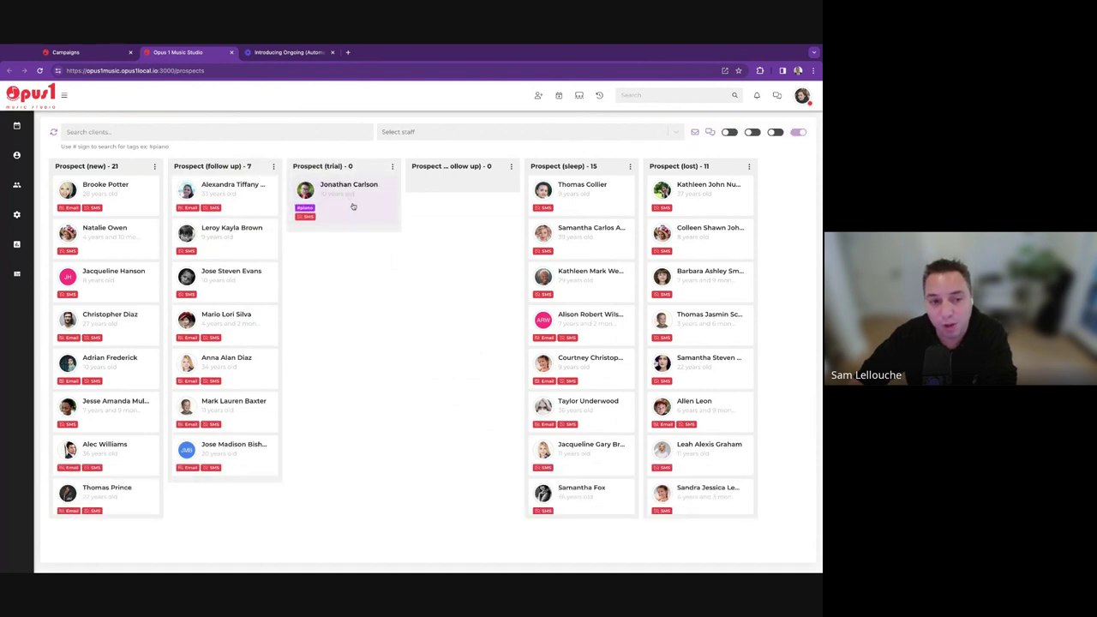
drag(352, 202, 463, 195)
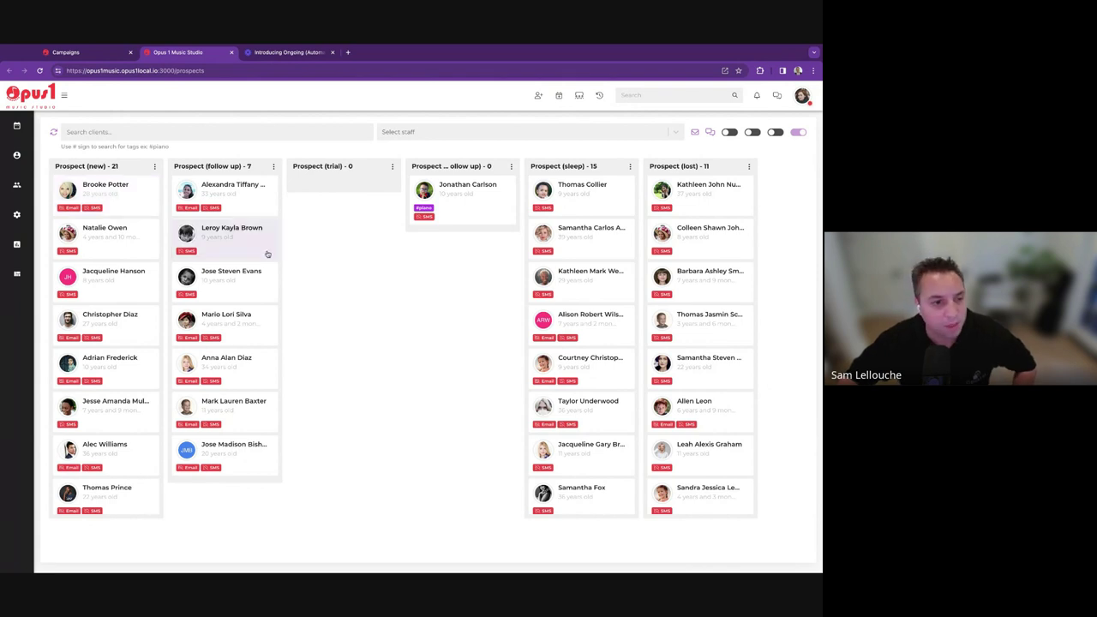
Go to the Campaigns list of prospect sequences from the settings gear menu.
mouse_move(24, 218)
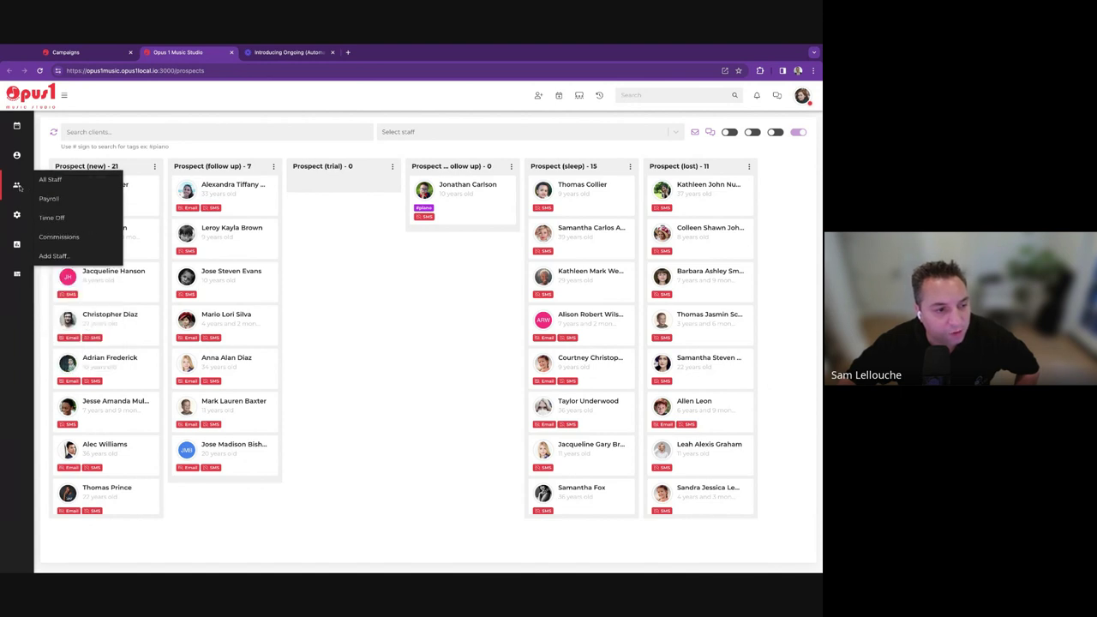
click(73, 286)
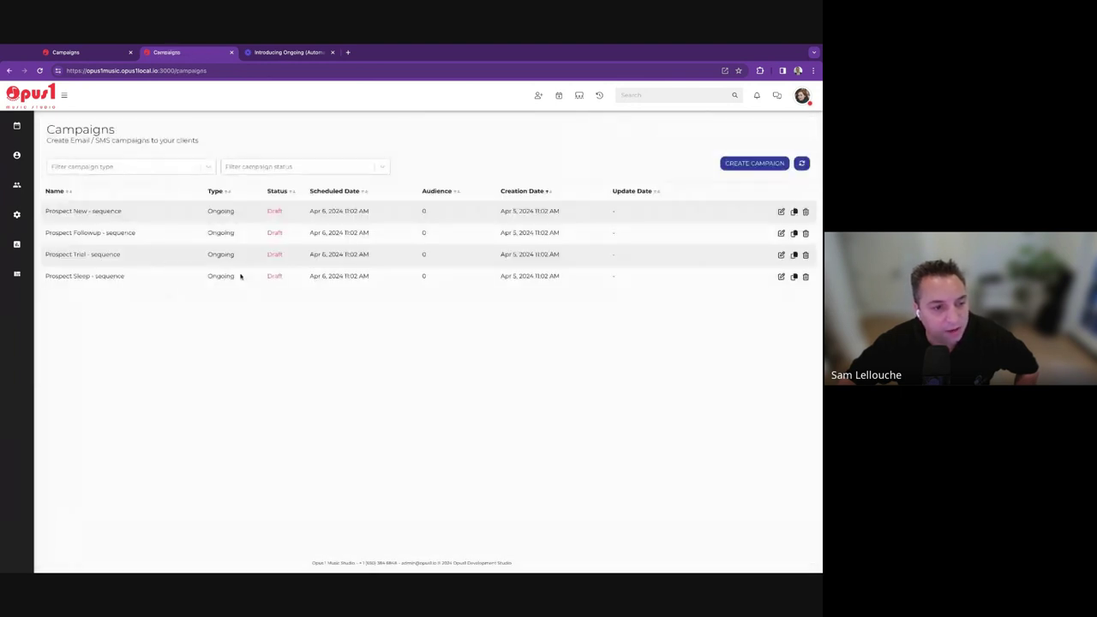
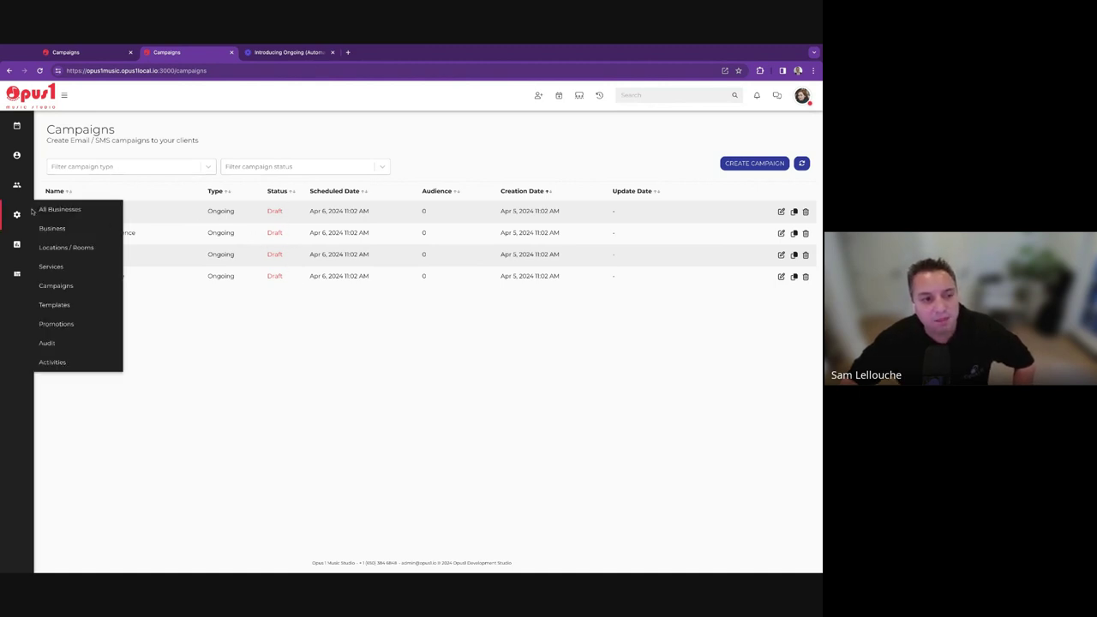
Look through the campaign type and status filter options without applying any.
click(140, 169)
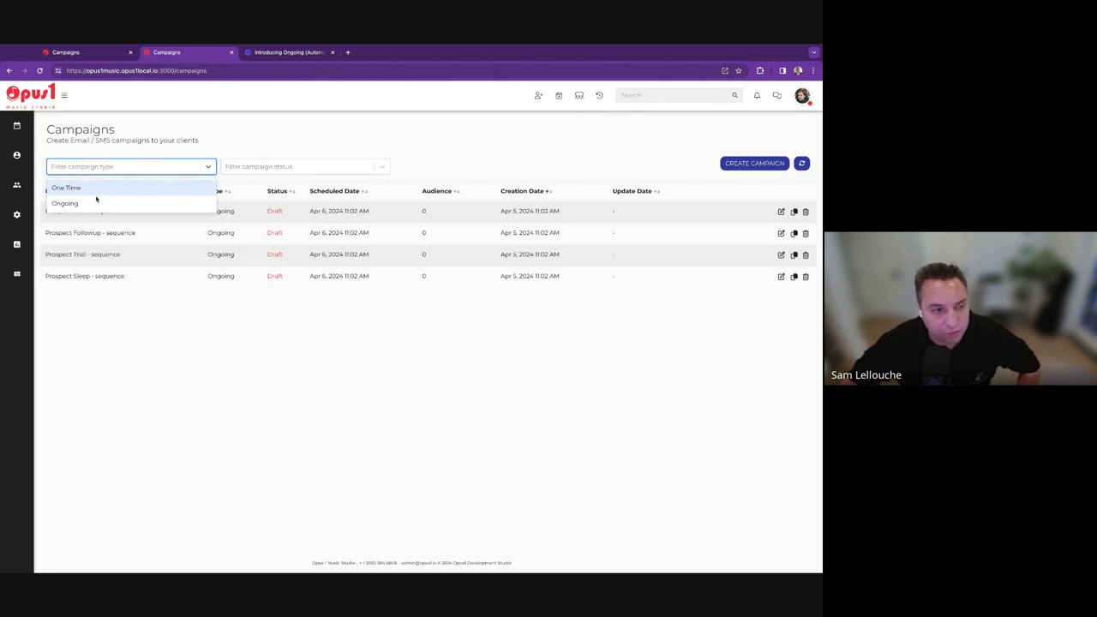
click(261, 159)
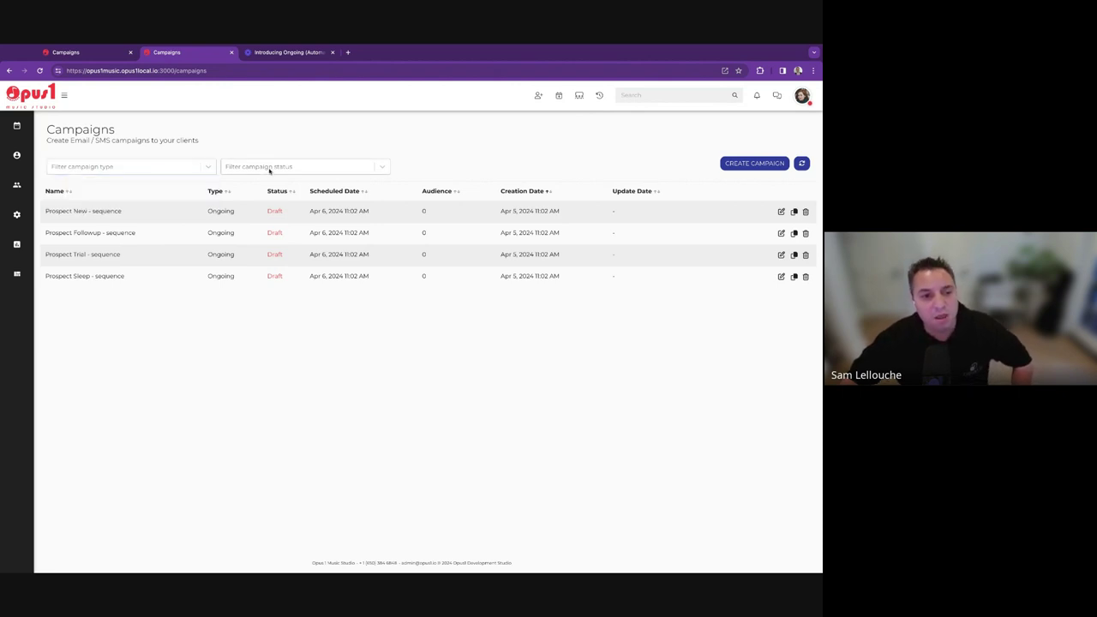
click(269, 169)
click(283, 143)
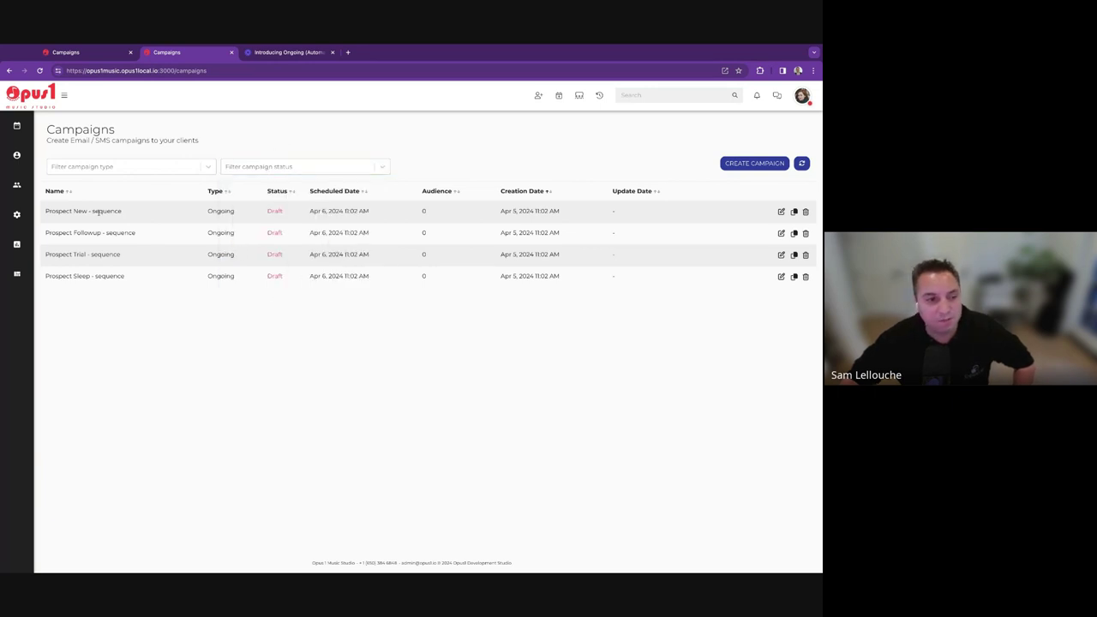
Highlight the Prospect New - sequence row's name, date and Draft status, then open it for editing.
triple_click(46, 213)
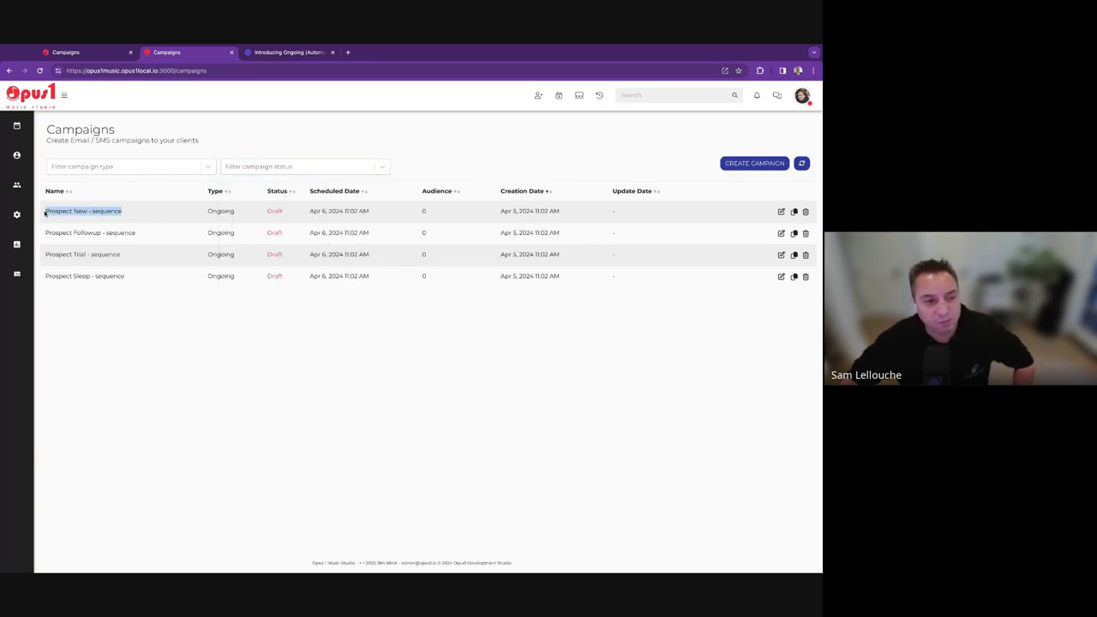
drag(45, 212, 278, 212)
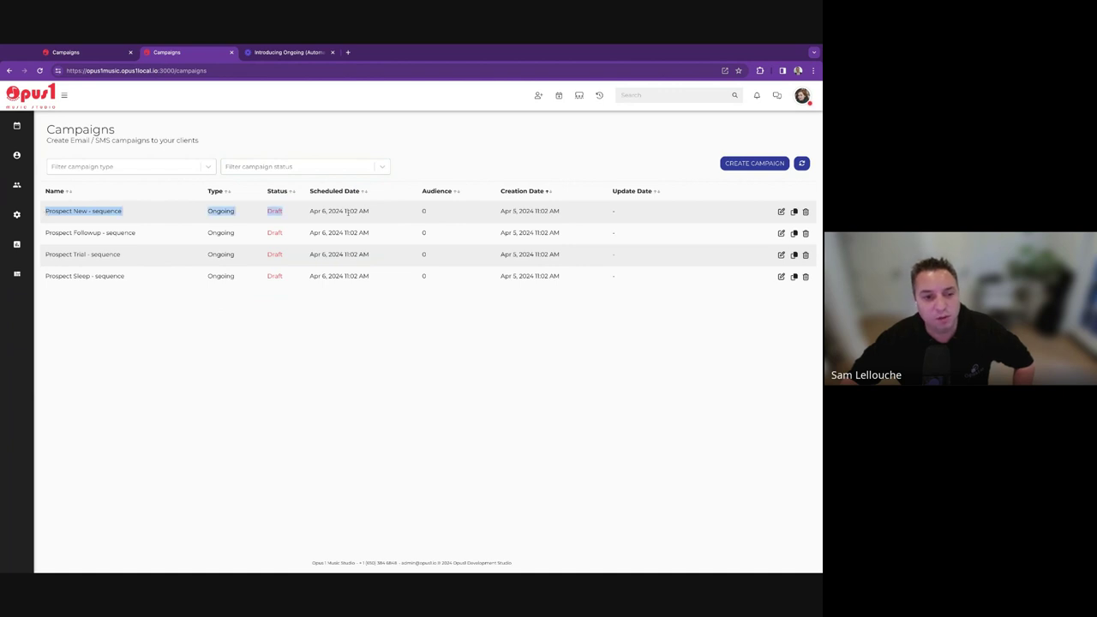
click(443, 352)
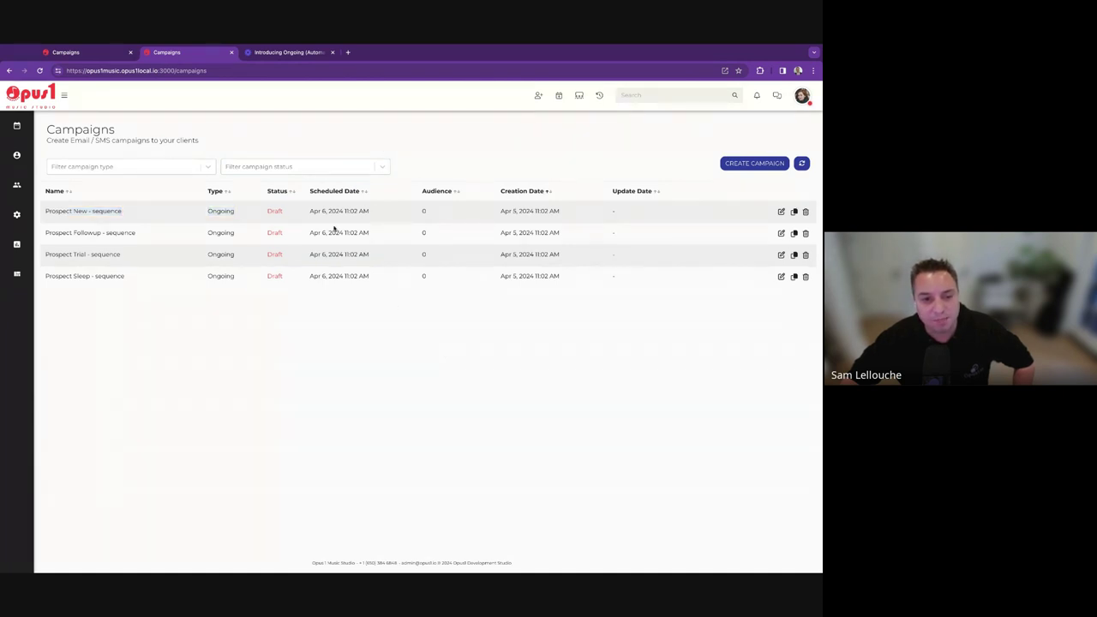
triple_click(310, 211)
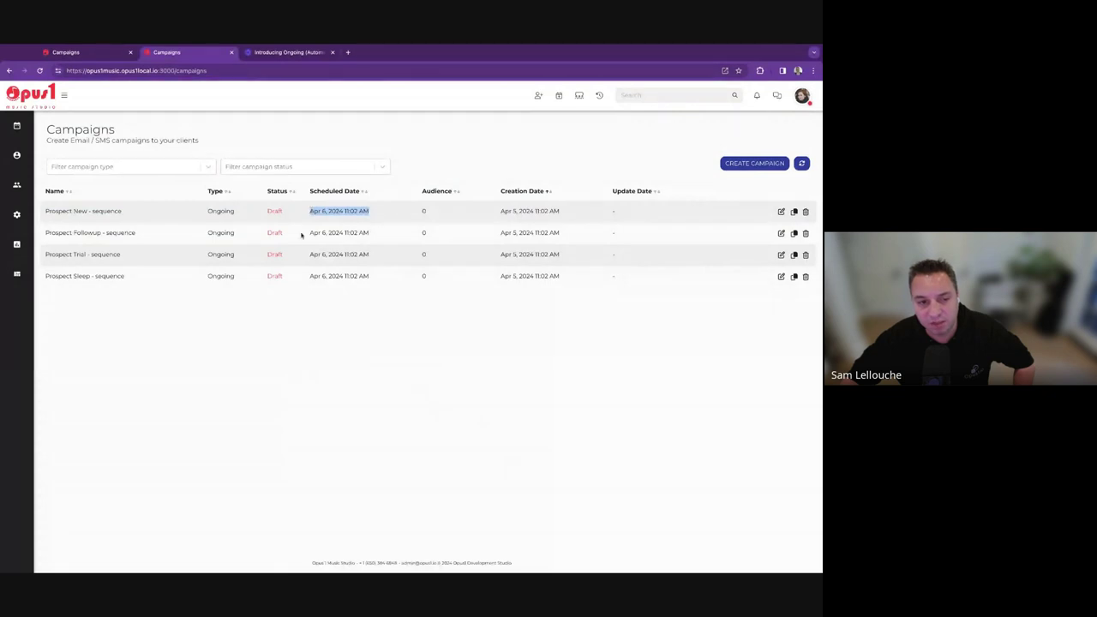
double_click(274, 212)
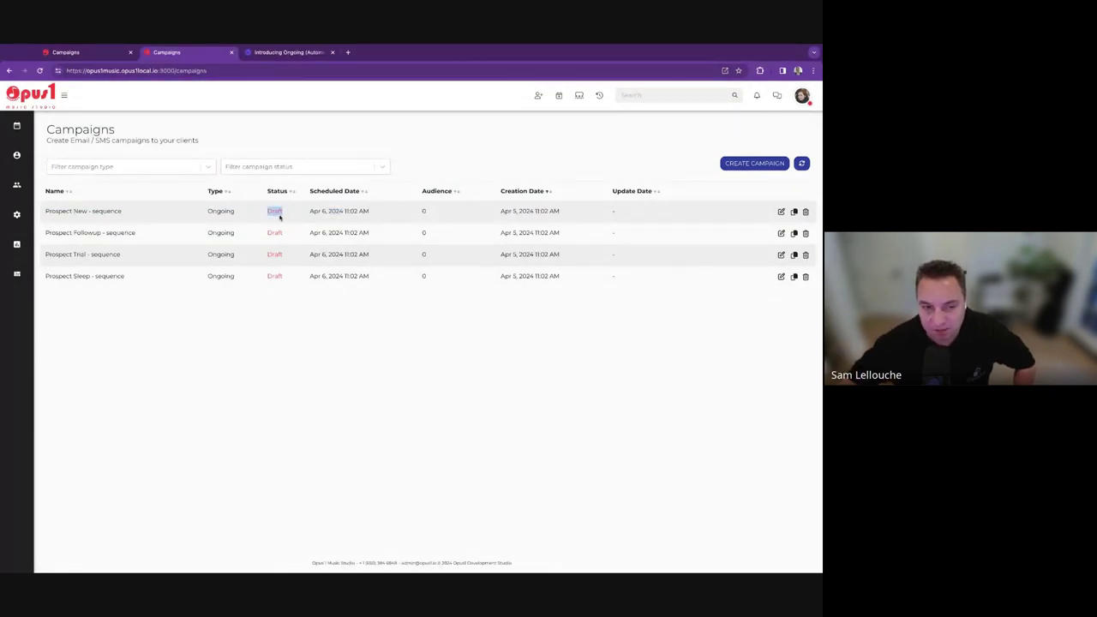
click(291, 375)
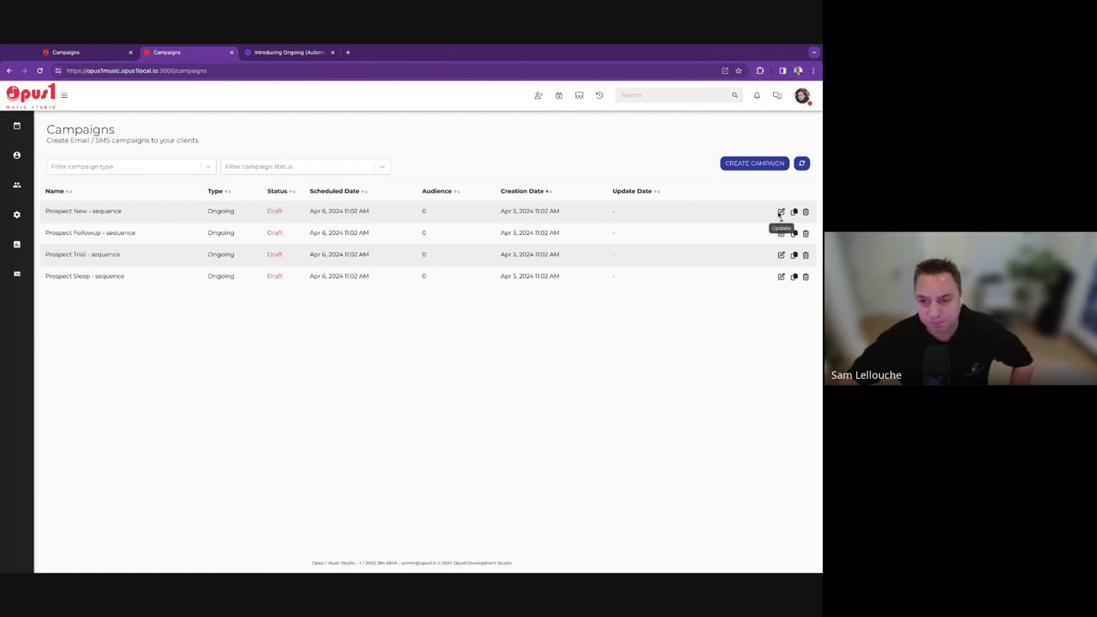
click(780, 211)
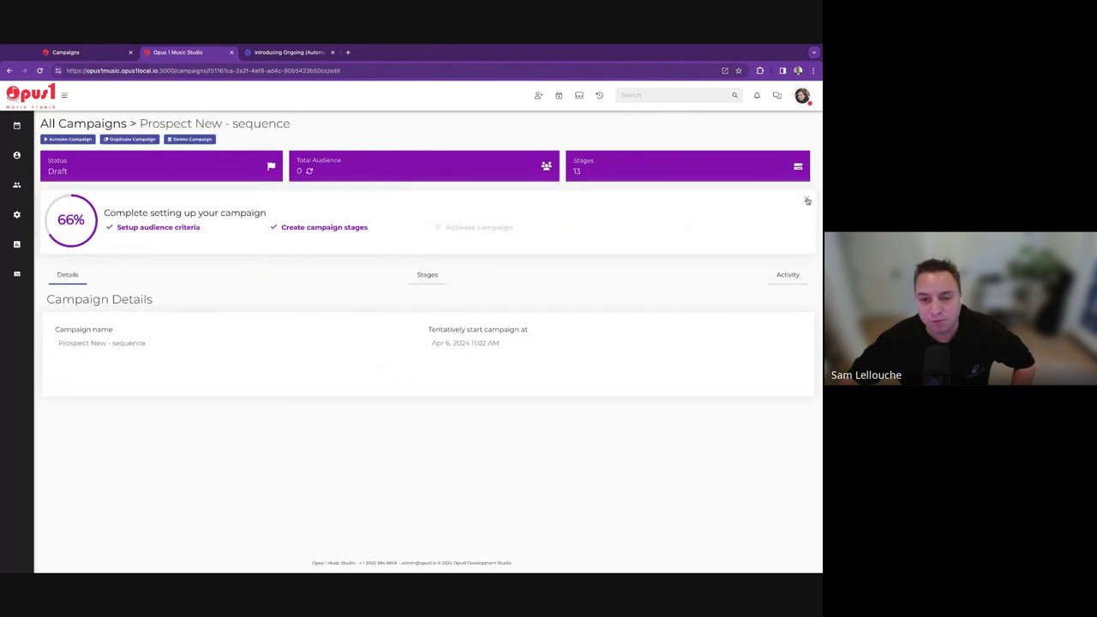
Dismiss the setup-progress card, cancel renaming the campaign, and show its Stages tab.
click(805, 200)
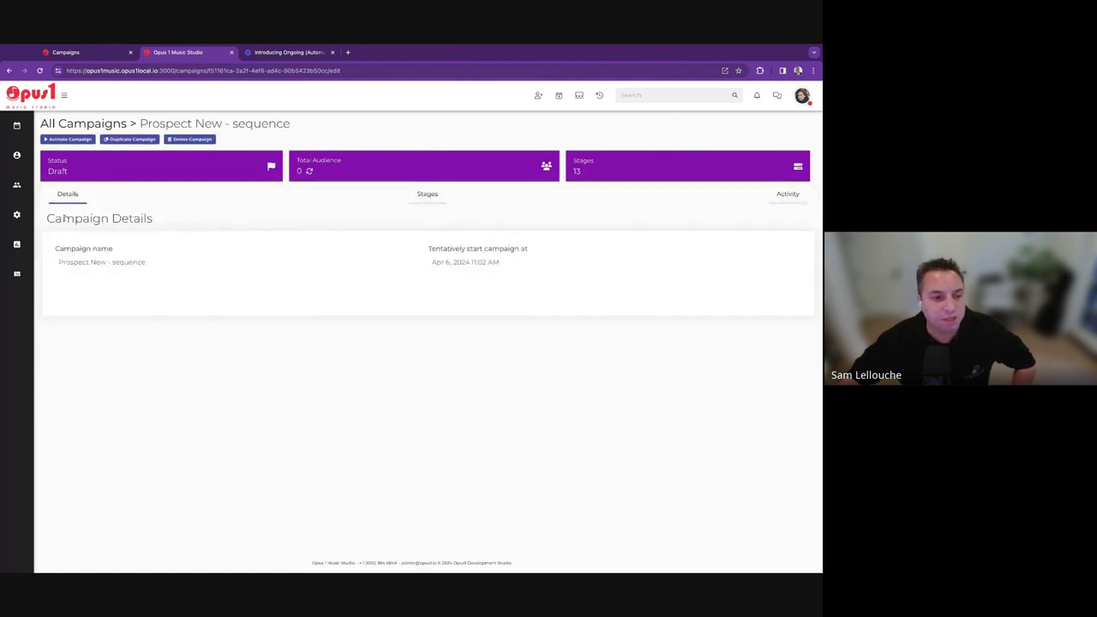
click(120, 263)
click(424, 289)
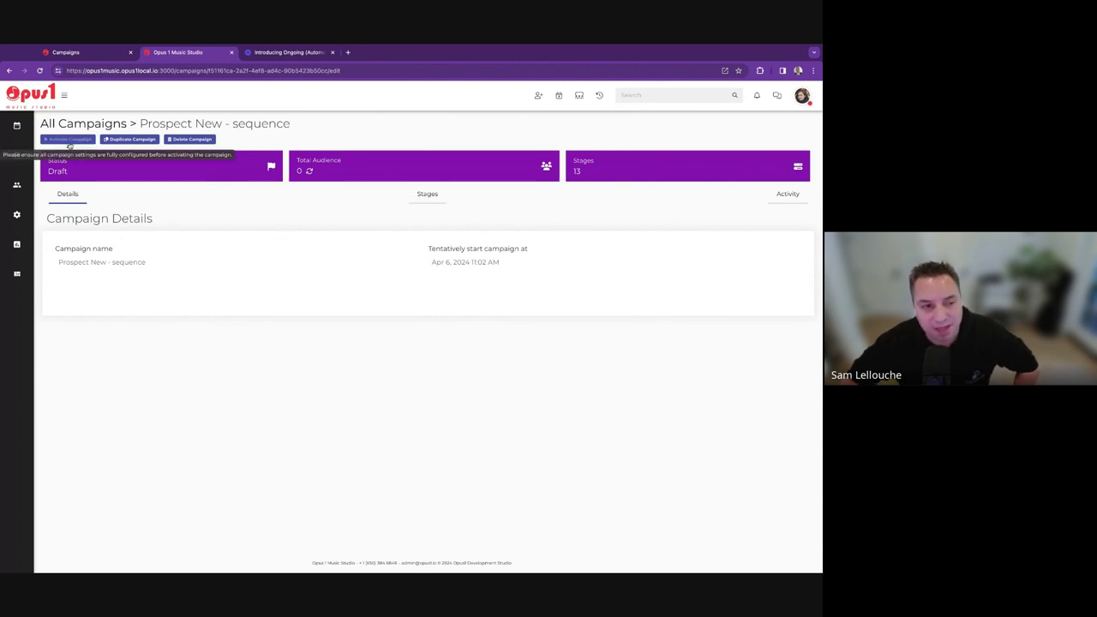
click(416, 195)
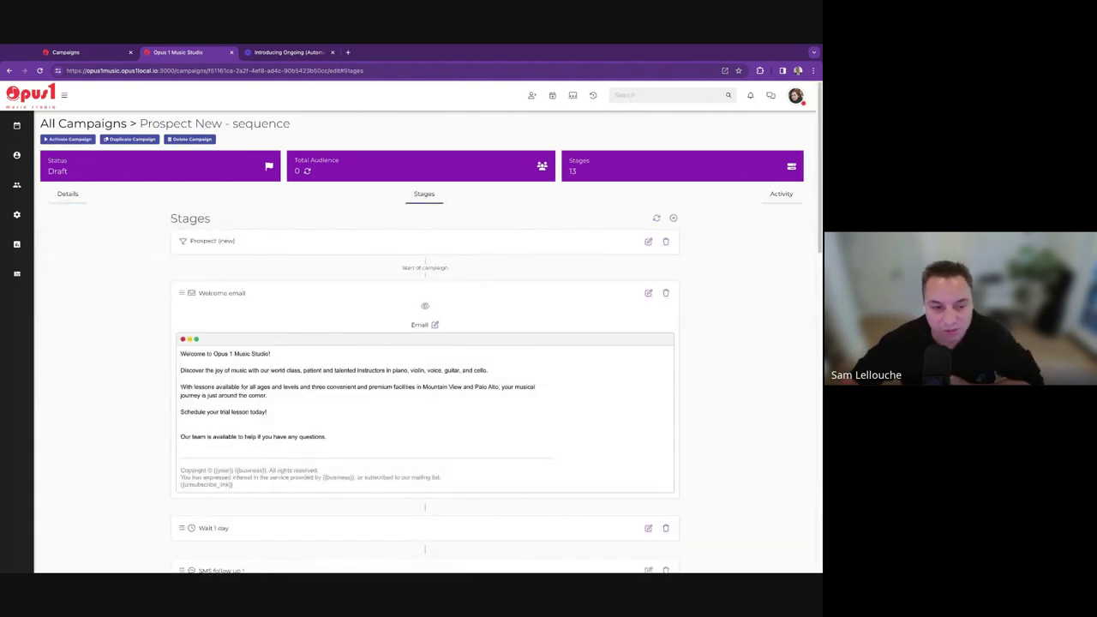
Collapse the previews of Welcome email, Email follow up 2 and SMS follow ups 1, 3, 4 and 5.
click(426, 307)
click(425, 402)
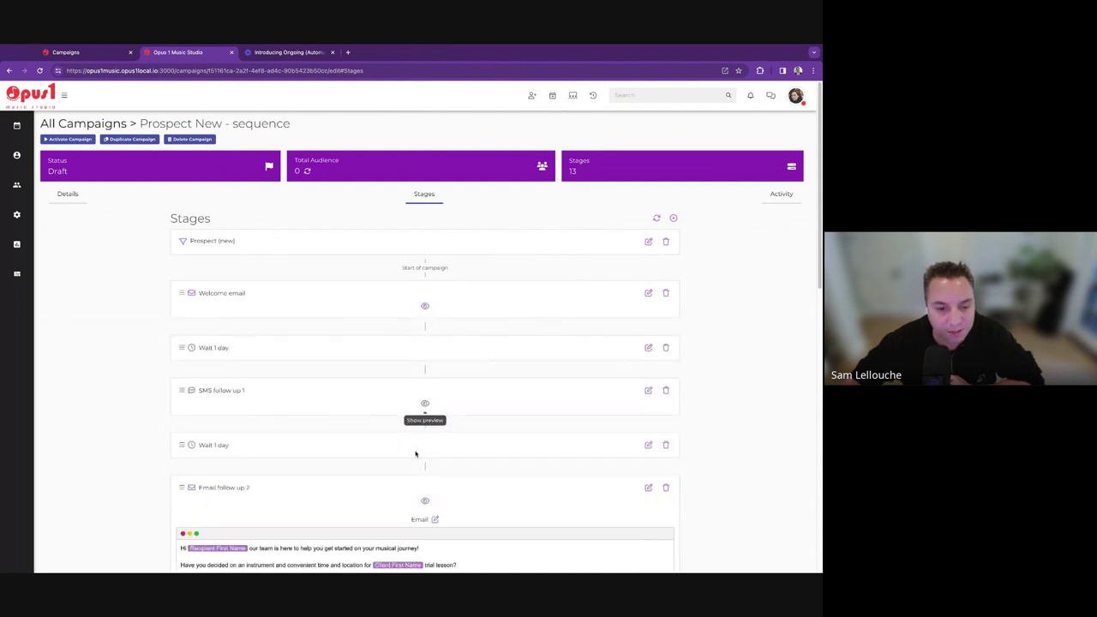
click(426, 502)
scroll(420, 495, down, 2)
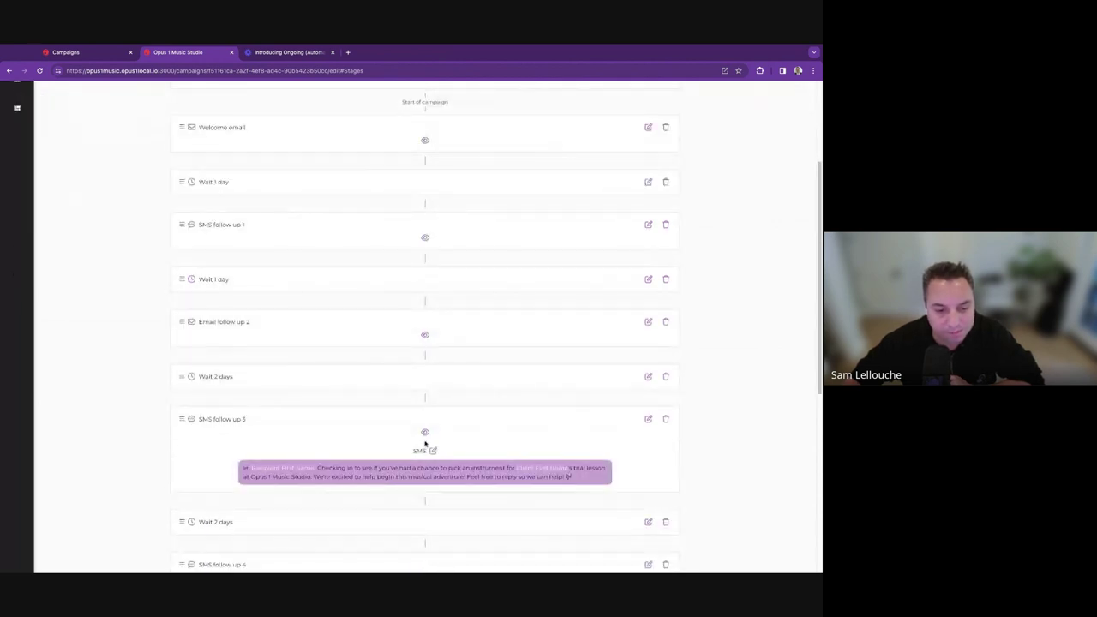
click(425, 433)
click(423, 529)
scroll(422, 515, down, 2)
click(424, 500)
scroll(512, 485, up, 4)
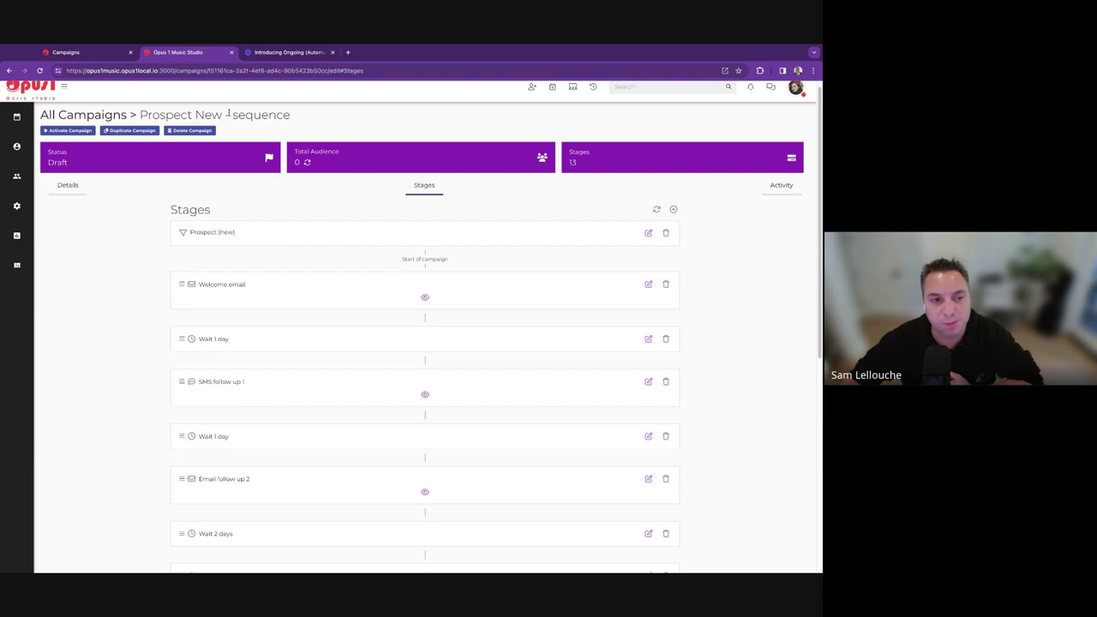
Review the Prospect (new) audience criteria and close the dialog unchanged.
drag(190, 232, 236, 231)
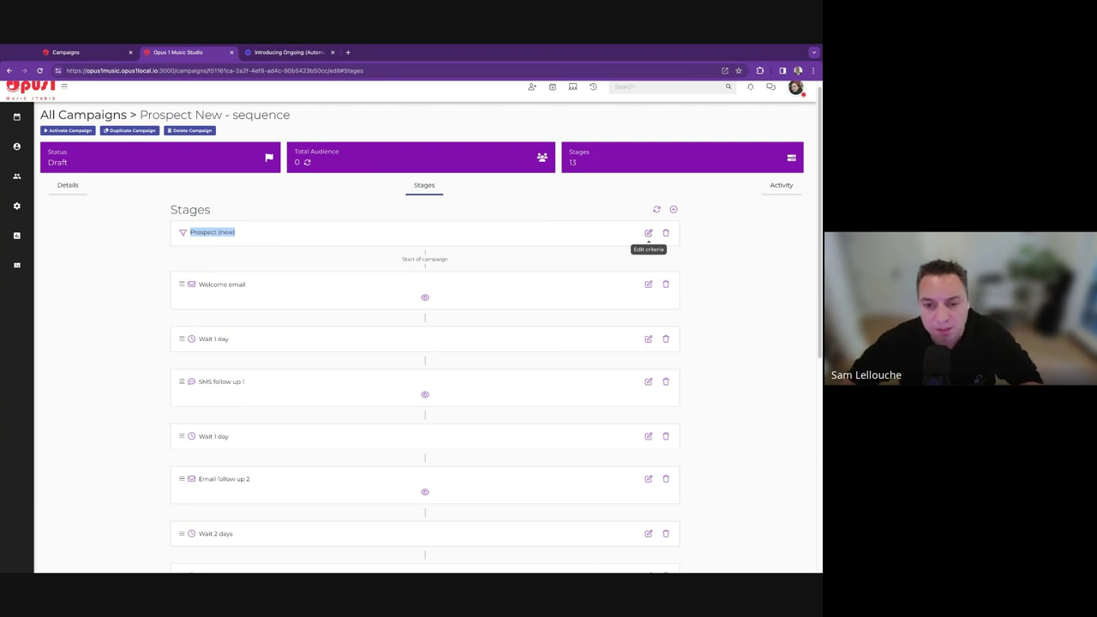
click(648, 234)
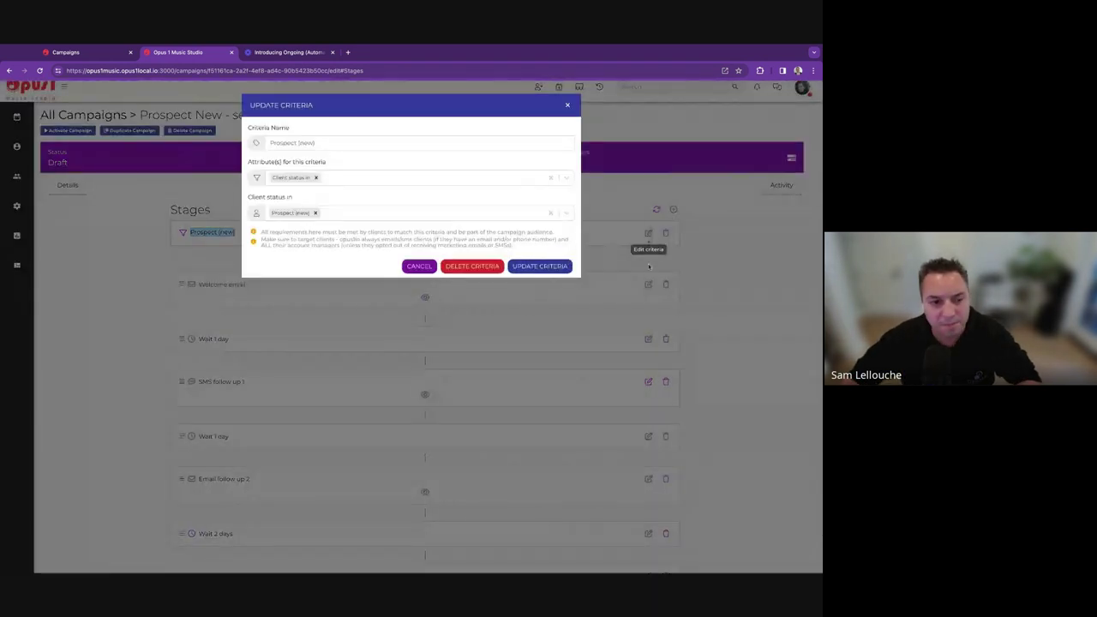
click(329, 140)
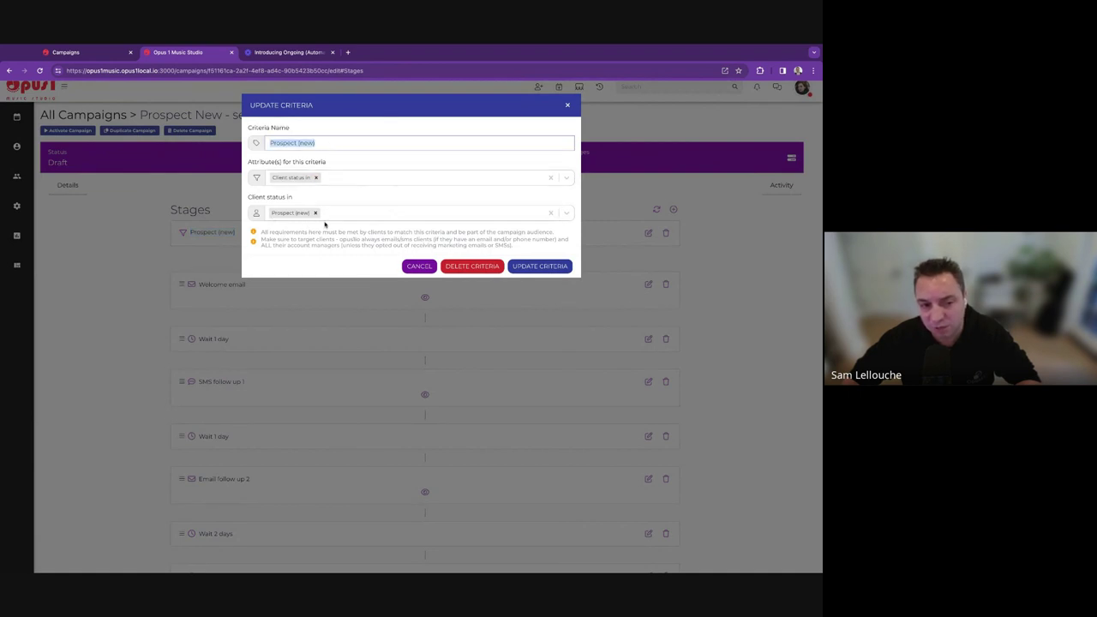
click(419, 266)
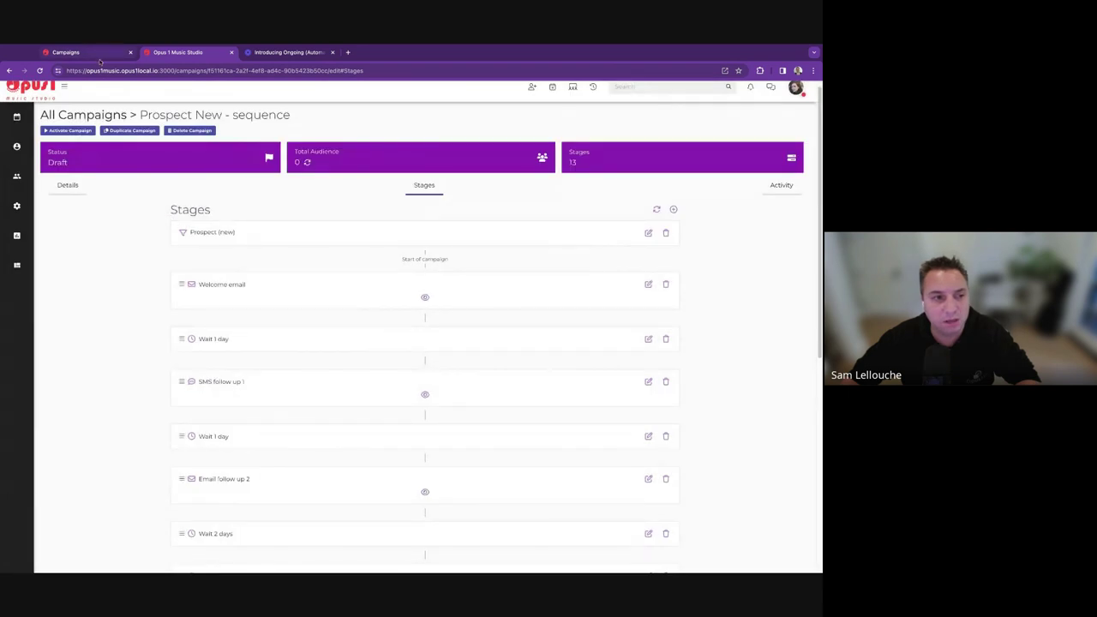
Return to the Campaigns tab and open the Clients > Prospects pipeline board.
click(90, 53)
mouse_move(17, 155)
click(59, 170)
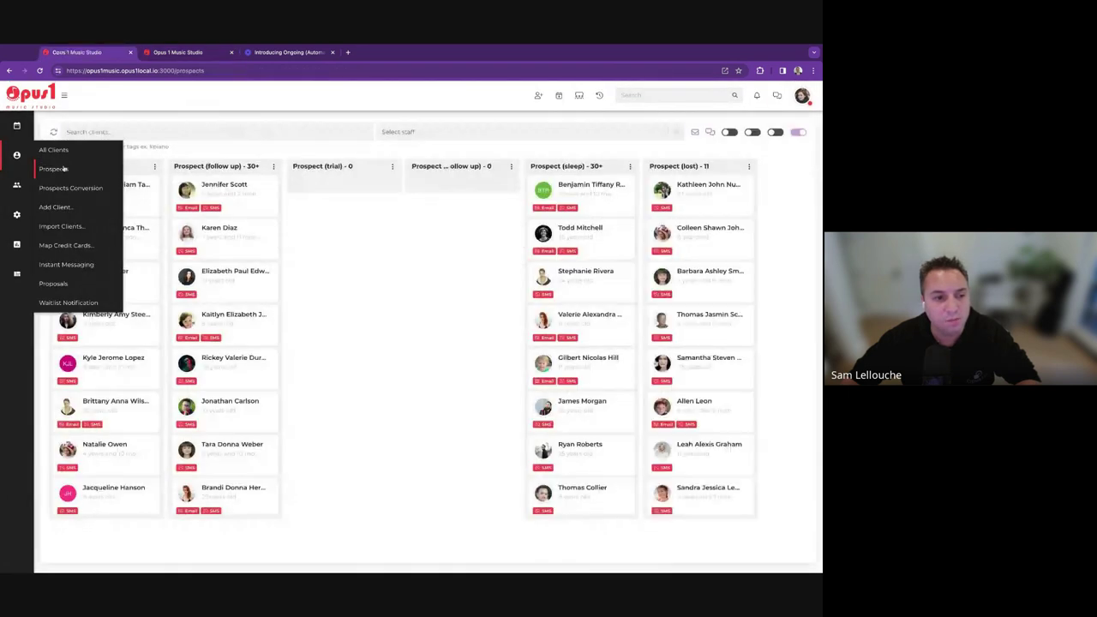
Open the Business settings page from the settings menu.
scroll(115, 367, down, 10)
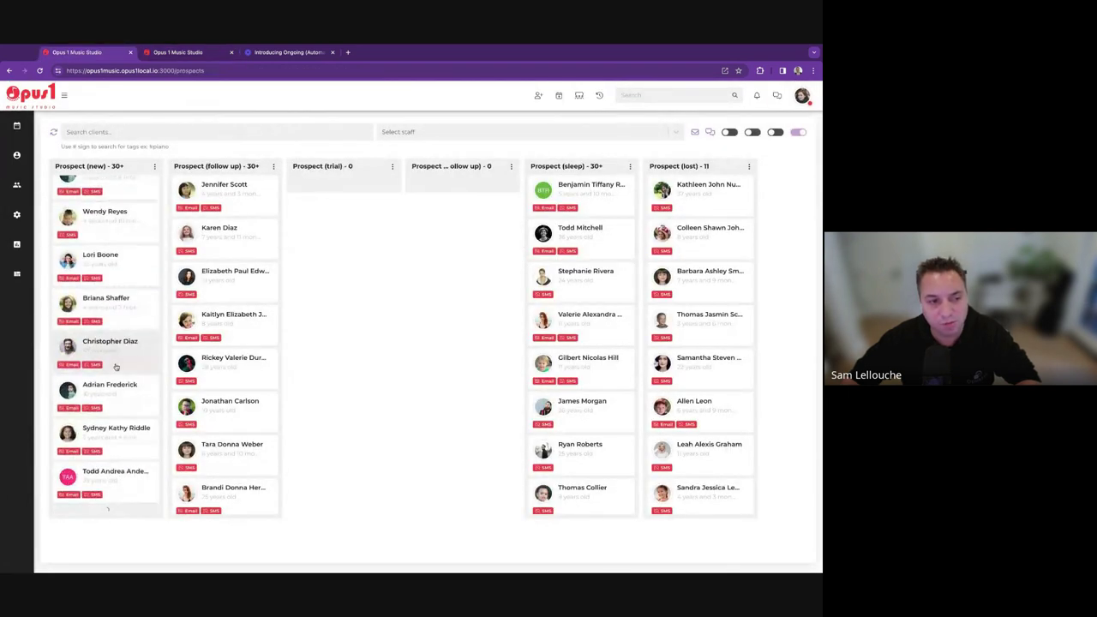
mouse_move(16, 214)
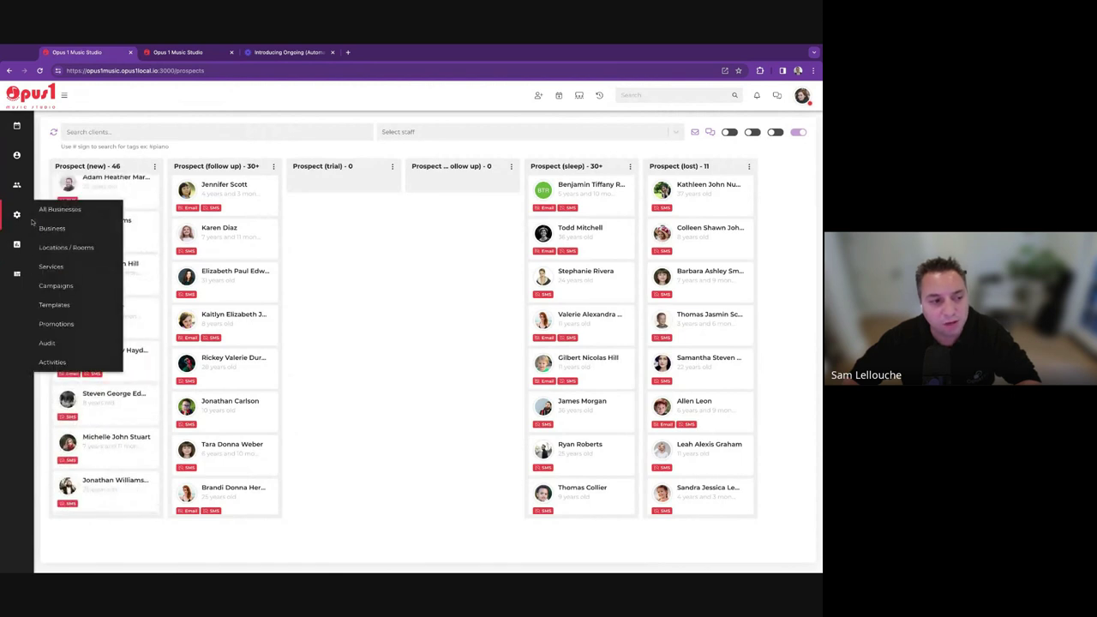
click(75, 230)
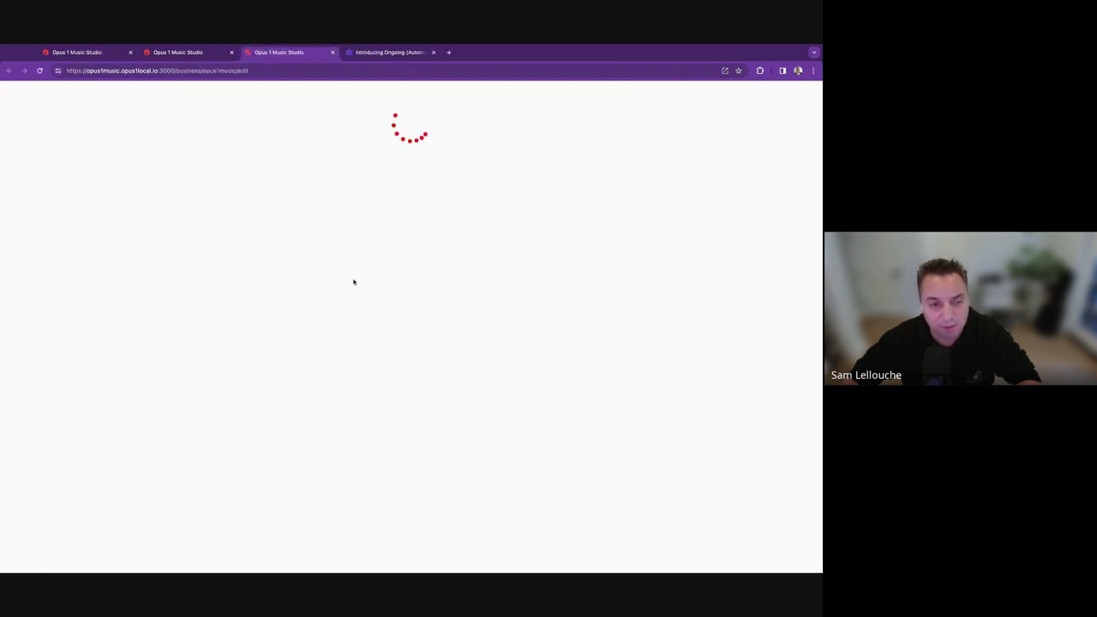
scroll(495, 384, down, 15)
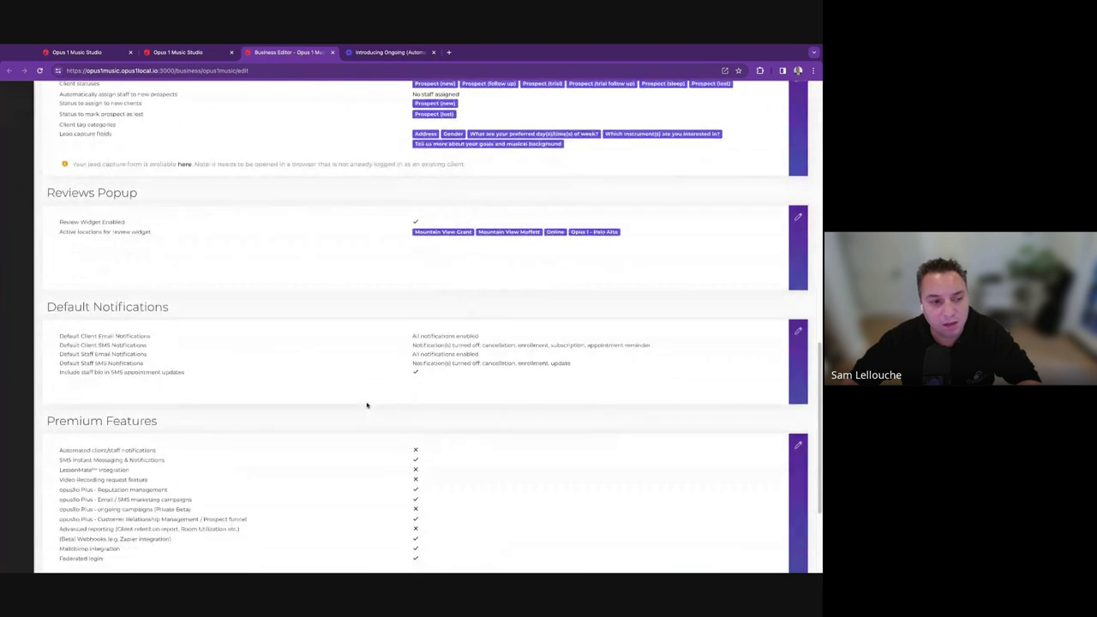
scroll(180, 245, up, 5)
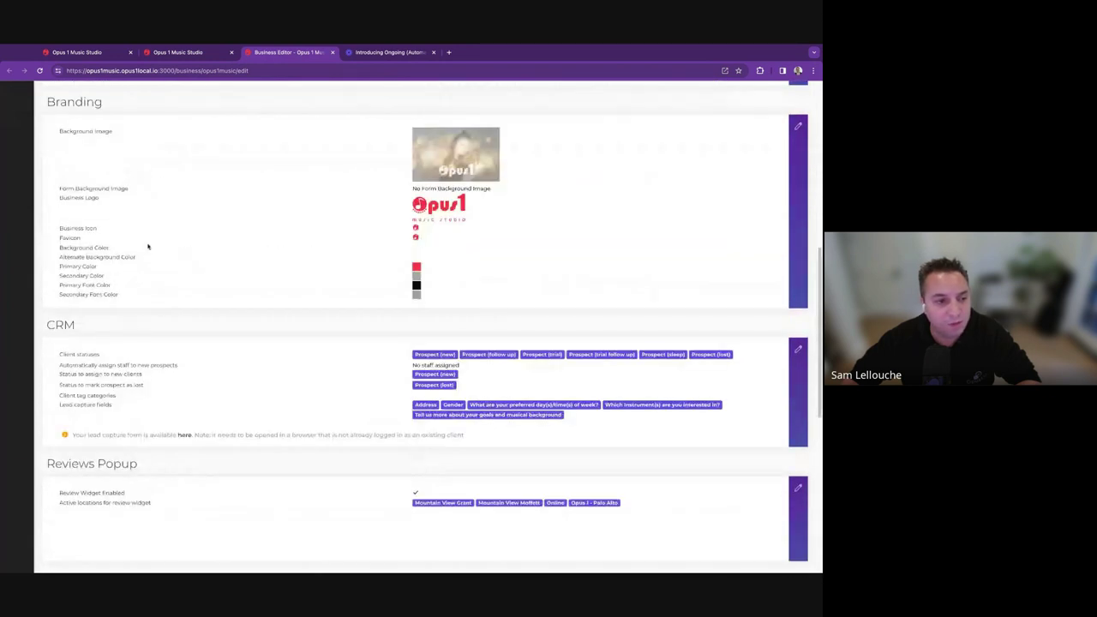
Edit the CRM section, reviewing the status-for-new-clients setting and prospect statuses.
click(797, 349)
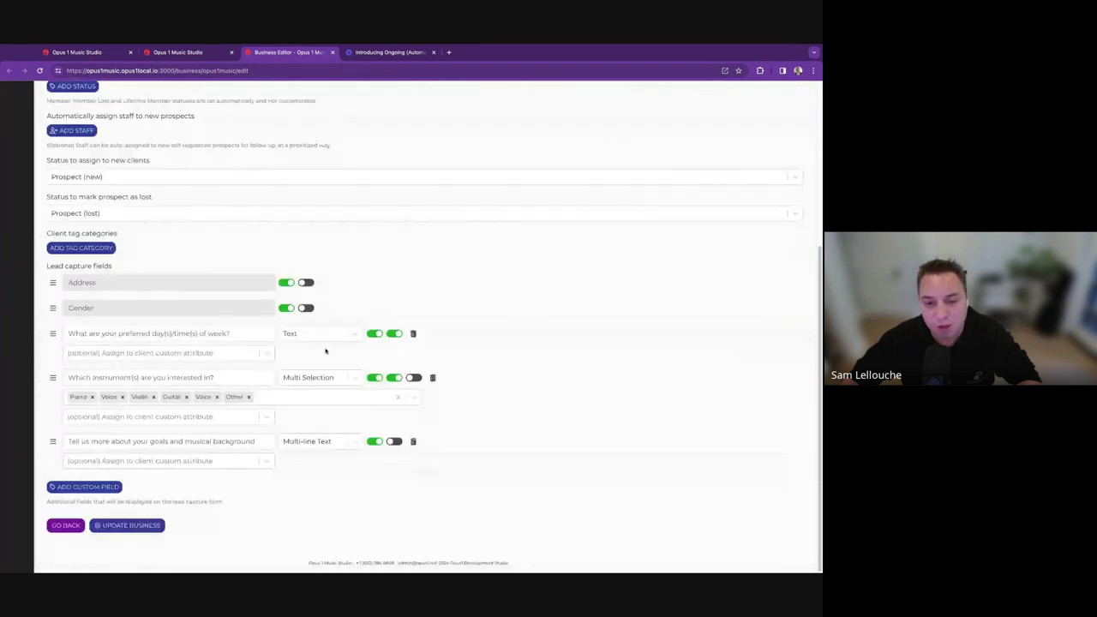
scroll(135, 291, up, 2)
triple_click(75, 305)
scroll(105, 148, up, 1)
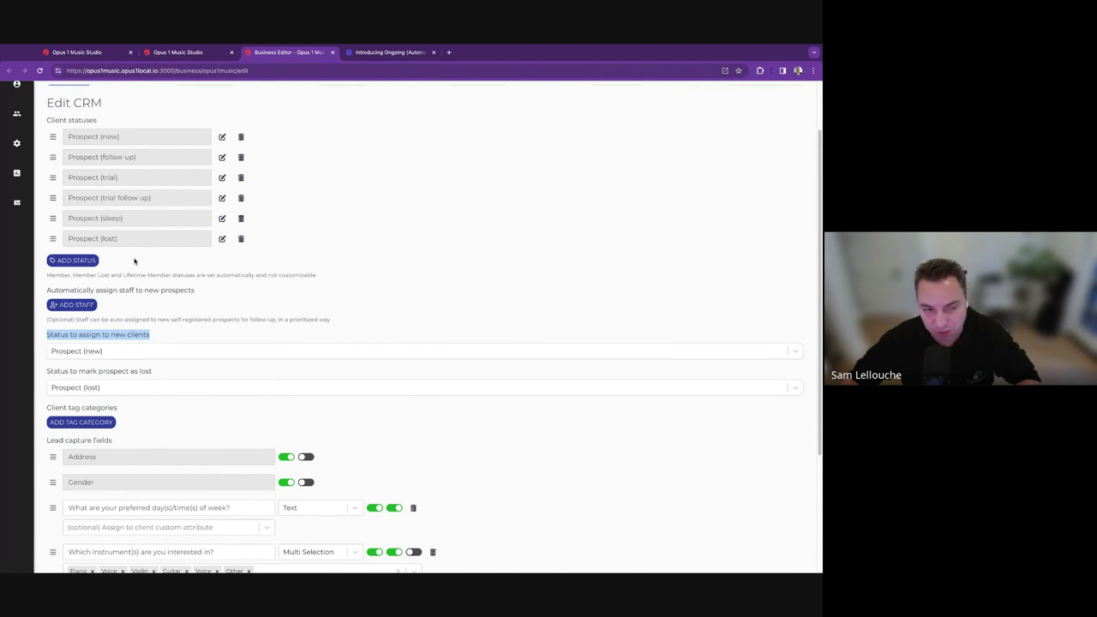
drag(52, 221, 54, 237)
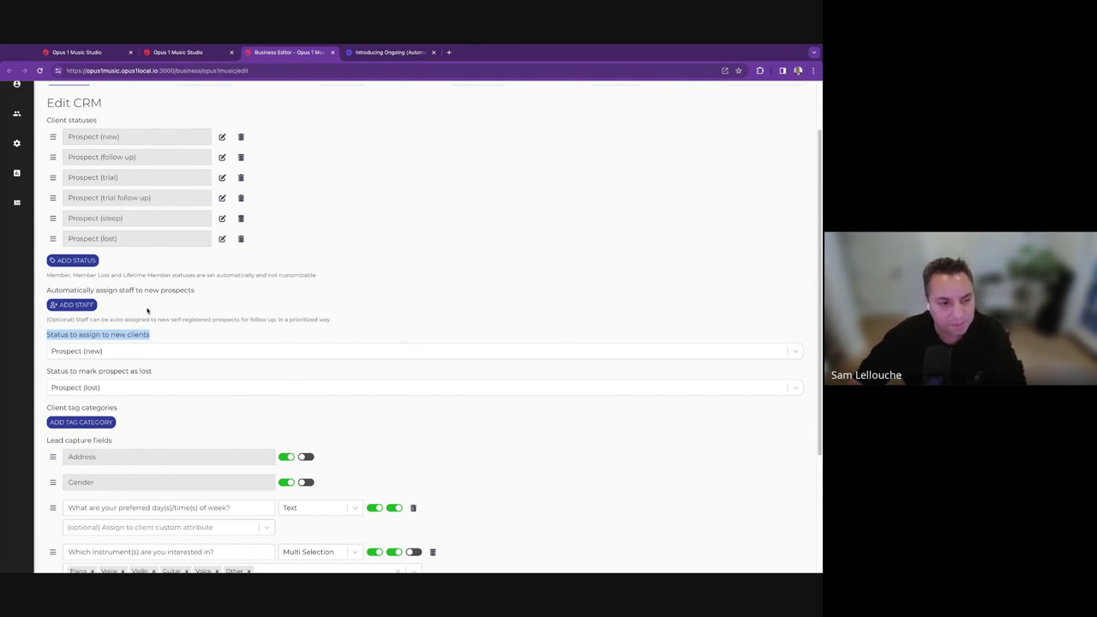
triple_click(52, 274)
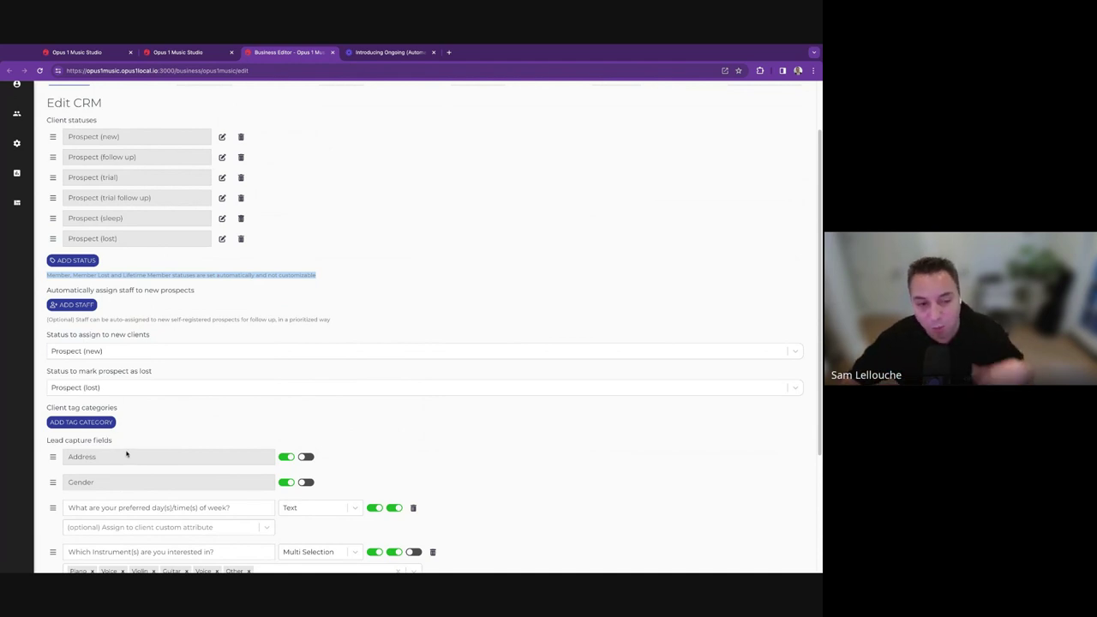
click(253, 258)
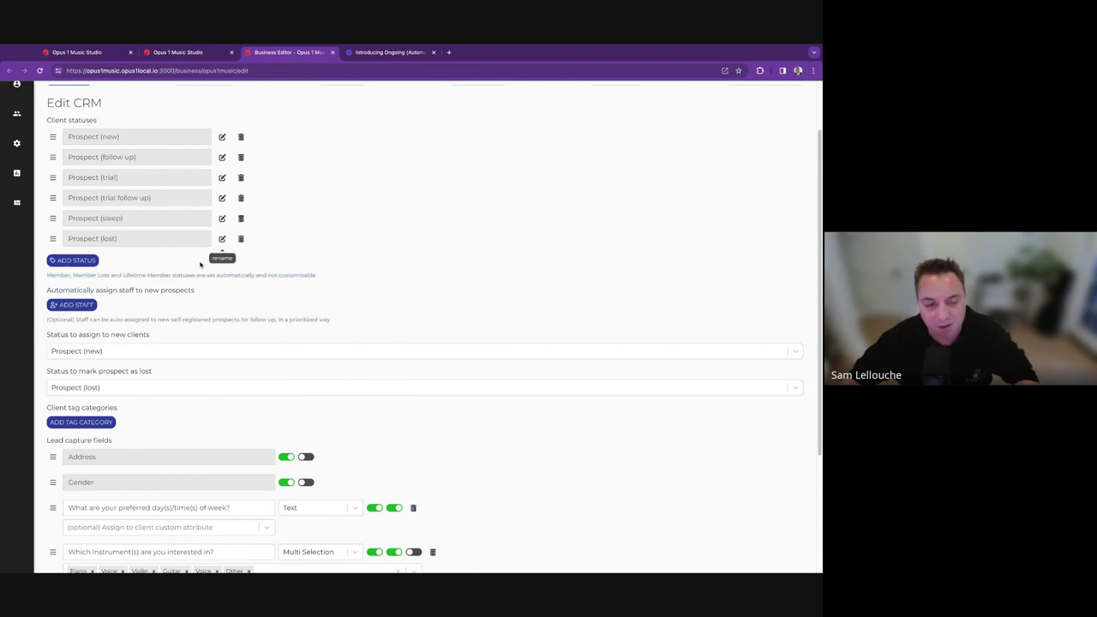
triple_click(144, 274)
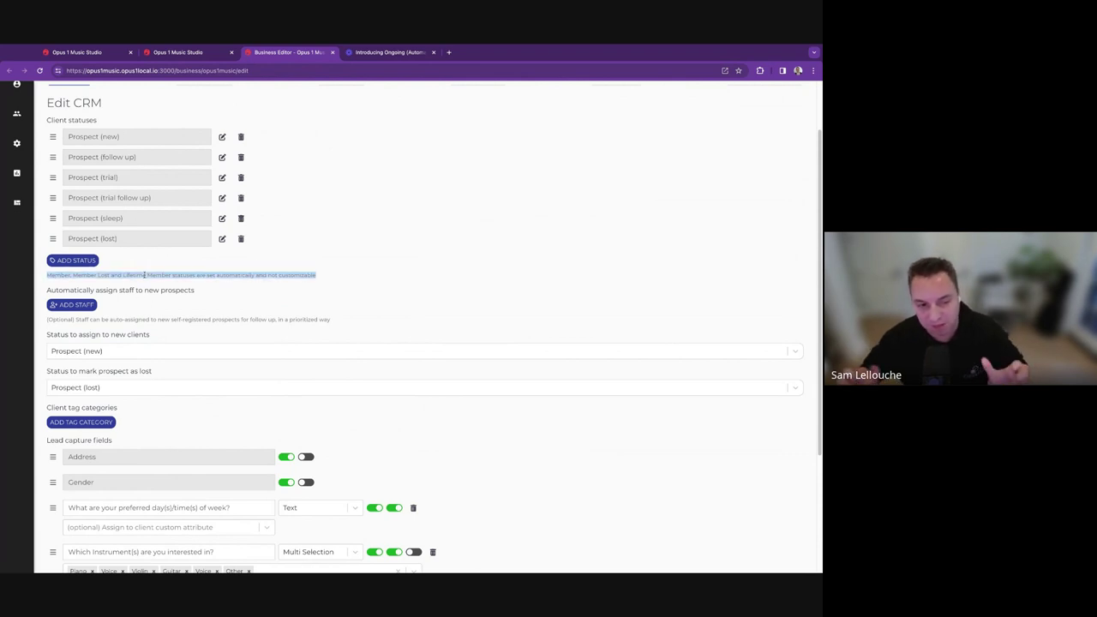
click(248, 257)
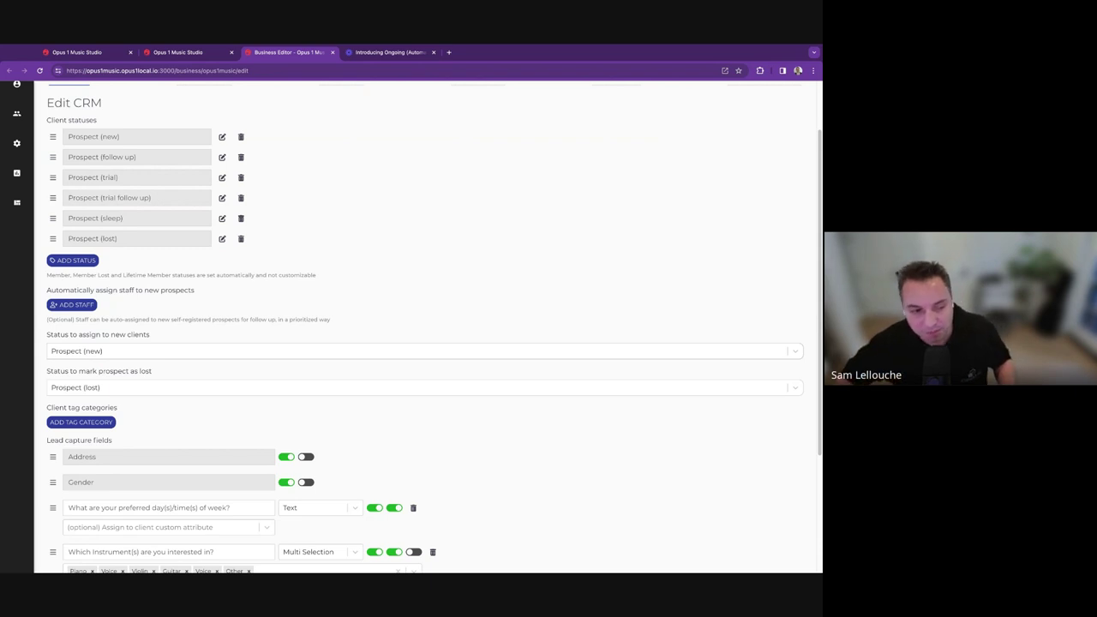
click(107, 352)
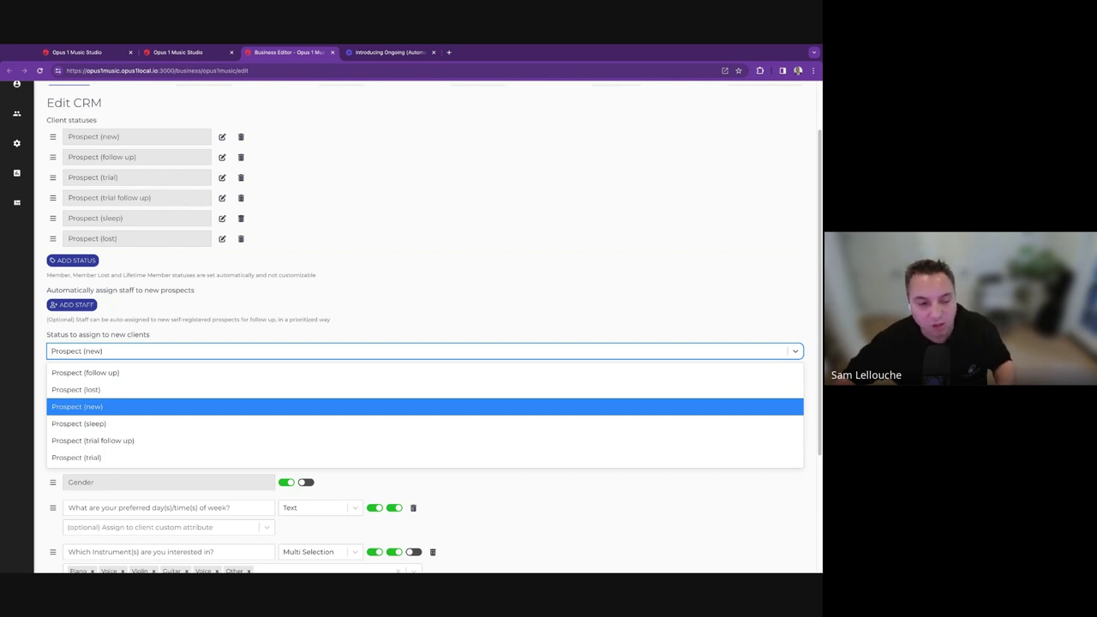
click(145, 349)
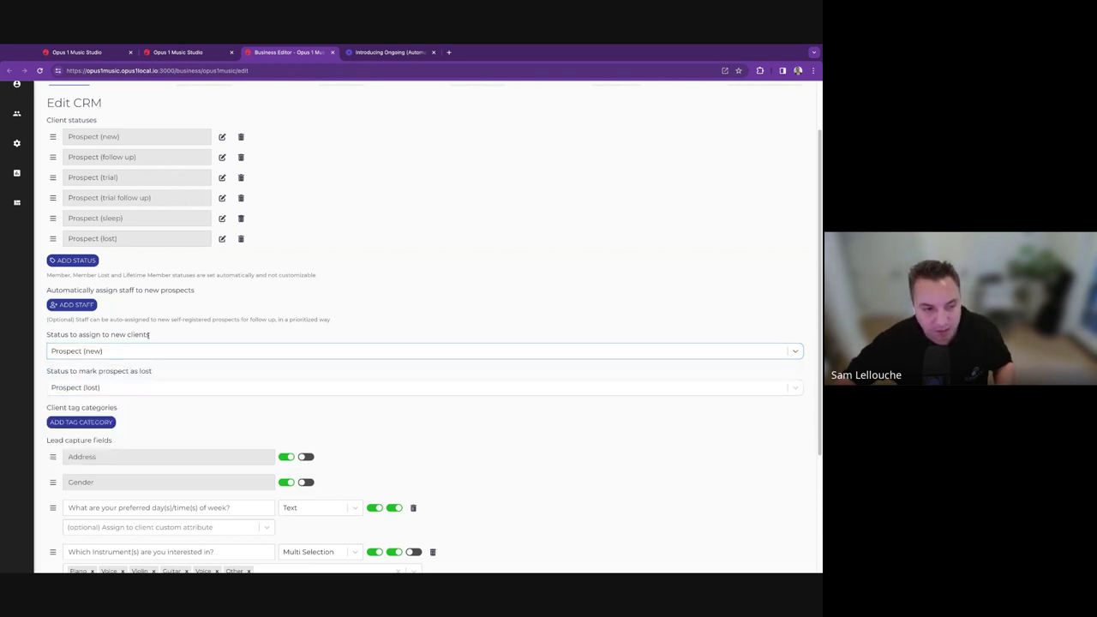
triple_click(147, 336)
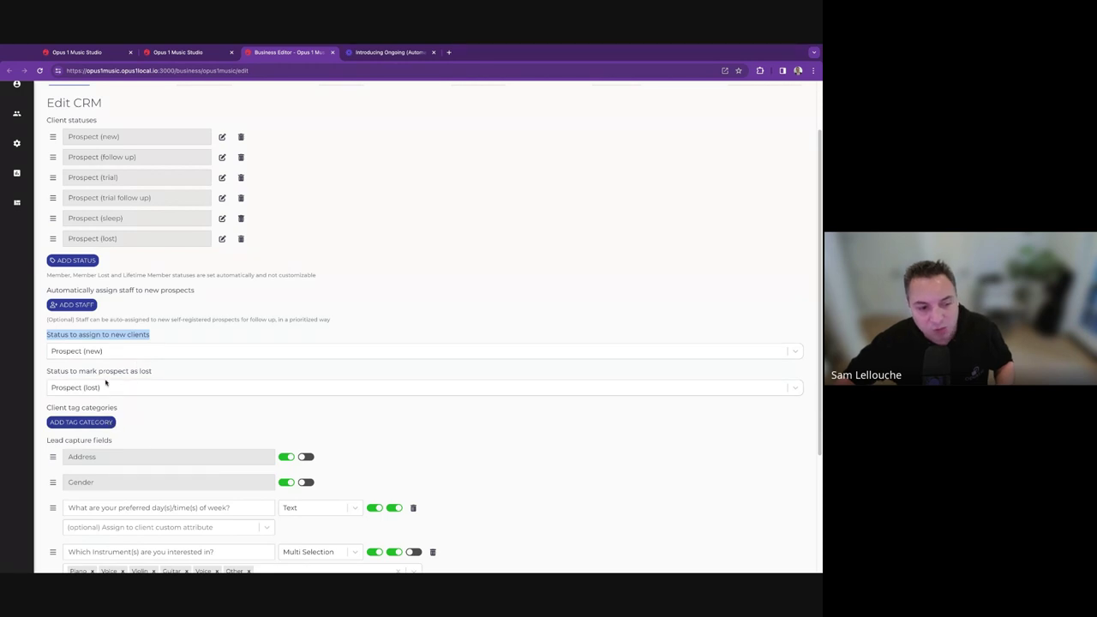
triple_click(125, 372)
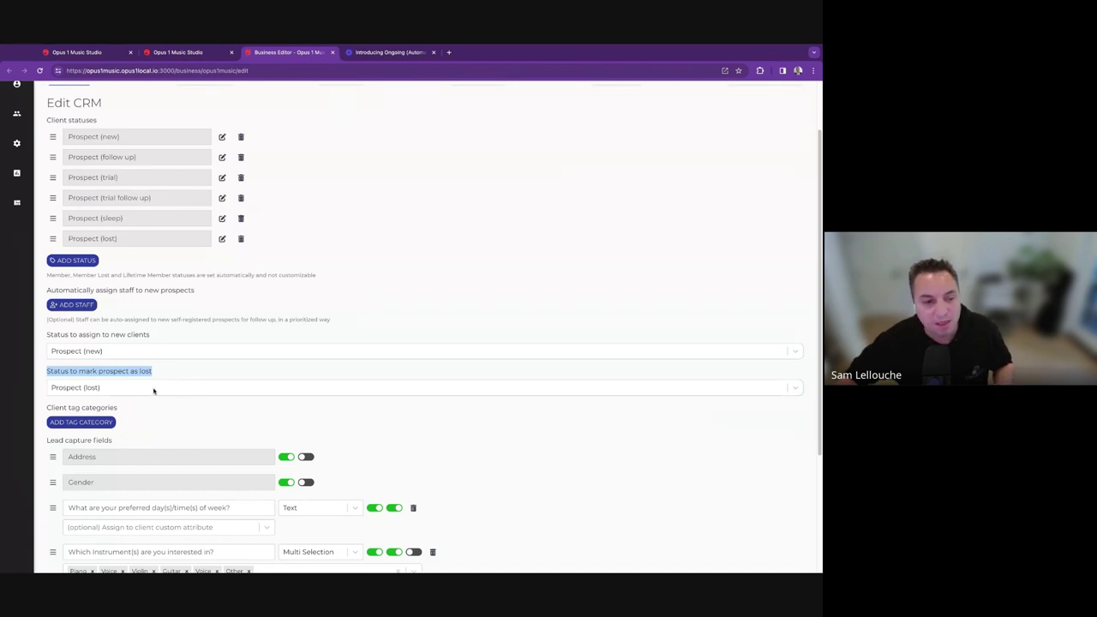
click(392, 291)
scroll(56, 151, up, 2)
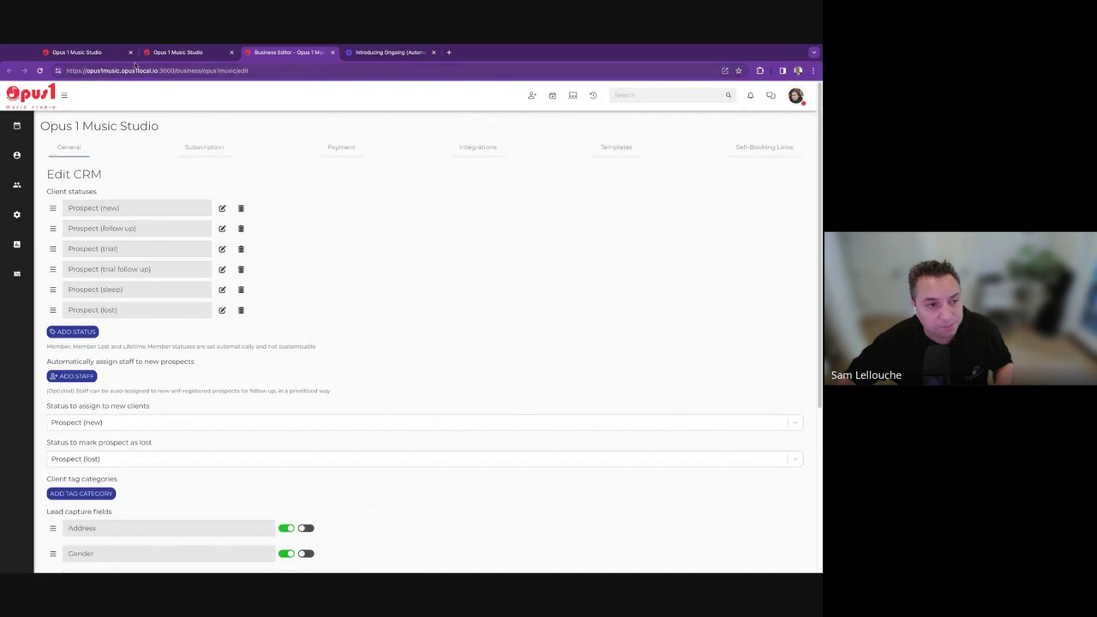
click(77, 53)
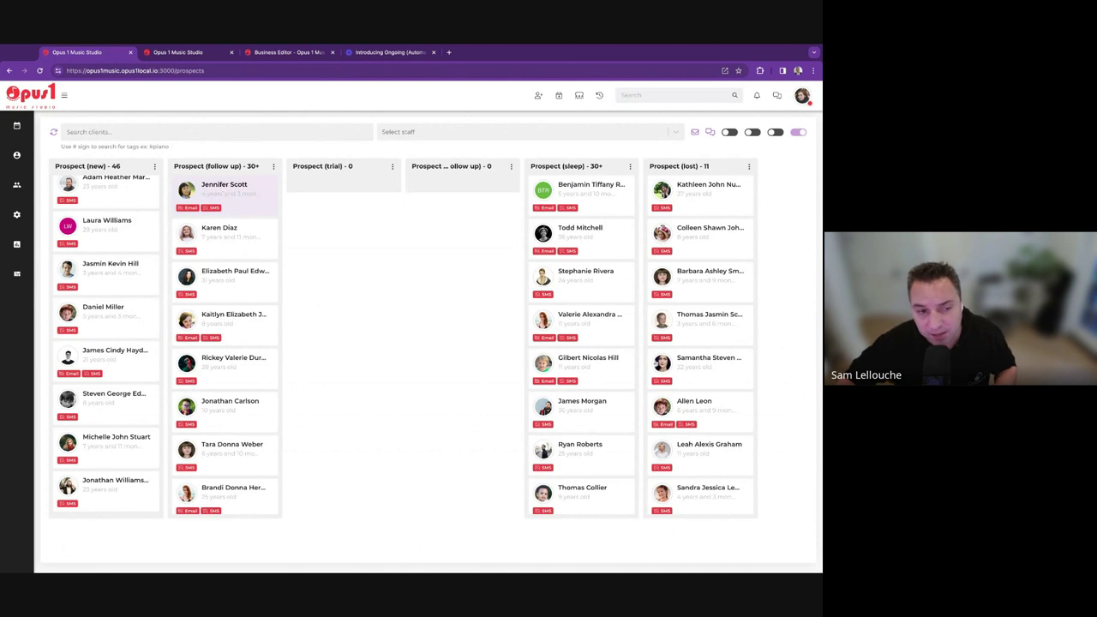
Move a follow-up prospect to Prospect (lost) with new reason 'Not interested - found another school'.
drag(221, 194, 681, 184)
click(399, 147)
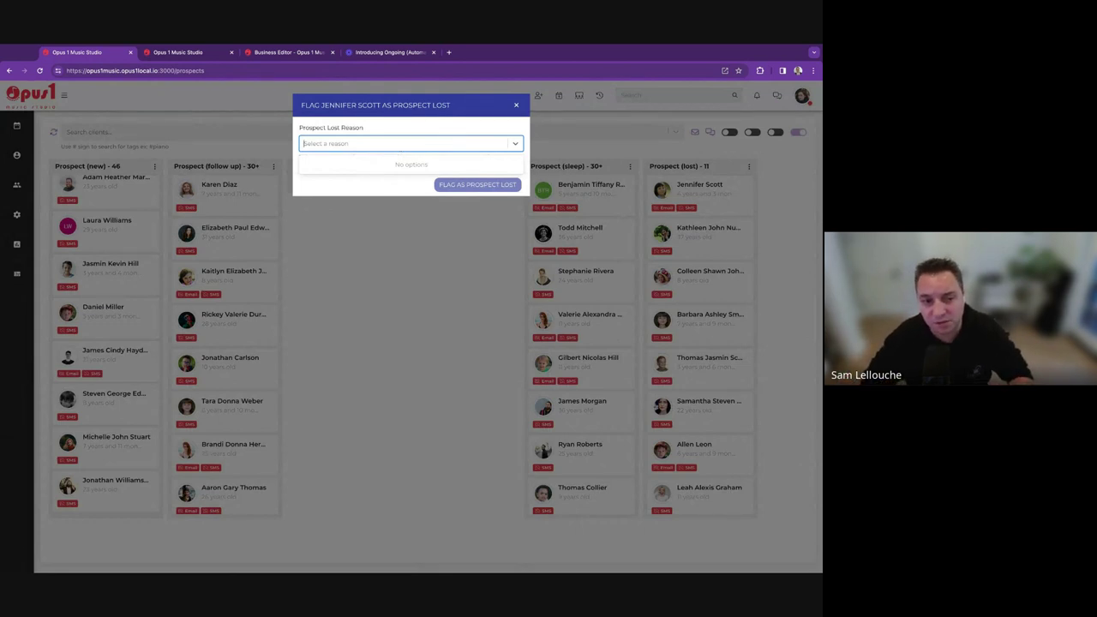
text(Not interested)
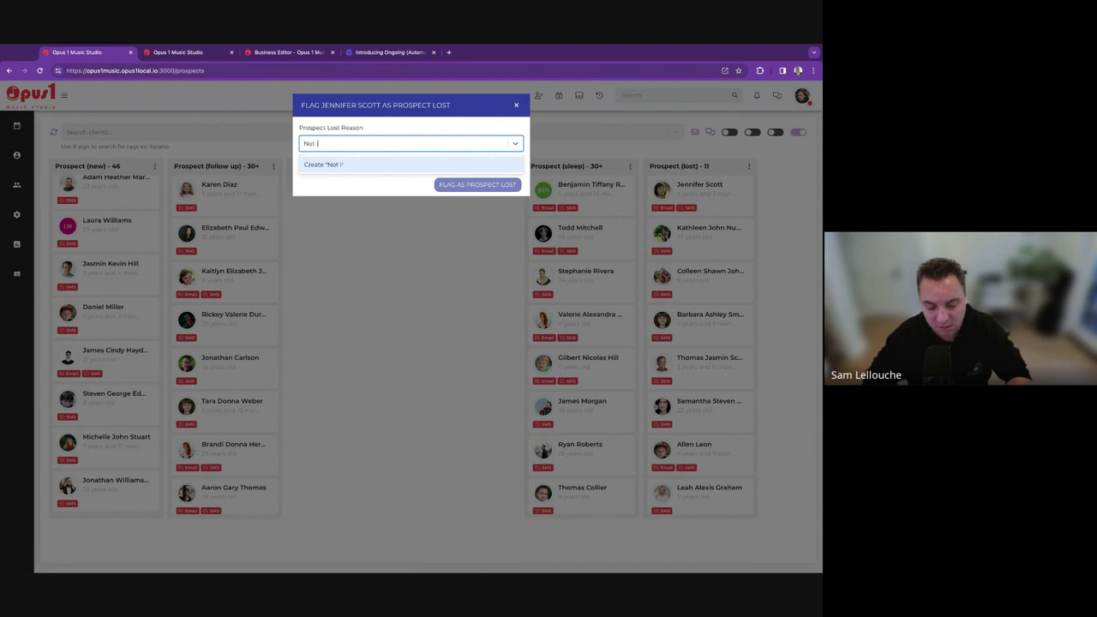
text( - found )
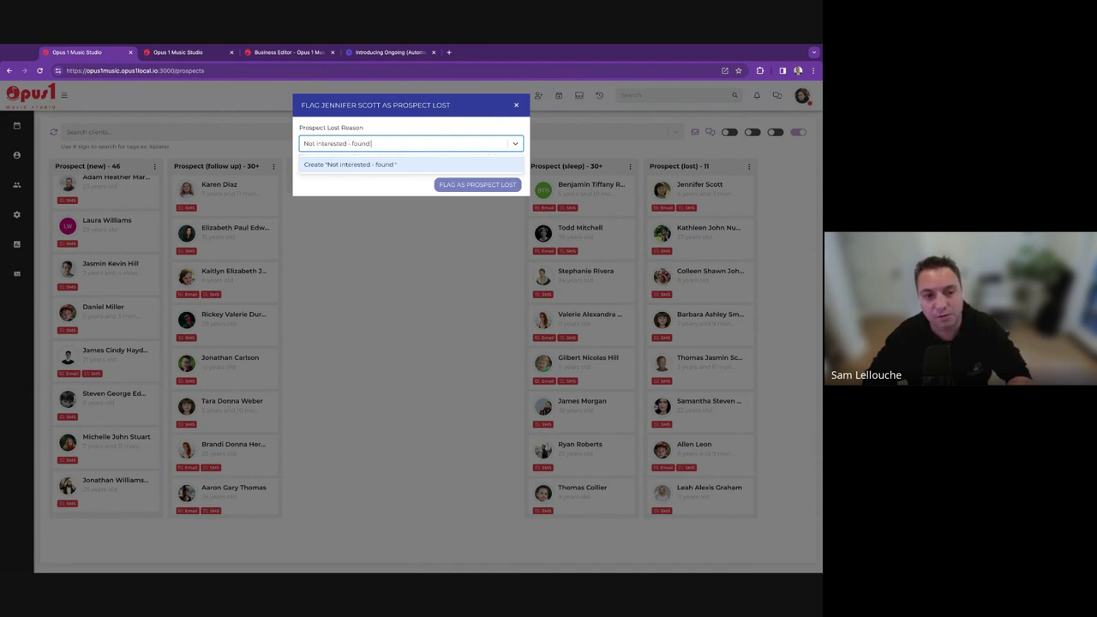
text(another school)
key(Return)
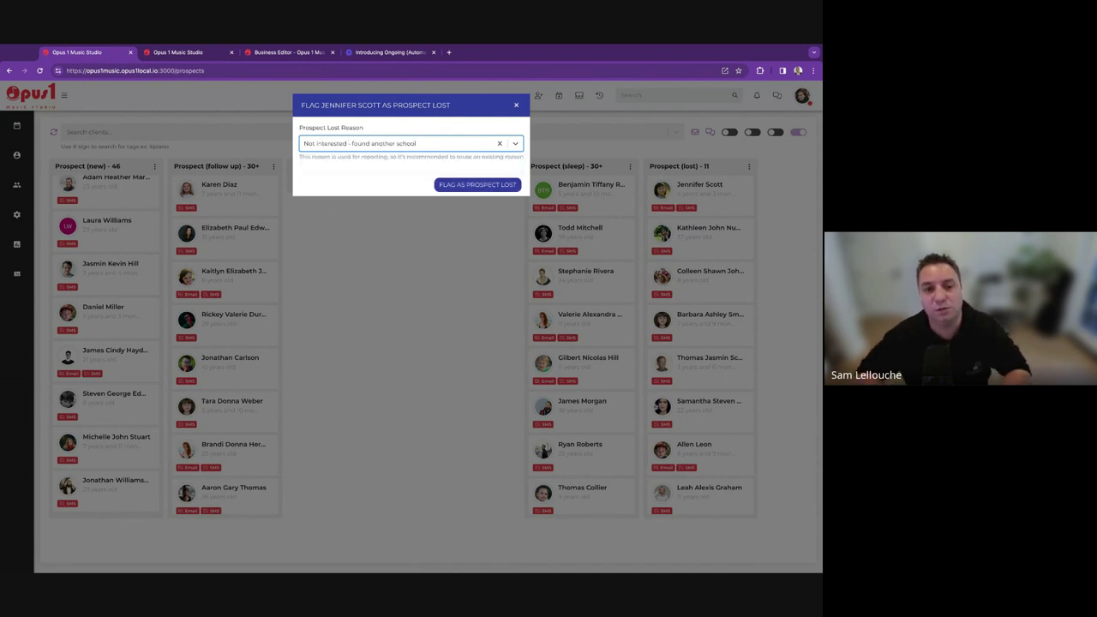
click(457, 185)
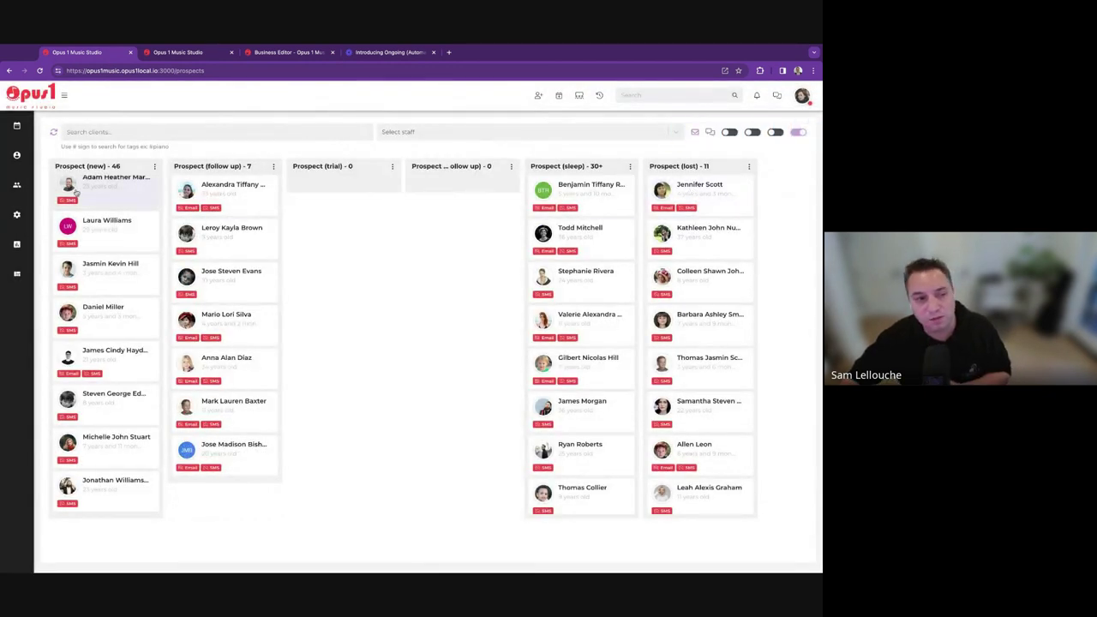
Open the Prospects Conversion report filtered to Lost and locate the new lost reason.
mouse_move(24, 162)
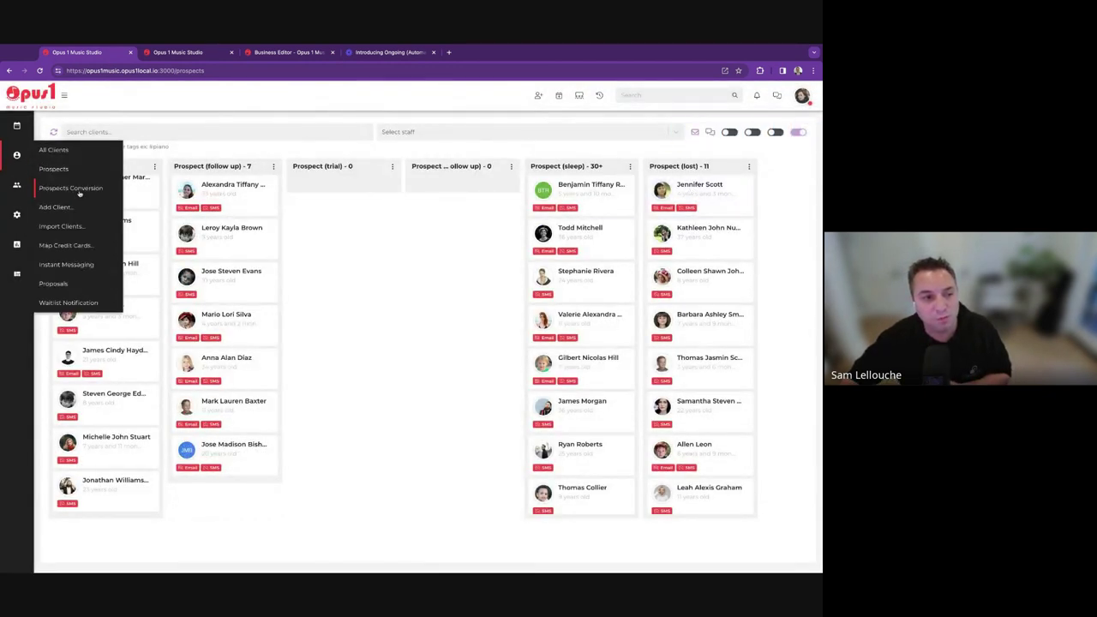
click(95, 188)
click(348, 192)
click(347, 243)
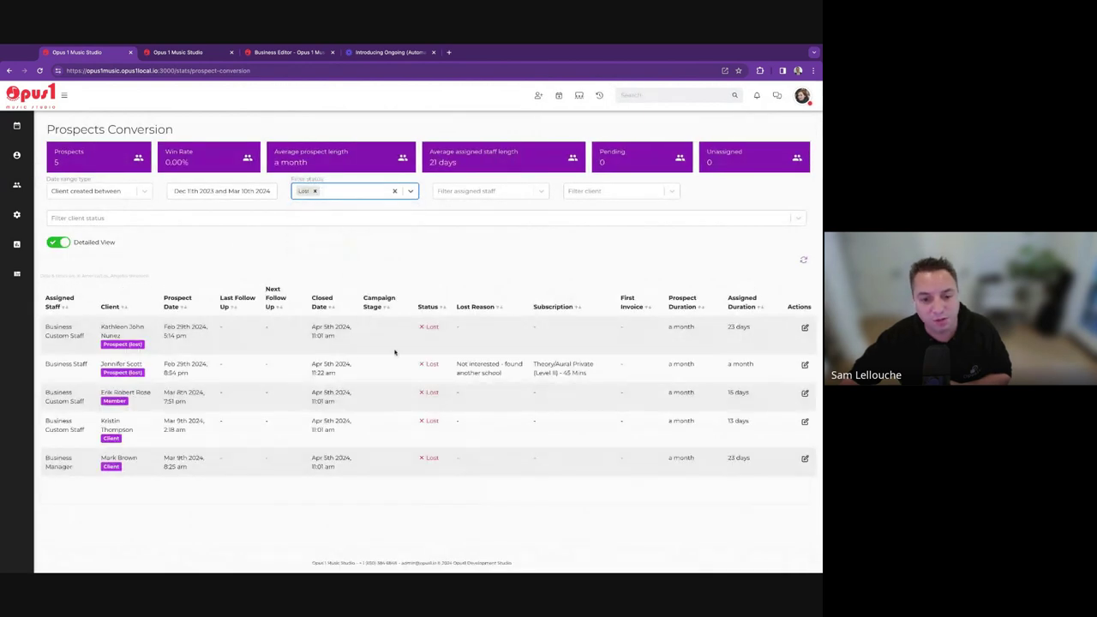
drag(450, 367, 456, 364)
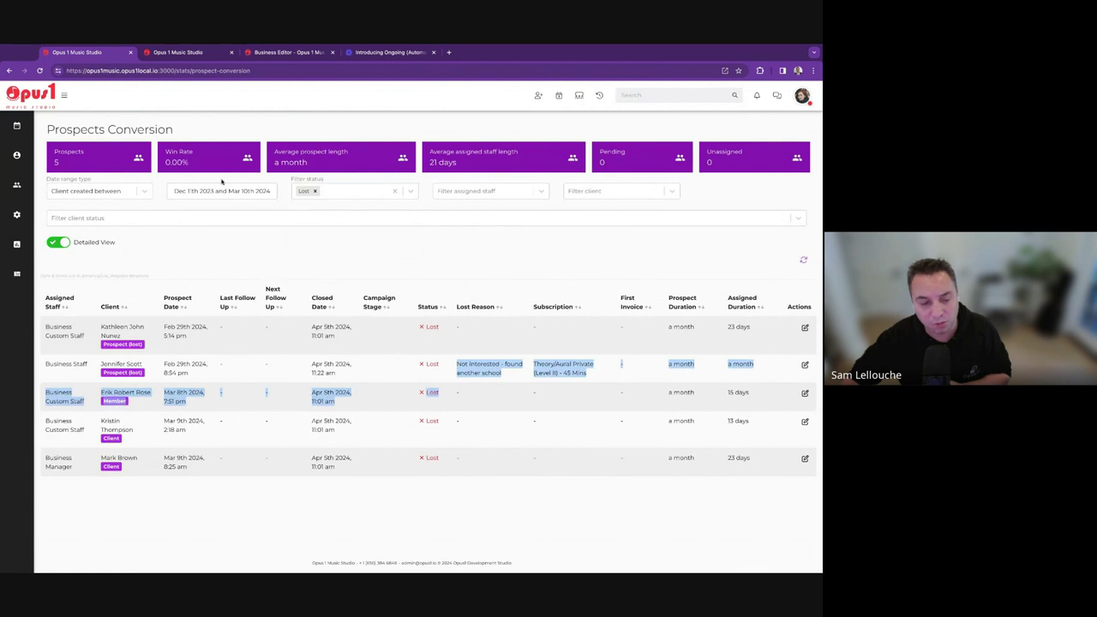
click(624, 403)
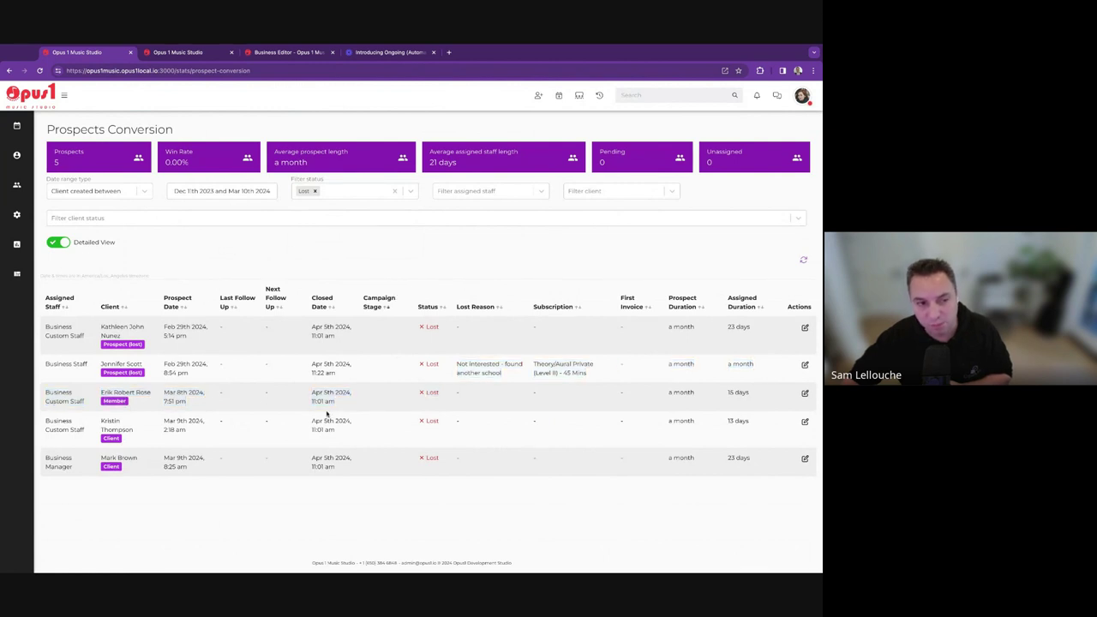
click(332, 374)
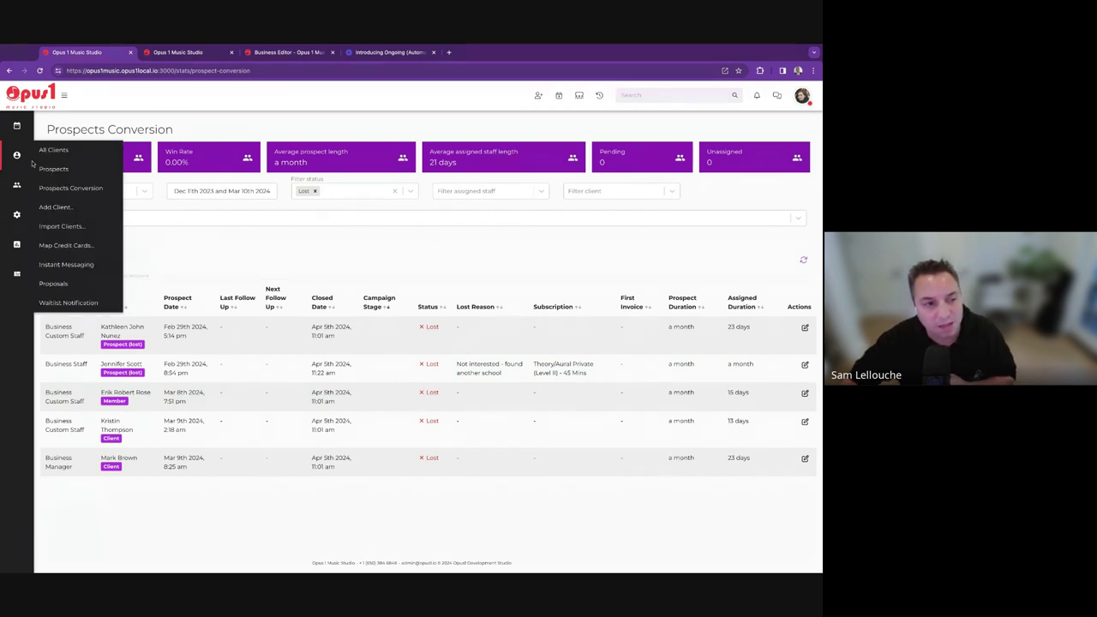
Revisit the report and toggle Detailed View off to the staff summary and back on.
click(36, 165)
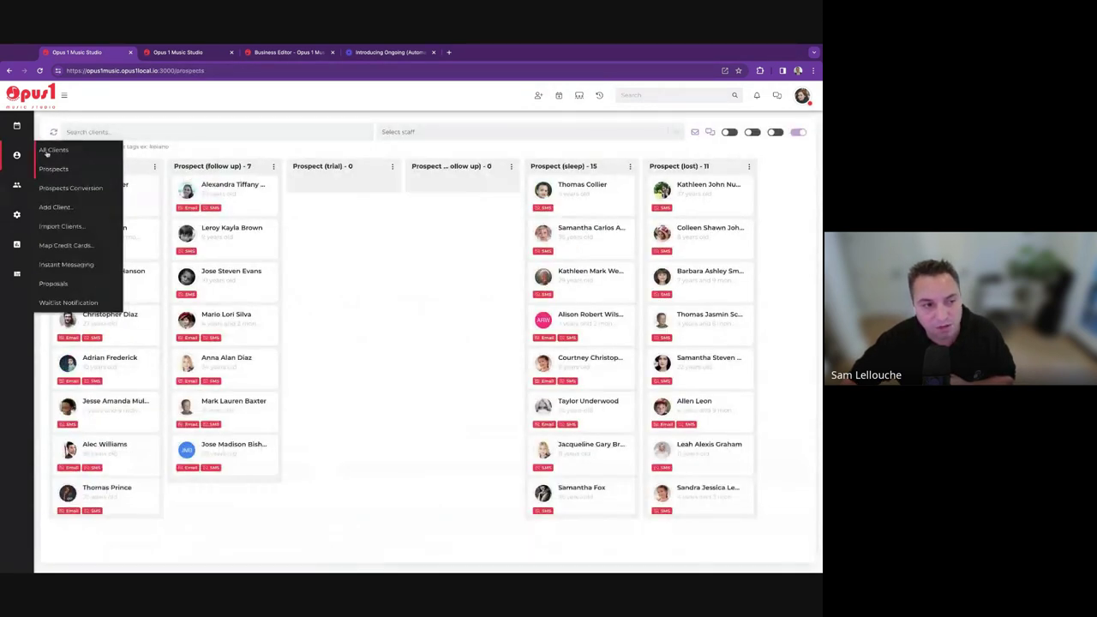
click(52, 186)
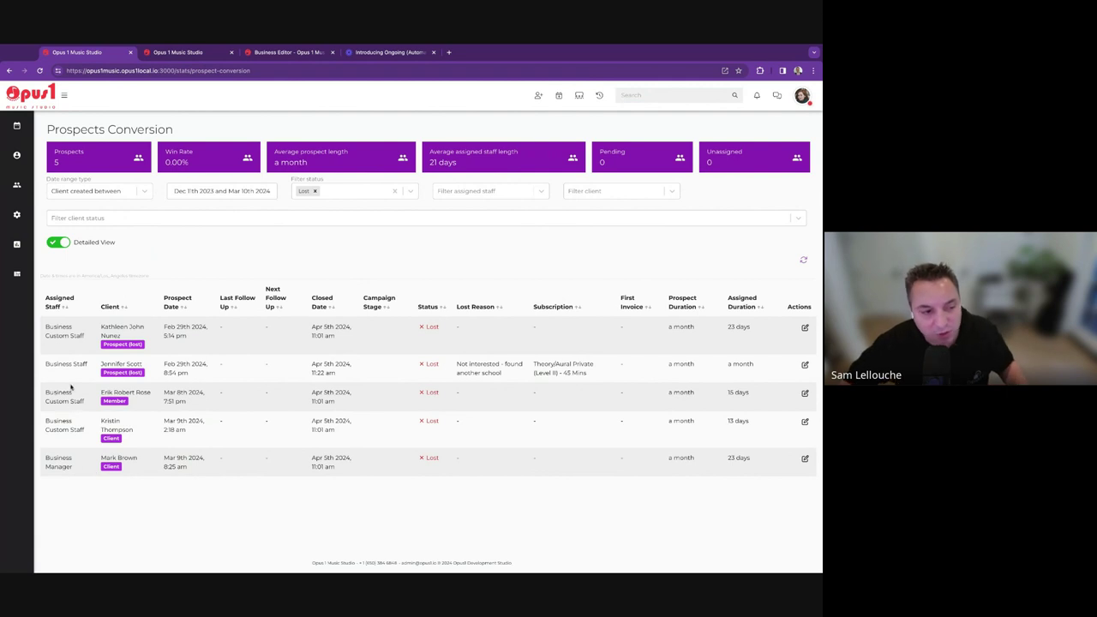
click(61, 244)
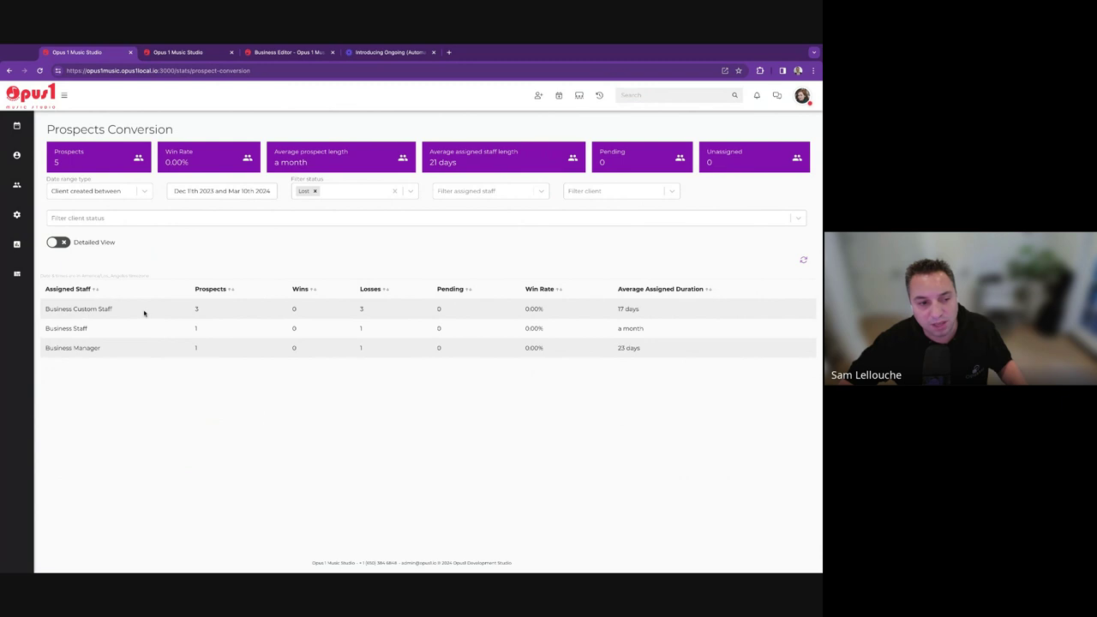
click(58, 243)
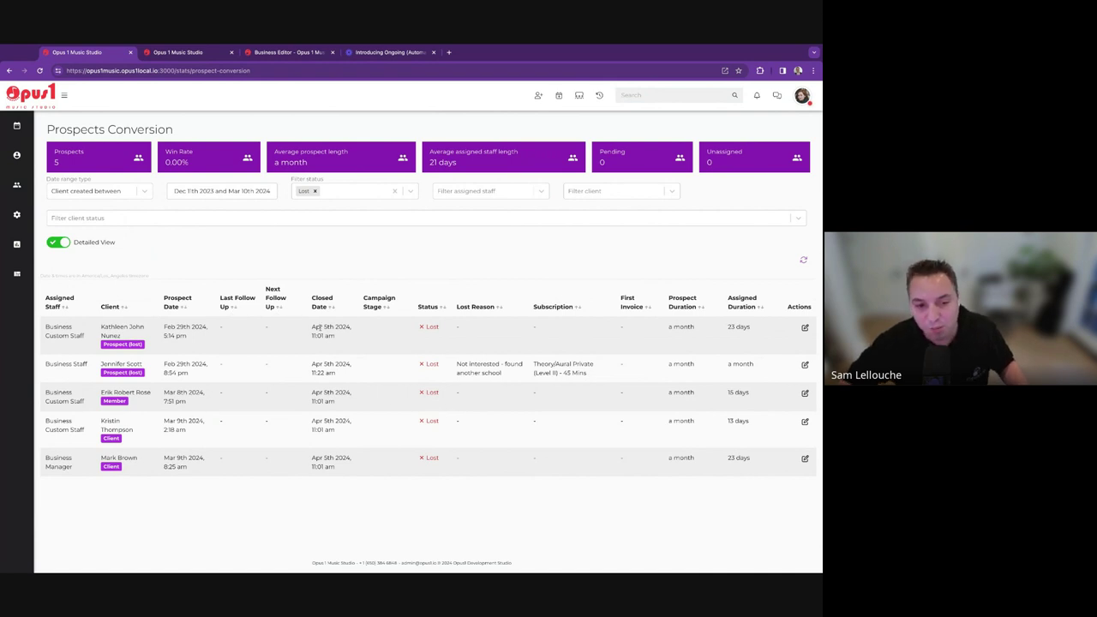
Remove the Lost filter, then open the Prospects board from the Clients menu.
click(314, 190)
scroll(353, 345, down, 4)
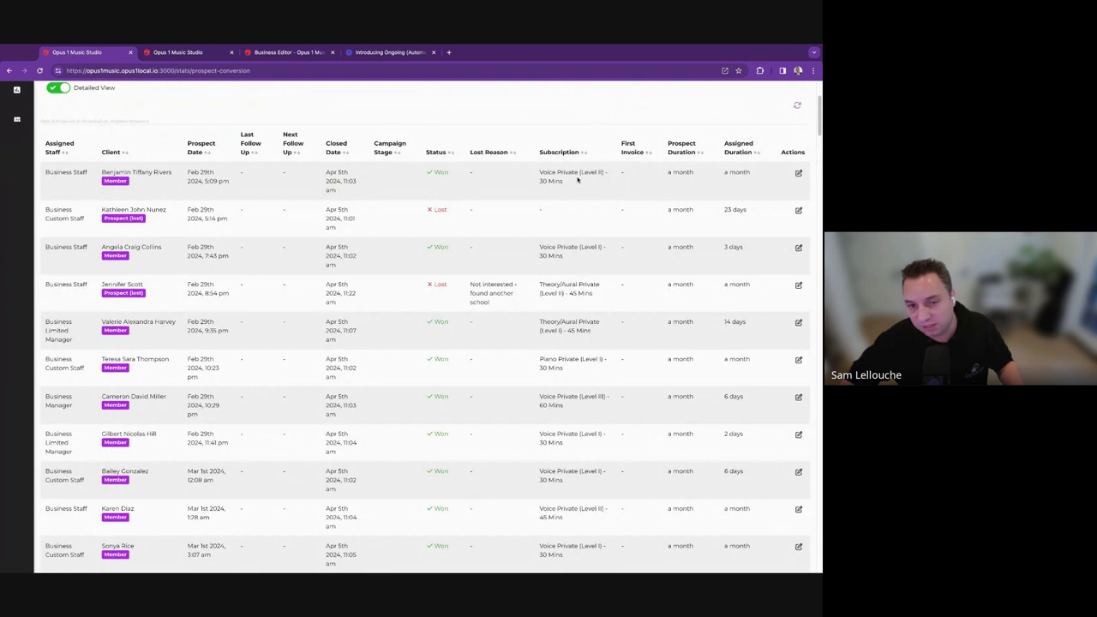
scroll(591, 232, up, 4)
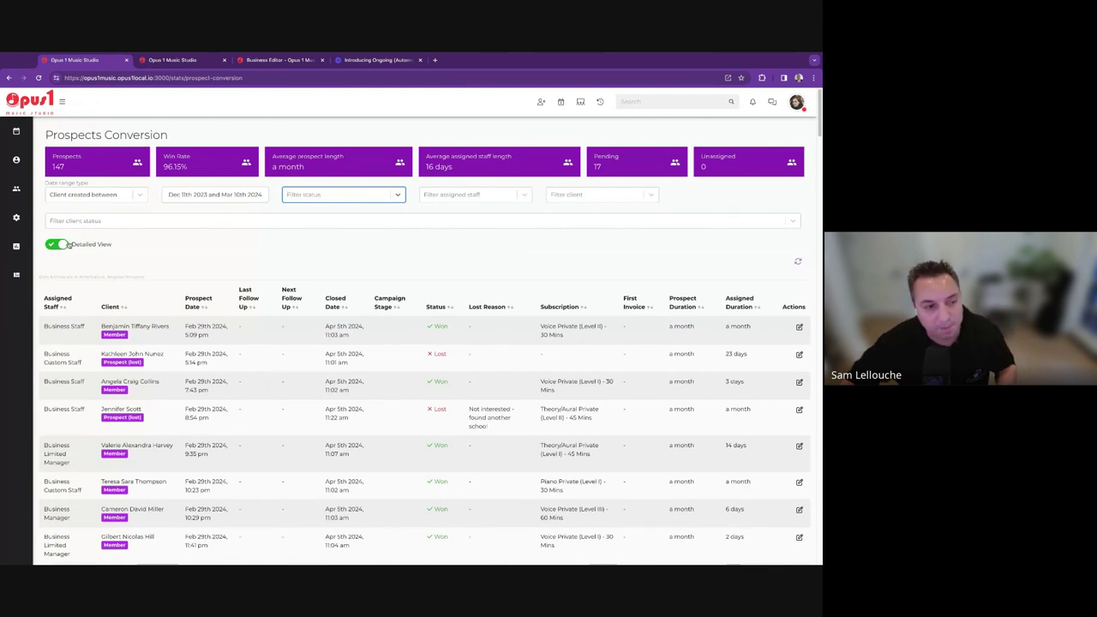
click(16, 160)
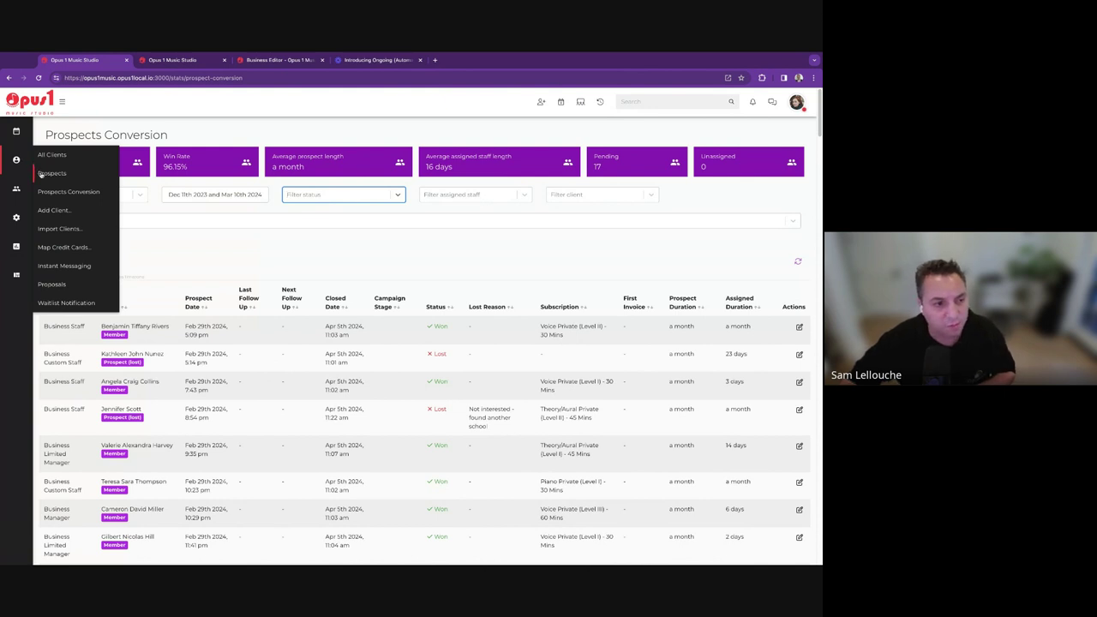
click(80, 175)
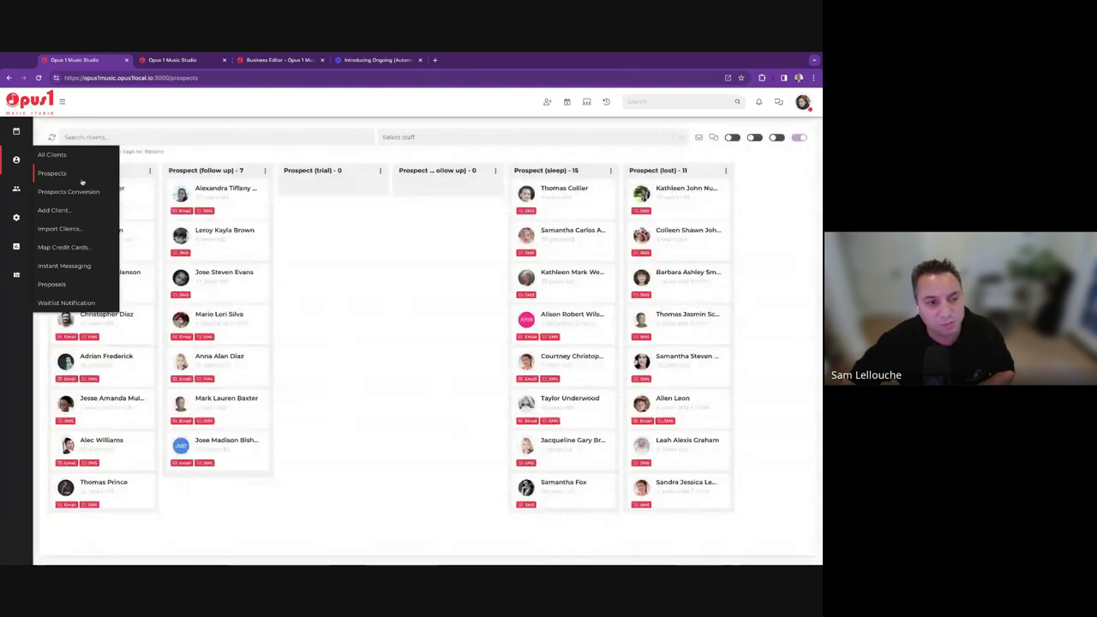
click(126, 203)
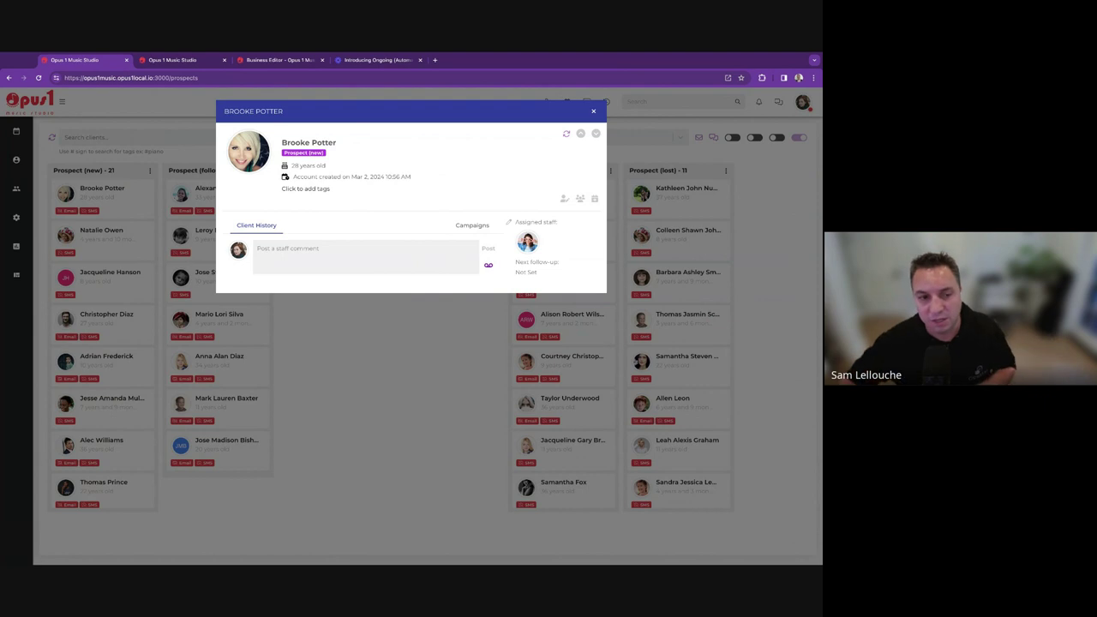
click(593, 111)
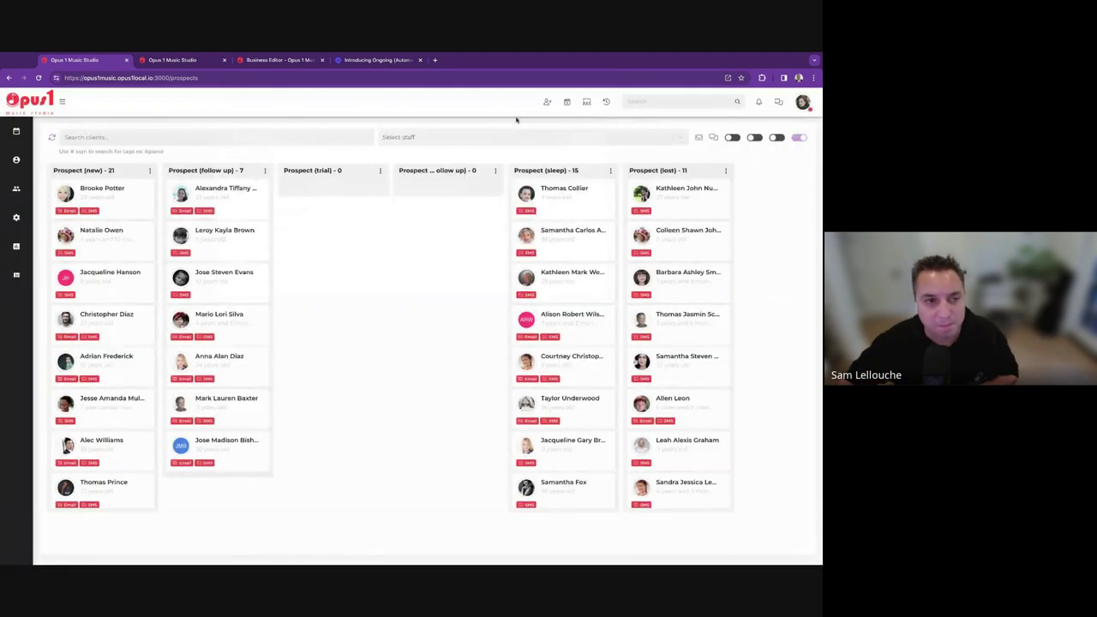
click(199, 60)
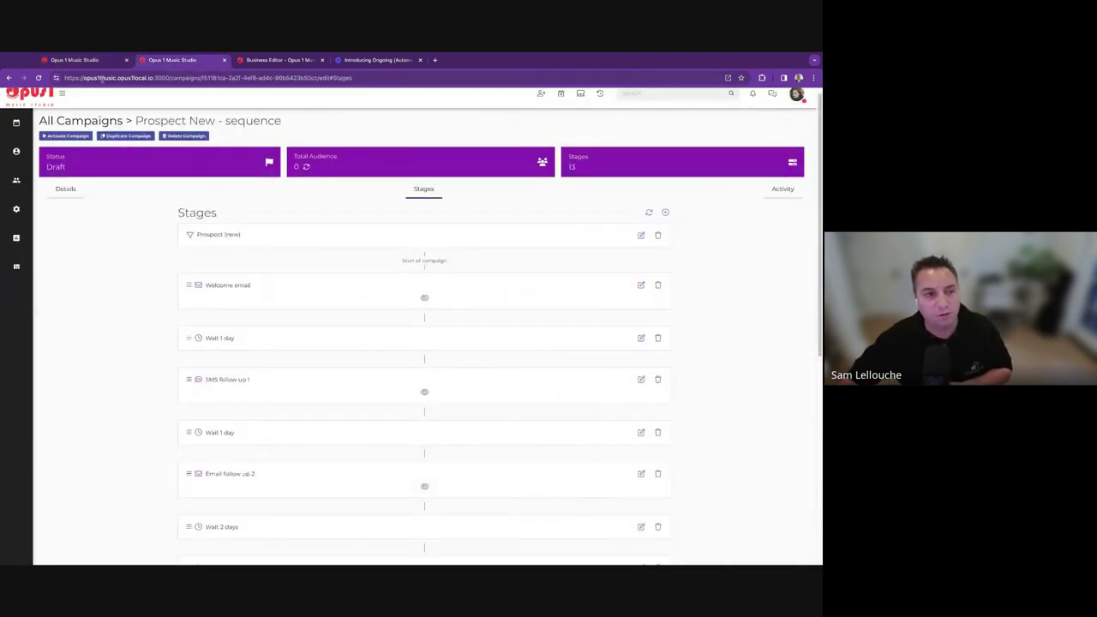
click(99, 60)
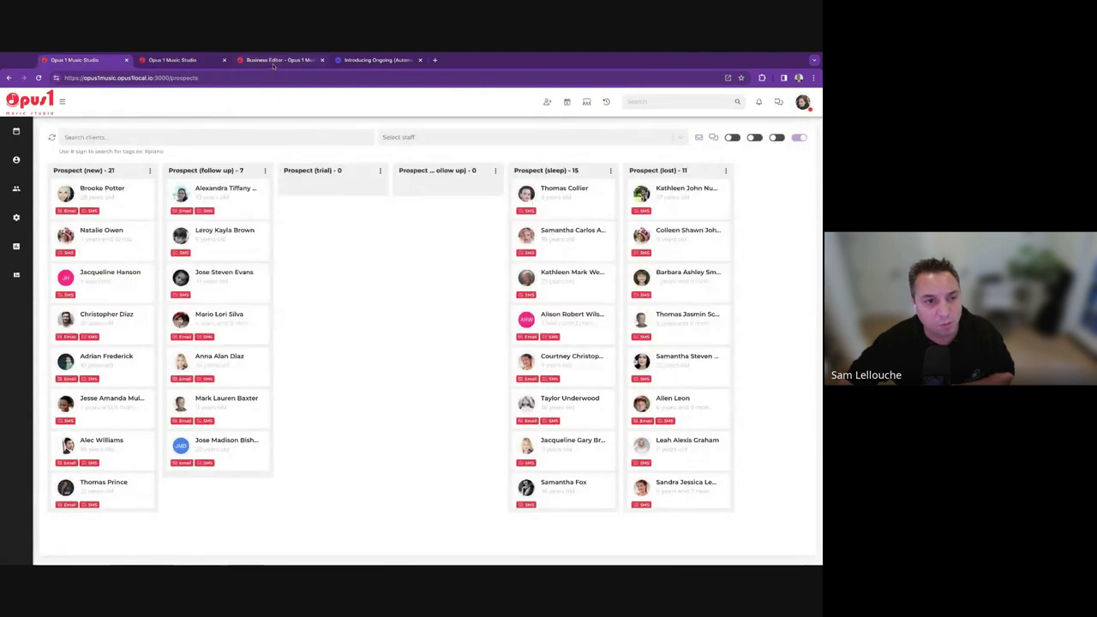
click(249, 60)
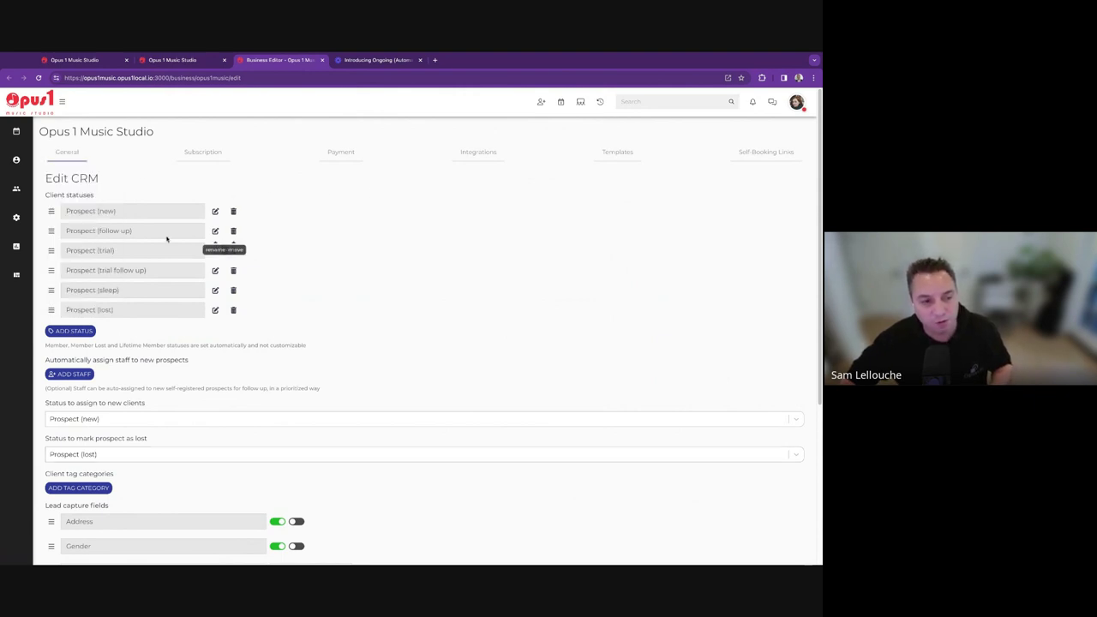
Scroll down the Edit CRM form and add an empty tag category, ready for its name.
scroll(338, 442, down, 3)
scroll(514, 480, down, 3)
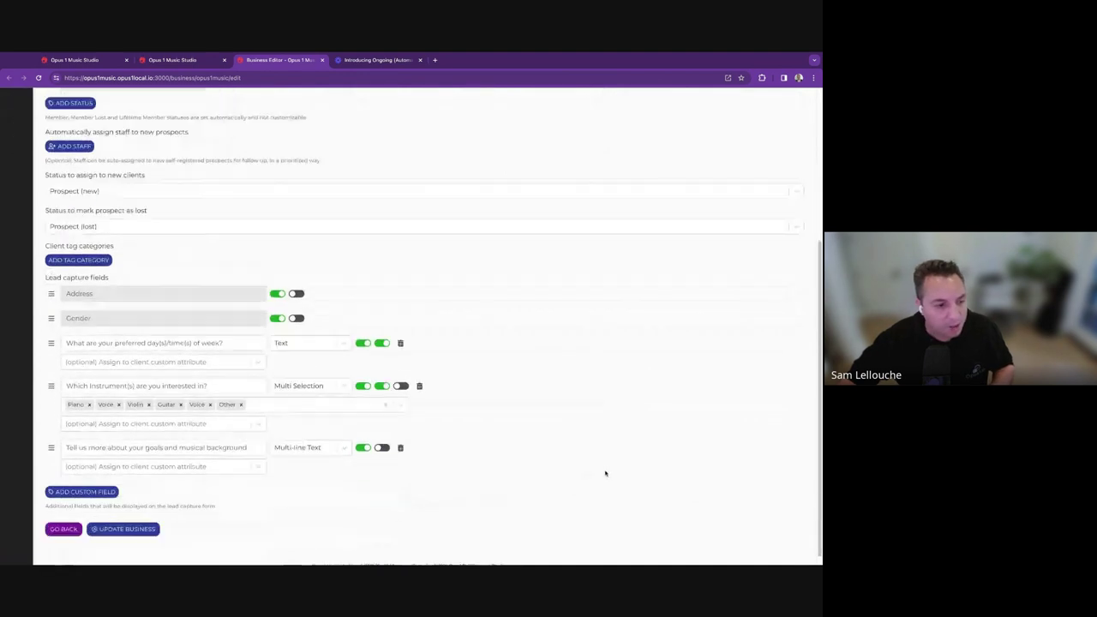
click(79, 249)
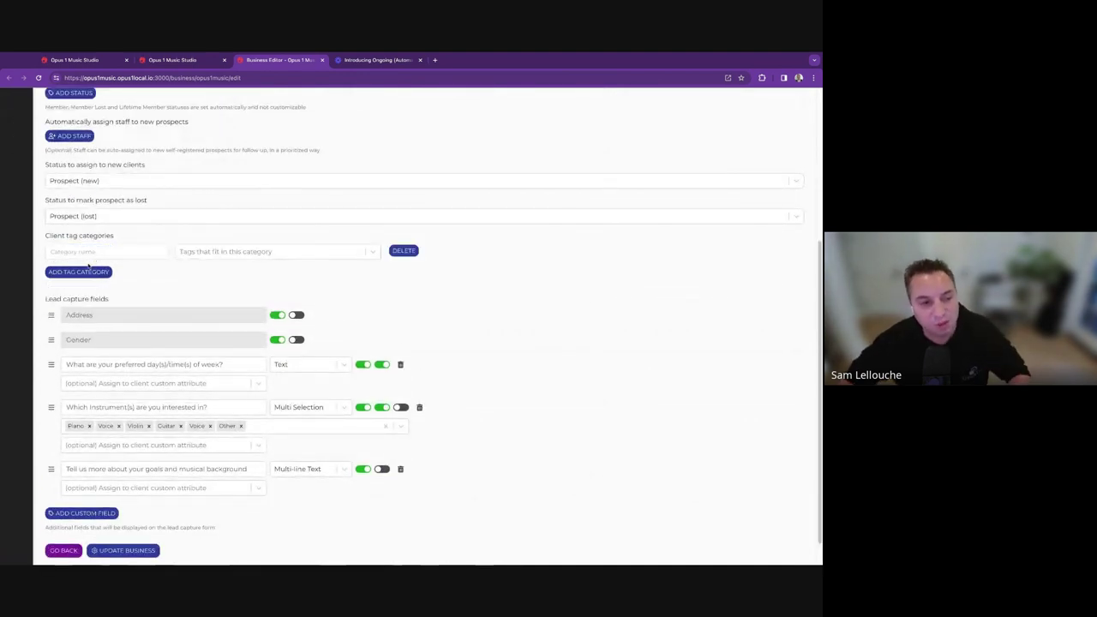
click(95, 249)
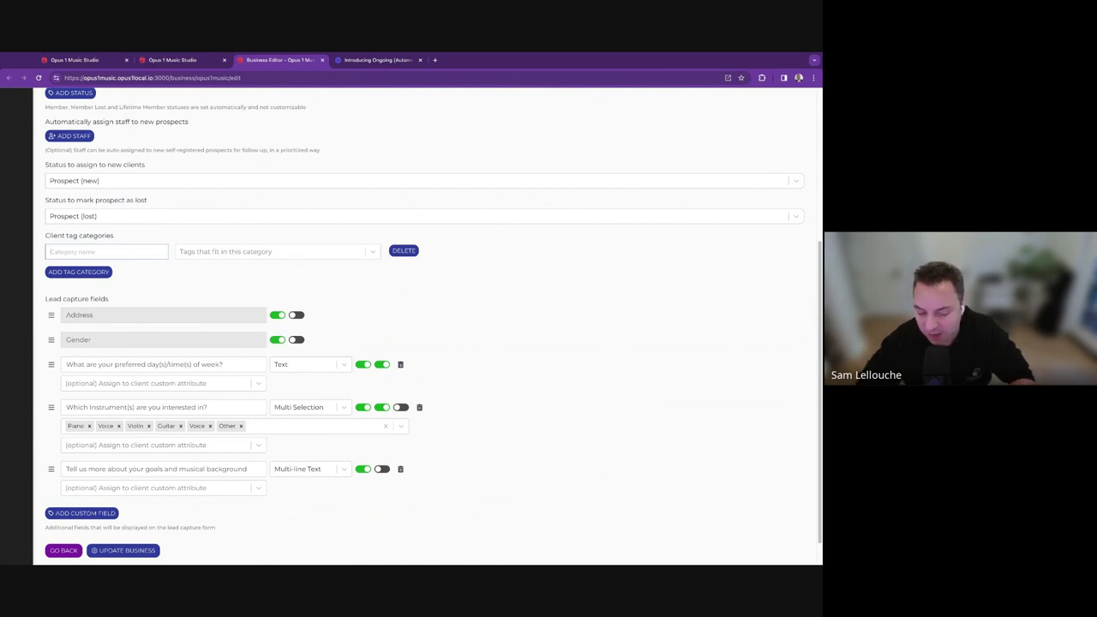
Name the category Instrument with tags piano, voice, violin, guitar and cello.
text(Instrument)
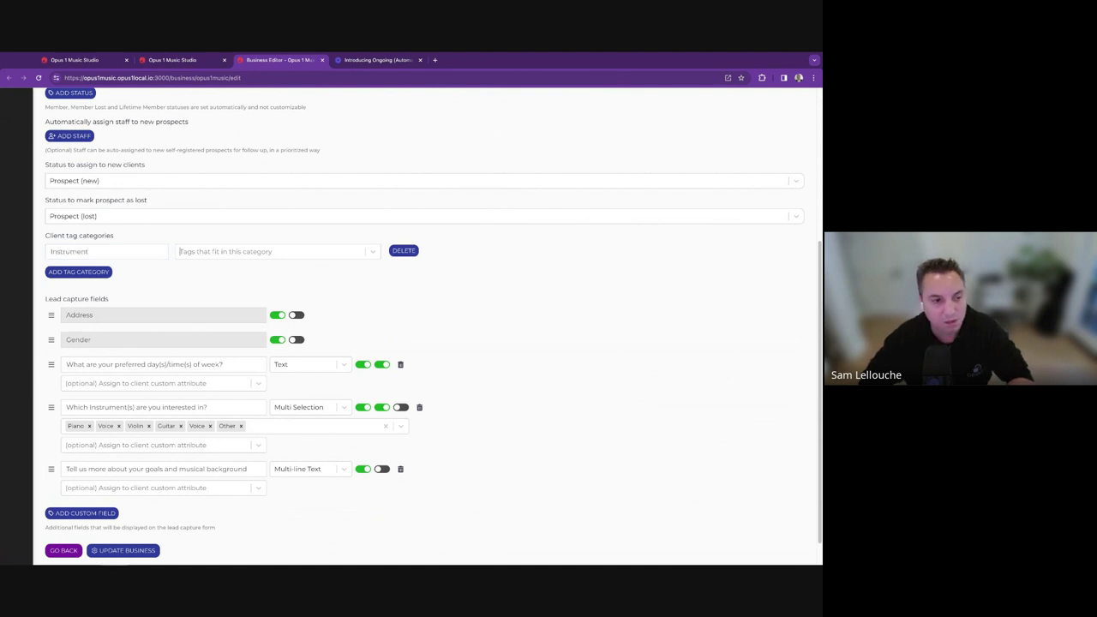
key(Tab)
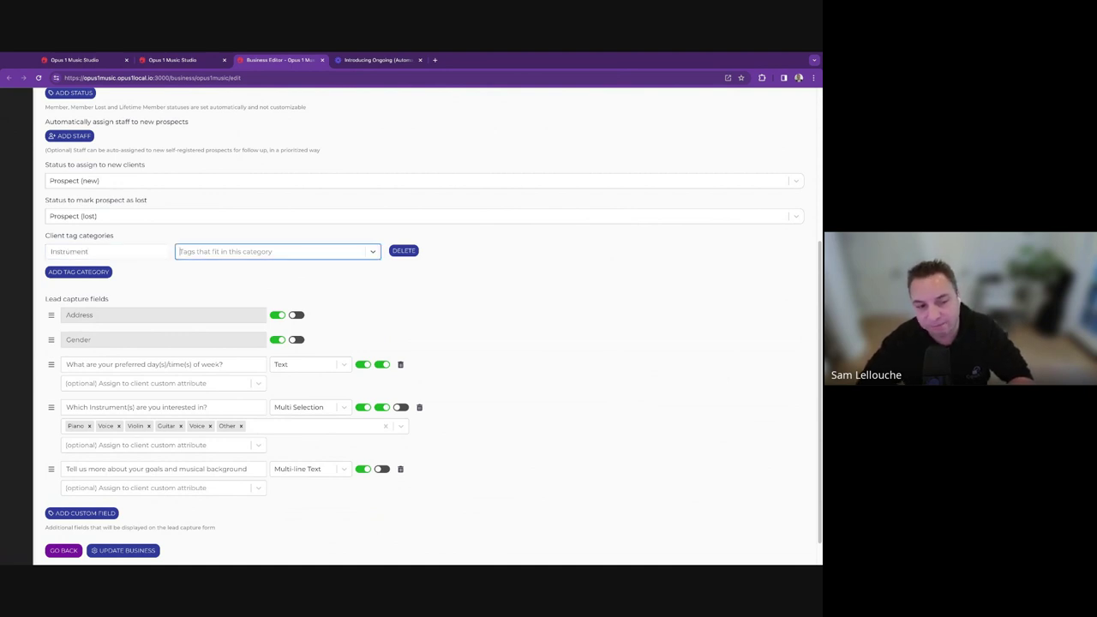
text(piano)
key(Return)
text(voice)
key(Return)
text(viol)
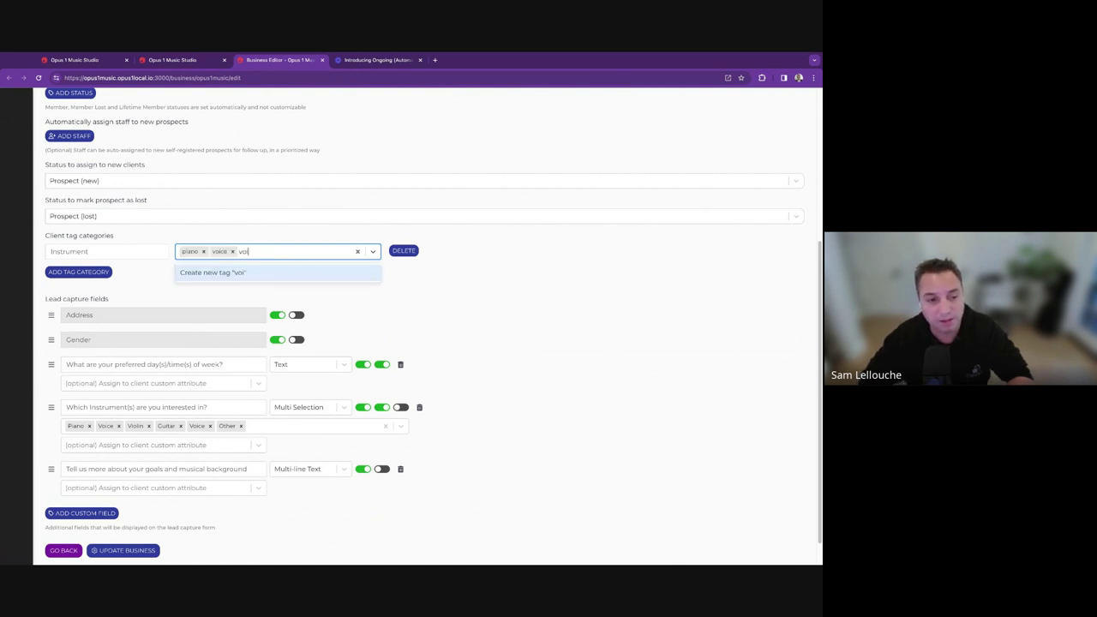
text(in)
key(Return)
text(guitar)
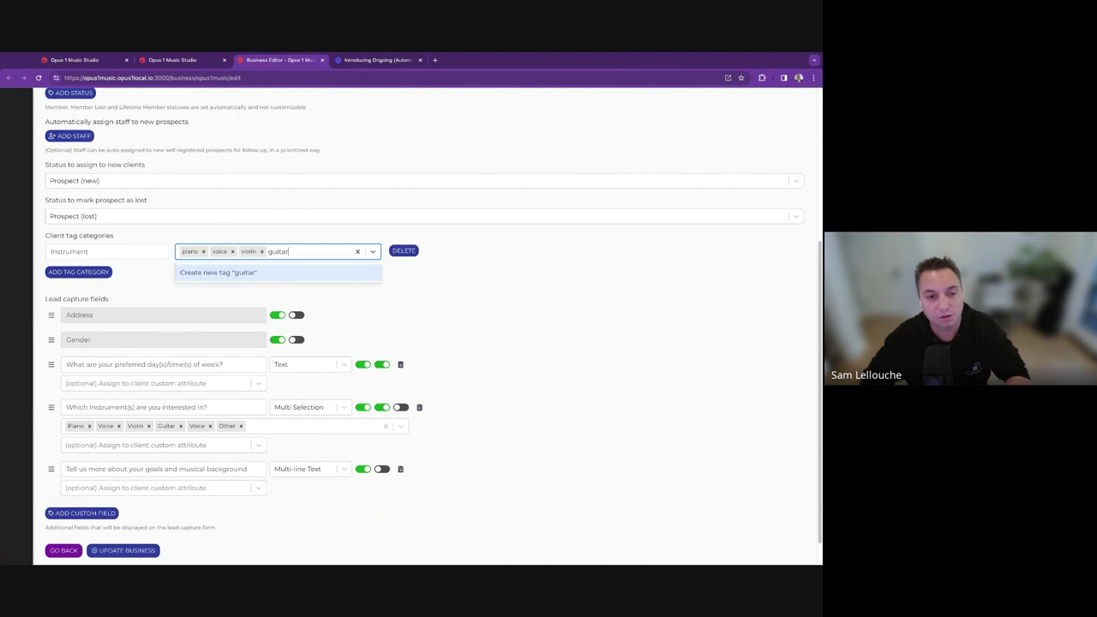
key(Return)
text(cello)
key(Return)
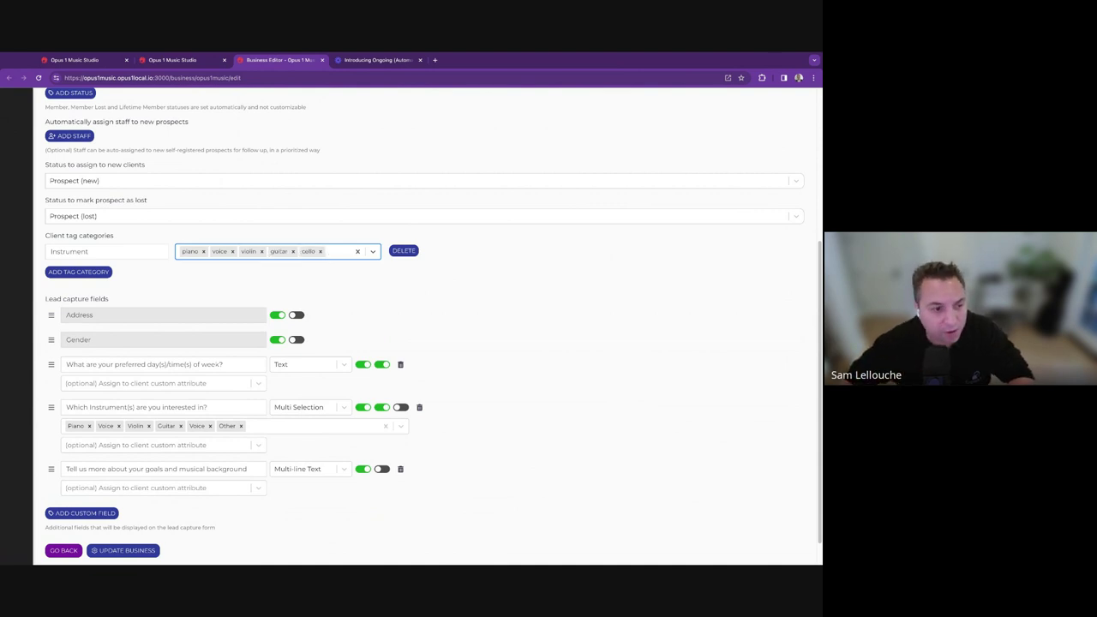
Add a Specials category with tags blackfriday and fb_ad_summer, then save the CRM settings.
click(78, 271)
click(101, 275)
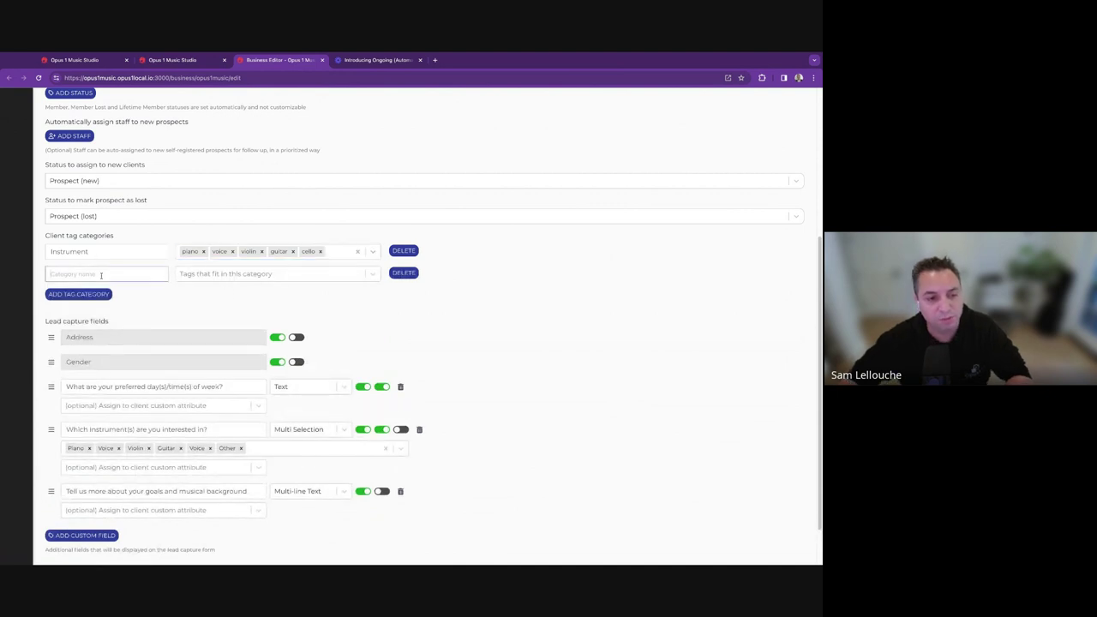
text(Specials)
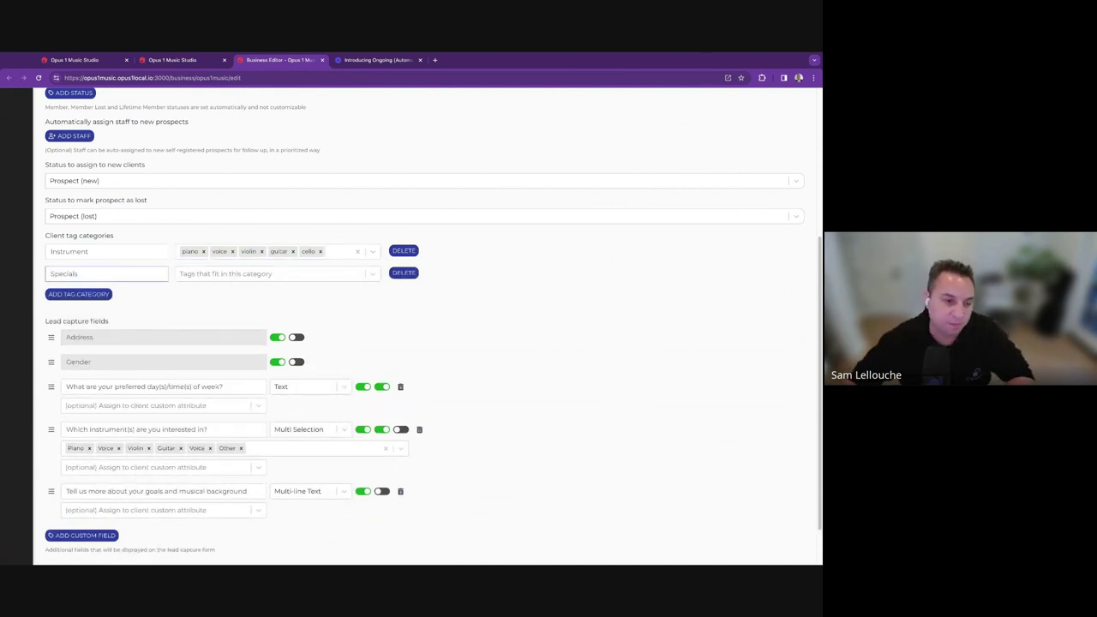
click(225, 278)
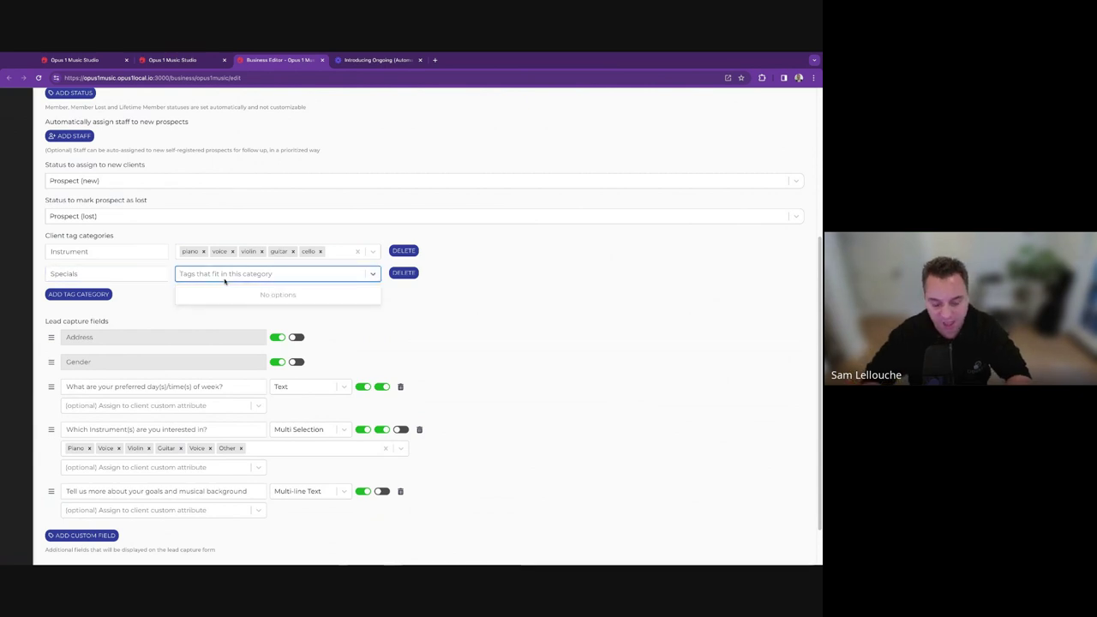
text(blackfriday)
key(Return)
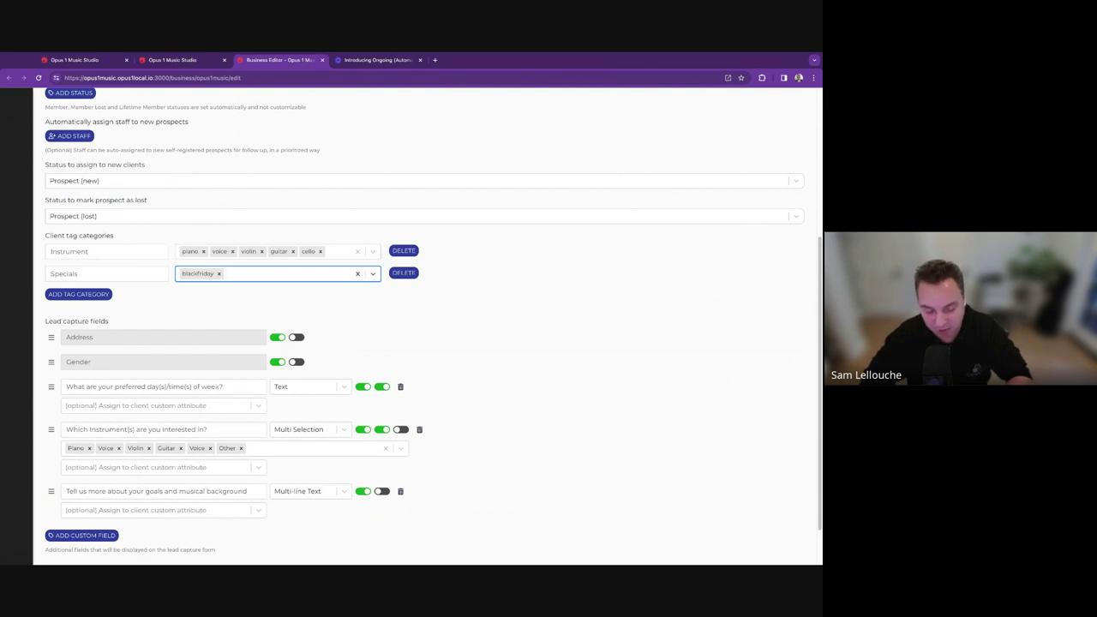
text(fb_ad)
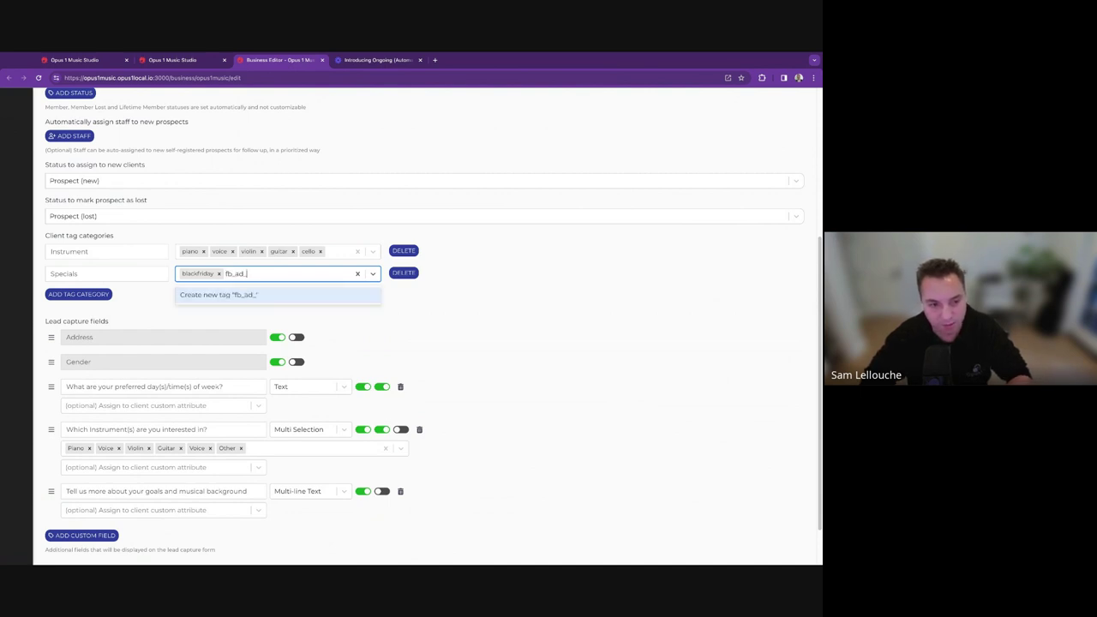
text(_summer)
key(Return)
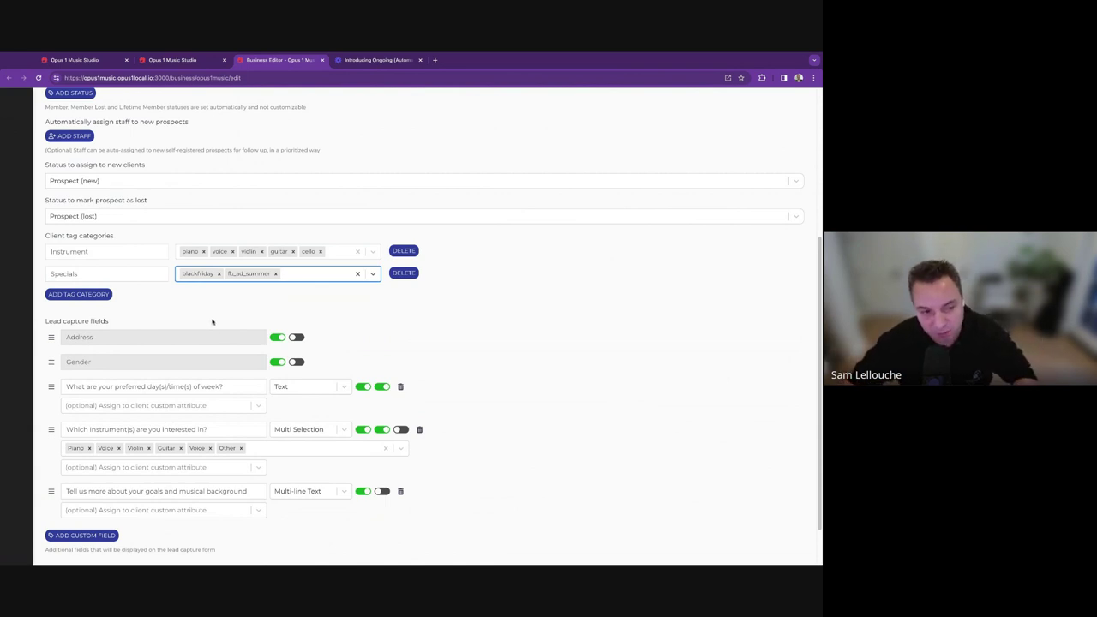
click(430, 327)
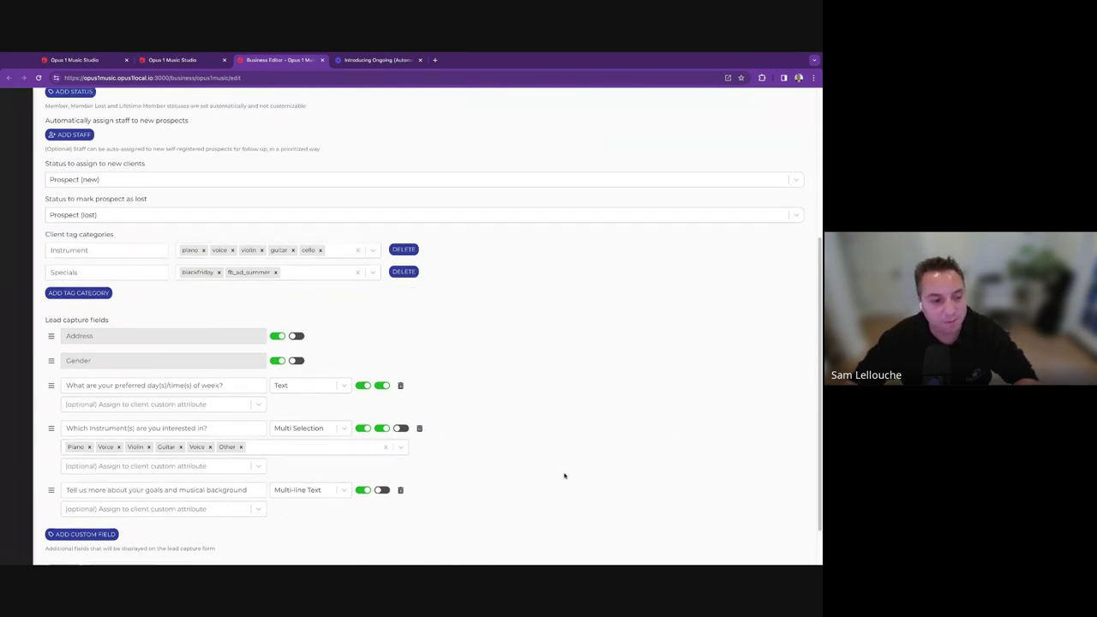
scroll(563, 477, down, 1)
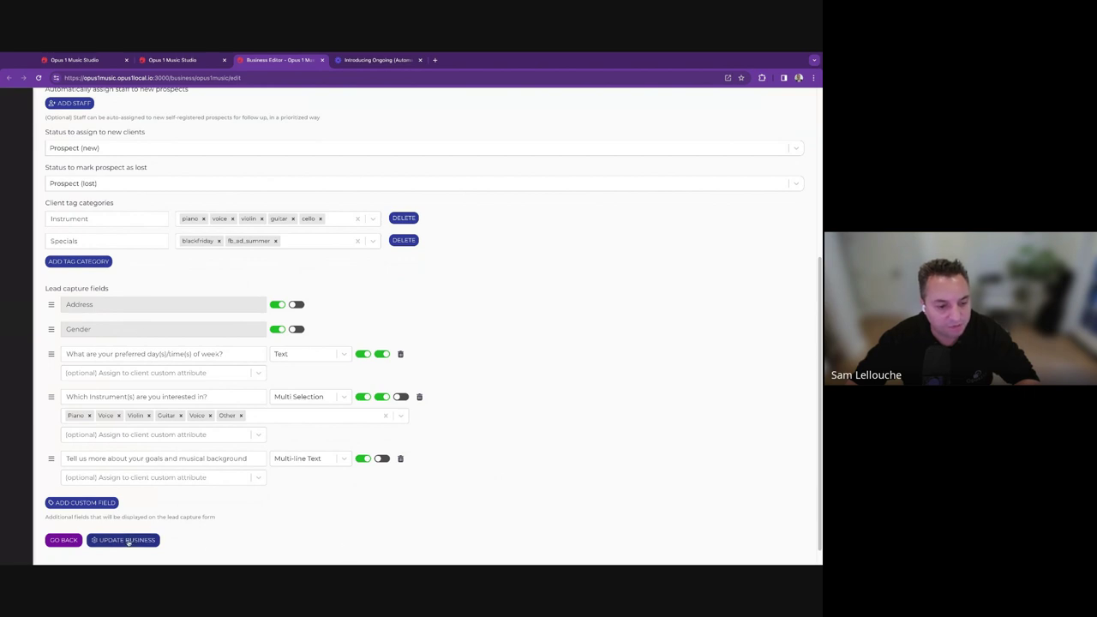
click(127, 541)
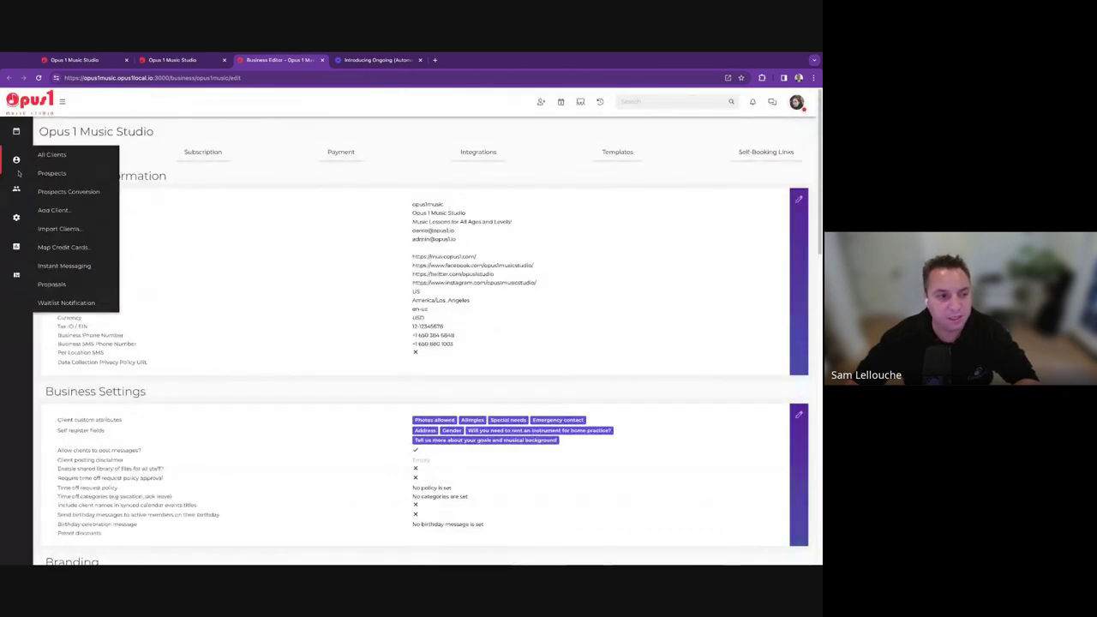
Open the Prospect New - sequence campaign and view its Prospect (new) stage criteria.
click(30, 173)
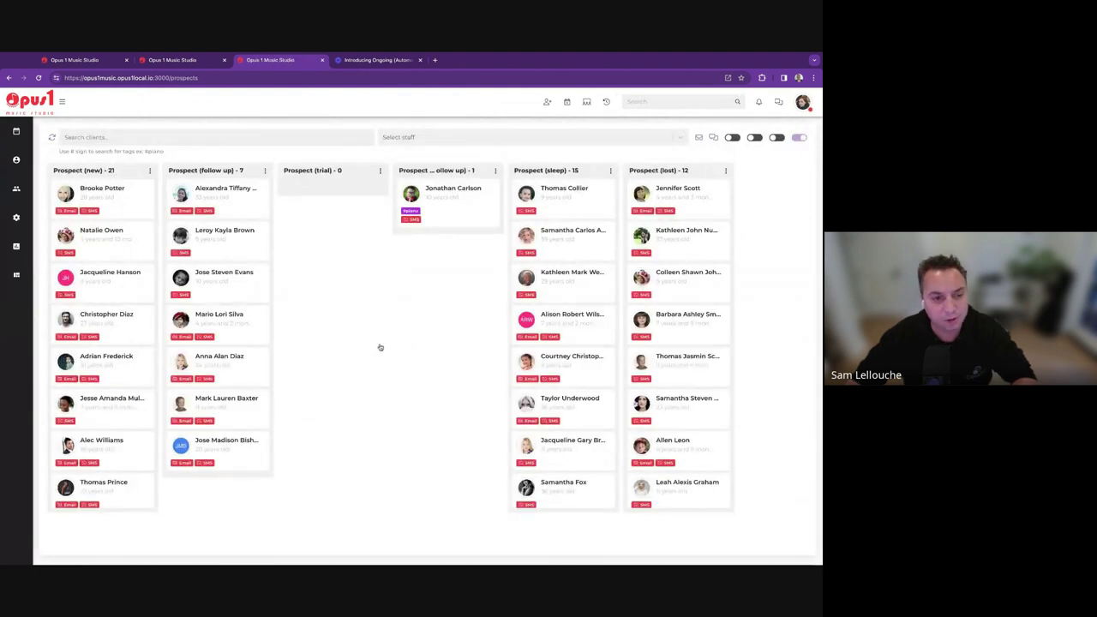
click(190, 60)
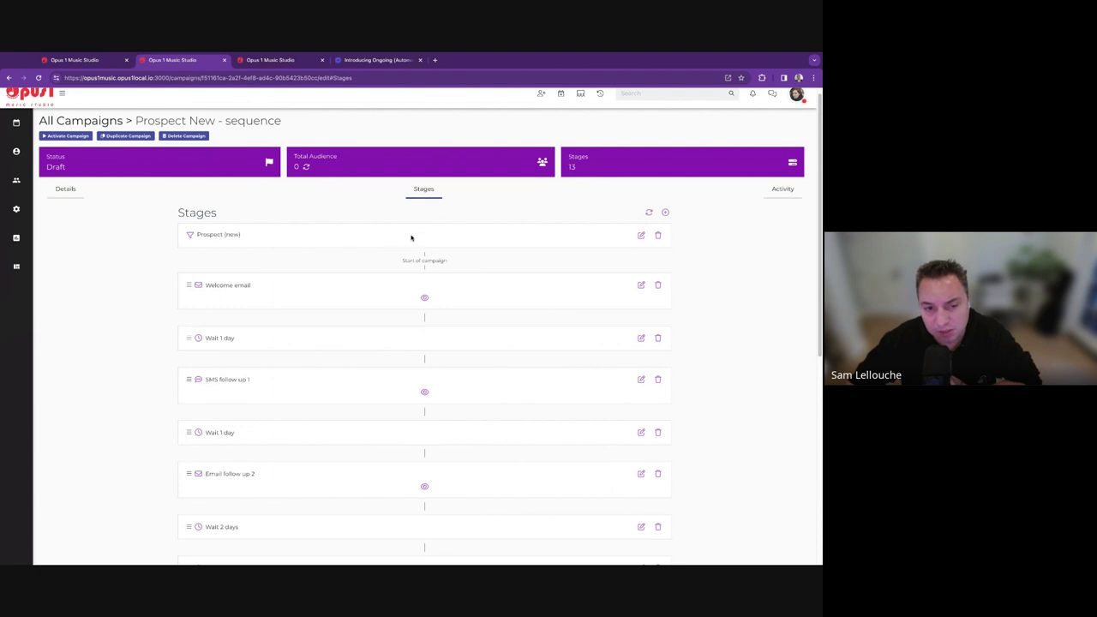
click(641, 235)
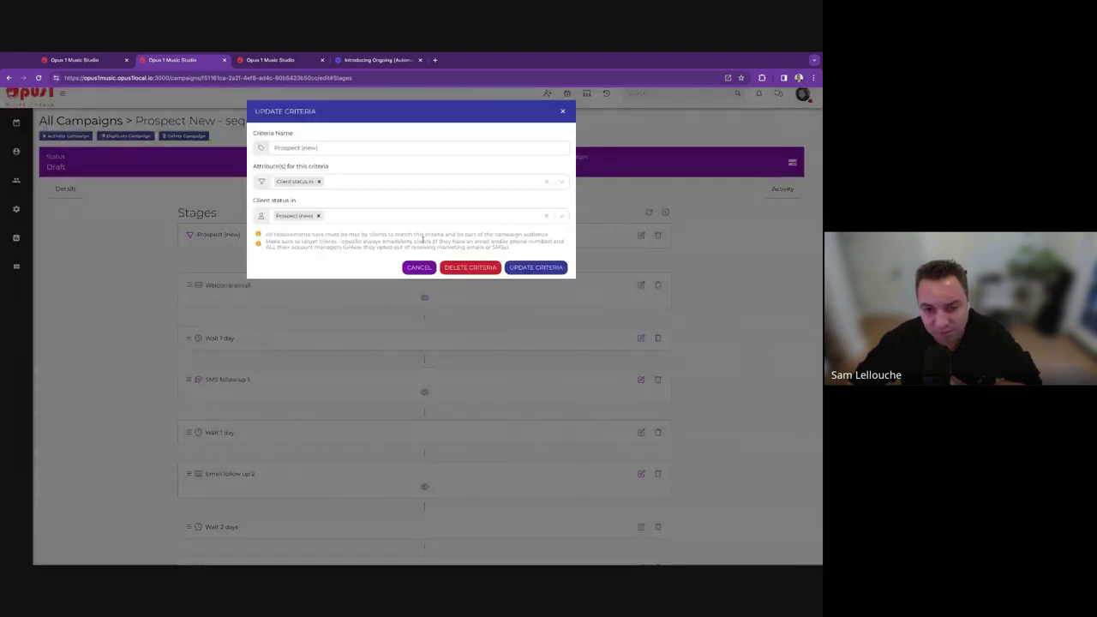
click(563, 111)
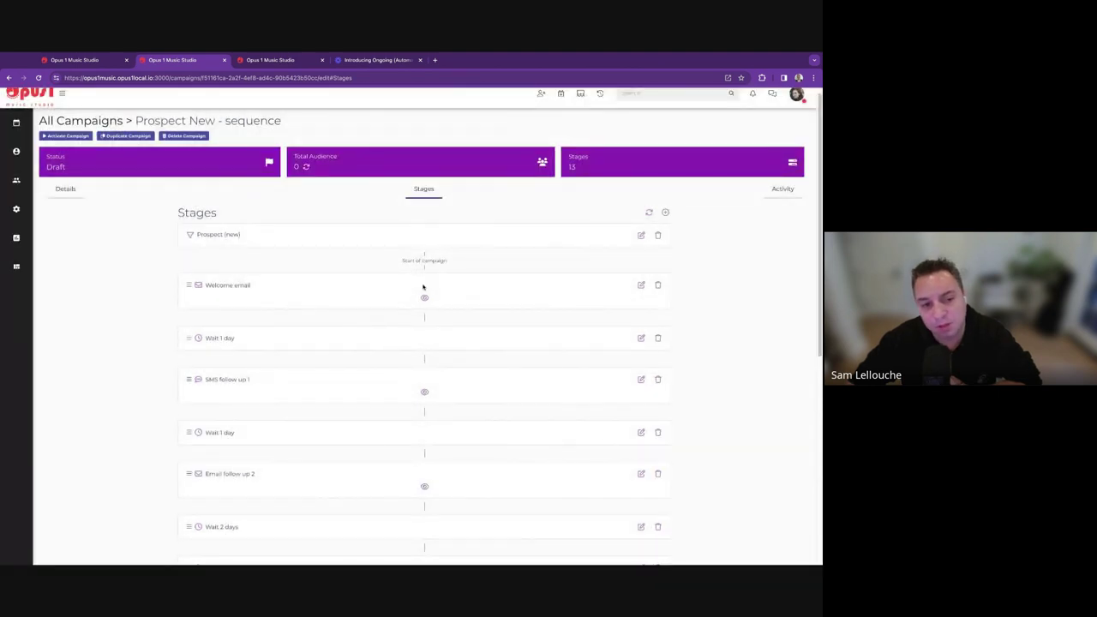
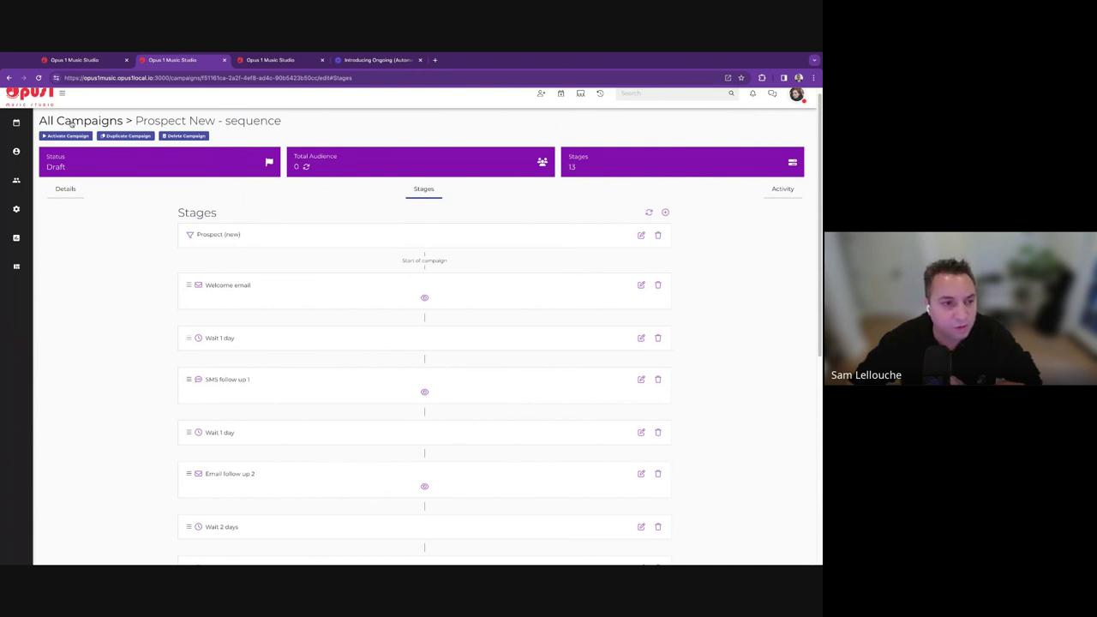
Duplicate the Prospect New - sequence campaign from the All Campaigns list.
click(72, 123)
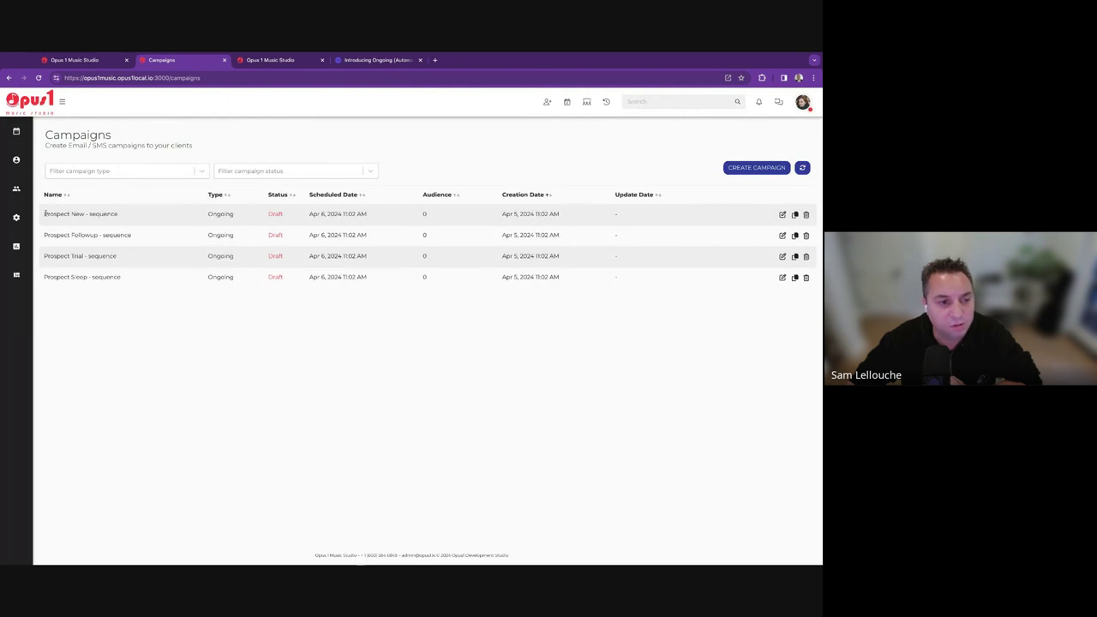
drag(44, 213, 118, 214)
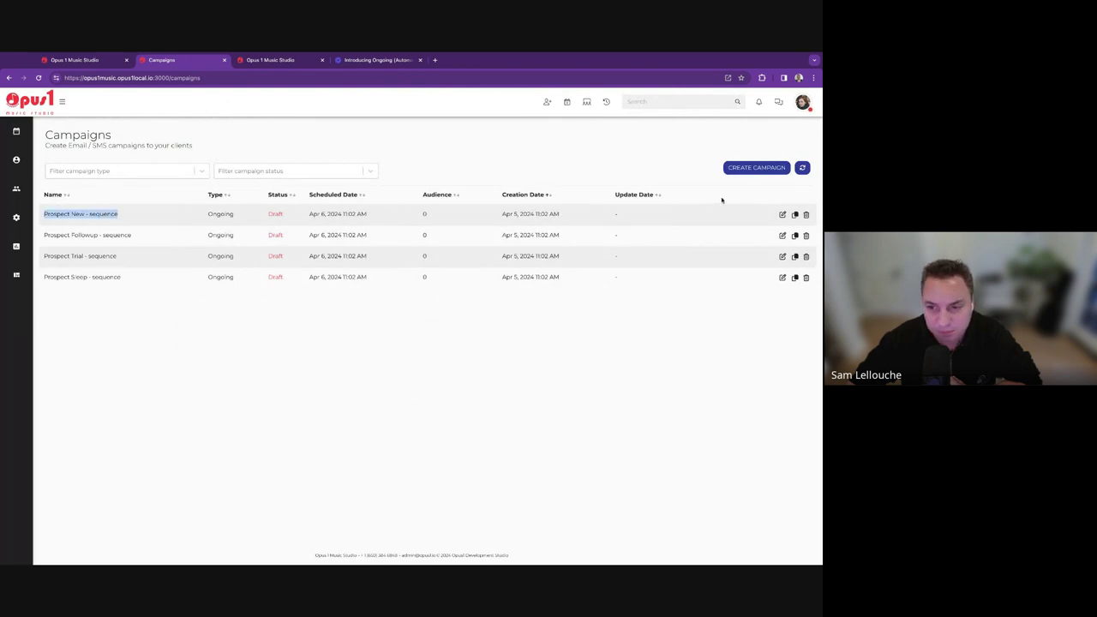
click(796, 215)
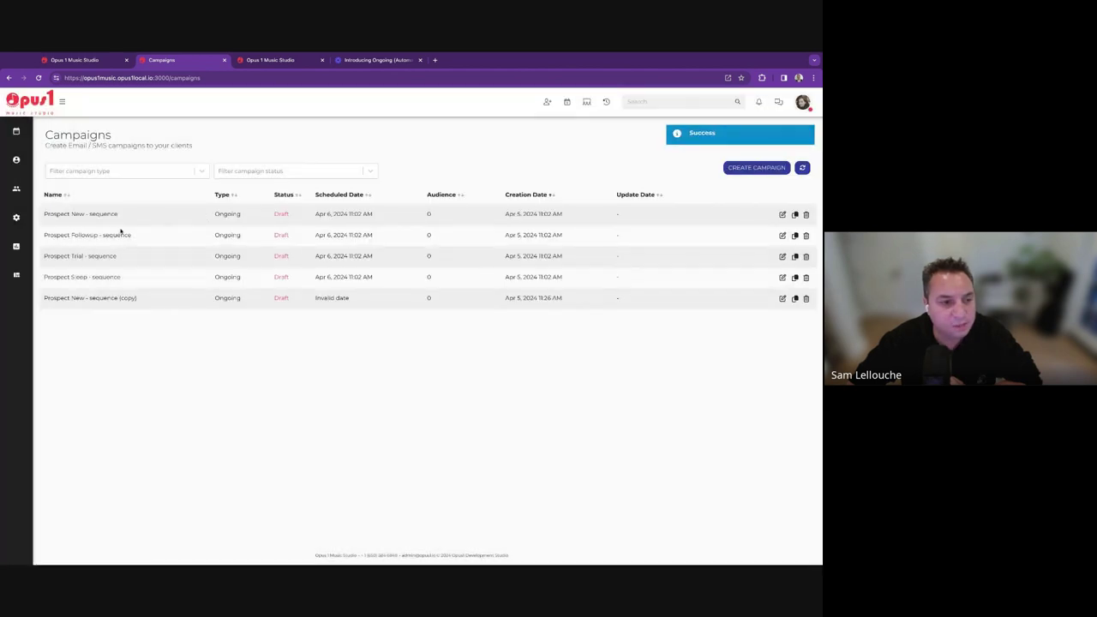
Open the Prospect Followup - sequence campaign's name for editing, then return to all campaigns.
click(783, 235)
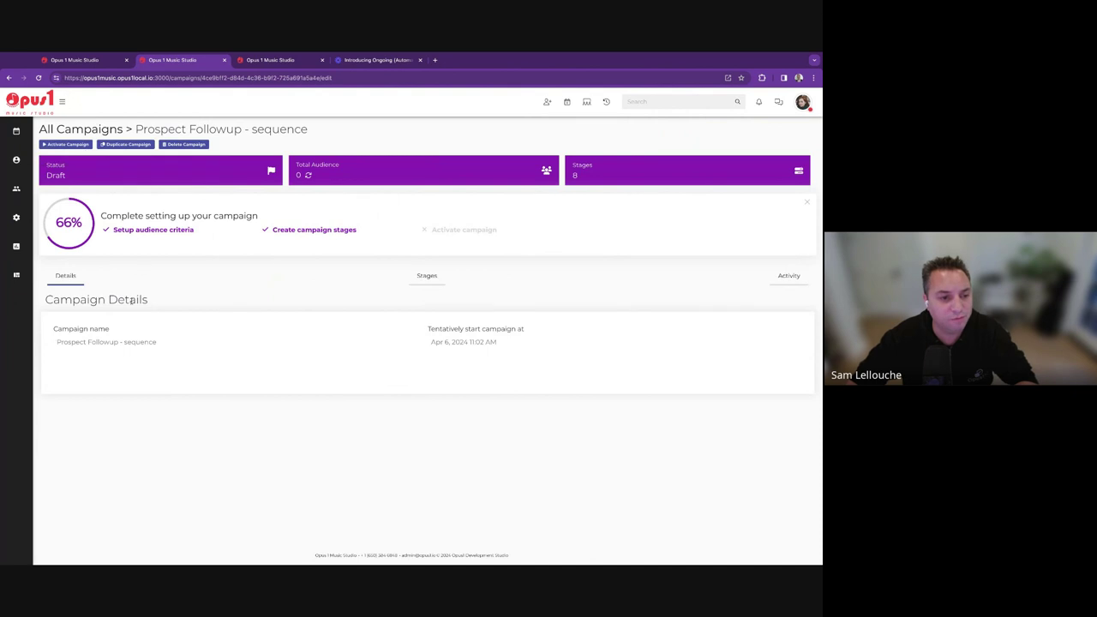
click(152, 346)
double_click(151, 345)
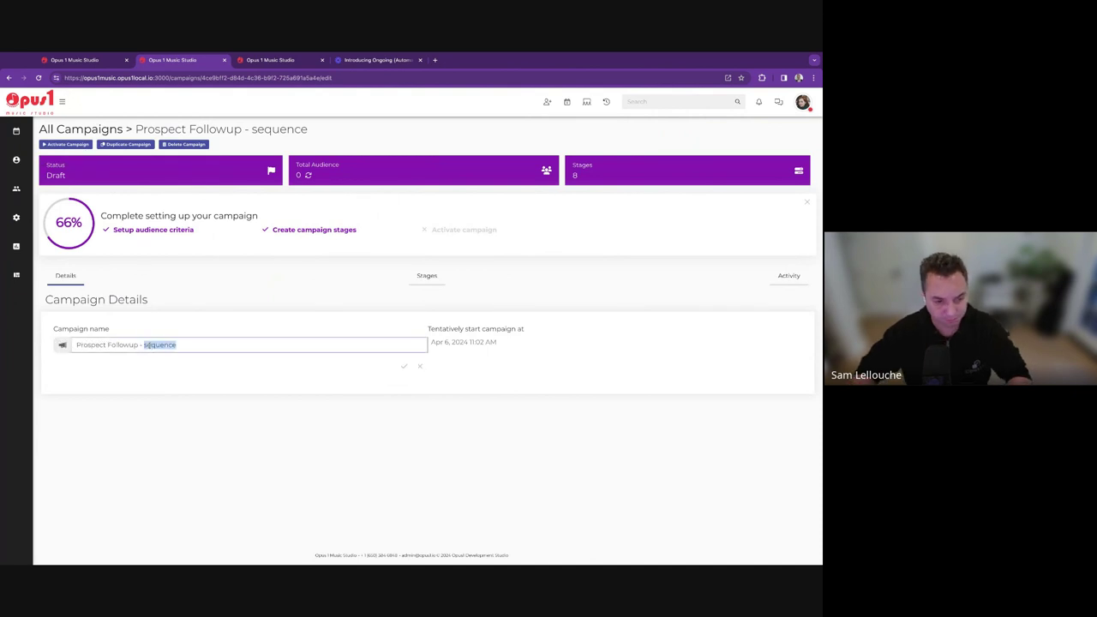
key(End)
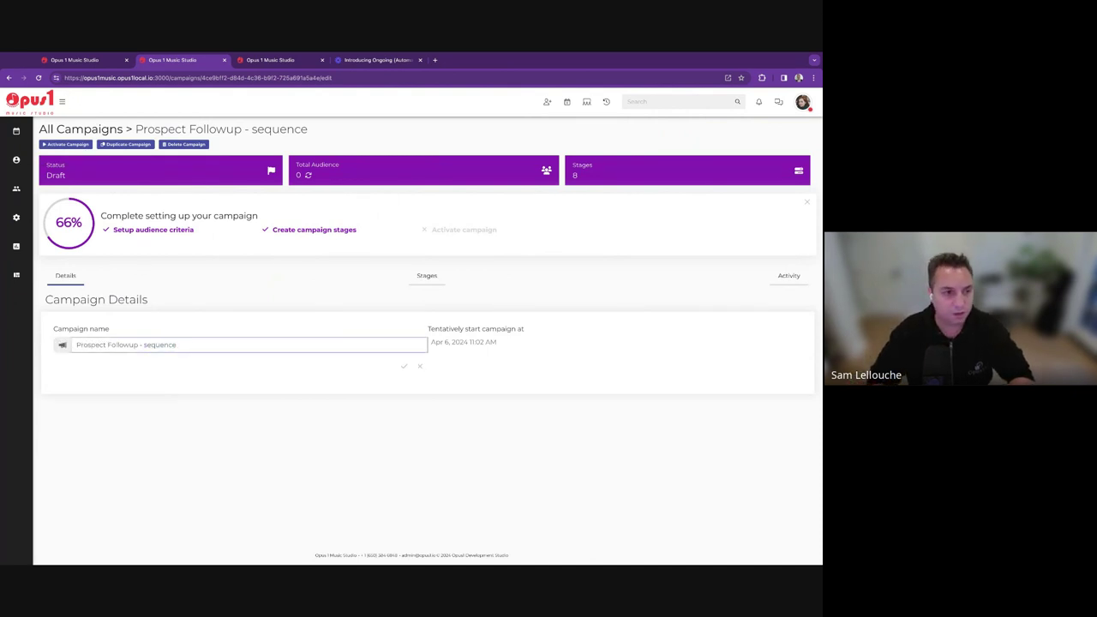
click(73, 127)
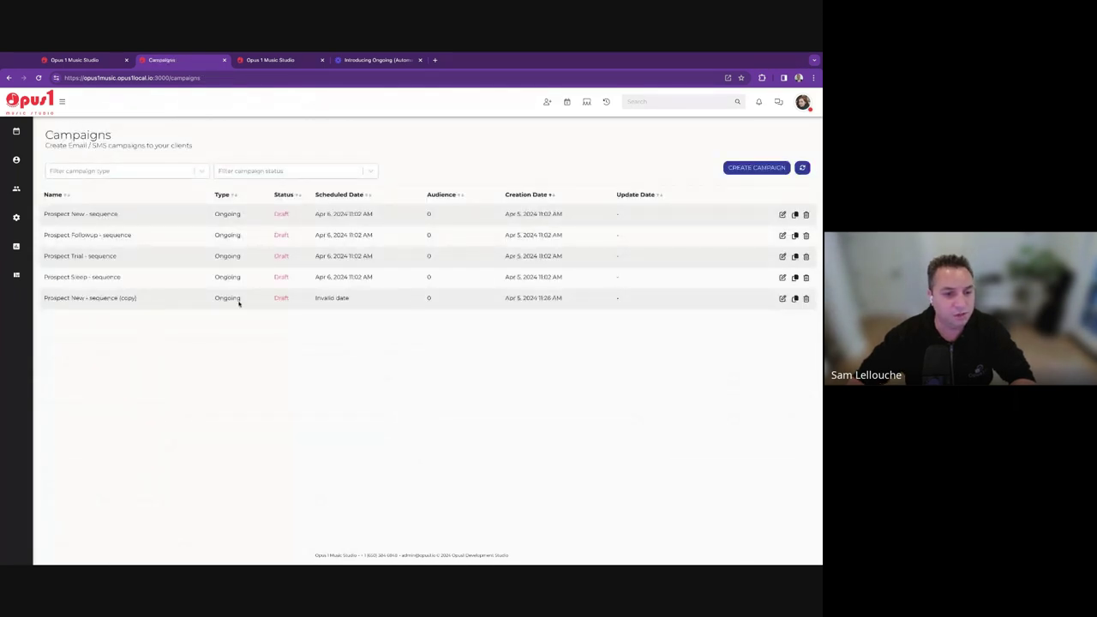
In the copied campaign, replace 'copy' with '#blackfriday' in the name and save it.
click(782, 298)
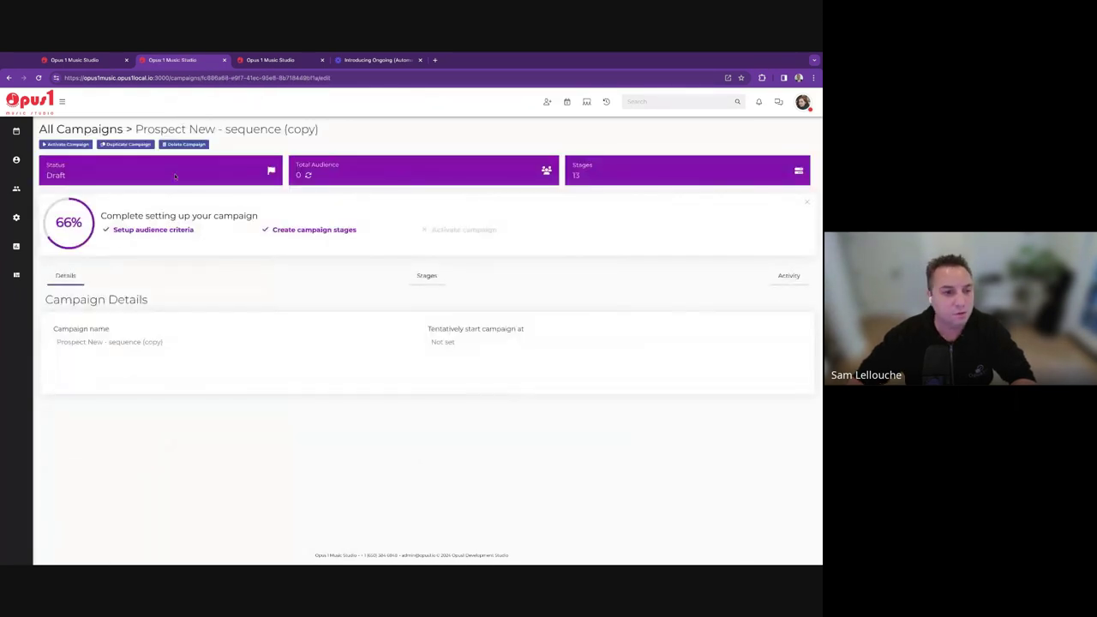
click(807, 198)
click(102, 258)
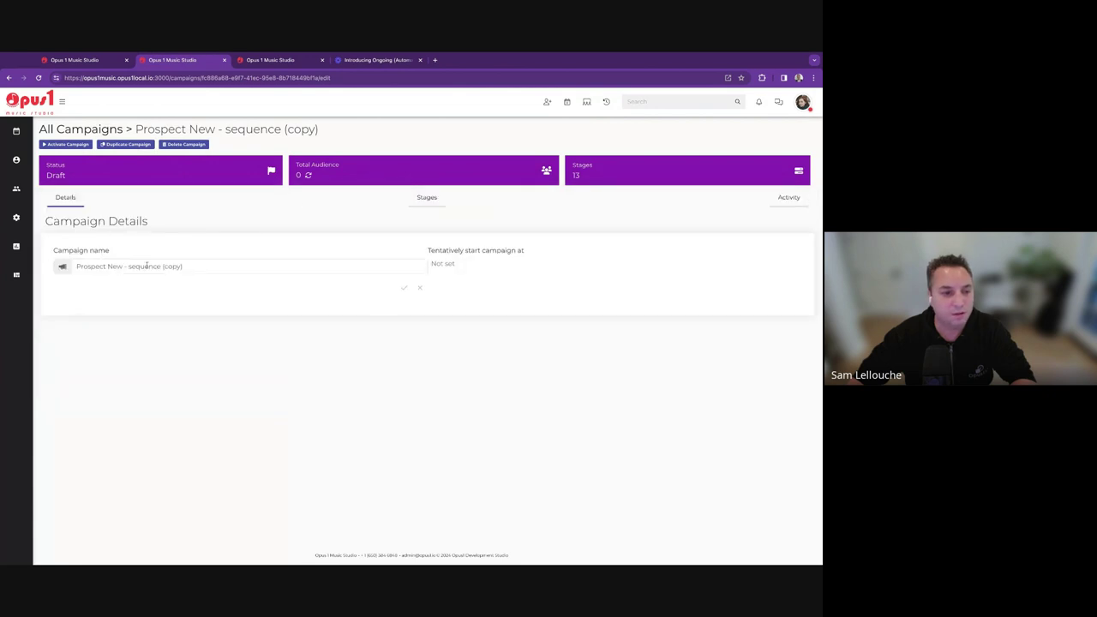
double_click(171, 267)
text(B)
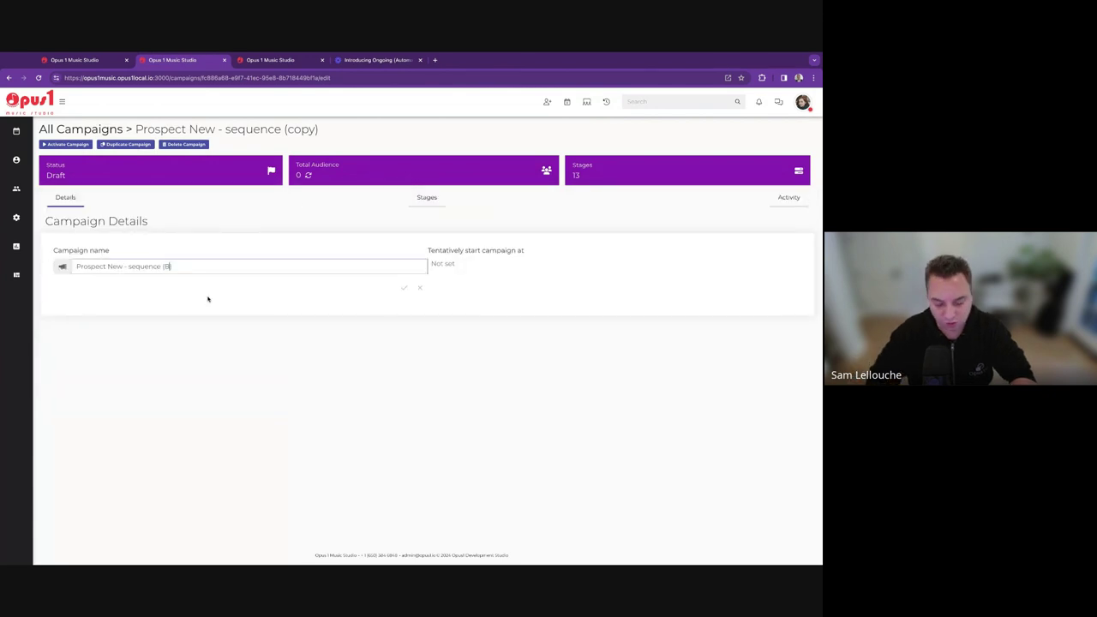
text(lack)
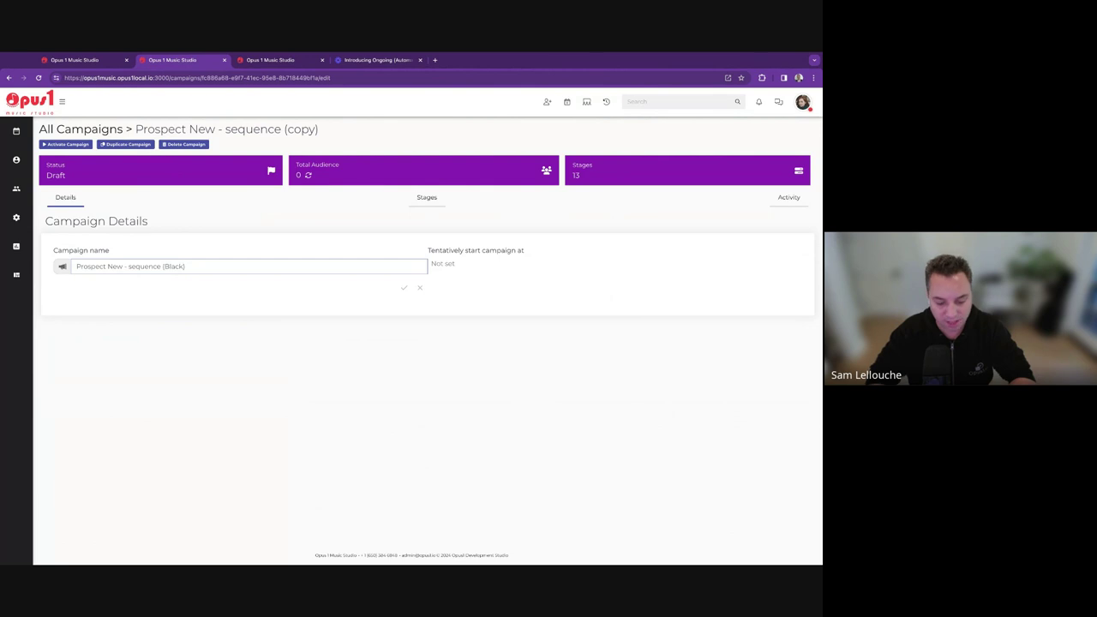
text(fri)
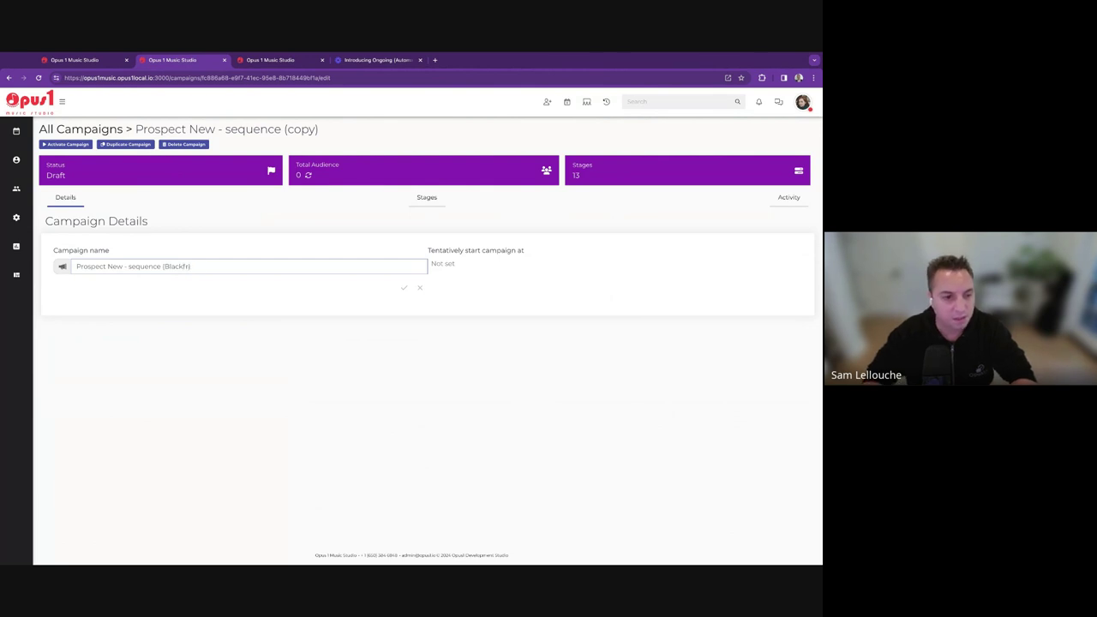
text(day))
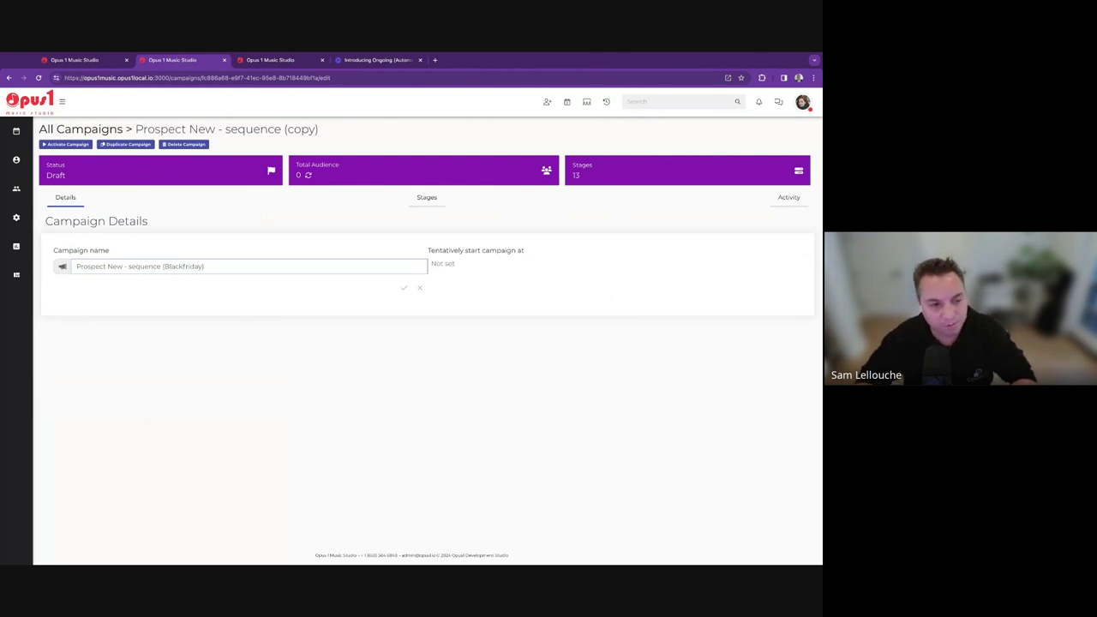
text(#)
key(Delete)
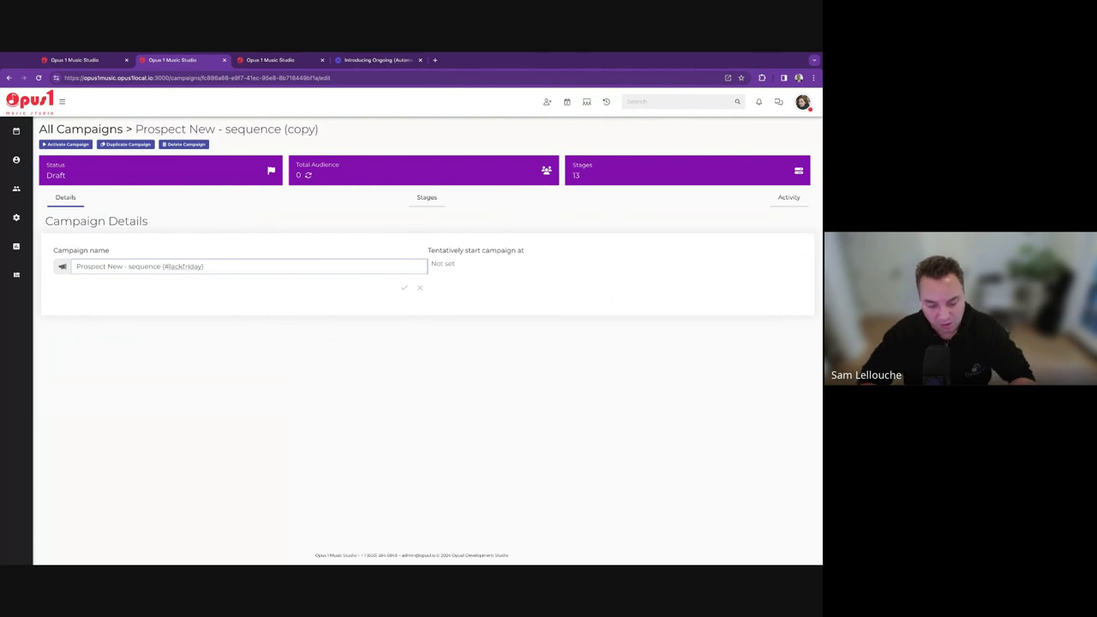
text(b)
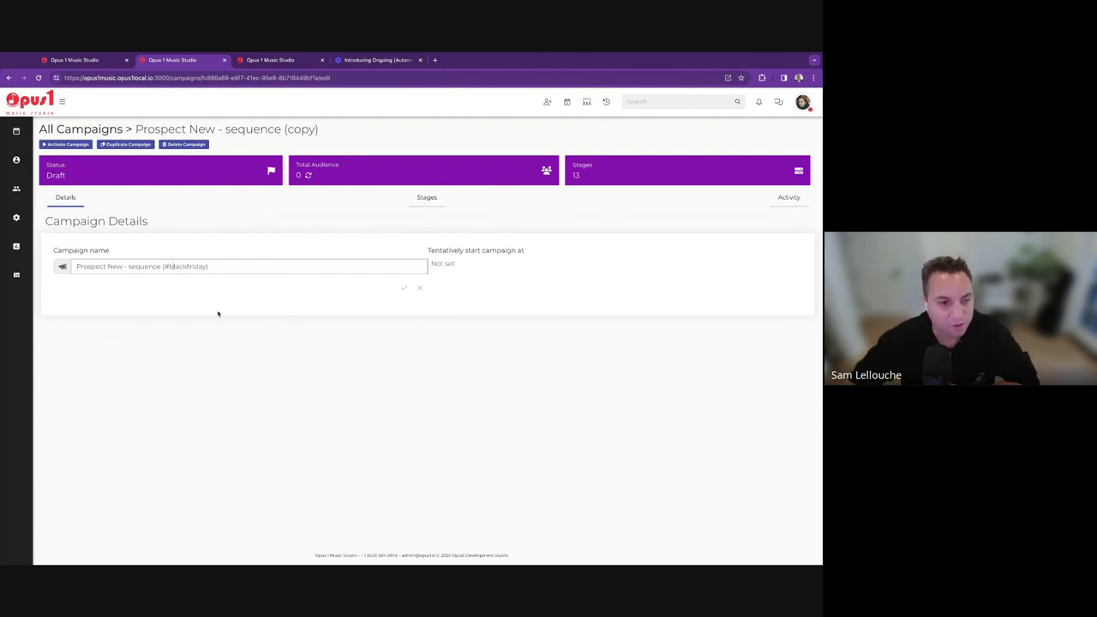
click(404, 289)
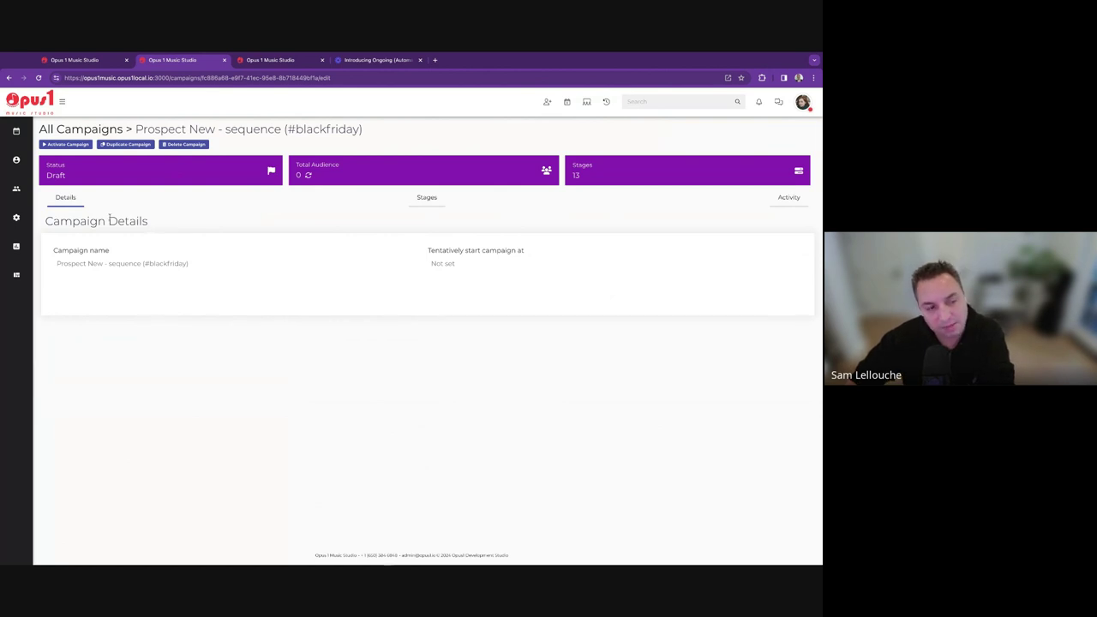
In the Campaigns list, compare the Prospect New - sequence and (#blackfriday) copy rows.
mouse_move(11, 217)
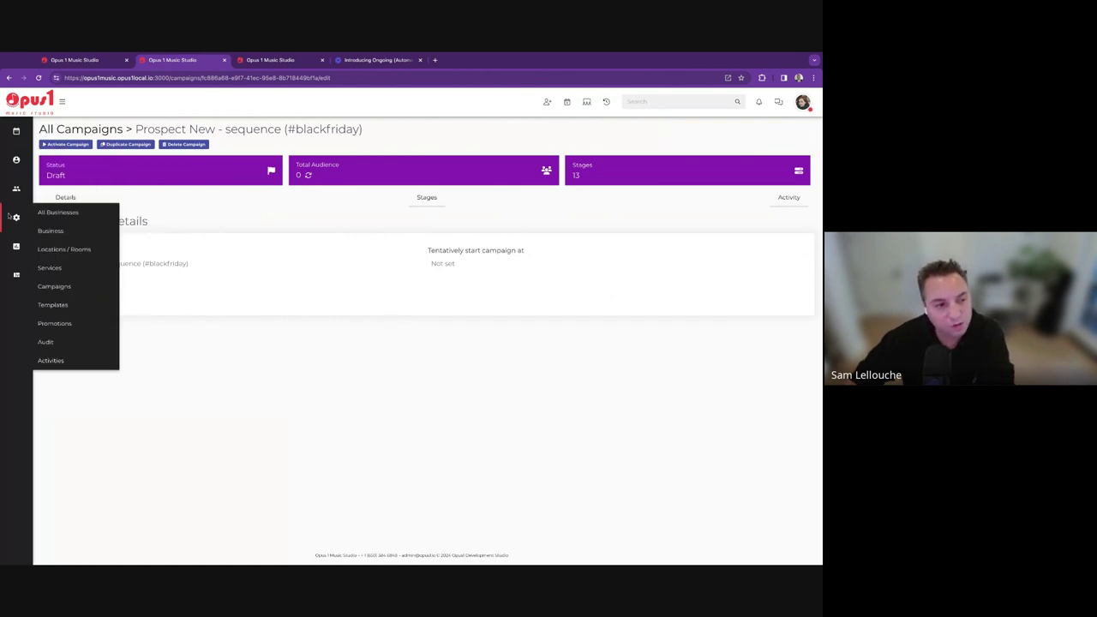
click(83, 286)
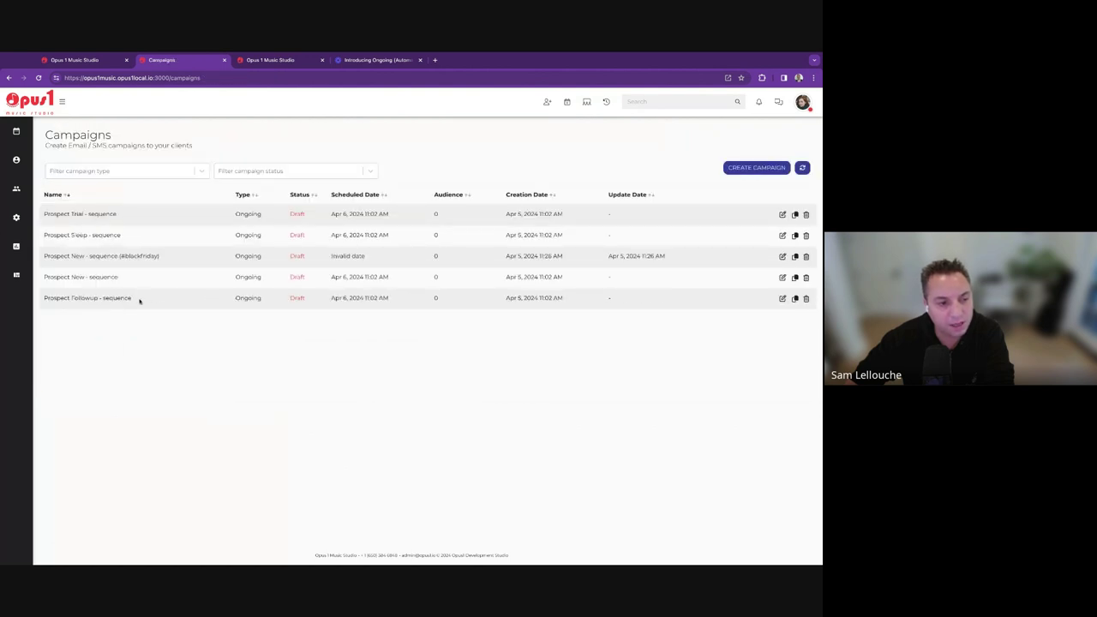
triple_click(44, 276)
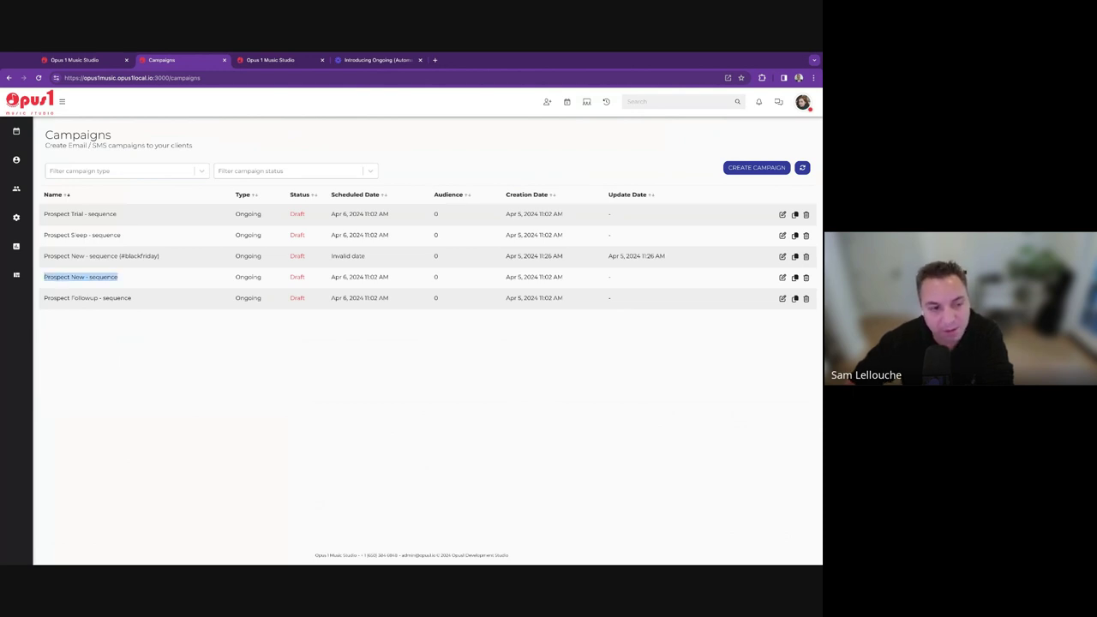
triple_click(44, 255)
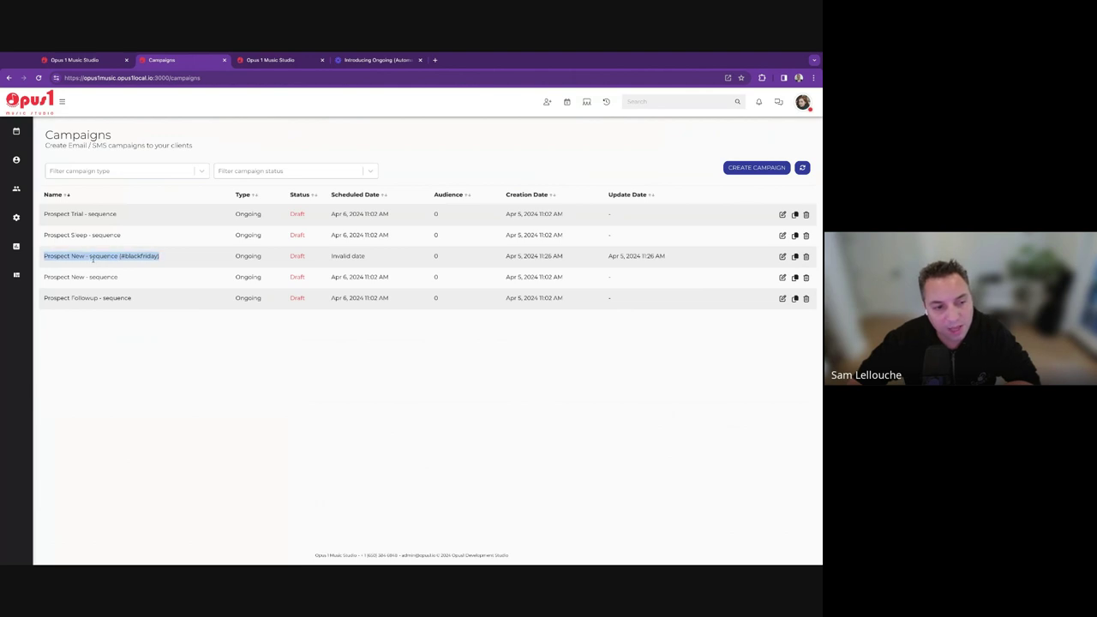
triple_click(108, 277)
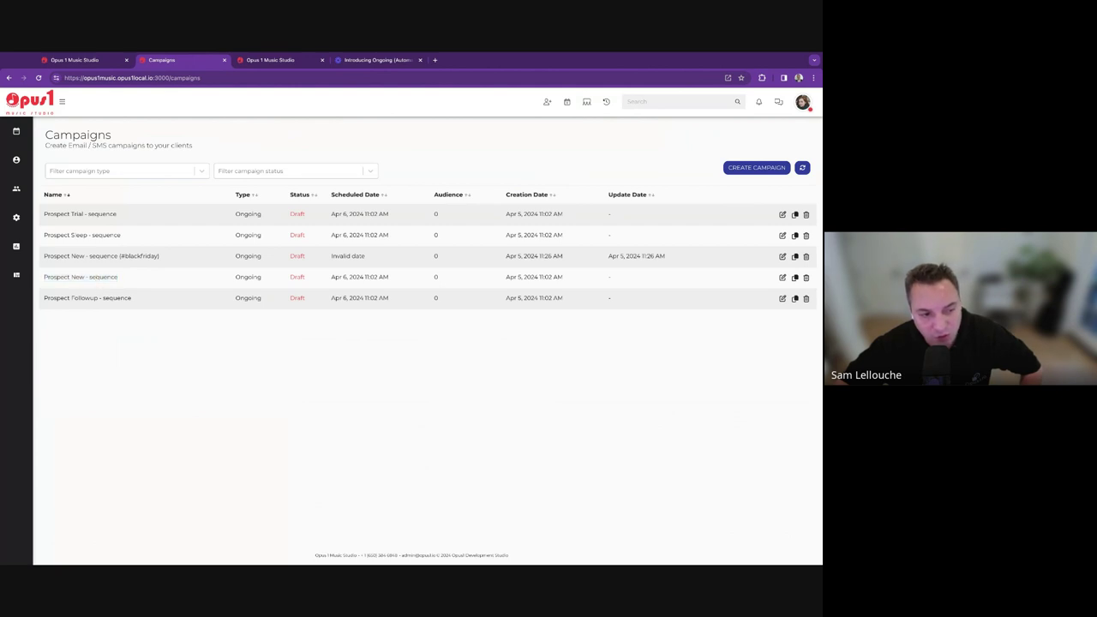
triple_click(96, 277)
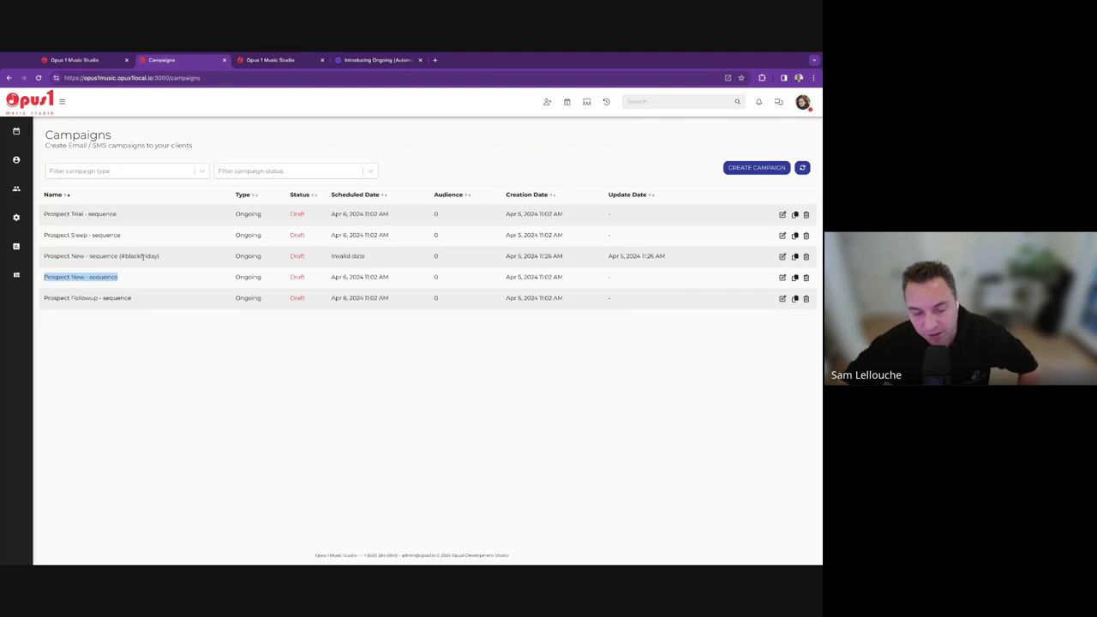
triple_click(106, 256)
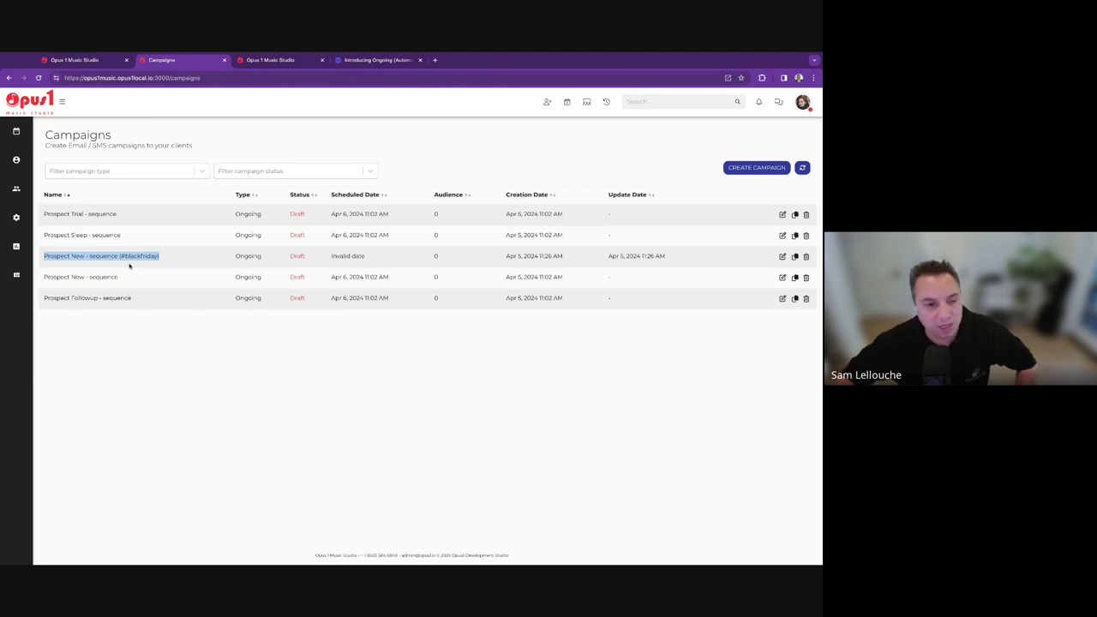
click(145, 280)
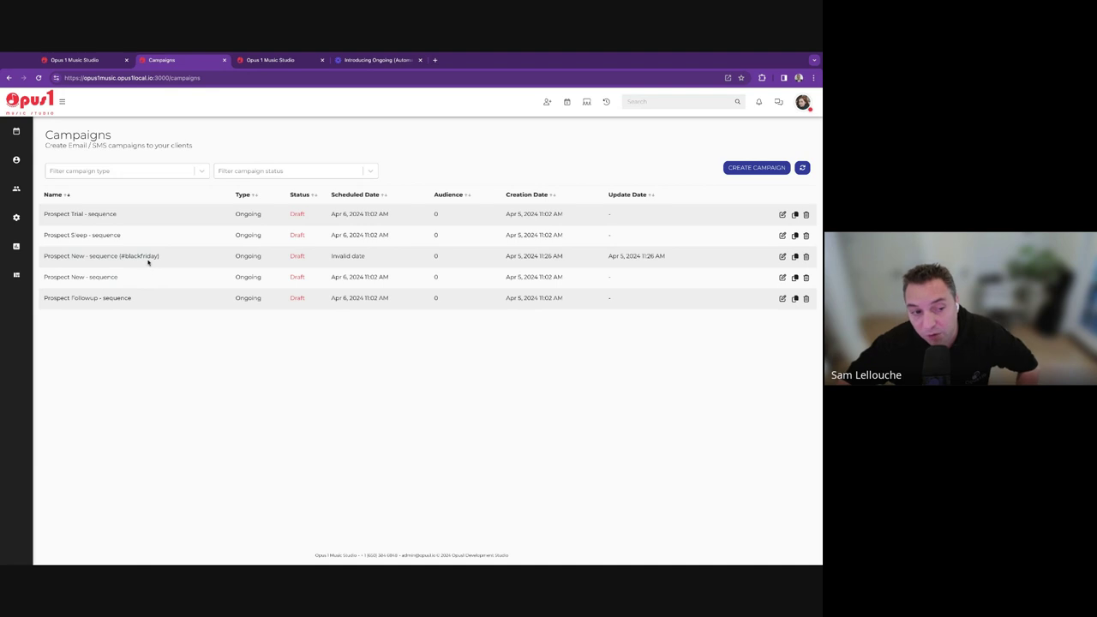
triple_click(77, 287)
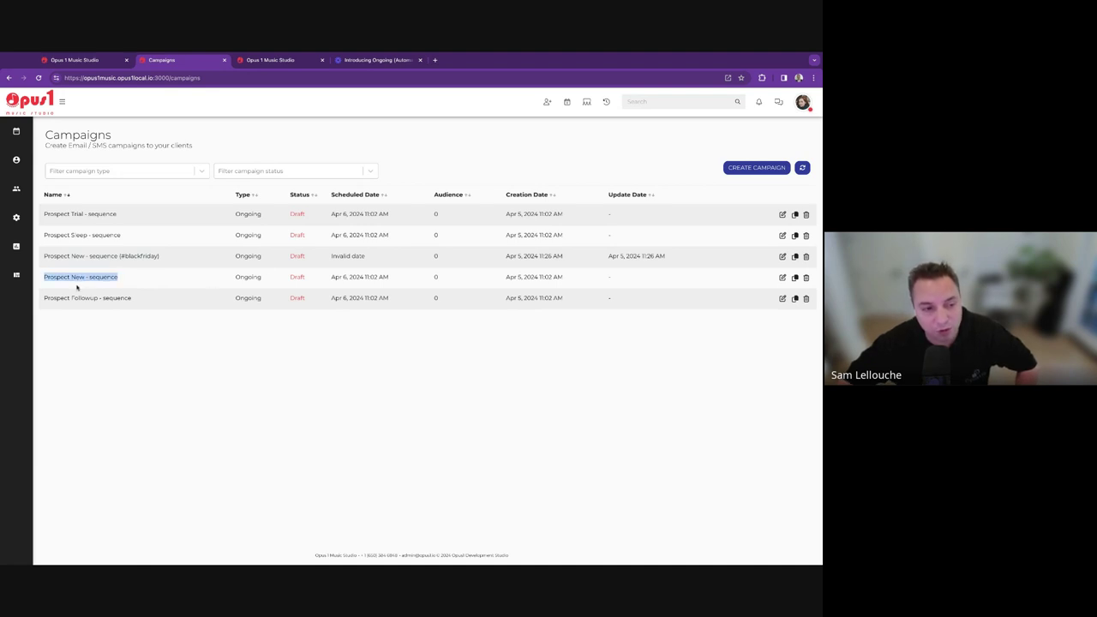
Open Prospect New - sequence stages and add a 'Clients not tagged for category' condition.
click(783, 279)
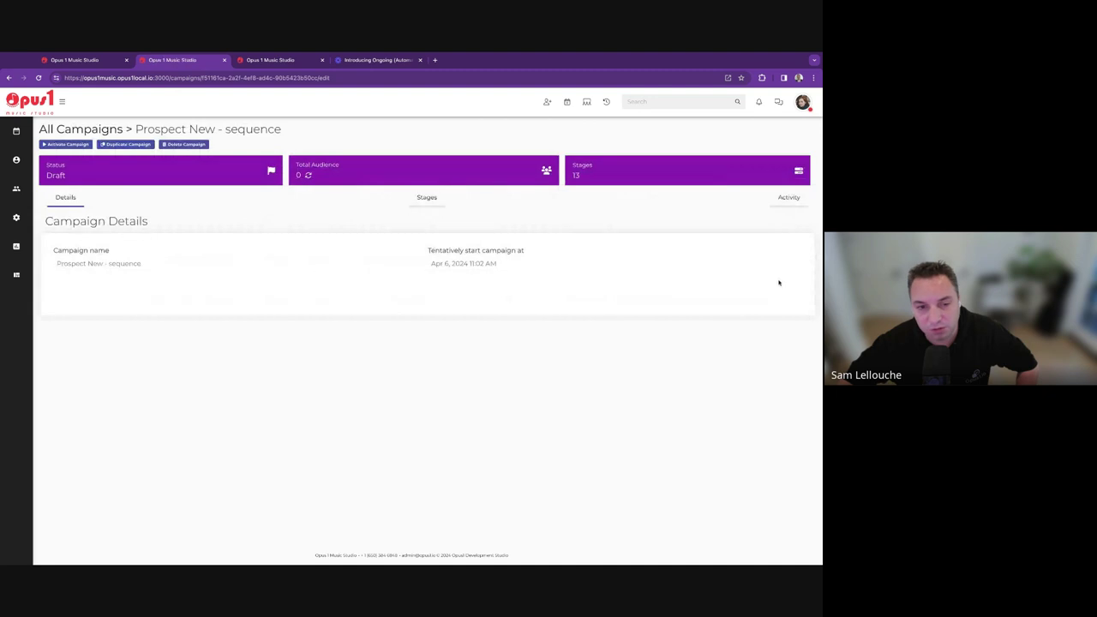
click(428, 206)
click(642, 246)
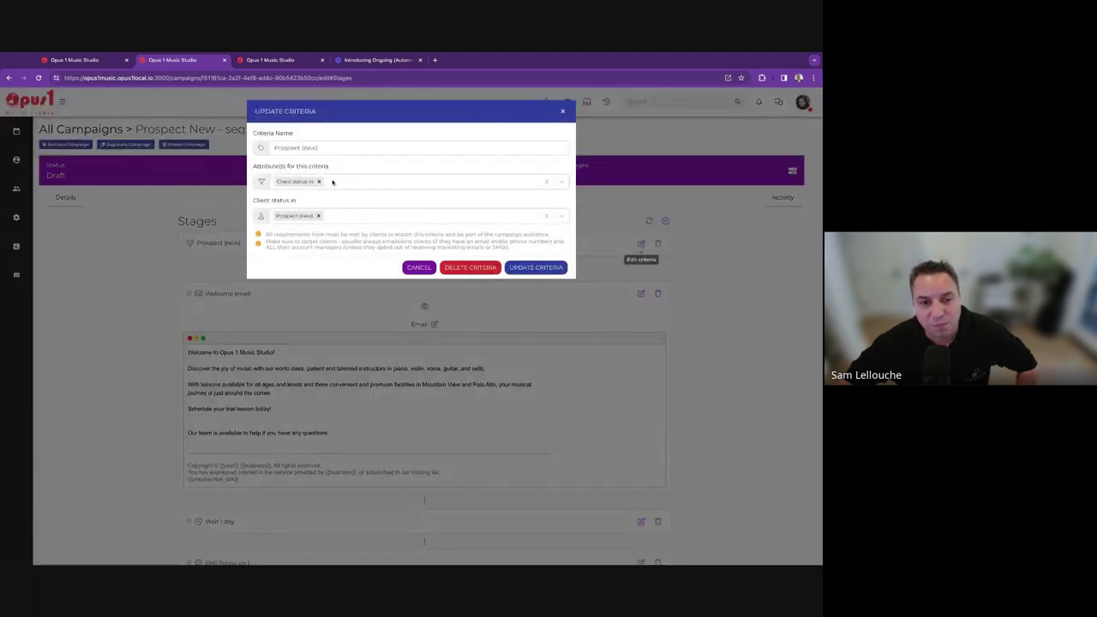
click(332, 181)
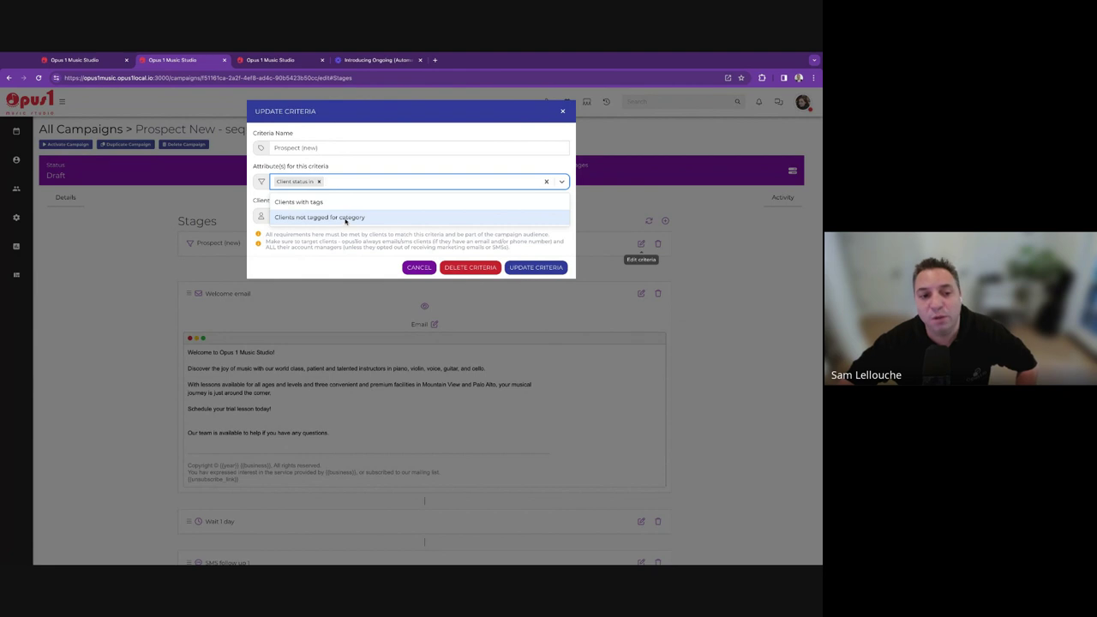
click(345, 218)
click(333, 260)
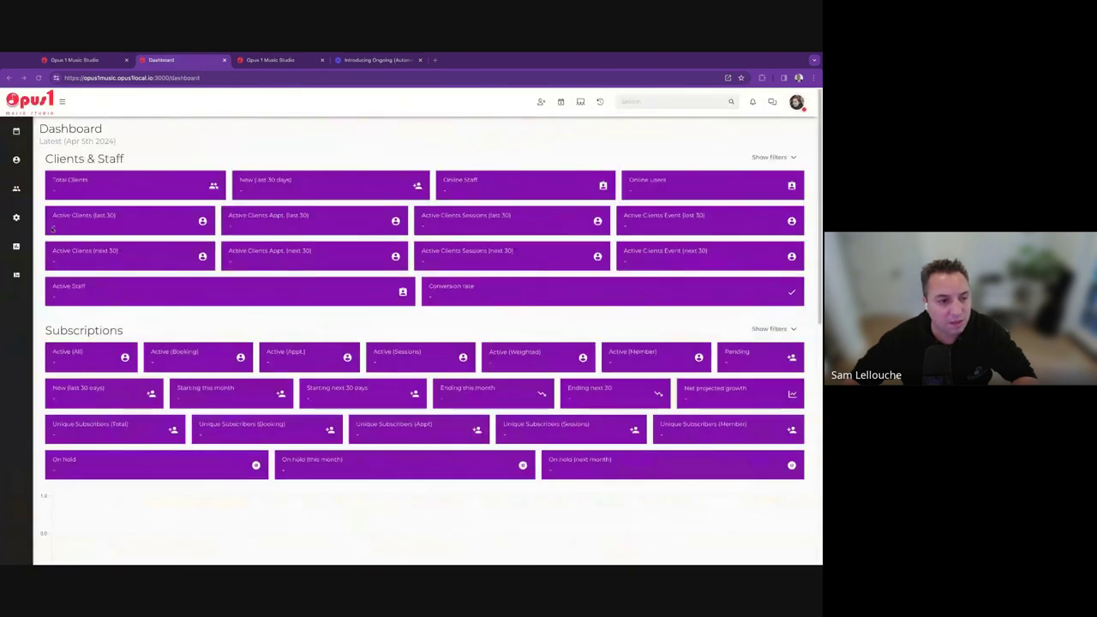
Sort the Campaigns list by name descending and reopen Prospect New - sequence.
mouse_move(27, 224)
click(79, 286)
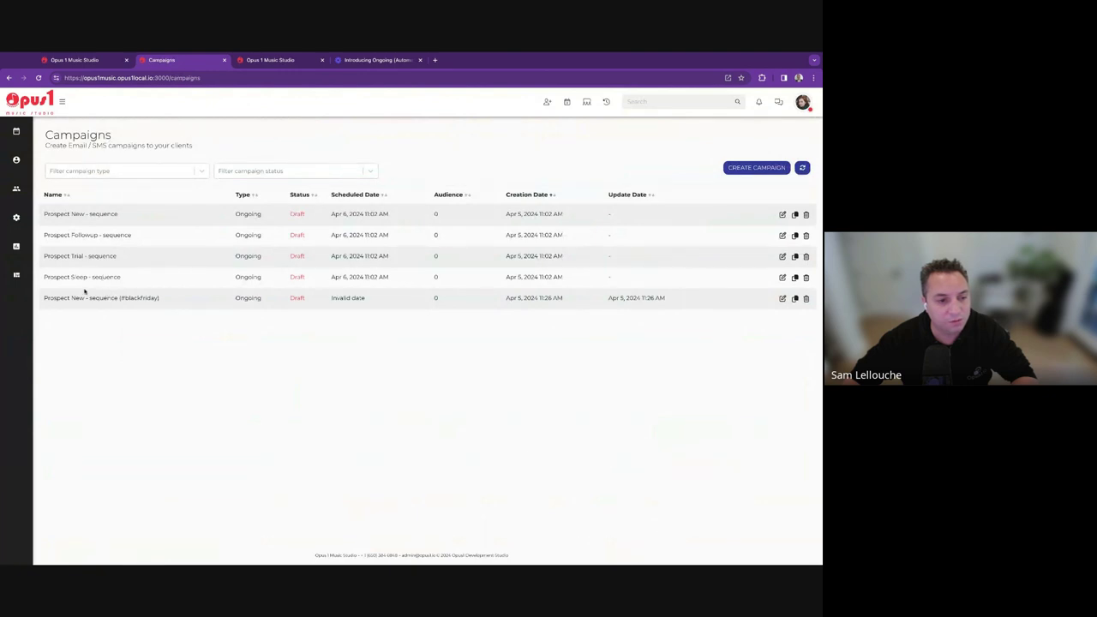
click(73, 198)
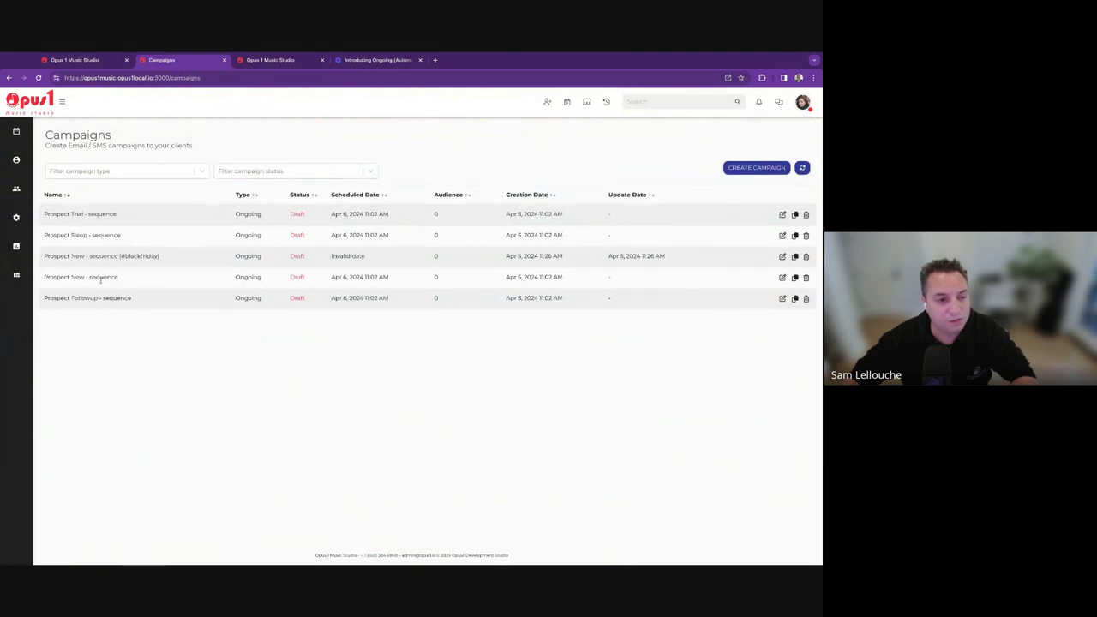
click(782, 277)
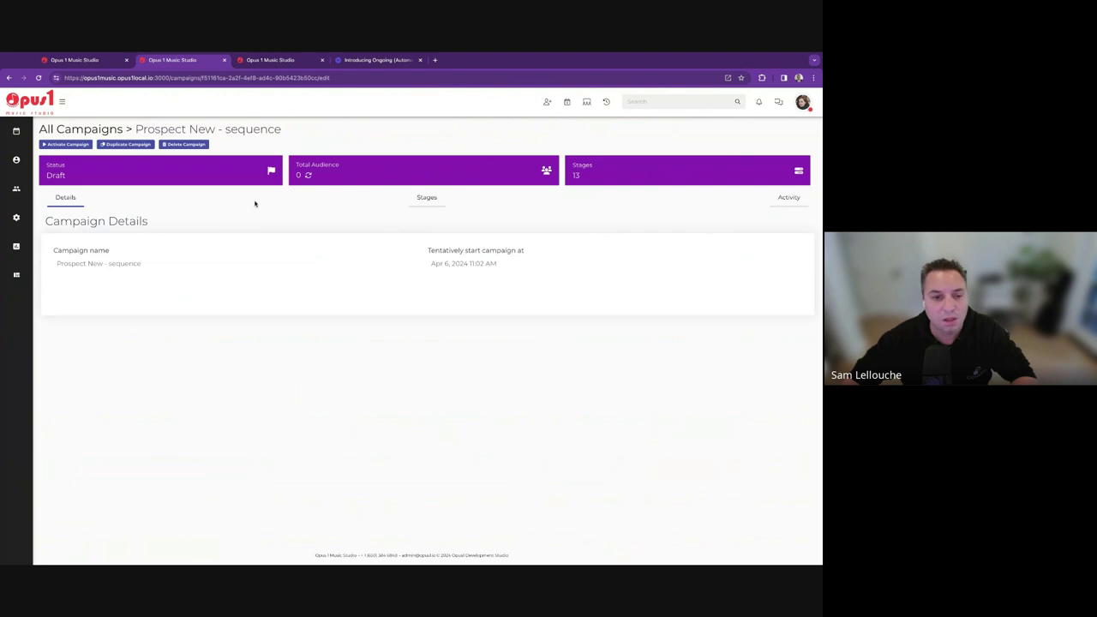
Add a 'Clients not tagged for category' Specials condition to the Prospect (new) stage and update criteria.
click(441, 201)
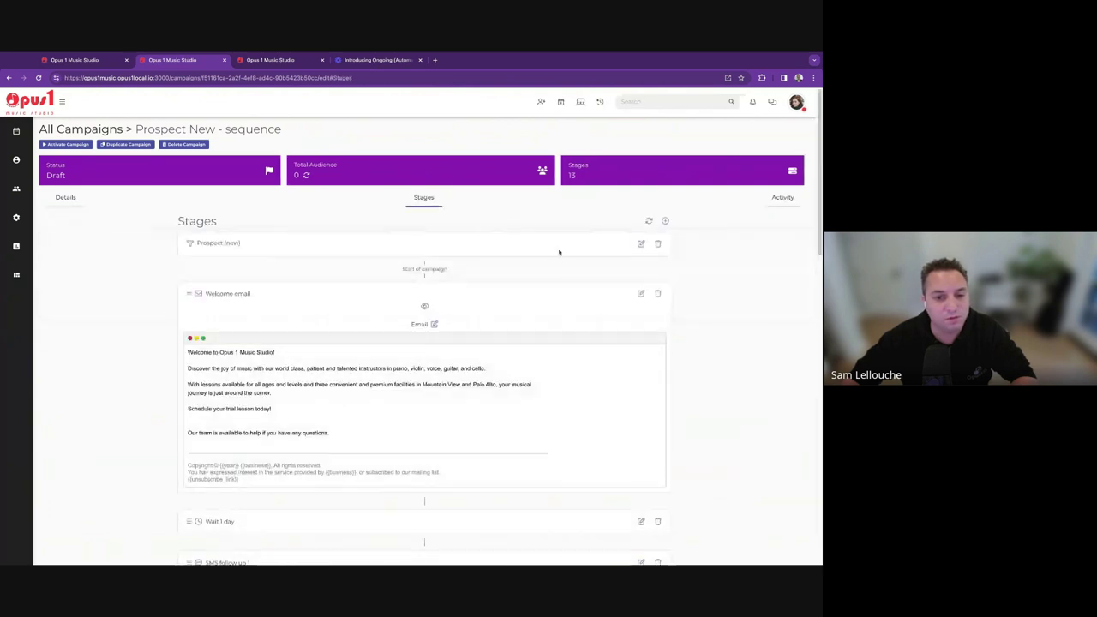
click(639, 244)
click(351, 183)
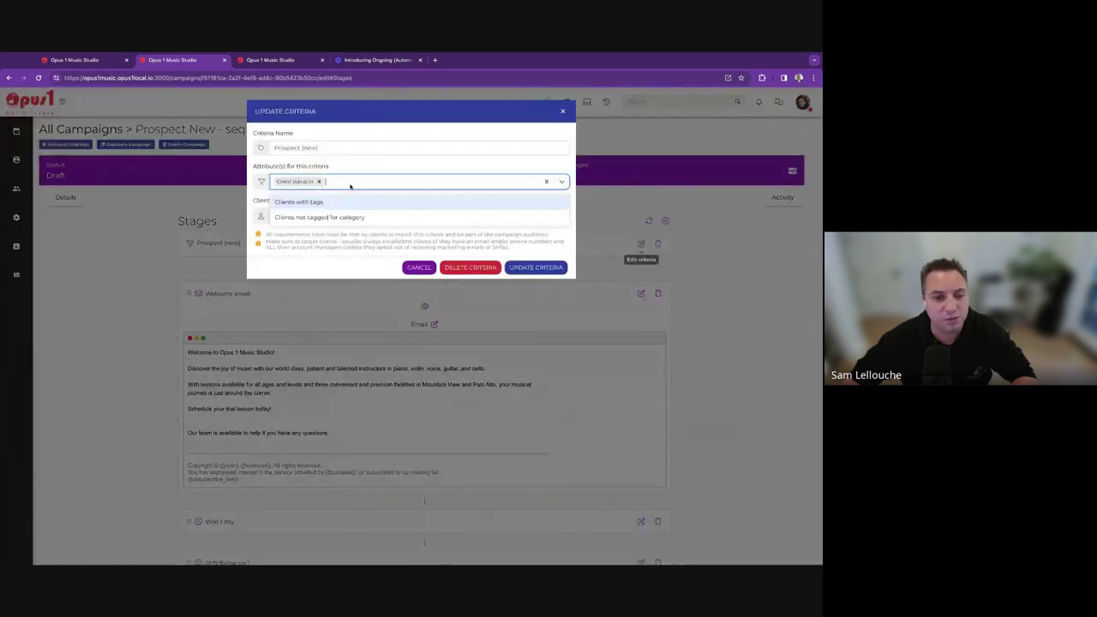
click(355, 215)
click(347, 261)
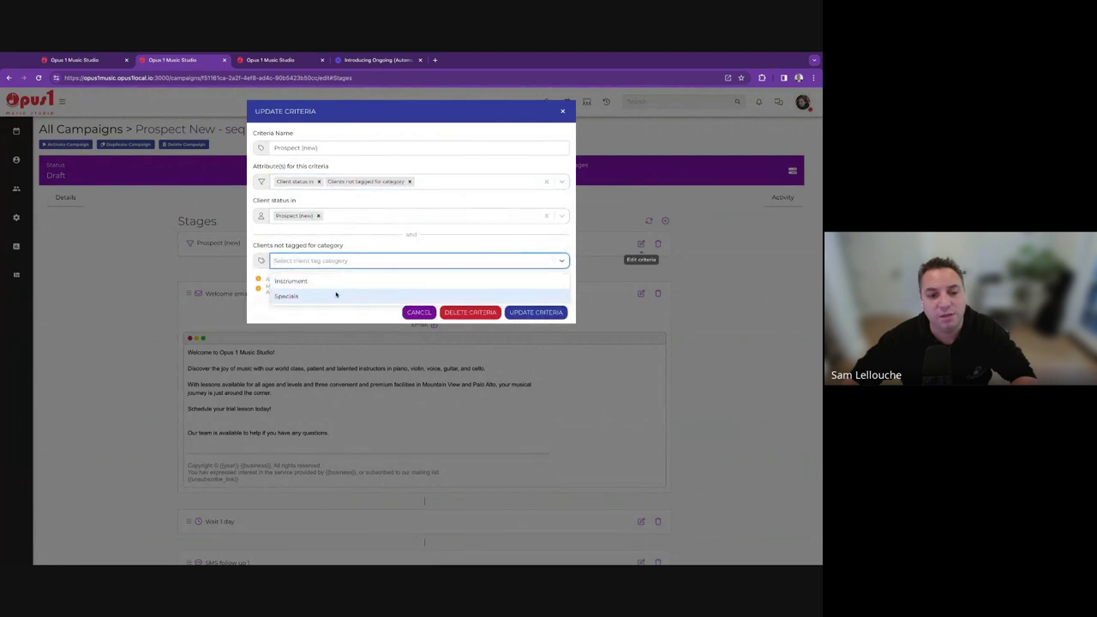
click(345, 292)
click(340, 301)
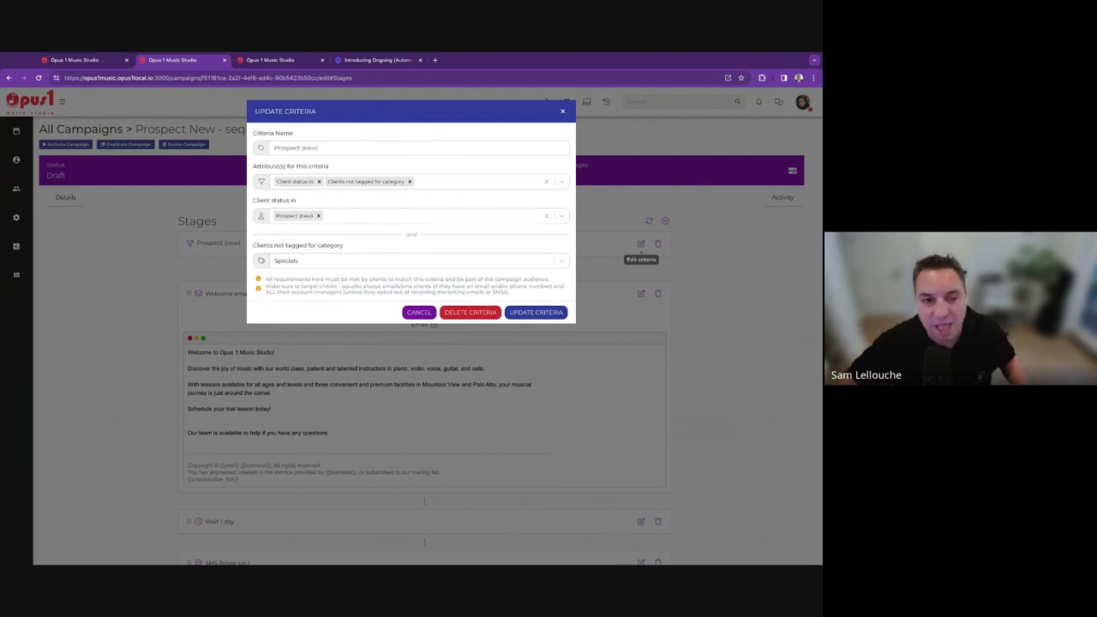
click(296, 262)
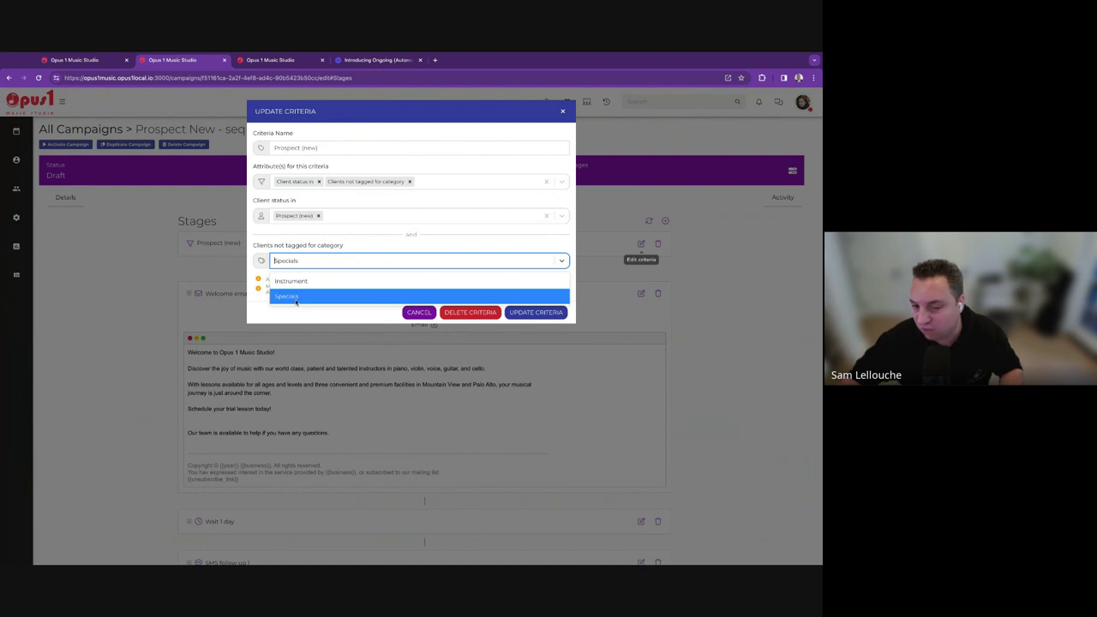
click(295, 297)
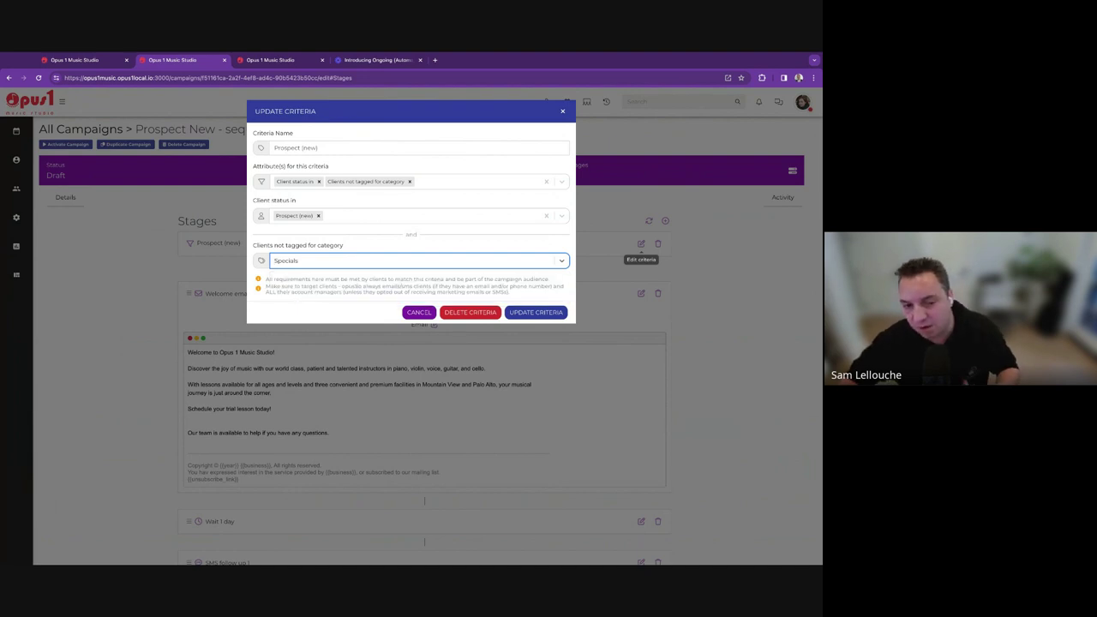
click(555, 312)
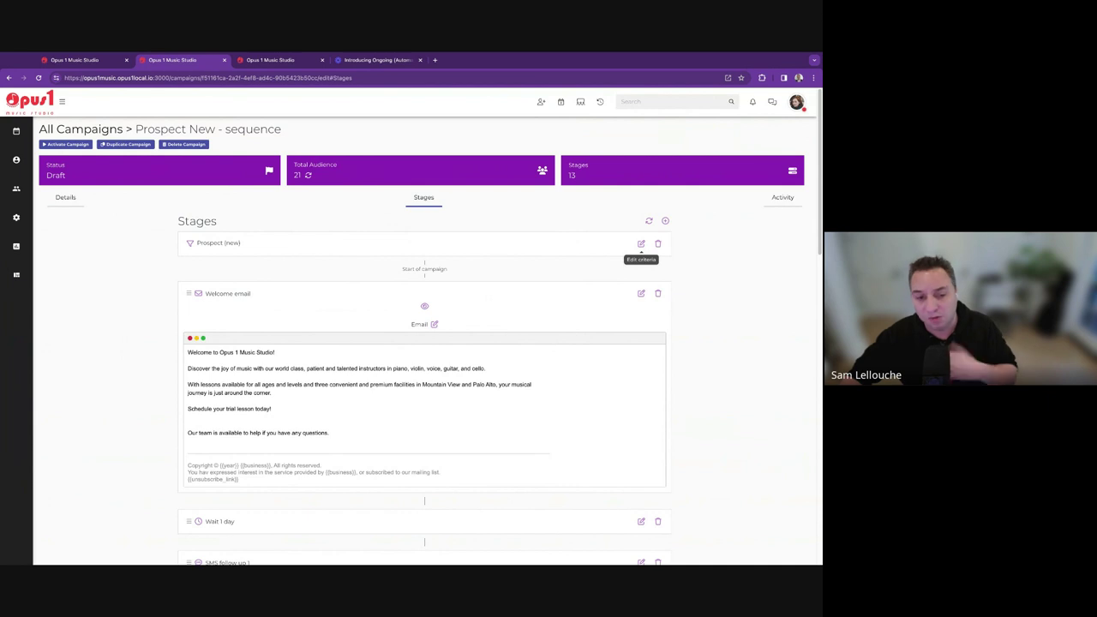
Open the Prospect (new) stage criteria of the #blackfriday campaign.
mouse_move(33, 221)
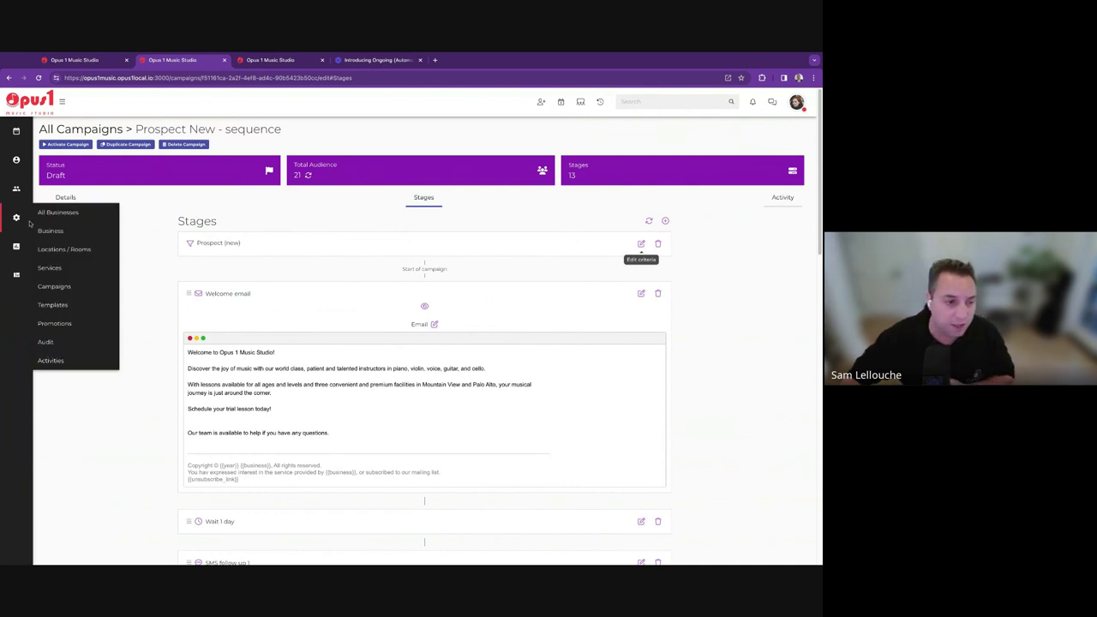
click(53, 285)
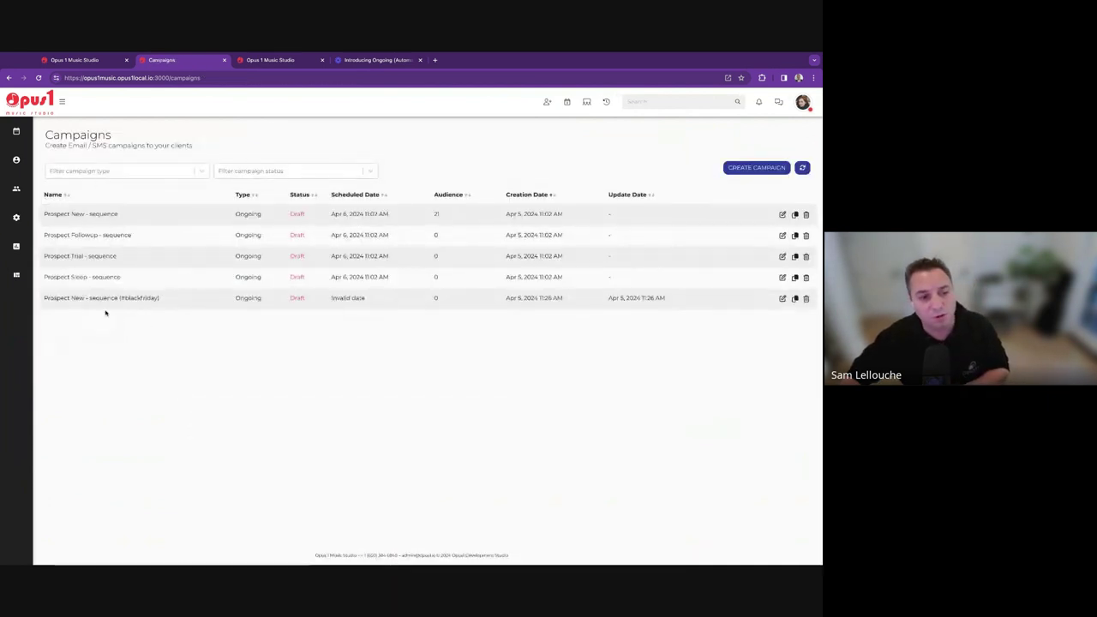
click(781, 299)
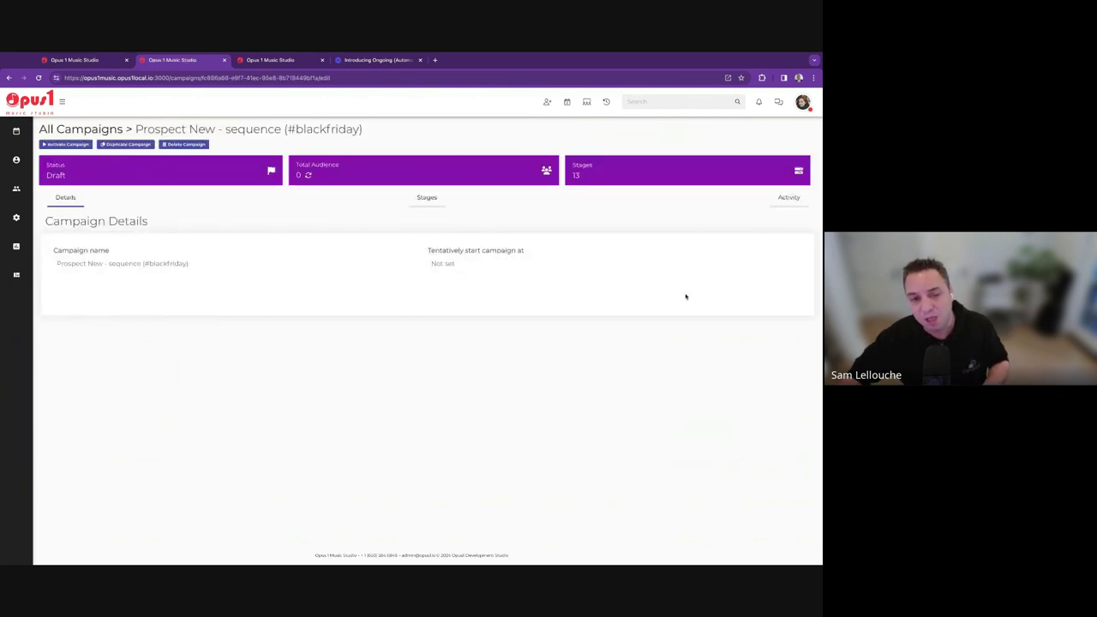
click(442, 202)
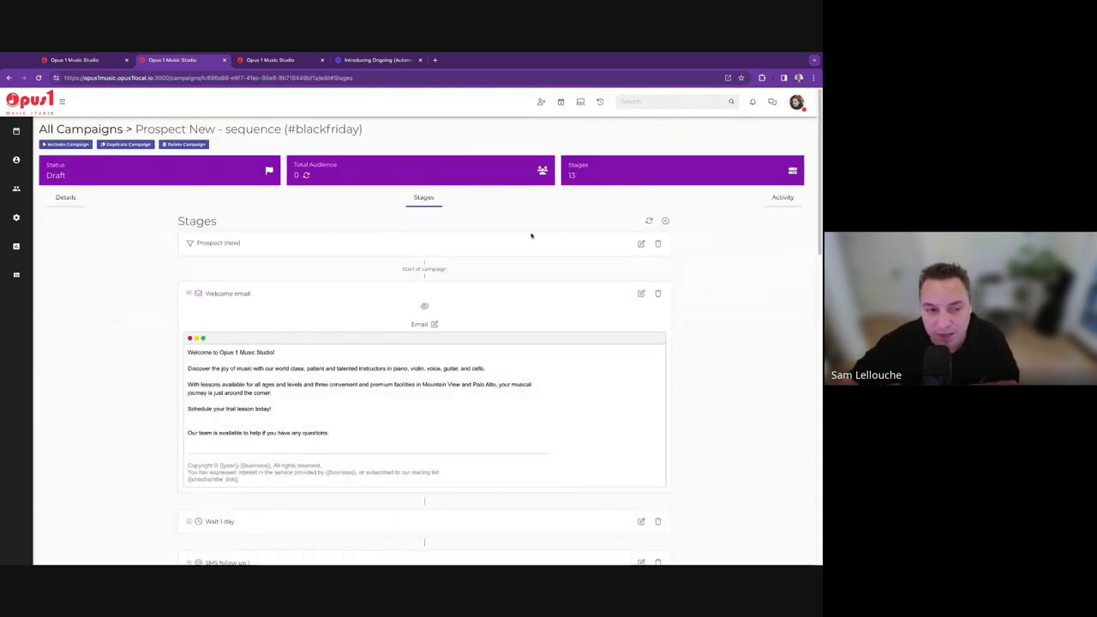
click(641, 243)
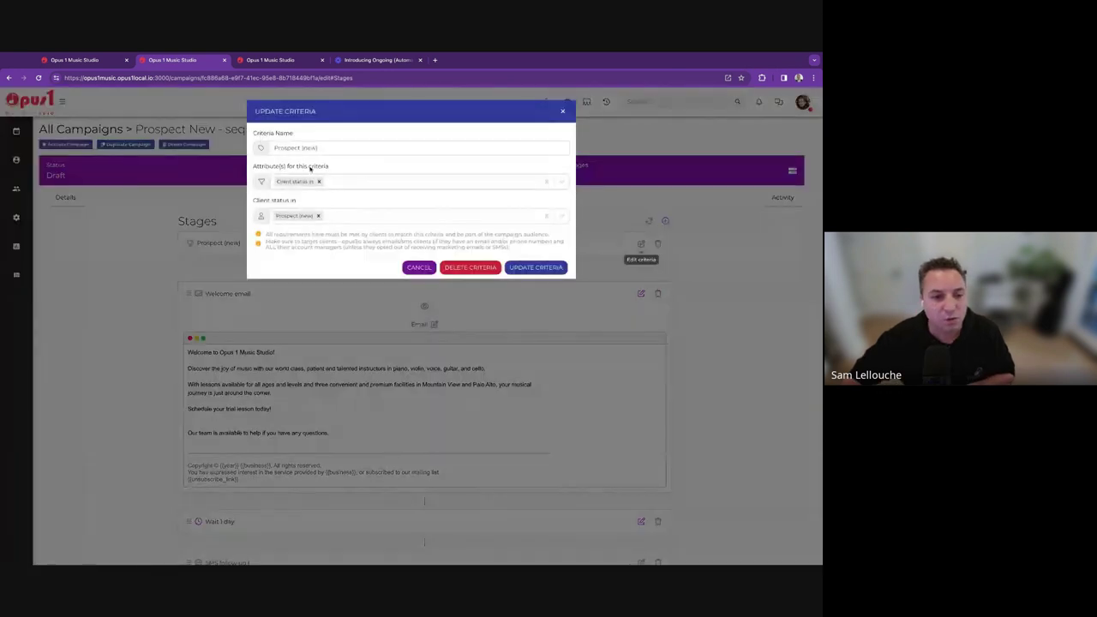
Add a 'Clients with tags' condition with a new blackfriday tag, save, and refresh the audience.
click(356, 183)
click(335, 202)
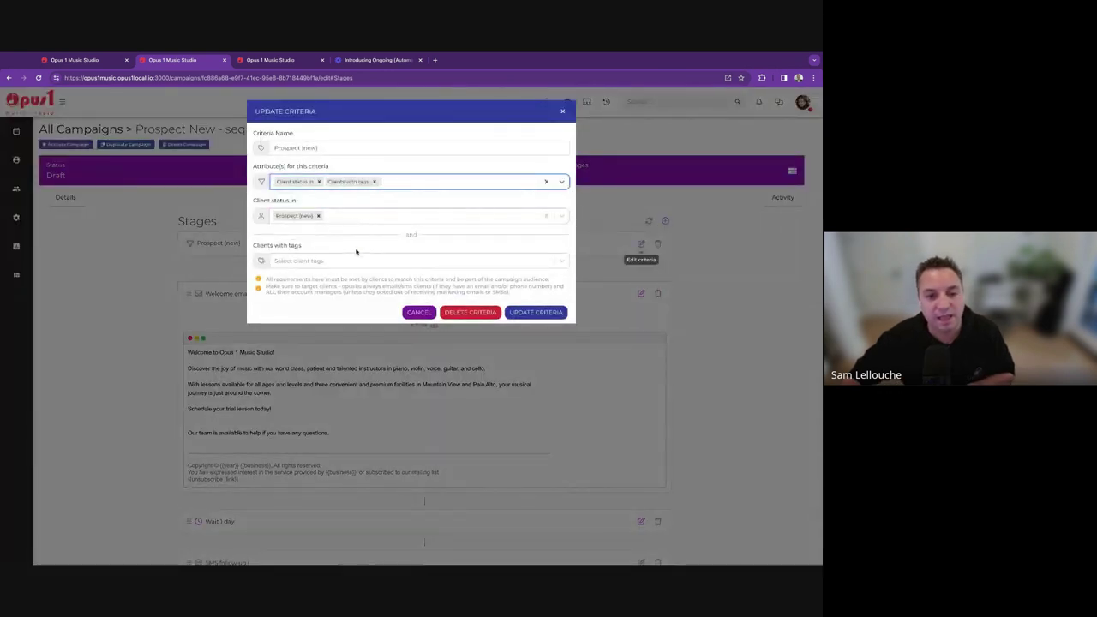
click(360, 259)
text(black)
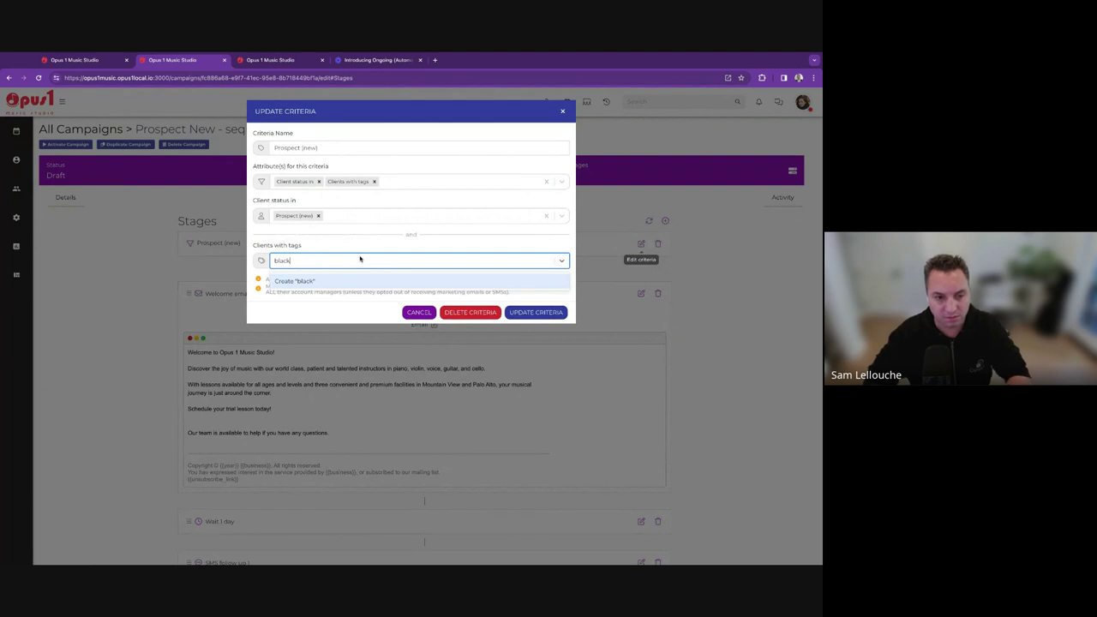
text(frdya)
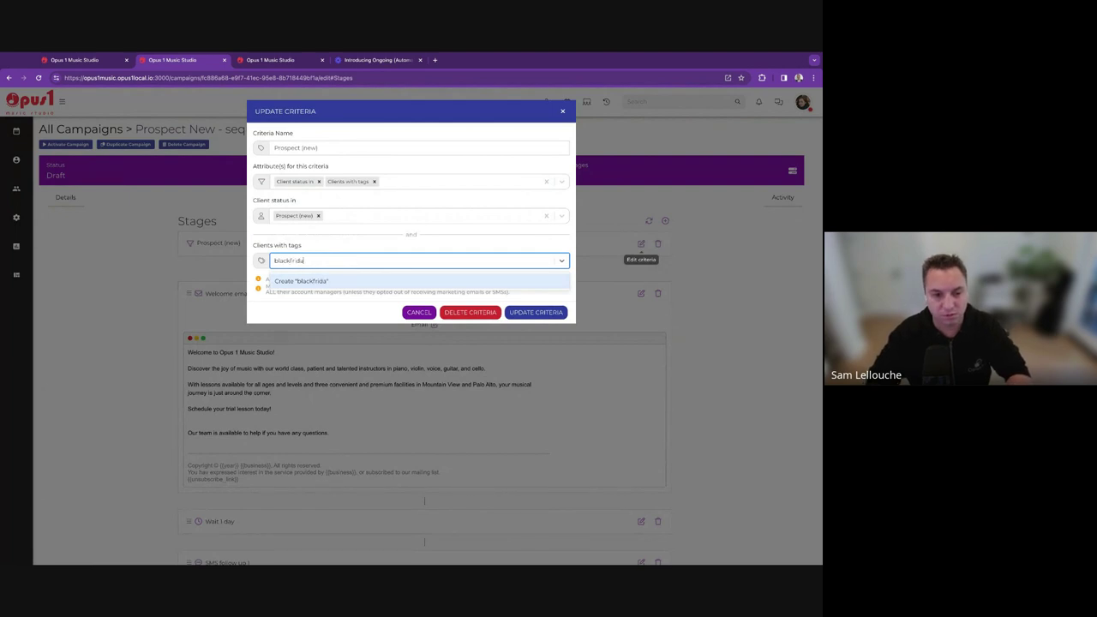
text(y)
key(Return)
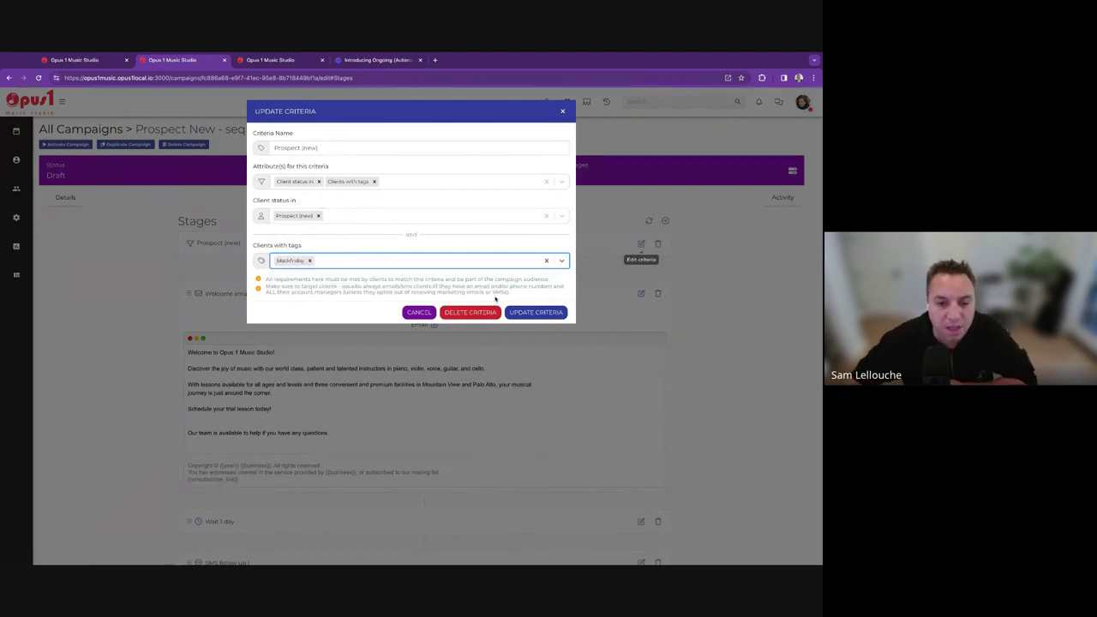
click(536, 312)
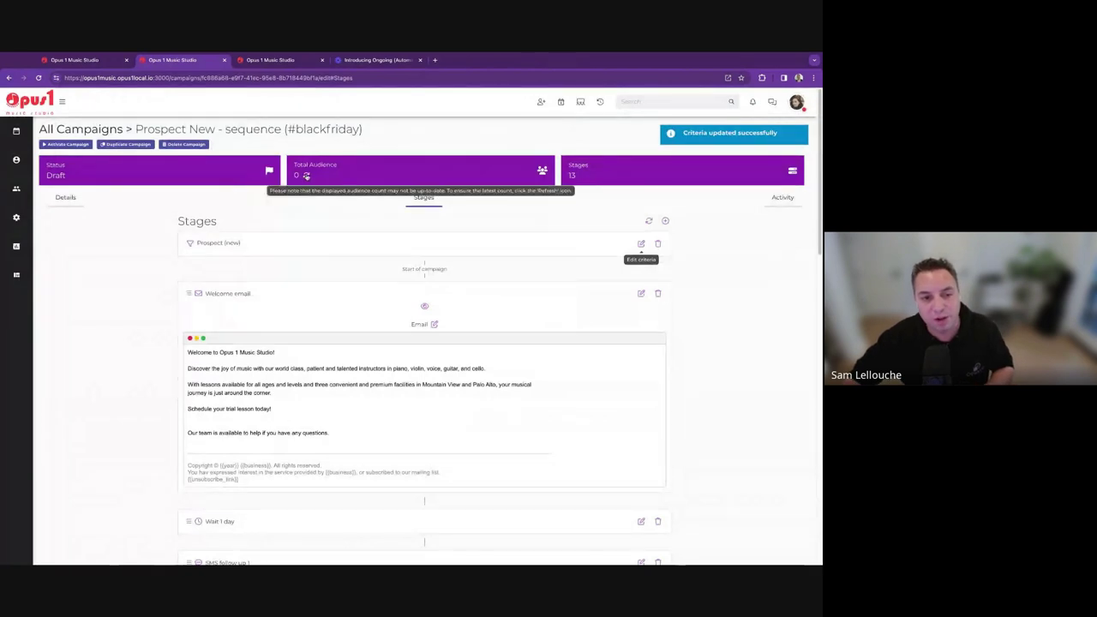
click(306, 176)
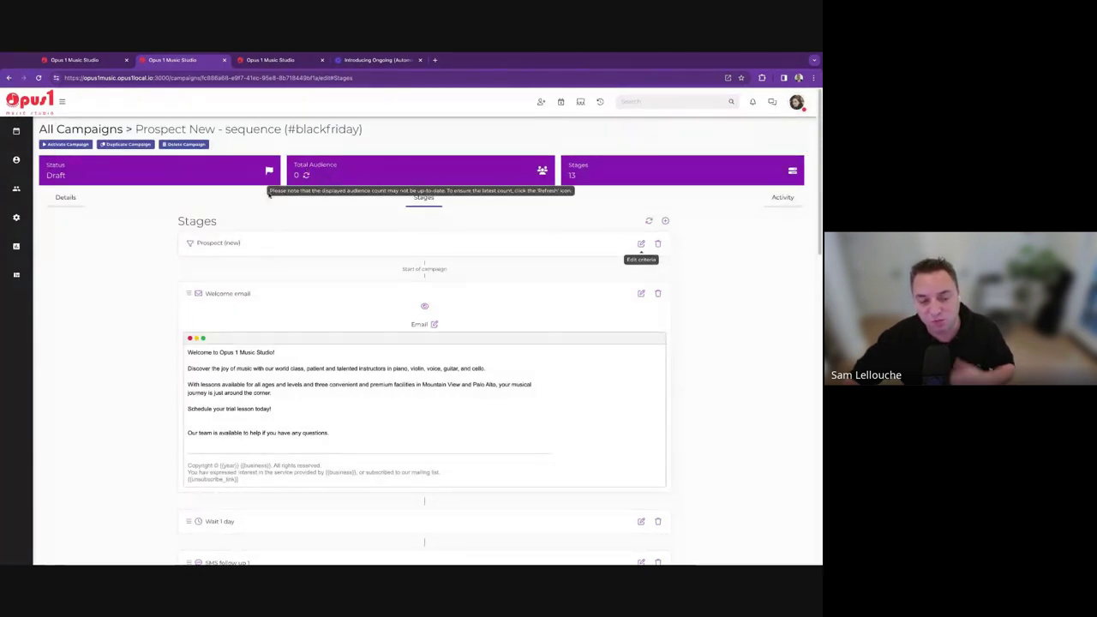
On the Prospects board, give the second new prospect a newly created blackfriday tag.
mouse_move(2, 228)
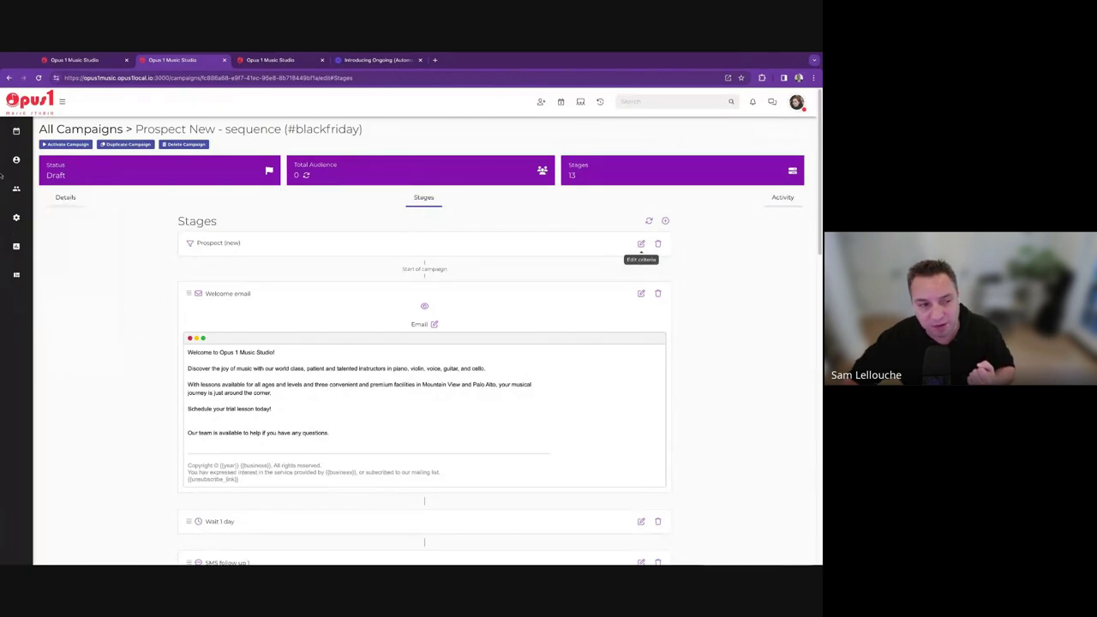
mouse_move(6, 169)
click(50, 173)
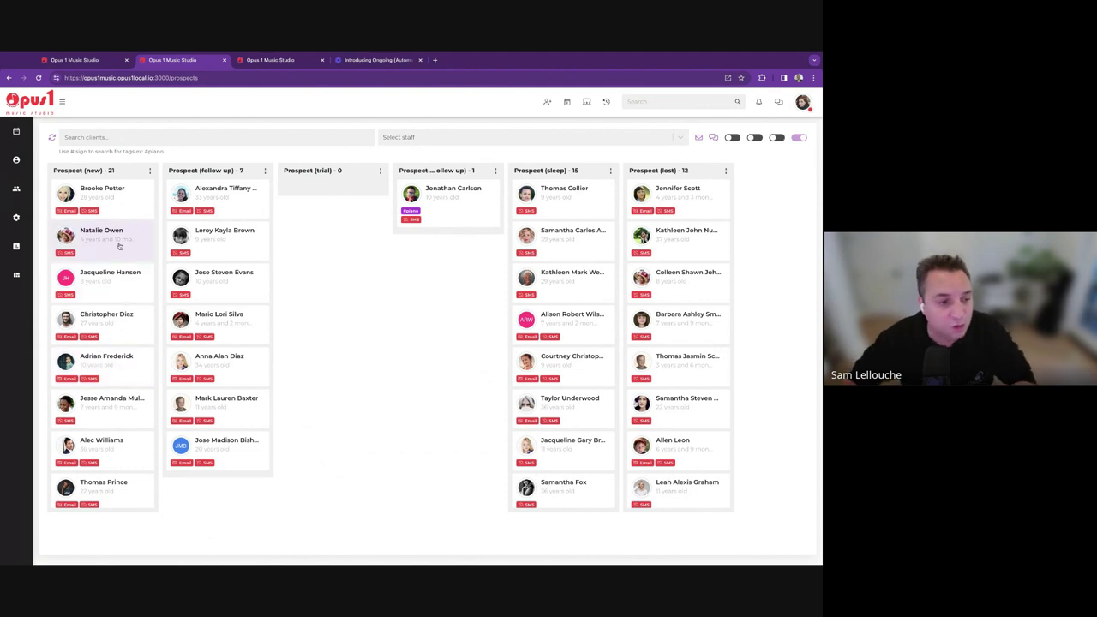
click(92, 242)
click(321, 211)
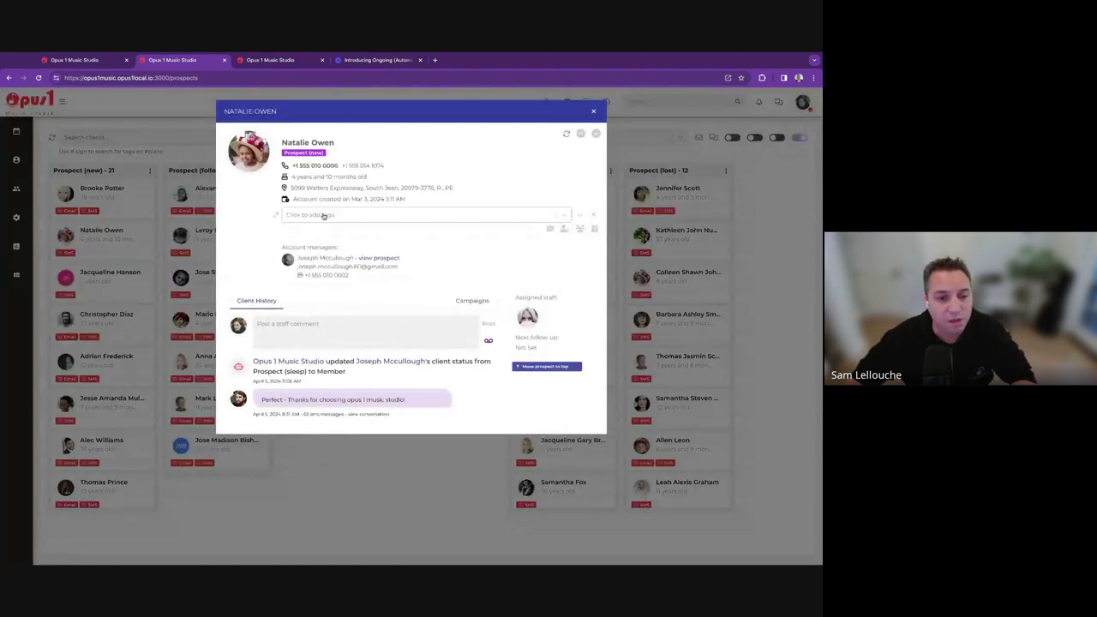
text(blackfriday)
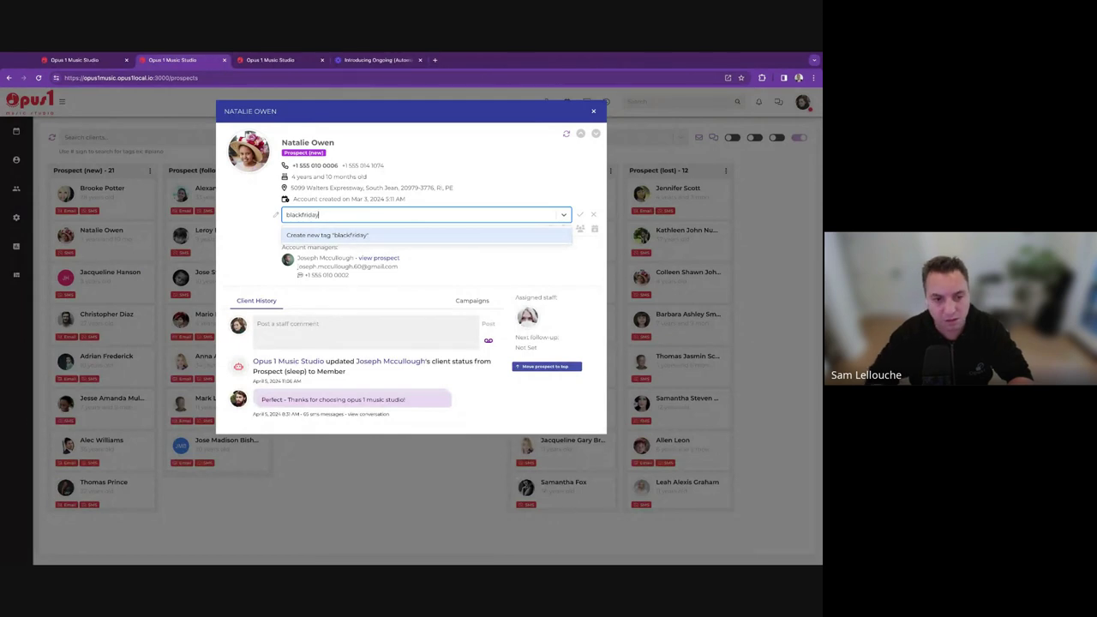
key(Return)
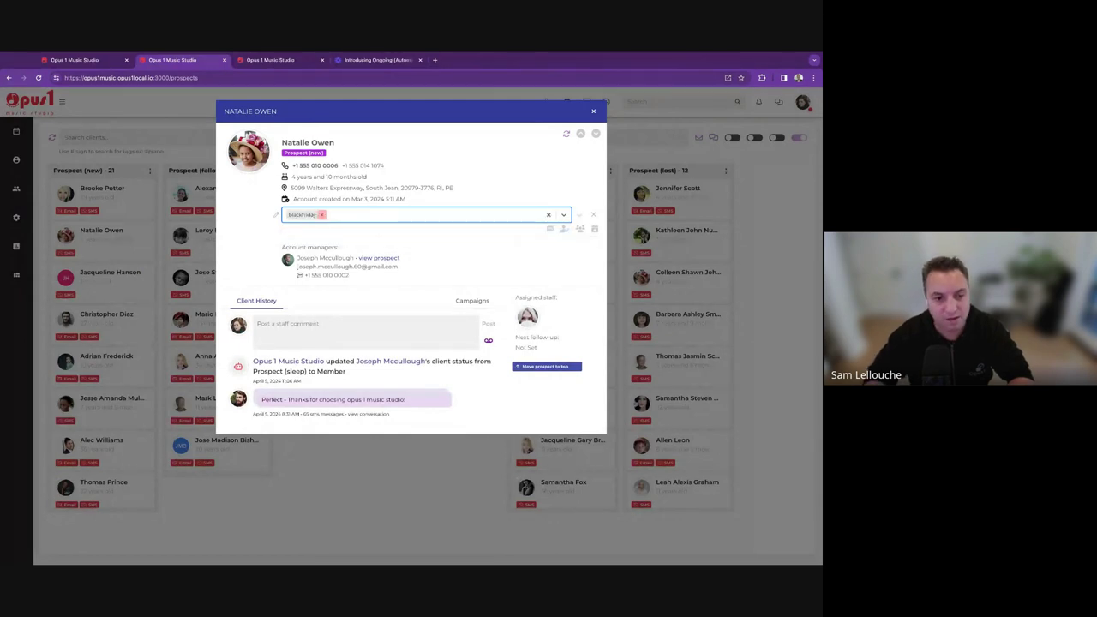
key(Return)
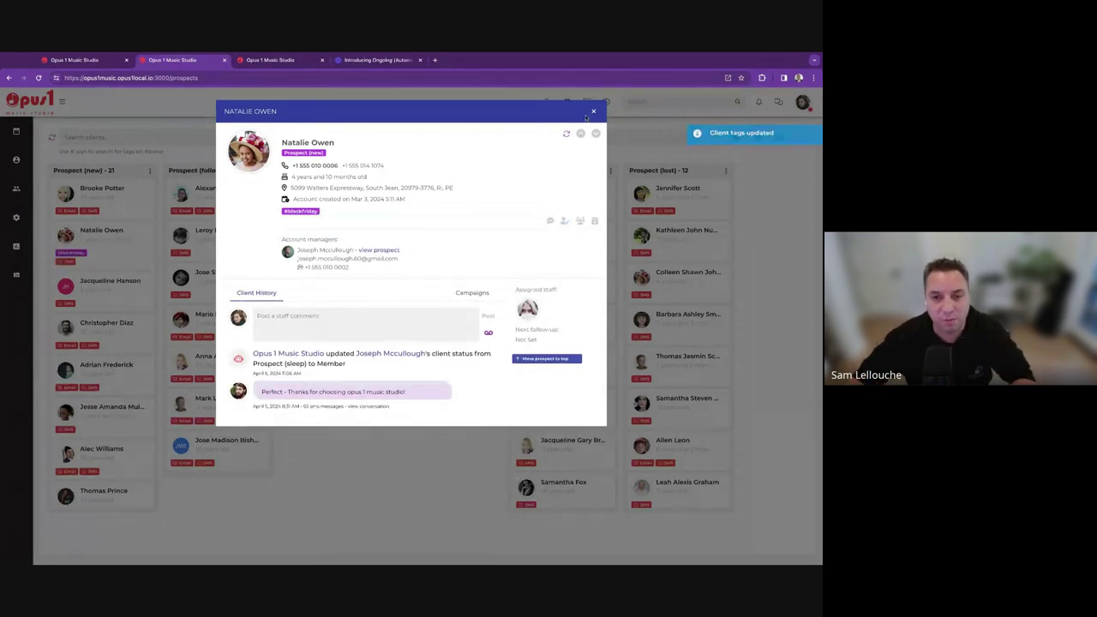
click(592, 112)
Tag the third new prospect with the existing blackfriday tag.
click(108, 296)
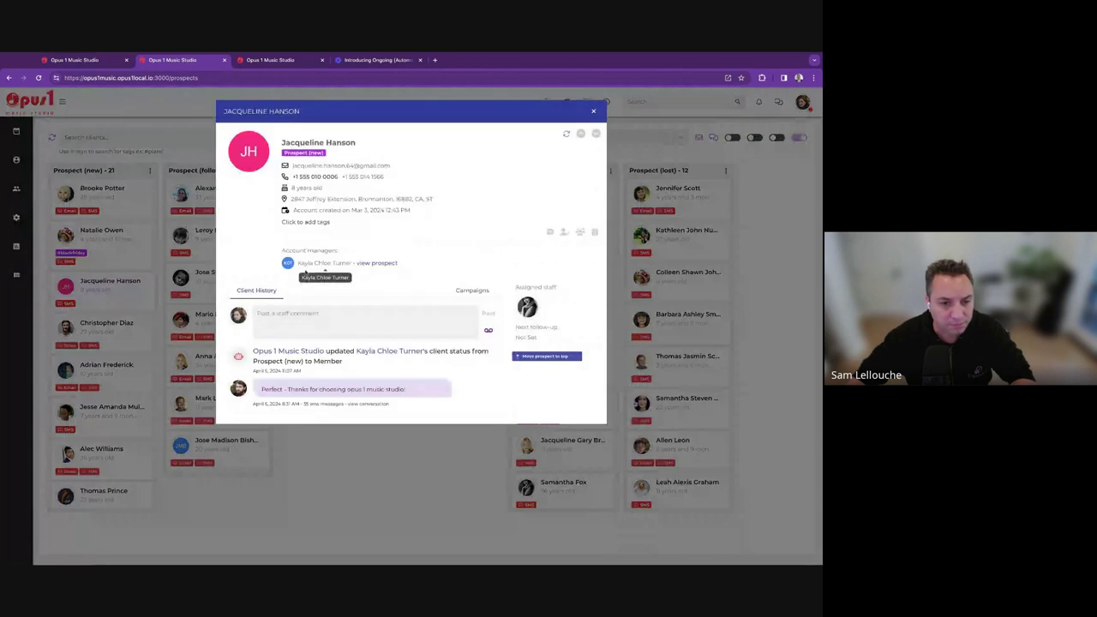
click(327, 224)
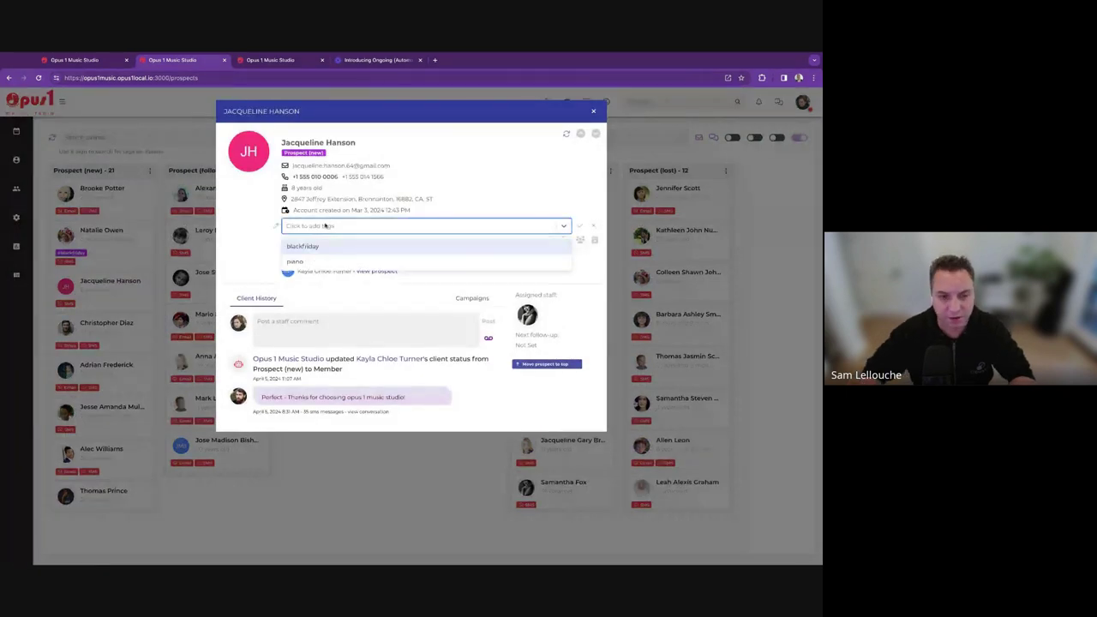
click(303, 246)
click(578, 225)
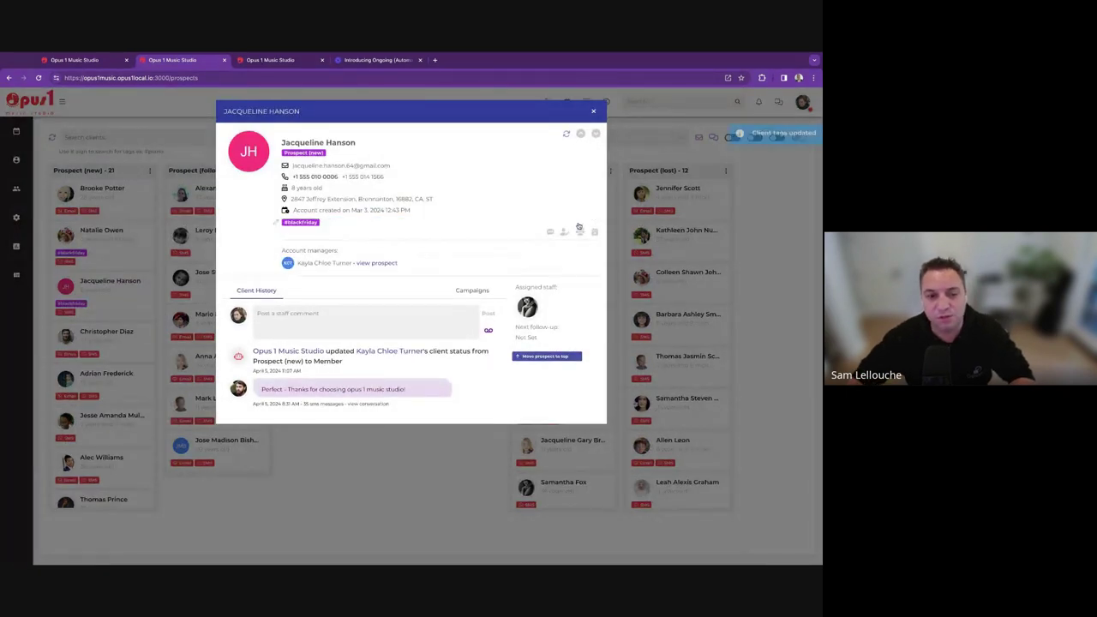
click(597, 110)
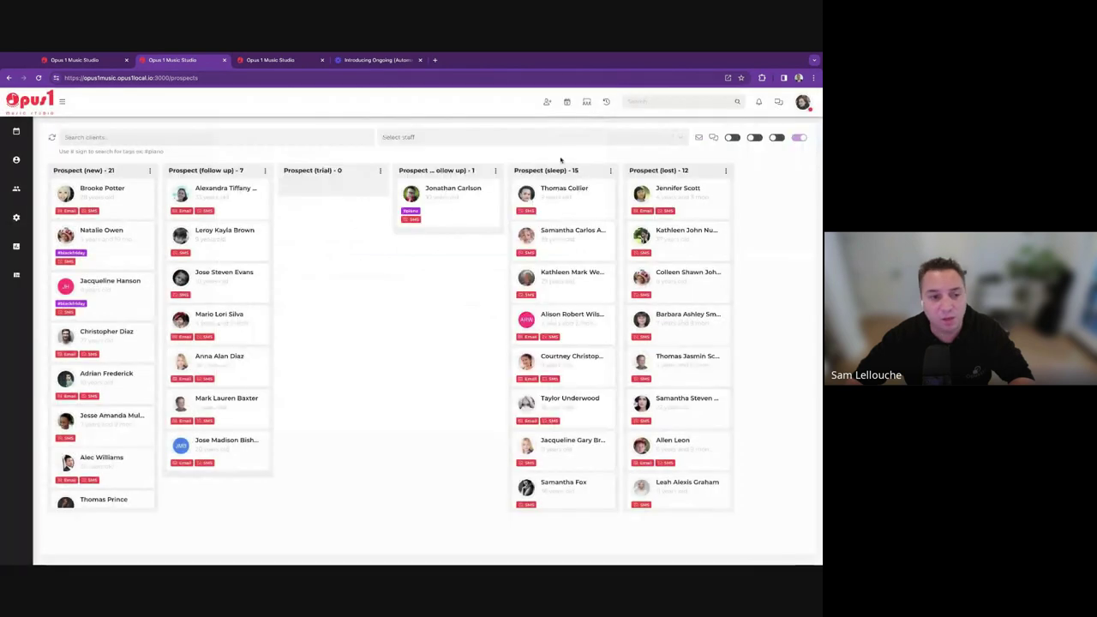
Reopen the #blackfriday campaign and refresh its audience count to include the tagged prospects.
mouse_move(16, 217)
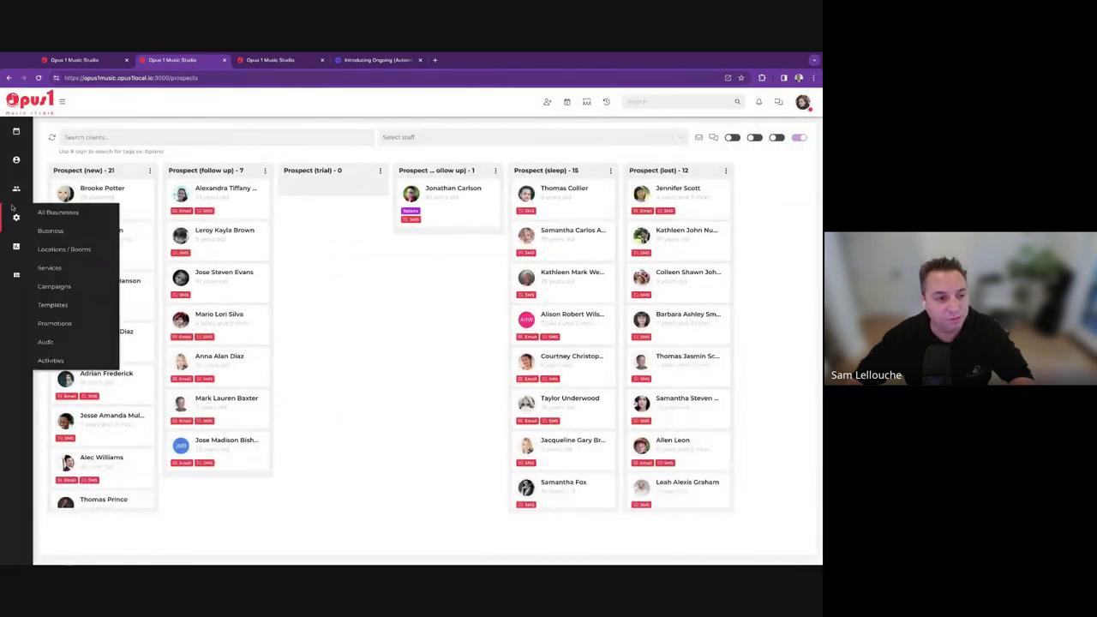
click(72, 285)
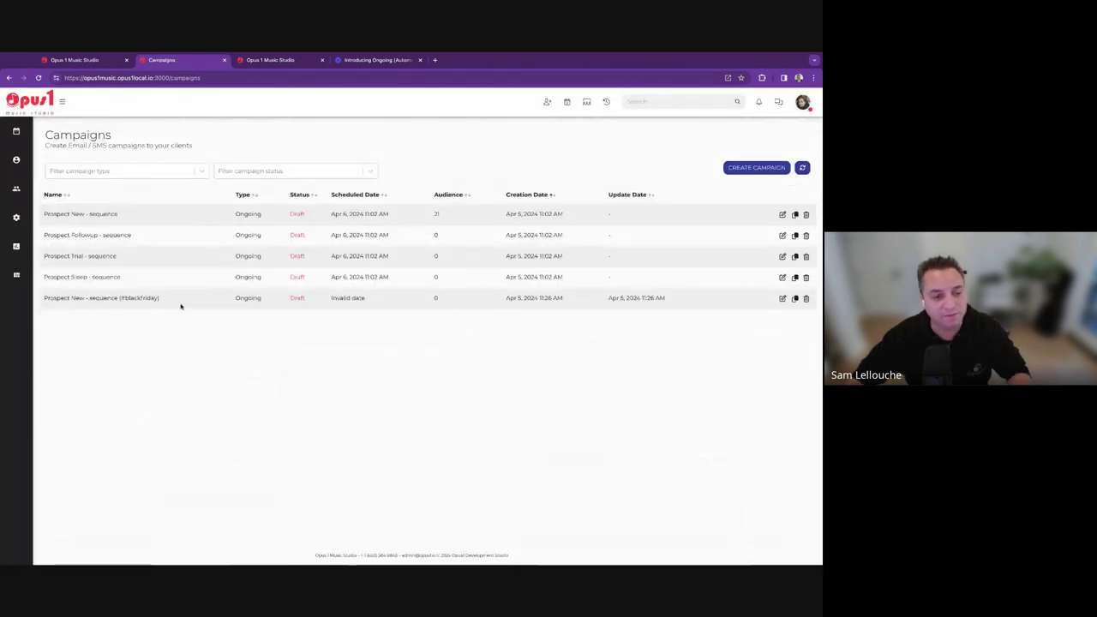
click(781, 299)
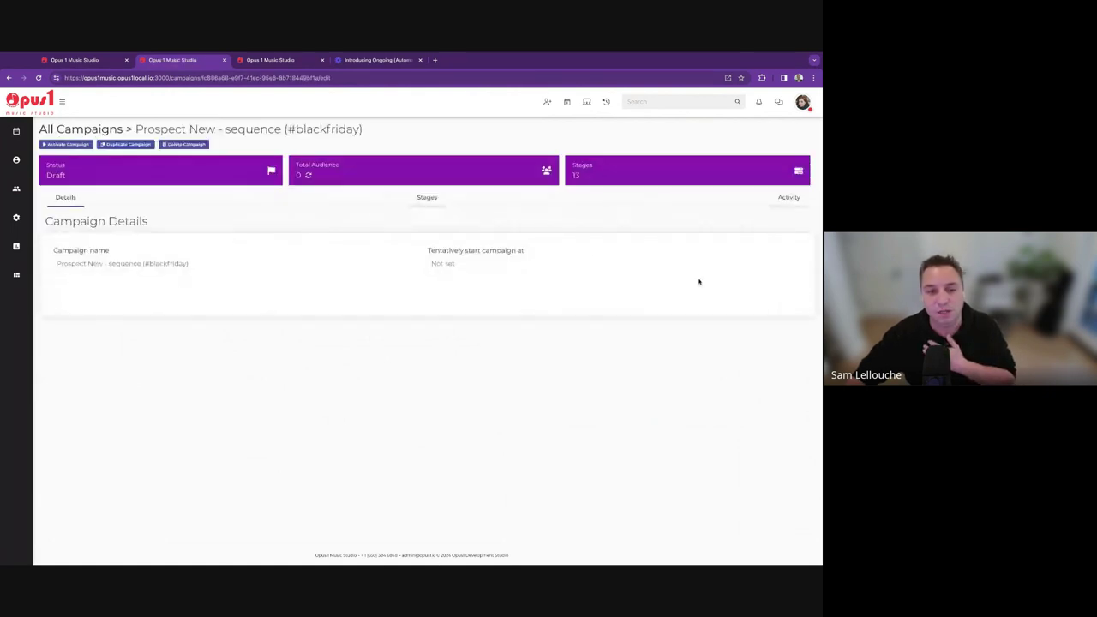
click(309, 176)
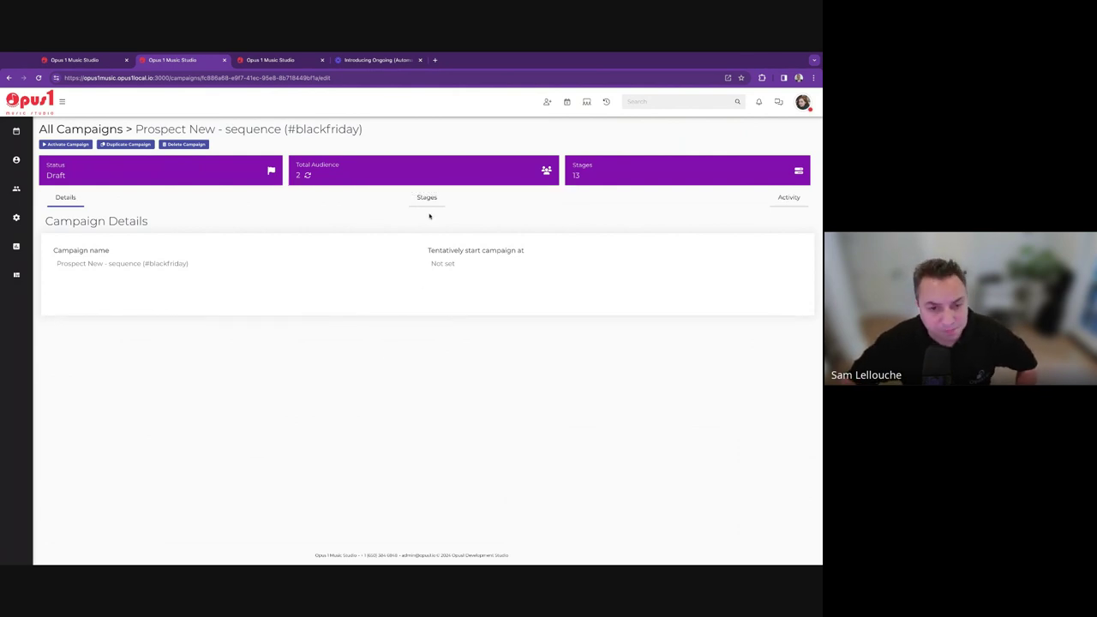
Switch to the browser window showing the /lead Welcome inquiry page.
mouse_move(17, 217)
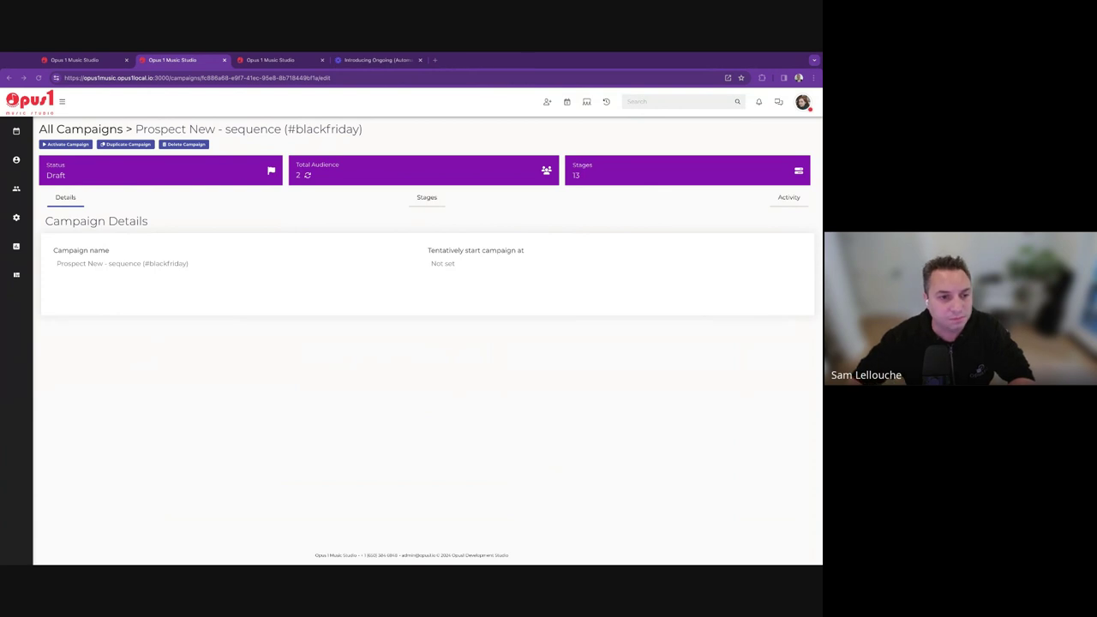
drag(65, 78, 198, 92)
click(435, 61)
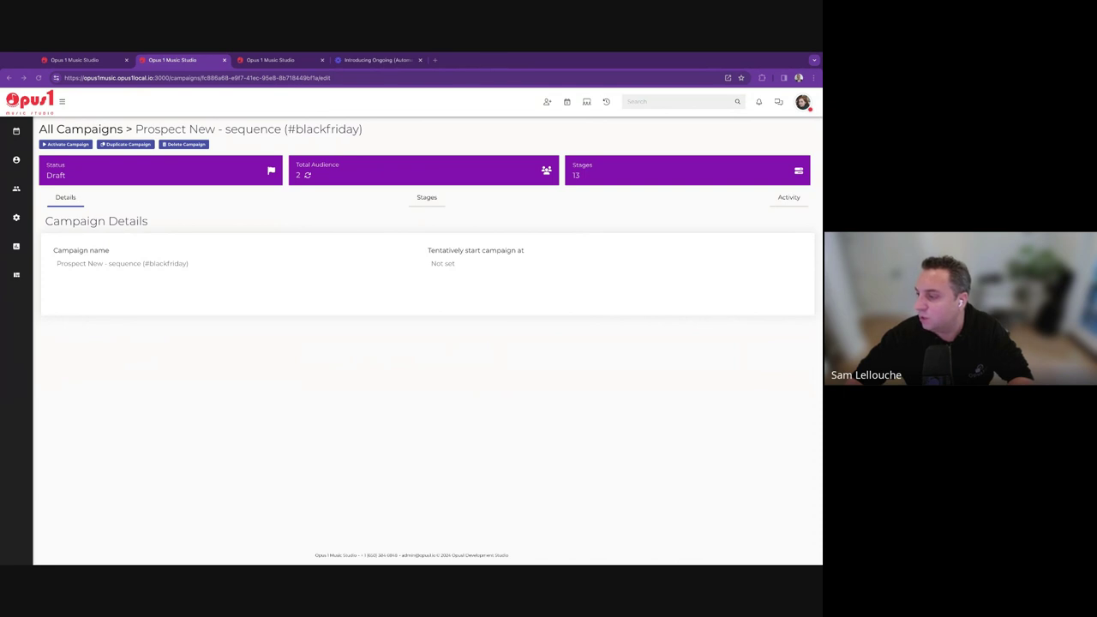
key(alt+Tab)
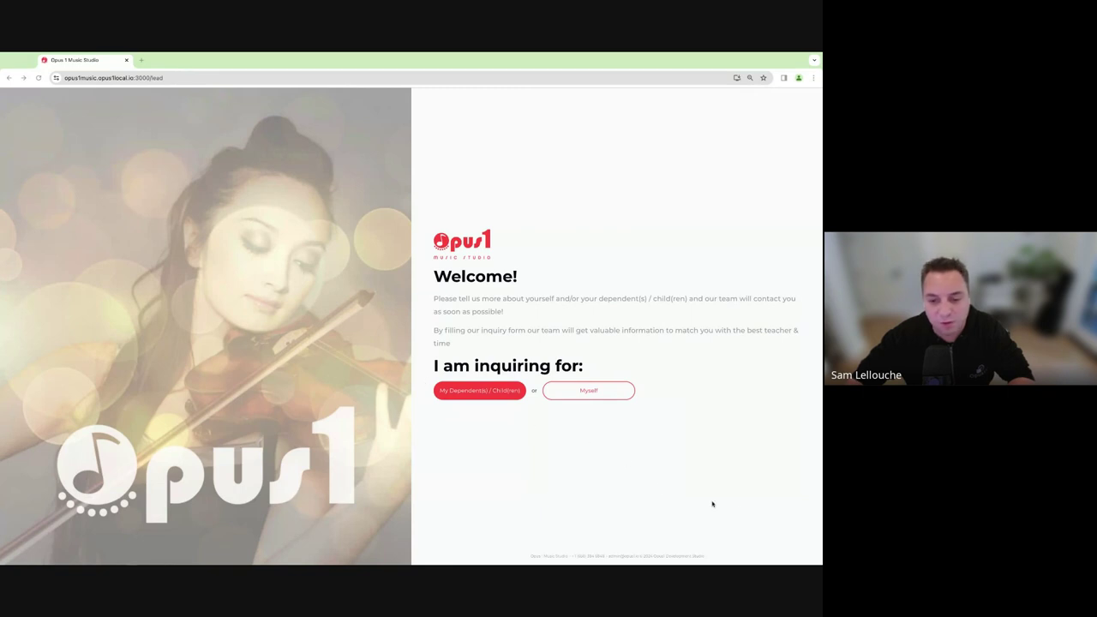
drag(819, 564, 818, 533)
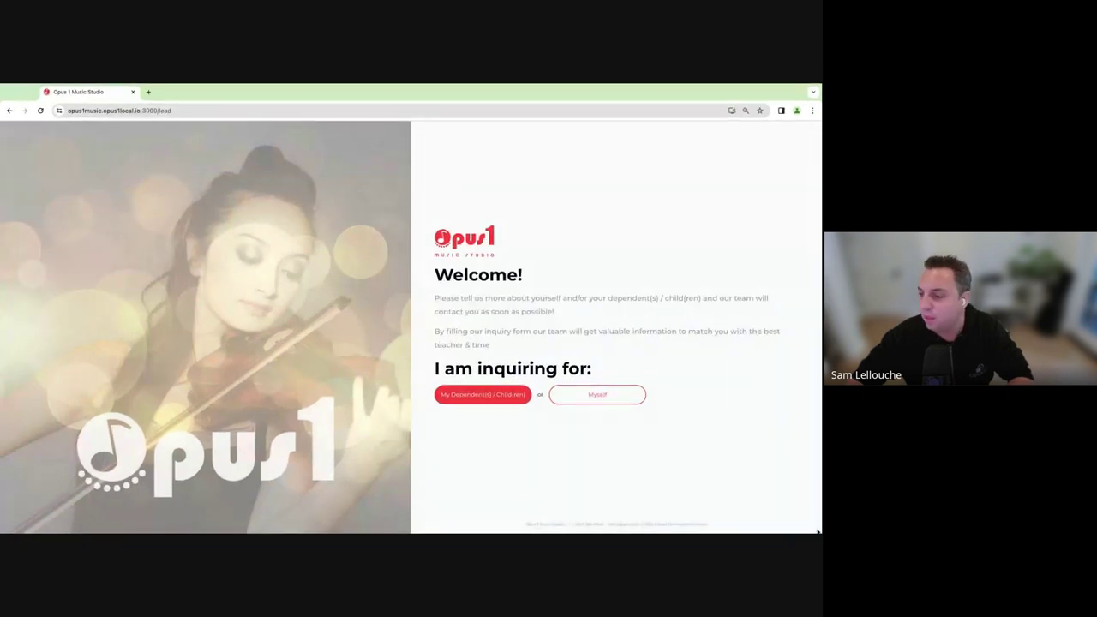
click(199, 112)
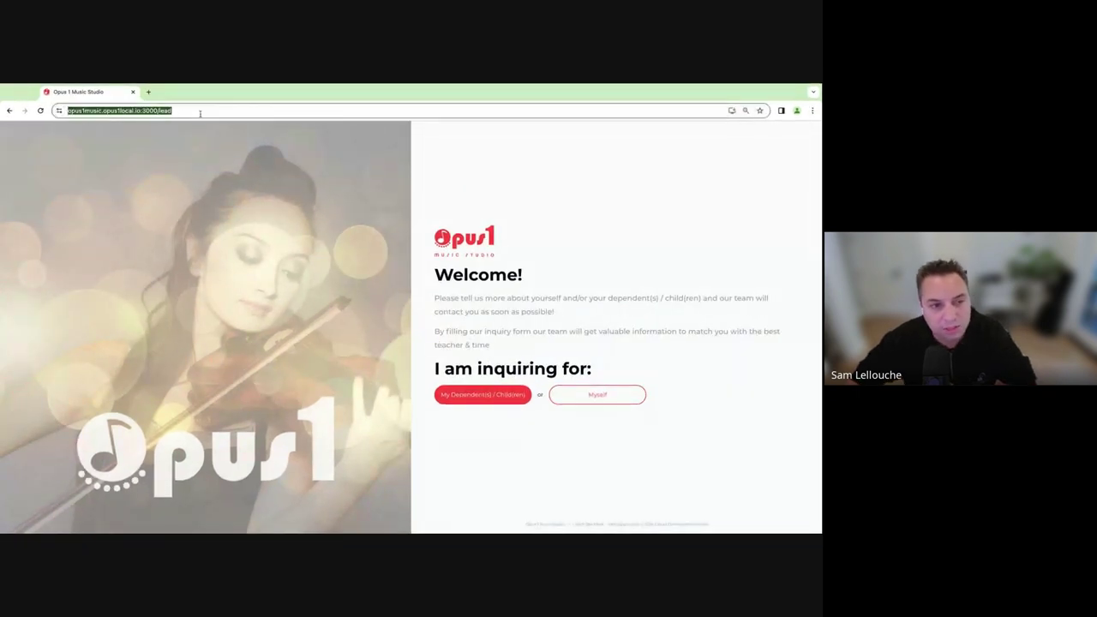
click(200, 112)
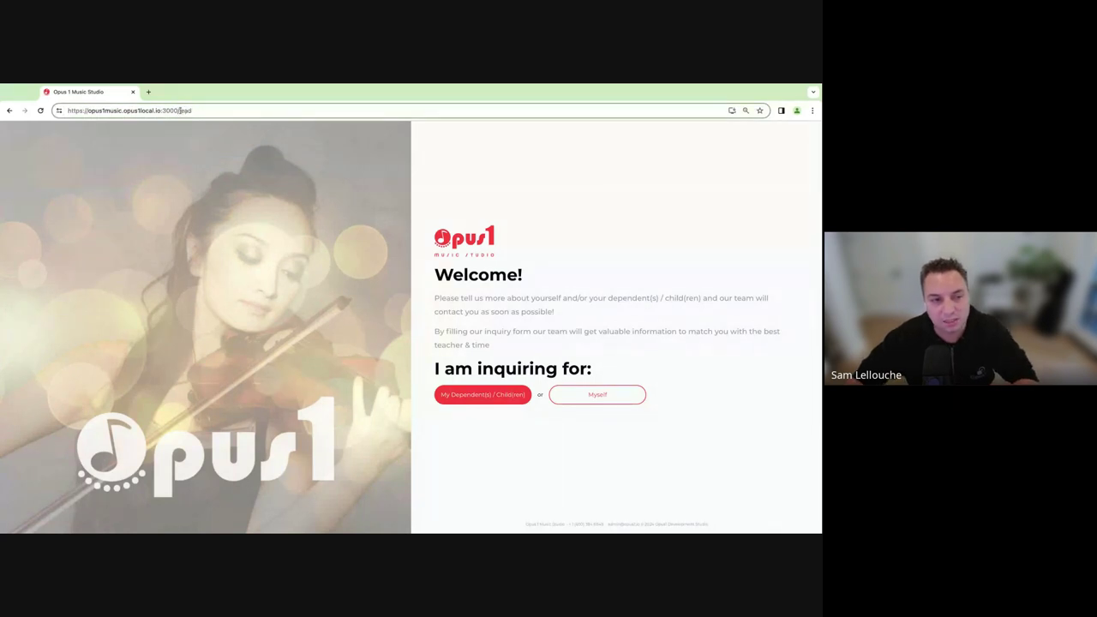
drag(180, 111, 196, 113)
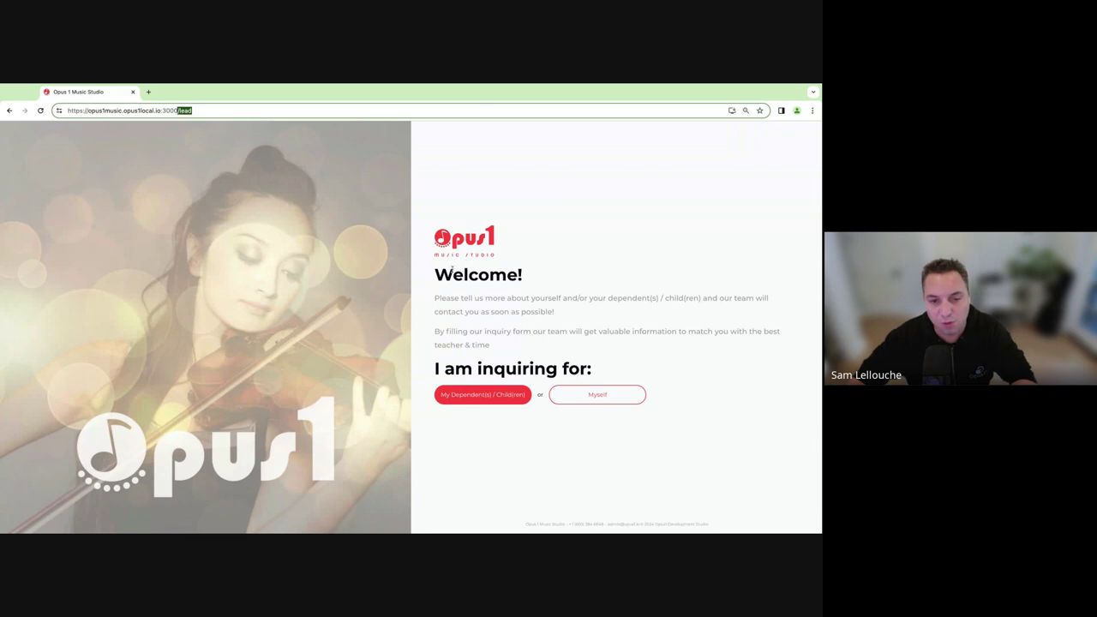
drag(437, 276, 532, 393)
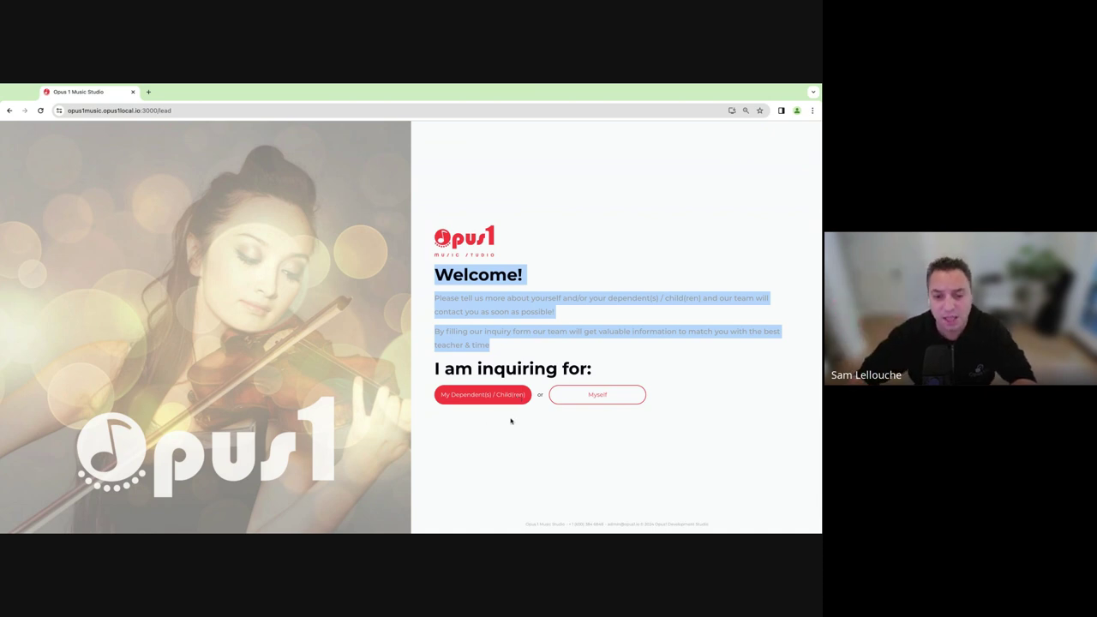
click(539, 455)
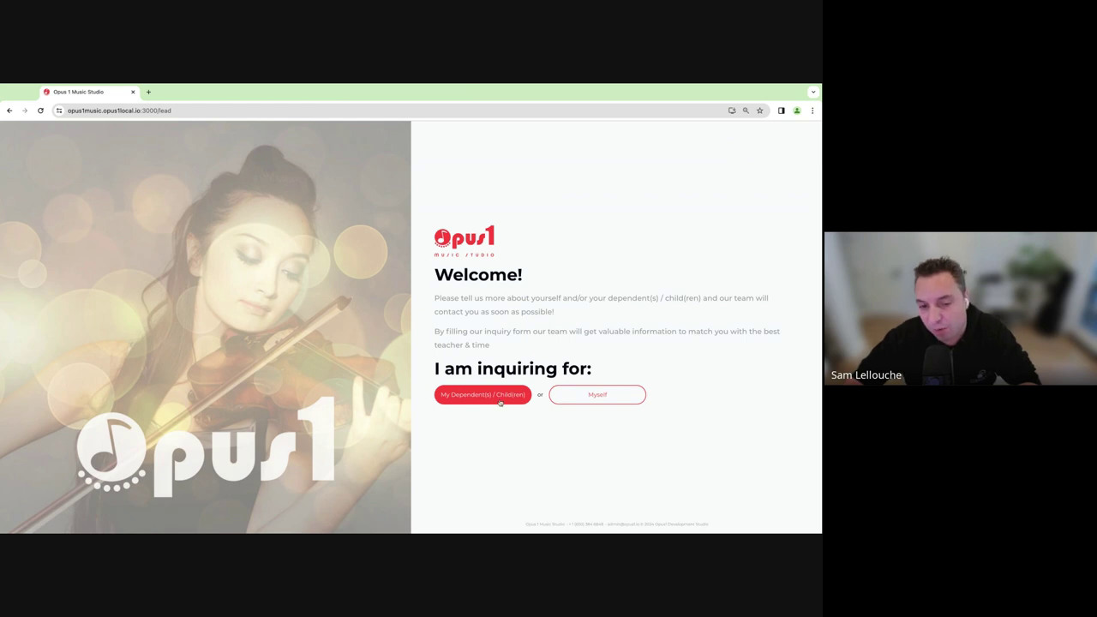
Start the inquiry as 'Myself' and scroll through the contact form.
click(612, 395)
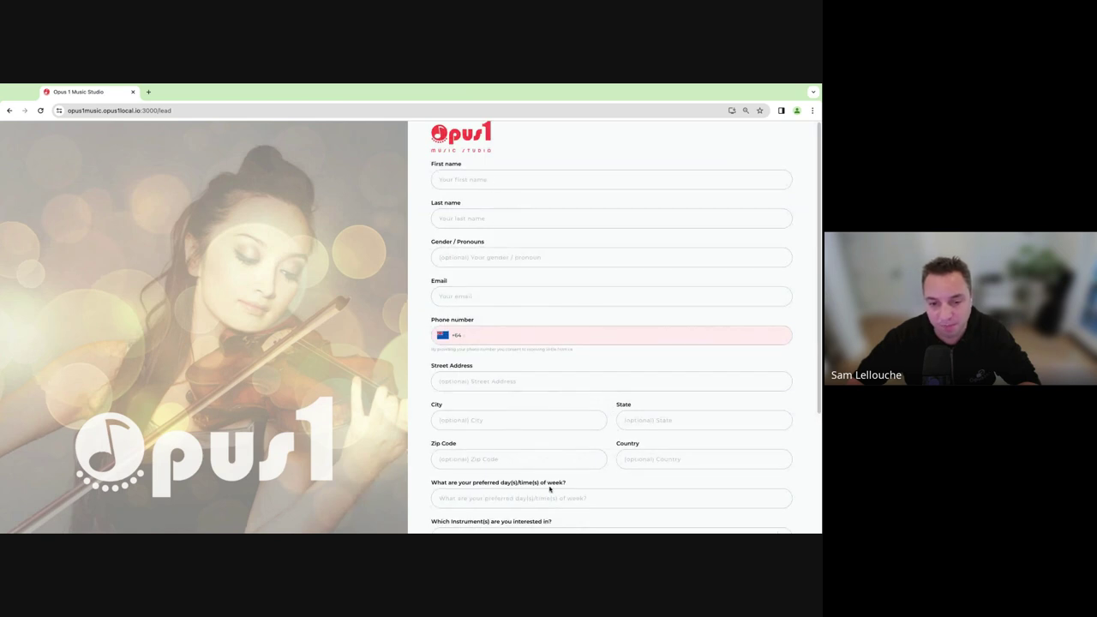
scroll(520, 400, down, 3)
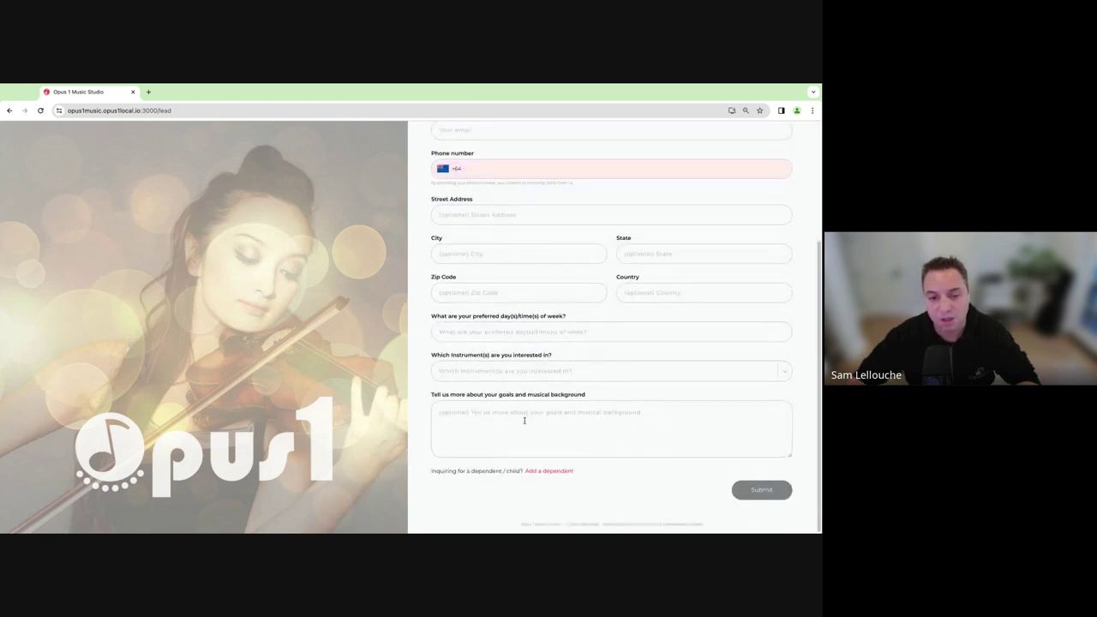
scroll(525, 420, up, 3)
scroll(515, 428, down, 3)
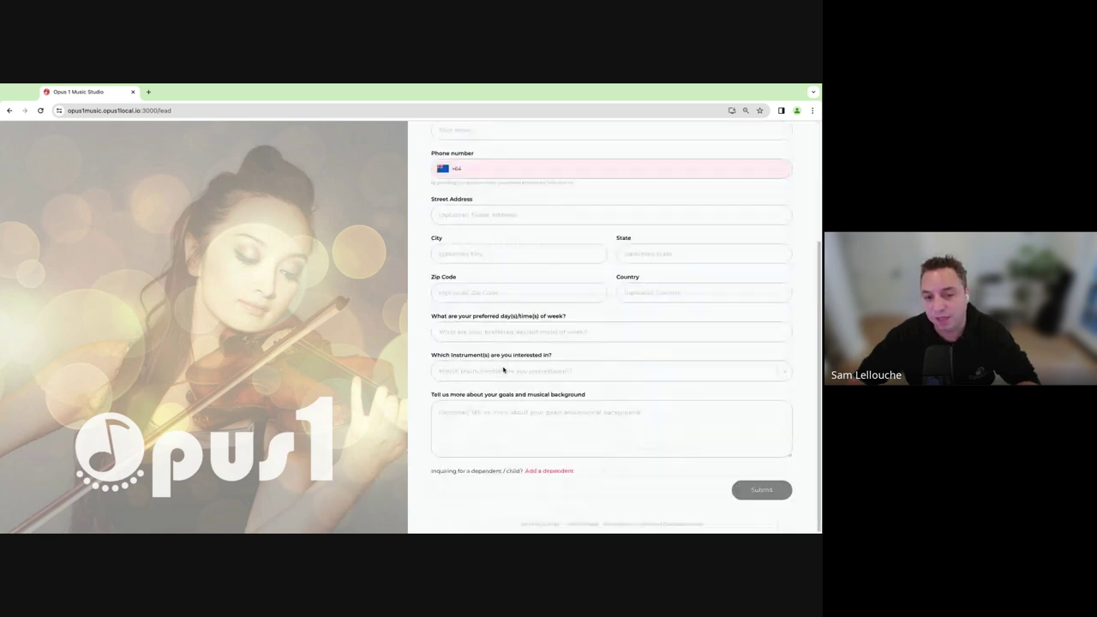
Add a Dependent 1 section and check its instruments dropdown without choosing one.
click(558, 471)
scroll(537, 369, up, 3)
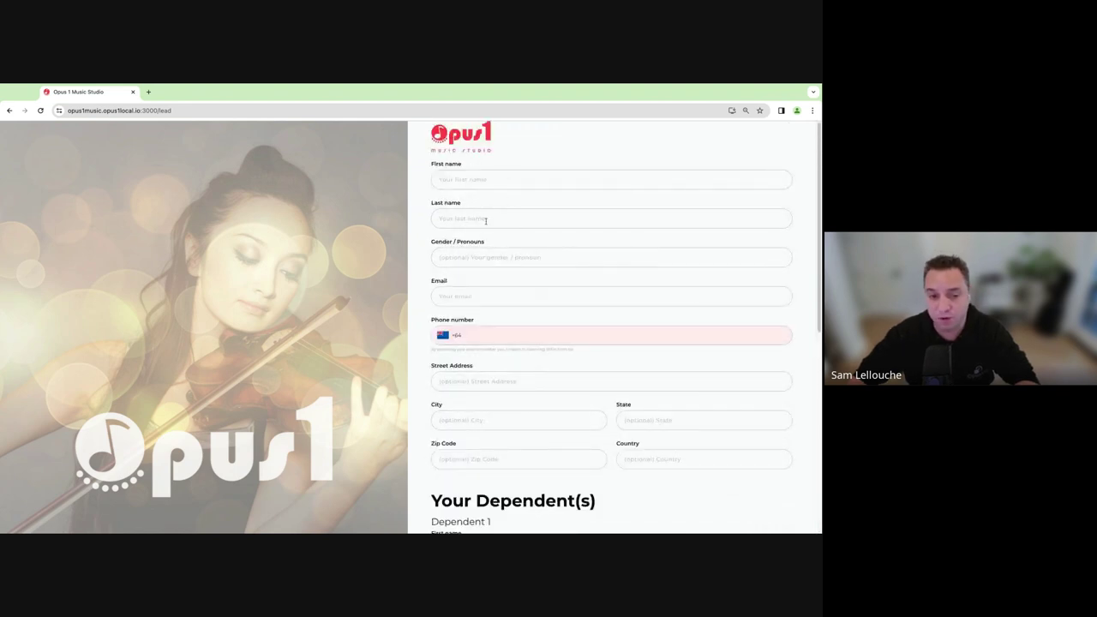
scroll(619, 374, down, 6)
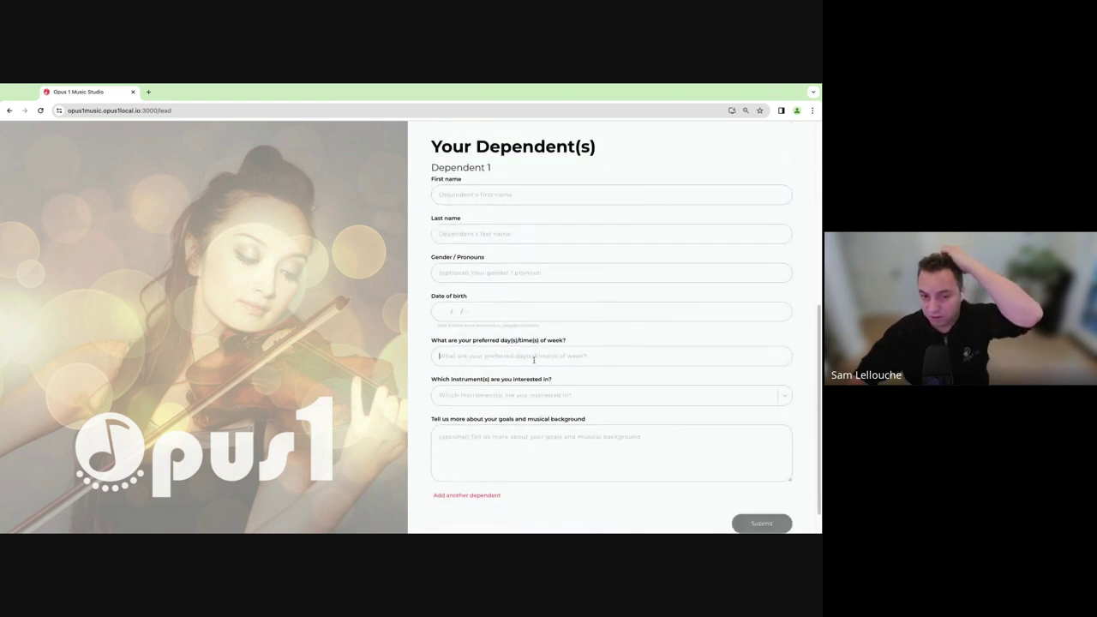
click(566, 395)
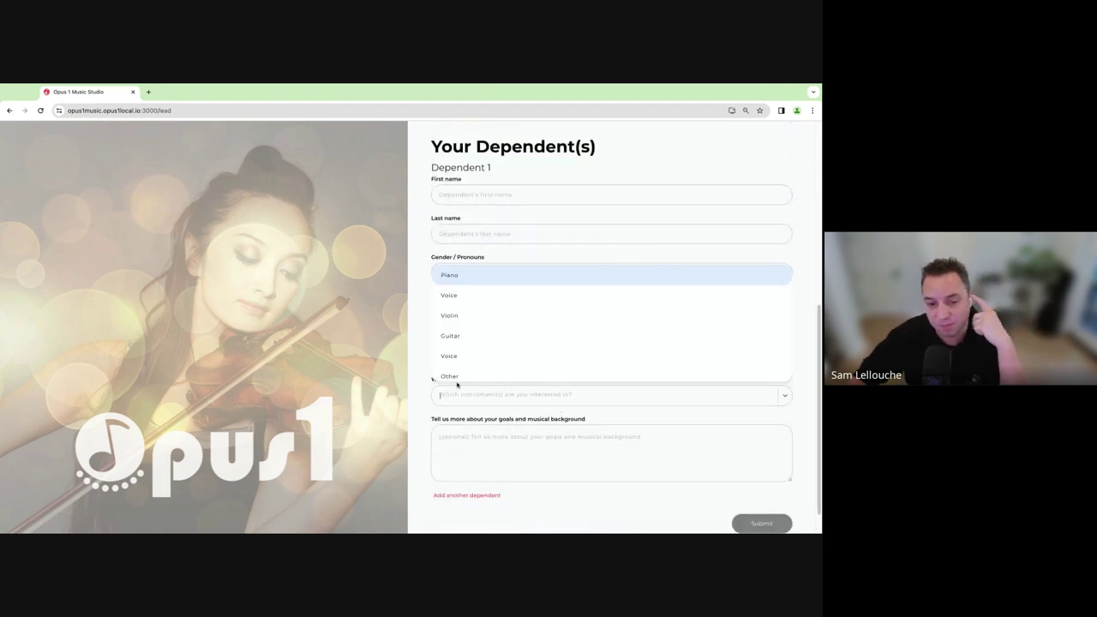
click(408, 380)
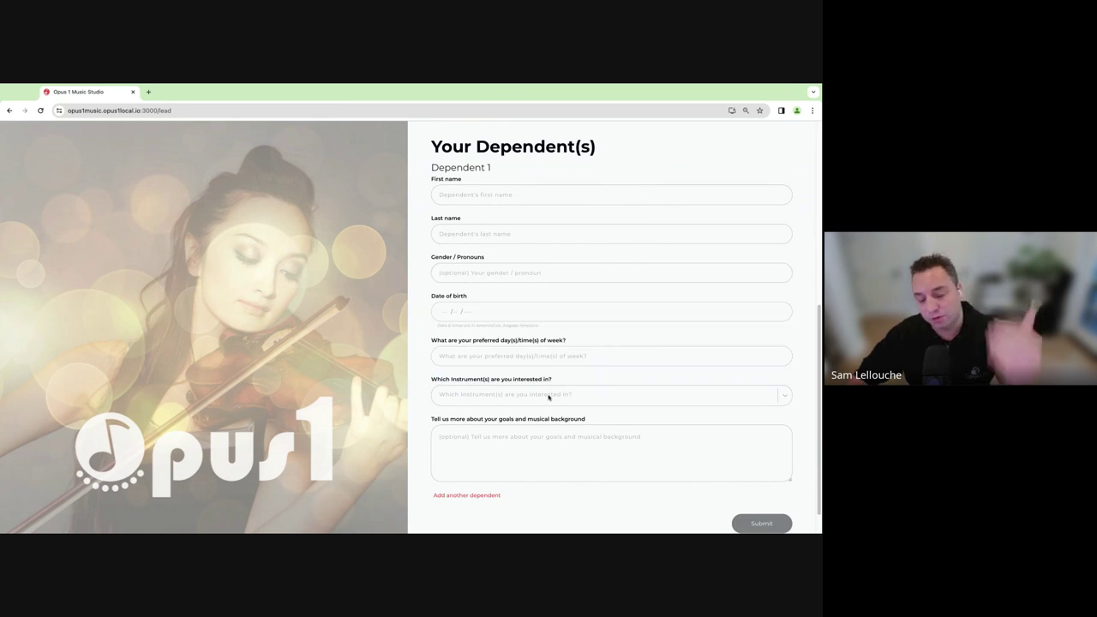
scroll(531, 368, up, 5)
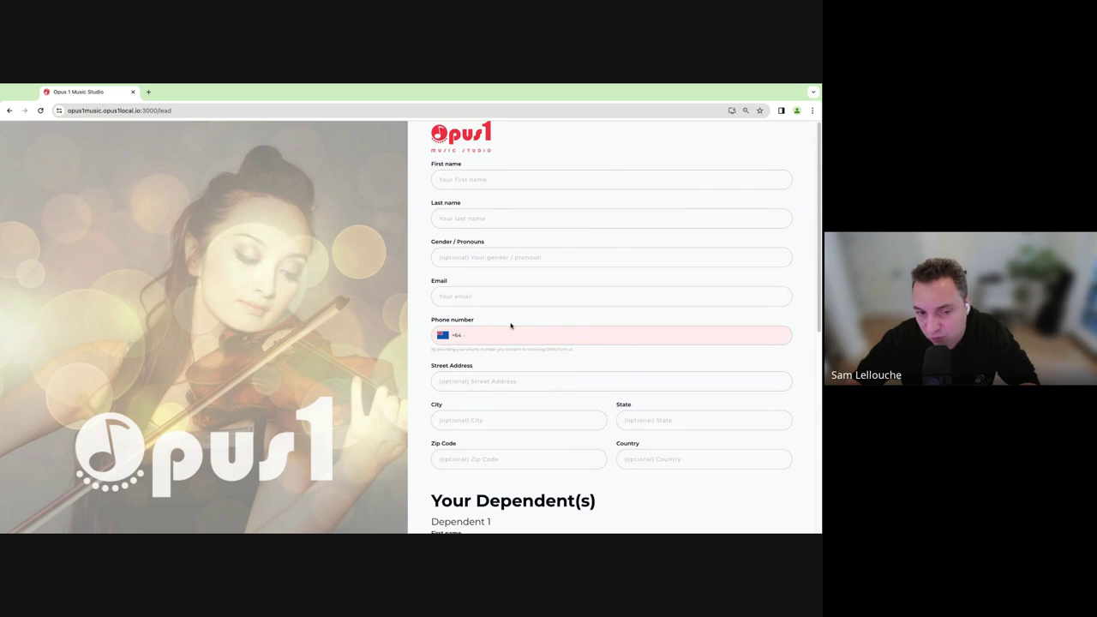
Append ?tag=blackfriday&utm_campaign=blackfriday_ad_fb to the /lead address and reload the page.
click(230, 112)
click(233, 112)
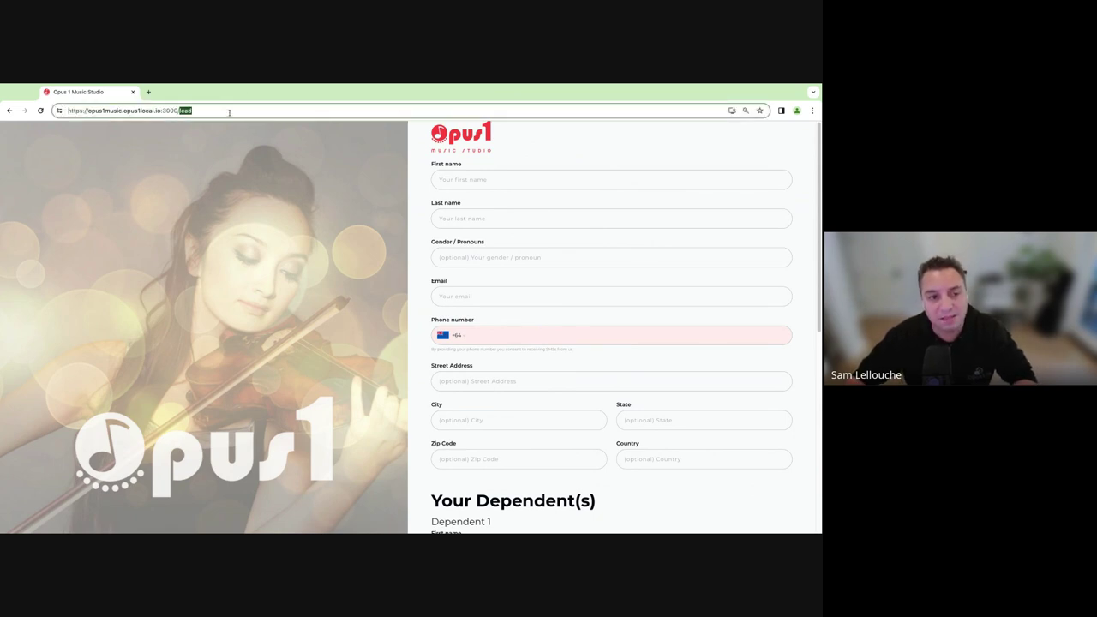
text(?tag=blackfriday)
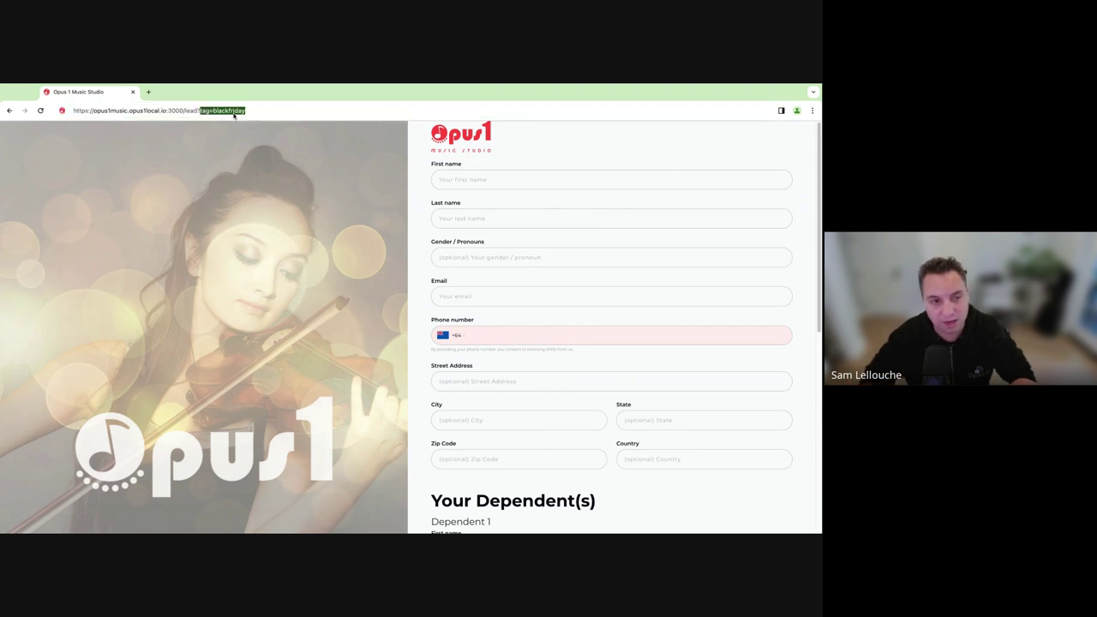
key(Right)
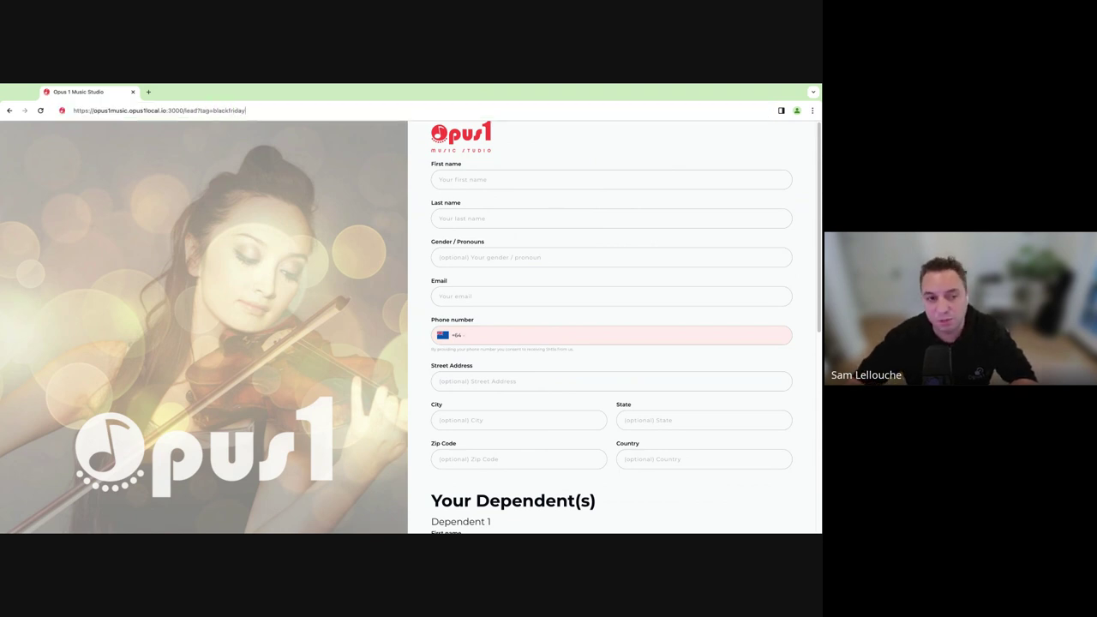
drag(200, 110, 248, 110)
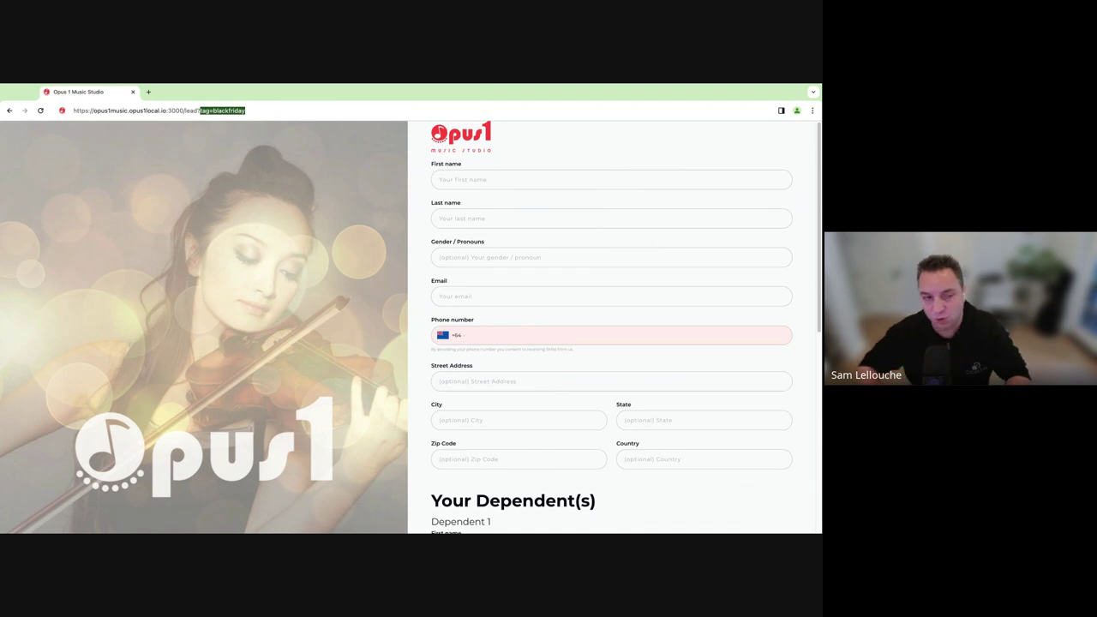
click(246, 111)
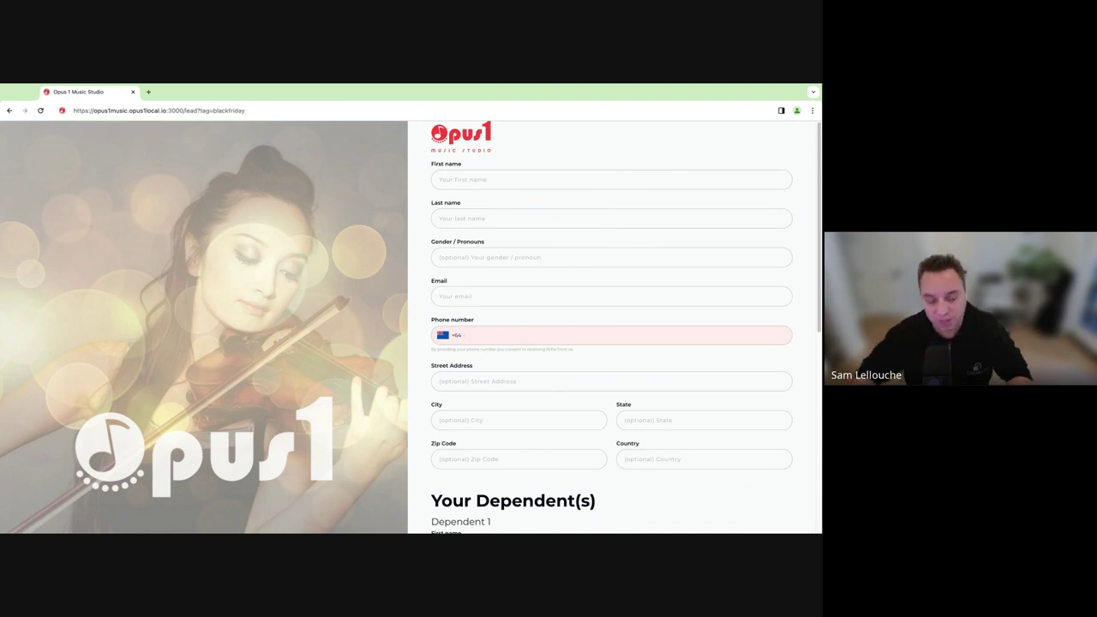
text(&)
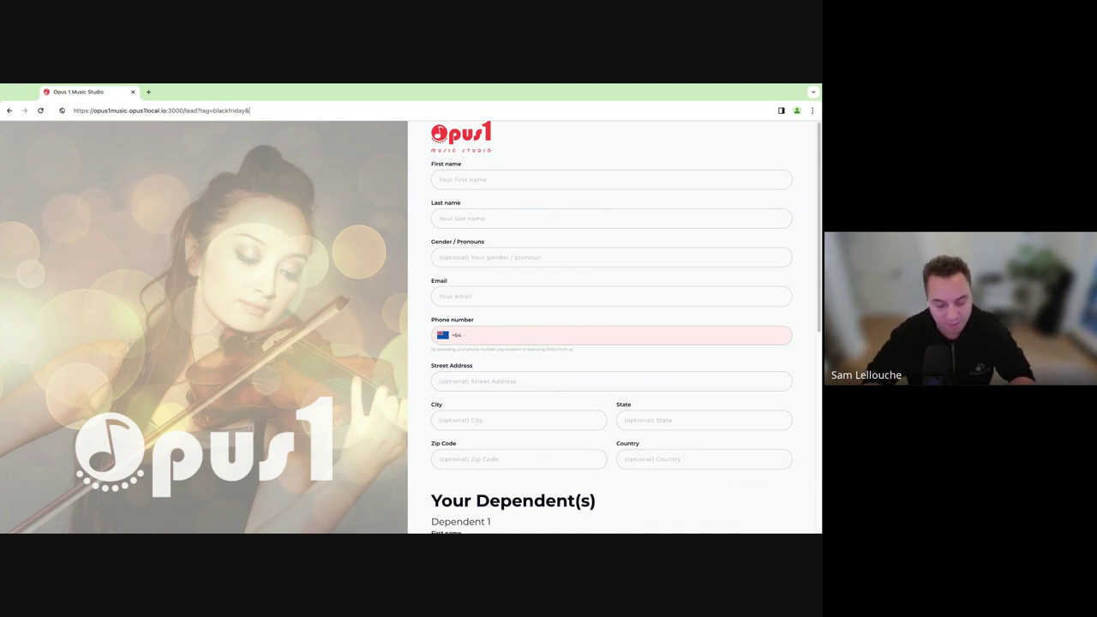
text(utm_campaign)
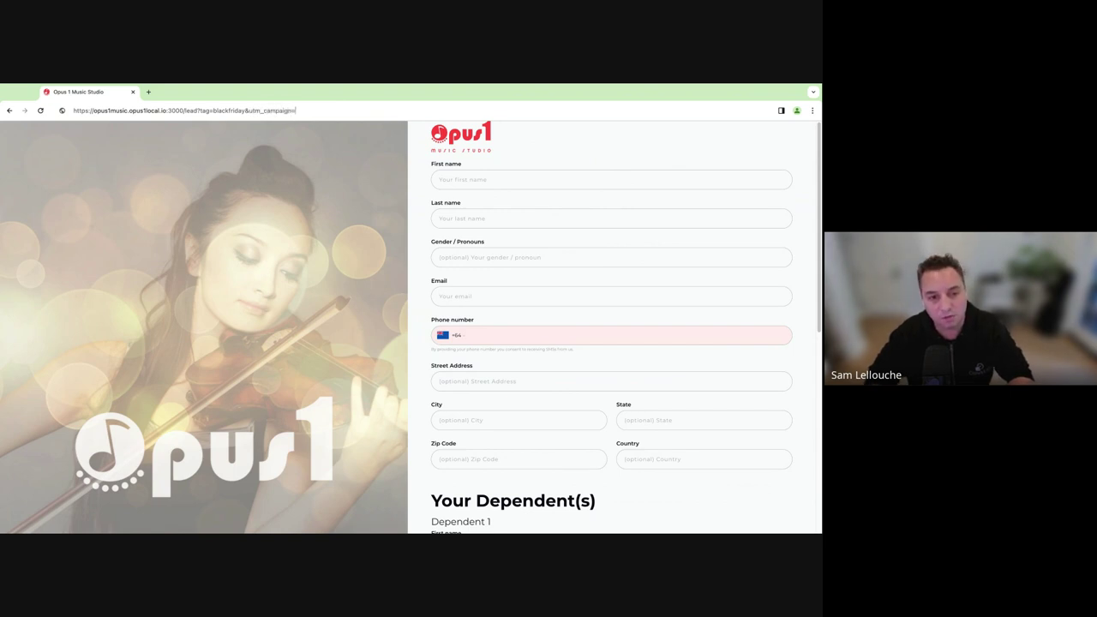
text(=bl)
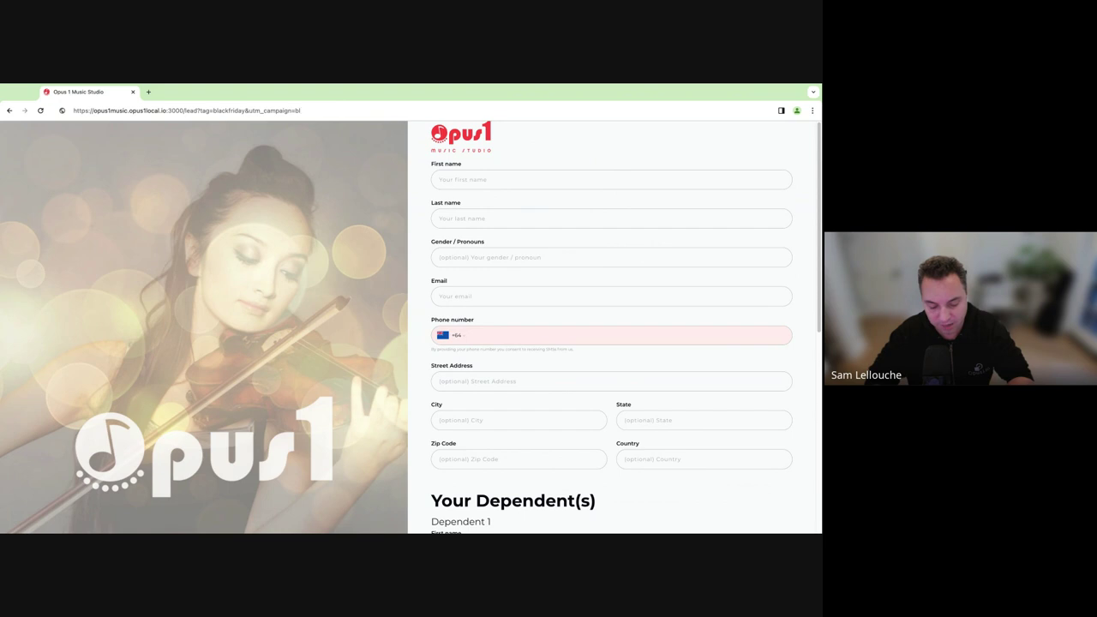
text(ackfriday_)
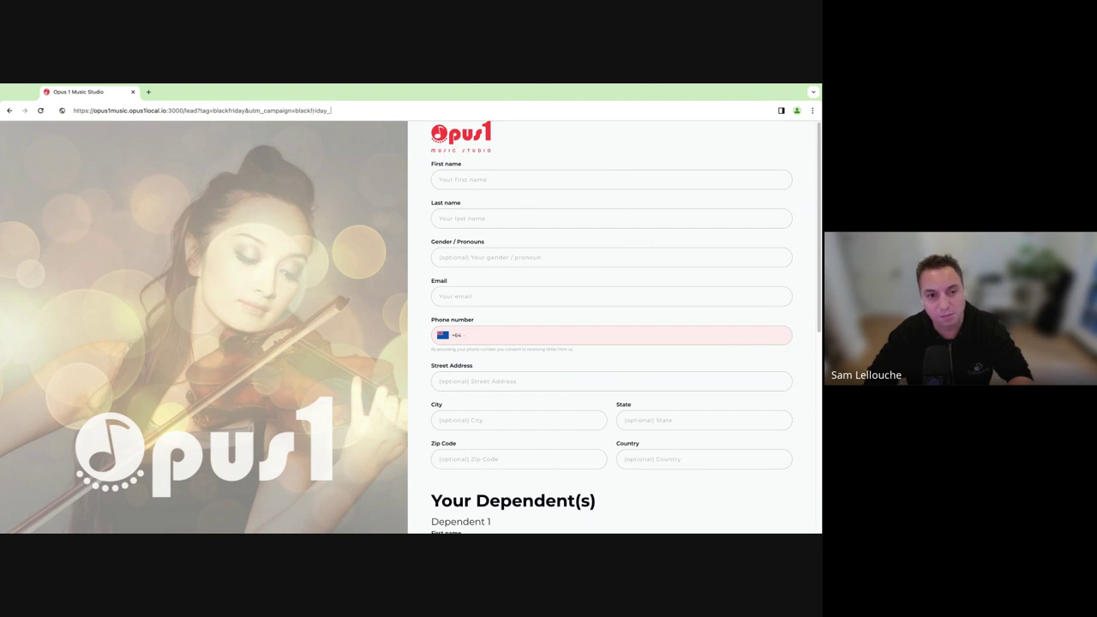
text(ad)
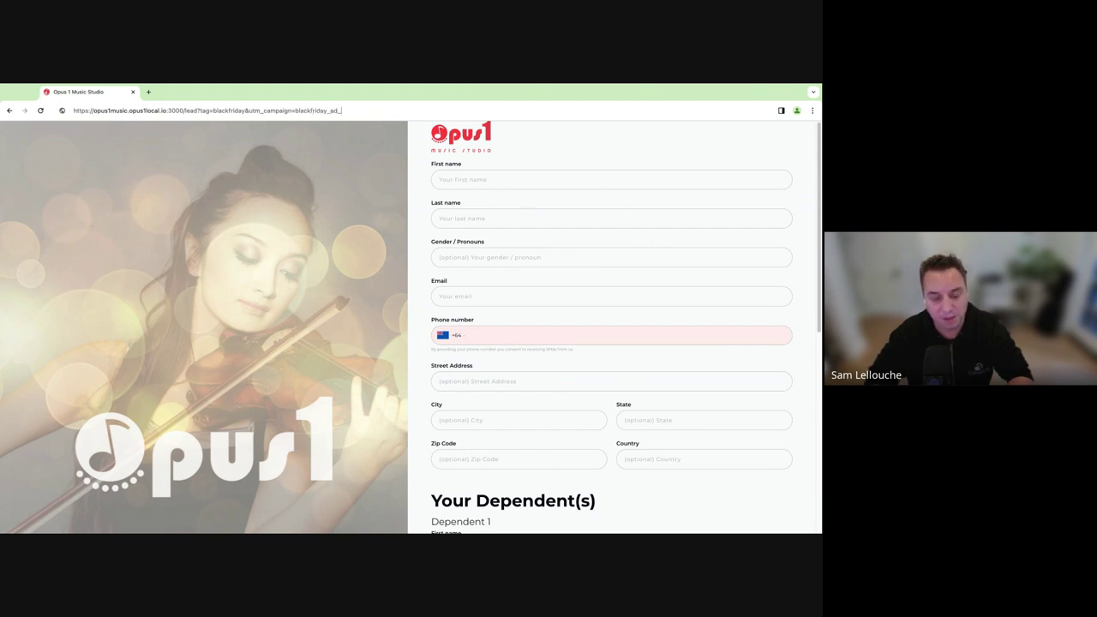
text(_fb)
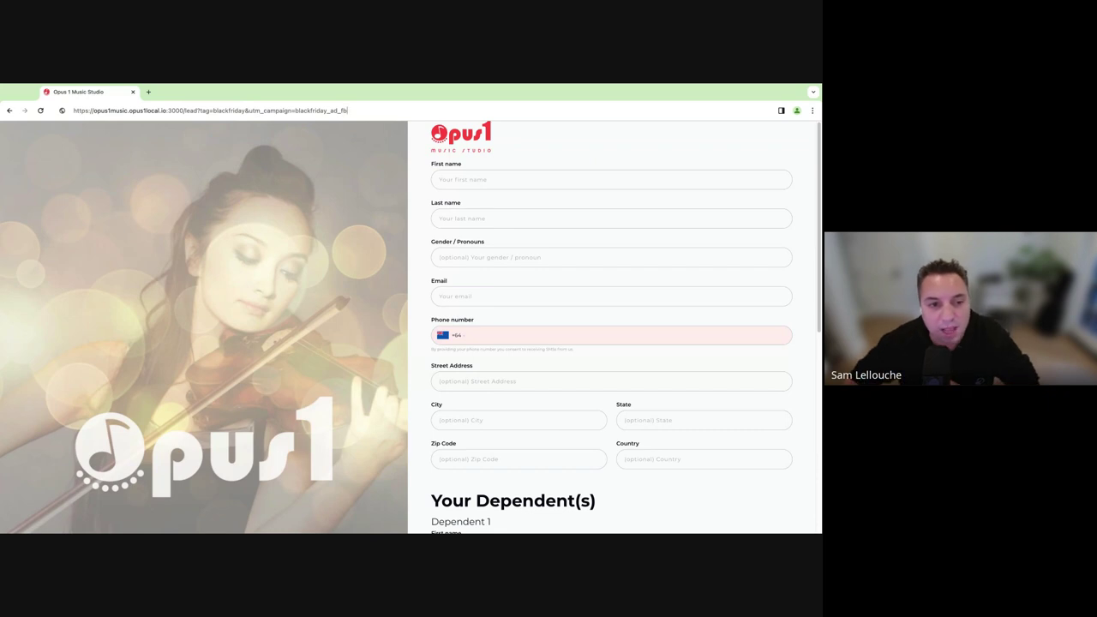
key(Return)
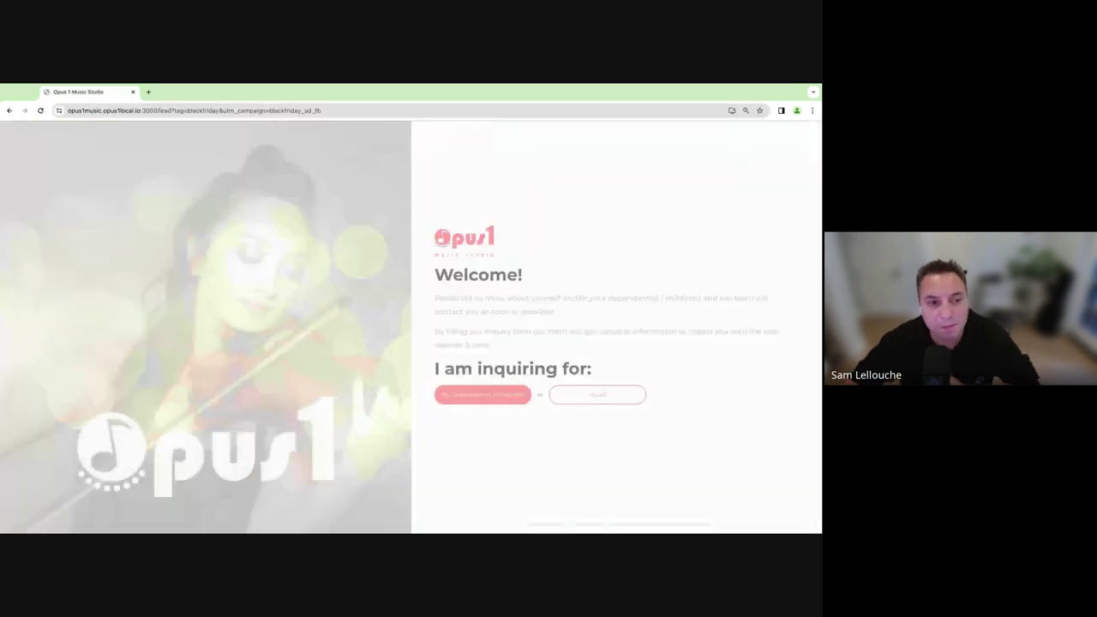
Inspect the blackfriday tag and campaign query in the lead page address, then switch windows.
drag(172, 110, 343, 110)
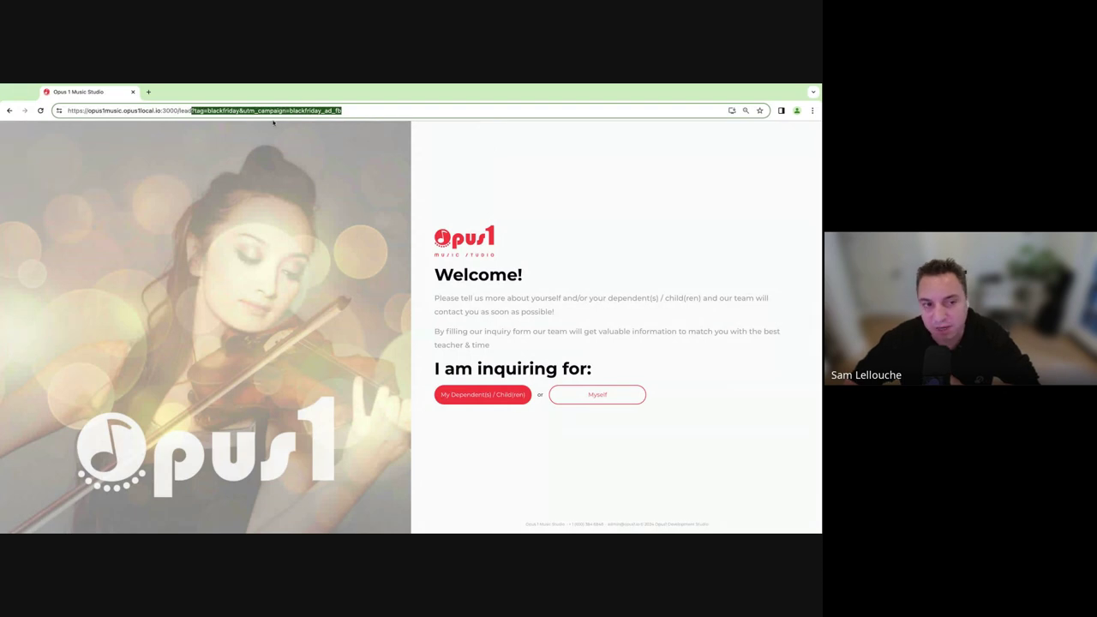
click(207, 111)
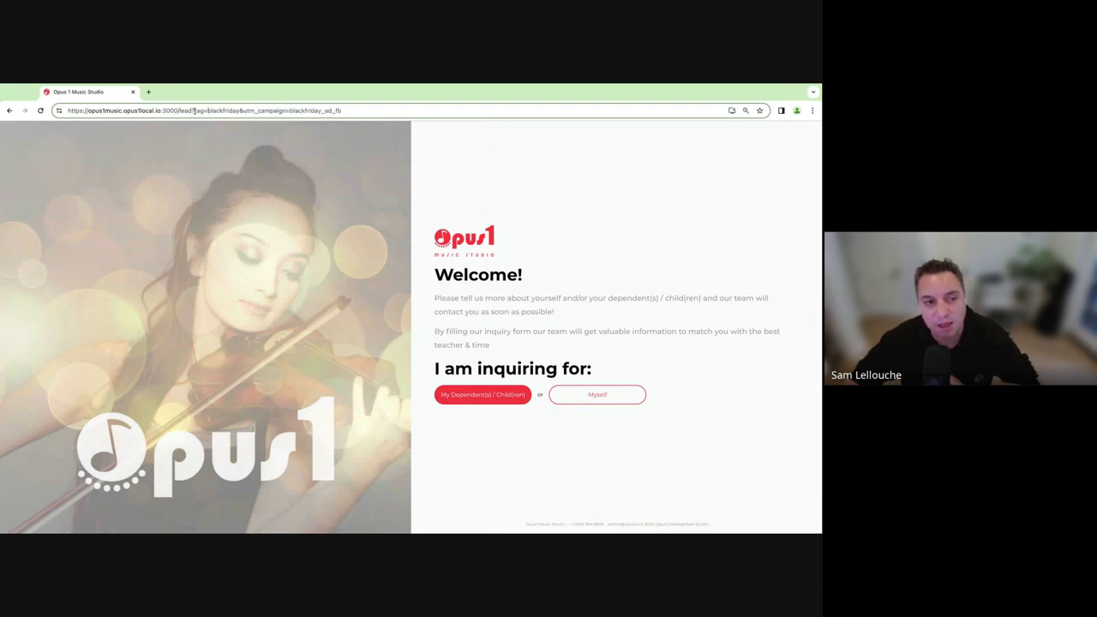
drag(194, 111, 358, 113)
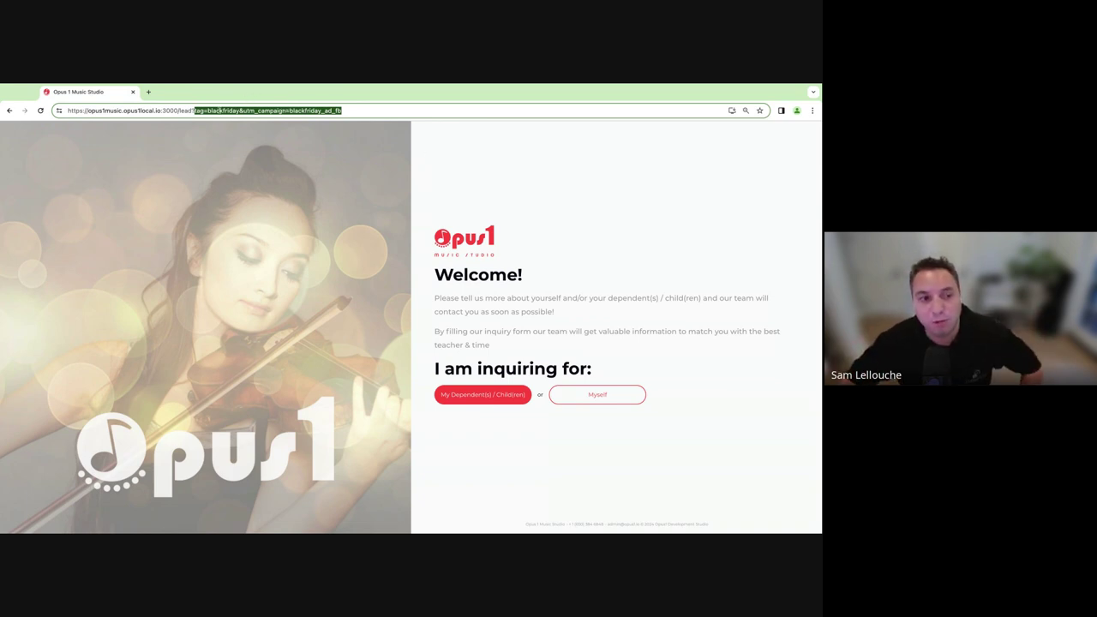
click(205, 113)
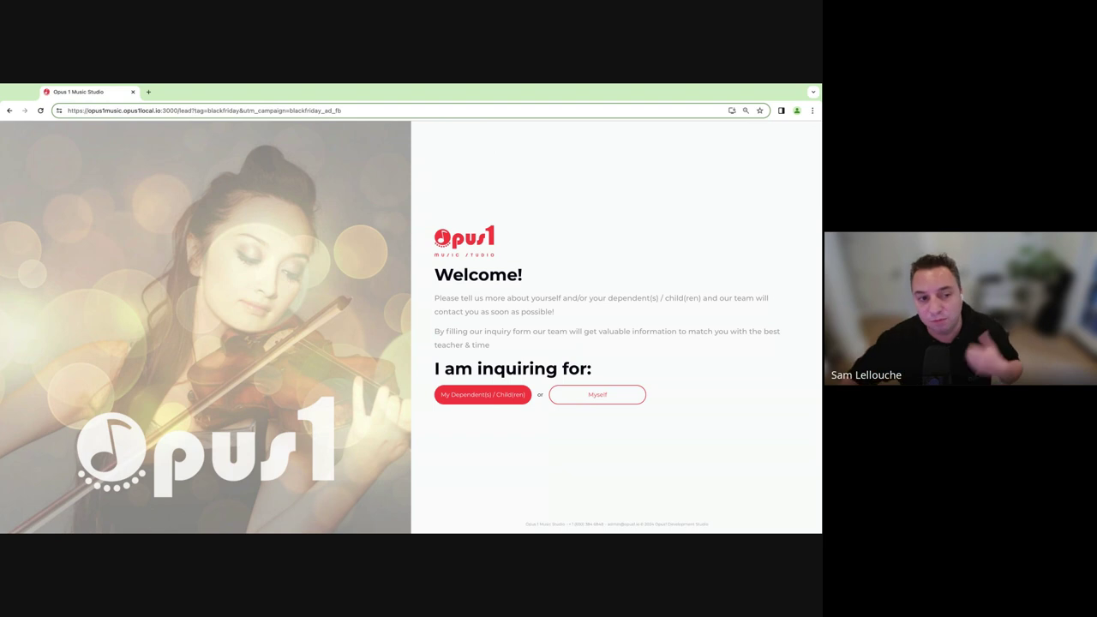
click(219, 110)
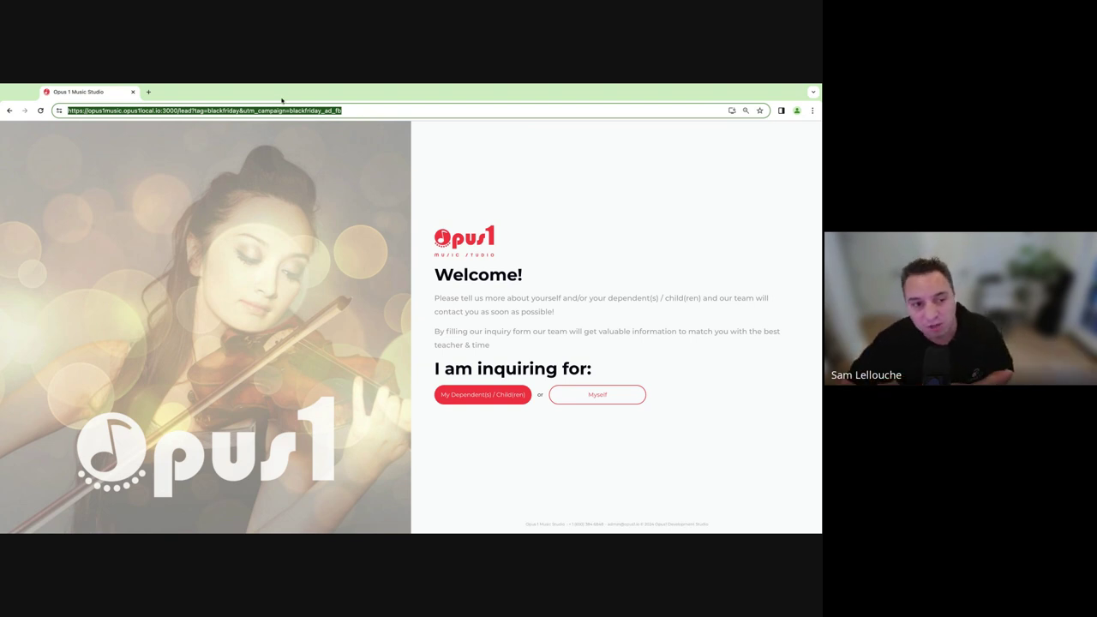
double_click(225, 111)
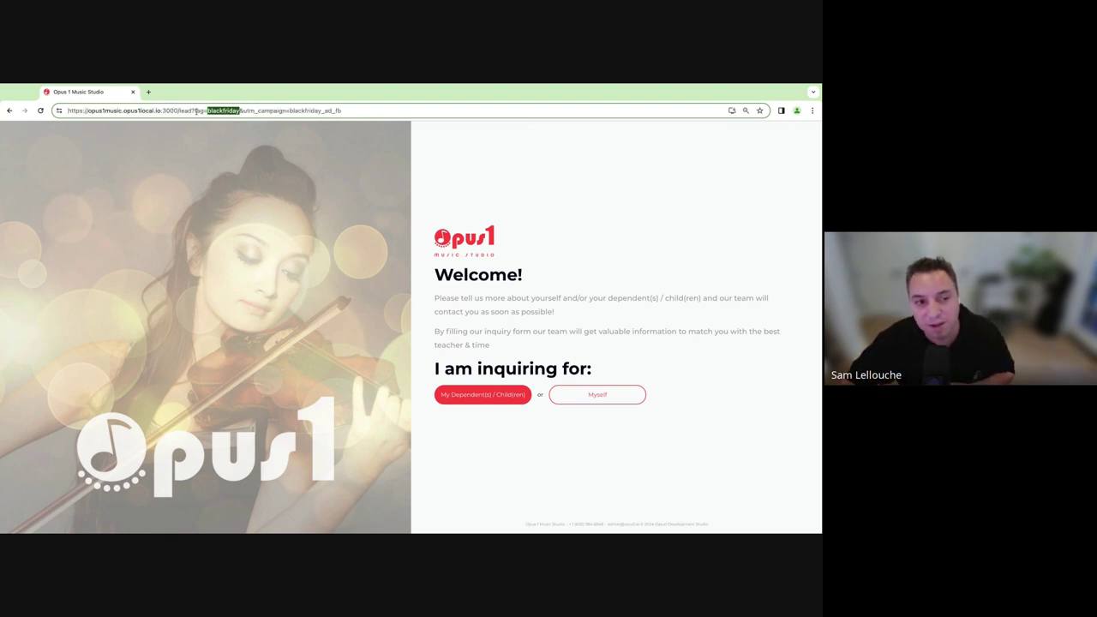
triple_click(248, 111)
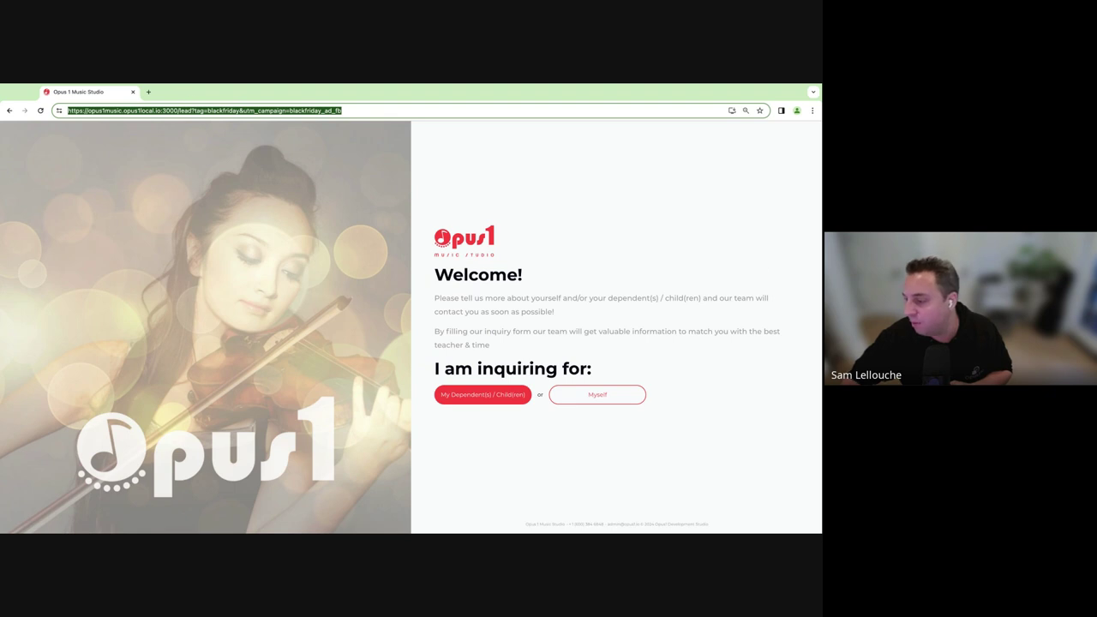
key(super+Tab)
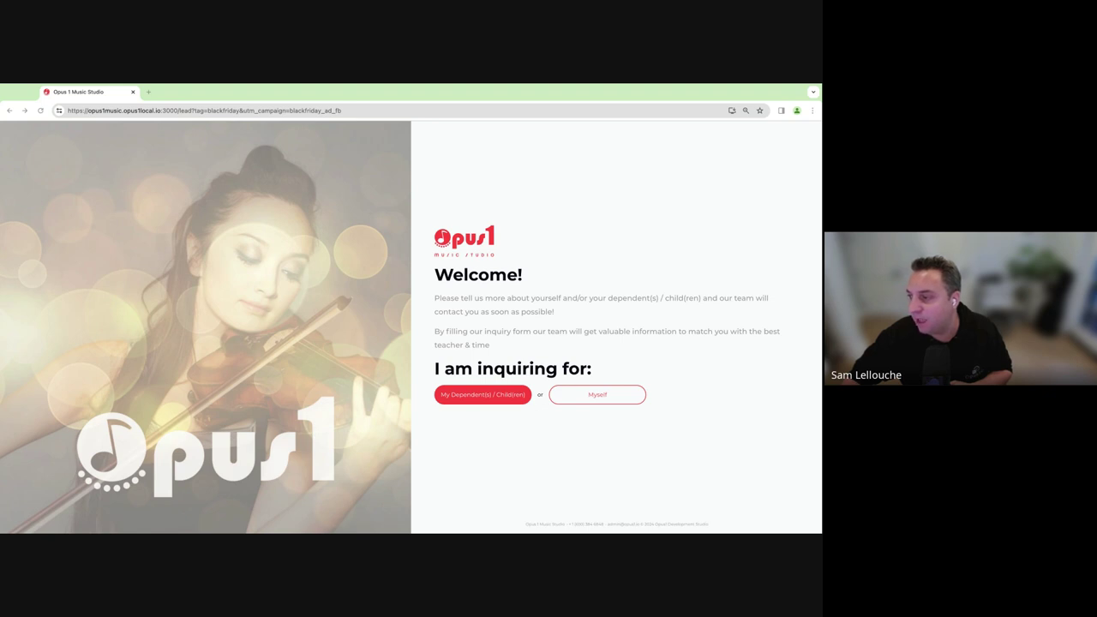
Return to the studio window and view the Prospects board.
key(super+Tab)
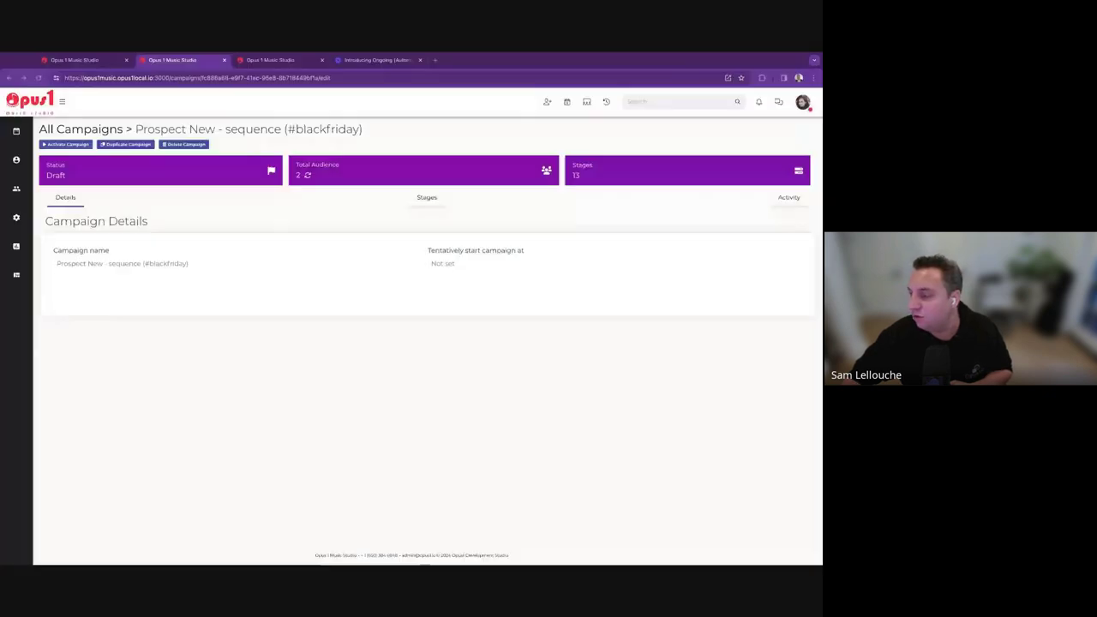
mouse_move(16, 159)
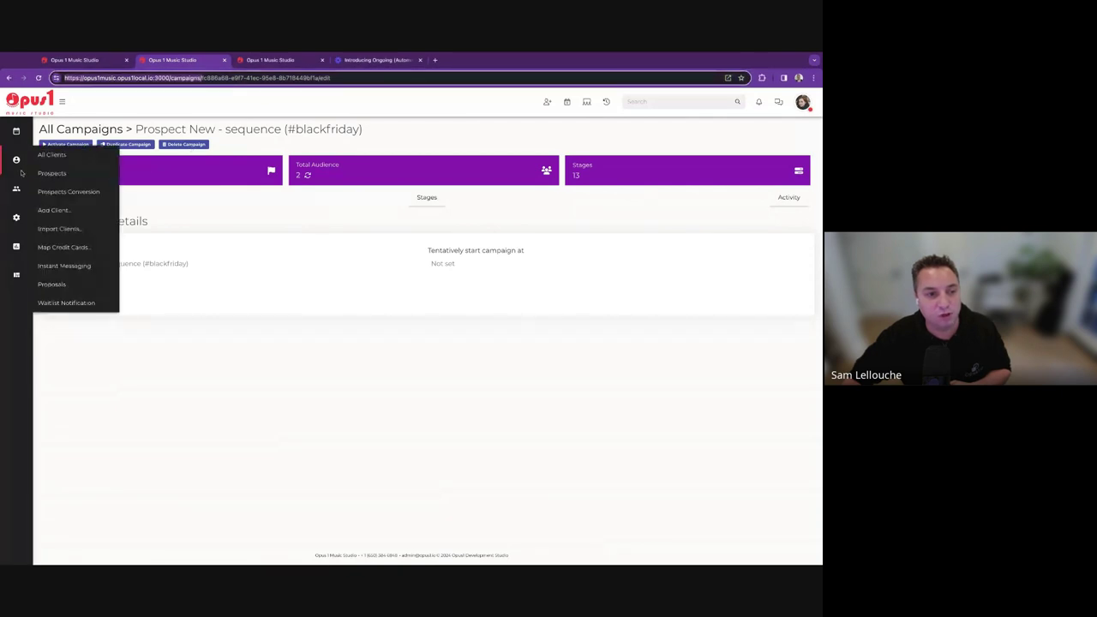
click(52, 173)
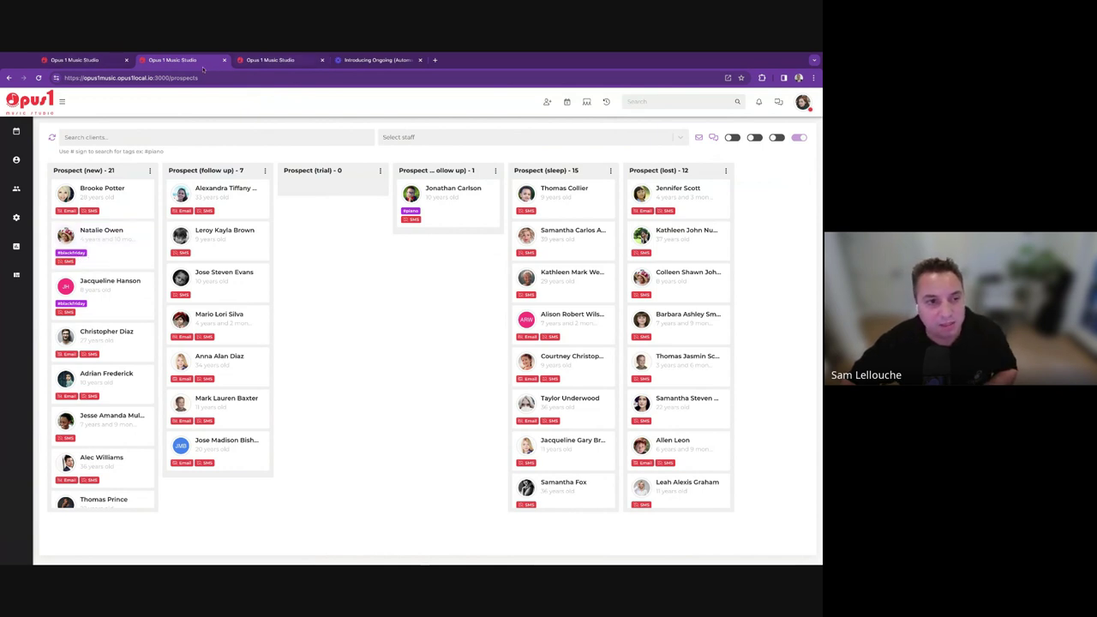
Go to the Campaigns list under Settings.
click(272, 60)
click(74, 60)
click(15, 217)
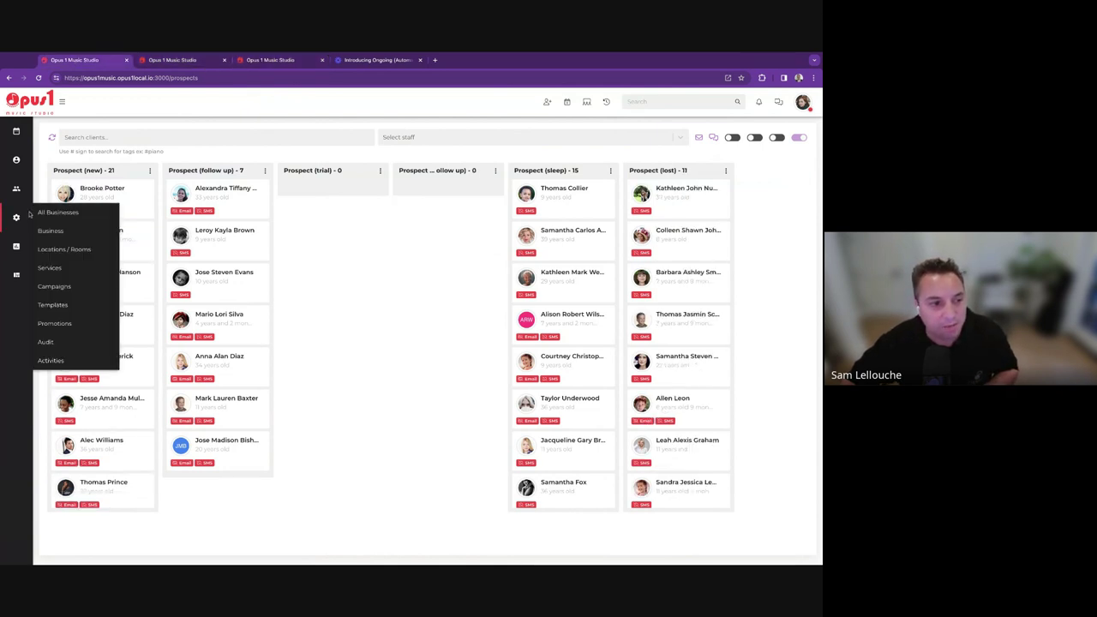
click(54, 286)
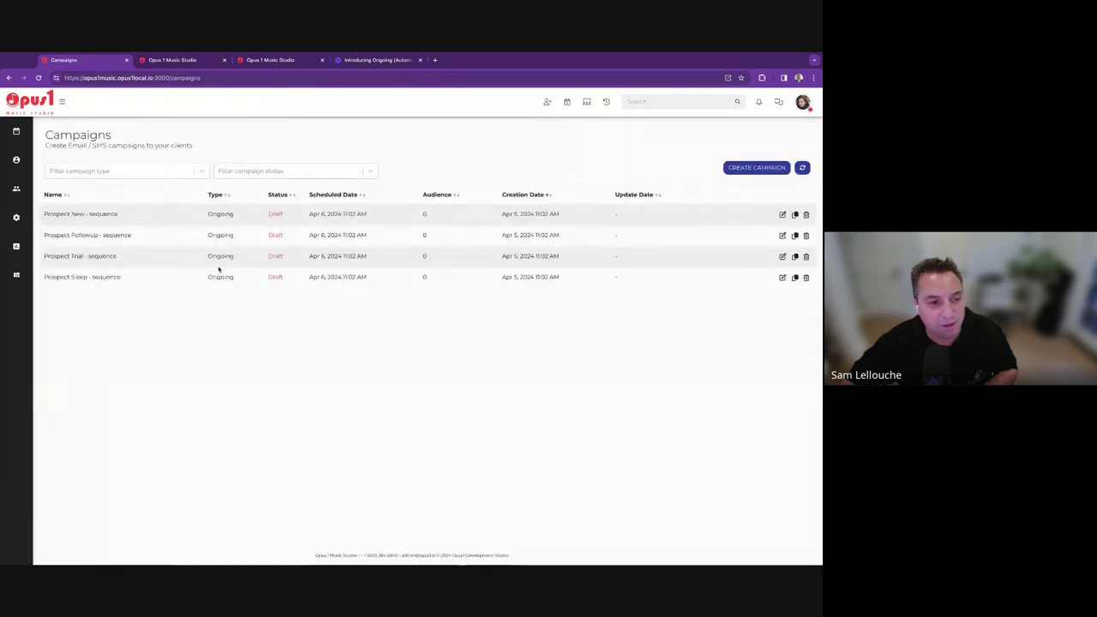
Refresh the Campaigns list to show the #blackfriday campaign, then return to the Prospects board.
click(802, 168)
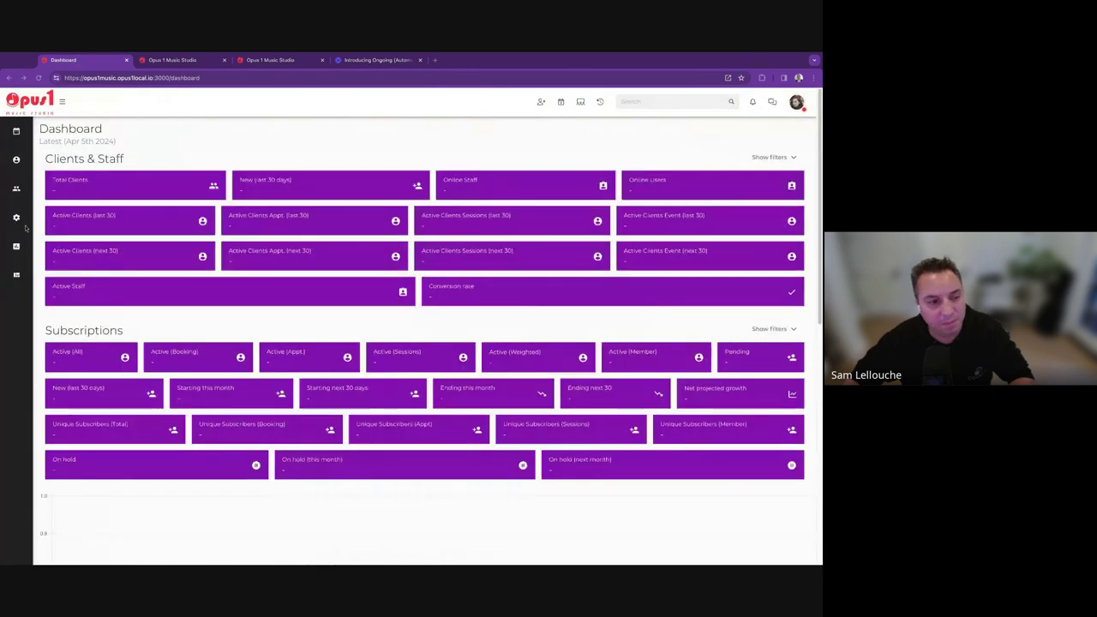
mouse_move(16, 217)
click(69, 286)
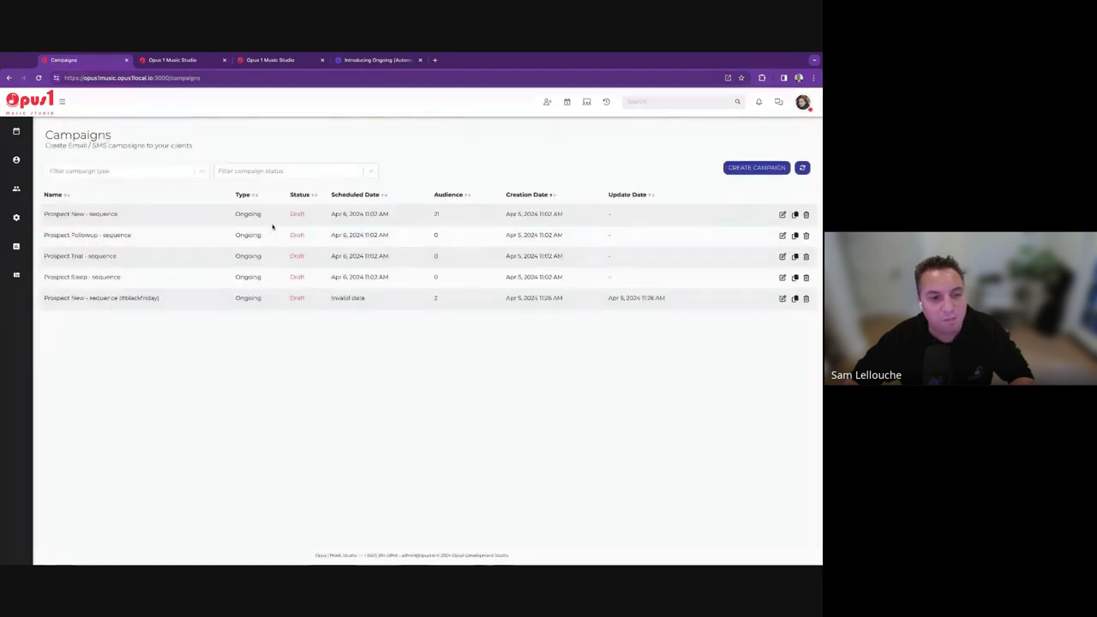
triple_click(129, 298)
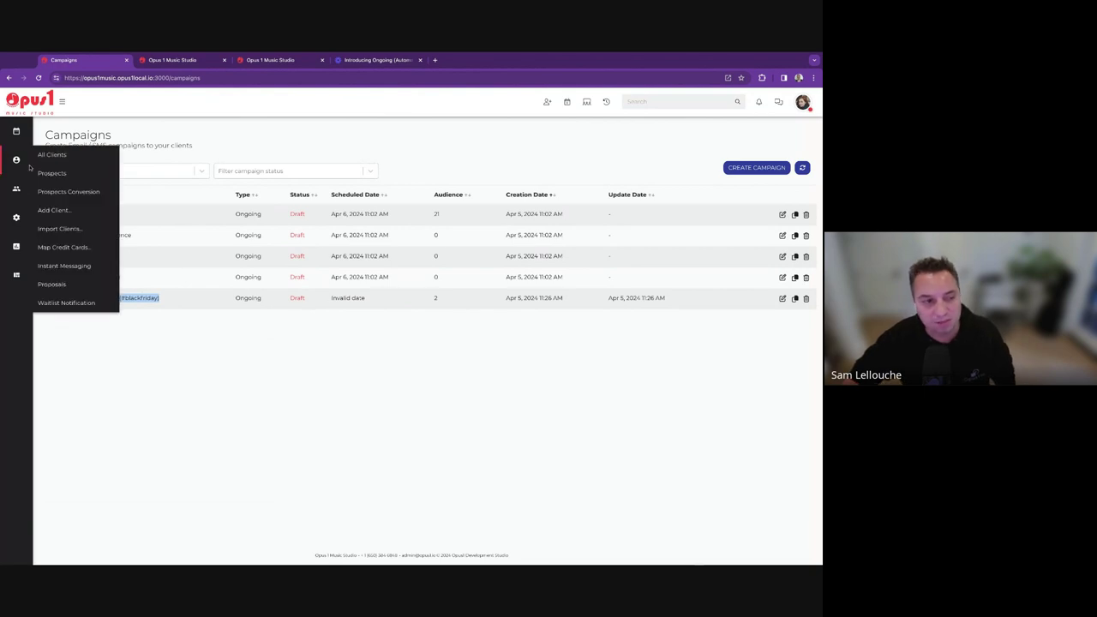
click(32, 171)
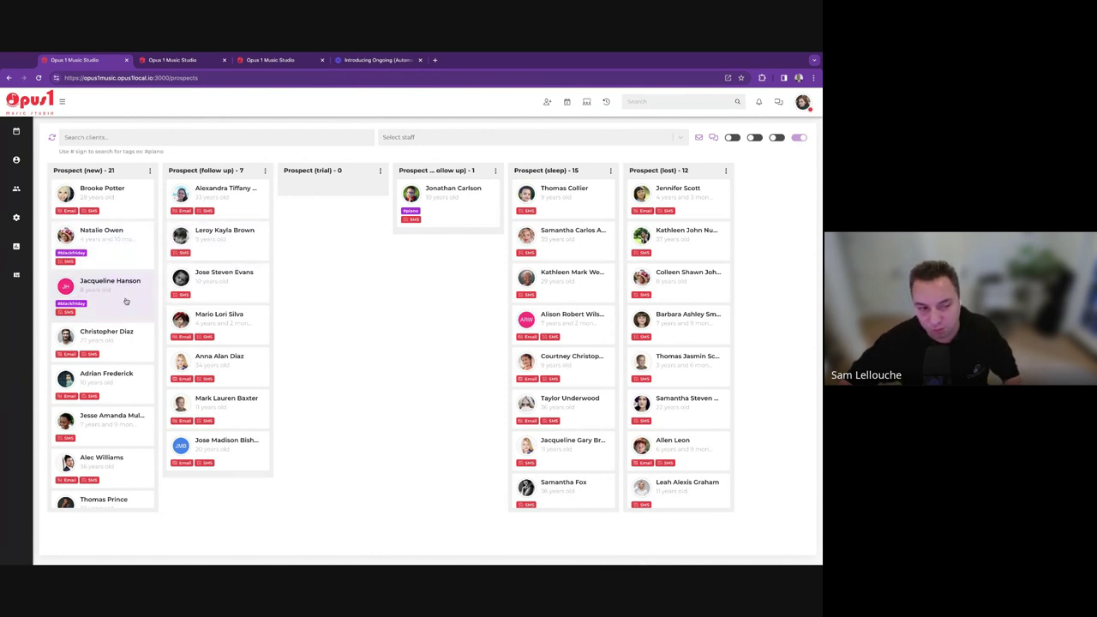
click(142, 137)
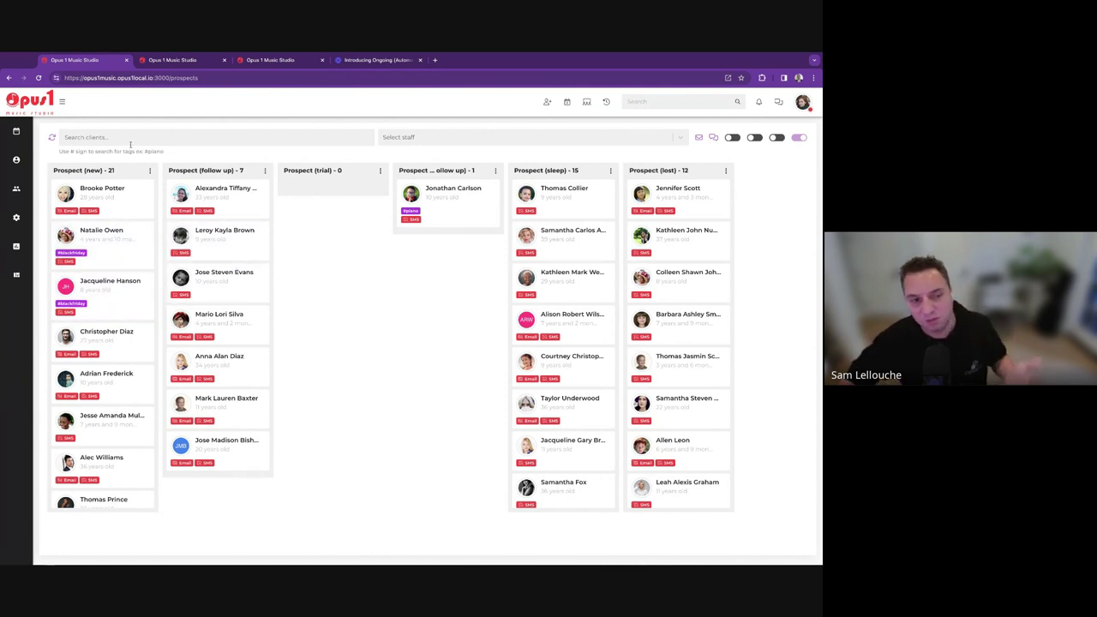
text(3bla)
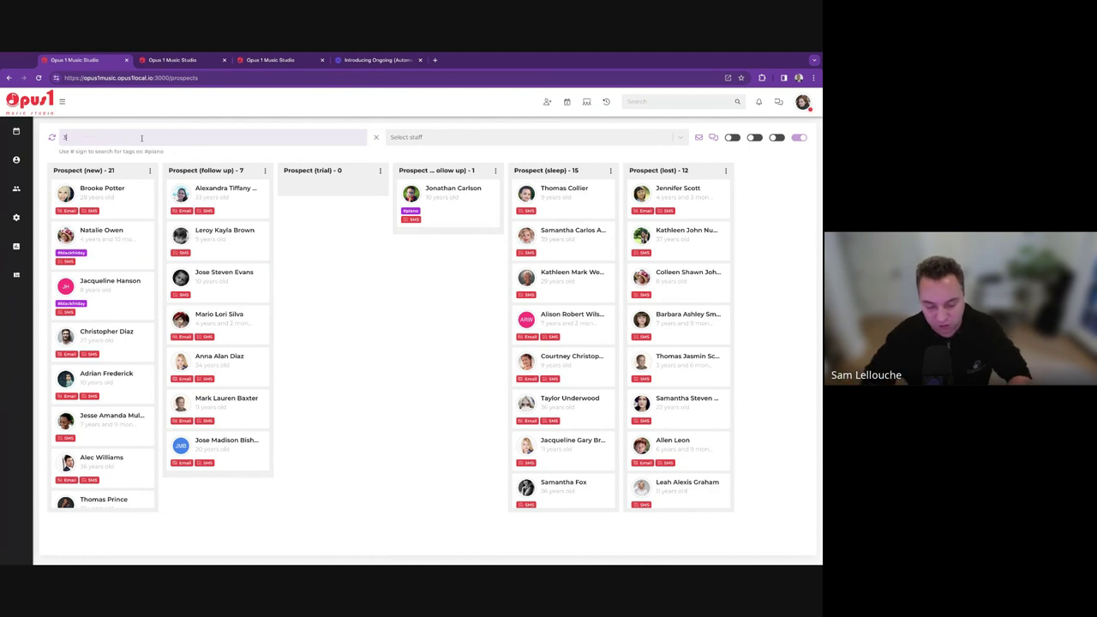
key(BackSpace)
key(BackSpace)
key(BackSpace)
key(BackSpace)
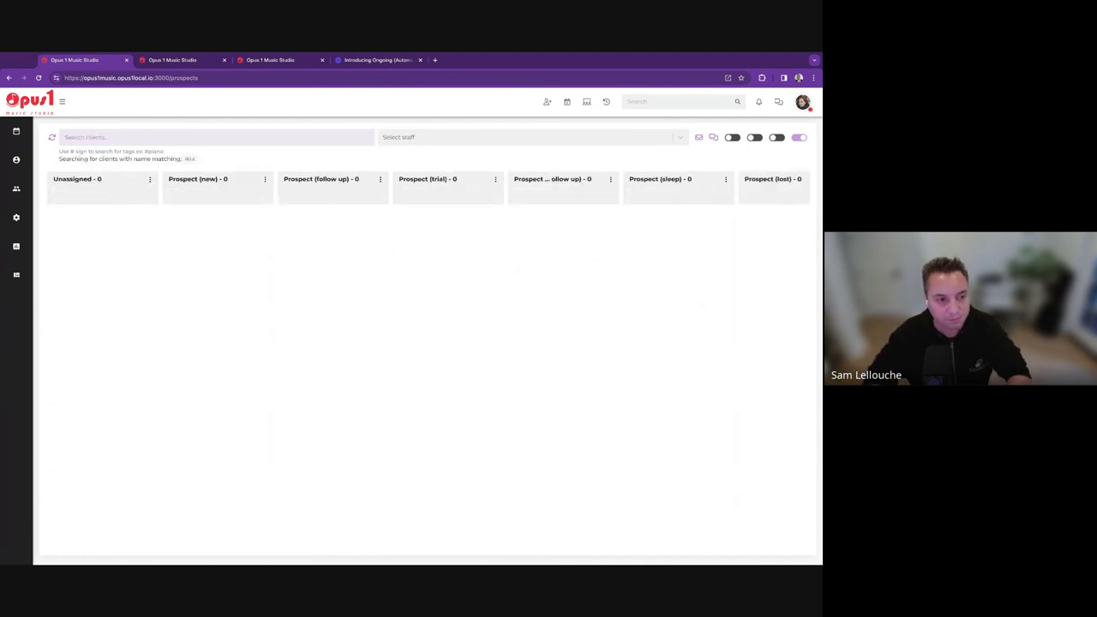
text(#blackfriday)
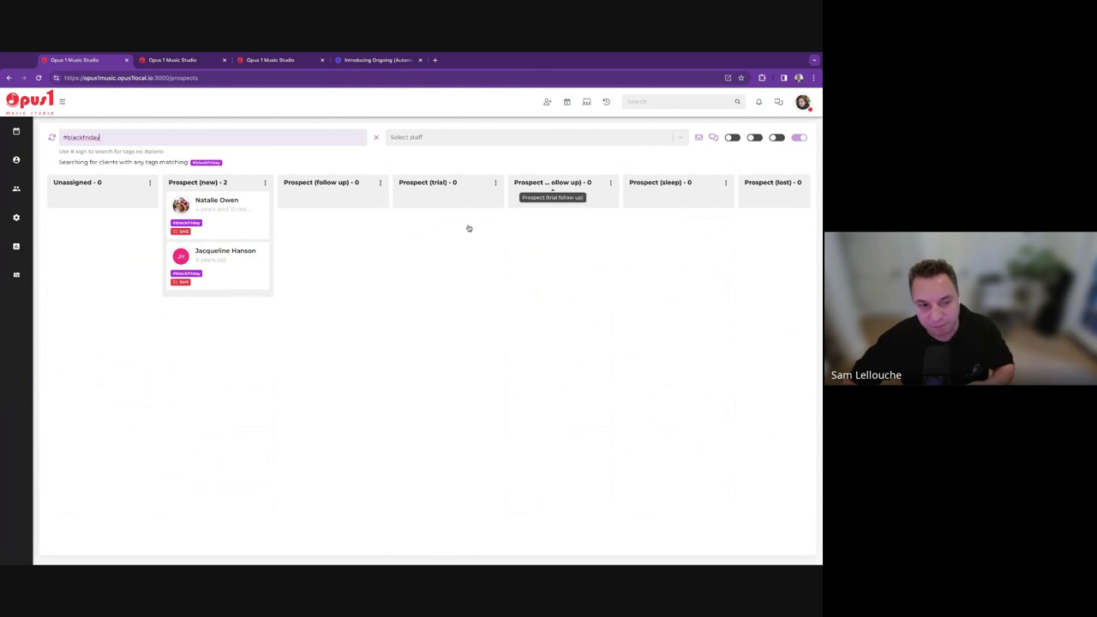
click(376, 138)
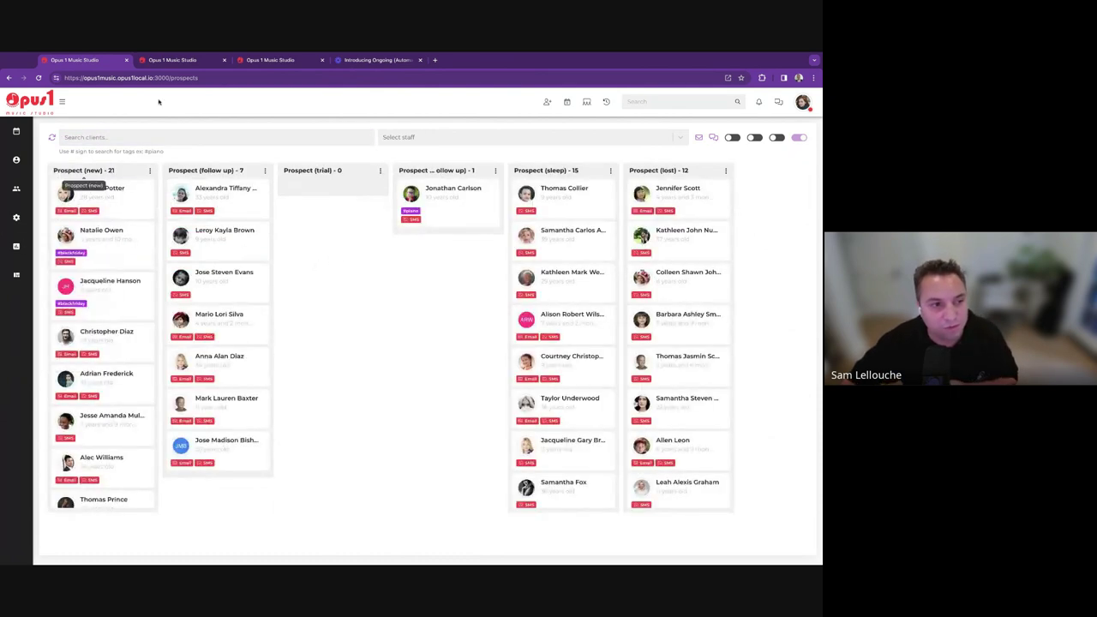
click(176, 62)
Open Settings > Campaigns and edit the Prospect New - sequence campaign.
mouse_move(16, 216)
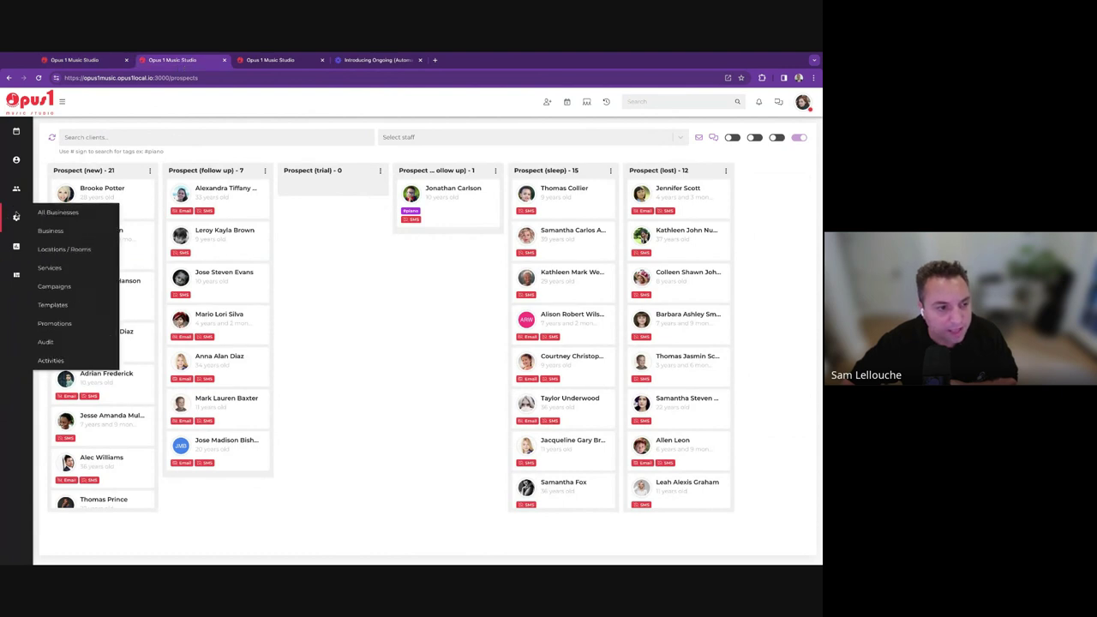
click(68, 284)
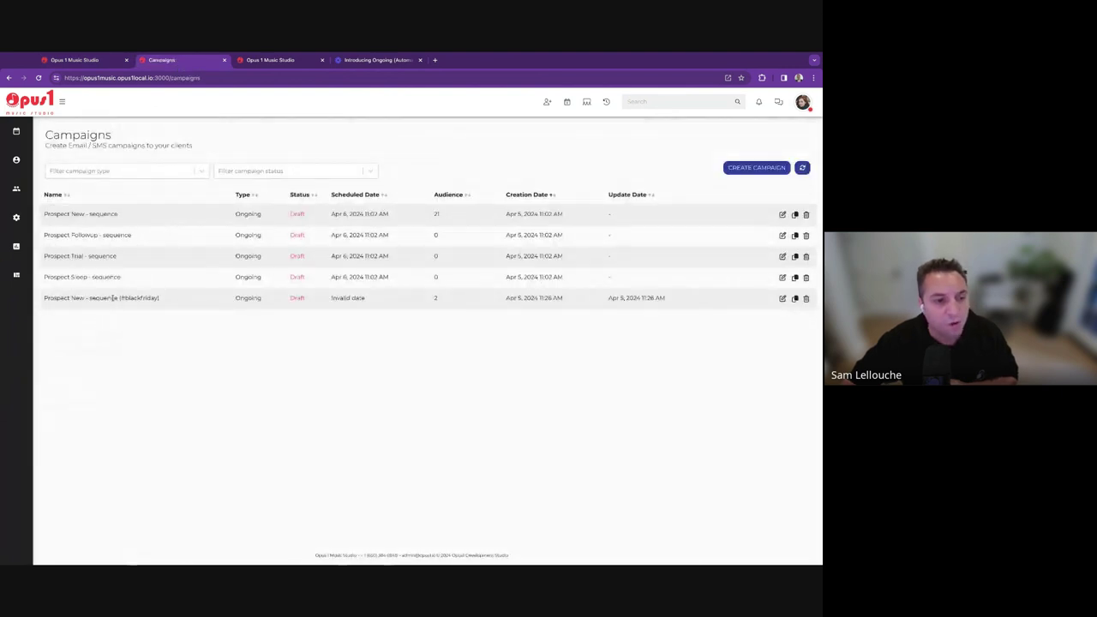
triple_click(141, 298)
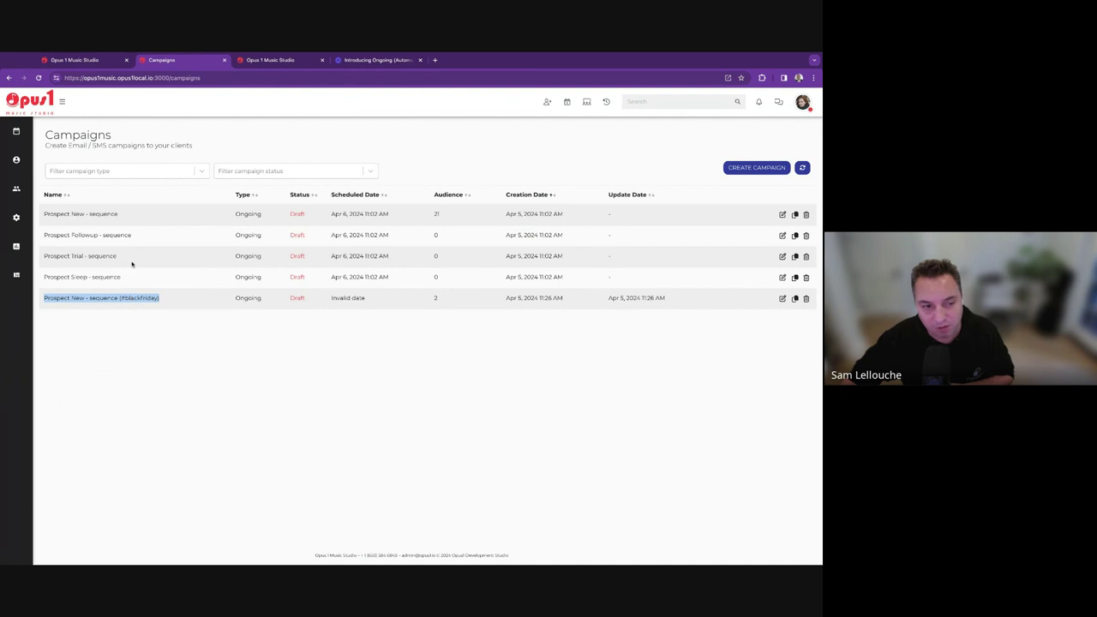
click(131, 299)
triple_click(104, 215)
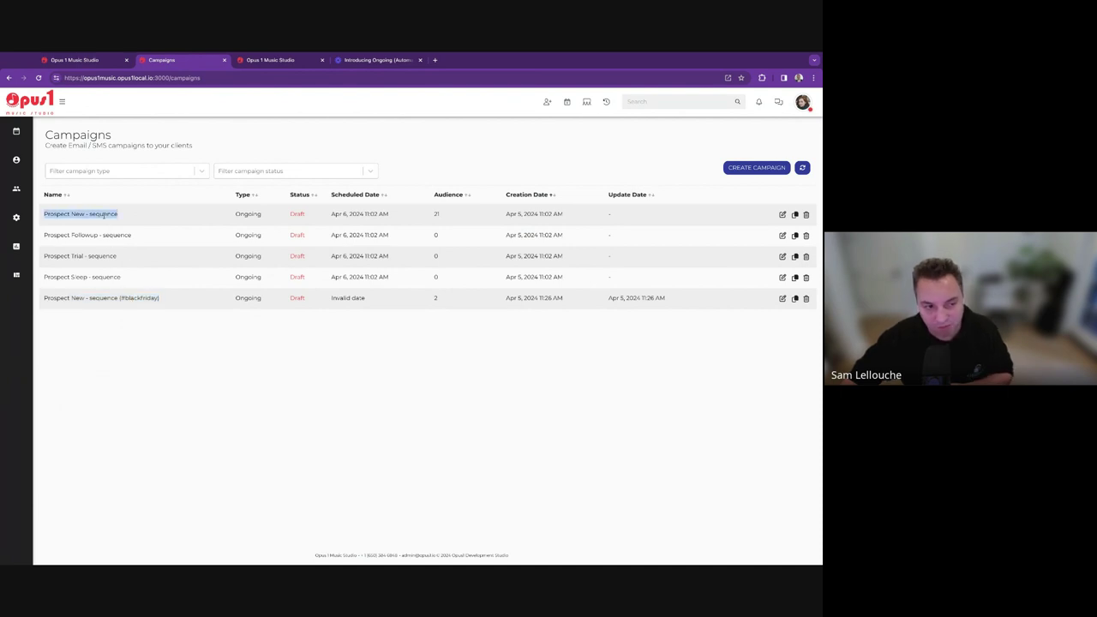
double_click(56, 298)
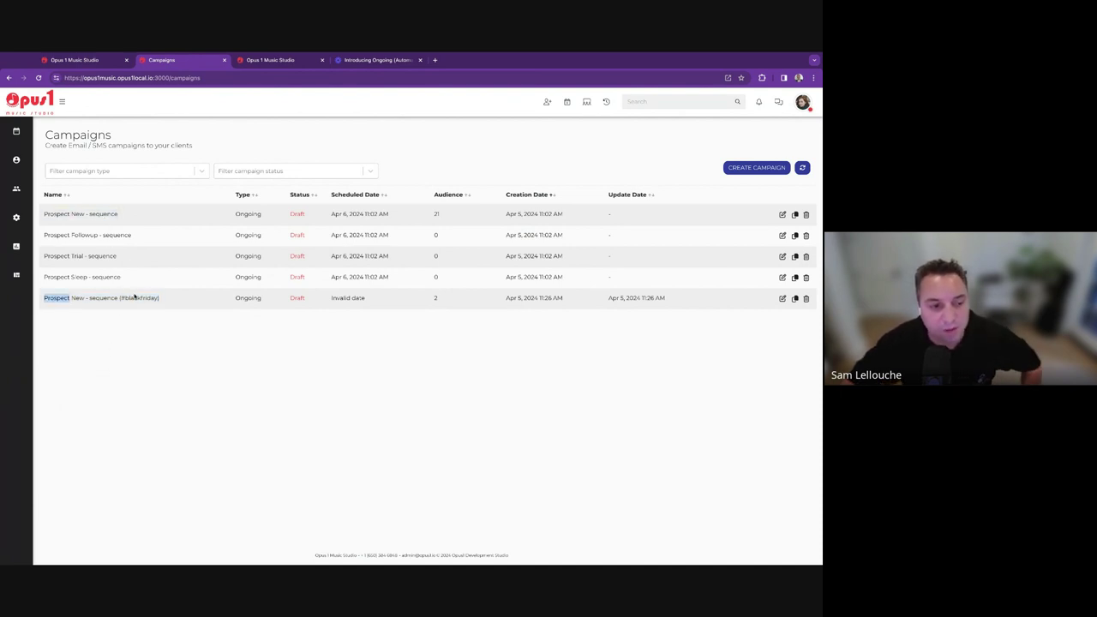
click(272, 424)
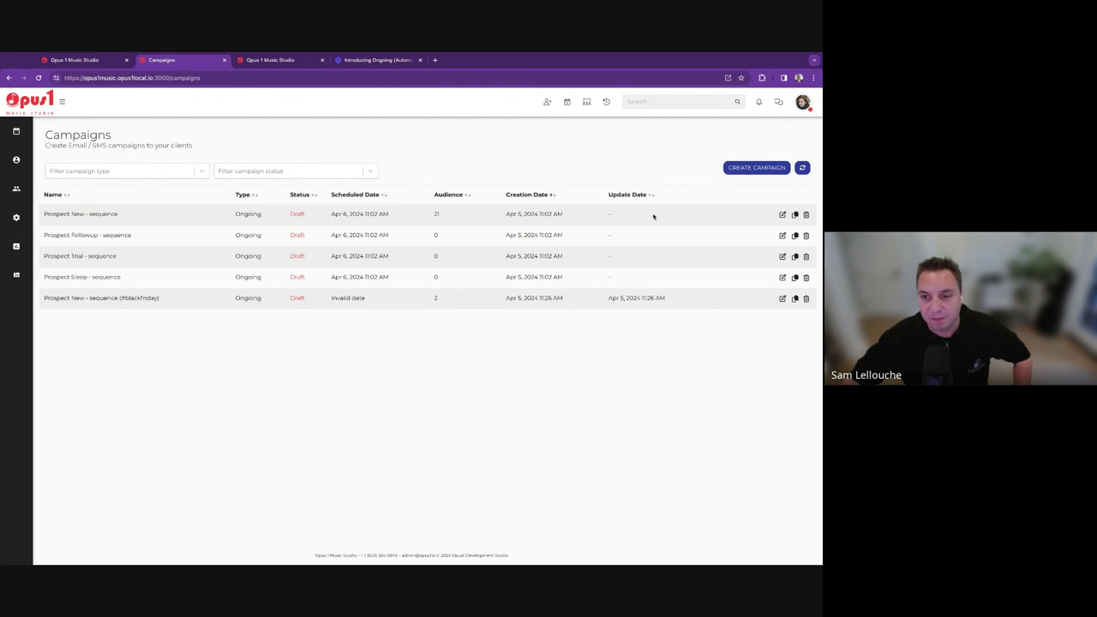
click(782, 215)
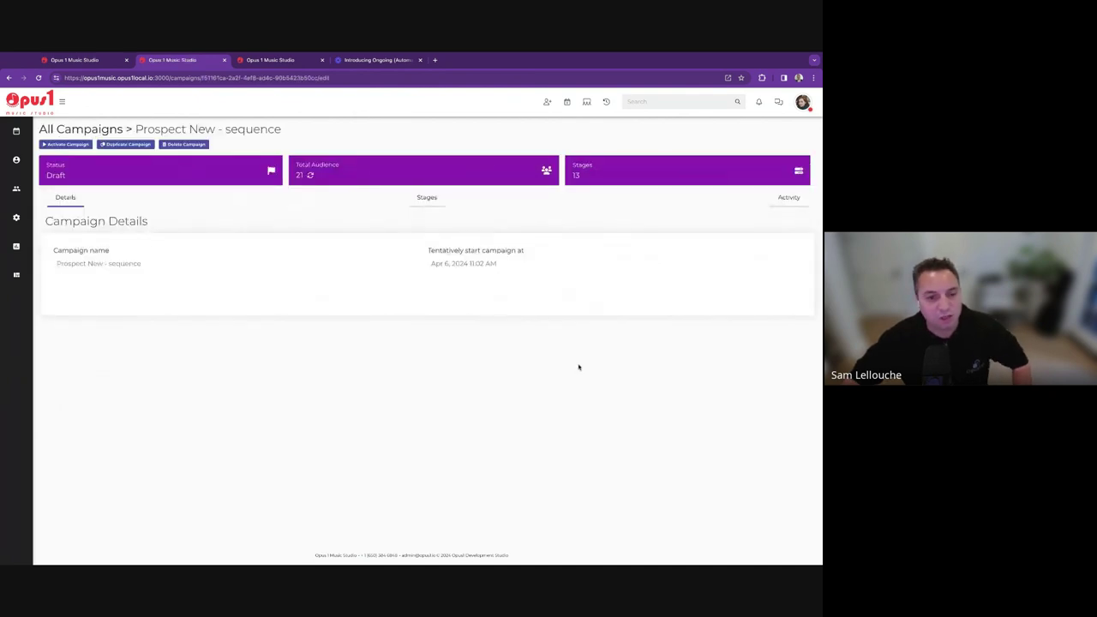
Show the campaign's stages and collapse the Welcome email and SMS follow up 1 previews.
click(434, 200)
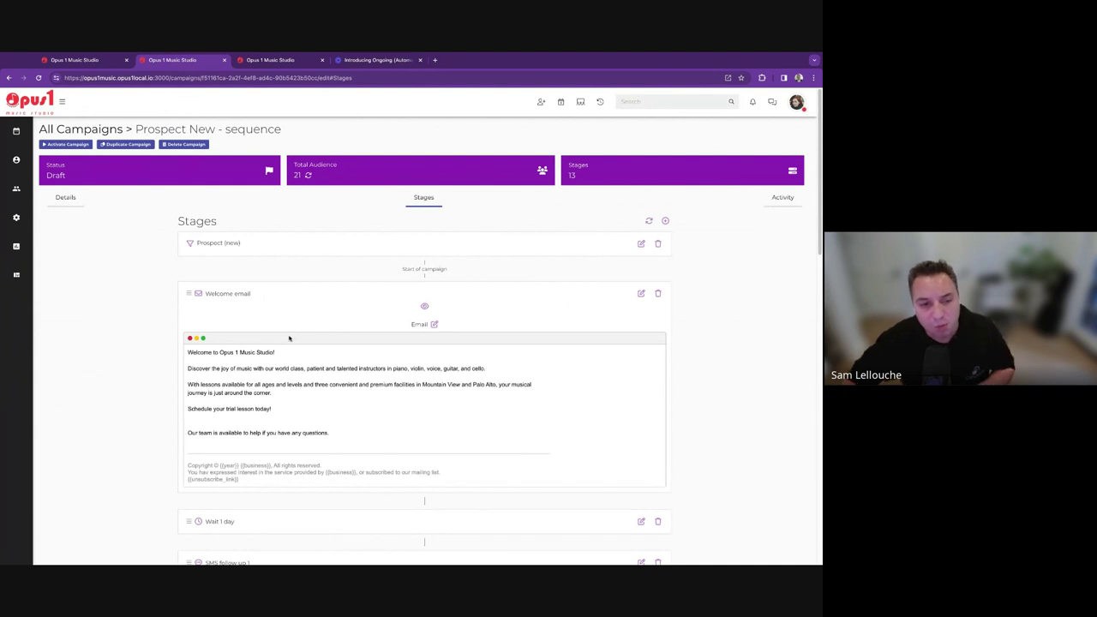
click(424, 306)
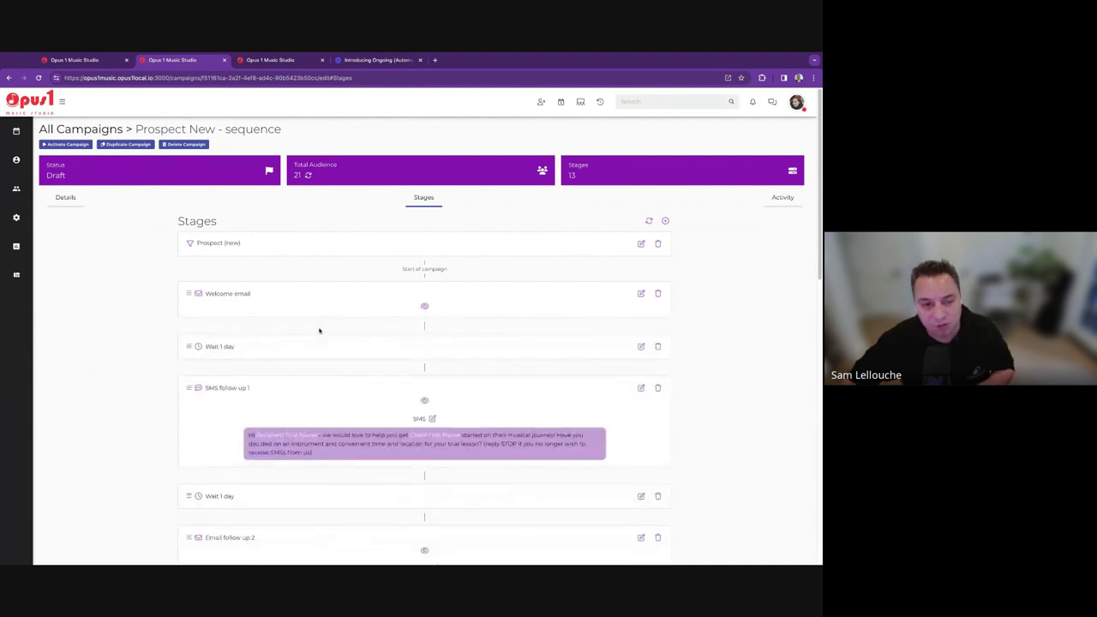
click(424, 400)
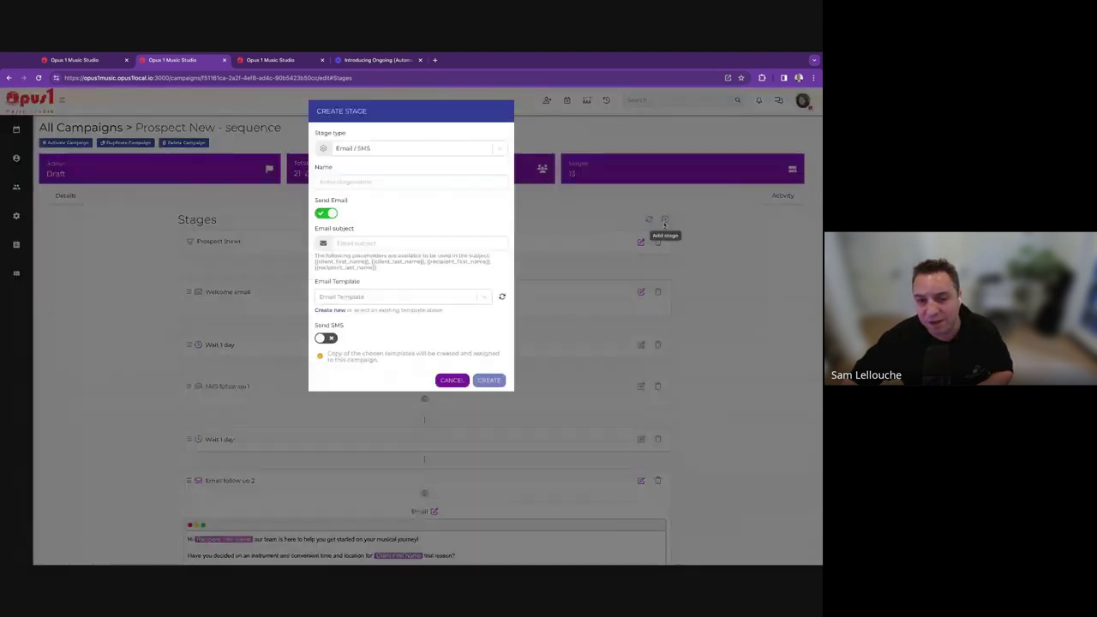
Add a new stage named 'Welcome Email 1' with SMS sending enabled.
click(665, 222)
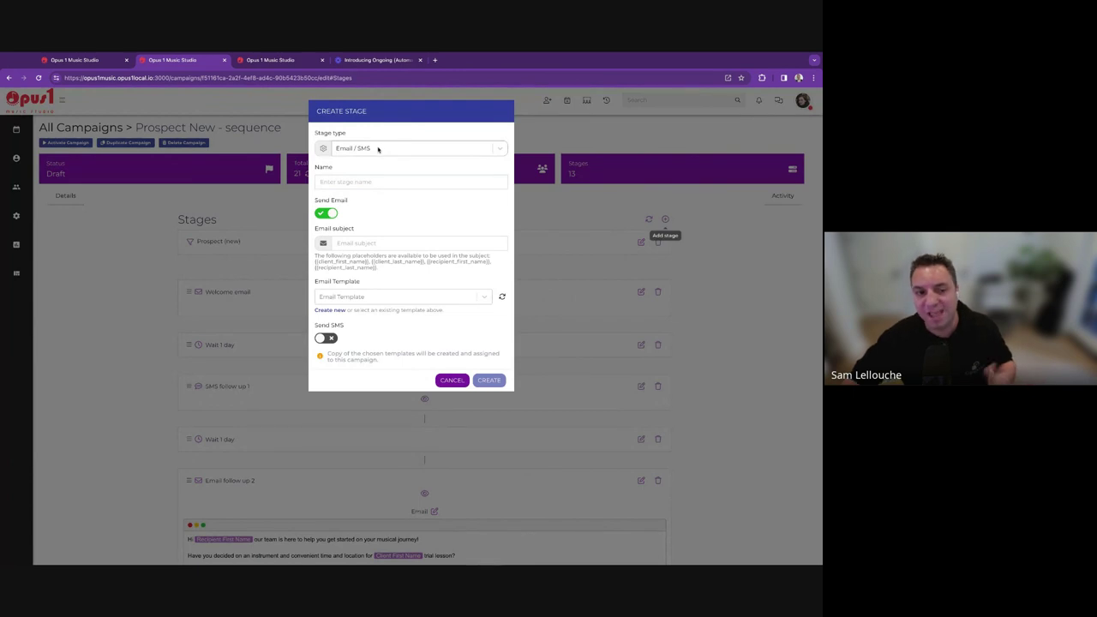
click(365, 181)
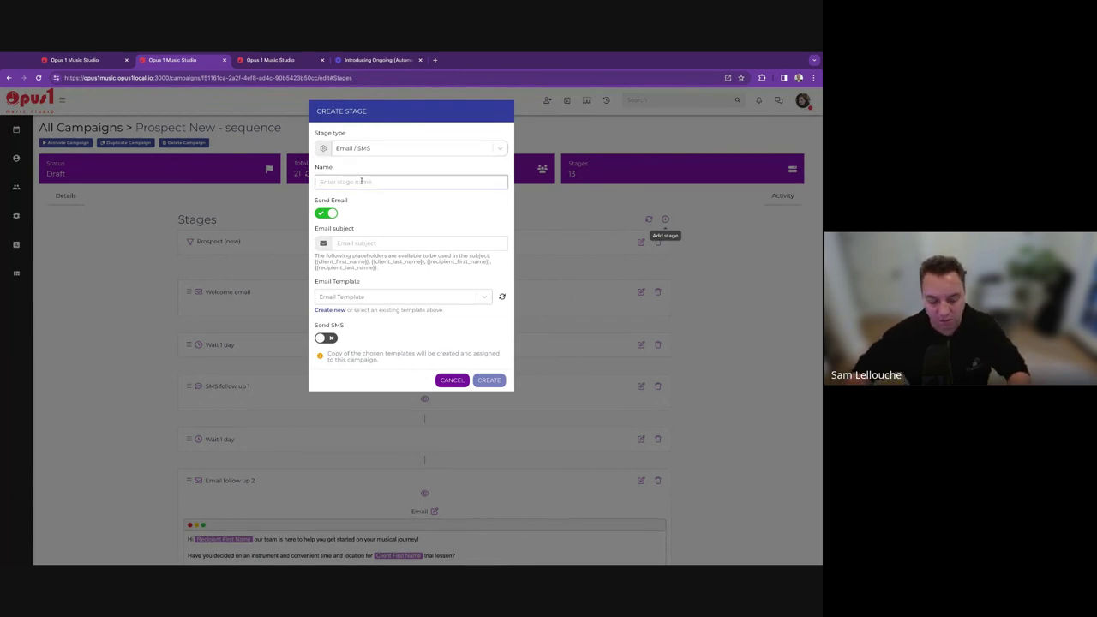
text(Welcome Email)
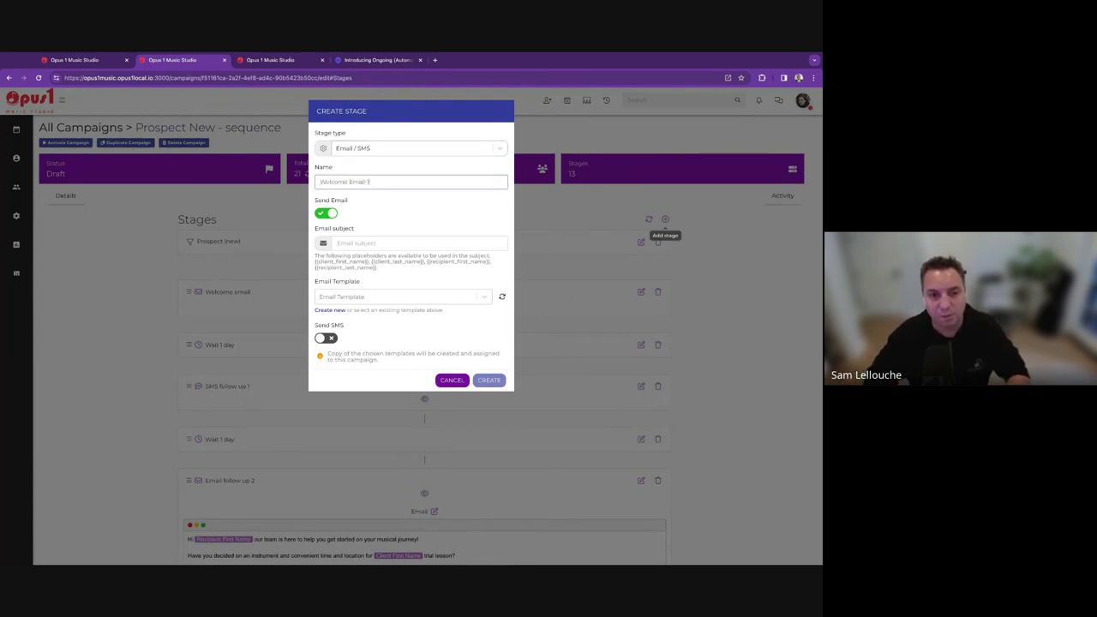
text( 1)
click(325, 337)
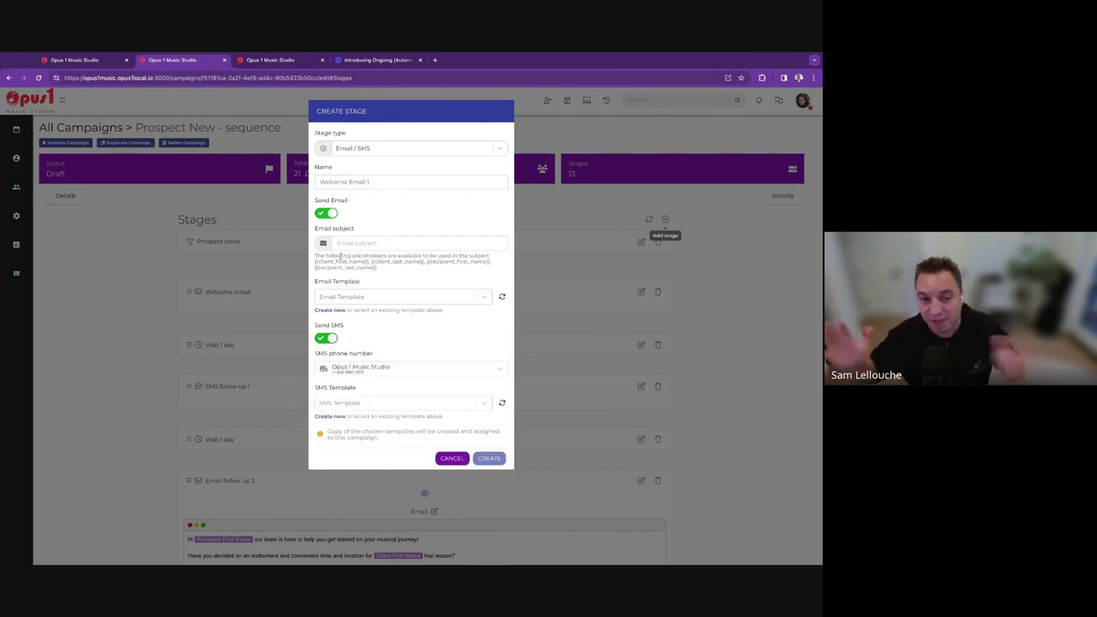
click(326, 213)
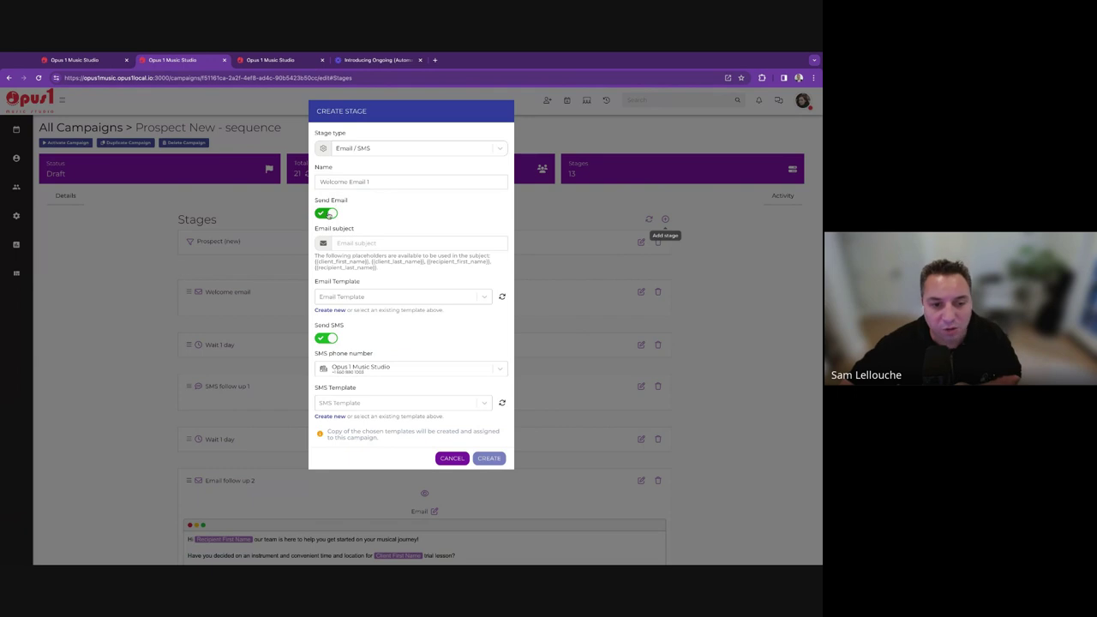
click(328, 241)
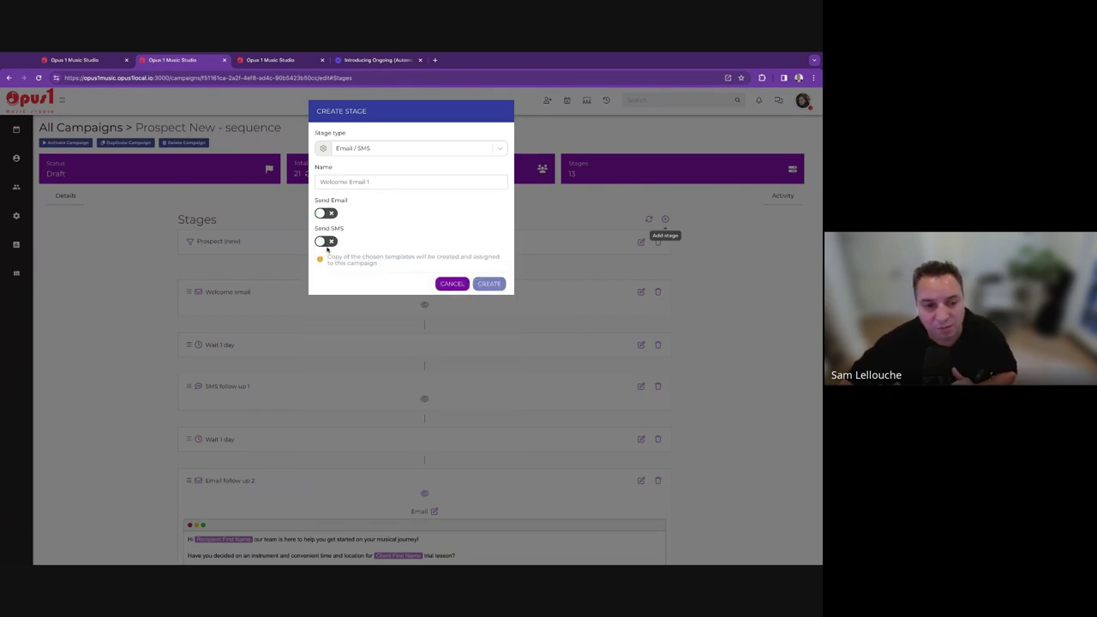
click(328, 241)
Keep Opus 1 Music Studio as SMS sender, browse SMS templates, and re-enable email.
click(361, 274)
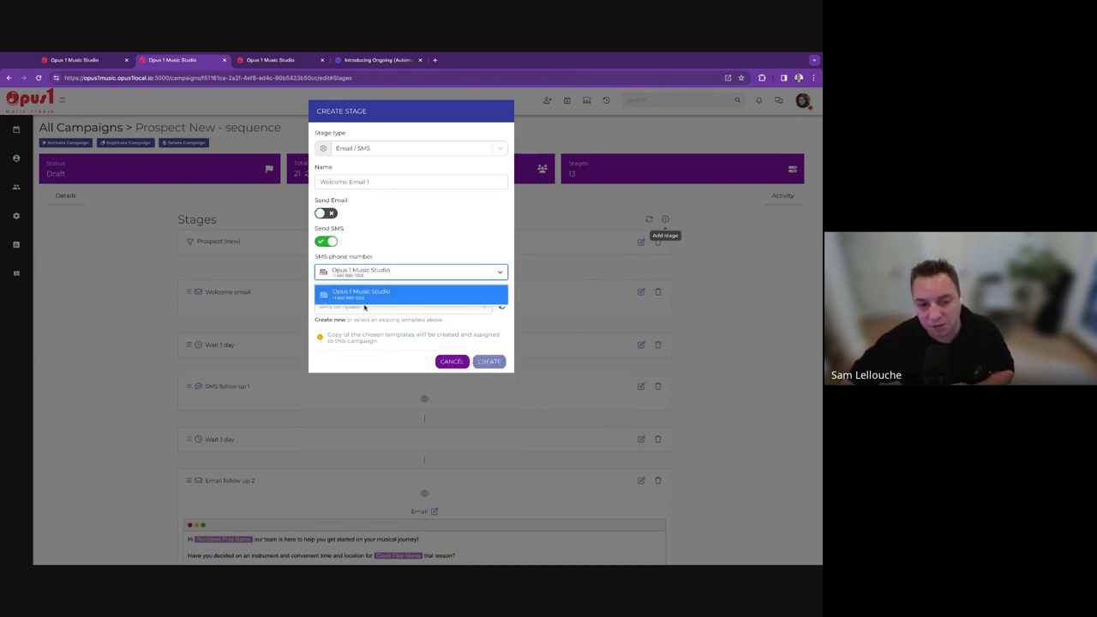
click(366, 296)
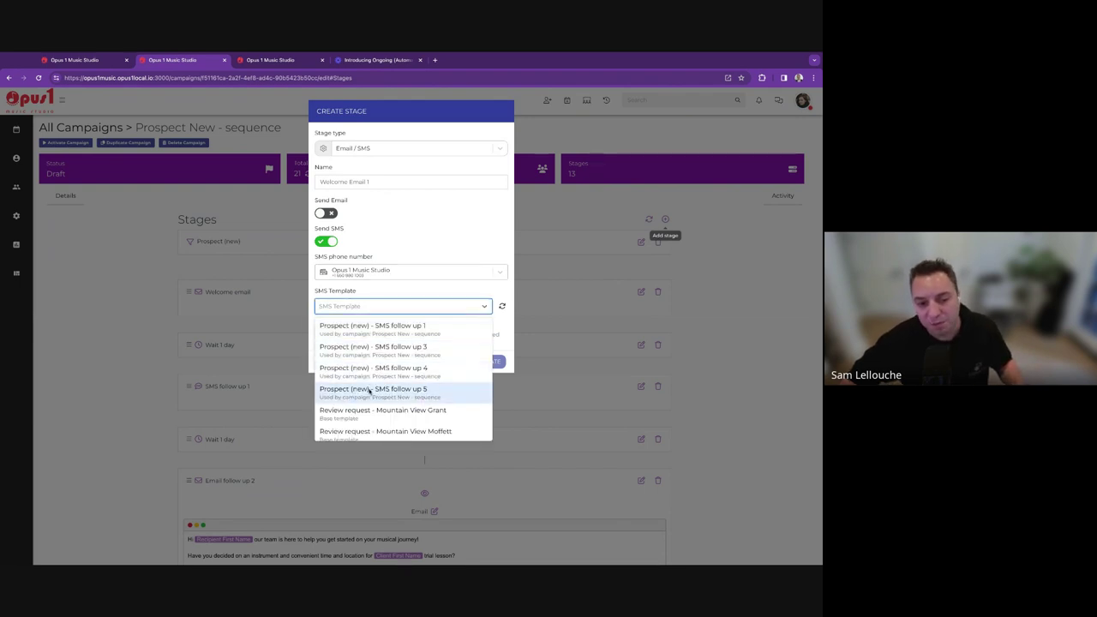
scroll(383, 408, down, 1)
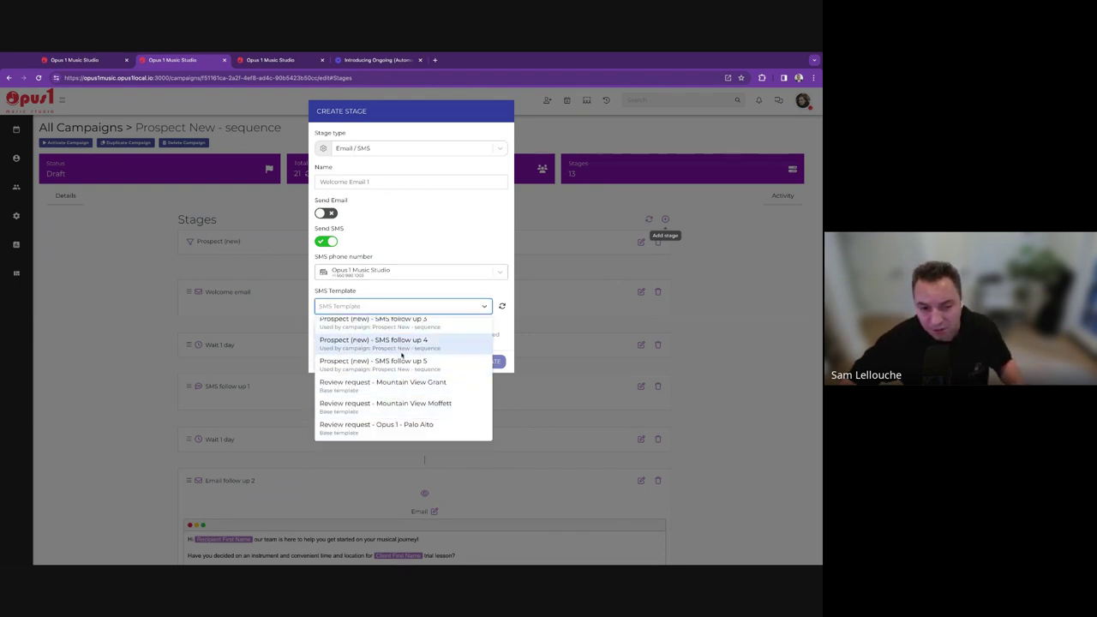
scroll(399, 381, up, 2)
click(415, 258)
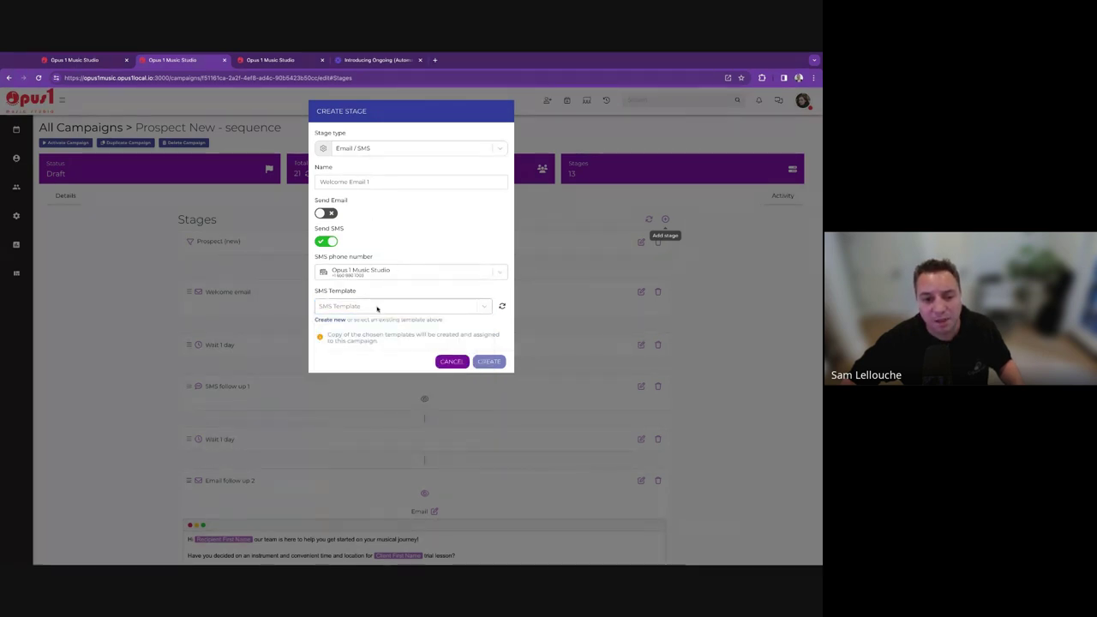
click(326, 213)
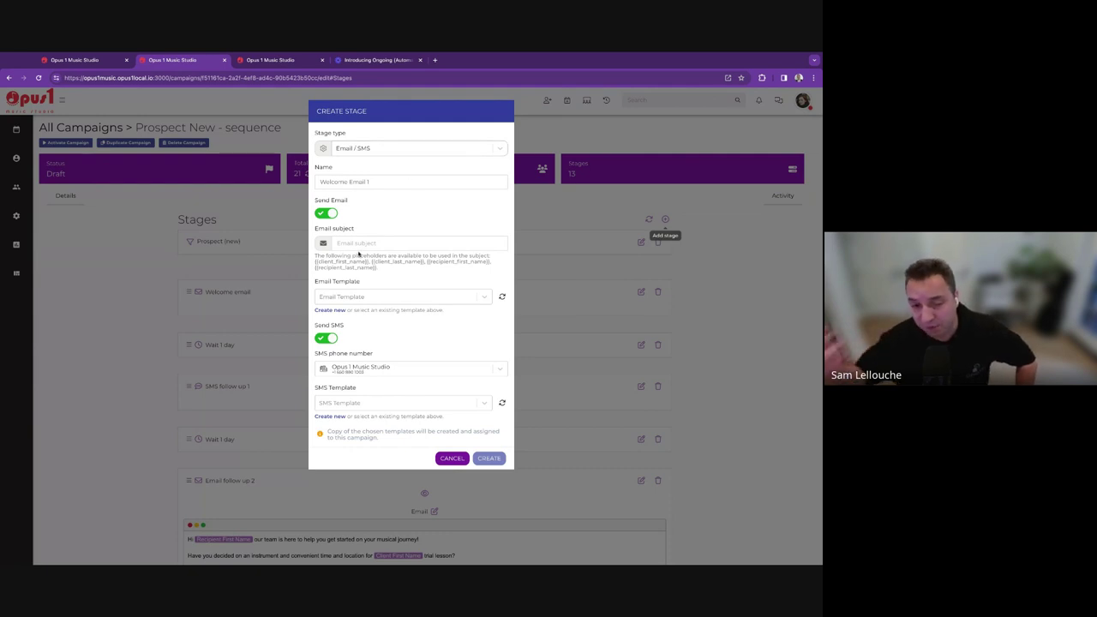
Switch the unfinished stage to Delay, then cancel it without creating.
click(394, 151)
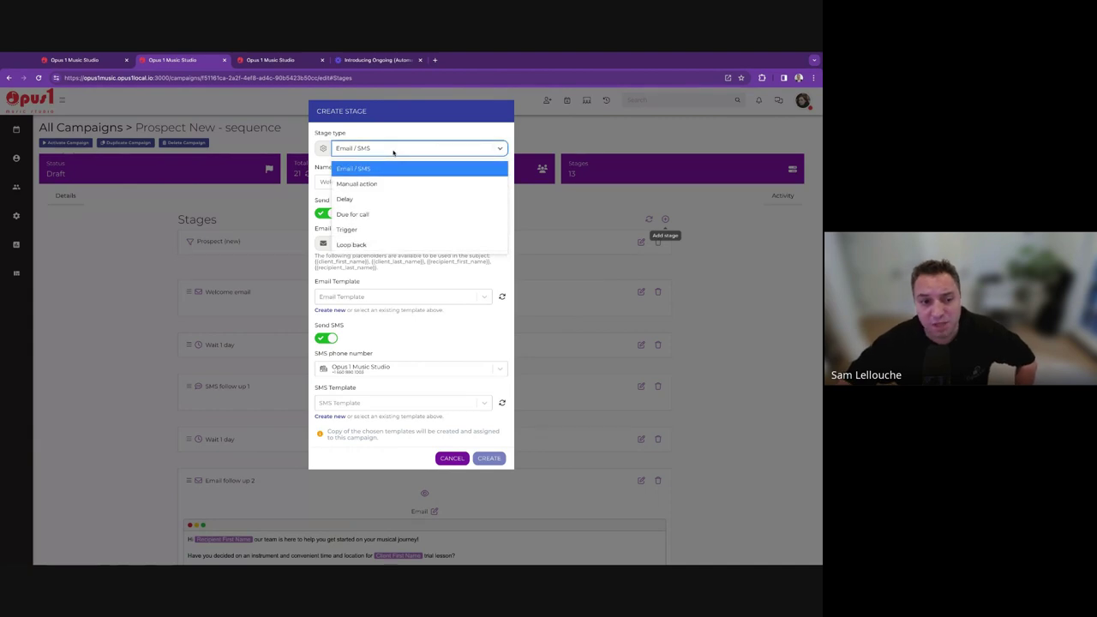
click(385, 200)
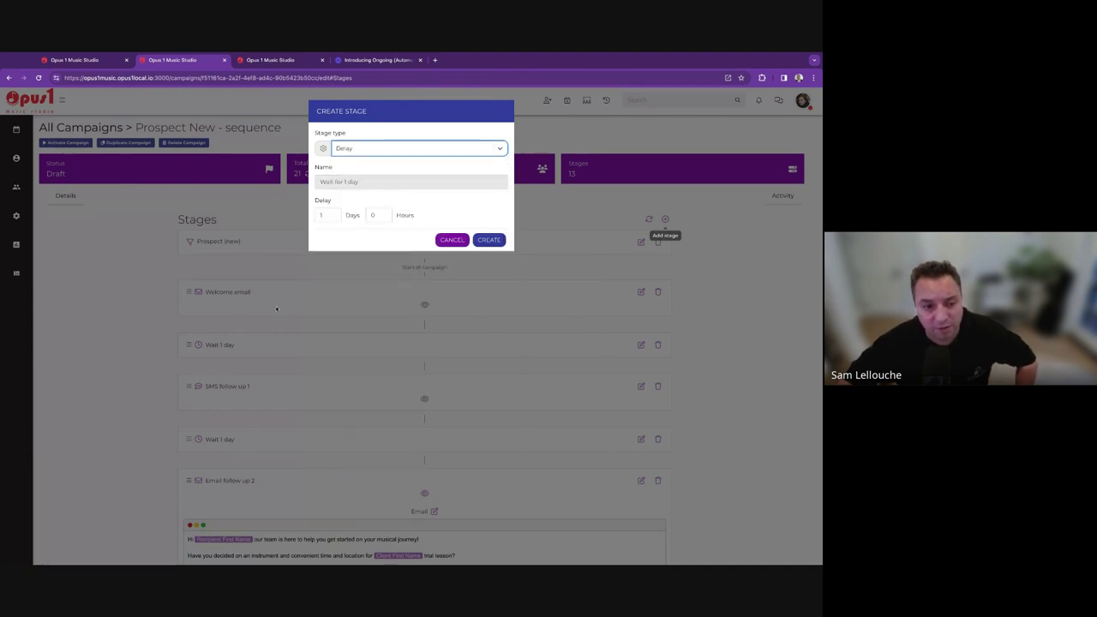
click(263, 268)
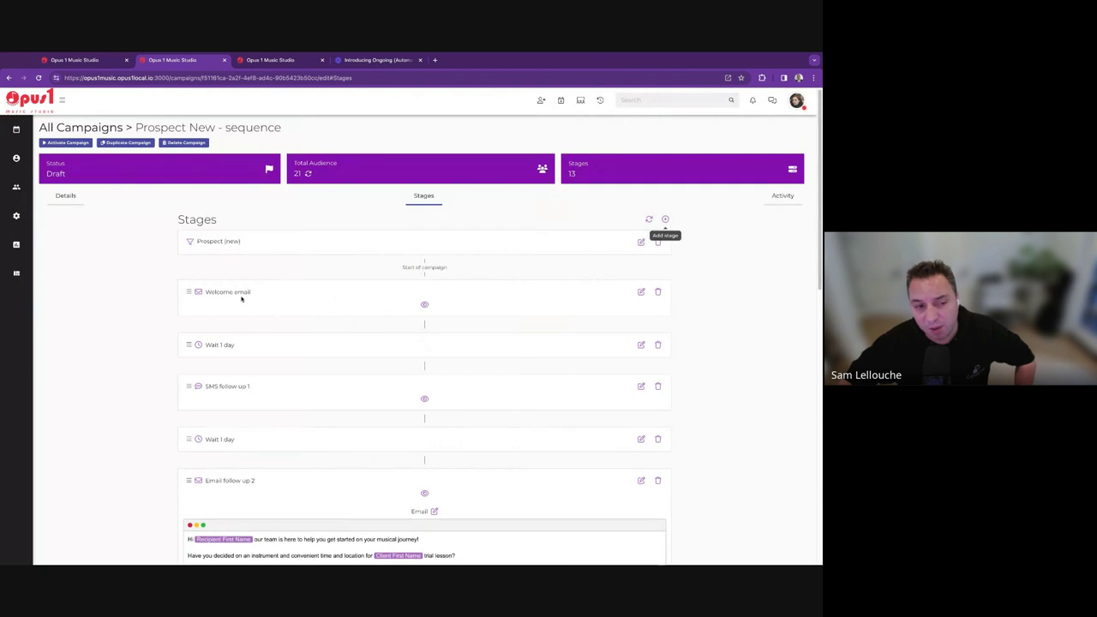
Review the opening stages: Welcome email, Wait 1 day, SMS follow up 1, Wait 1 day.
drag(251, 293, 208, 292)
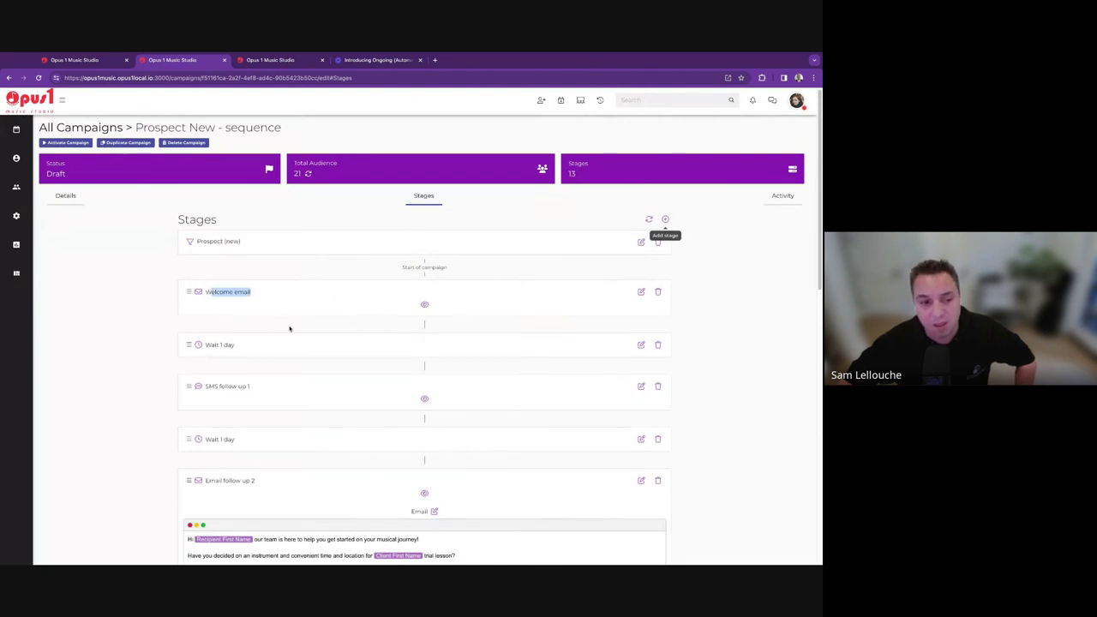
double_click(224, 347)
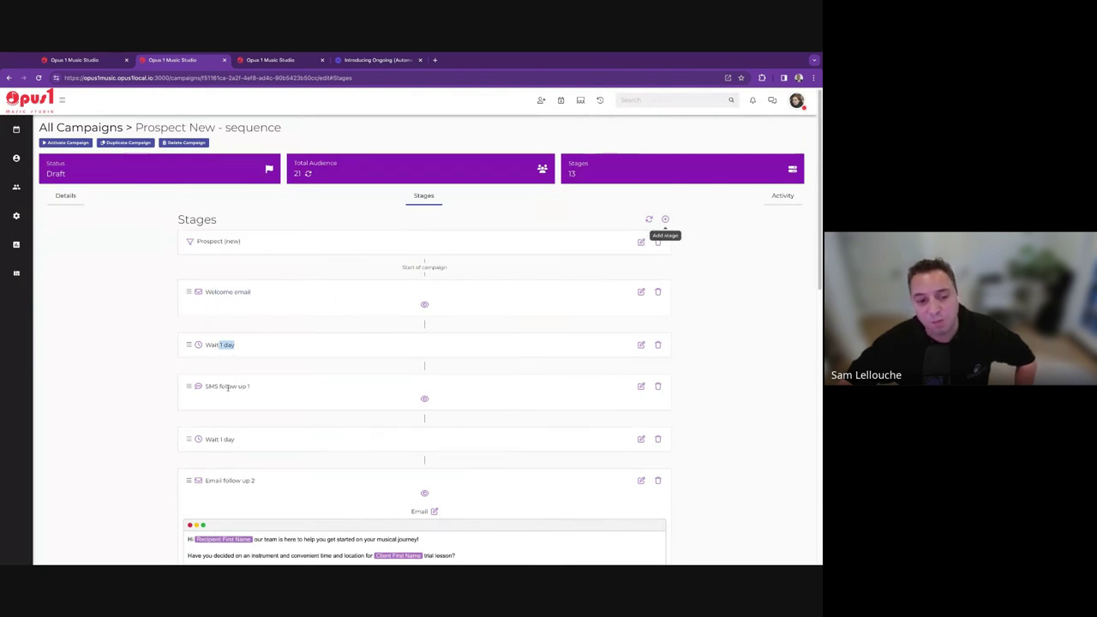
drag(248, 386, 228, 388)
drag(204, 438, 212, 438)
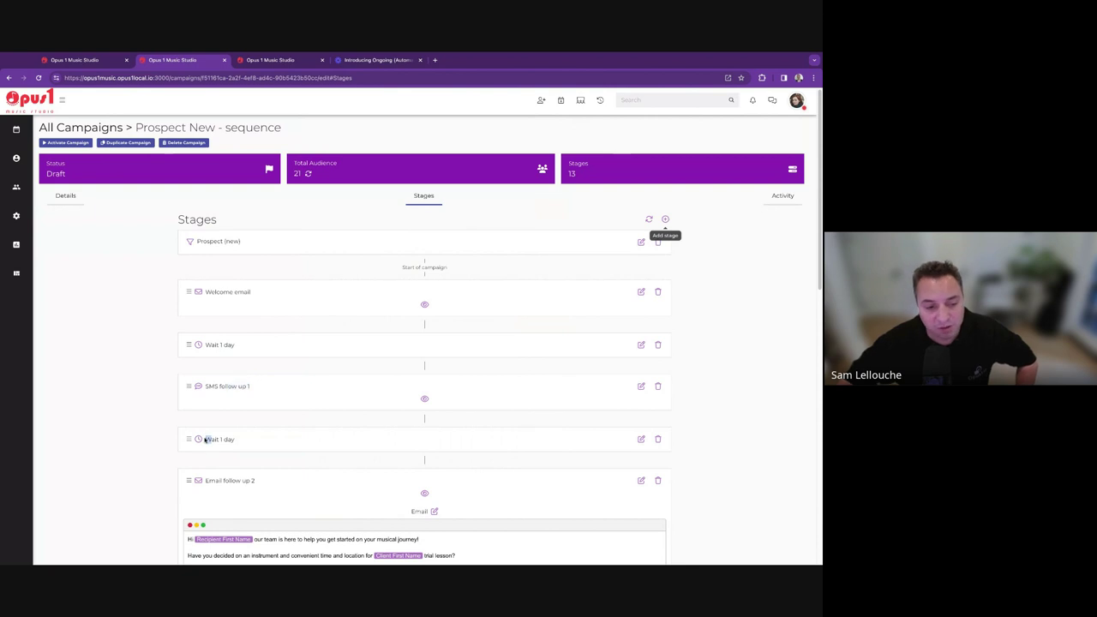
scroll(234, 454, down, 1)
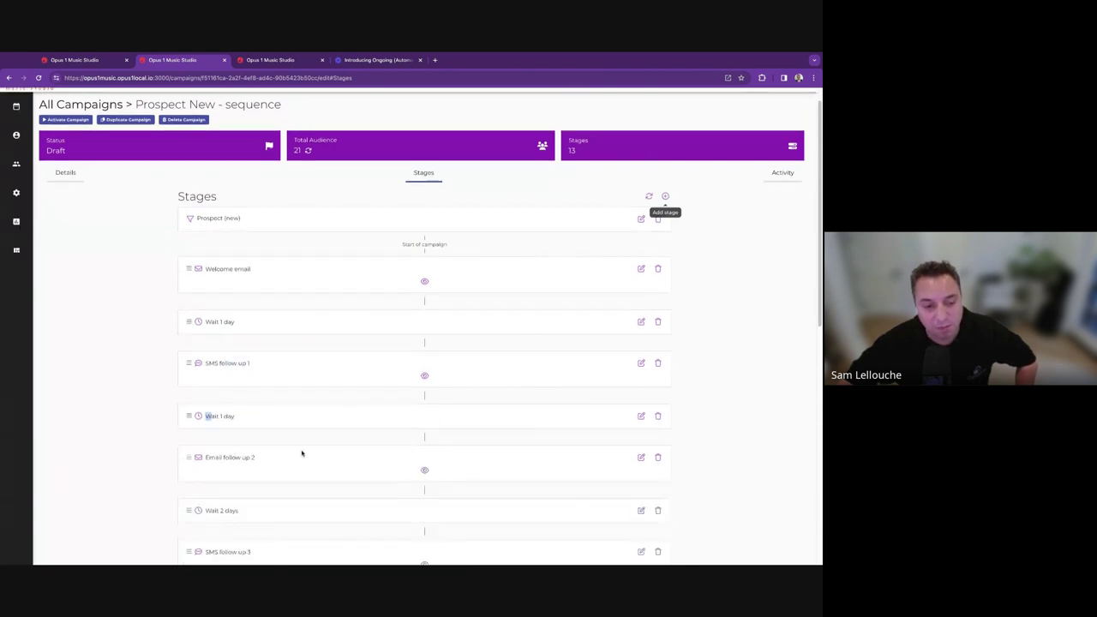
scroll(253, 457, down, 1)
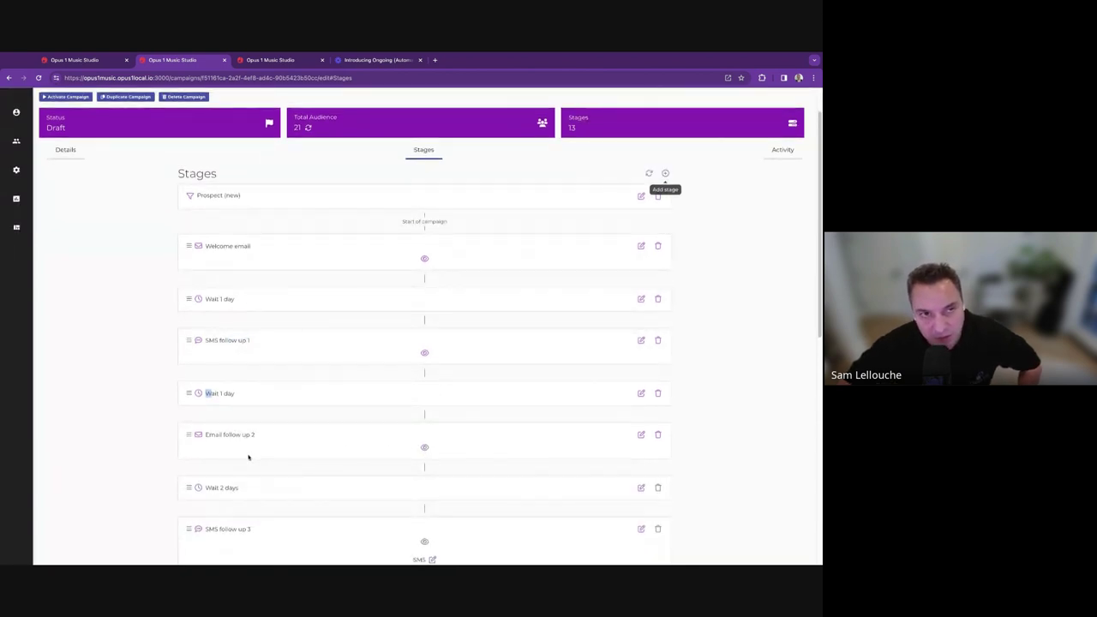
scroll(247, 454, down, 1)
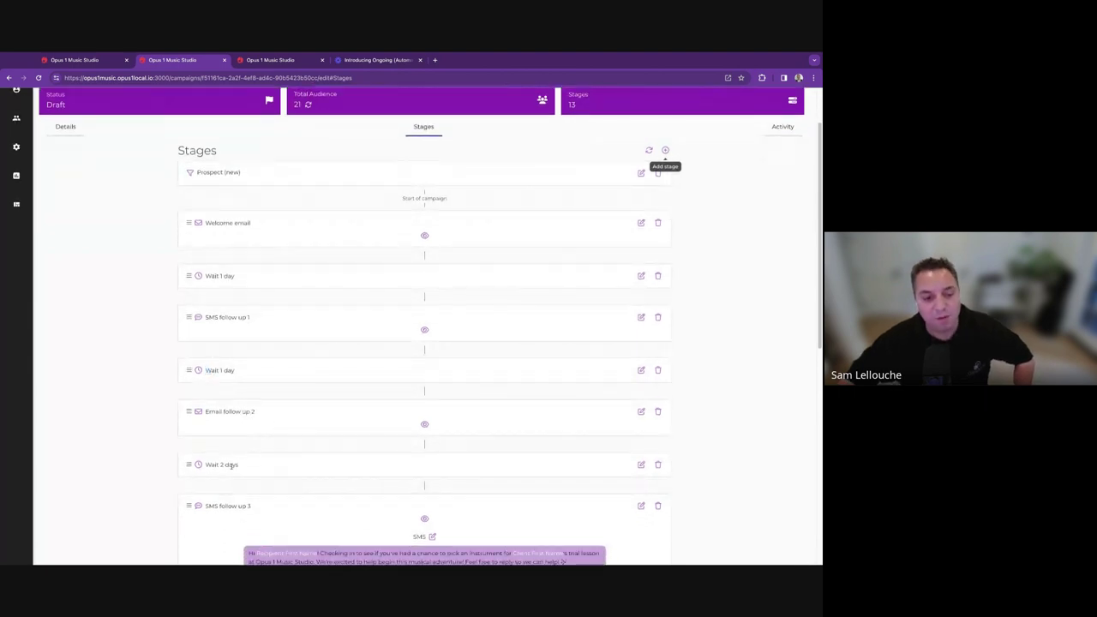
scroll(265, 470, down, 7)
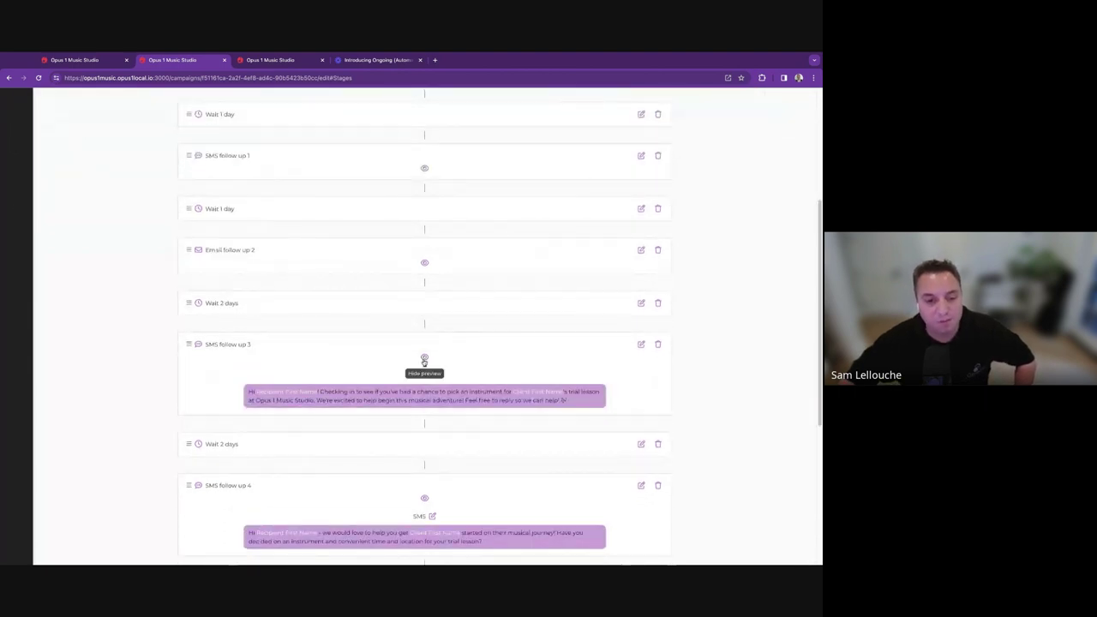
Hide the message previews of SMS follow ups 3, 4 and 5.
click(424, 360)
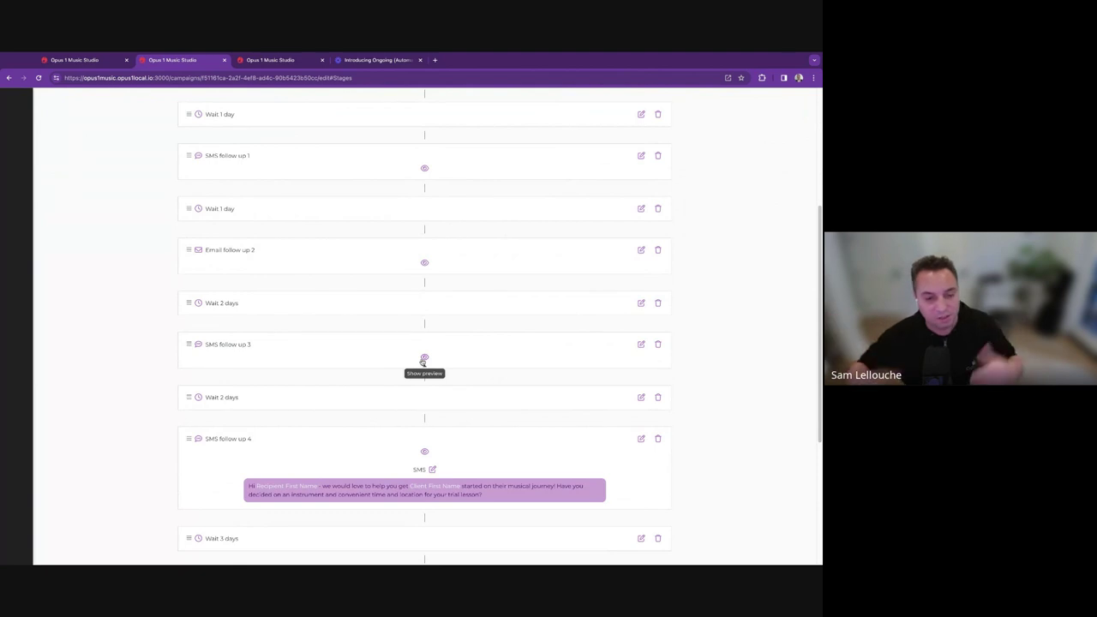
click(423, 452)
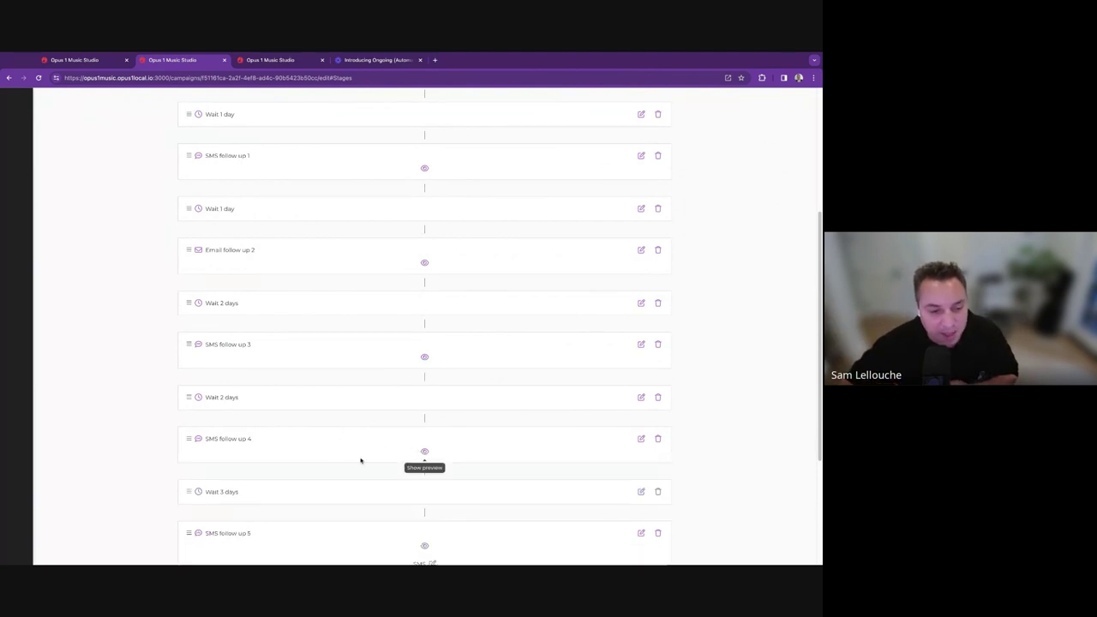
scroll(360, 460, down, 8)
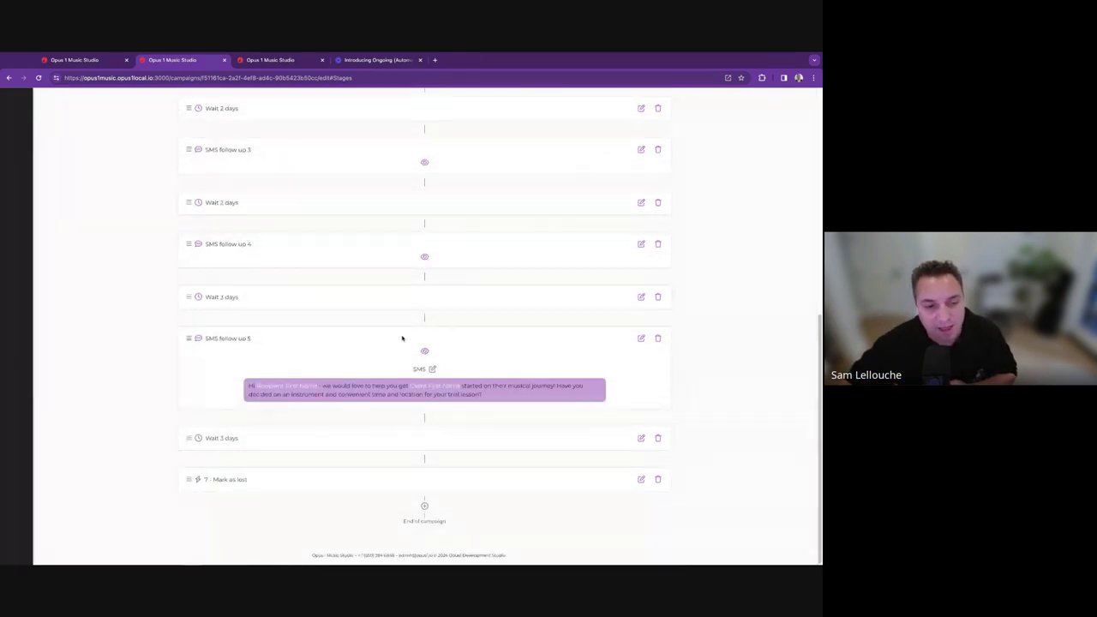
click(425, 350)
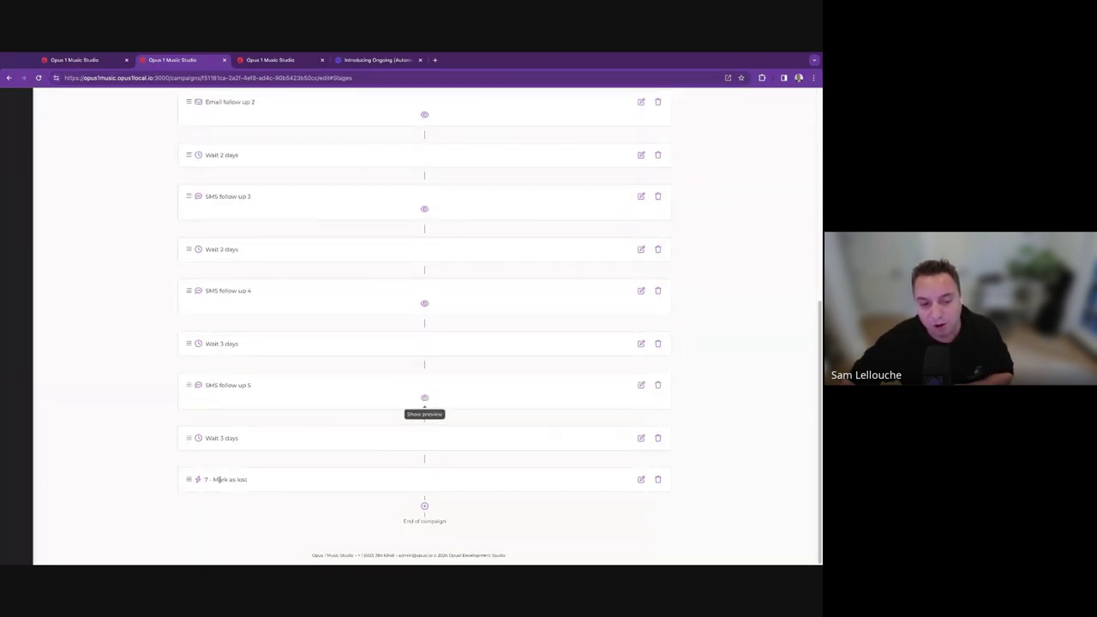
triple_click(217, 479)
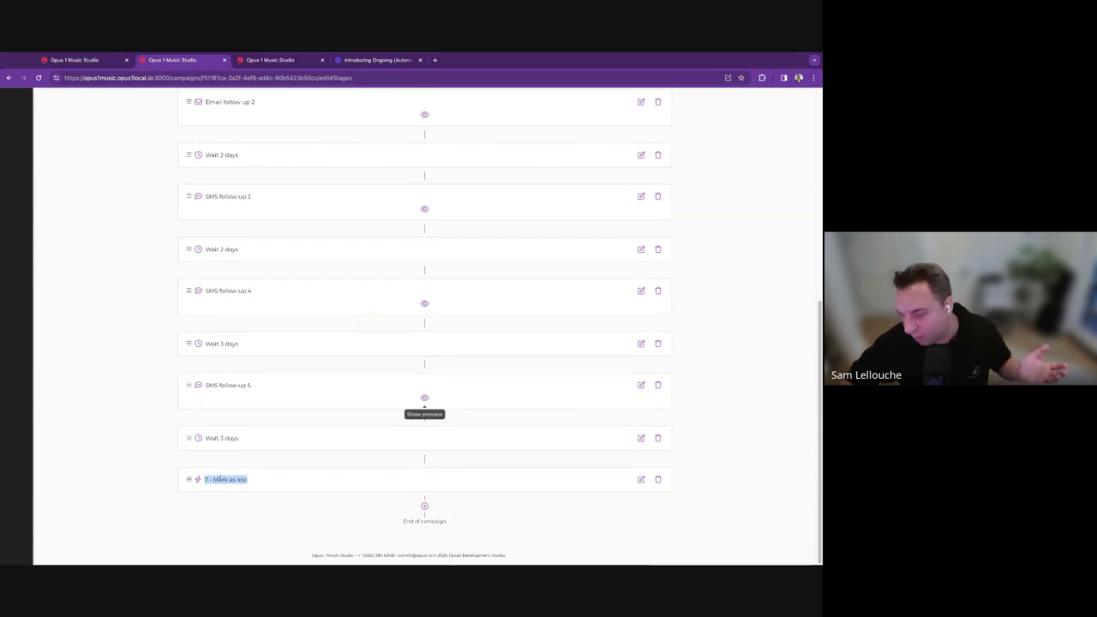
click(242, 539)
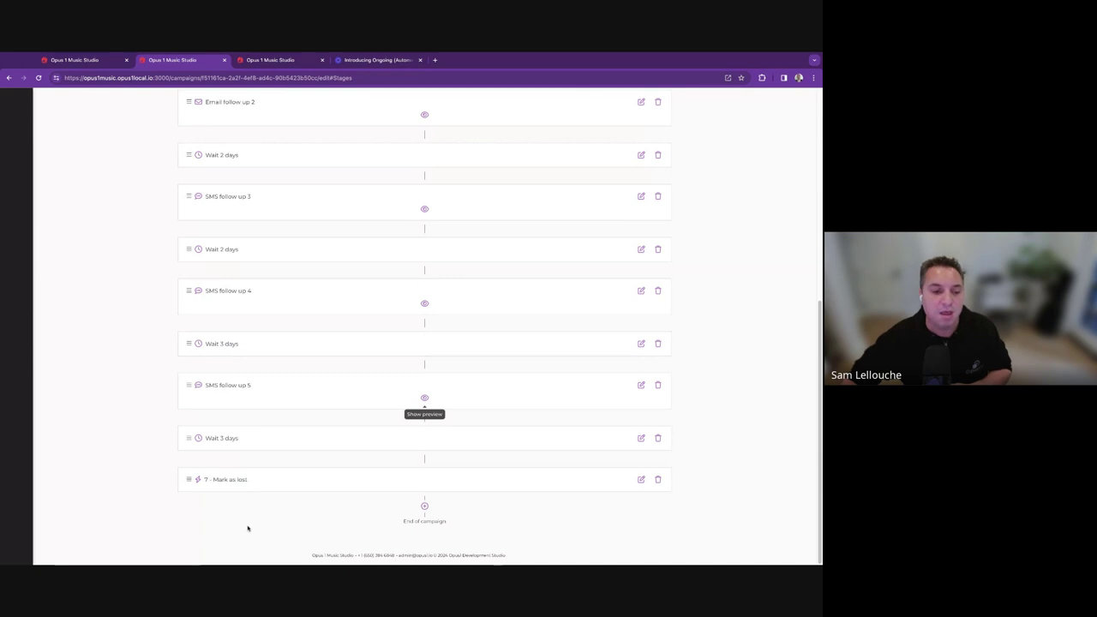
scroll(500, 339, up, 5)
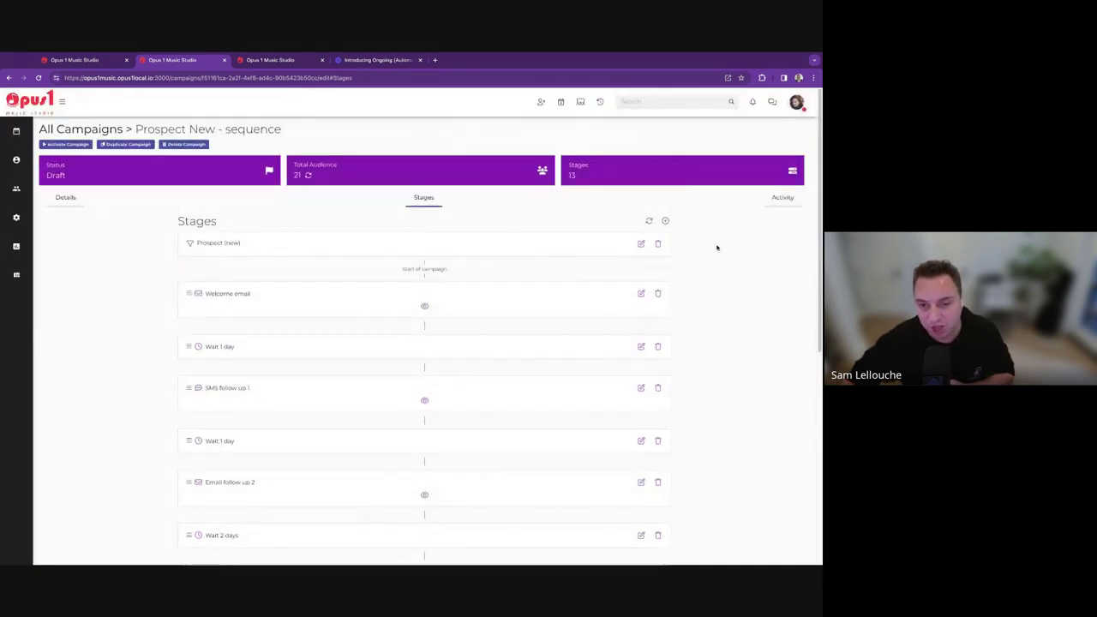
Create a new stage with stage type Due for call.
click(666, 222)
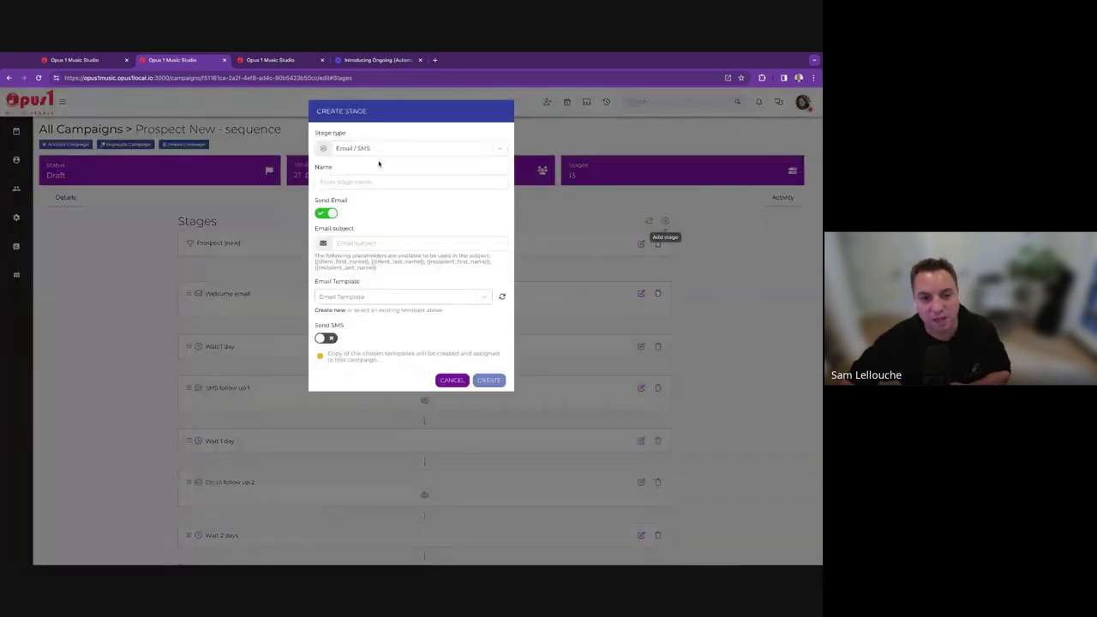
click(377, 150)
click(370, 198)
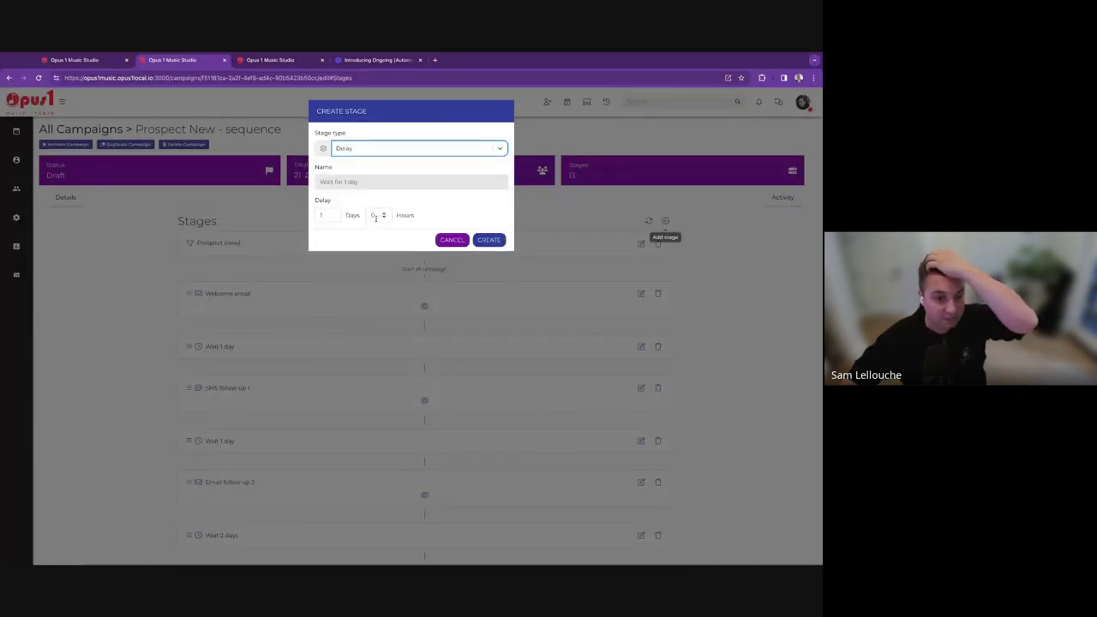
click(406, 152)
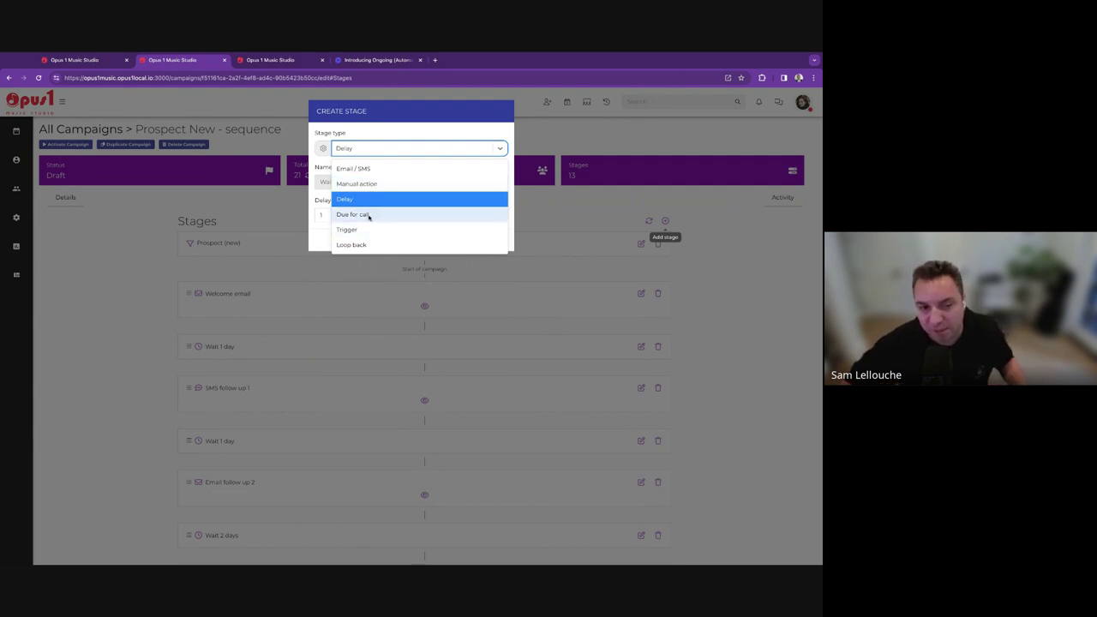
click(368, 215)
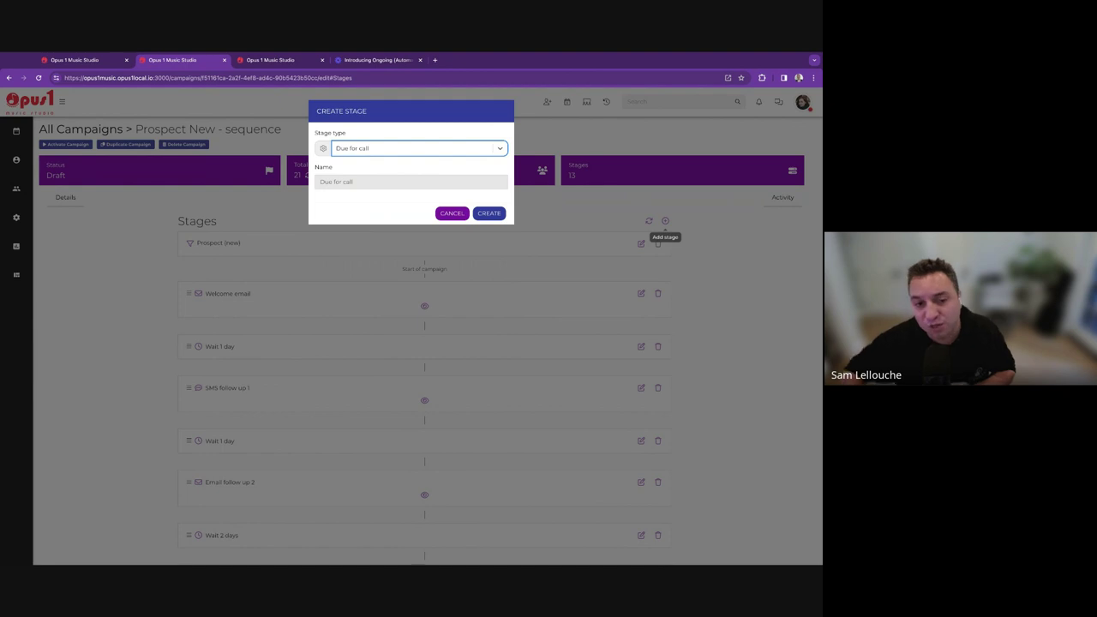
click(490, 214)
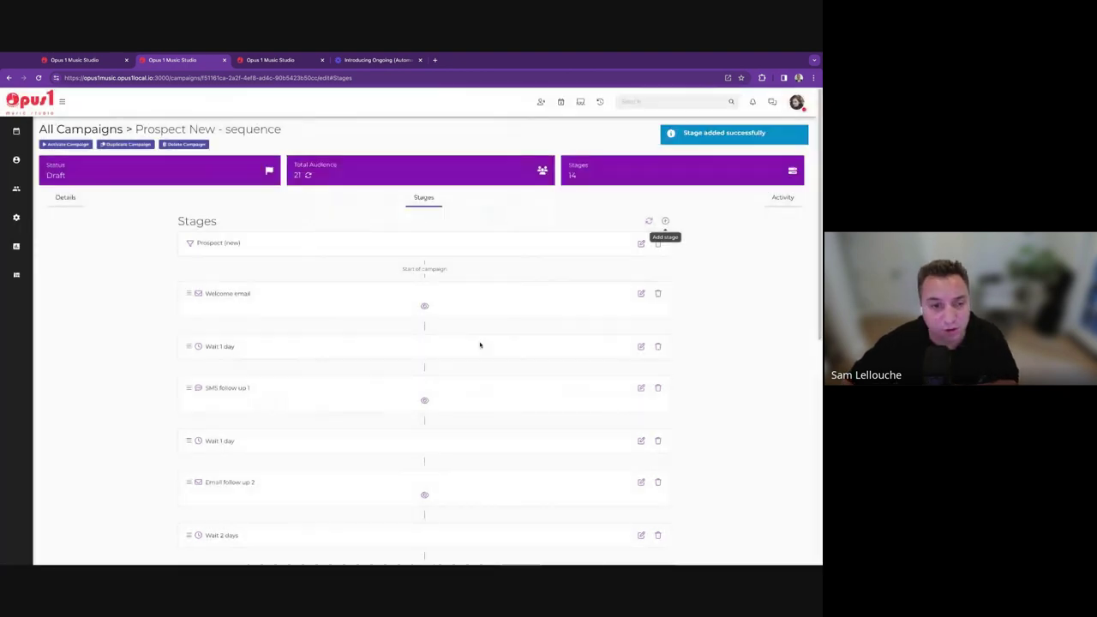
Drag the Due for call stage up to just before Email follow up 2.
scroll(480, 345, down, 5)
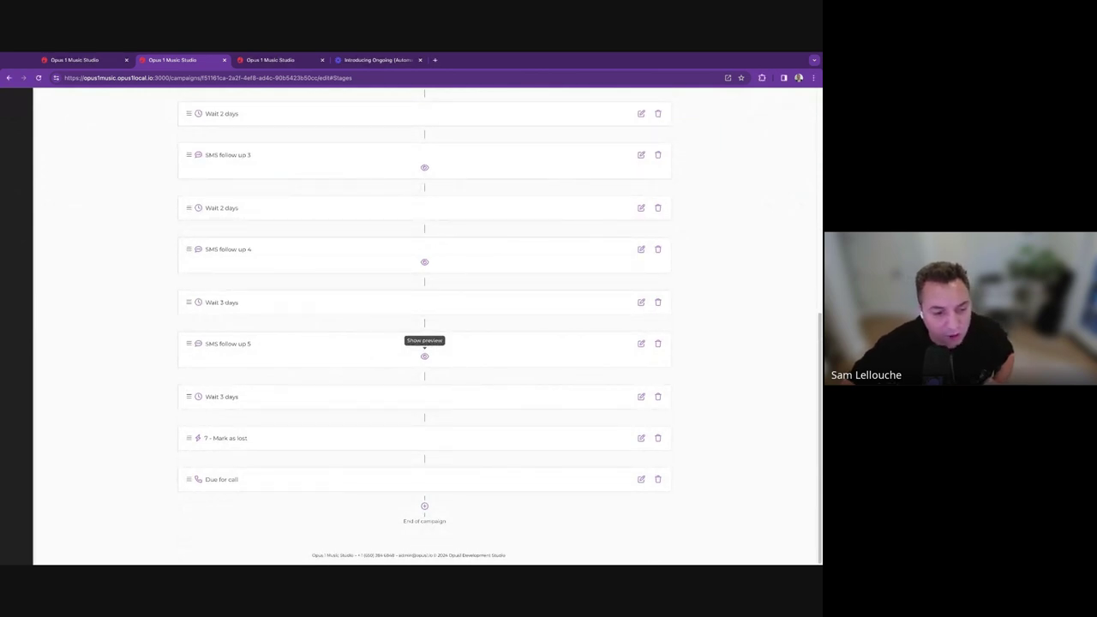
drag(186, 483, 202, 468)
drag(208, 459, 208, 460)
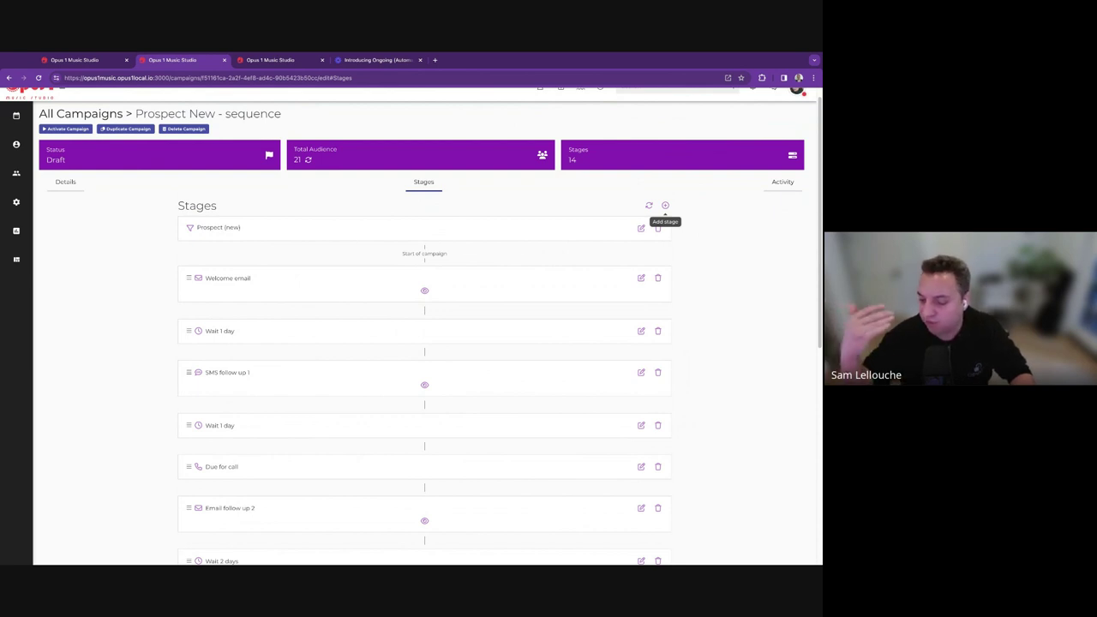
Remove the assigned staff member from the top new prospect, then return to the campaign.
click(101, 60)
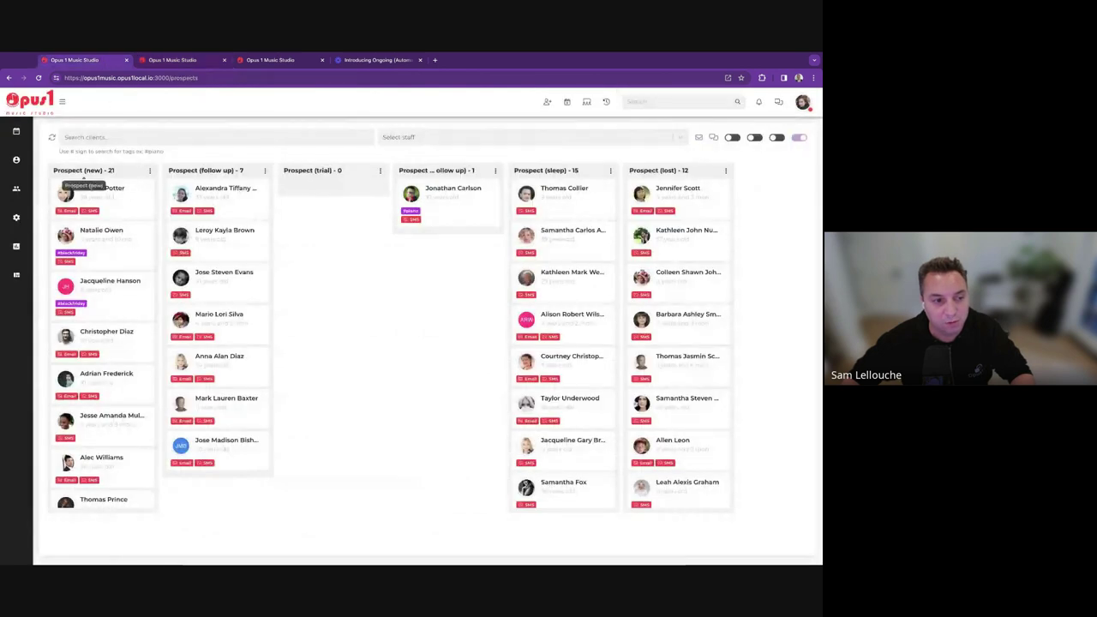
click(120, 198)
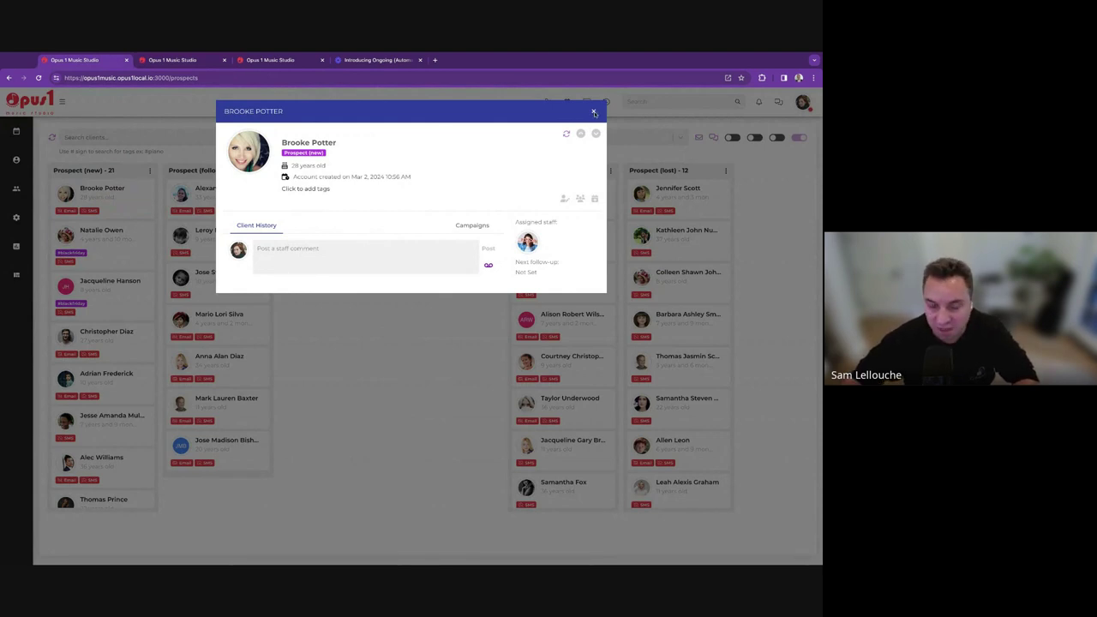
click(540, 238)
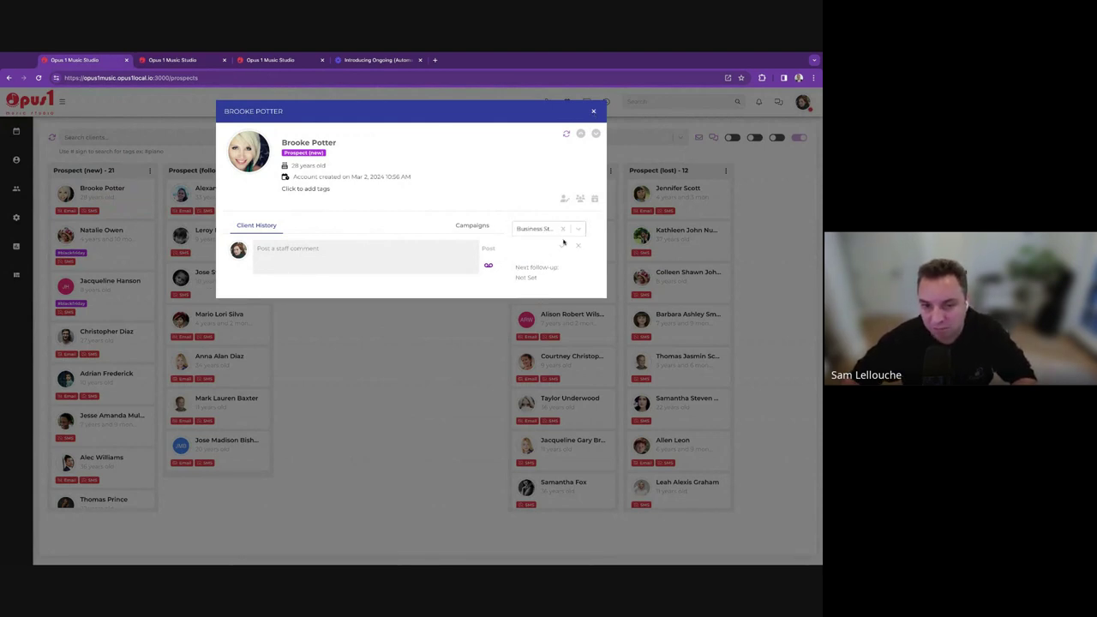
click(563, 246)
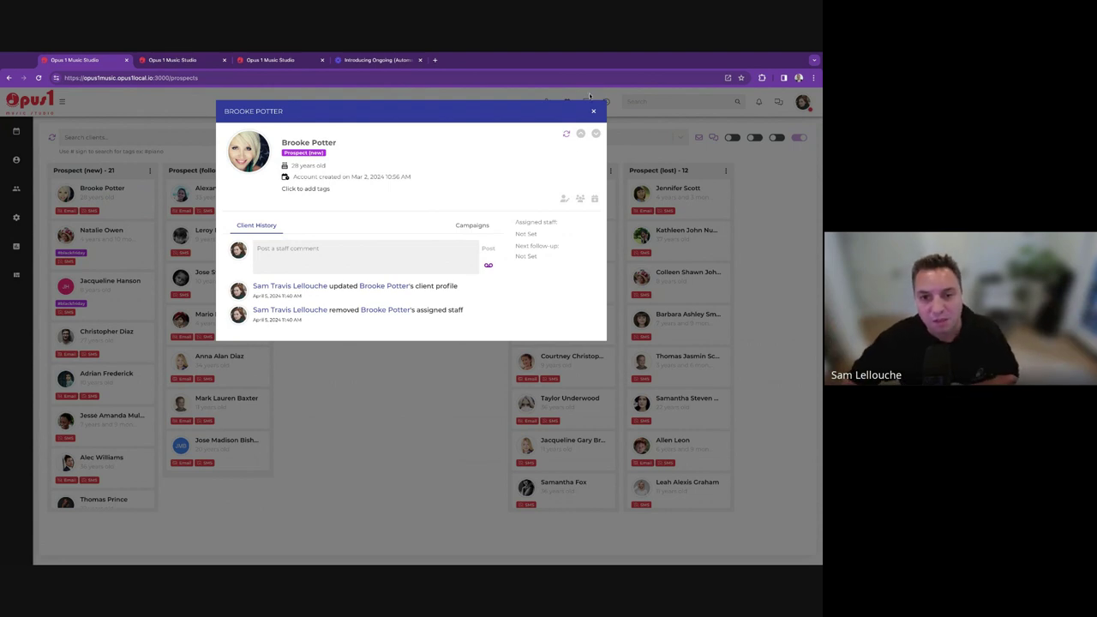
click(593, 110)
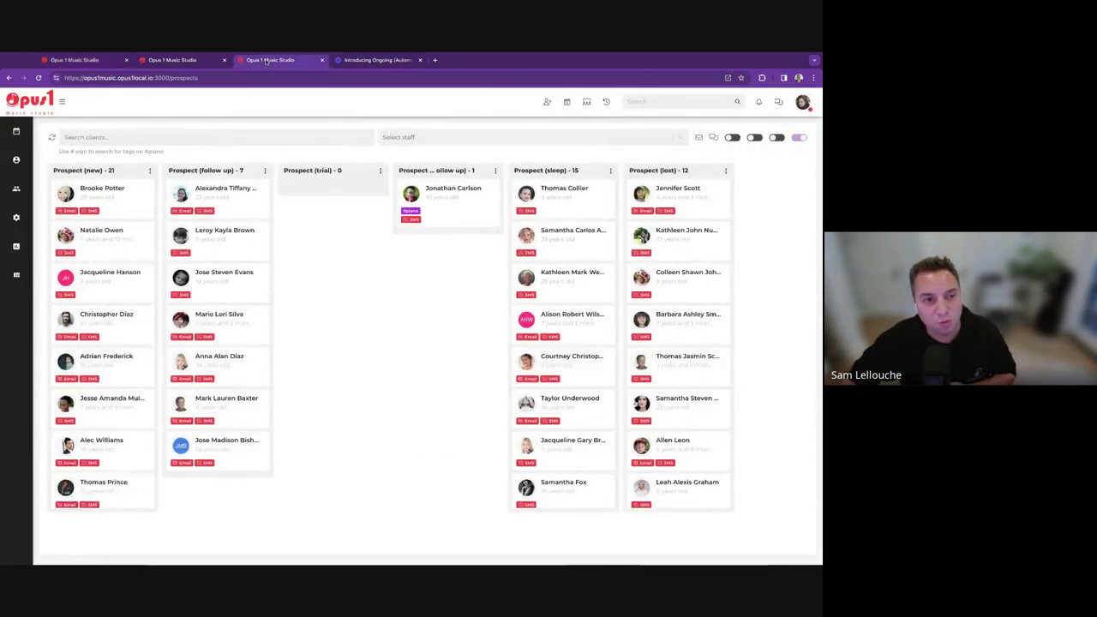
click(176, 60)
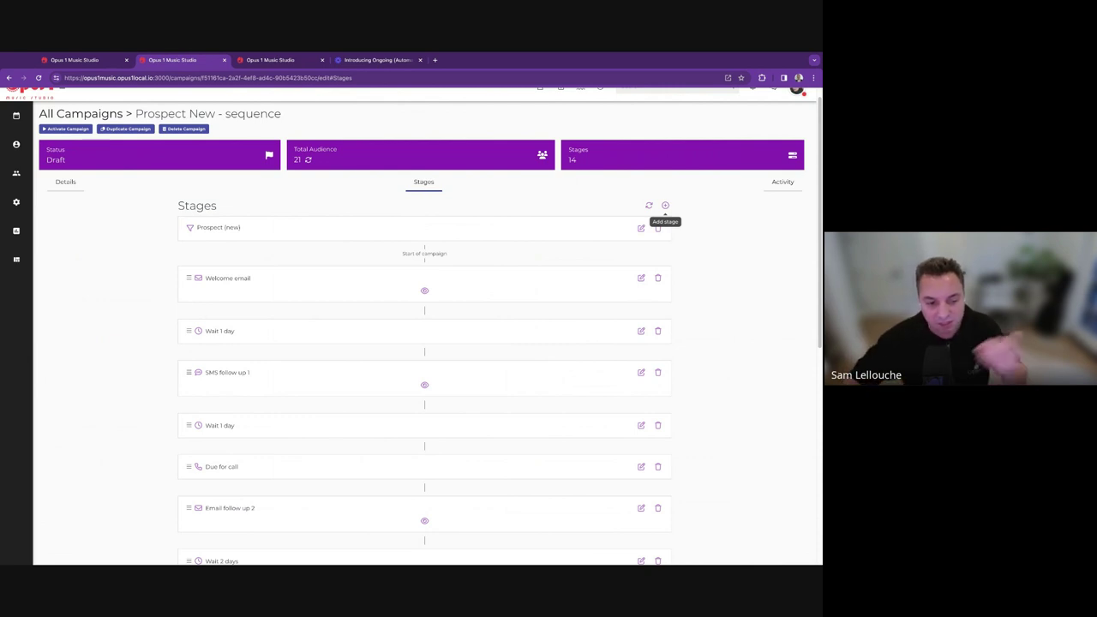
Create a Manual action stage named 'Check on violin'.
scroll(357, 451, down, 3)
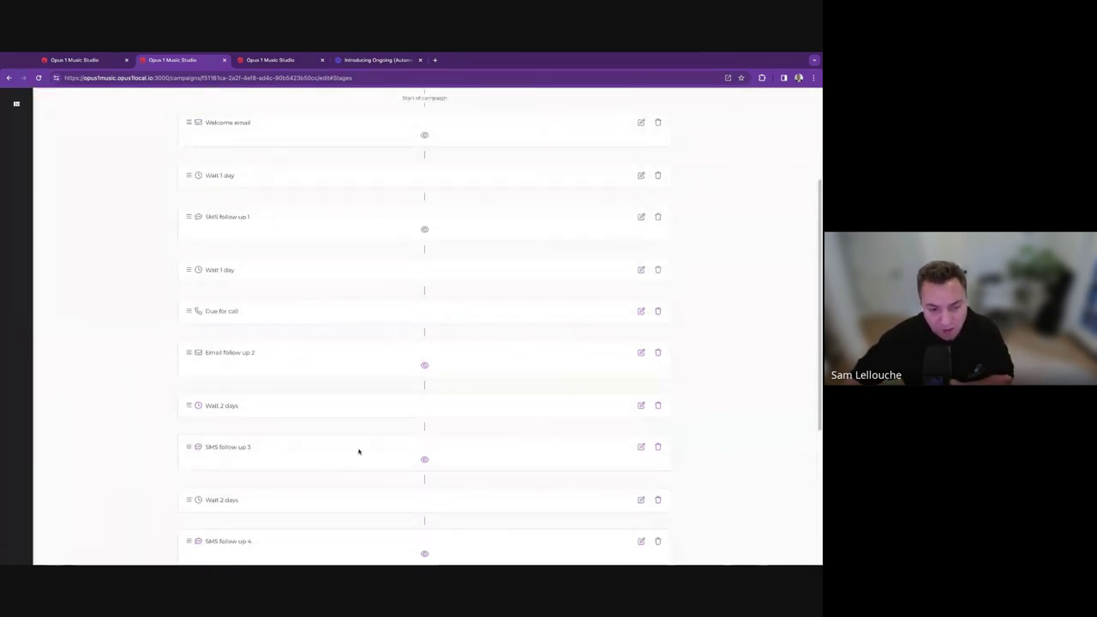
scroll(476, 370, up, 3)
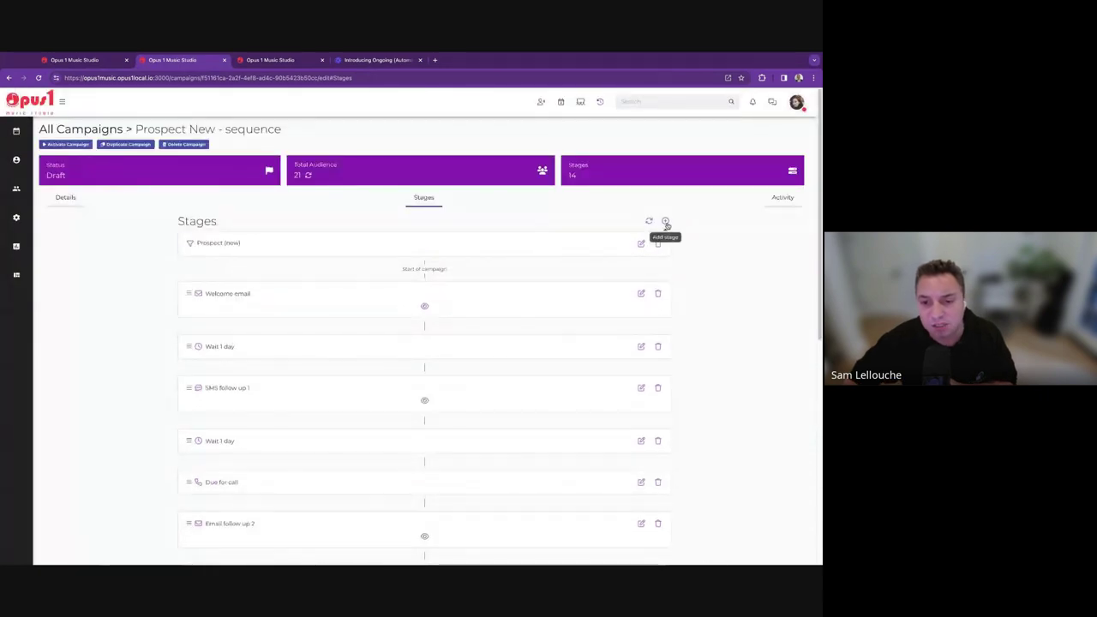
click(665, 222)
click(370, 152)
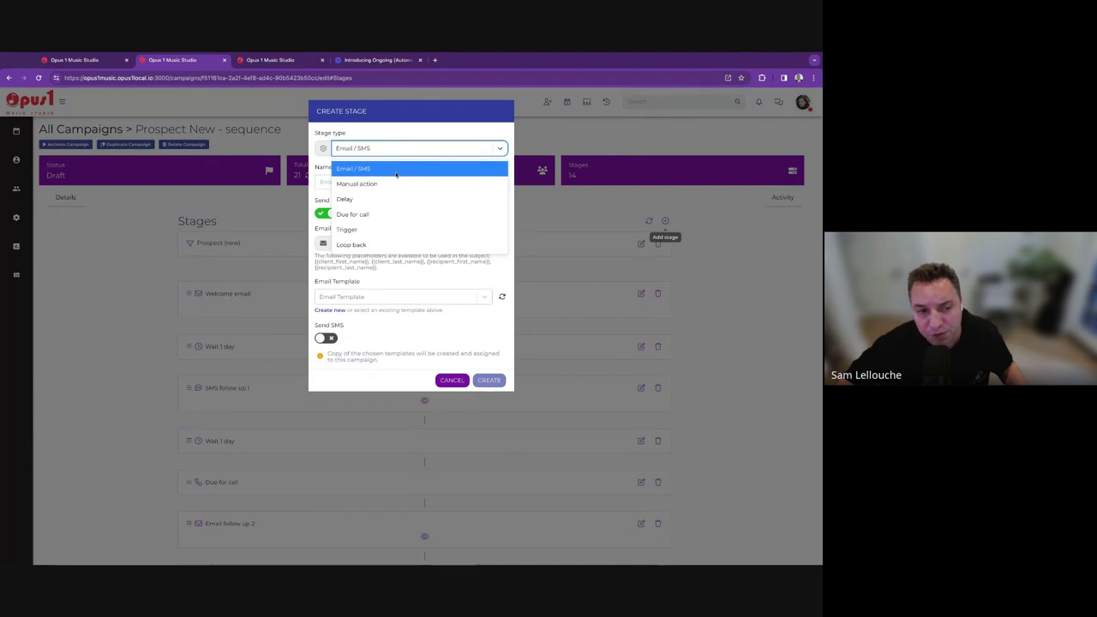
click(388, 185)
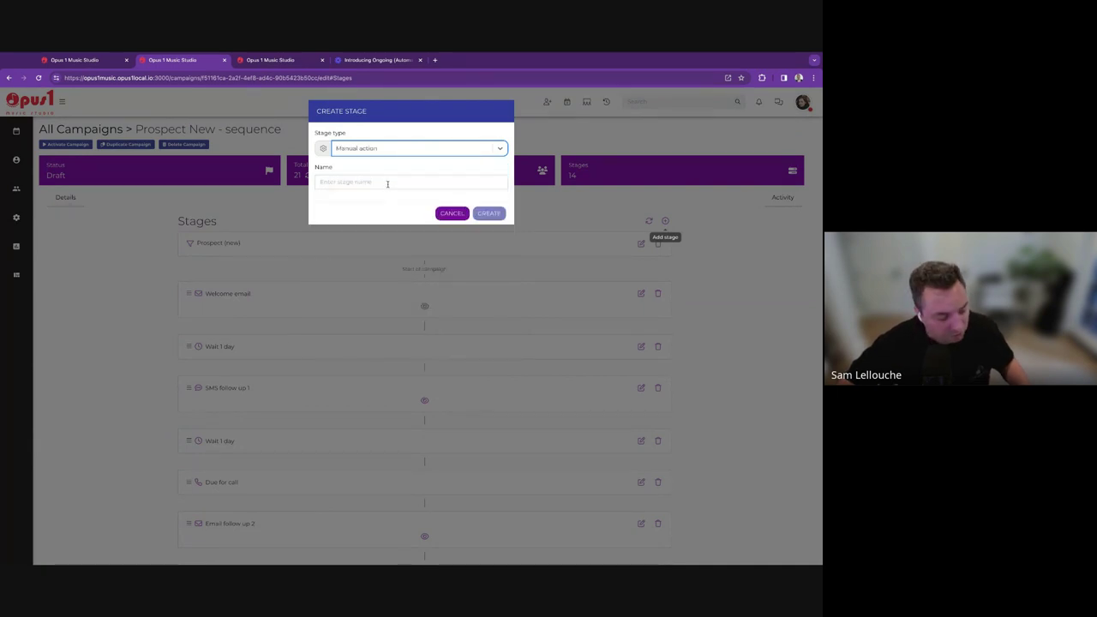
click(388, 182)
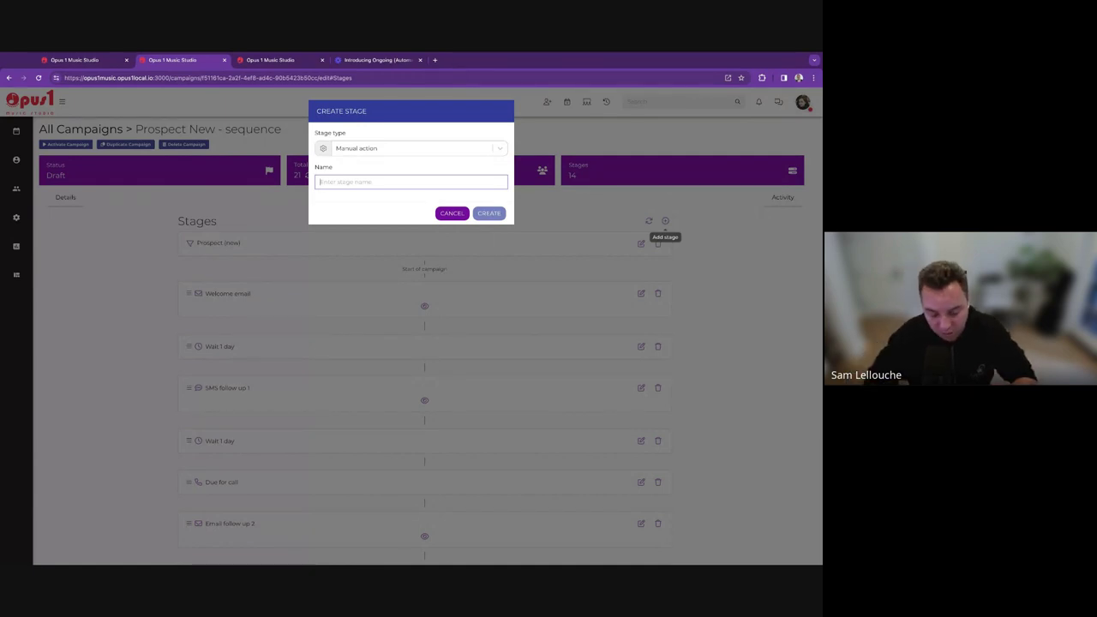
text(Check on violin)
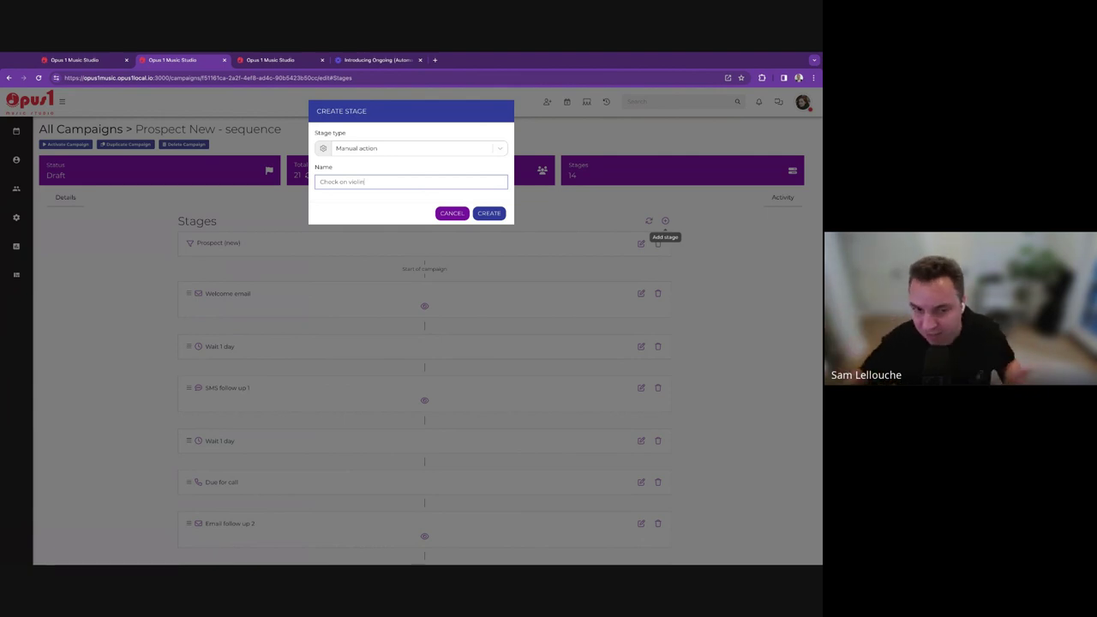
click(488, 212)
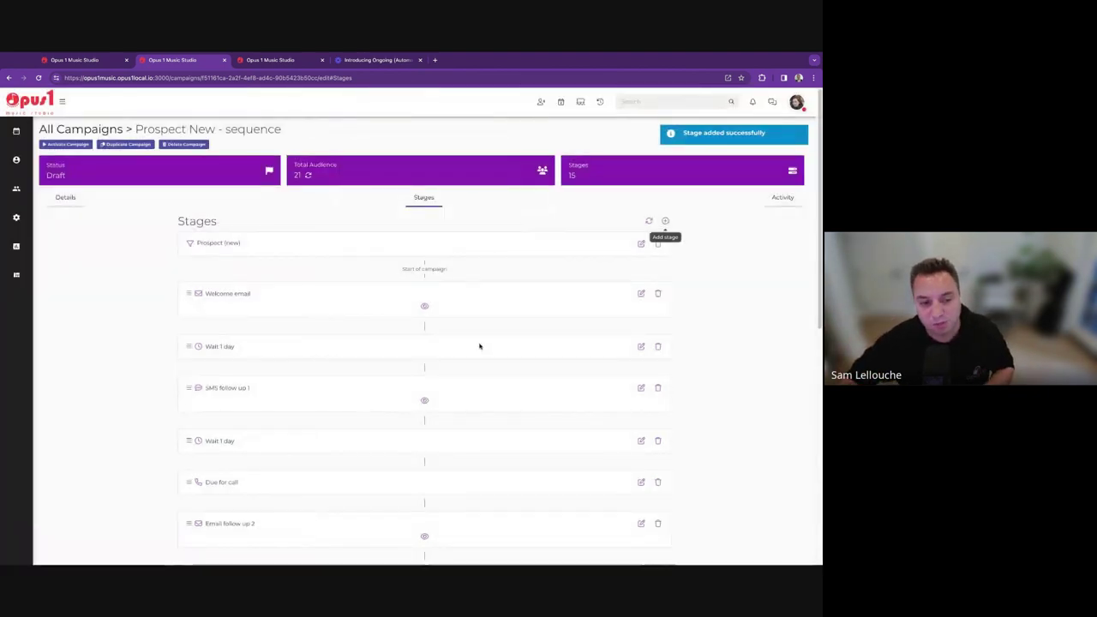
Move the Check on violin stage up to sit right after Due for call.
scroll(480, 345, down, 10)
drag(187, 480, 197, 309)
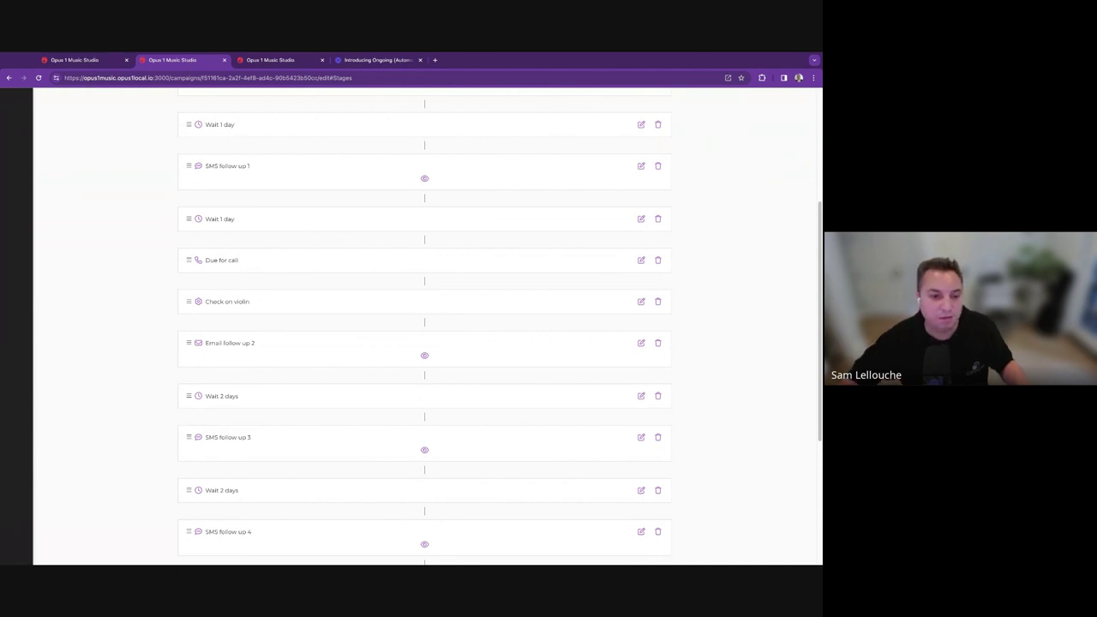
triple_click(206, 302)
click(521, 294)
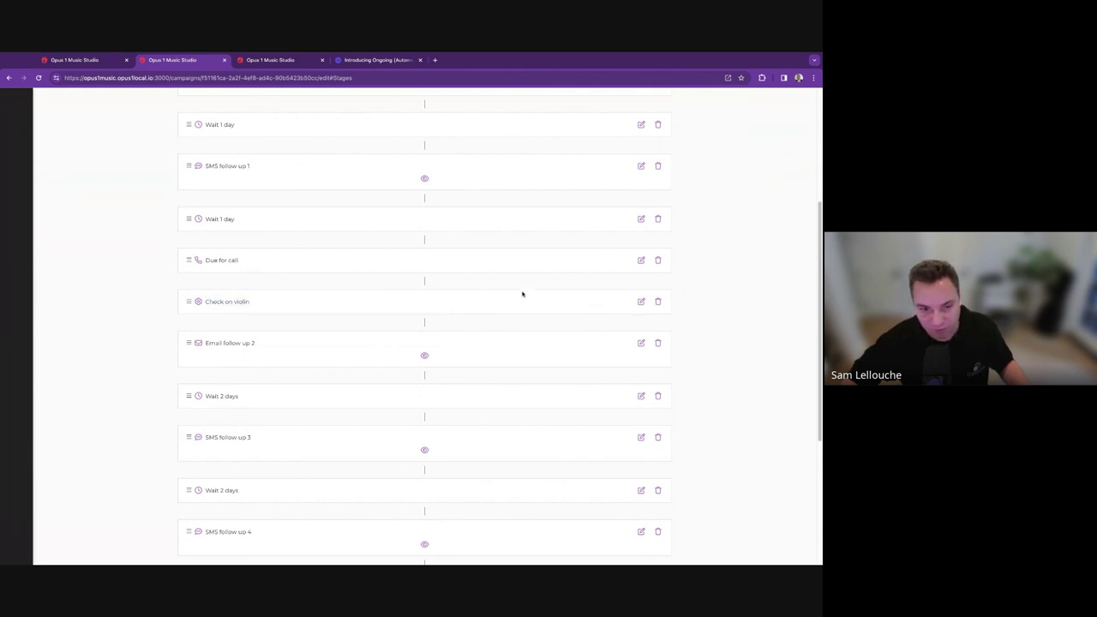
scroll(523, 301, up, 3)
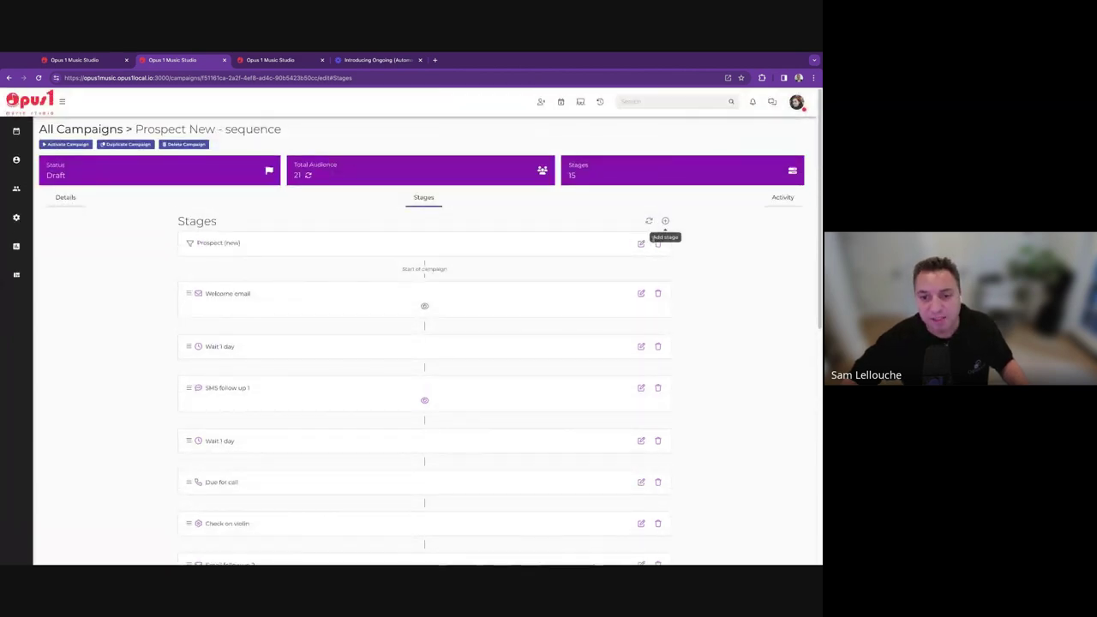
click(665, 222)
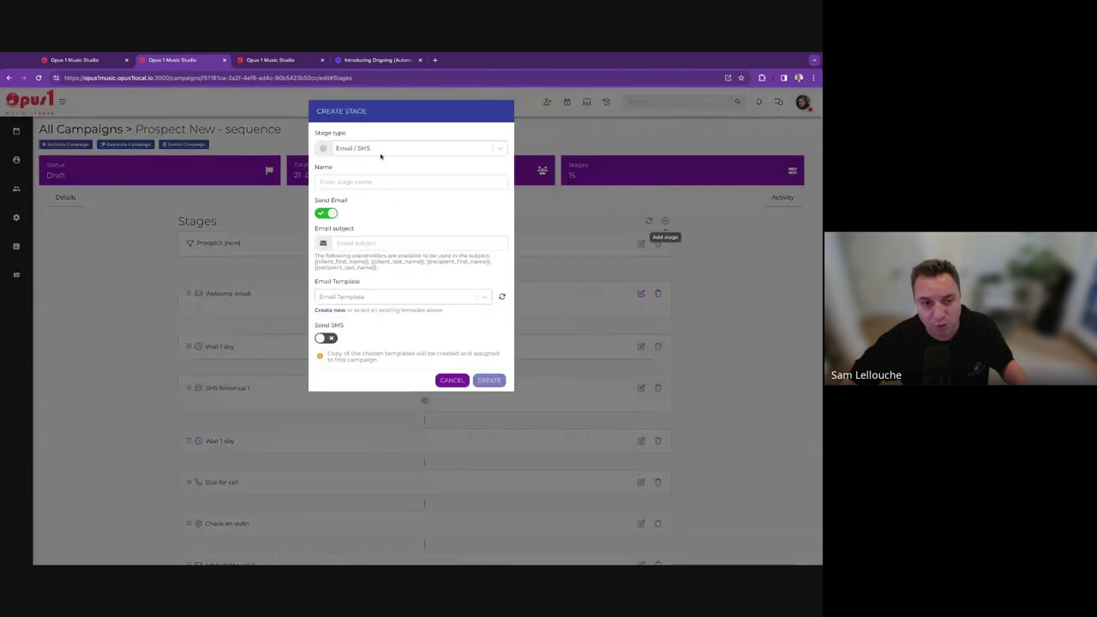
click(412, 148)
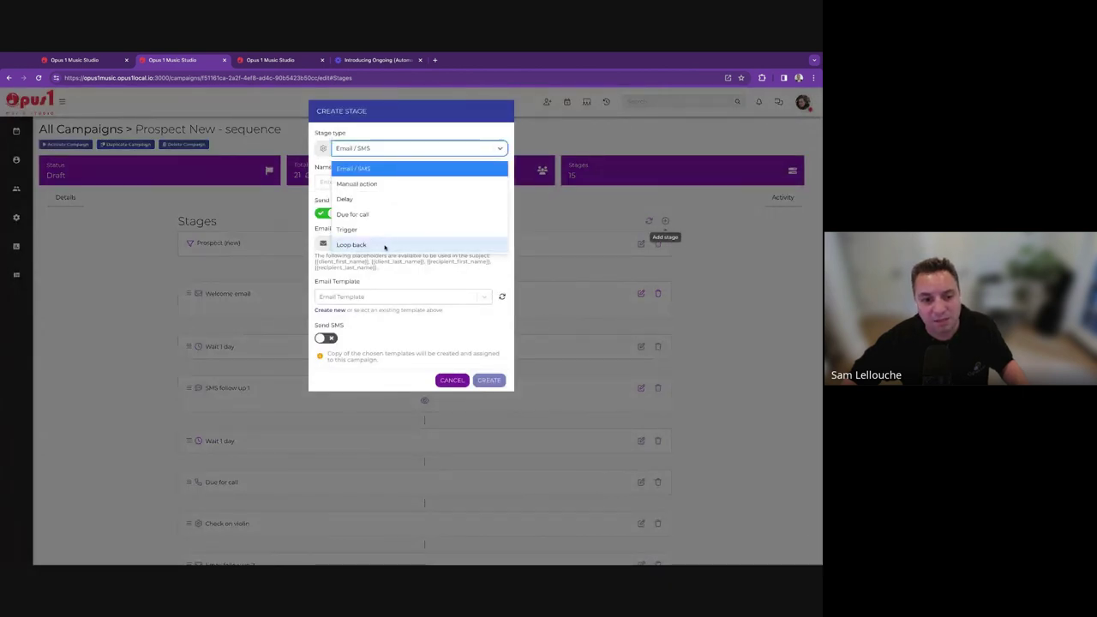
click(375, 230)
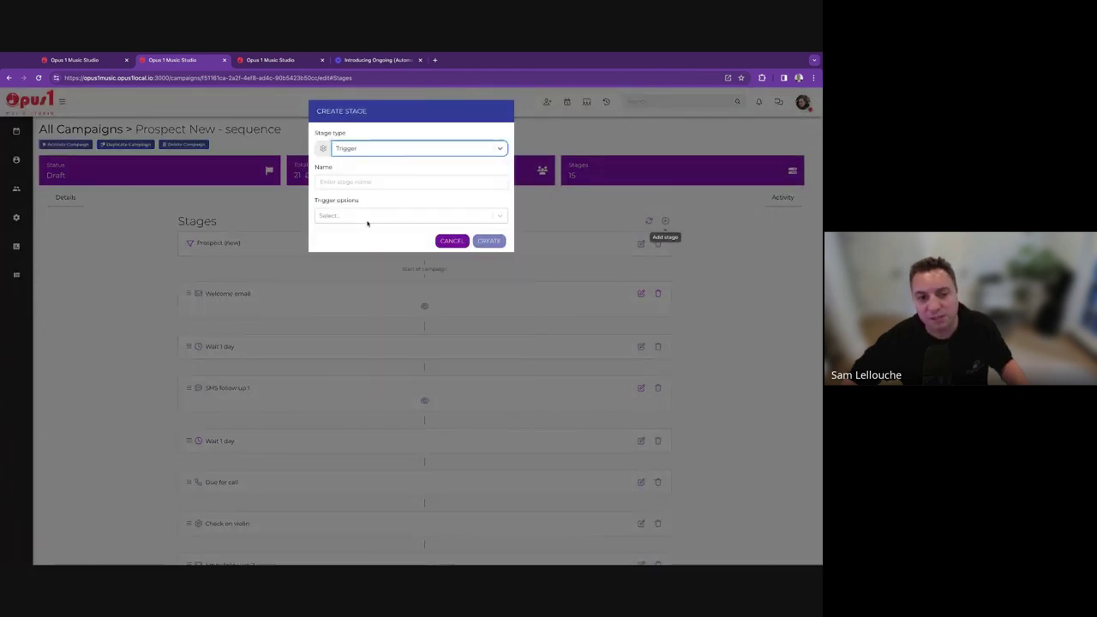
click(365, 216)
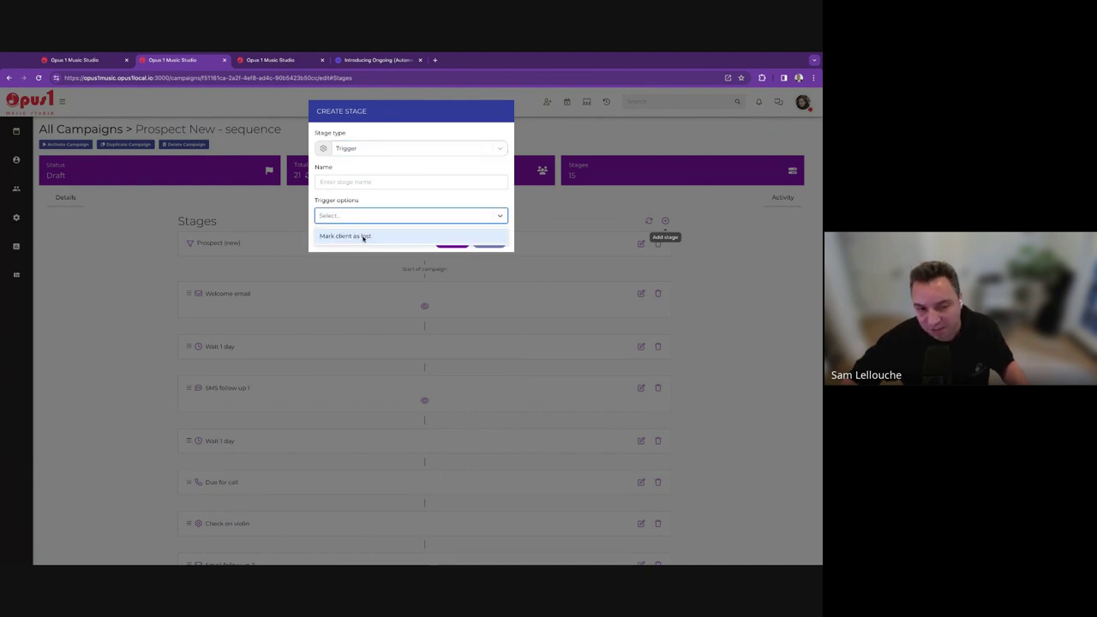
click(620, 209)
click(620, 208)
scroll(494, 421, down, 10)
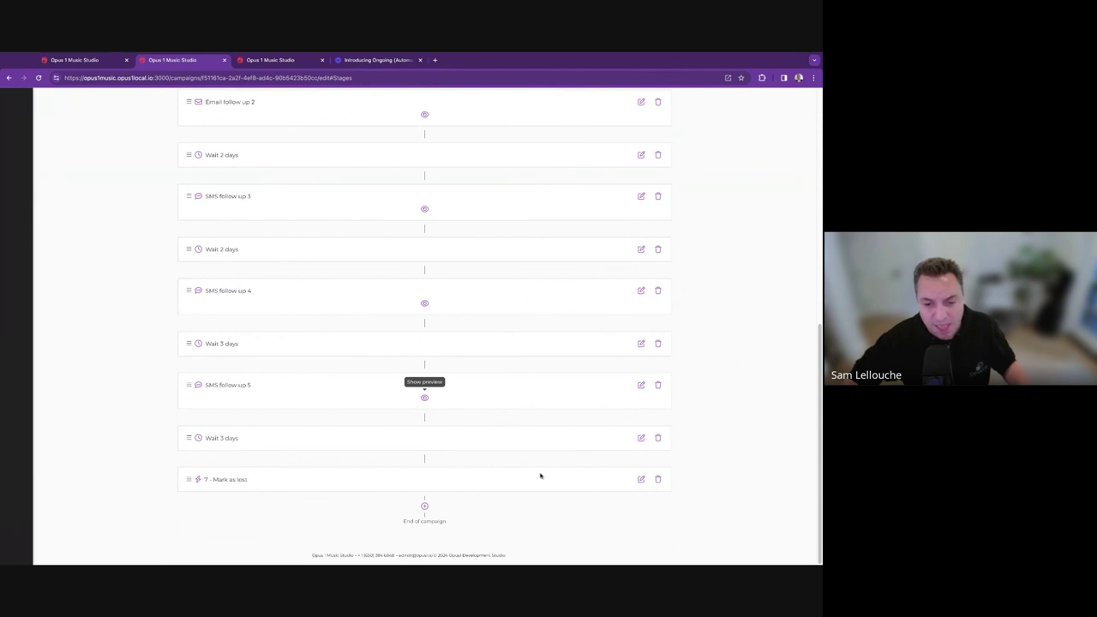
Add a Delay stage at the campaign's end and raise it to 15 days.
click(426, 509)
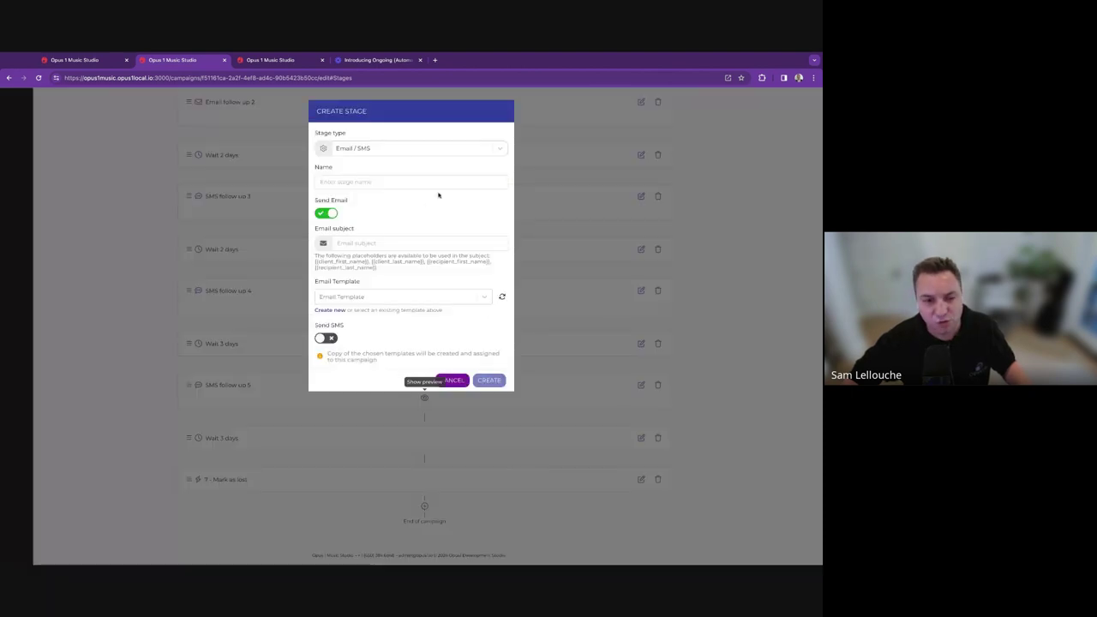
click(391, 148)
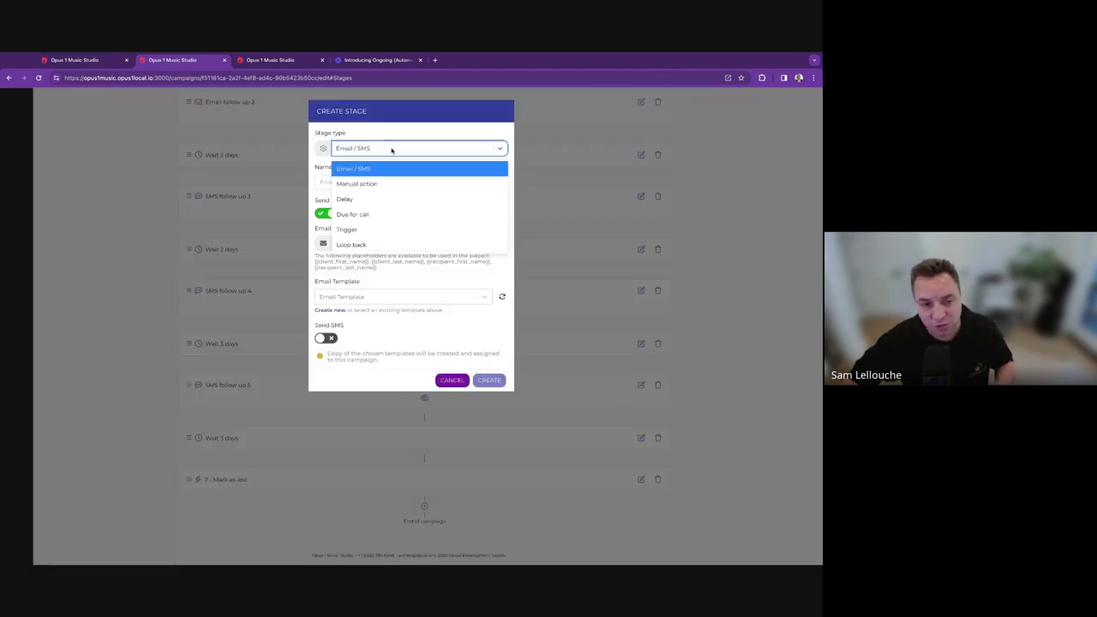
click(369, 199)
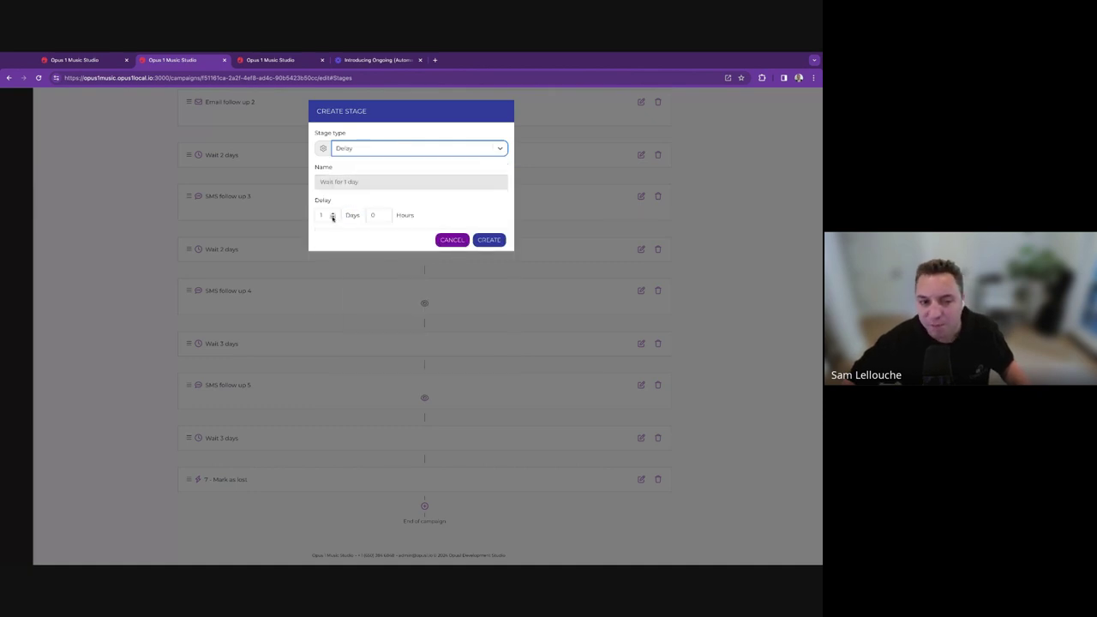
click(332, 213)
click(332, 212)
click(332, 212)
click(333, 213)
click(333, 212)
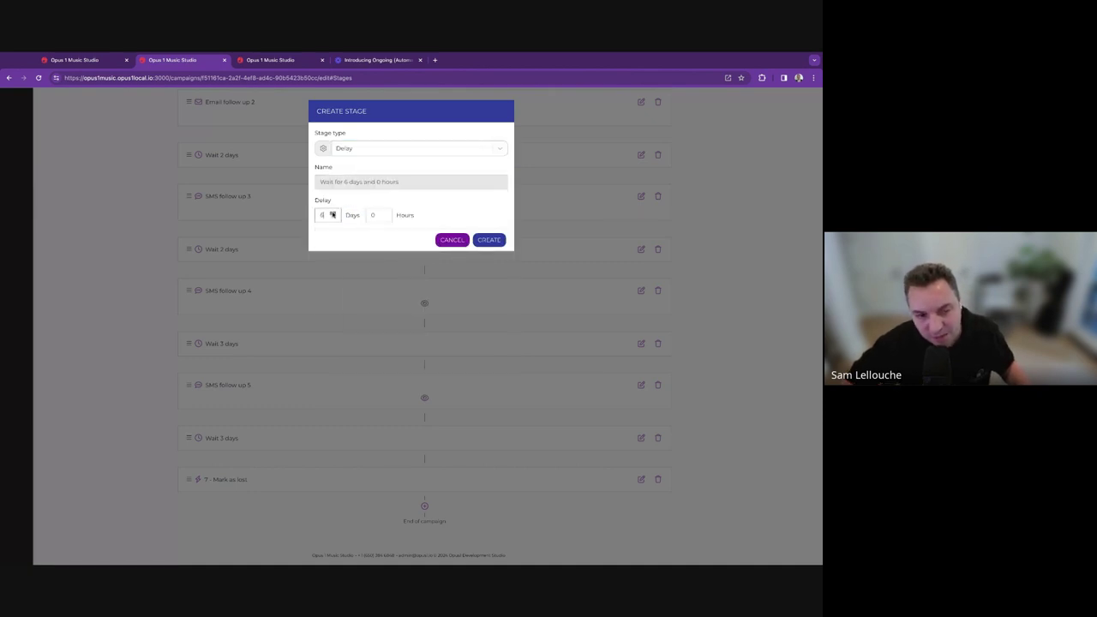
click(333, 213)
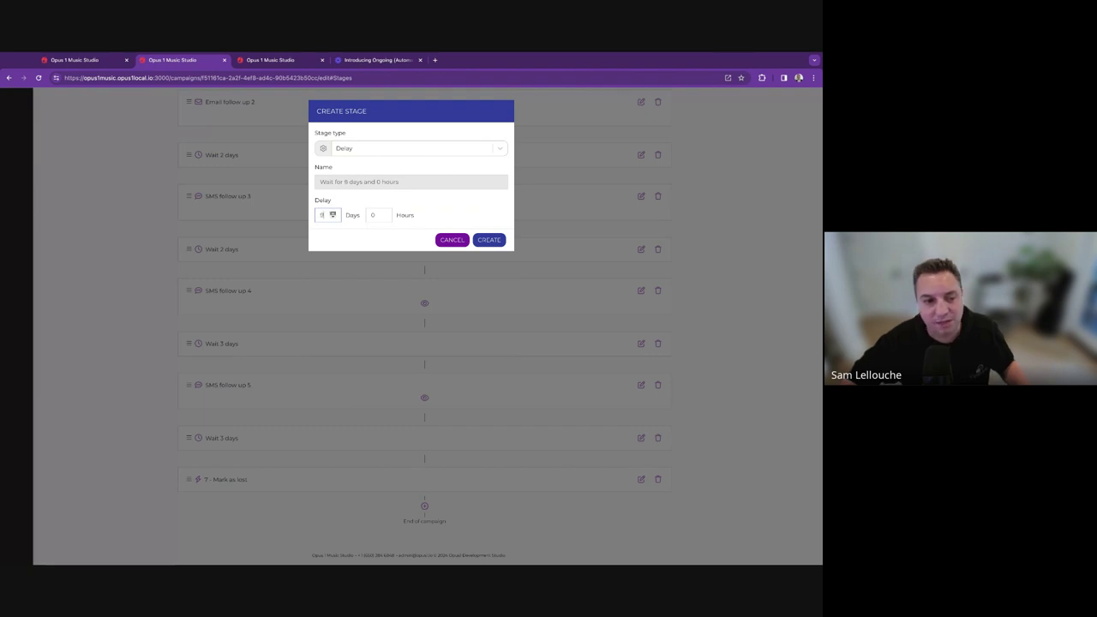
click(332, 213)
click(333, 212)
click(332, 213)
click(332, 213)
click(332, 212)
click(332, 213)
click(332, 212)
click(333, 212)
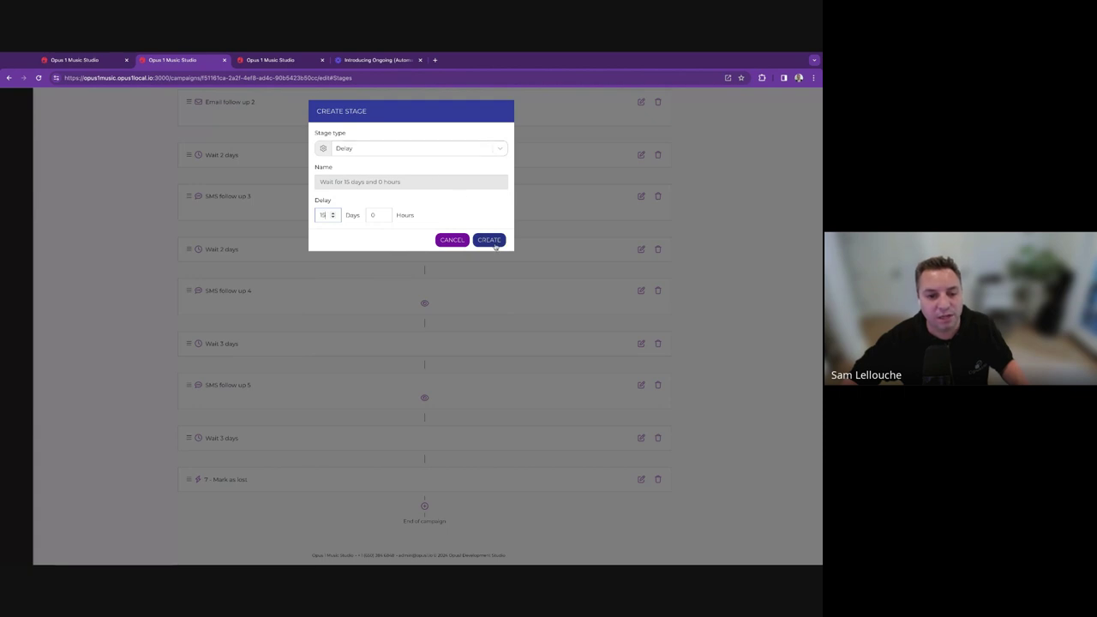
click(490, 240)
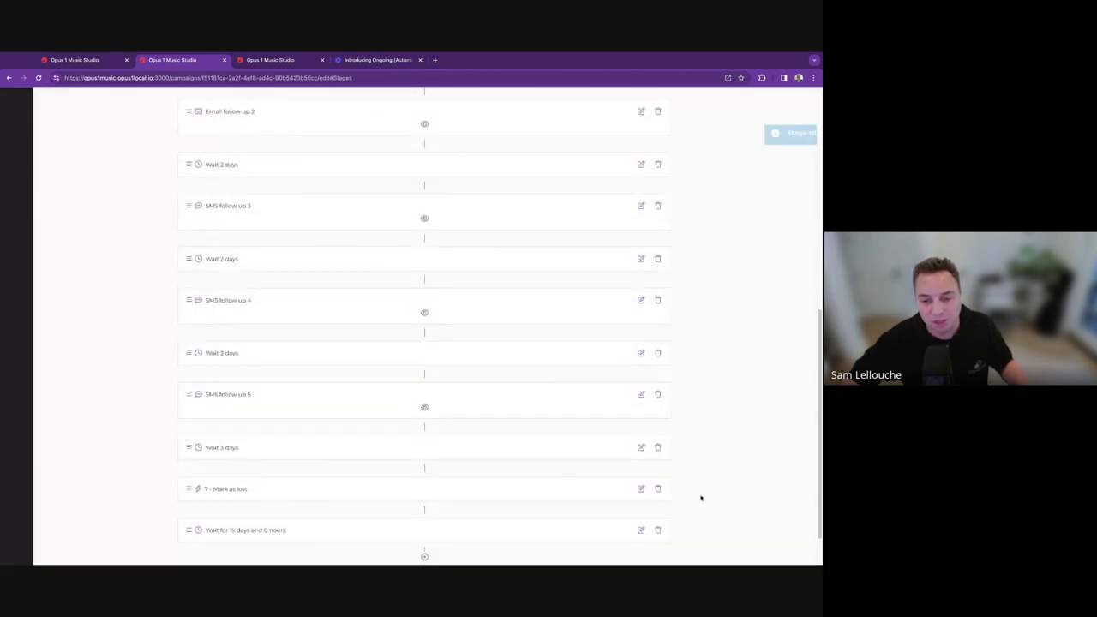
Delete the 7 - Mark as lost stage.
click(658, 490)
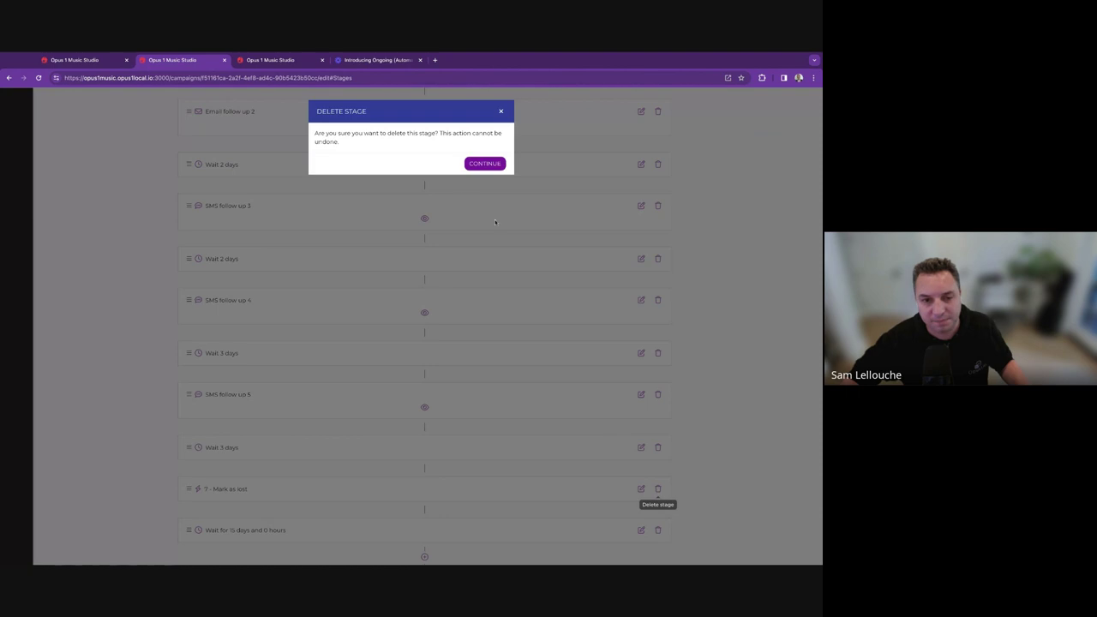
click(485, 163)
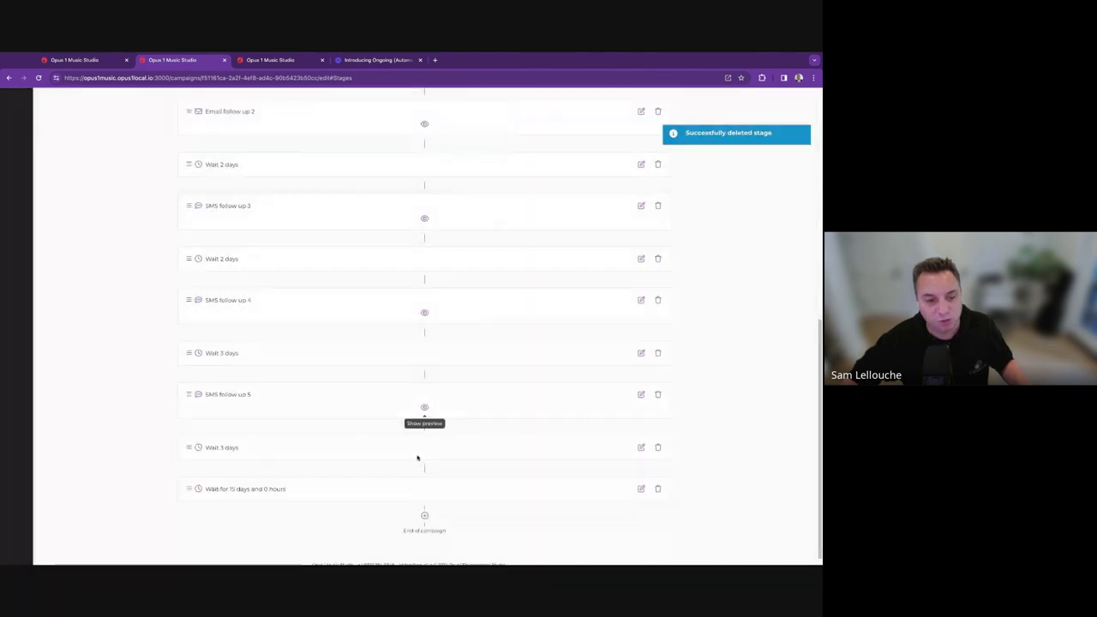
click(424, 515)
Create a Loop back stage that targets SMS follow up 5.
click(354, 151)
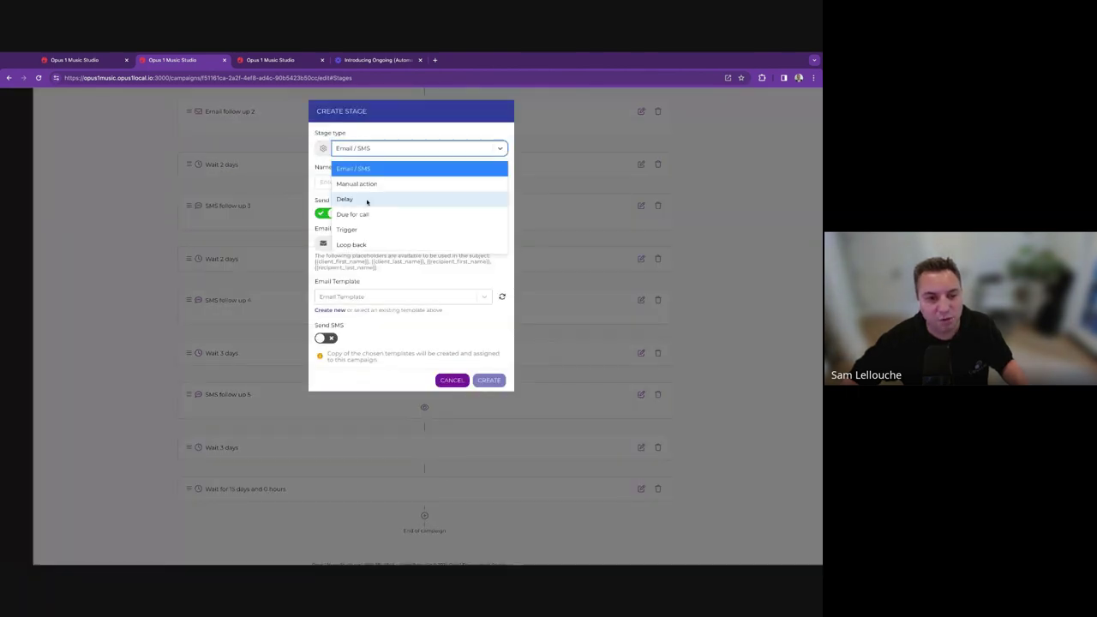
click(372, 246)
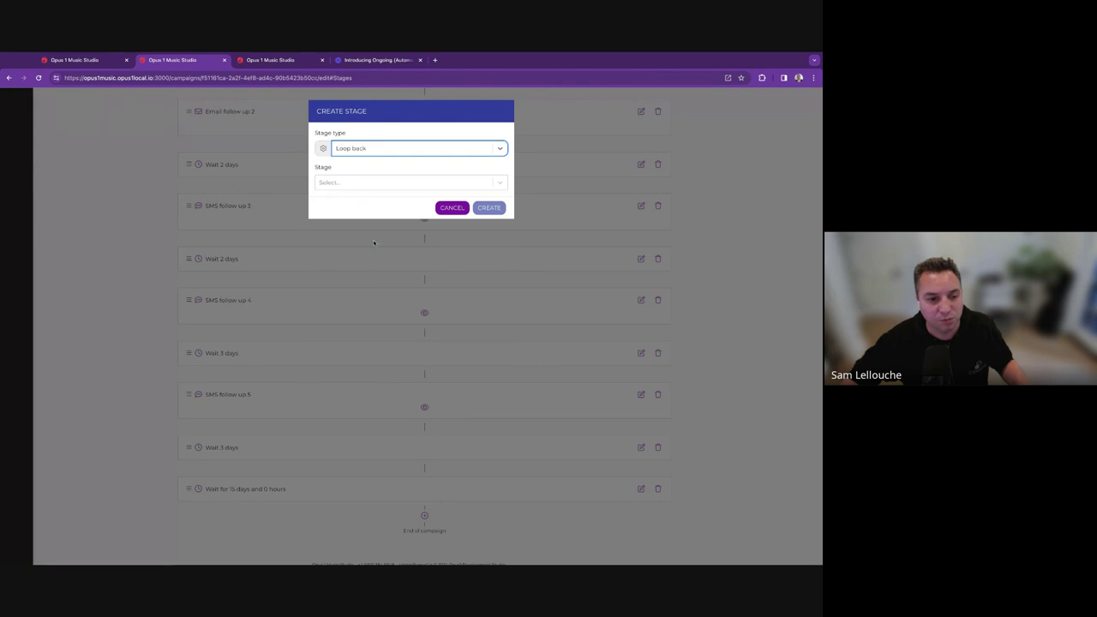
click(374, 180)
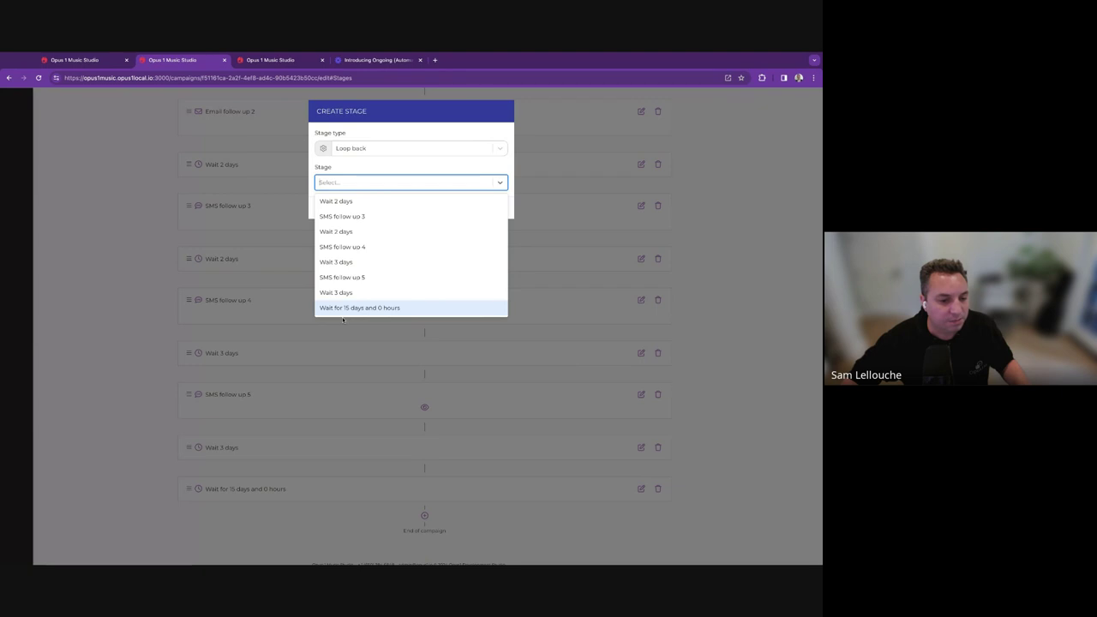
click(351, 277)
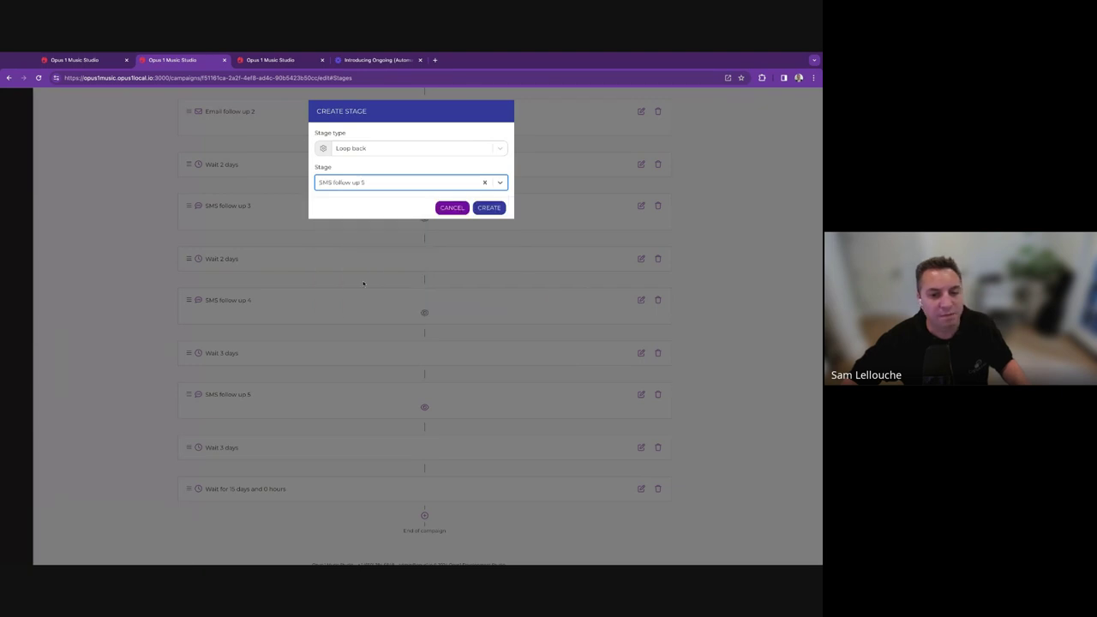
click(475, 207)
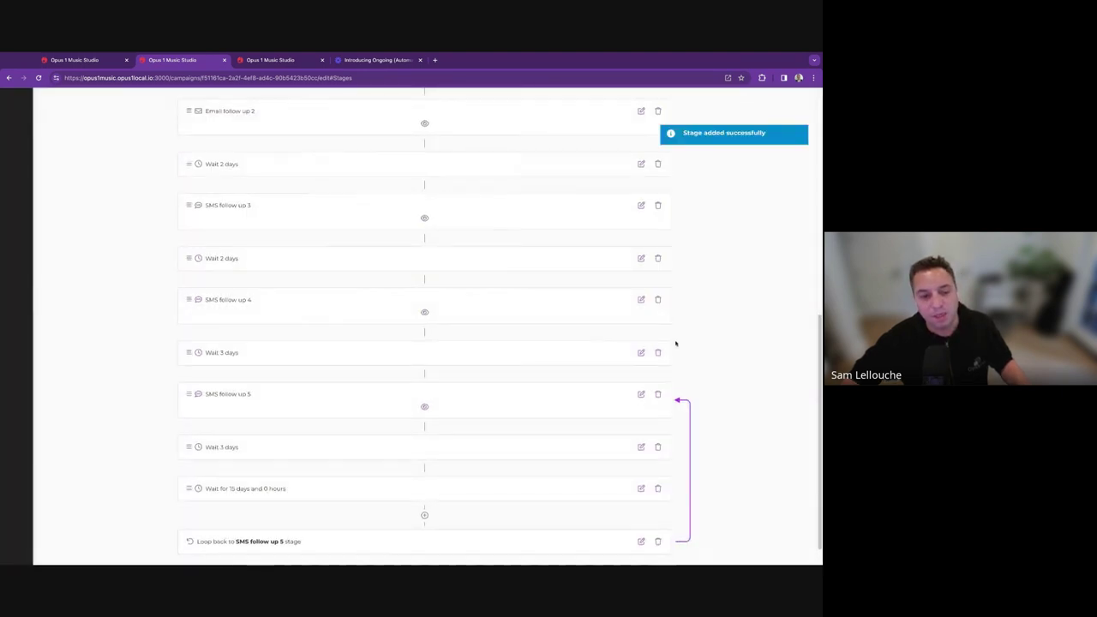
Check the new loop-back stage's settings and close them unchanged.
scroll(181, 336, down, 1)
scroll(181, 337, up, 5)
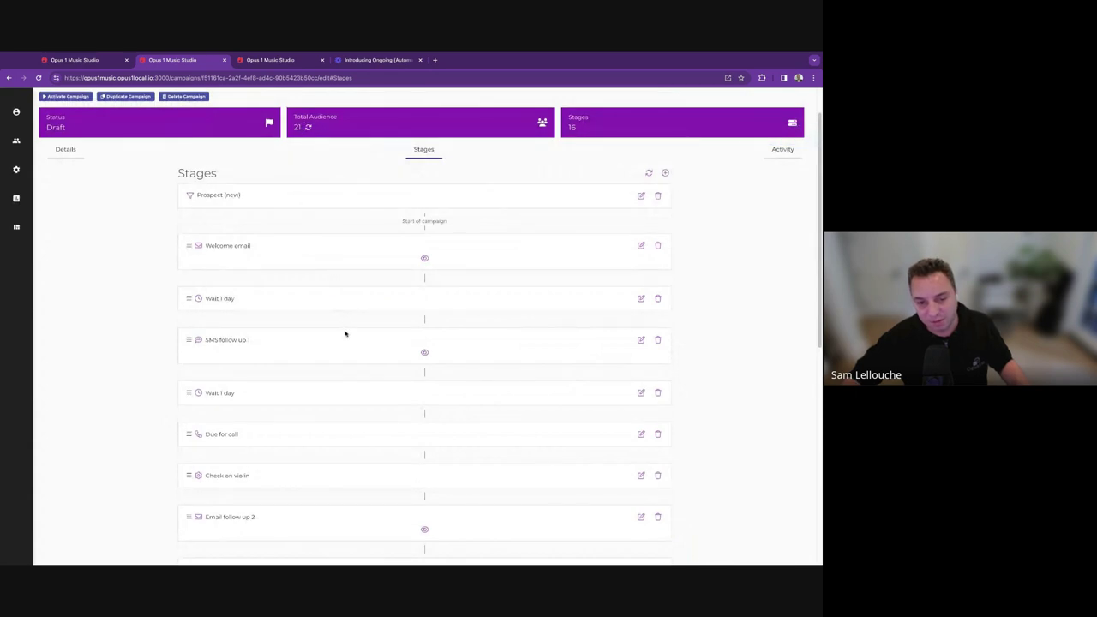
scroll(345, 333, down, 2)
scroll(377, 420, down, 1)
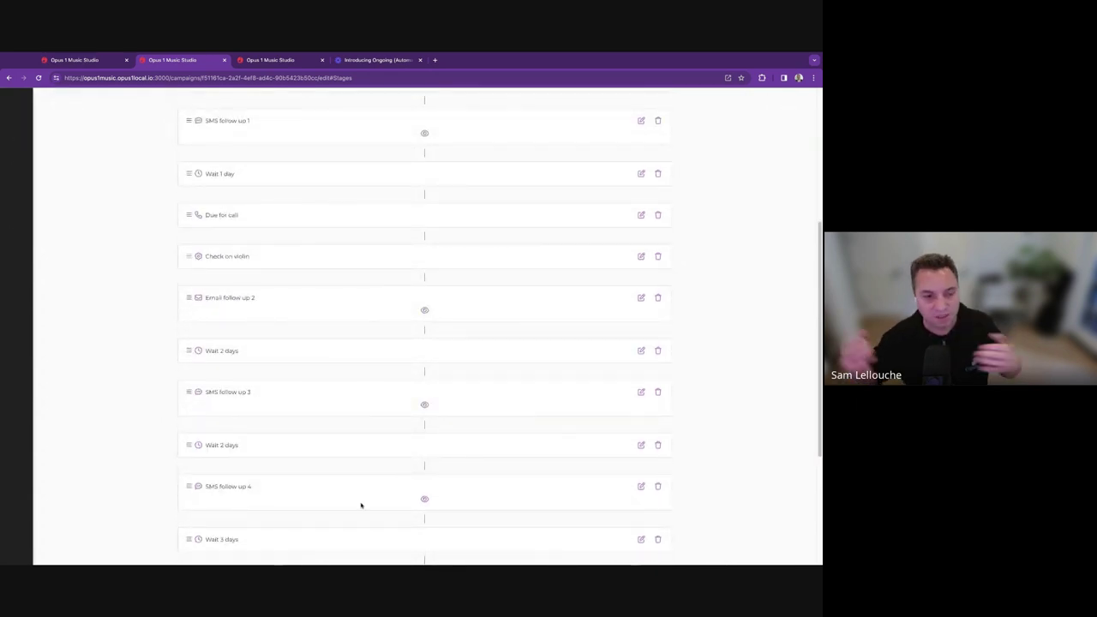
scroll(361, 505, down, 3)
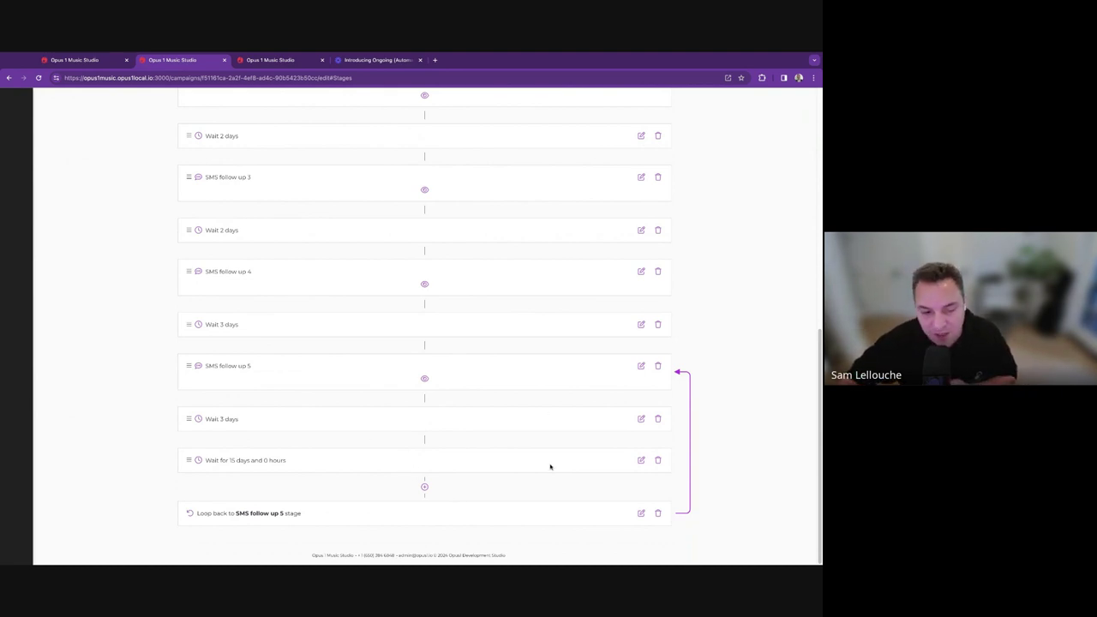
click(639, 514)
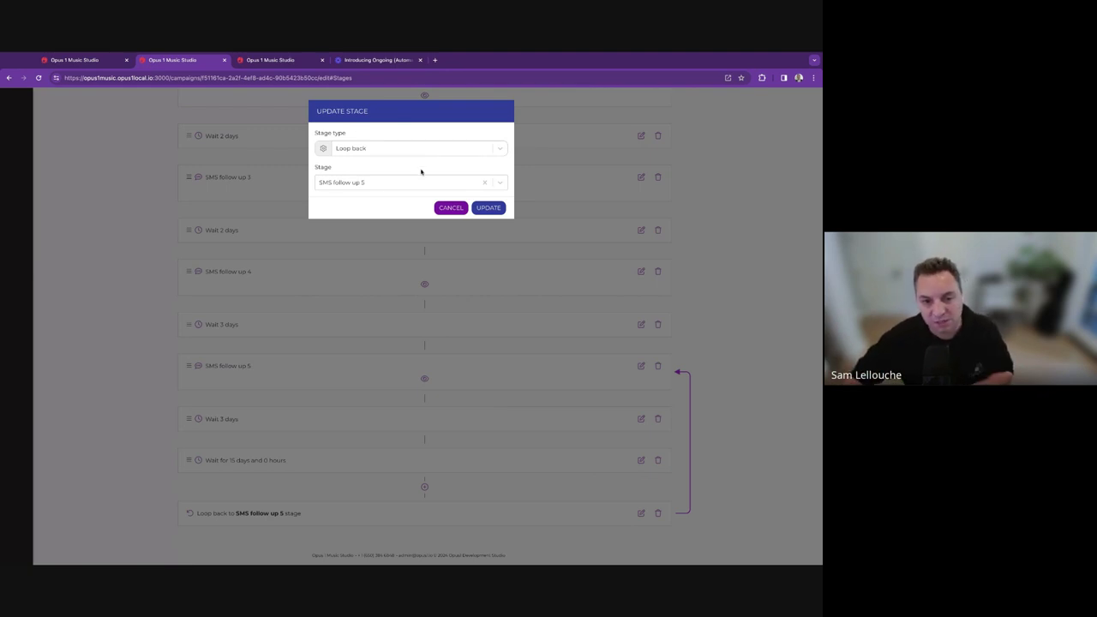
click(449, 208)
scroll(434, 300, up, 10)
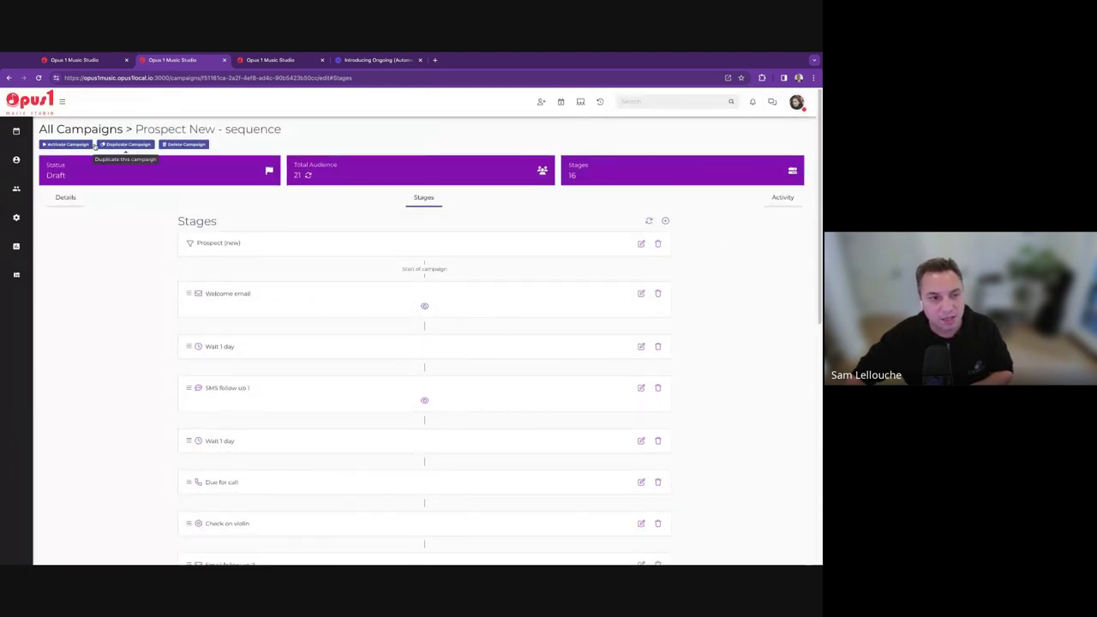
Review the campaign's Activity history, then go back to the Stages list.
click(784, 199)
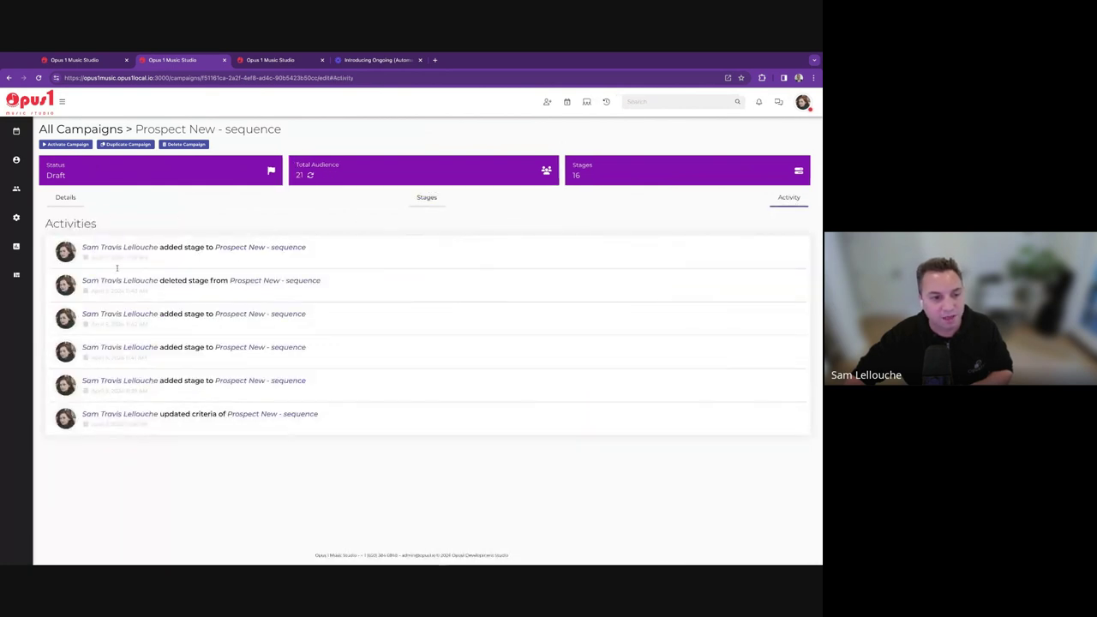
click(425, 198)
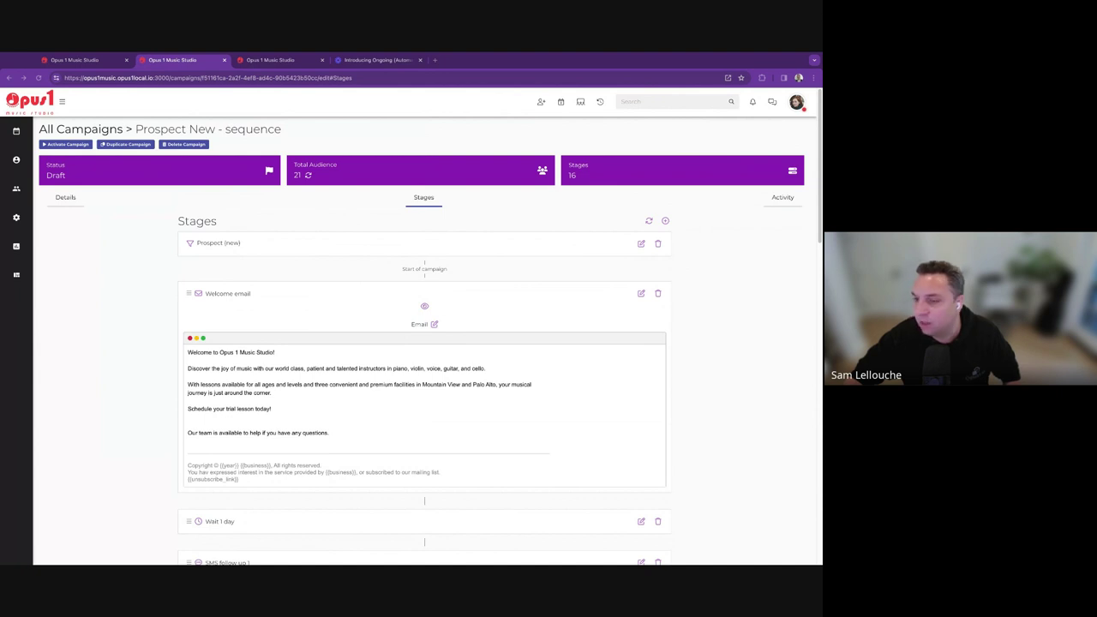
Open the Welcome email template, try a Video block, and inspect the main text block.
click(435, 324)
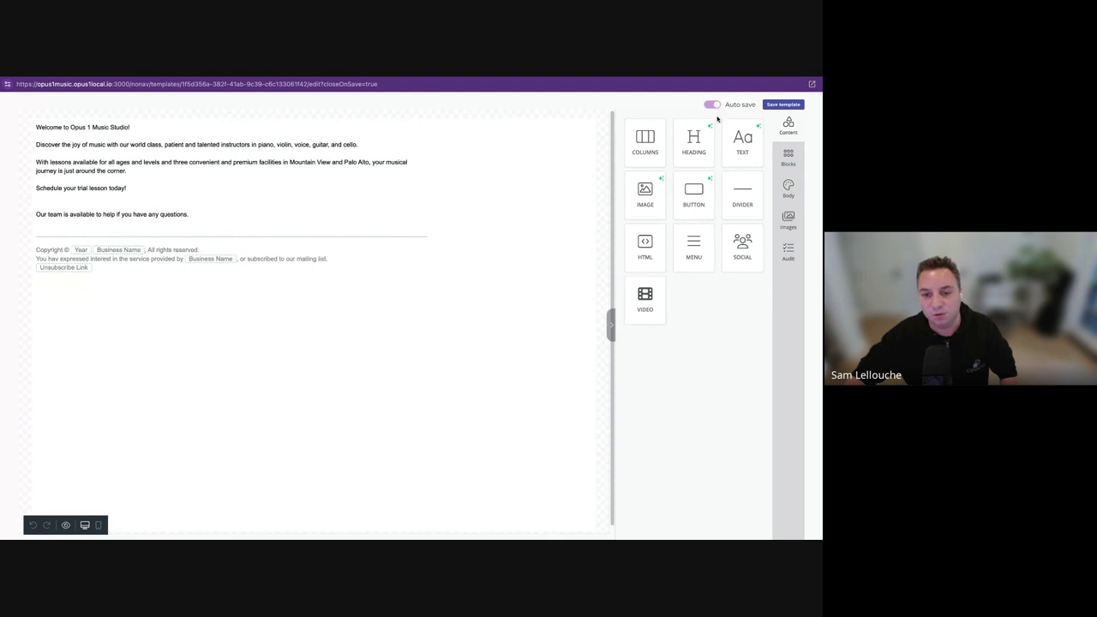
drag(645, 296, 649, 300)
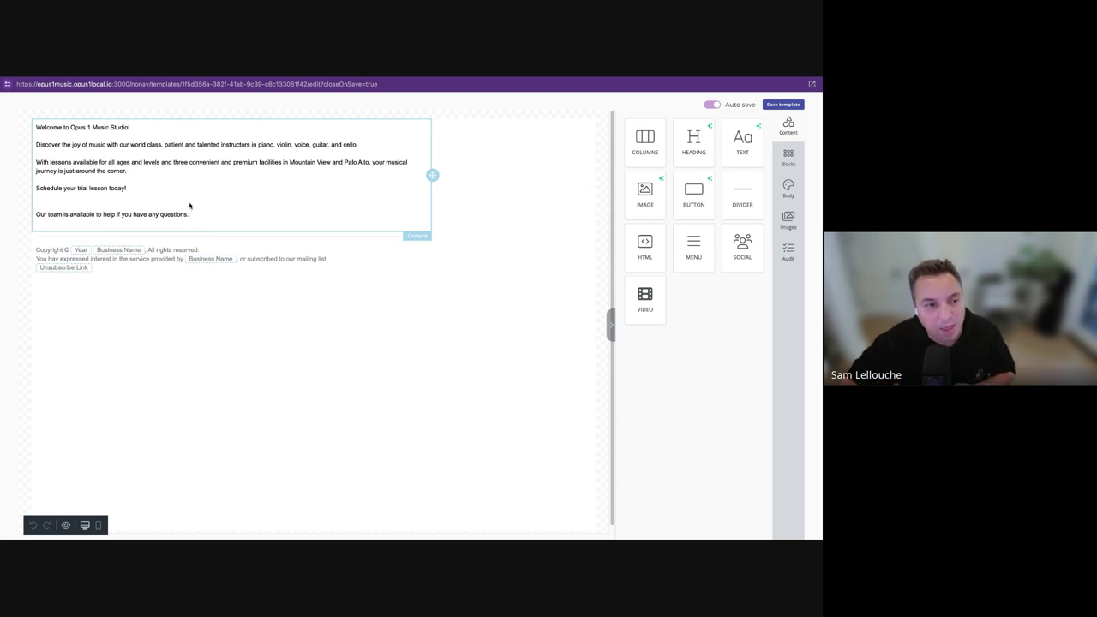
click(190, 205)
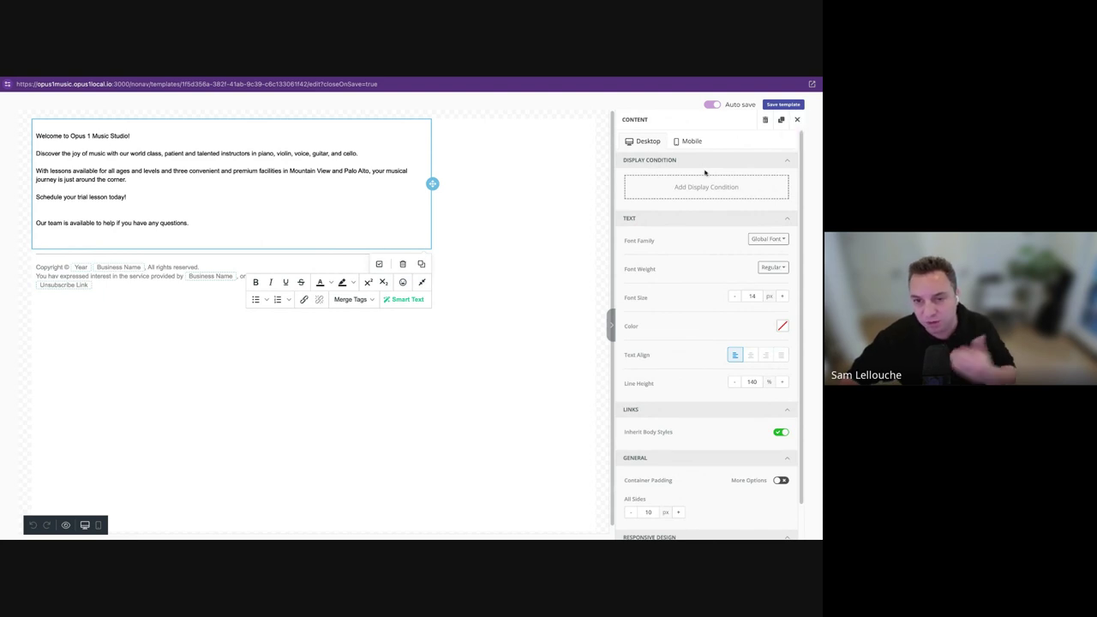
click(797, 121)
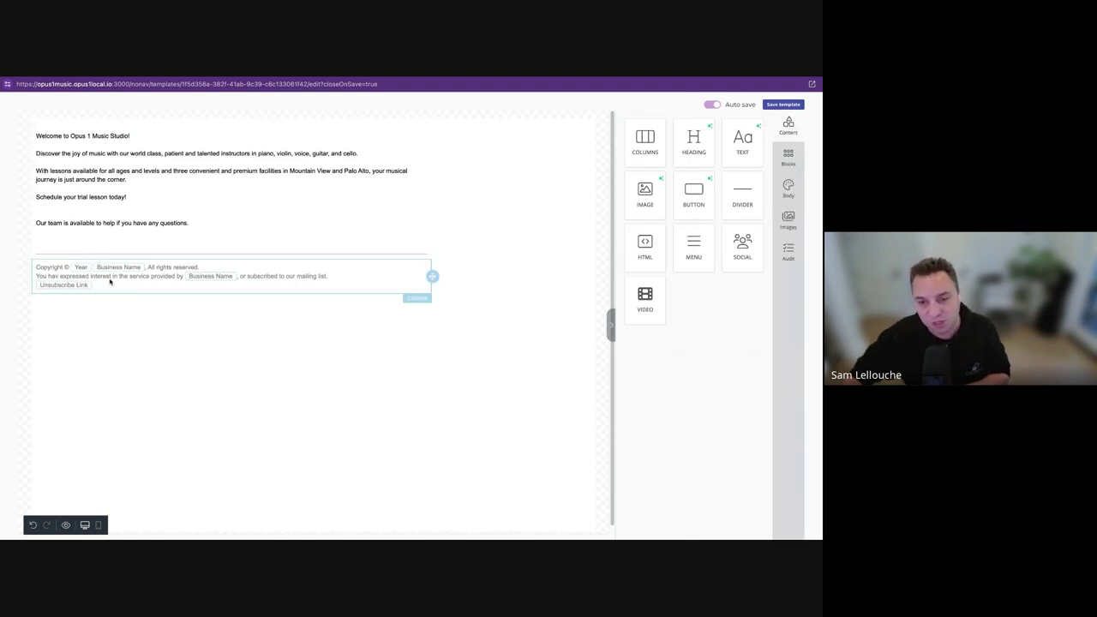
Browse the ready-made footer blocks and select the footer's interest line and paragraph.
click(788, 158)
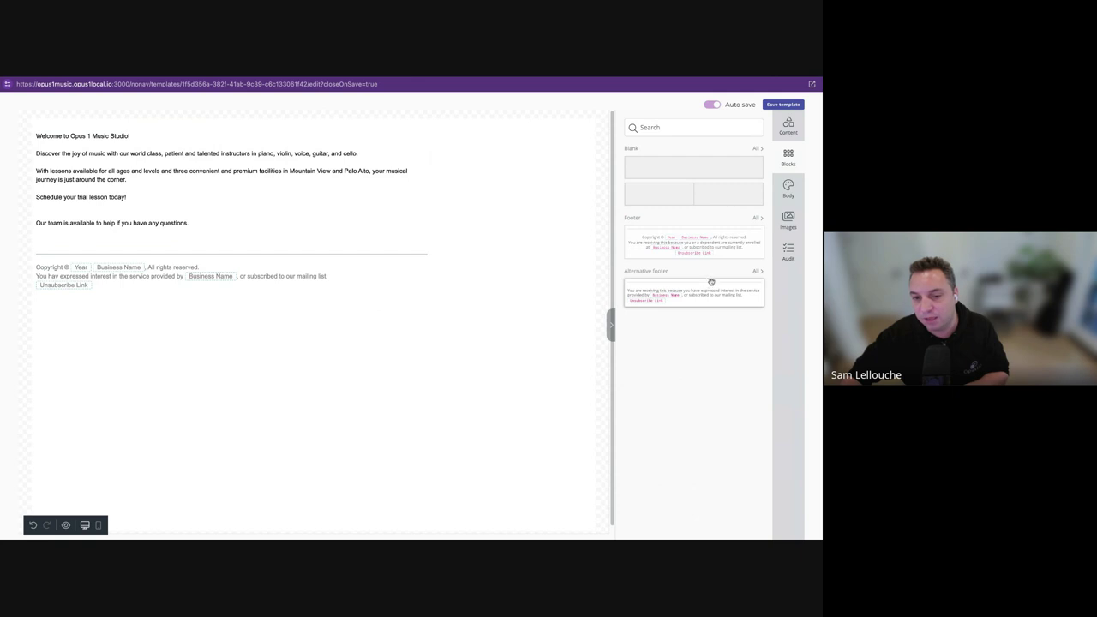
triple_click(149, 271)
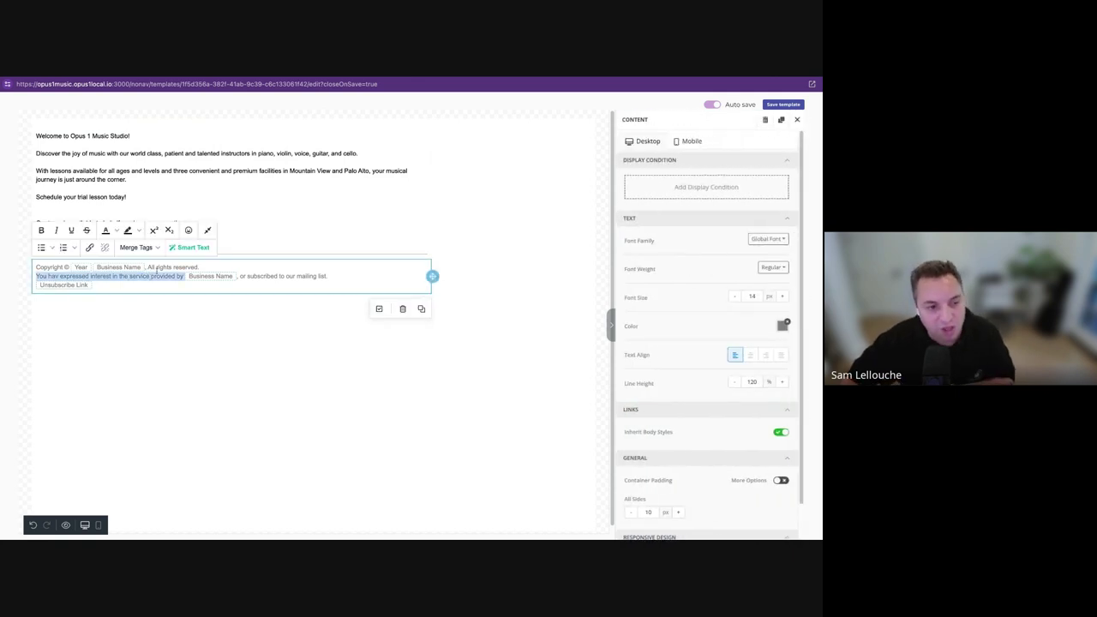
click(78, 272)
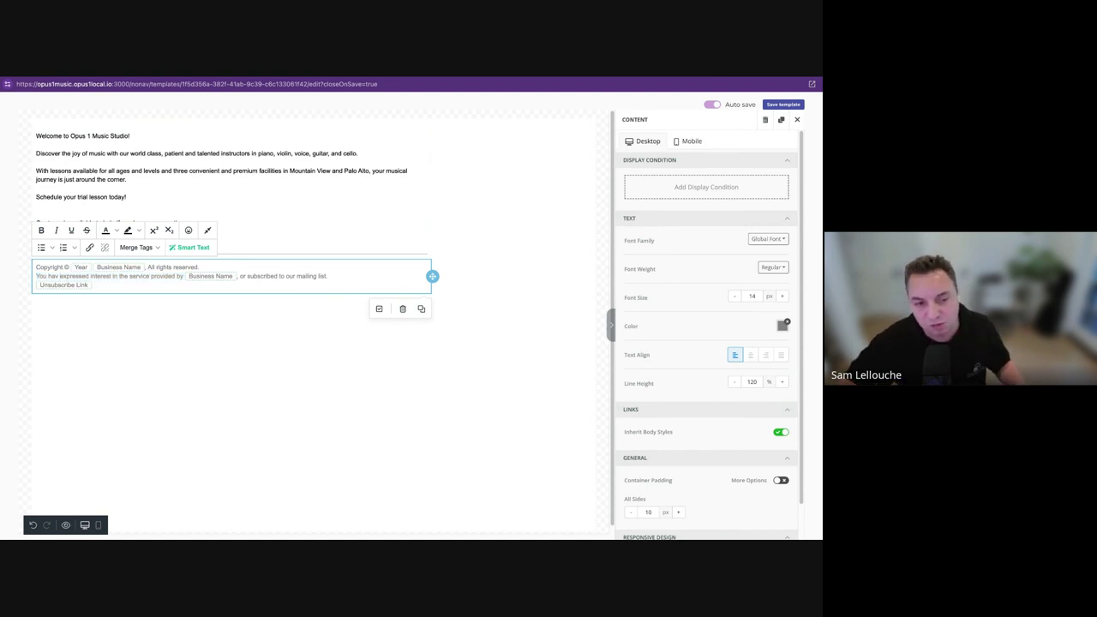
triple_click(341, 270)
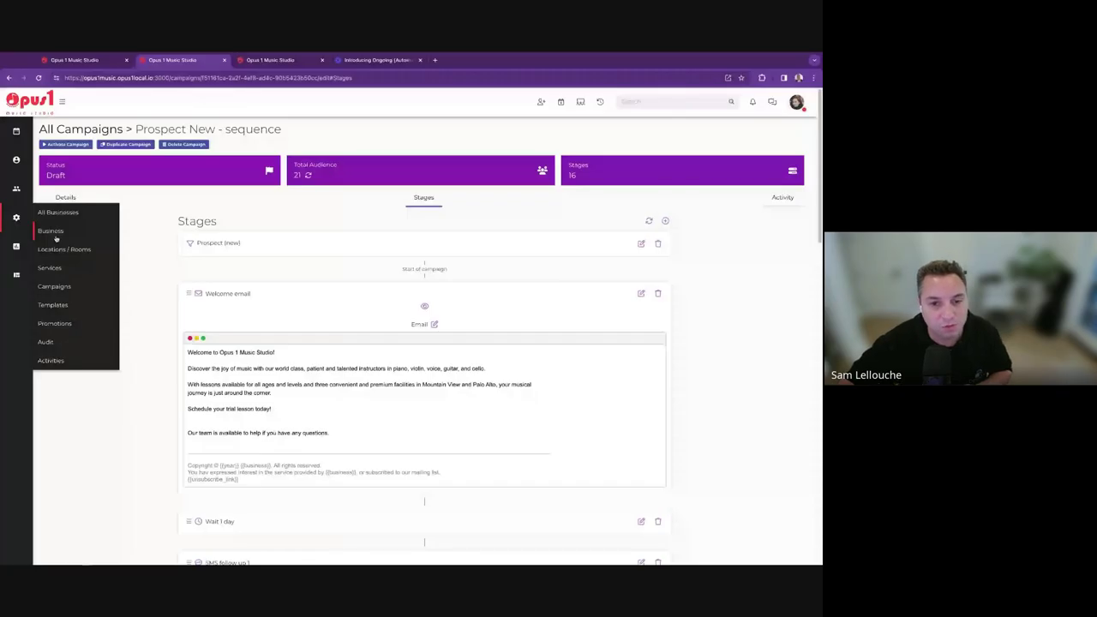
Add opus1local.io as a sending email domain under Settings > Business > Integrations.
click(56, 239)
click(501, 152)
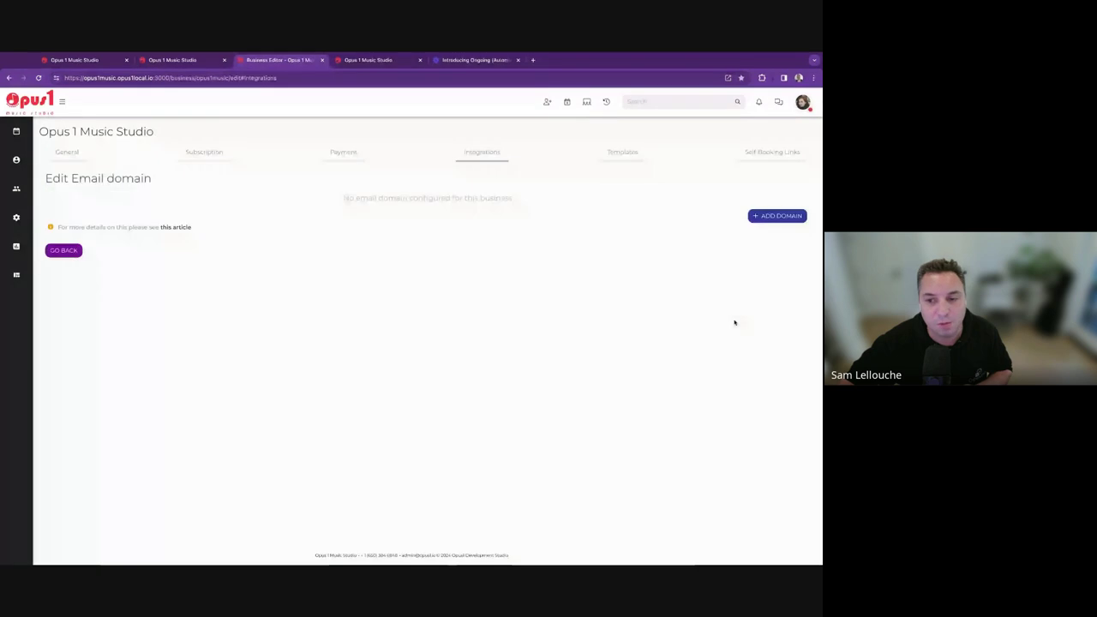
click(777, 216)
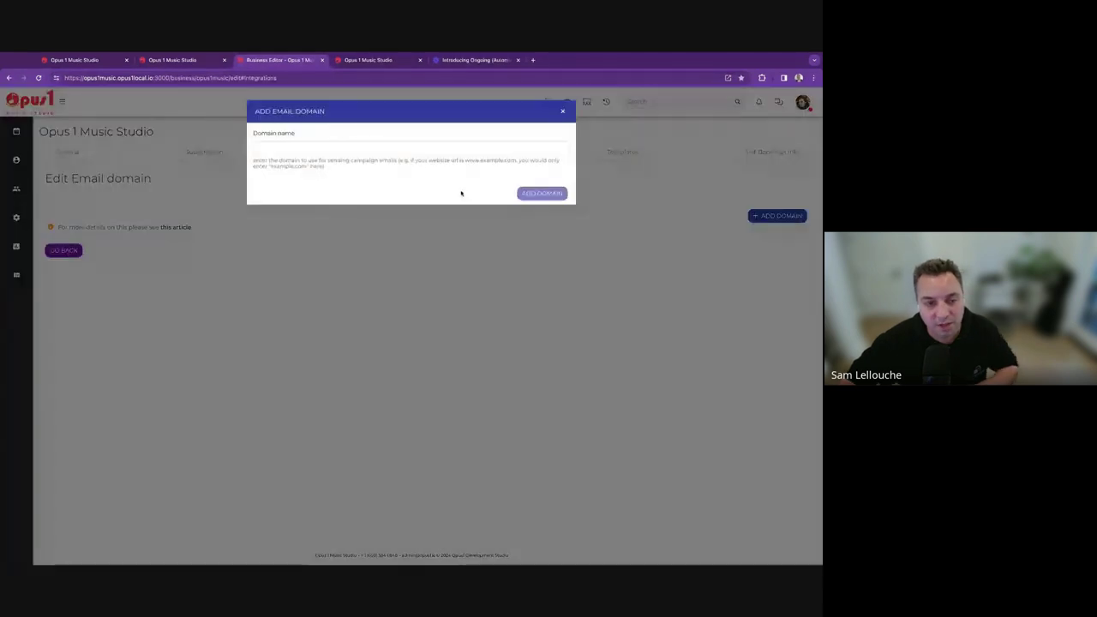
click(399, 145)
text(opus1)
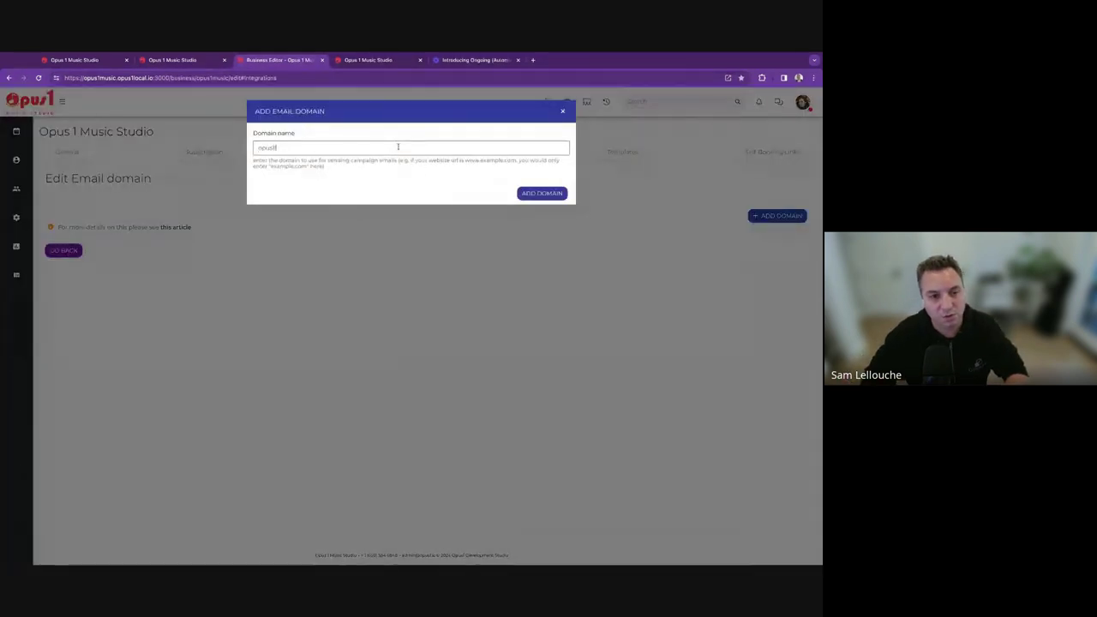
text(local.io)
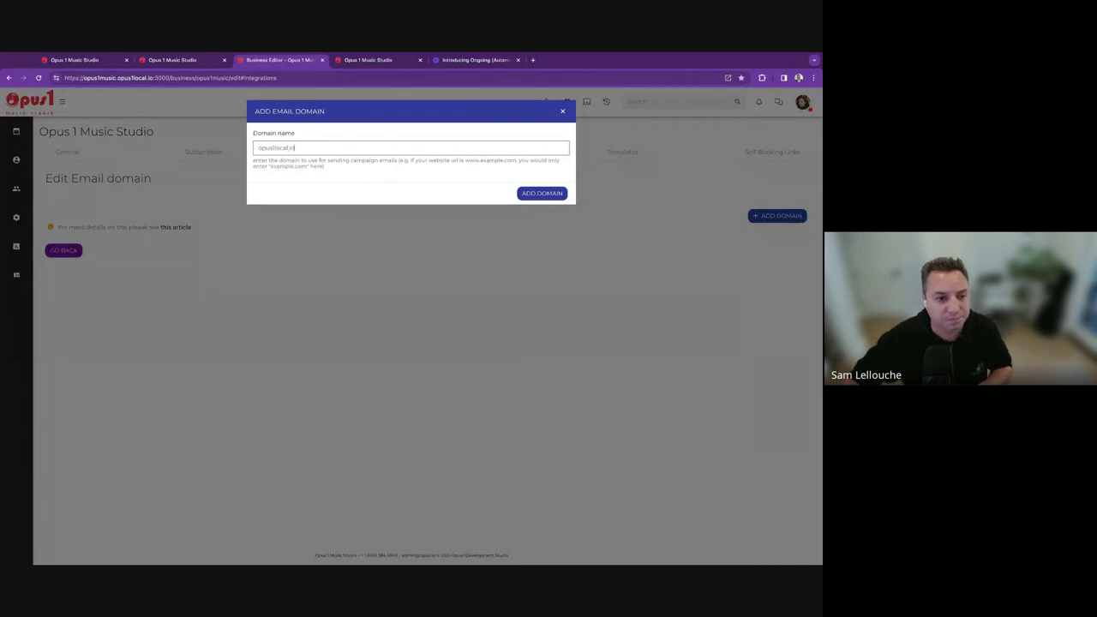
click(538, 193)
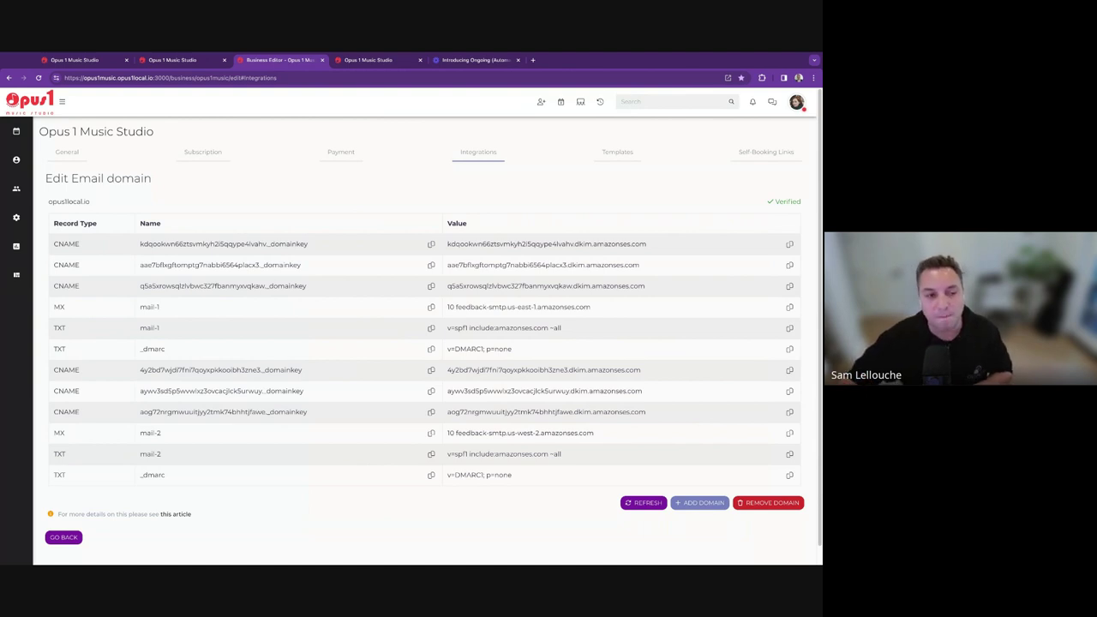
double_click(74, 200)
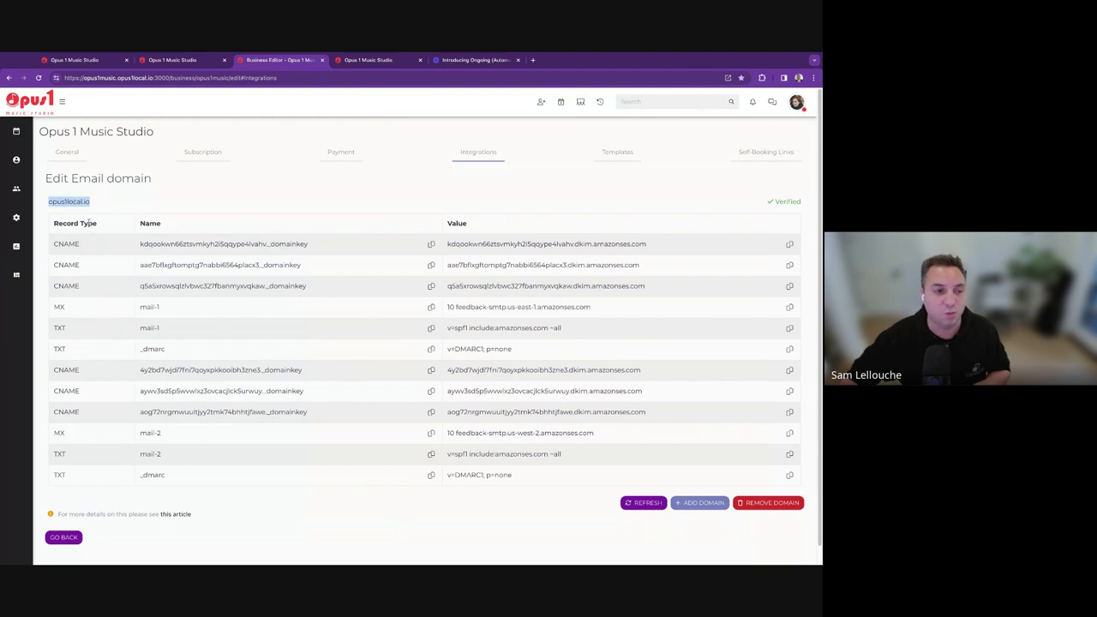
click(266, 523)
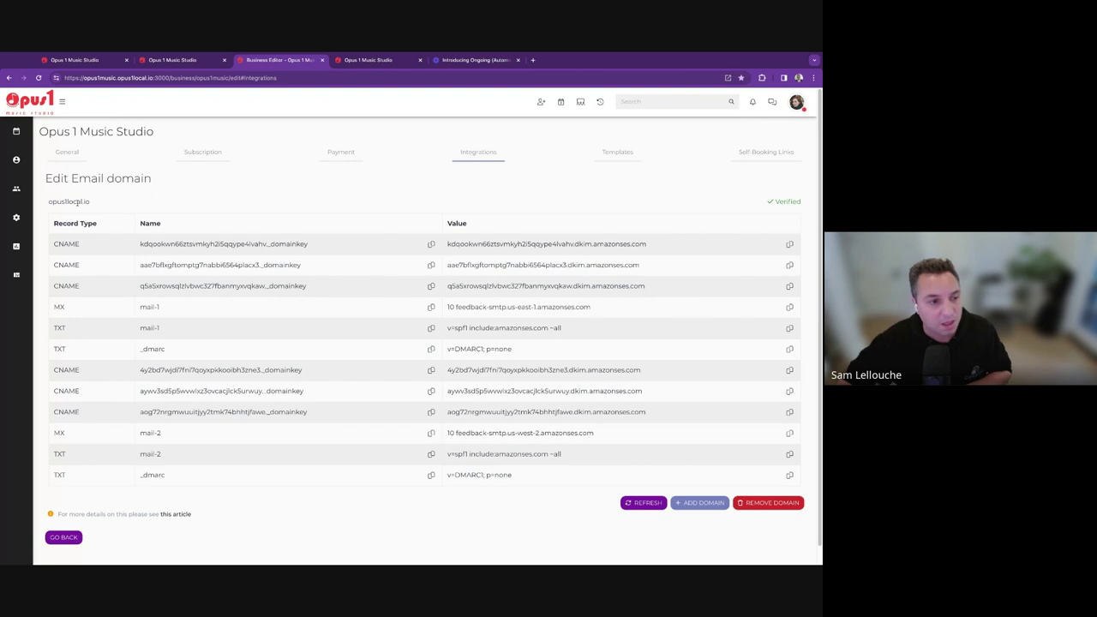
Visit the Campaigns list and the prospects board, then return to Campaigns.
mouse_move(16, 213)
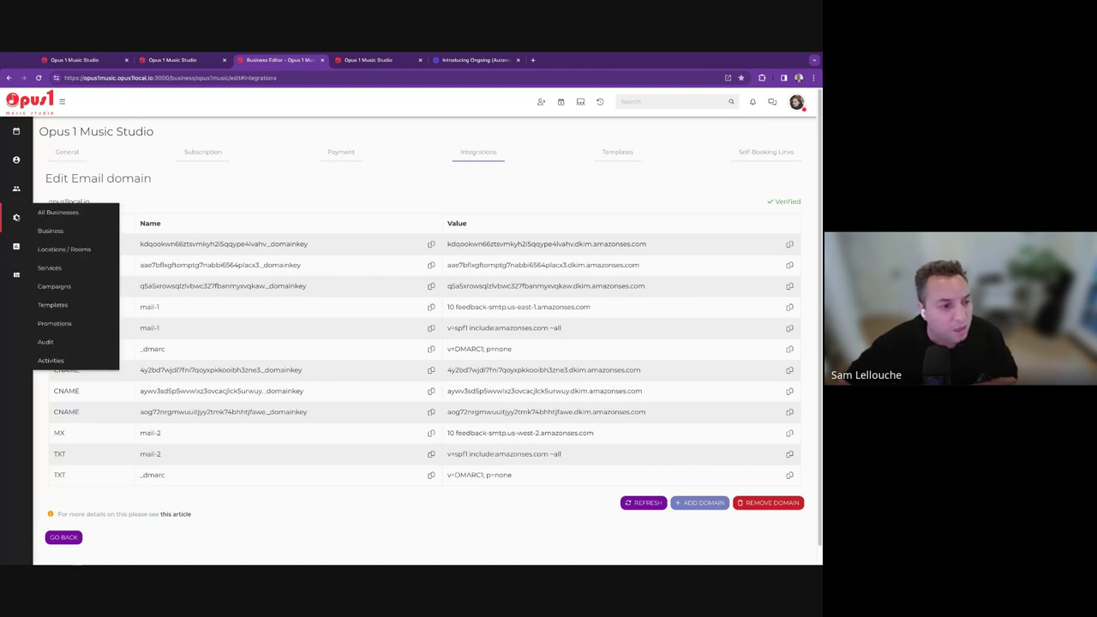
click(76, 292)
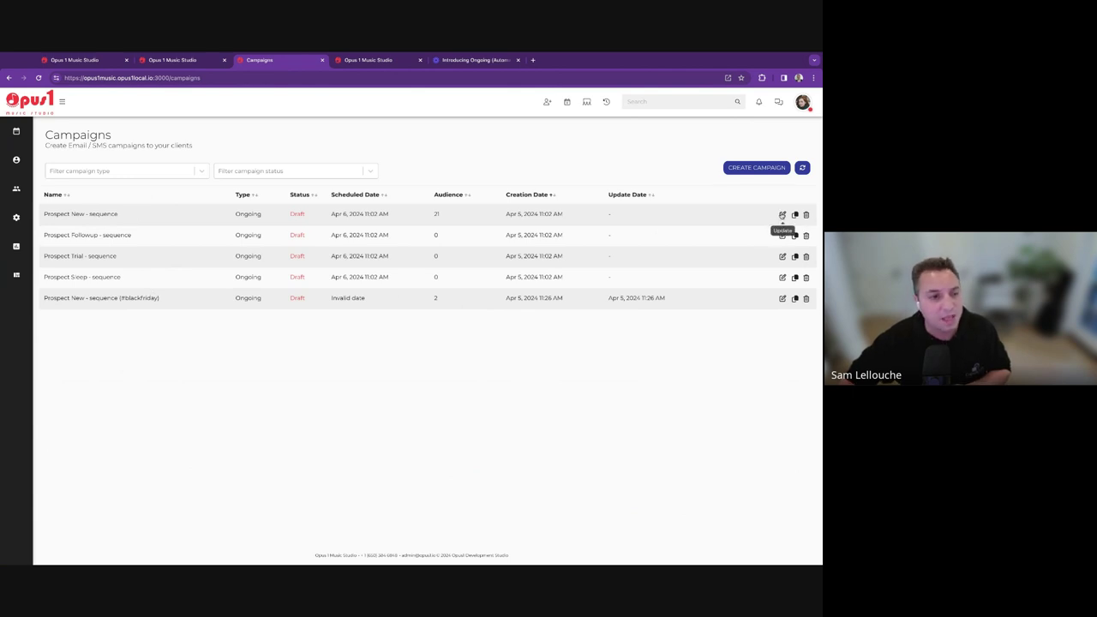
mouse_move(15, 160)
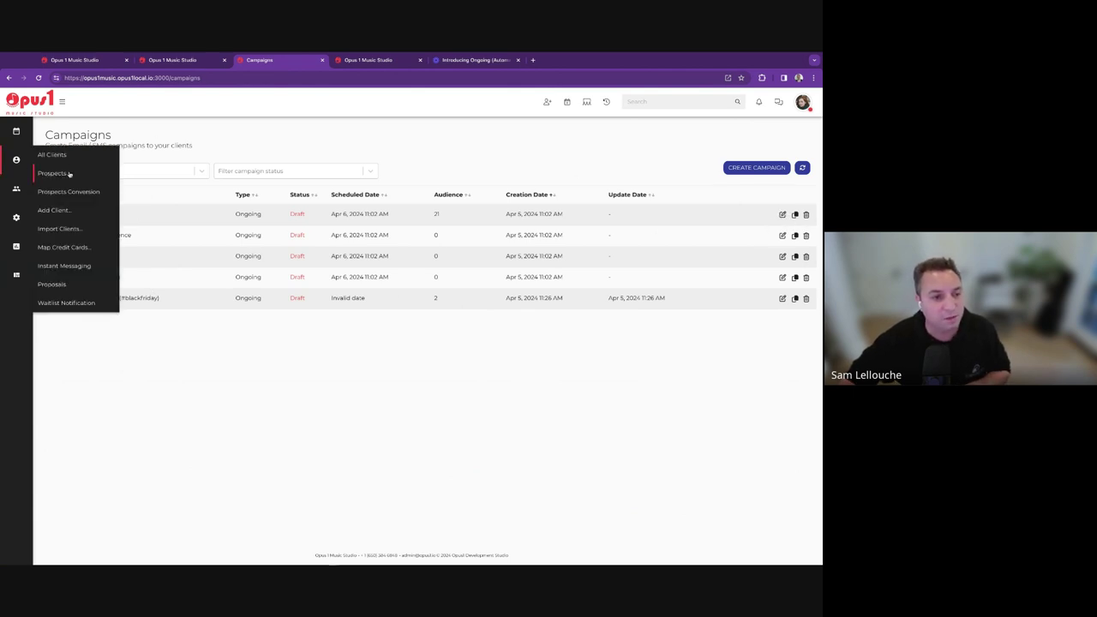
click(53, 173)
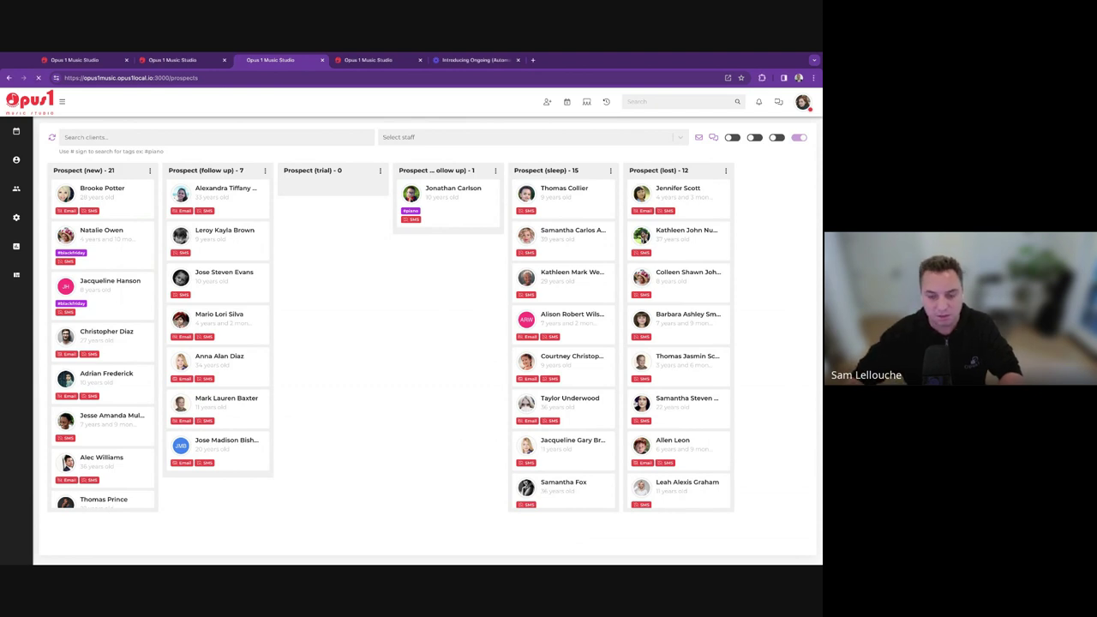
click(802, 102)
click(809, 108)
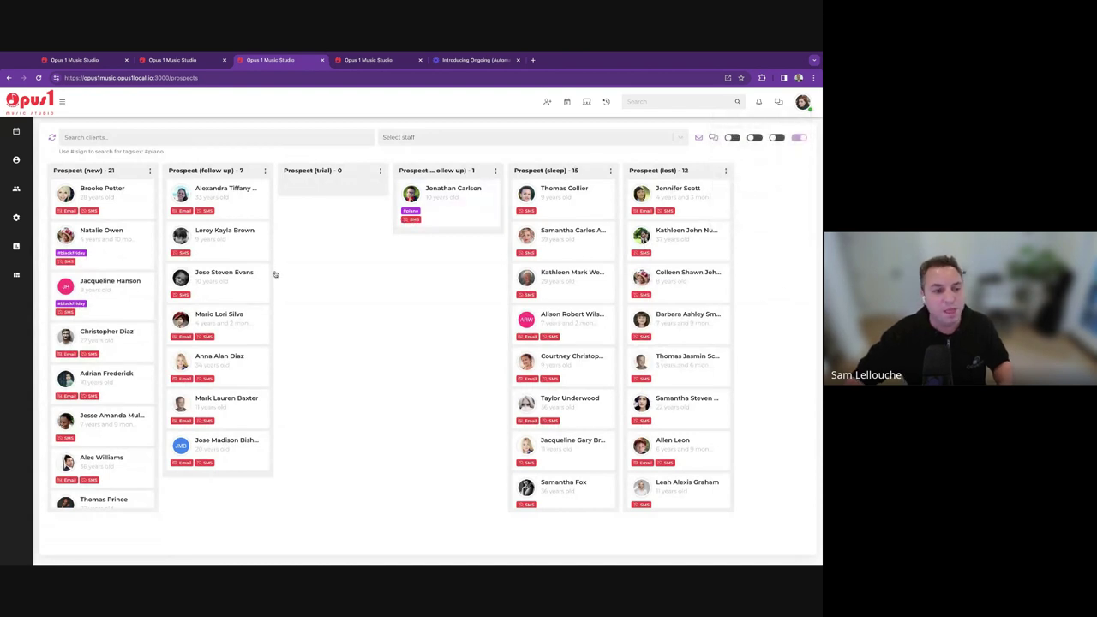
mouse_move(30, 201)
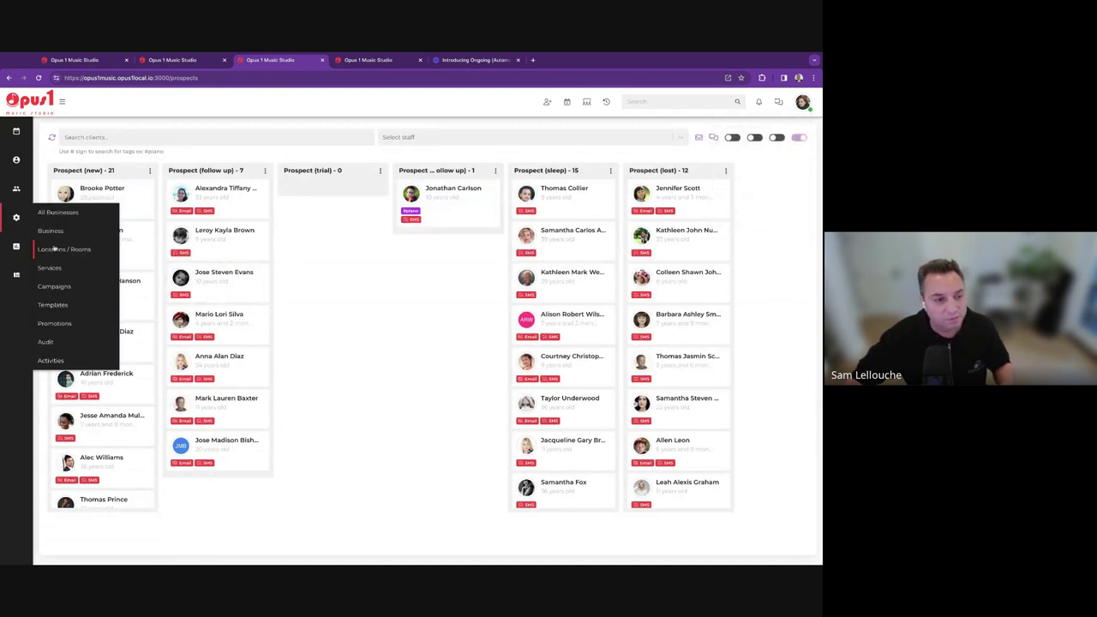
click(64, 287)
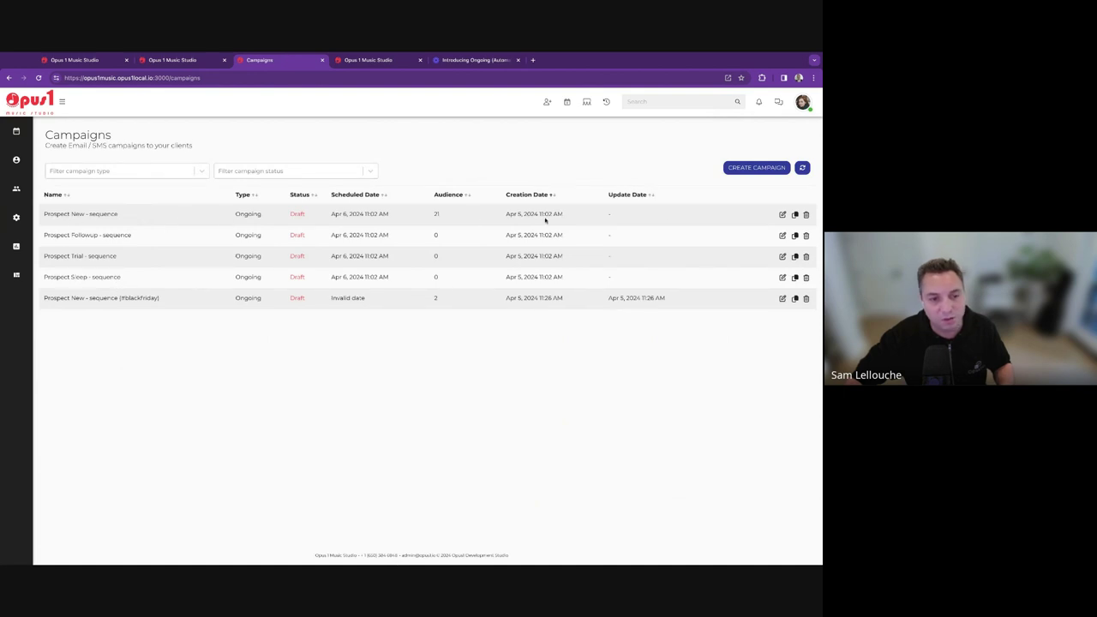
Activate Prospect New - sequence immediately with Activate now, then return to Campaigns.
click(782, 215)
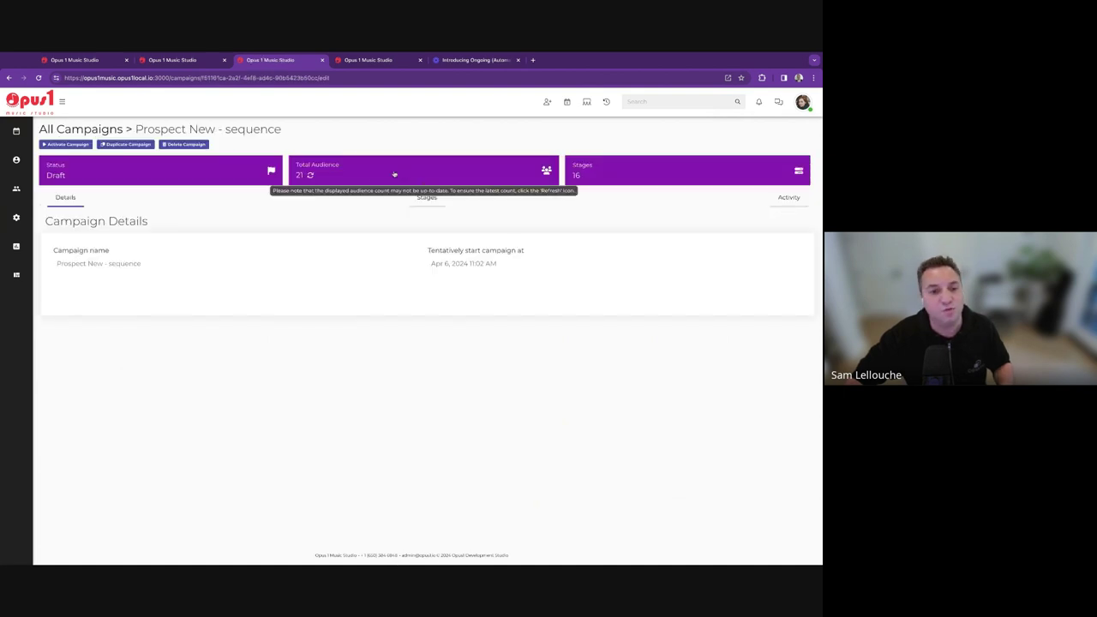
click(66, 144)
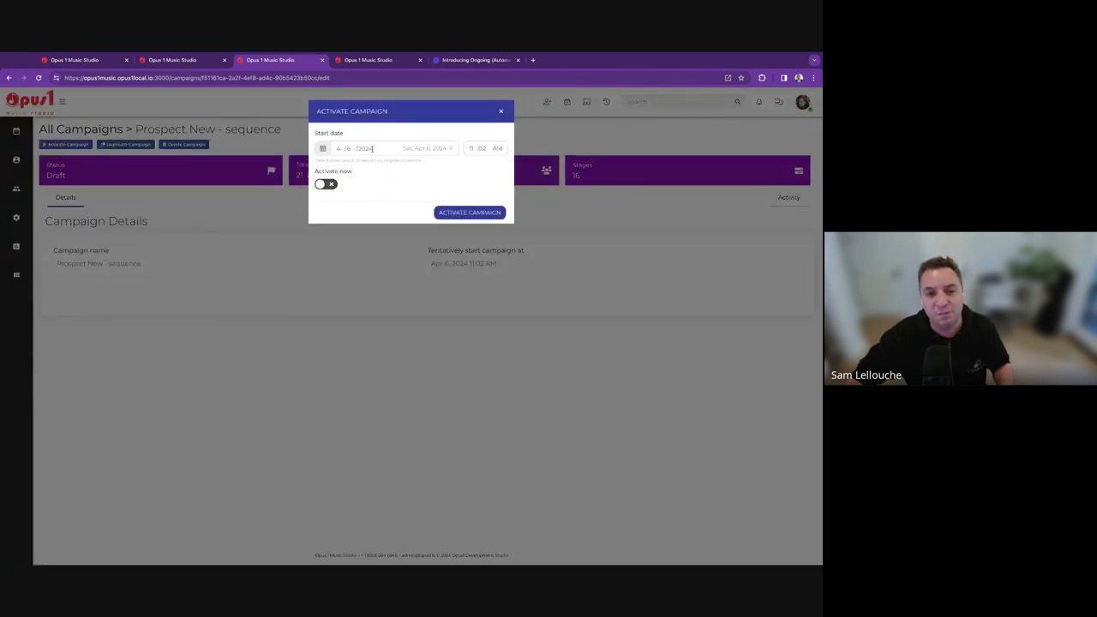
click(414, 152)
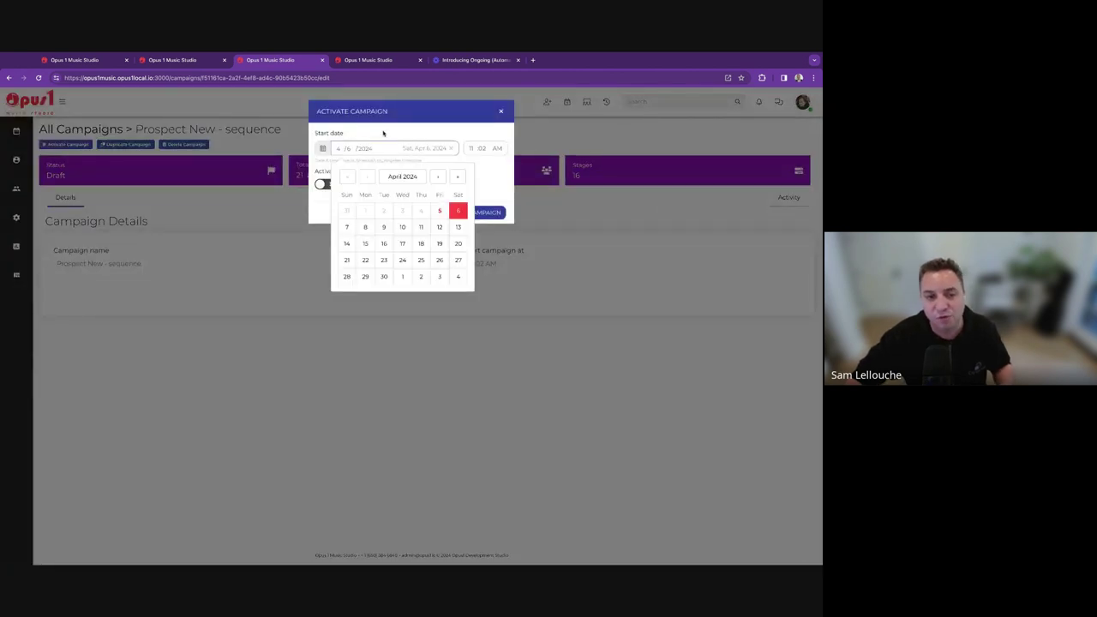
click(322, 183)
click(325, 184)
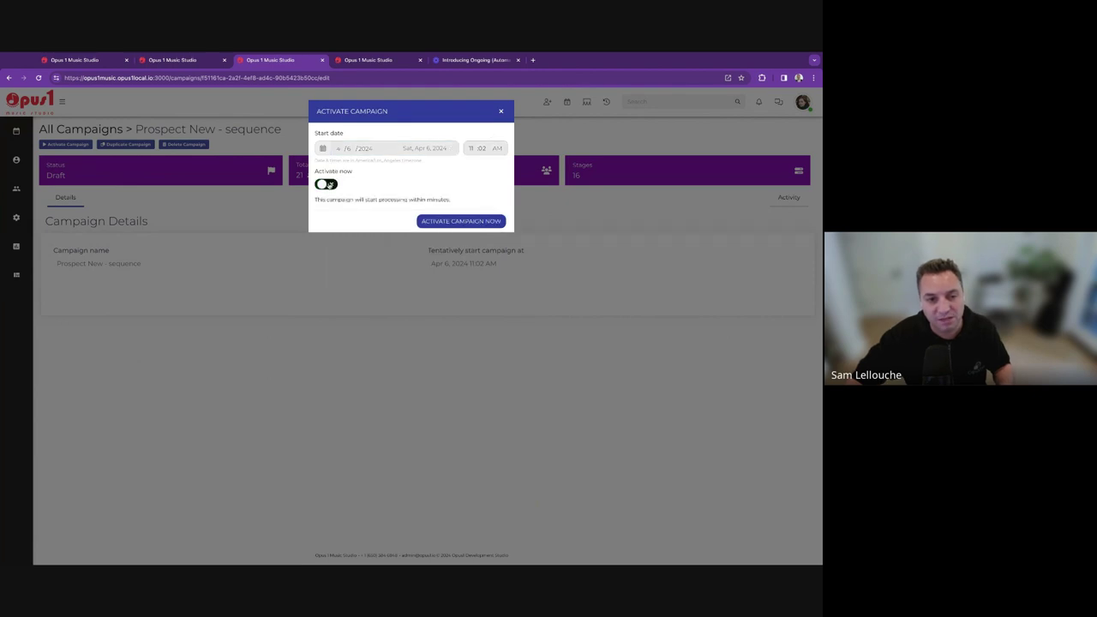
click(461, 222)
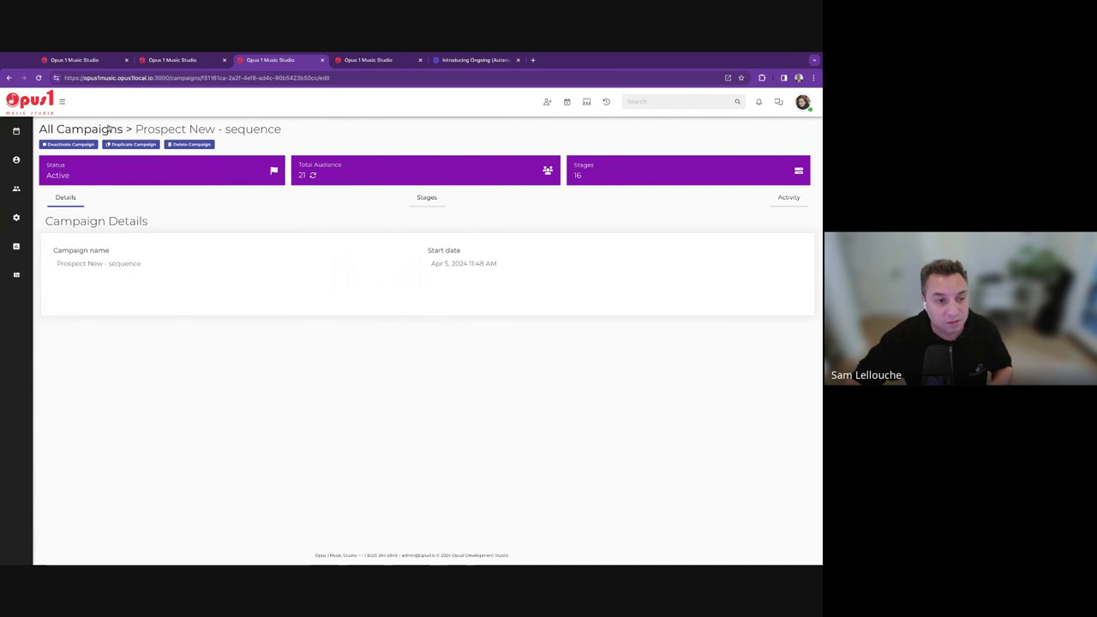
mouse_move(16, 217)
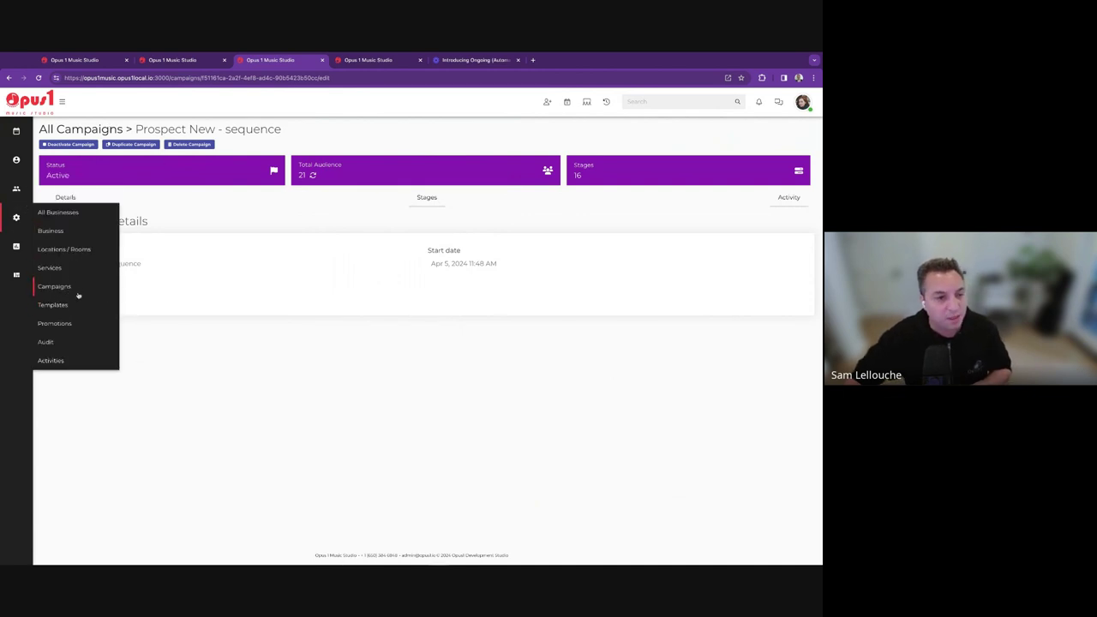
click(78, 294)
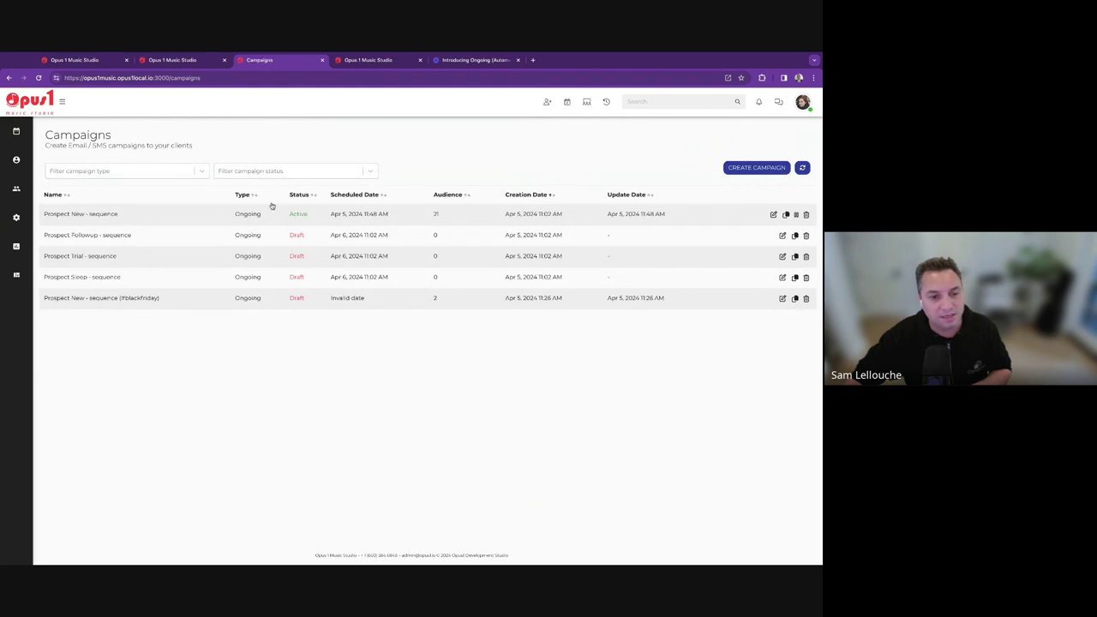
Switch to the first browser tab with the Prospects kanban board.
click(86, 61)
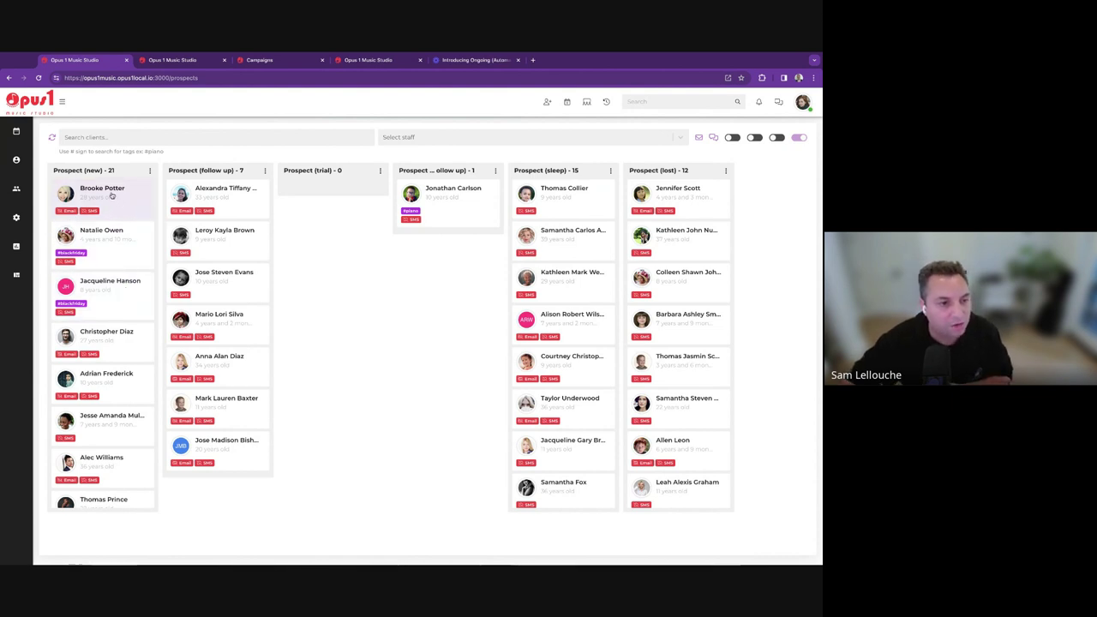
Open the top new prospect's edit form and switch off the SMS opt-out.
click(114, 190)
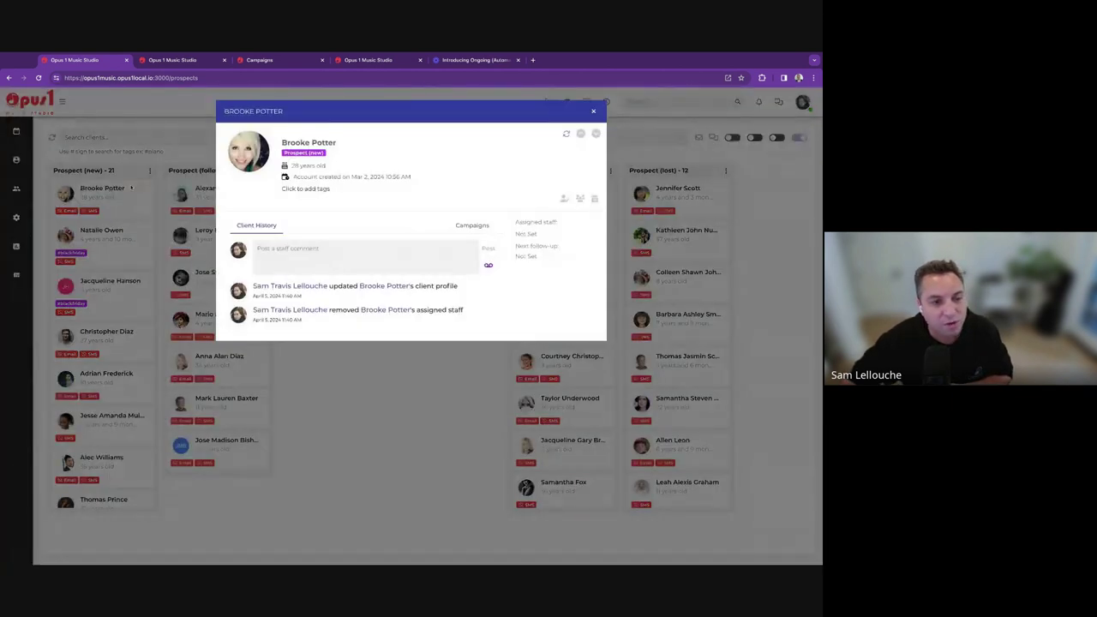
click(131, 188)
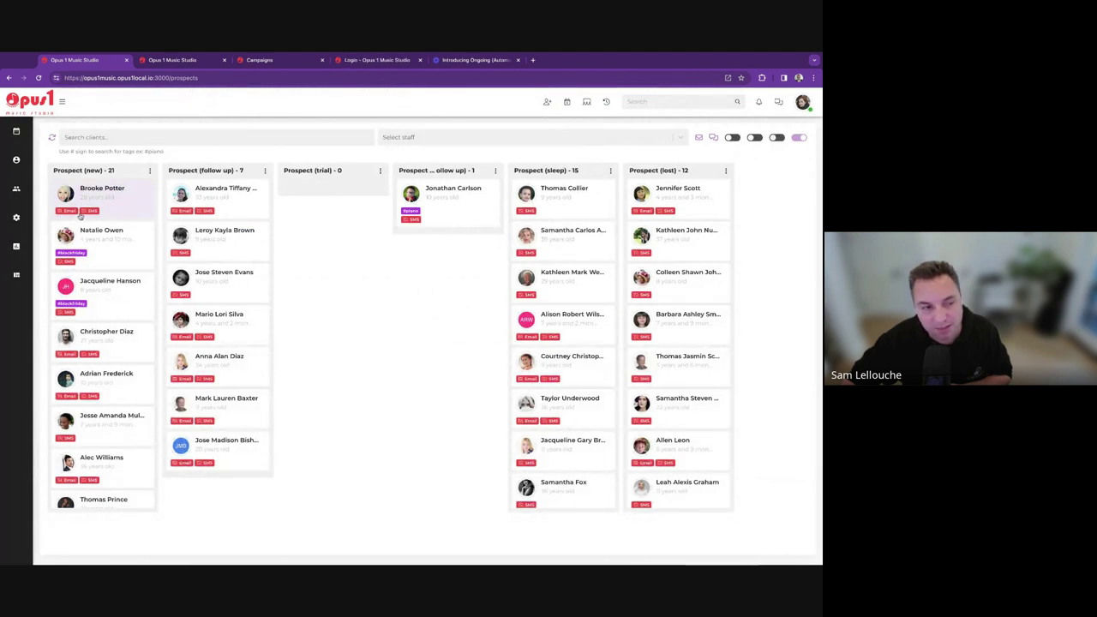
click(98, 193)
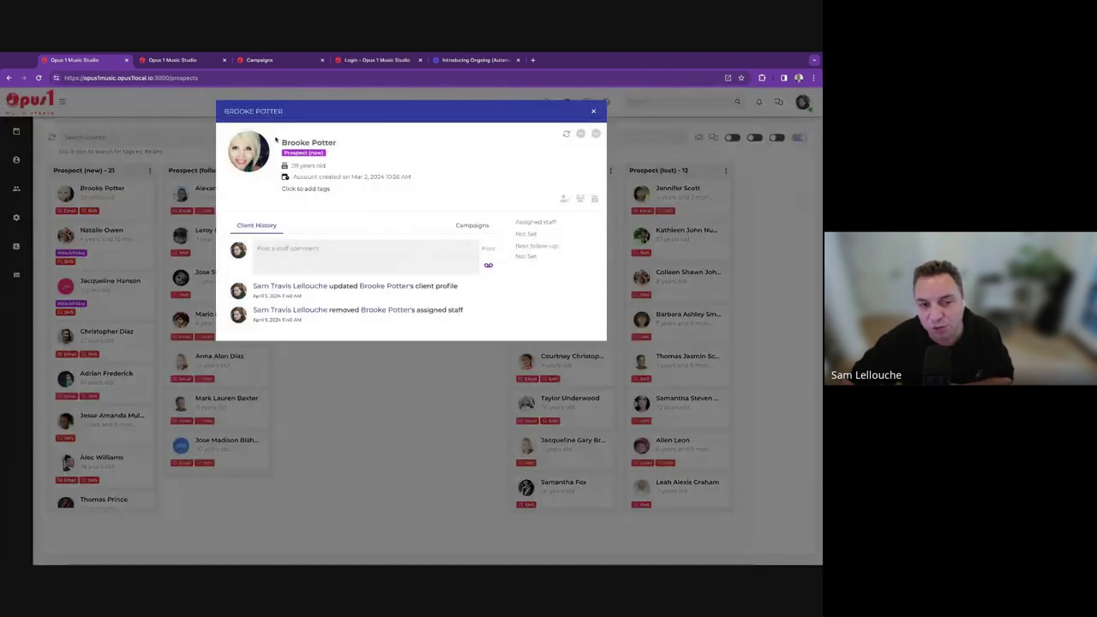
click(564, 198)
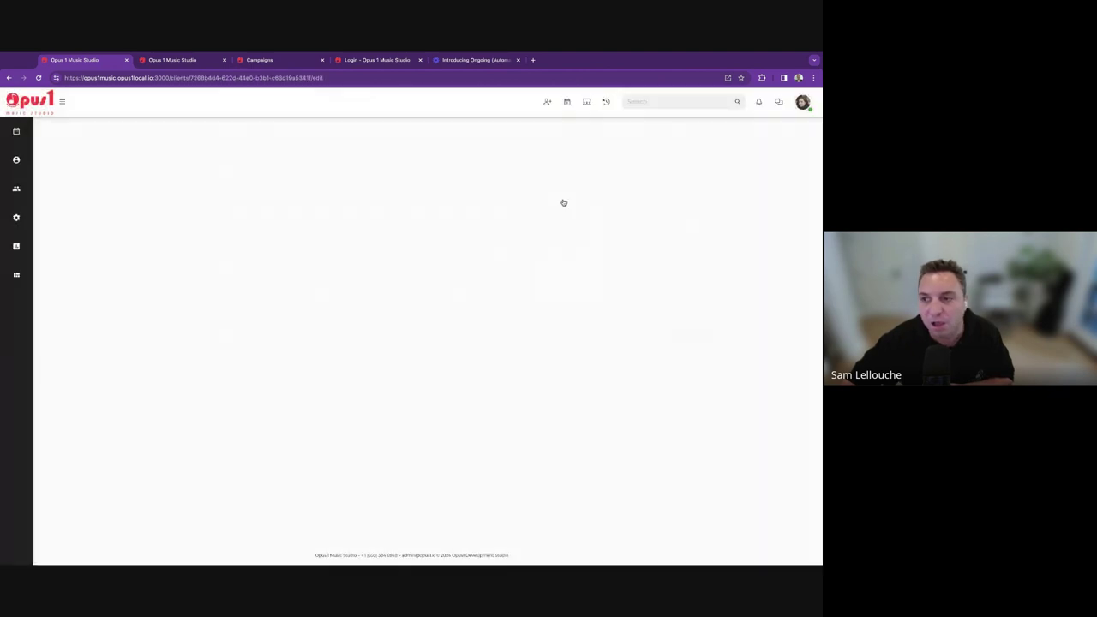
scroll(139, 367, down, 10)
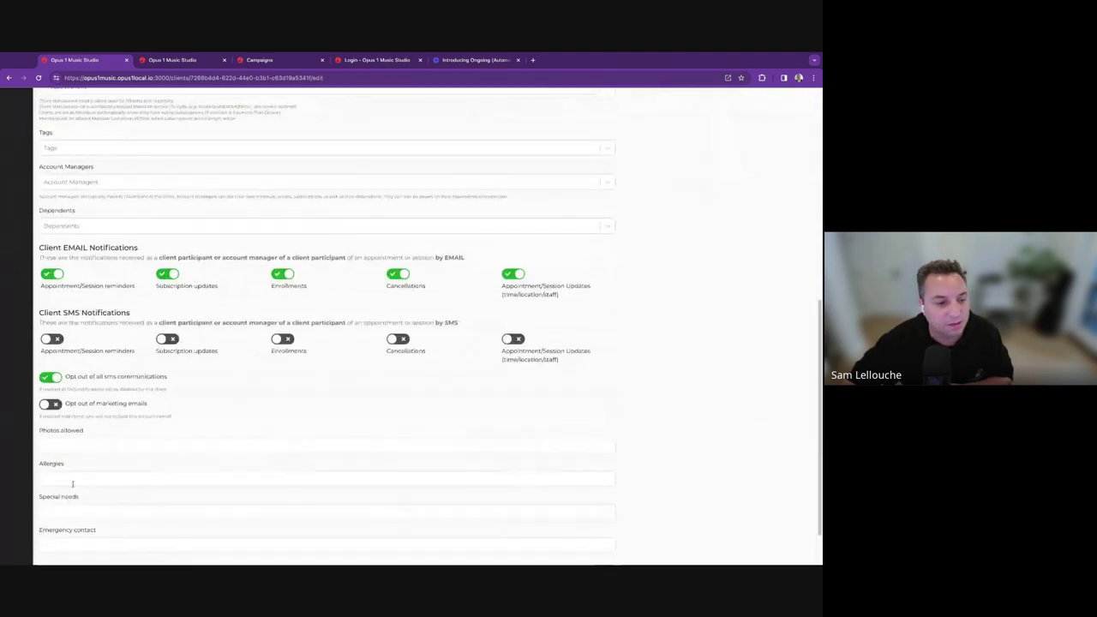
click(49, 322)
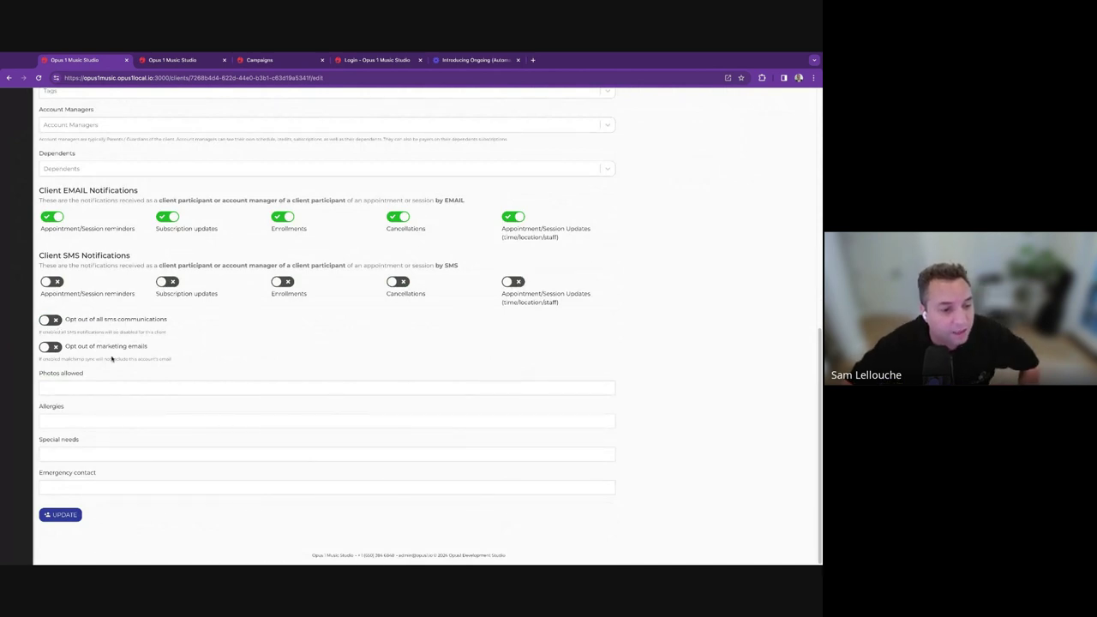
scroll(72, 494, up, 10)
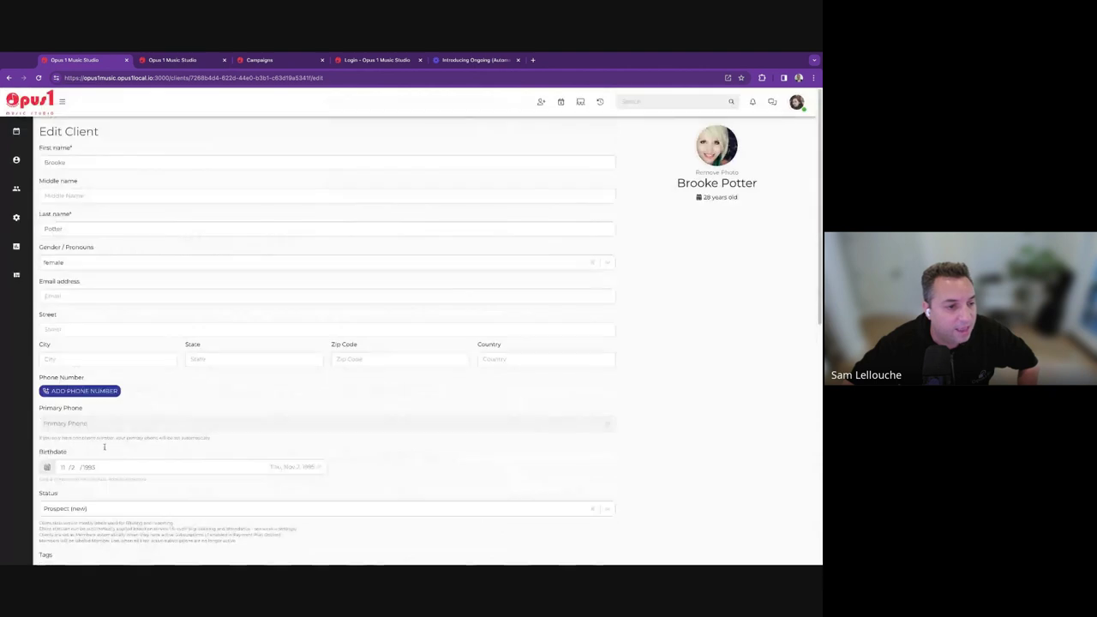
Enter the prospect's email address and save the profile with UPDATE.
click(85, 296)
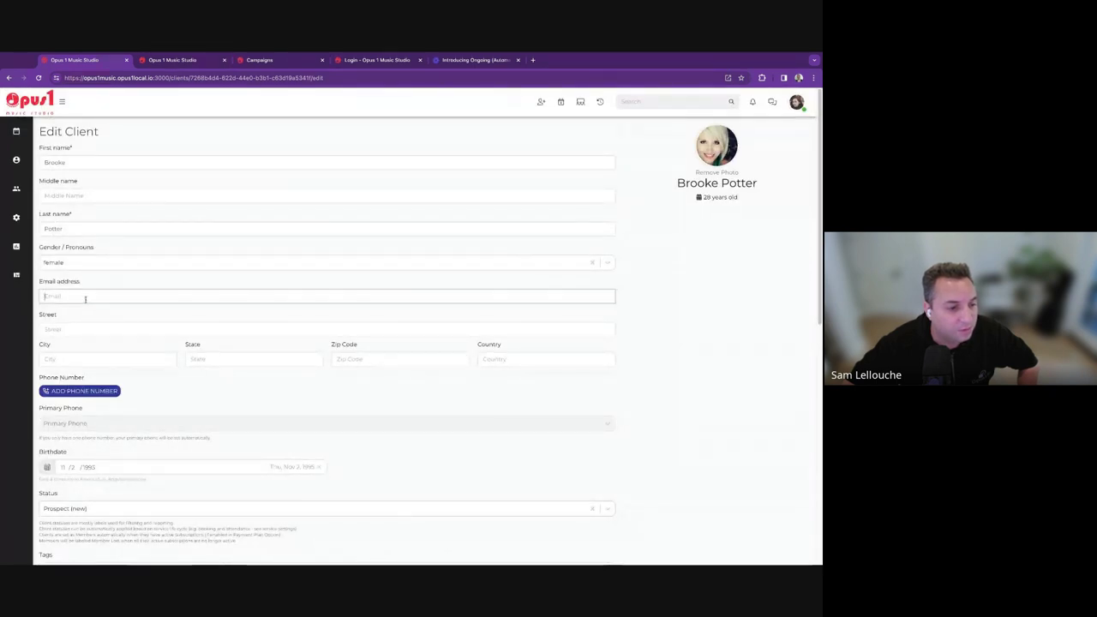
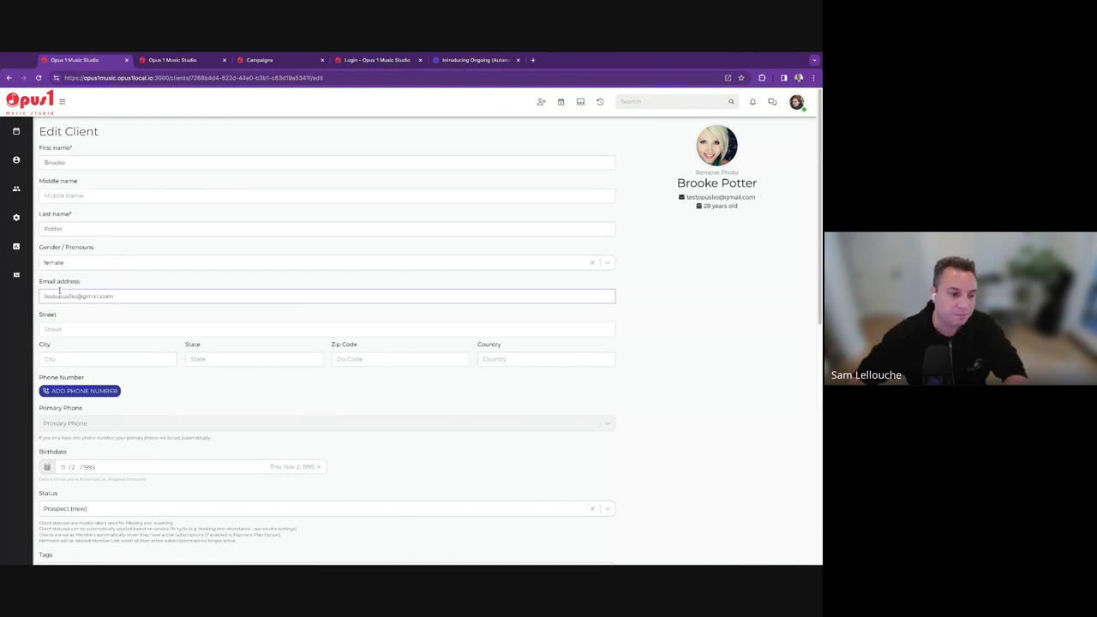
scroll(59, 291, down, 10)
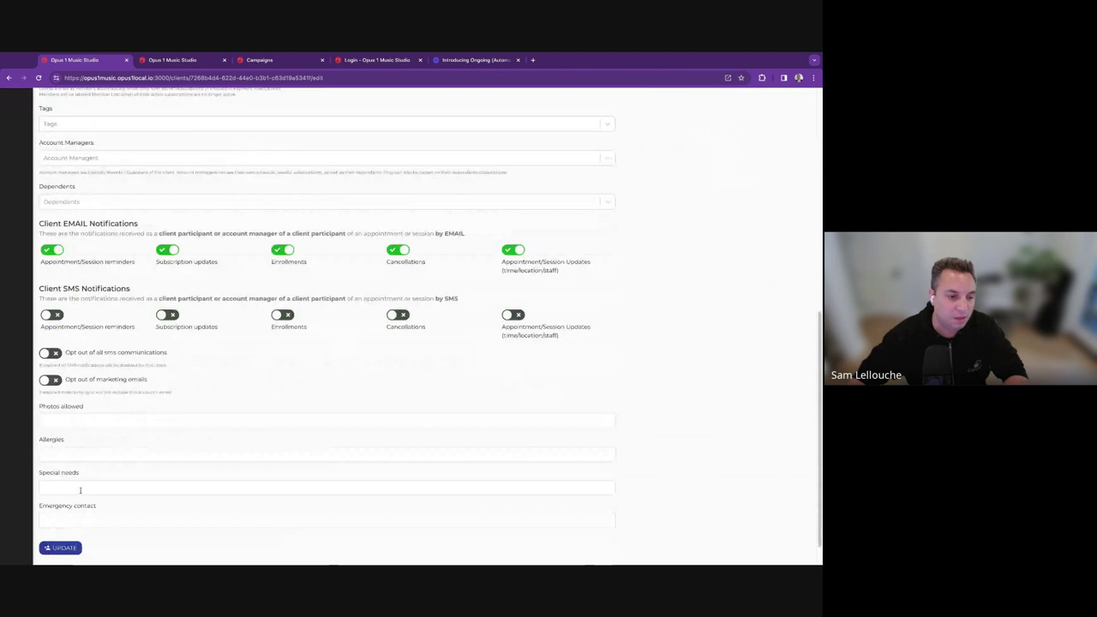
click(58, 548)
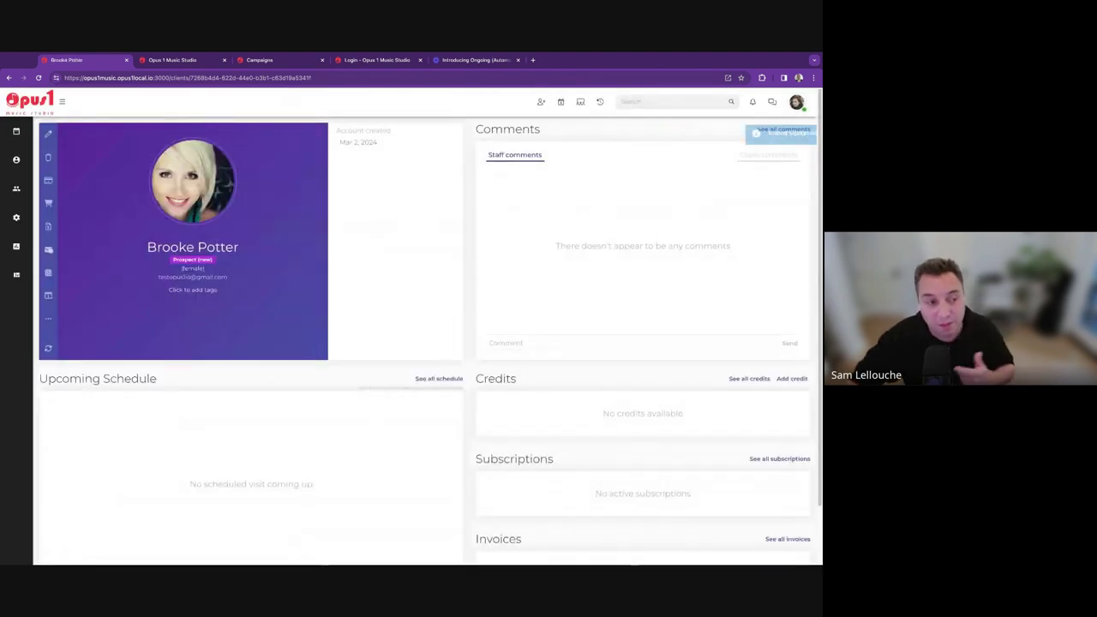
Open the edit form of the first new prospect from the Prospects board.
mouse_move(17, 161)
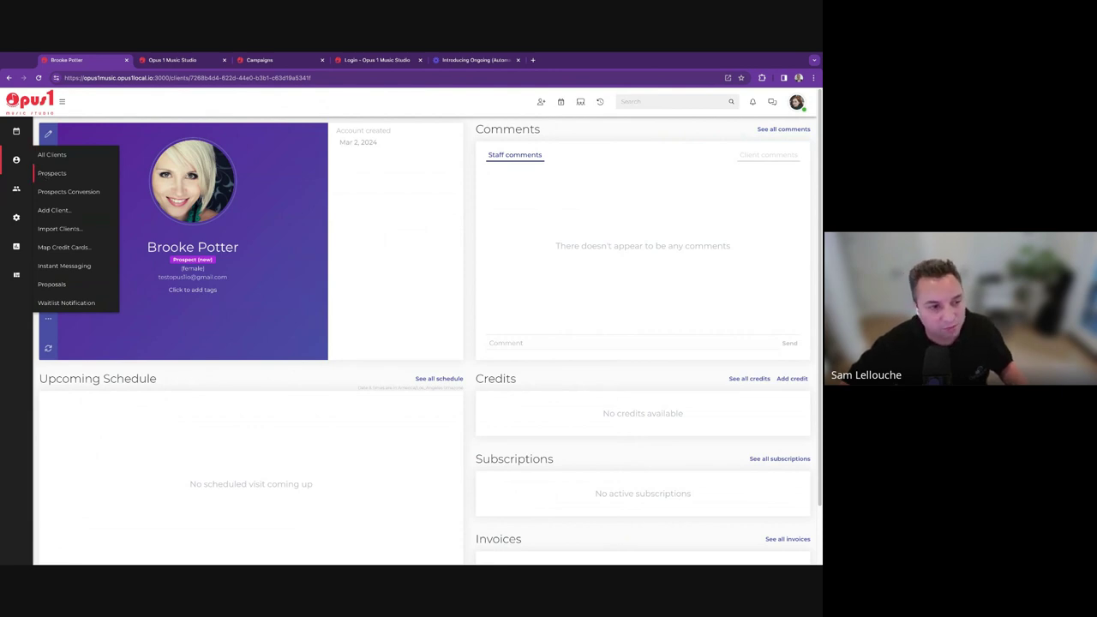
click(51, 173)
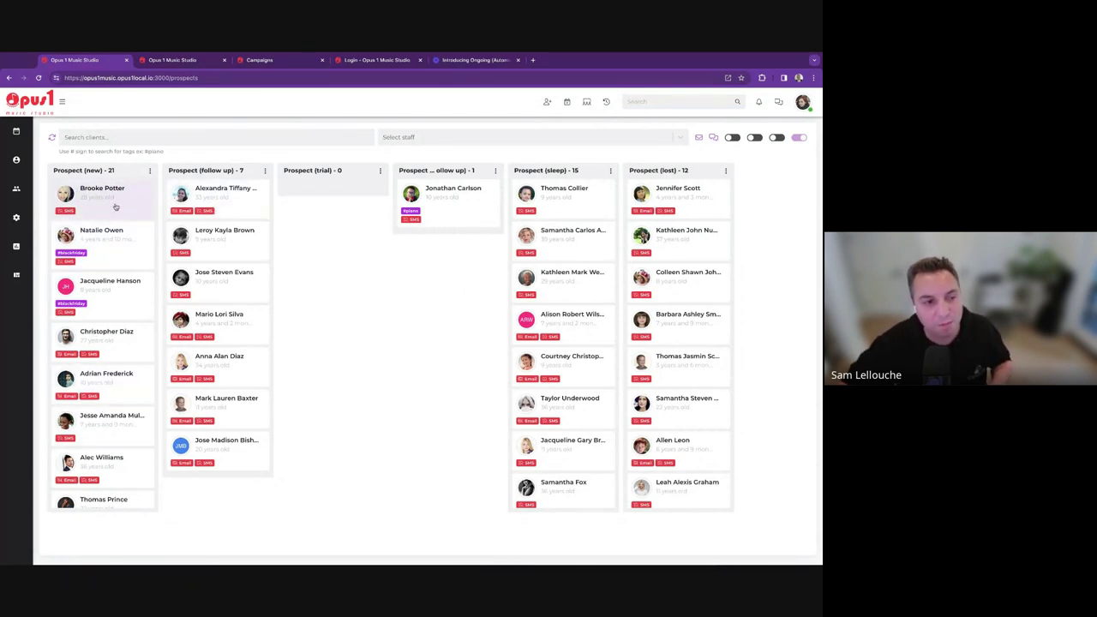
click(115, 206)
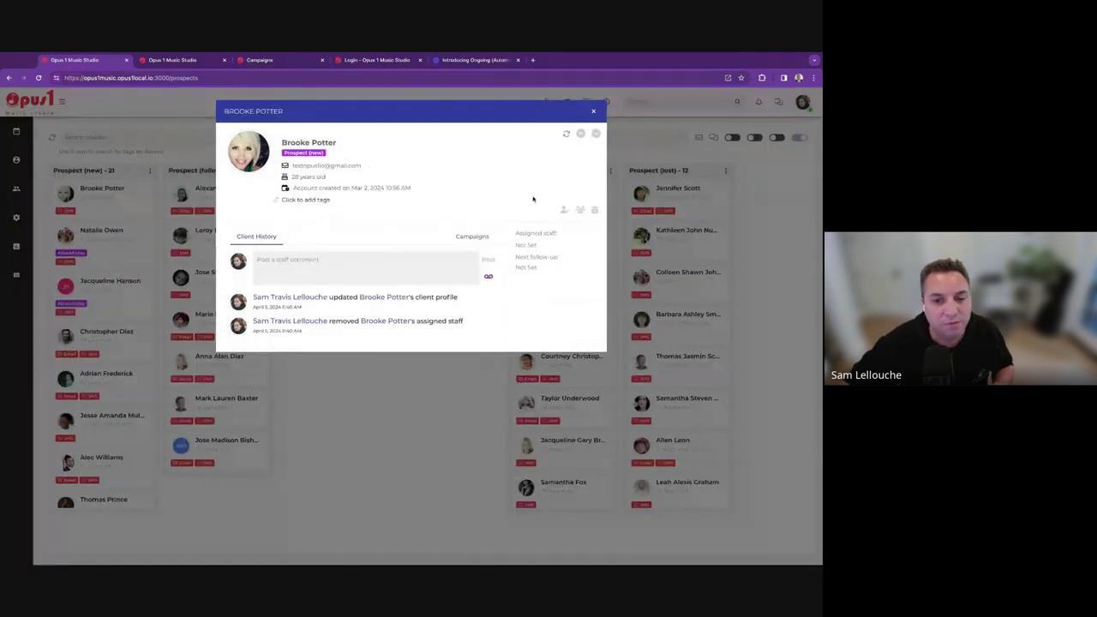
click(563, 210)
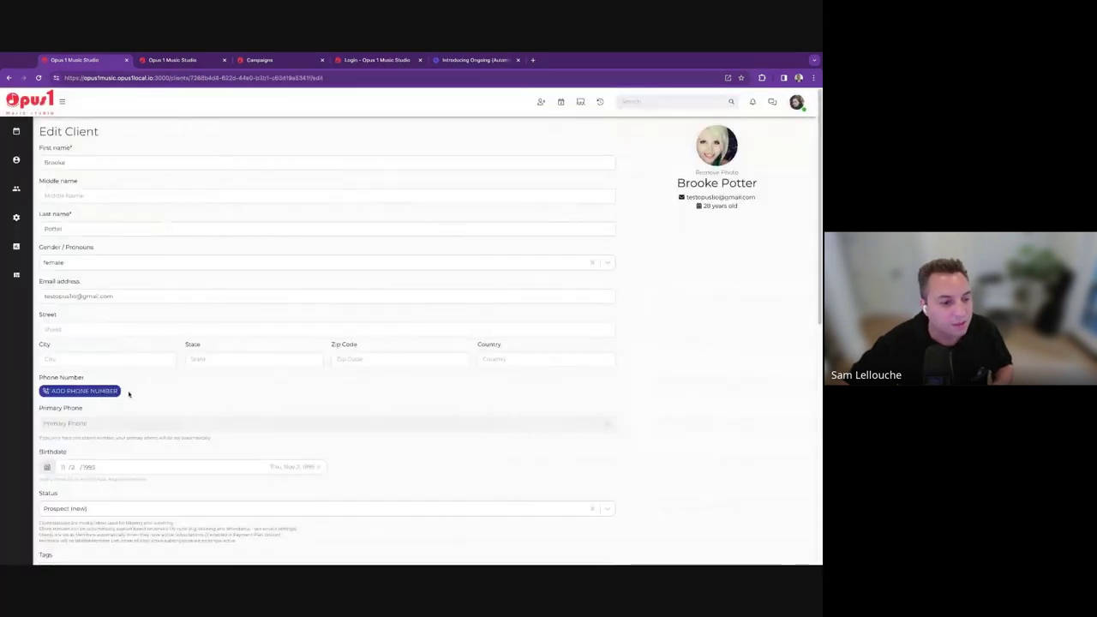
Add the prospect's US phone number in a new phone row, save it, and return to the board.
click(96, 391)
text(5)
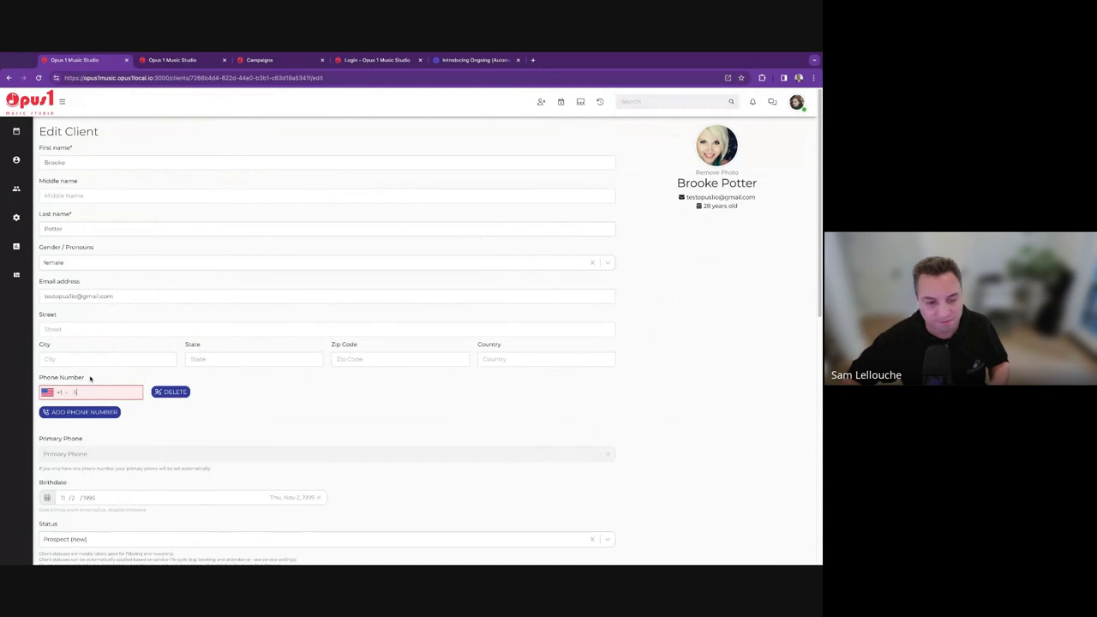
text(55) 123-1234)
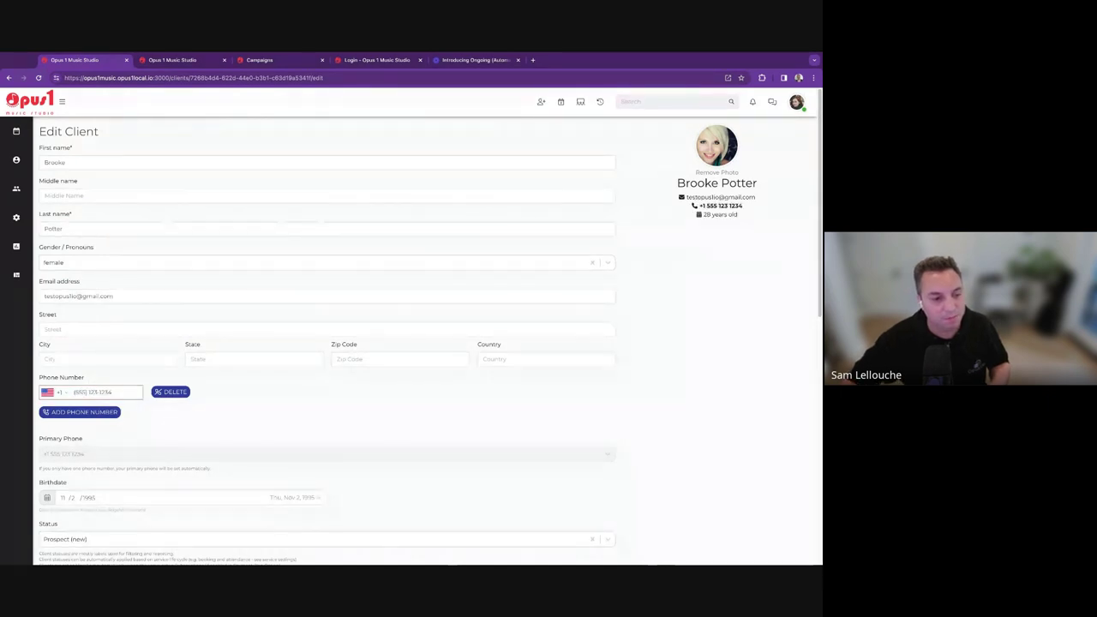
scroll(326, 325, down, 15)
click(67, 518)
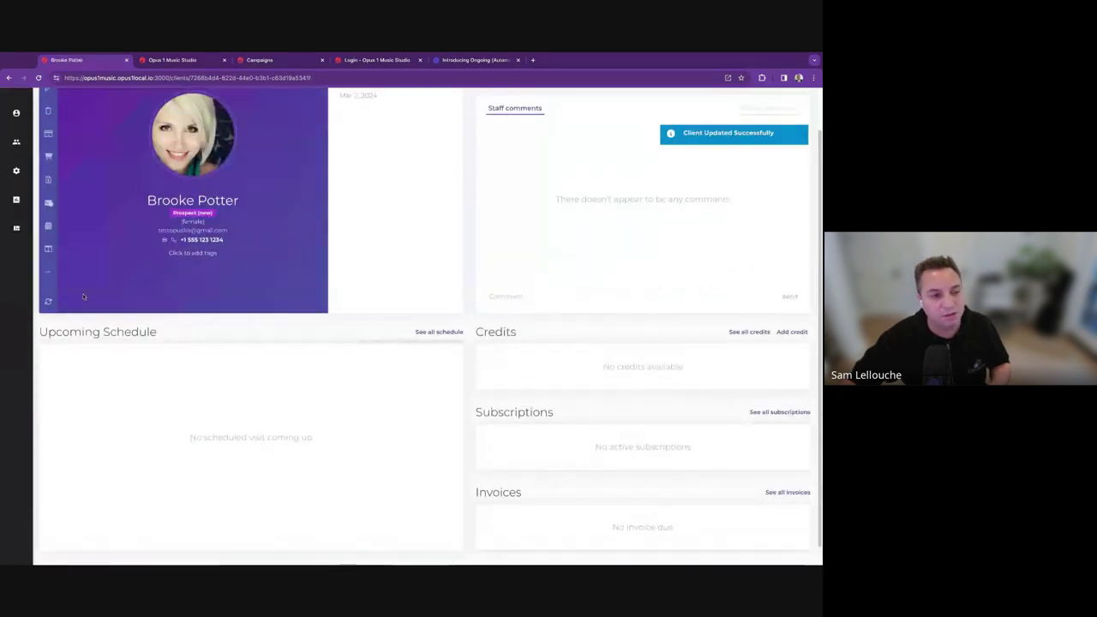
click(52, 174)
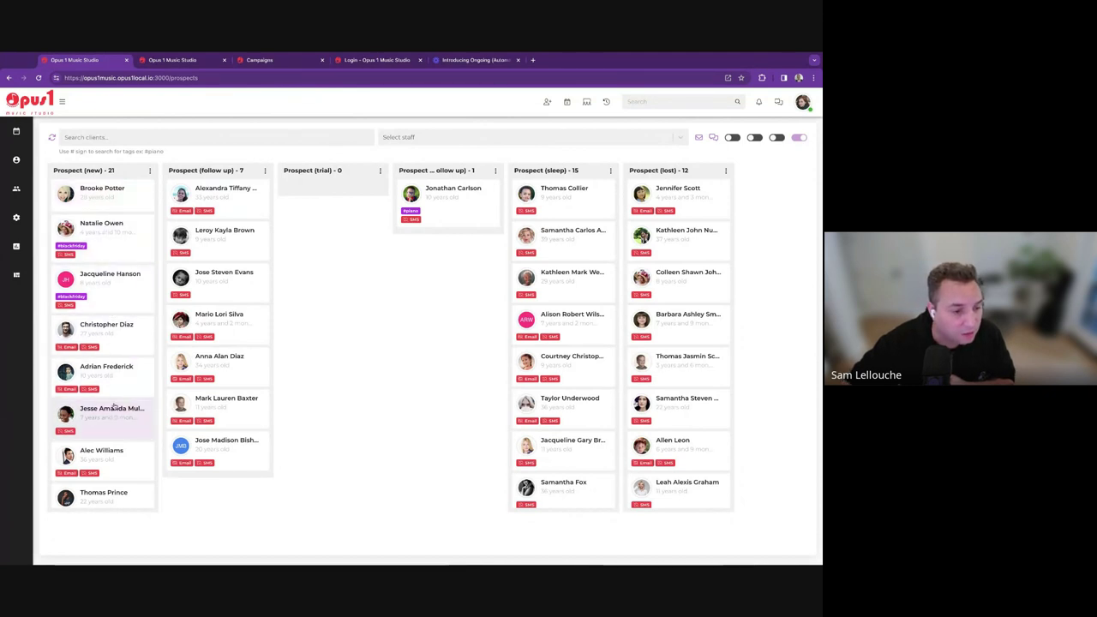
Drag the fifth new-prospect card to the top of the Prospect (new) column and open its details.
drag(108, 385, 111, 211)
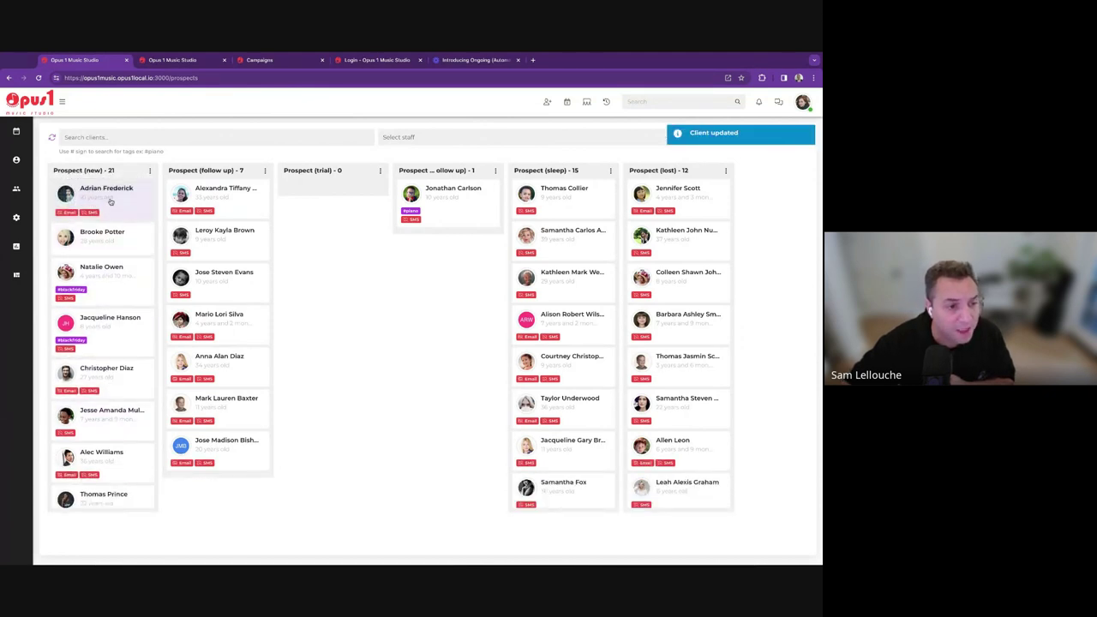
click(110, 209)
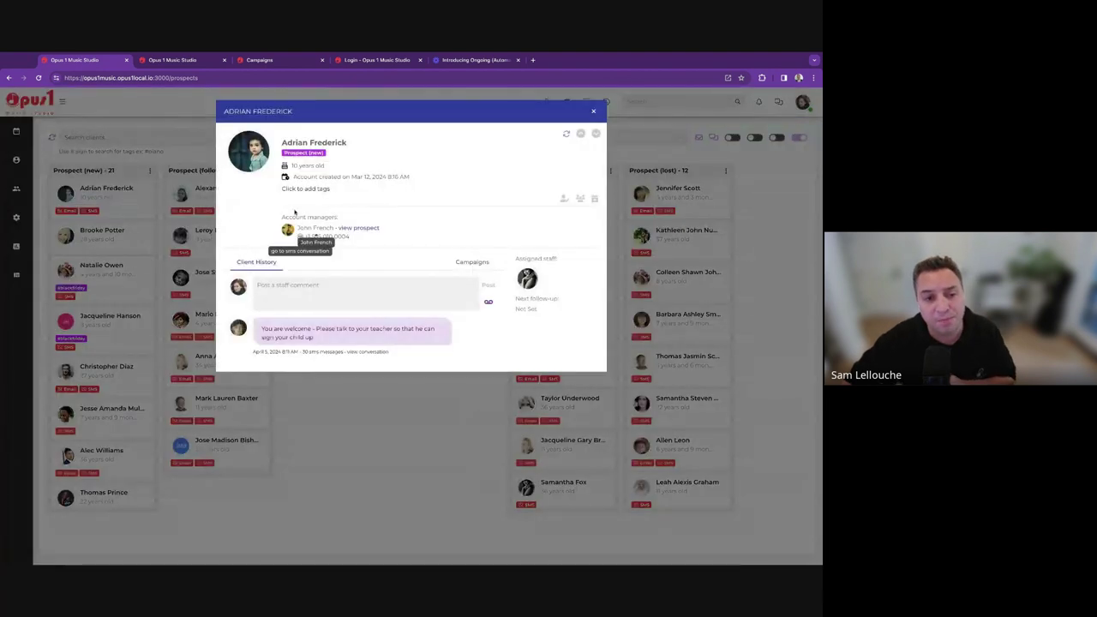
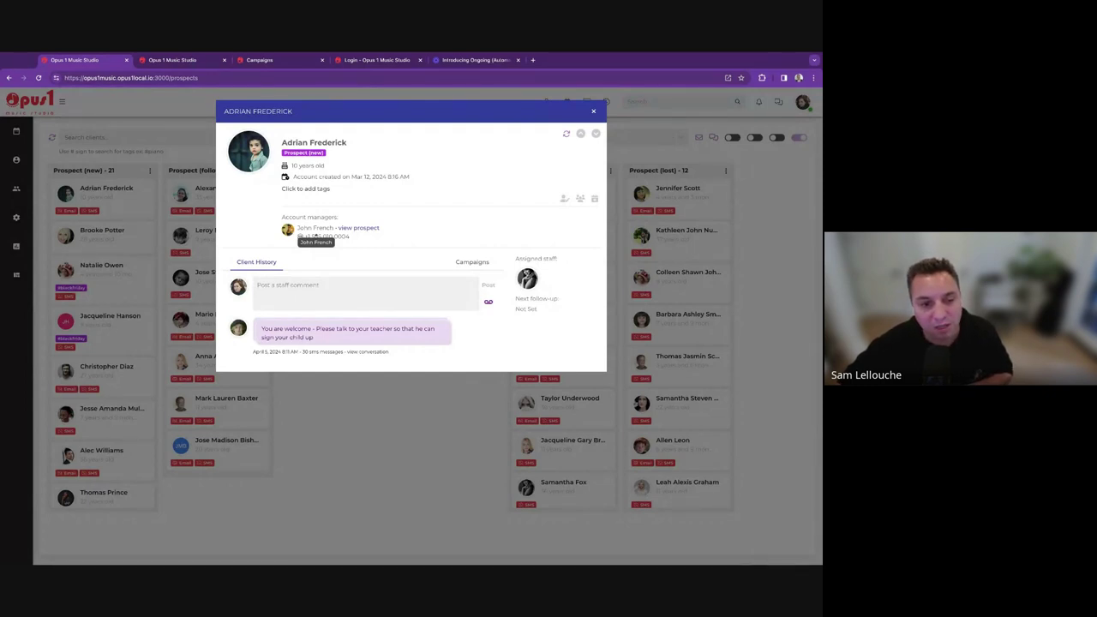
Open the account manager's profile in a new tab and turn off the all-SMS opt-out.
triple_click(305, 229)
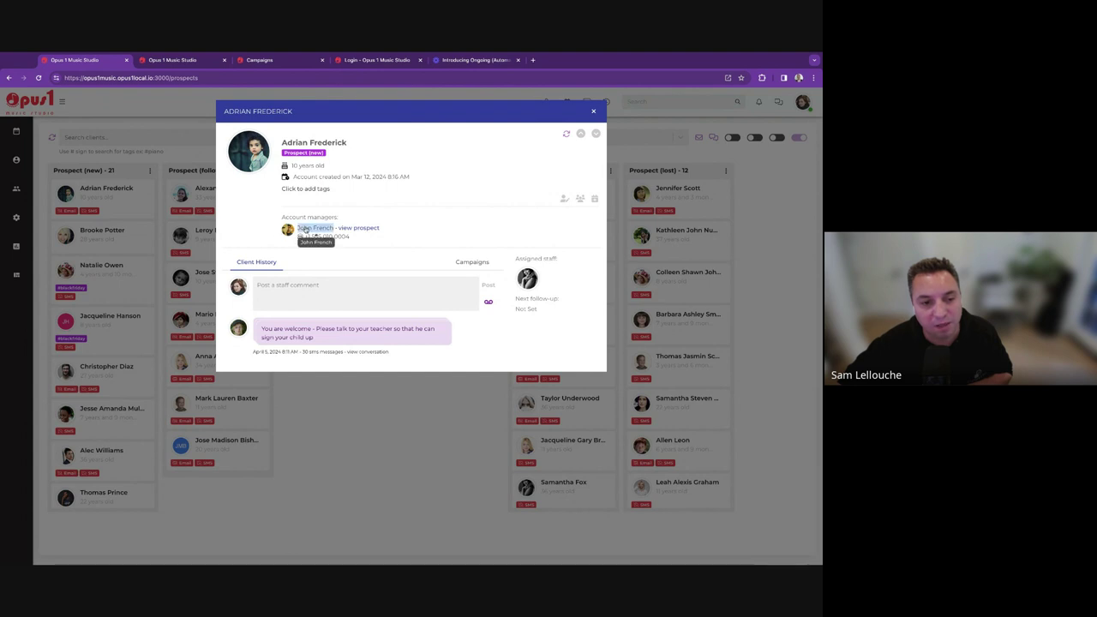
super+click(305, 229)
key(ctrl+Tab)
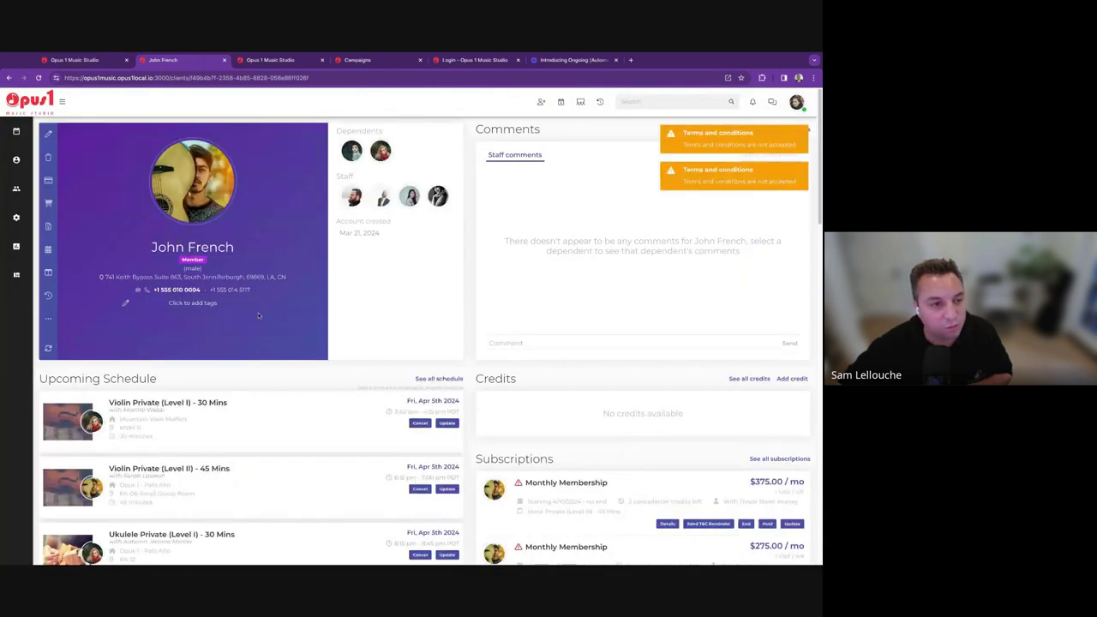
click(48, 134)
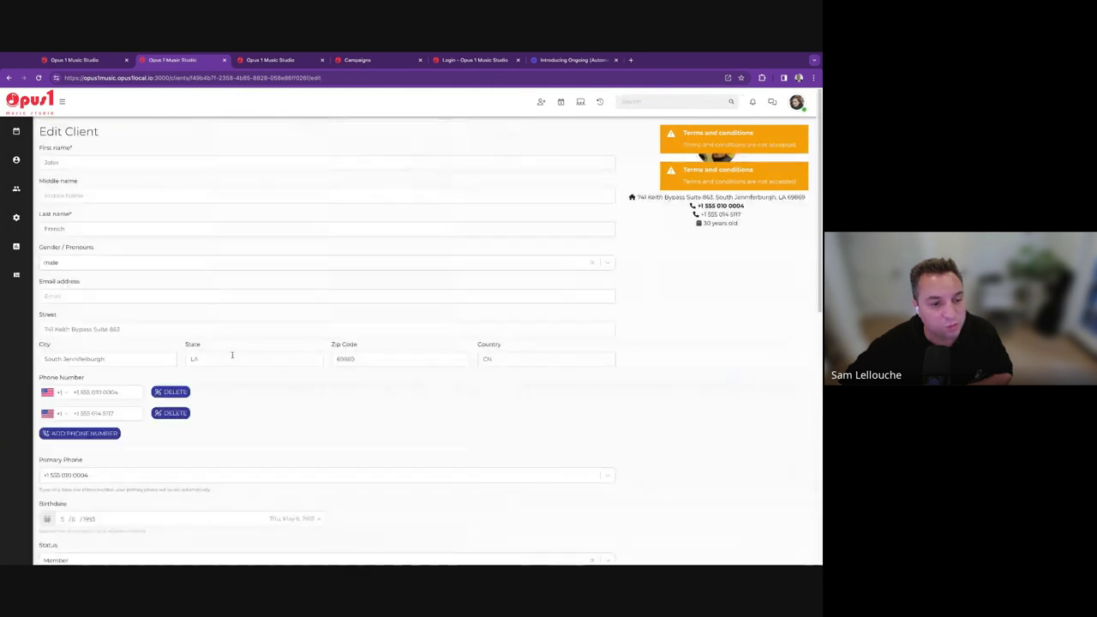
scroll(231, 353, down, 10)
click(49, 319)
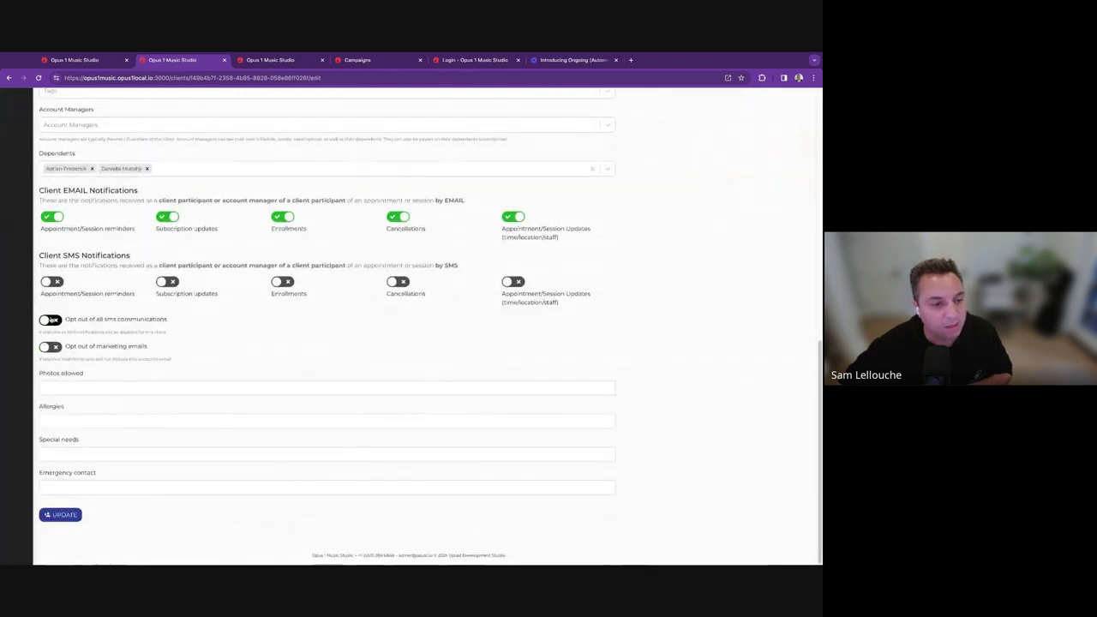
scroll(107, 419, up, 5)
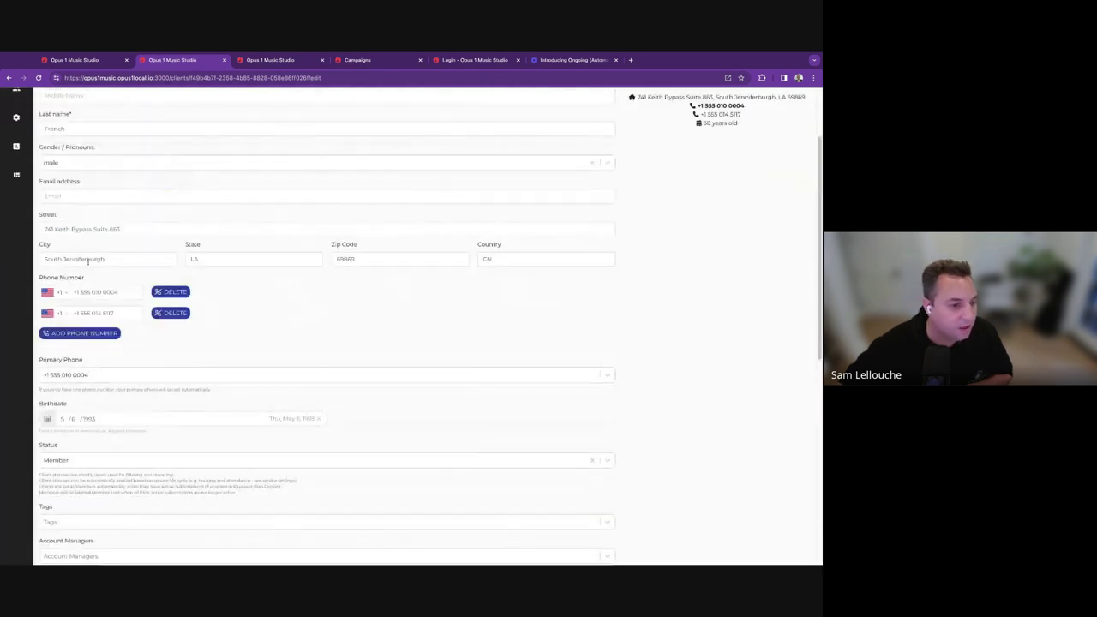
Enter the client's email address, fix the typo, and save the updated details.
click(90, 196)
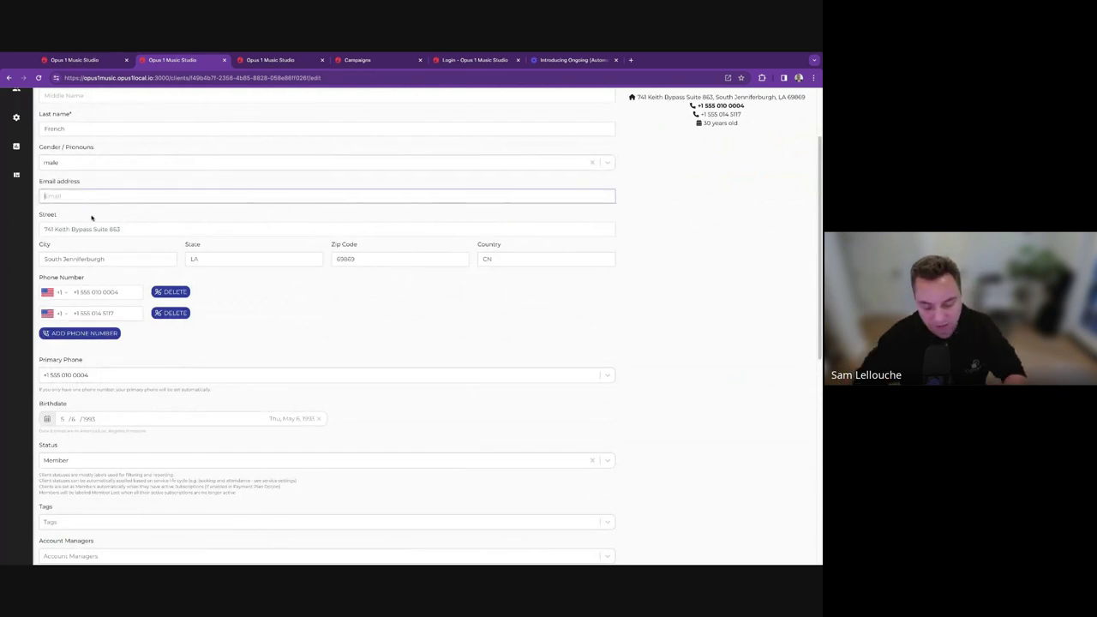
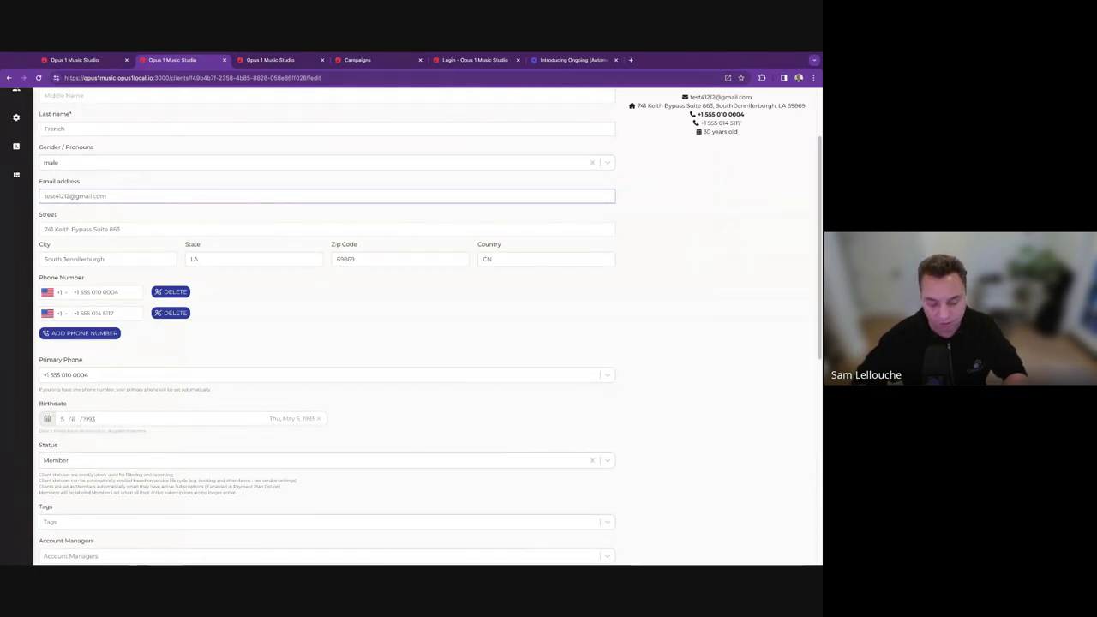
scroll(113, 515, down, 5)
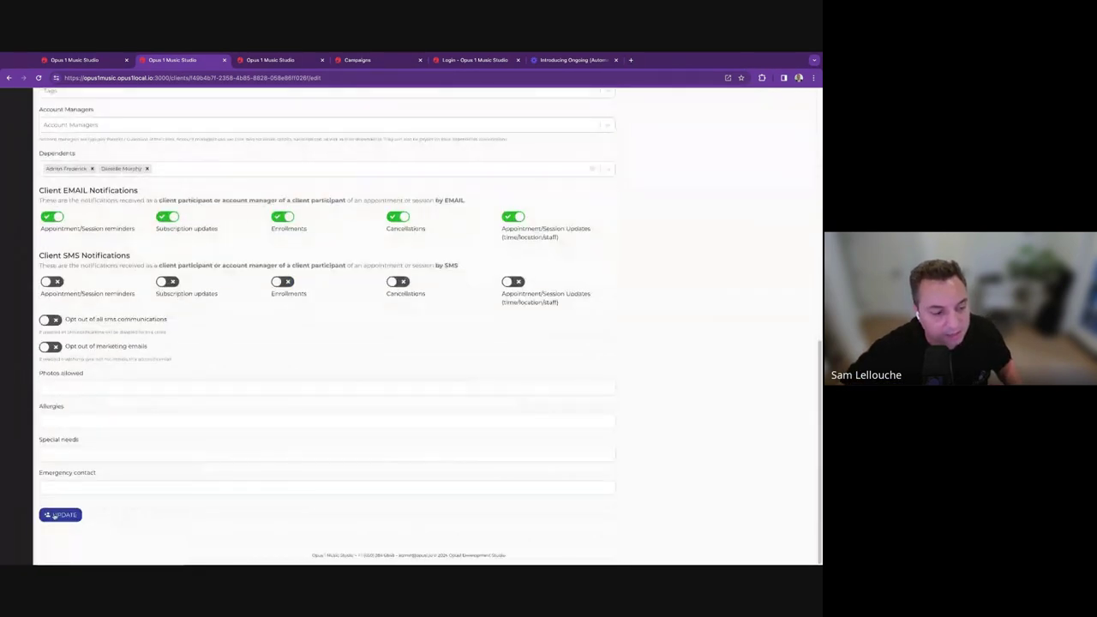
click(55, 515)
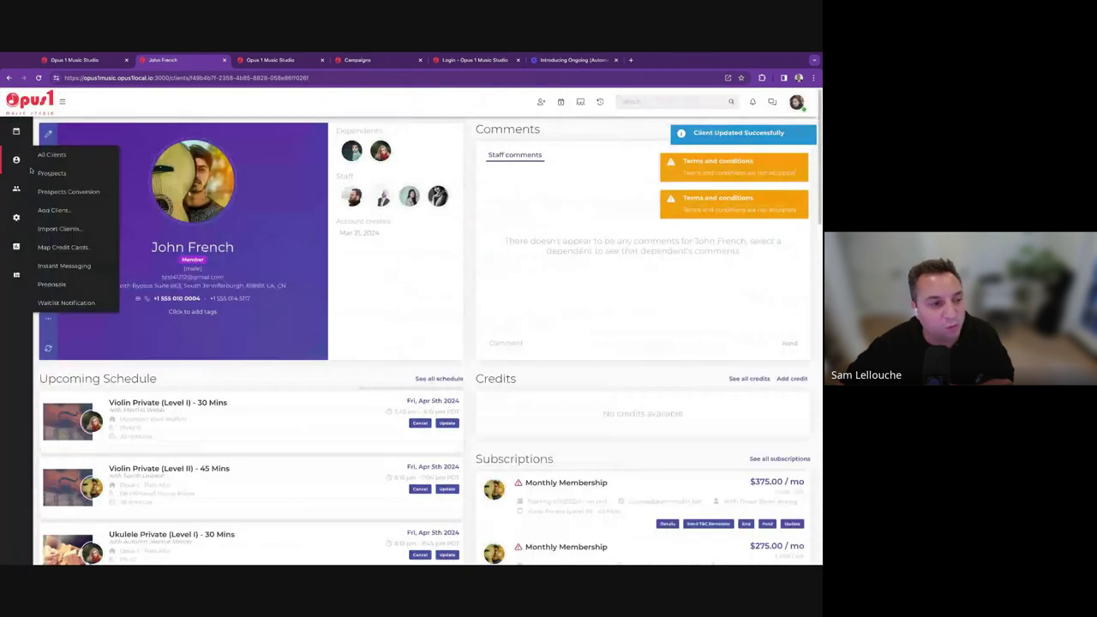
Open the first Prospect (new) card on the Prospects board and view its Campaigns tab.
click(50, 173)
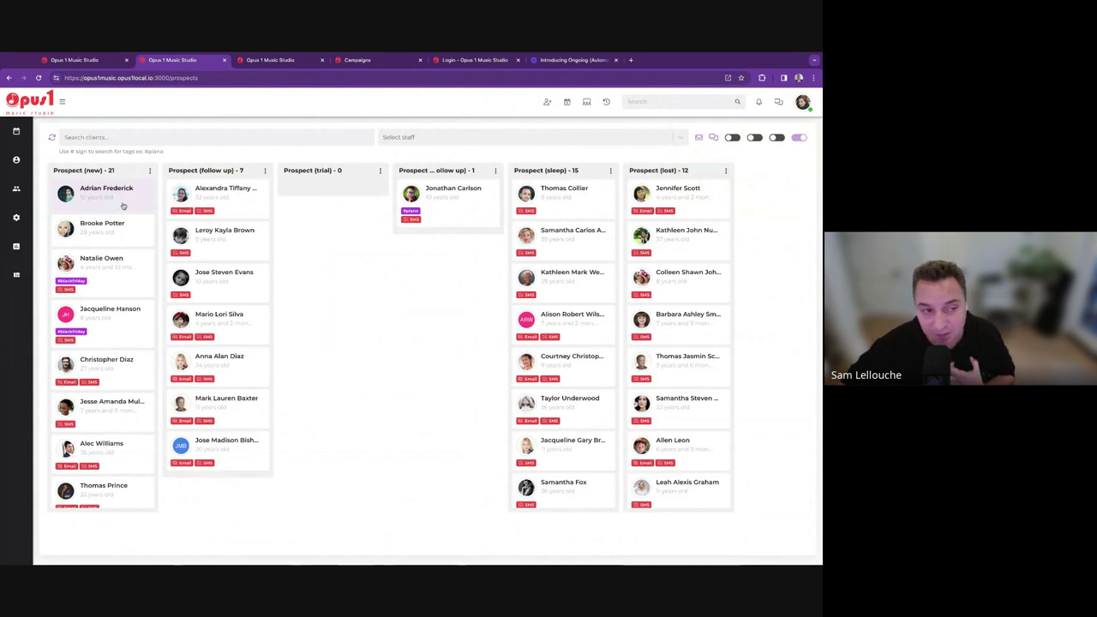
click(123, 206)
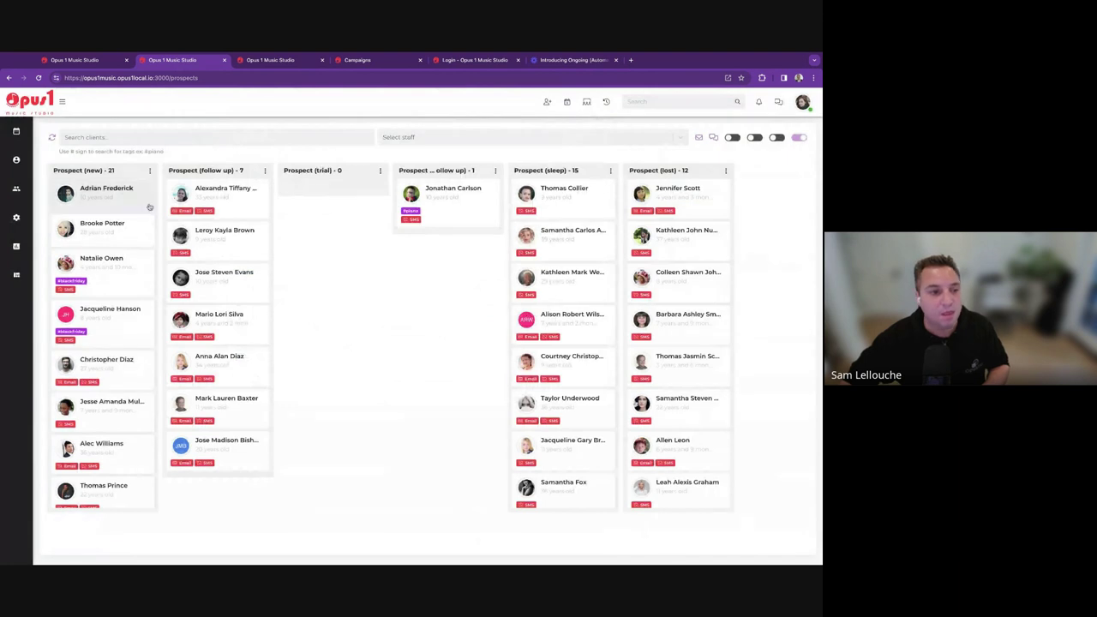
click(86, 192)
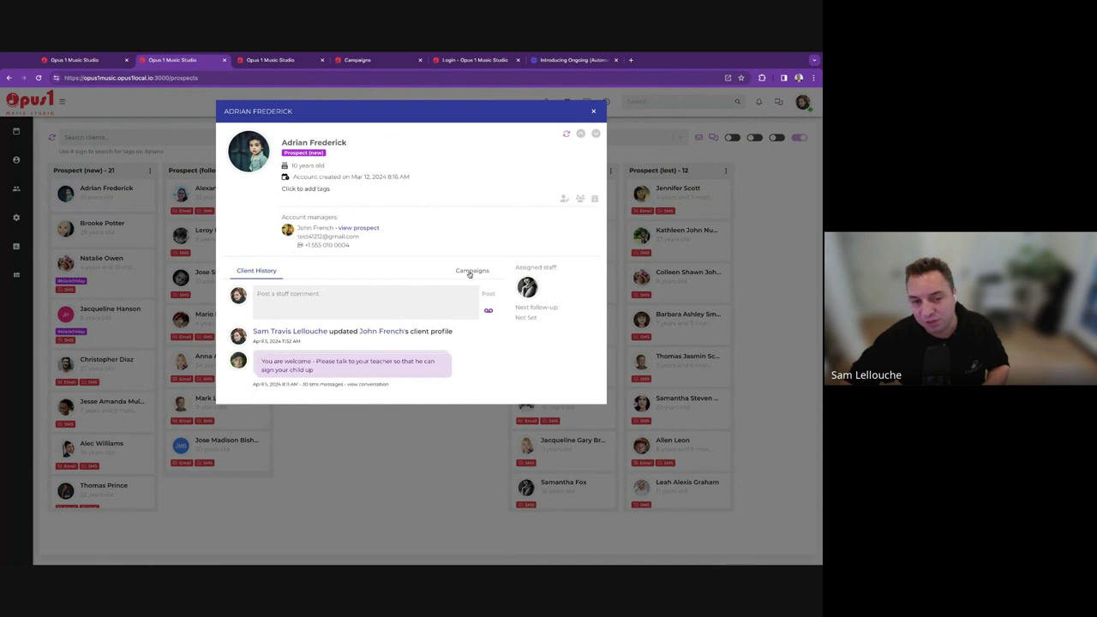
click(292, 303)
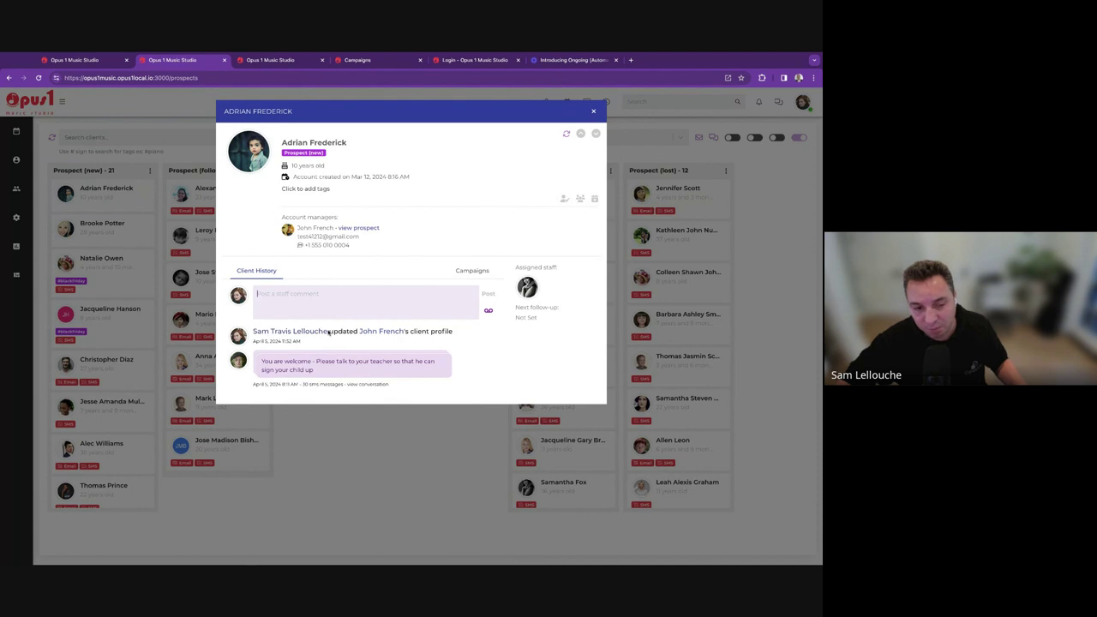
click(471, 271)
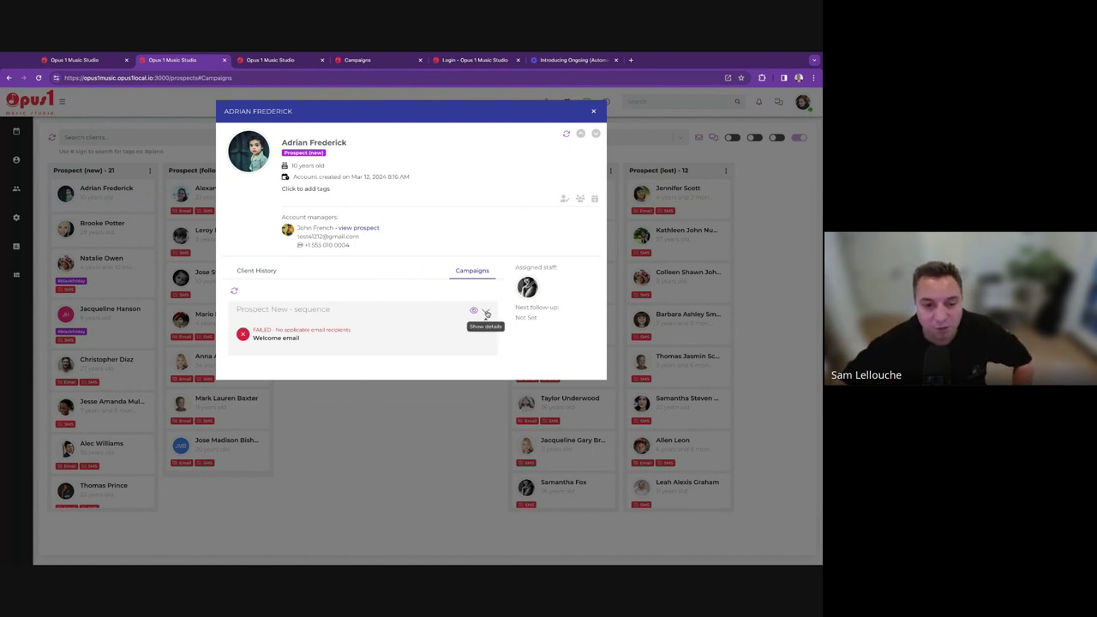
Expand the Prospect New - sequence, review the failed Welcome email step, and view its stages.
click(485, 310)
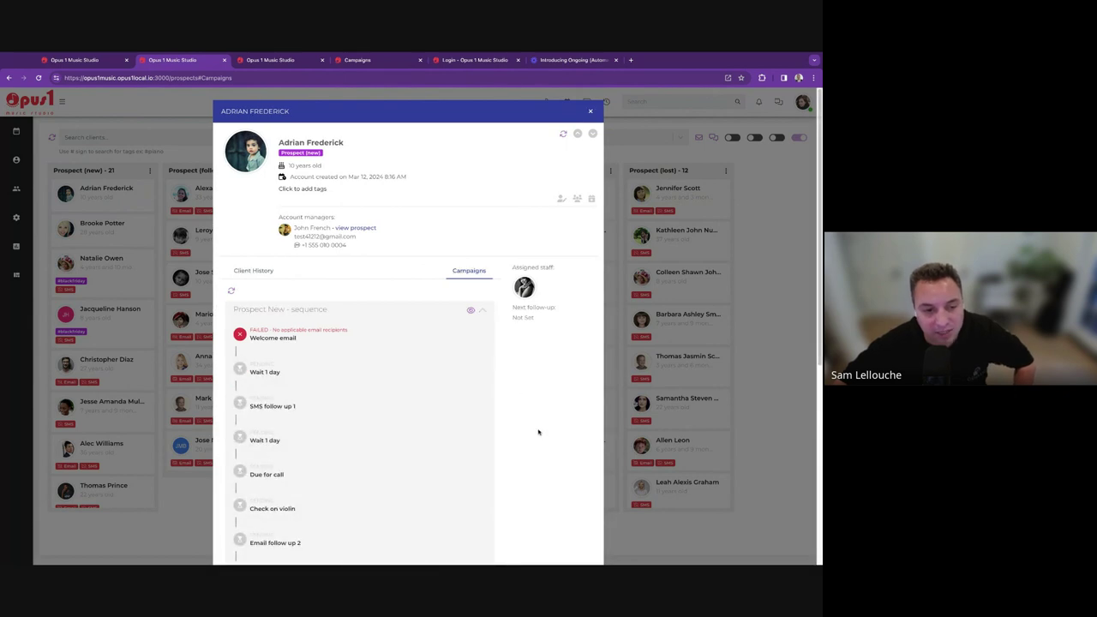
scroll(538, 432, down, 2)
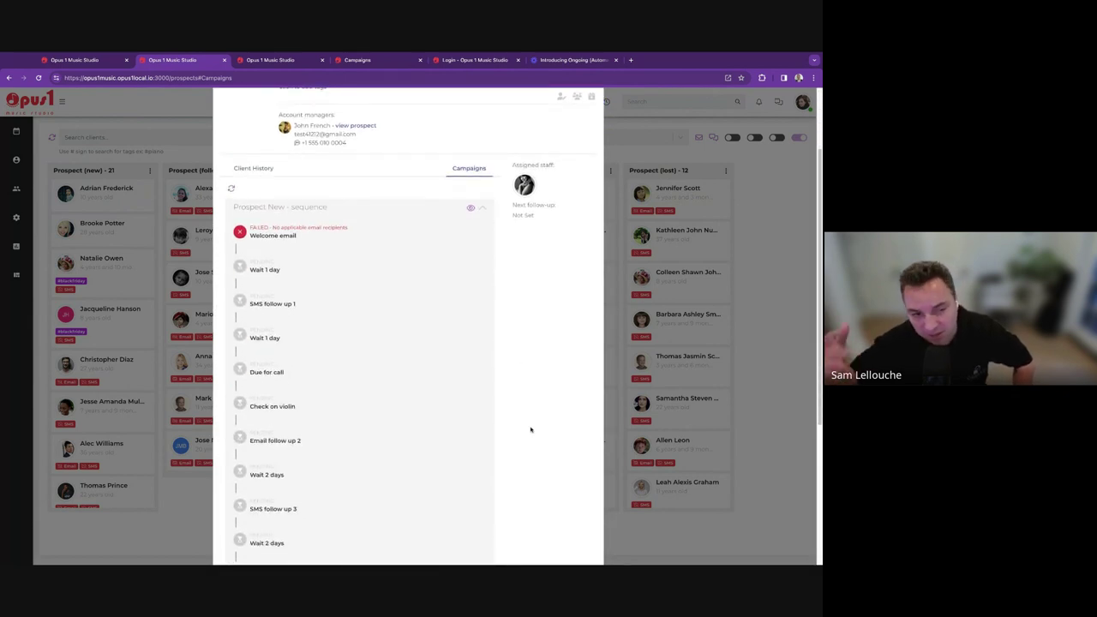
triple_click(274, 209)
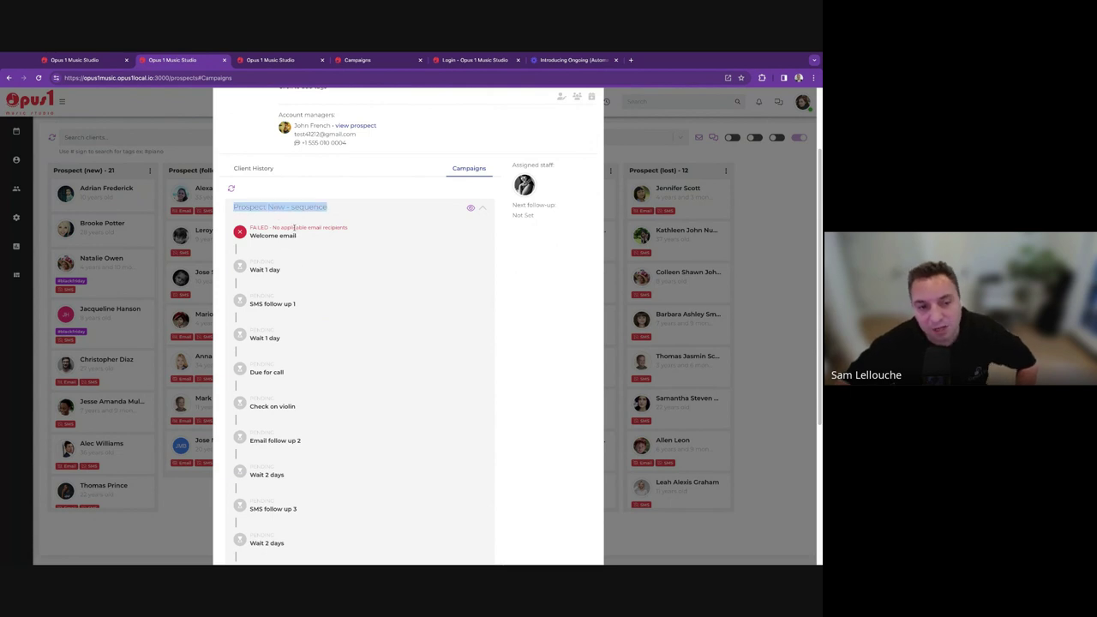
triple_click(295, 228)
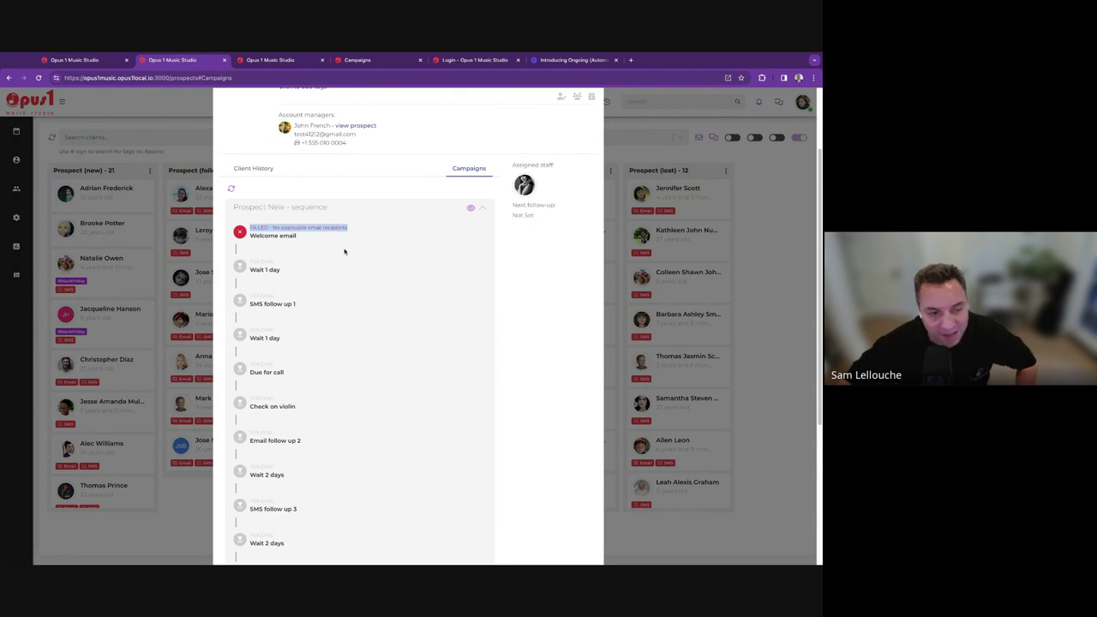
triple_click(252, 233)
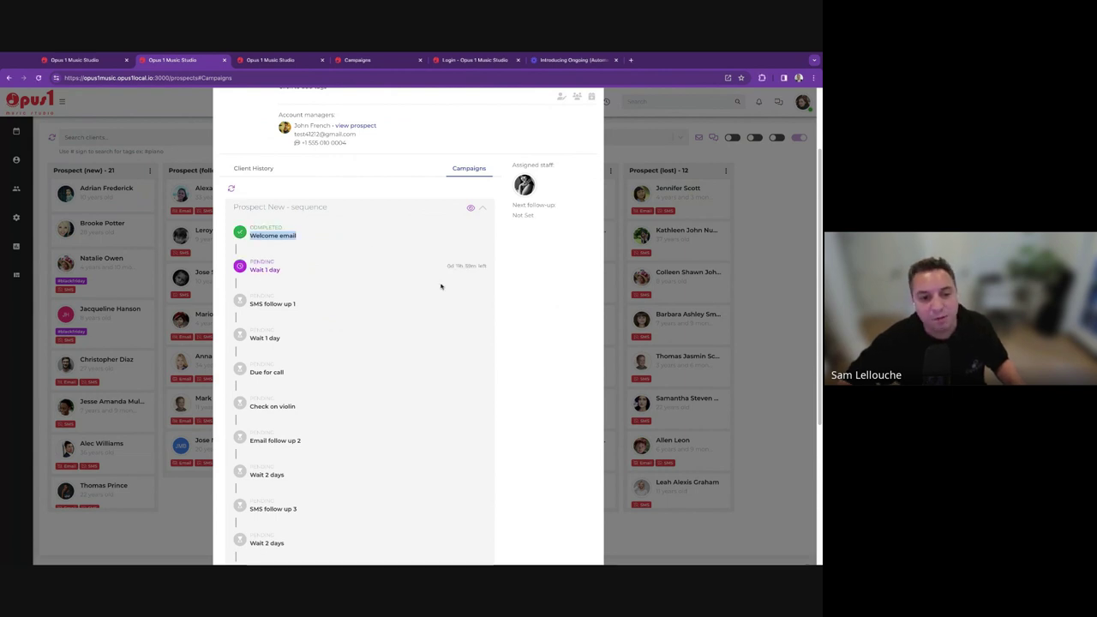
click(510, 246)
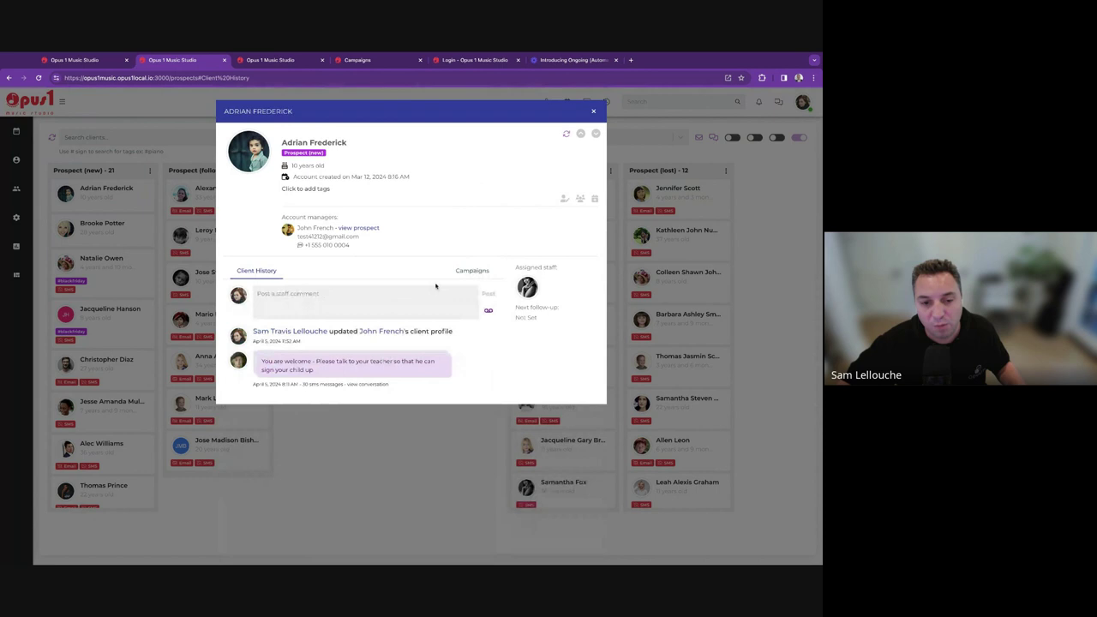
click(471, 271)
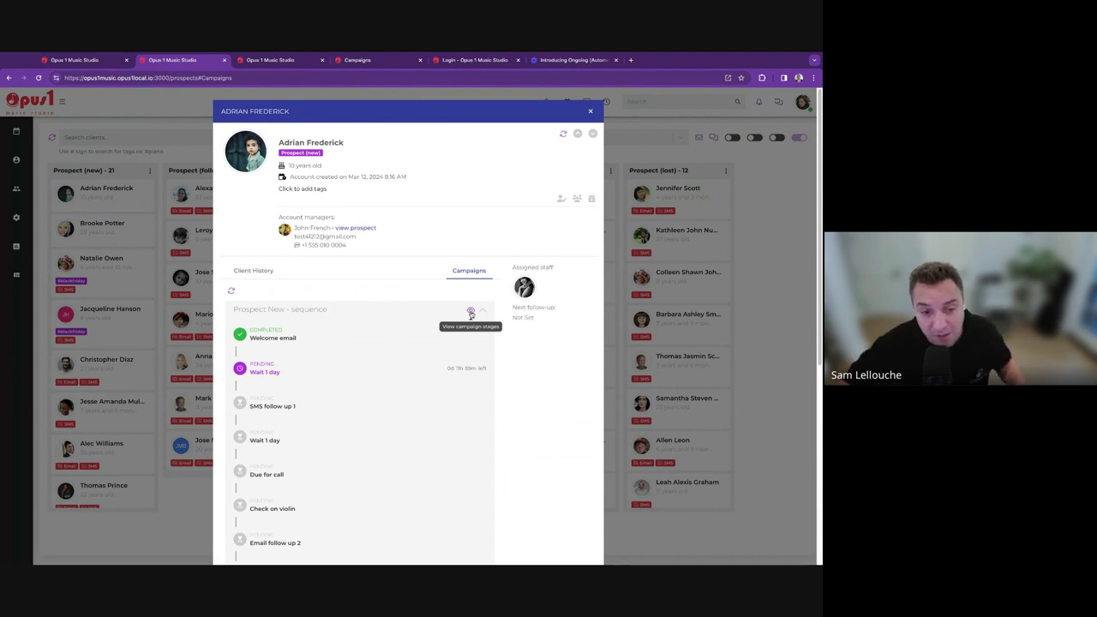
click(470, 313)
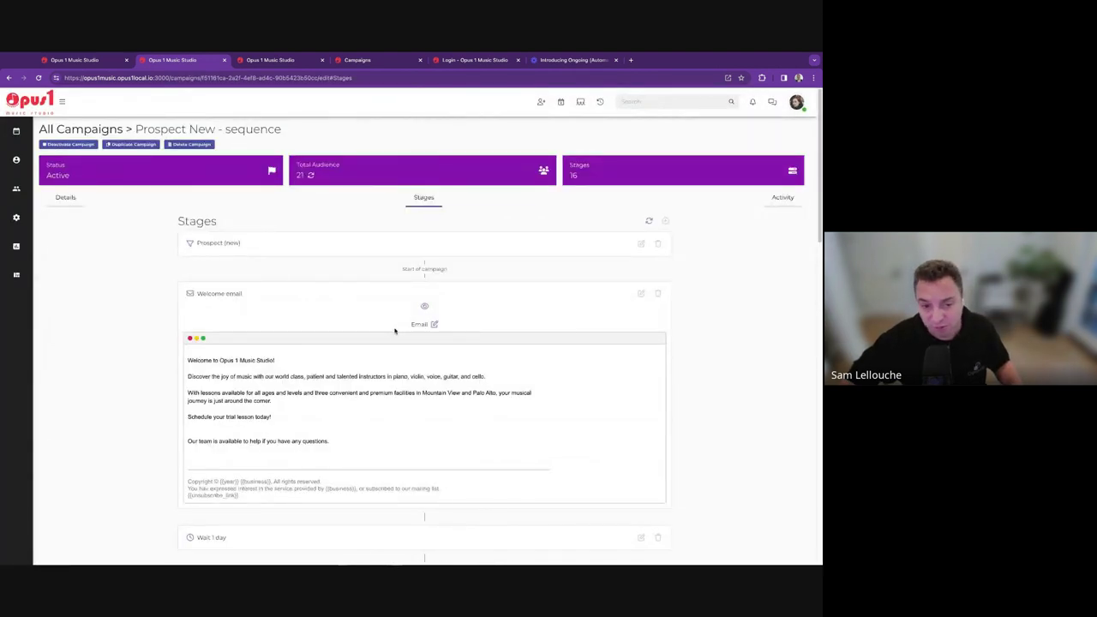
Review the Welcome email body text, then return to the prospects board tab.
triple_click(189, 359)
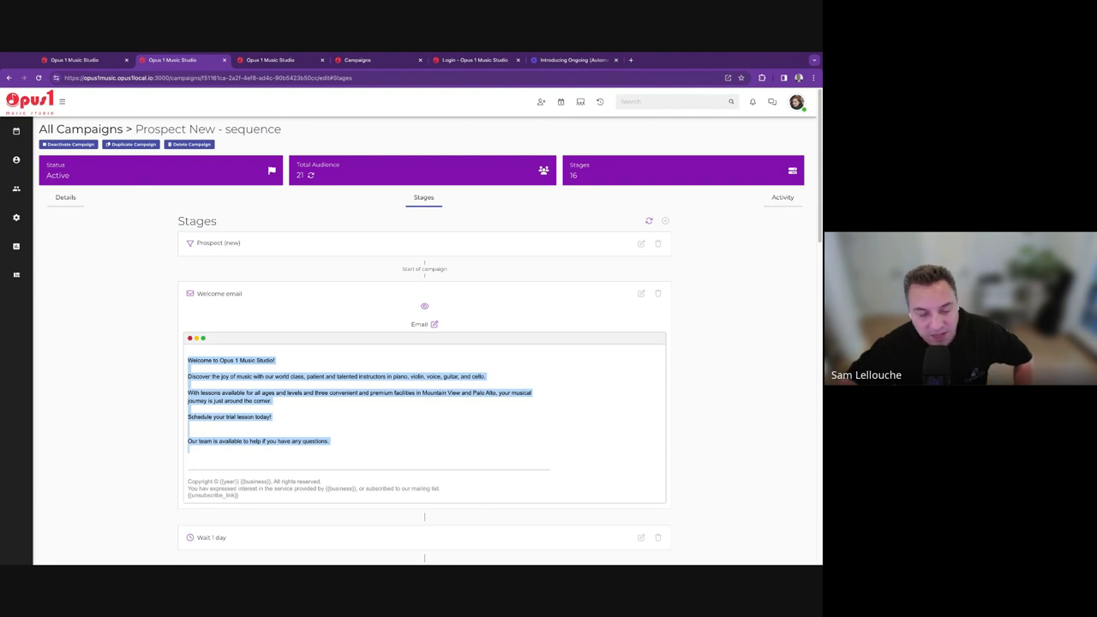
click(352, 438)
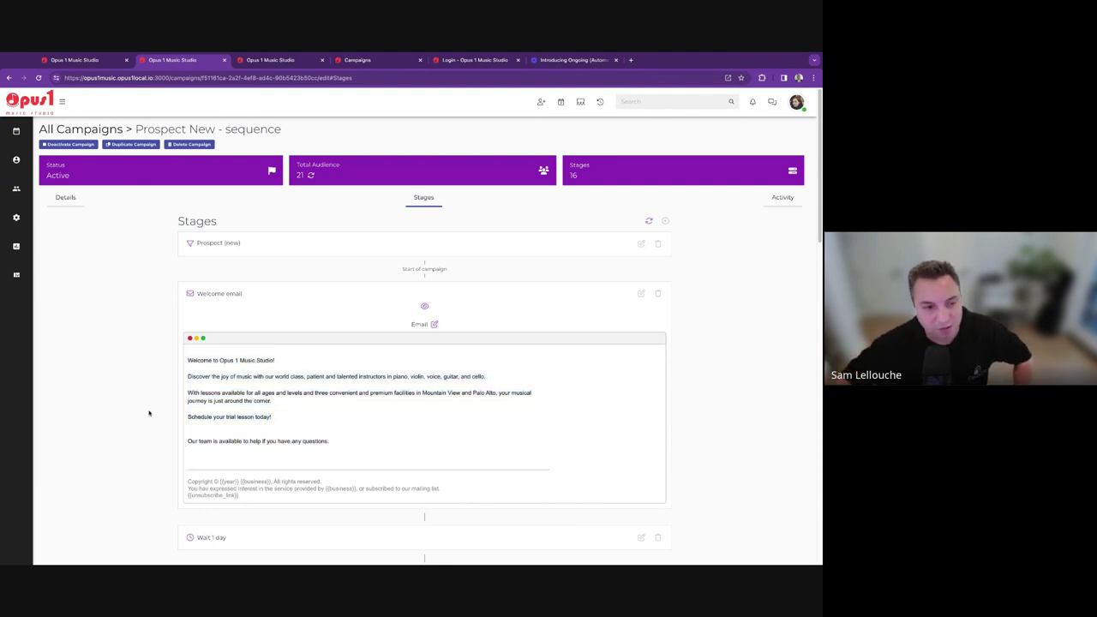
click(67, 60)
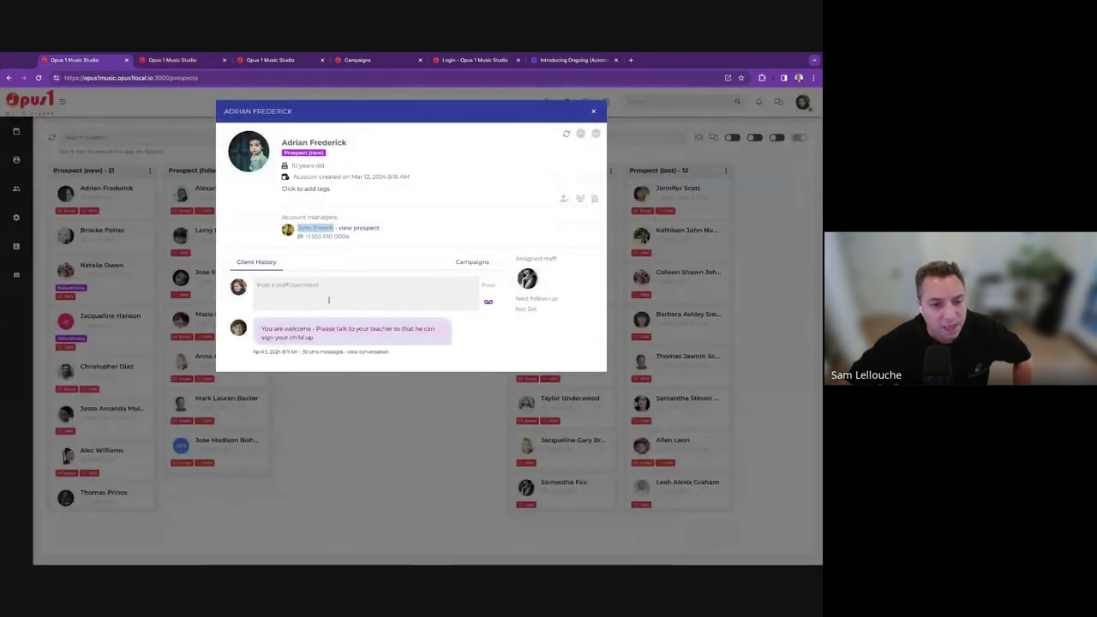
Refresh the prospect's campaign progress, close the profile, and browse the Prospect (new) column.
click(474, 262)
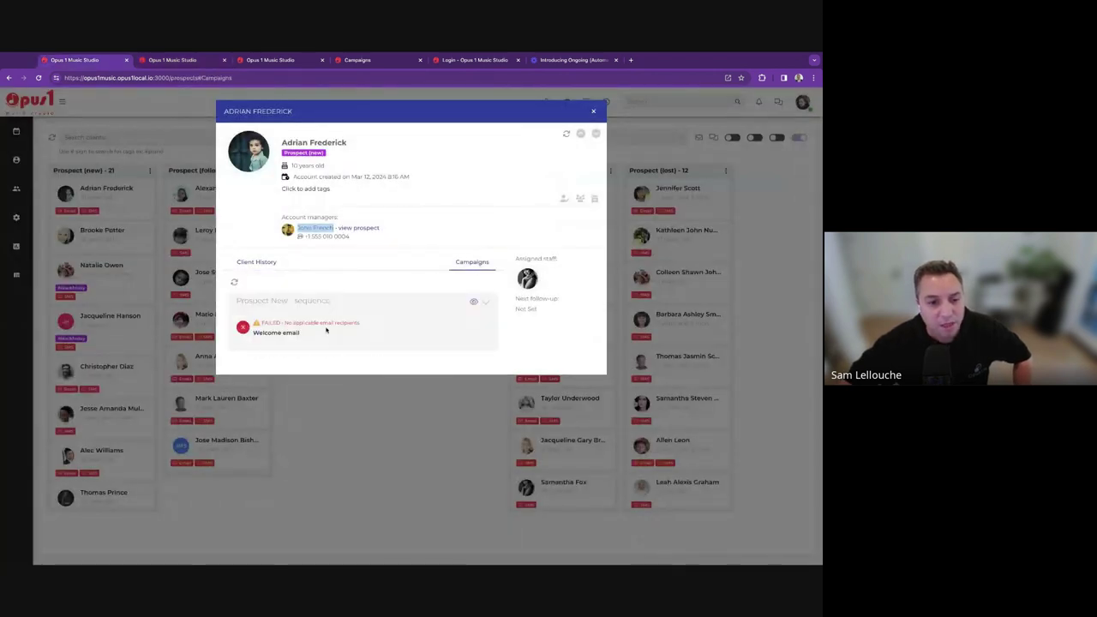
click(235, 283)
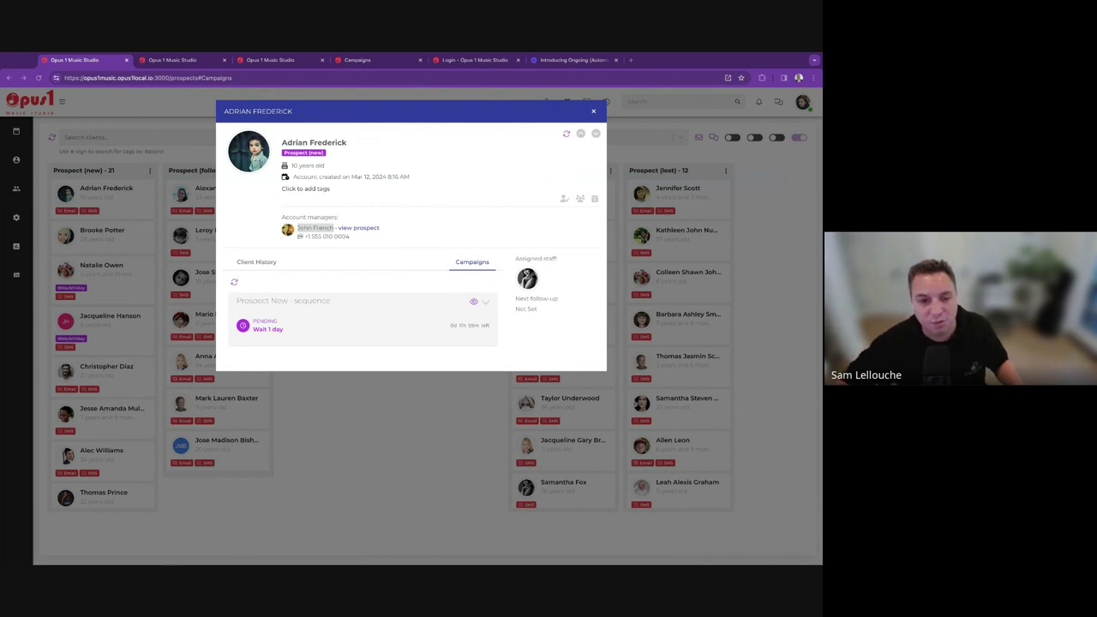
click(110, 245)
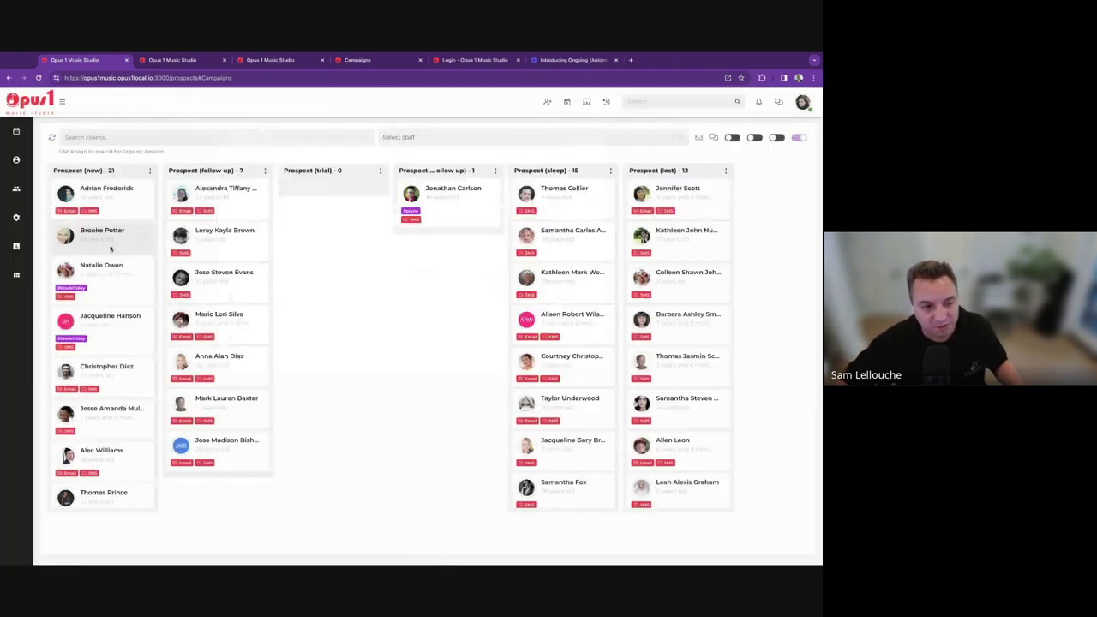
click(116, 326)
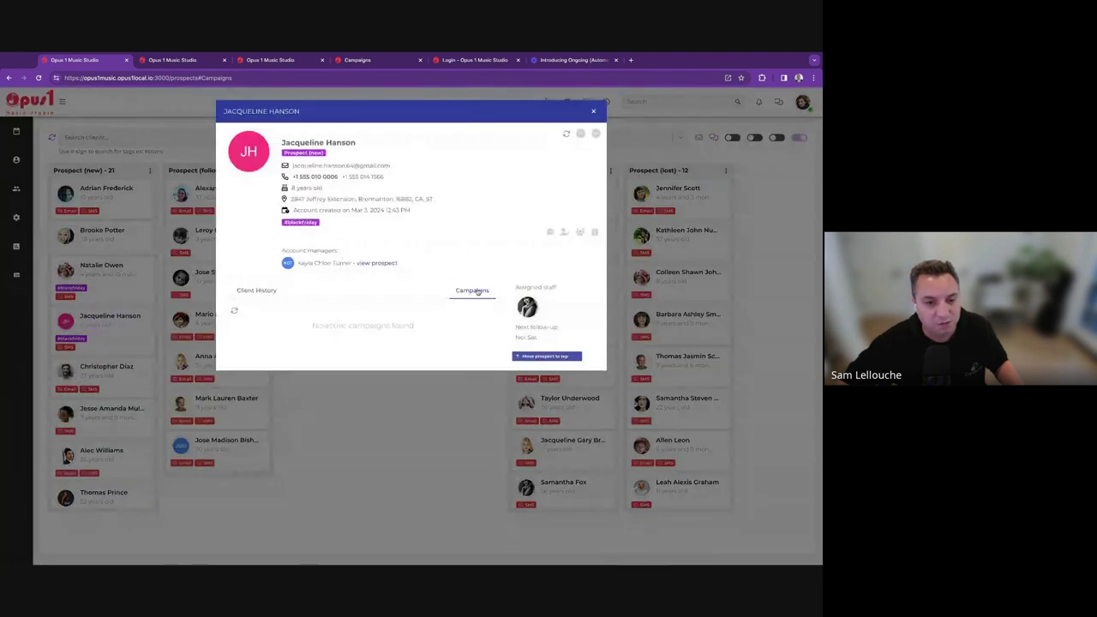
click(119, 338)
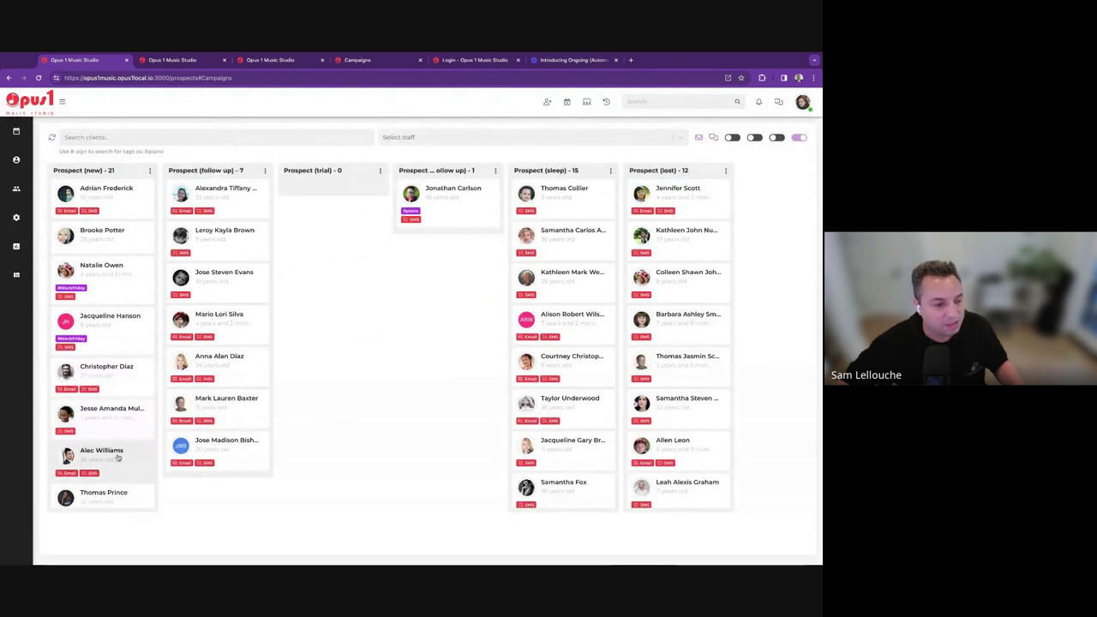
scroll(114, 455, down, 5)
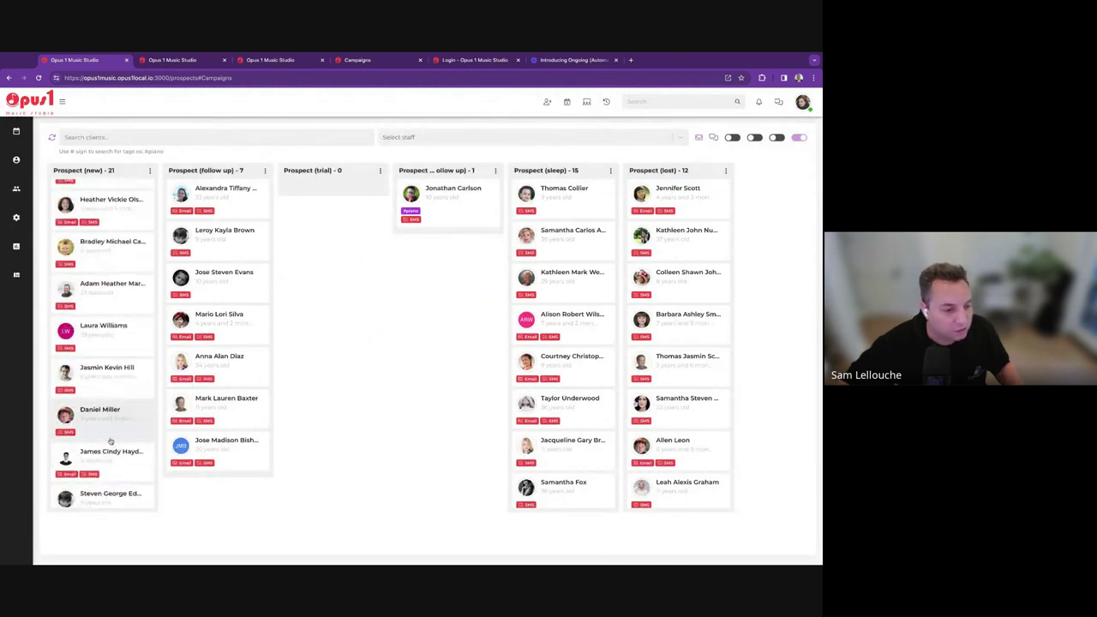
scroll(112, 343, up, 5)
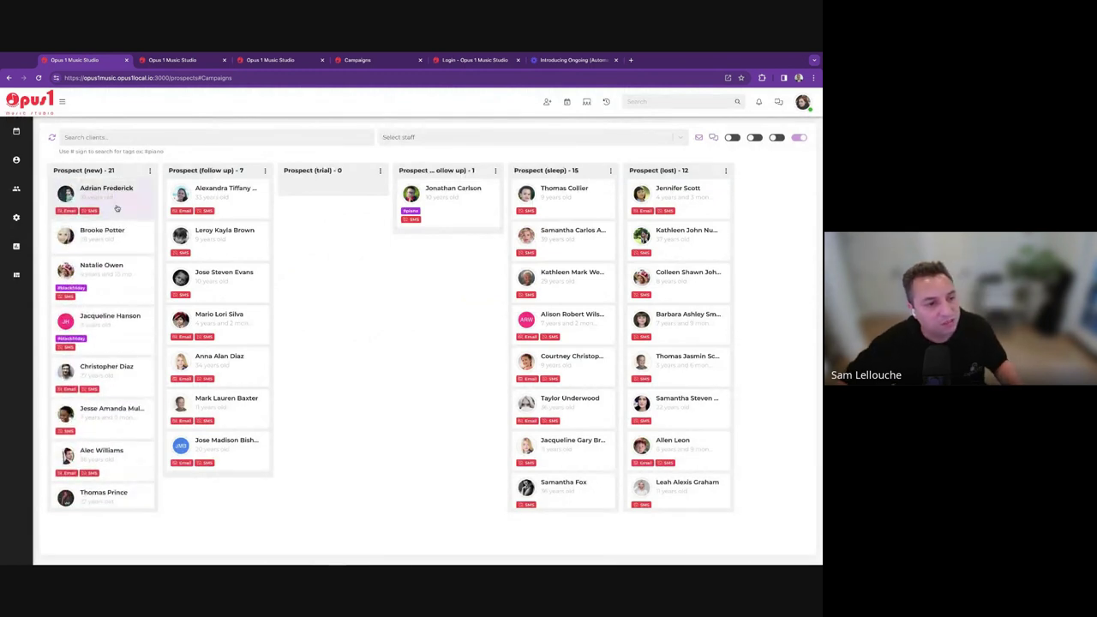
Open the first new prospect's profile, expand its campaign sequence, then close it.
click(118, 209)
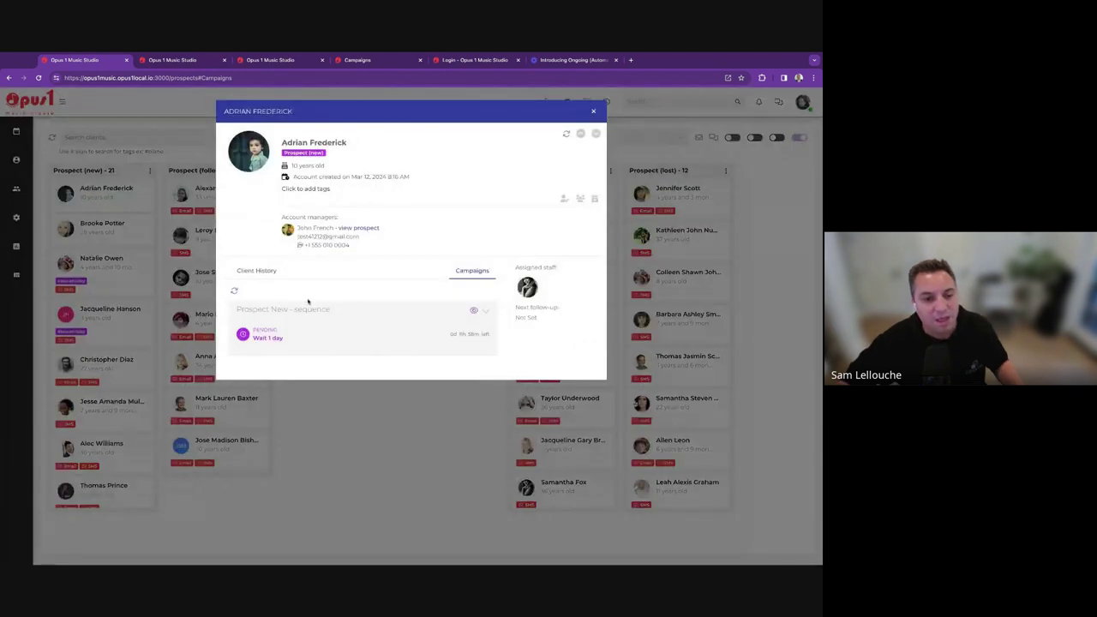
click(485, 310)
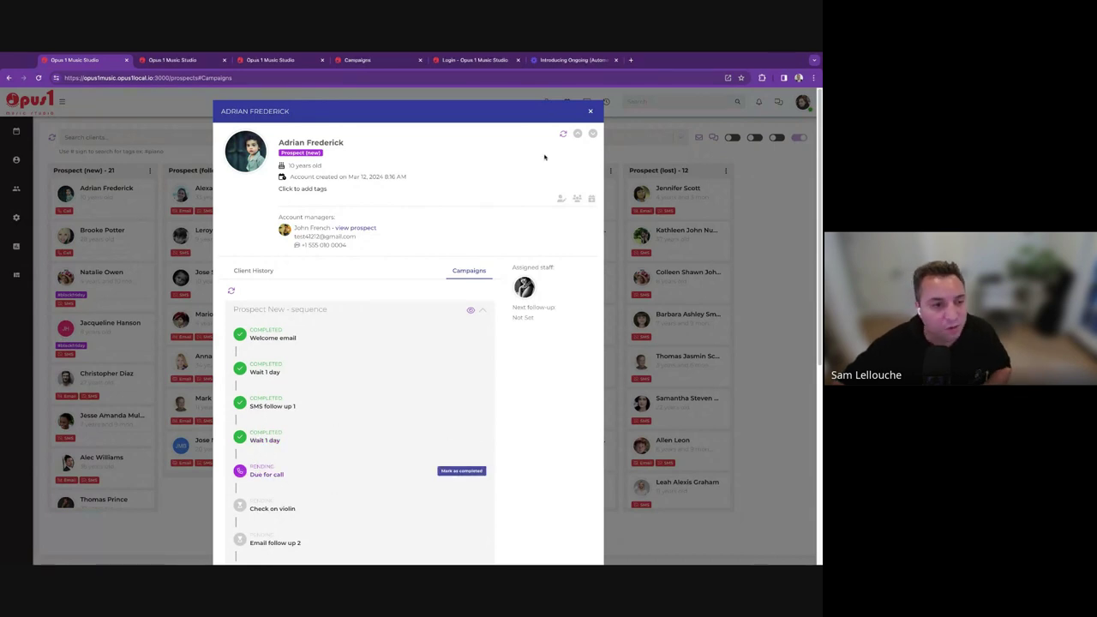
click(590, 112)
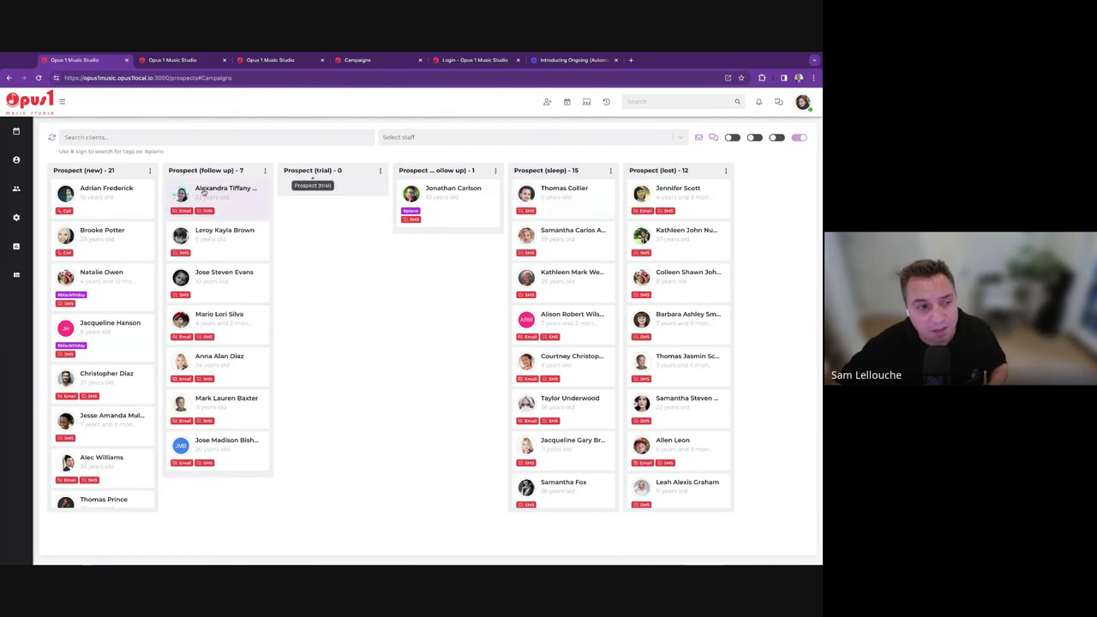
click(70, 191)
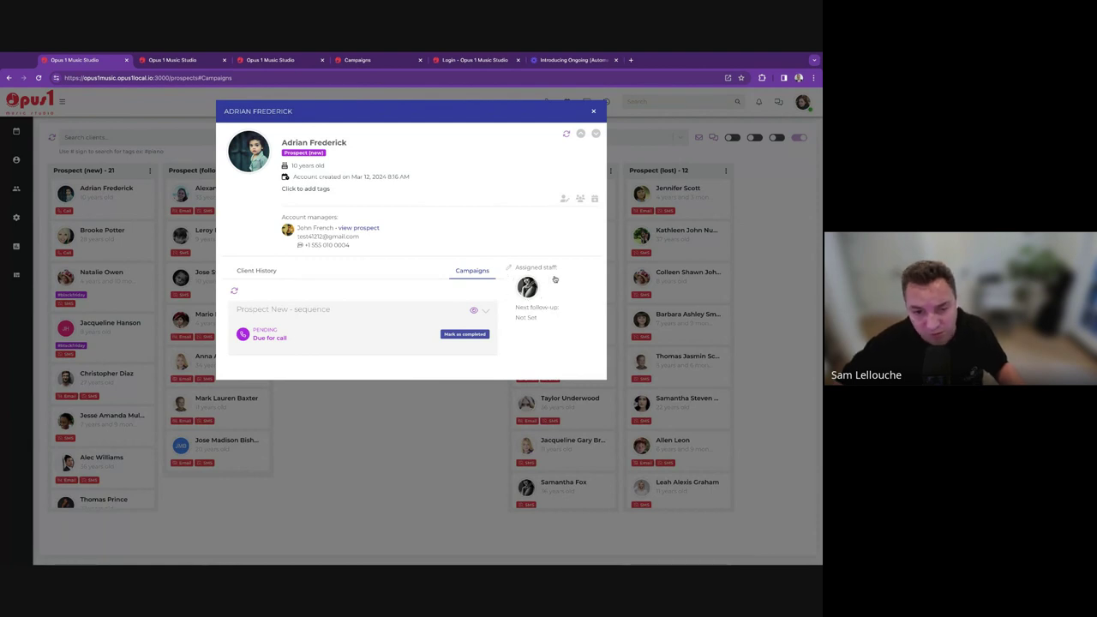
click(593, 111)
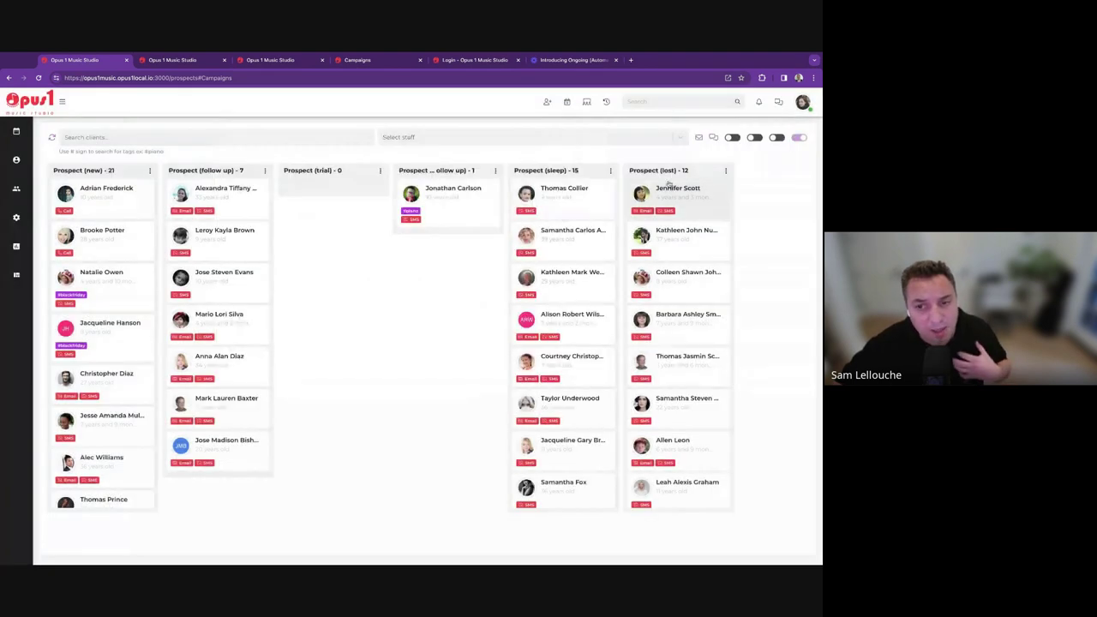
Filter the board to 'Show only actions due' and open the first due prospect.
click(775, 139)
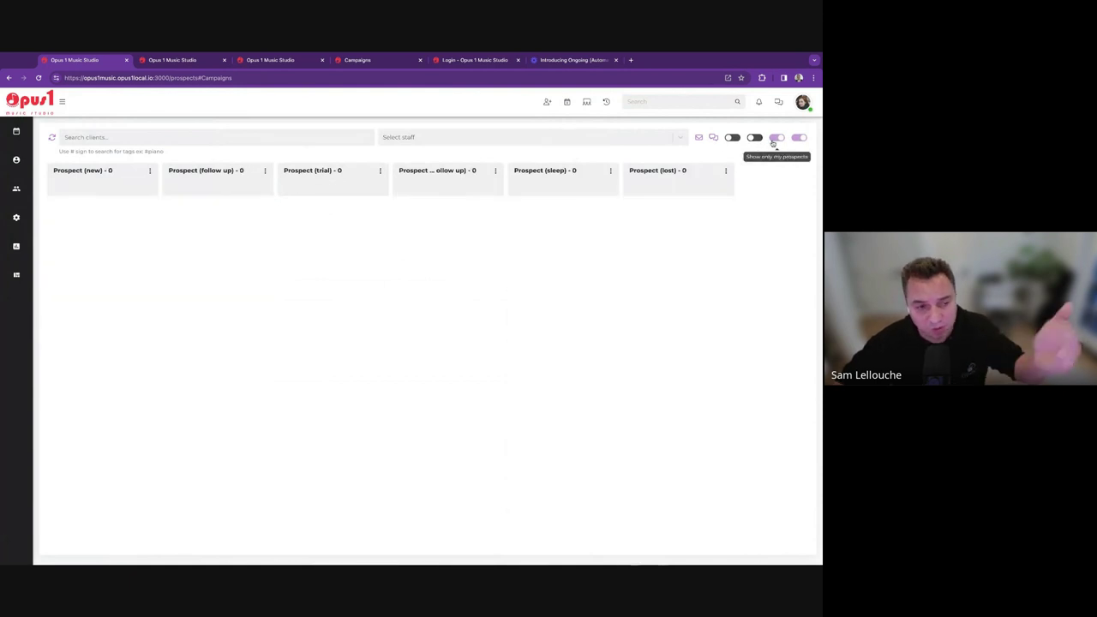
click(776, 139)
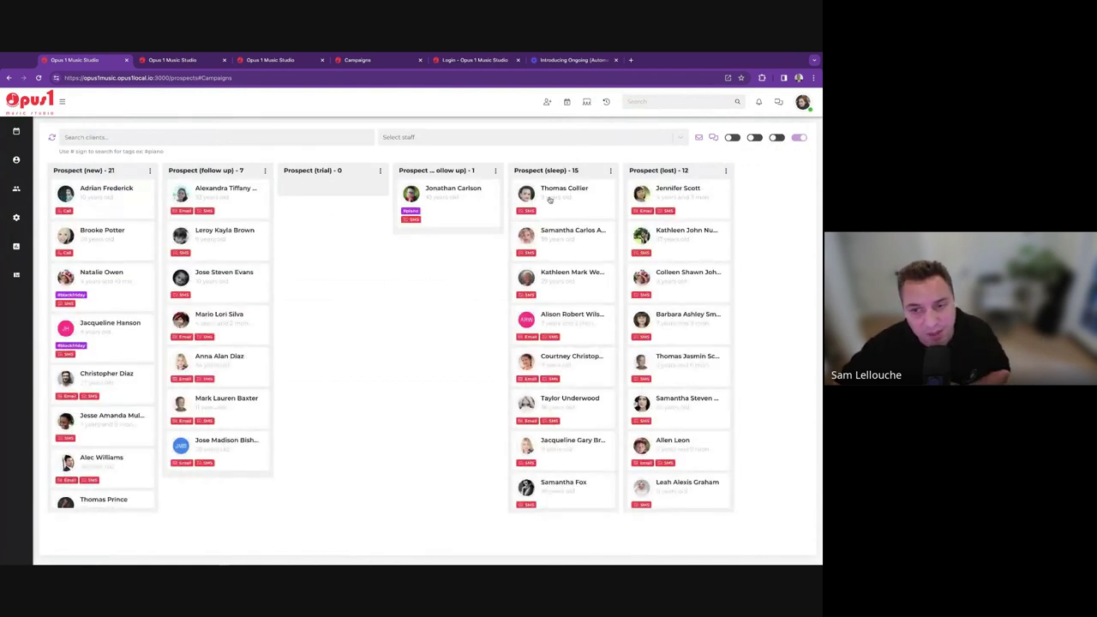
click(754, 138)
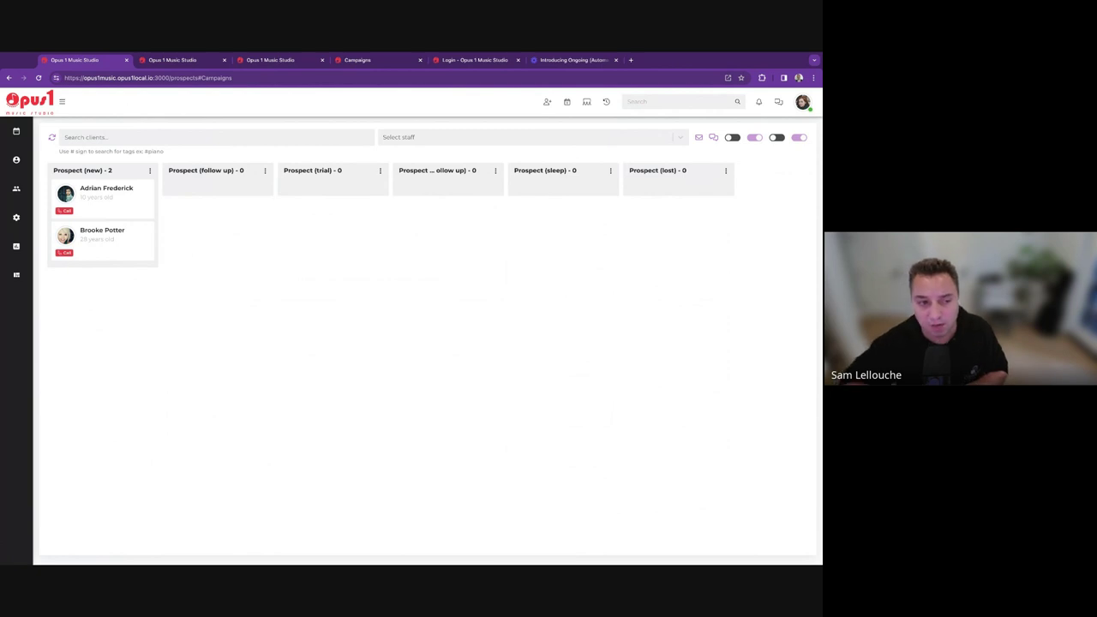
click(121, 206)
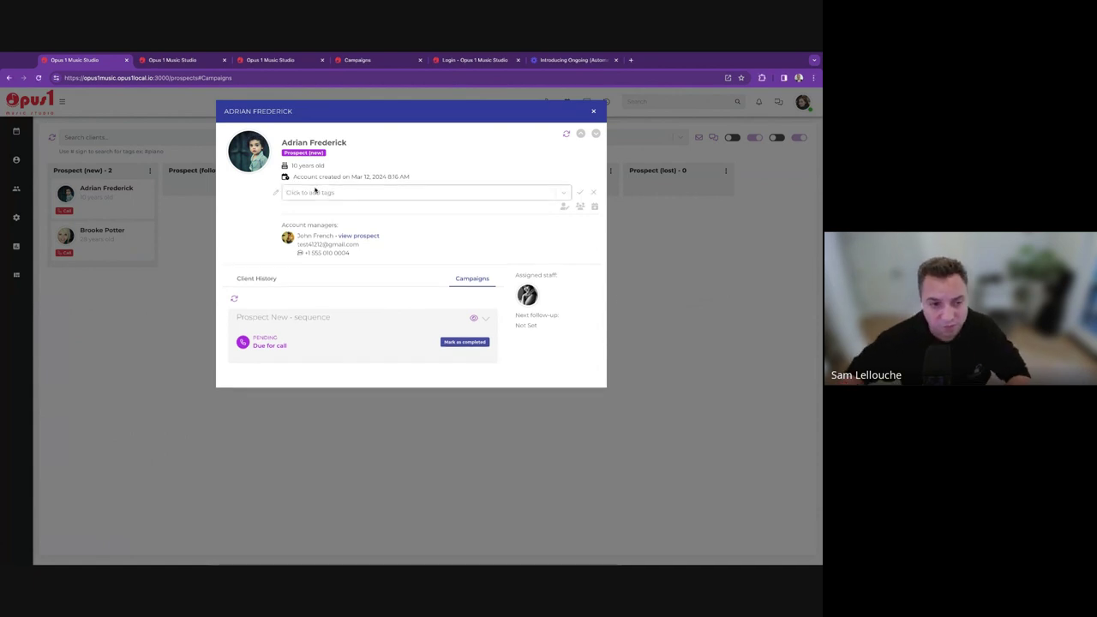
Tag the prospect with the existing piano tag and a newly created pa tag.
click(314, 190)
text(p)
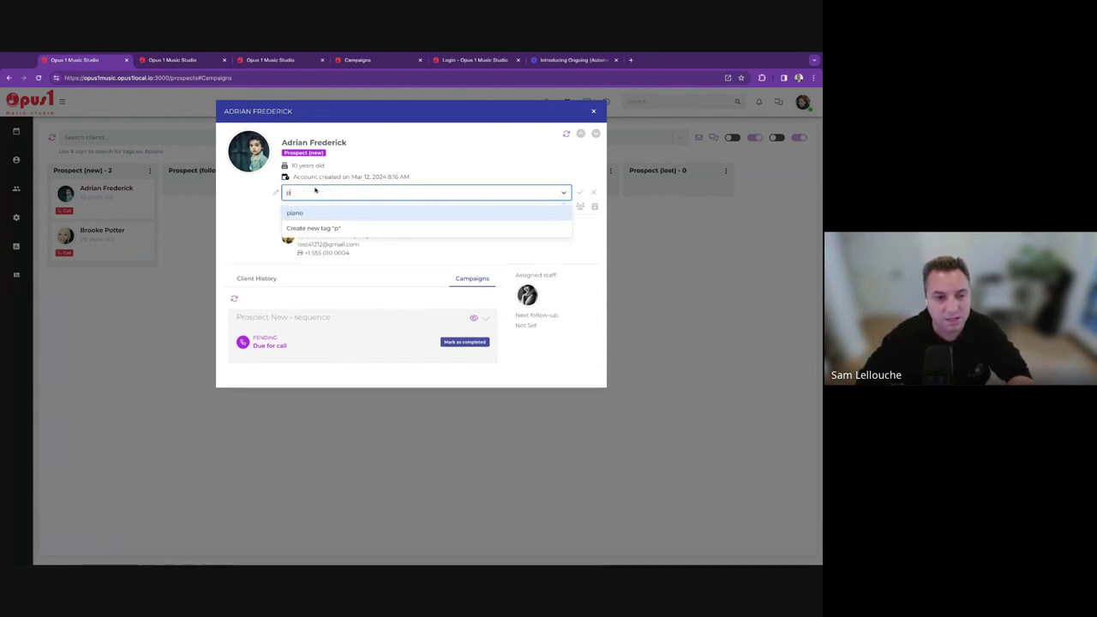
text(iano)
key(Return)
key(Return)
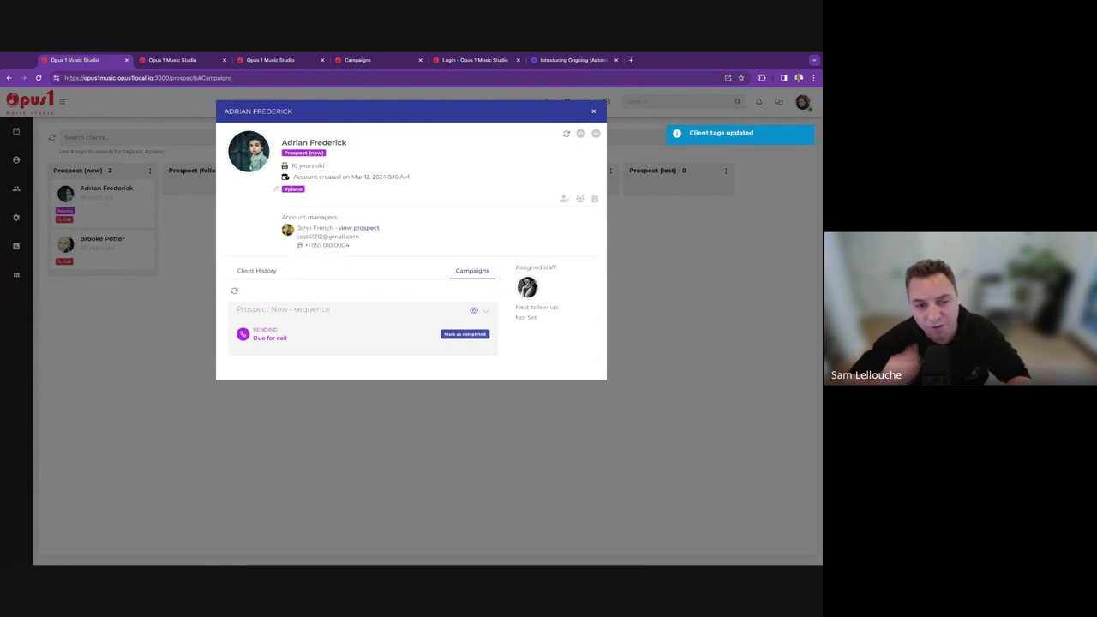
click(361, 195)
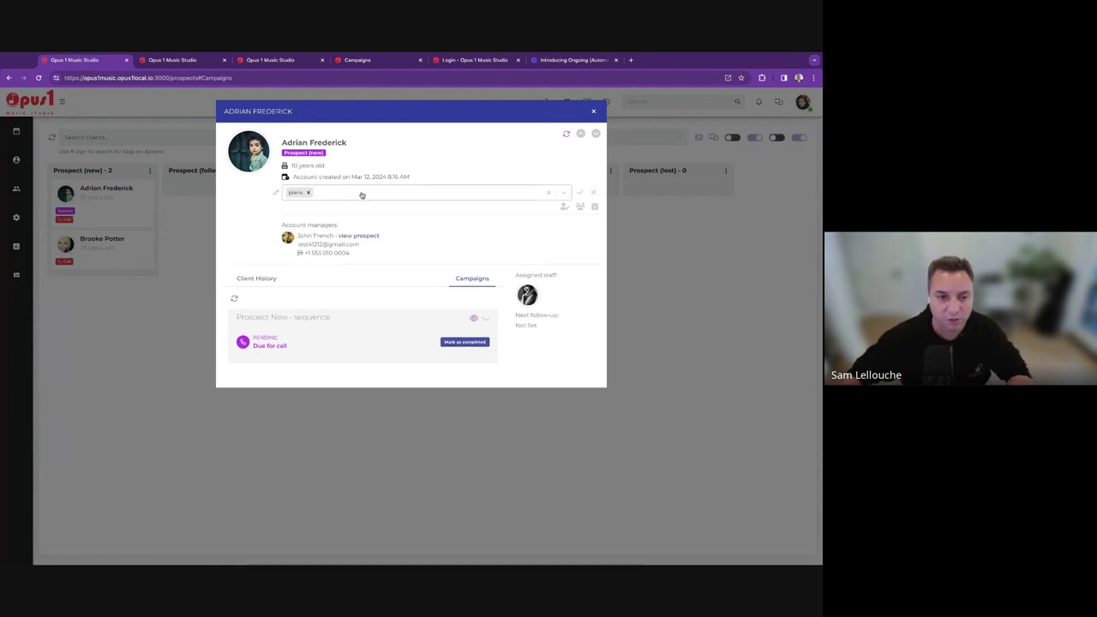
text(pa)
key(Return)
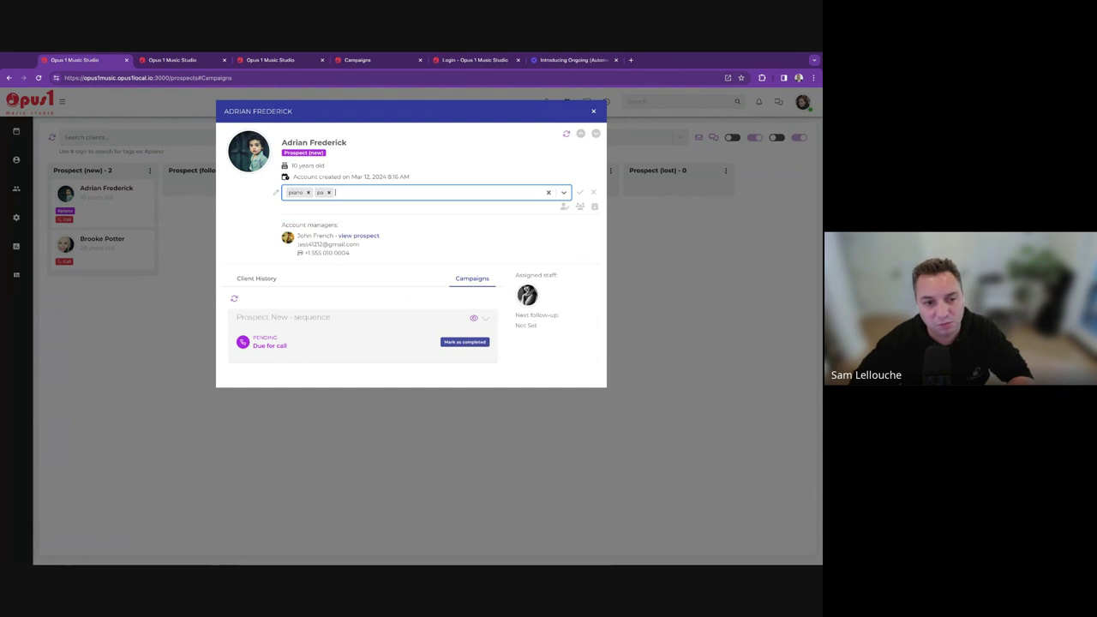
key(Return)
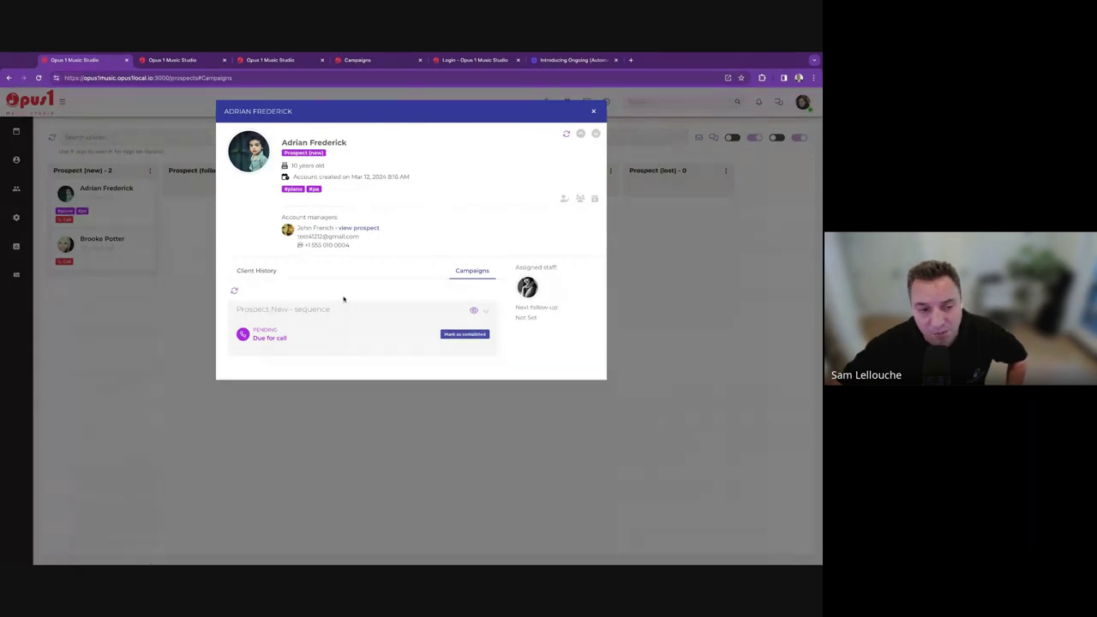
Post a staff comment about speaking with the contact in the client history.
click(247, 270)
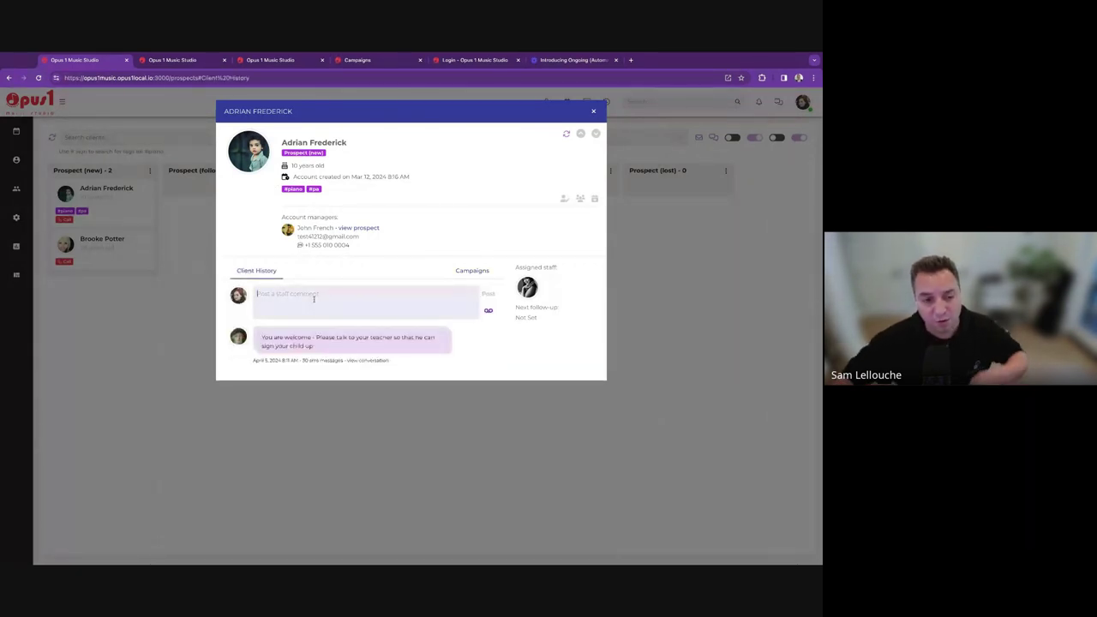
text(Spoke with)
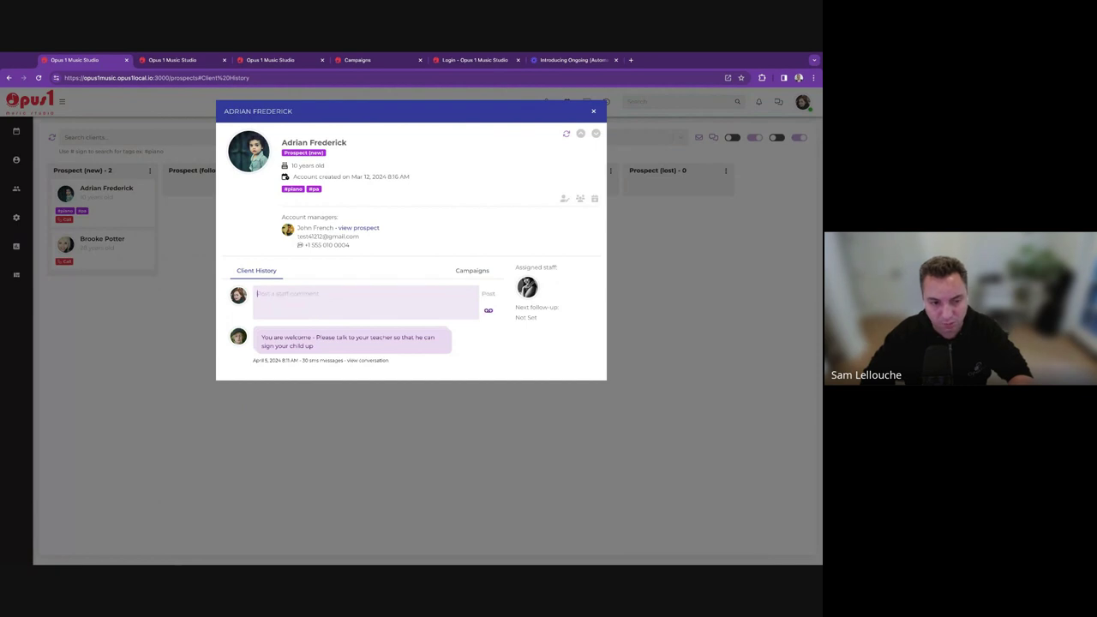
text( John.)
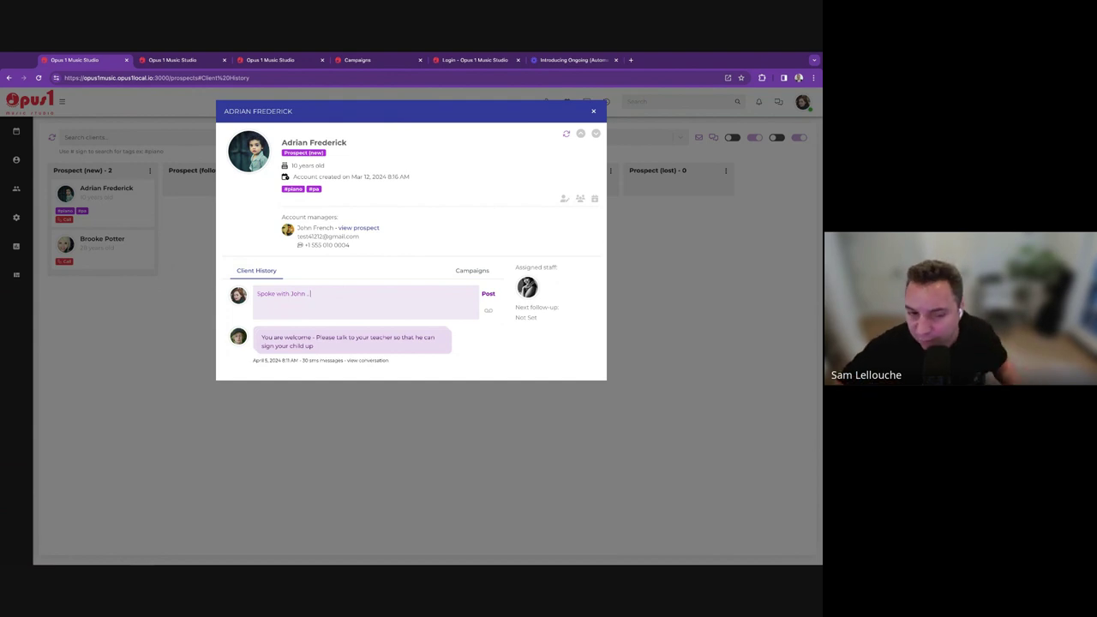
click(487, 293)
Change the prospect's status to Prospect (follow up) and reopen it from that column.
click(299, 154)
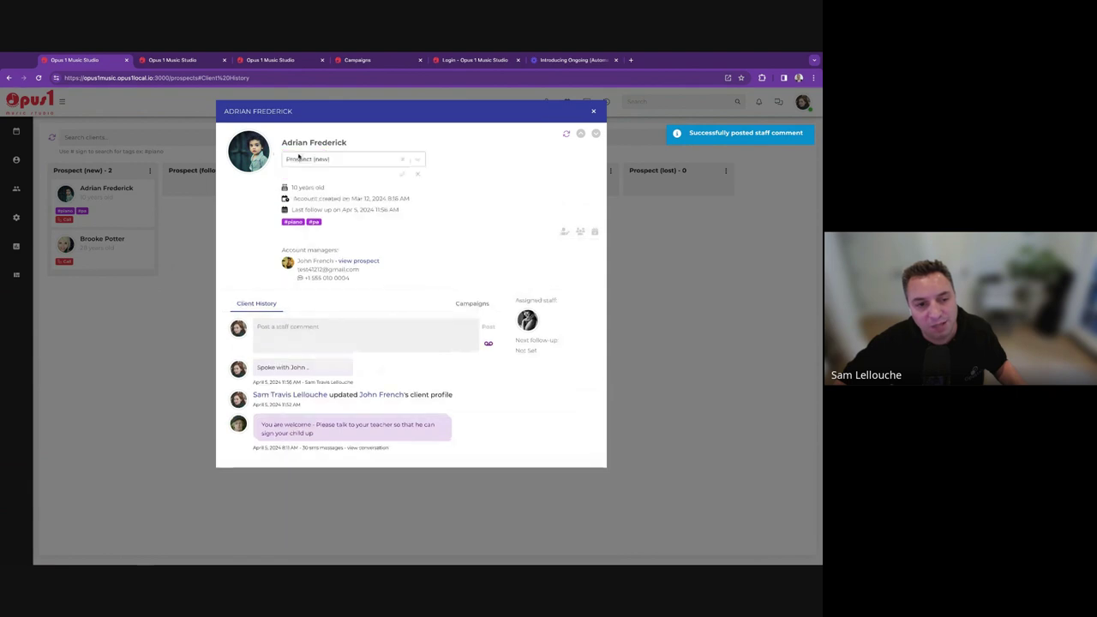
click(300, 158)
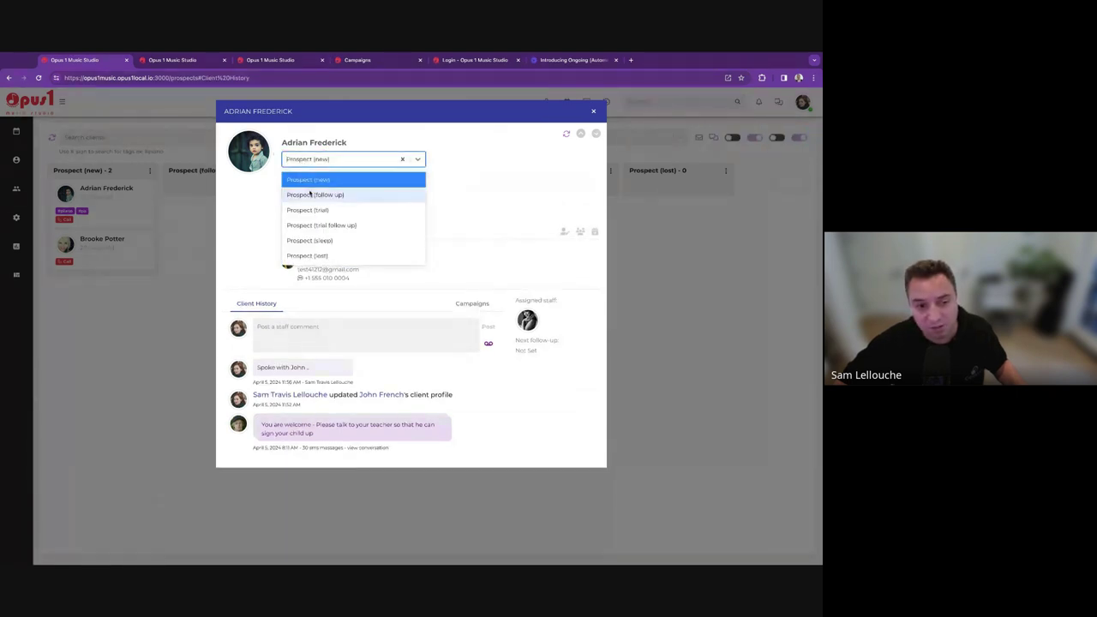
click(311, 194)
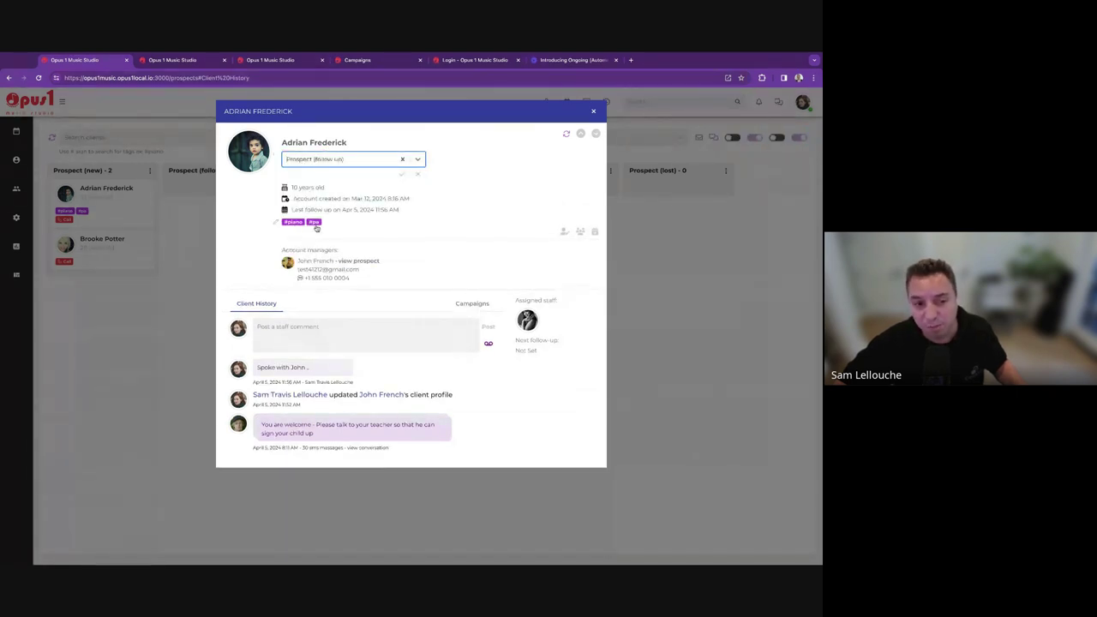
click(403, 175)
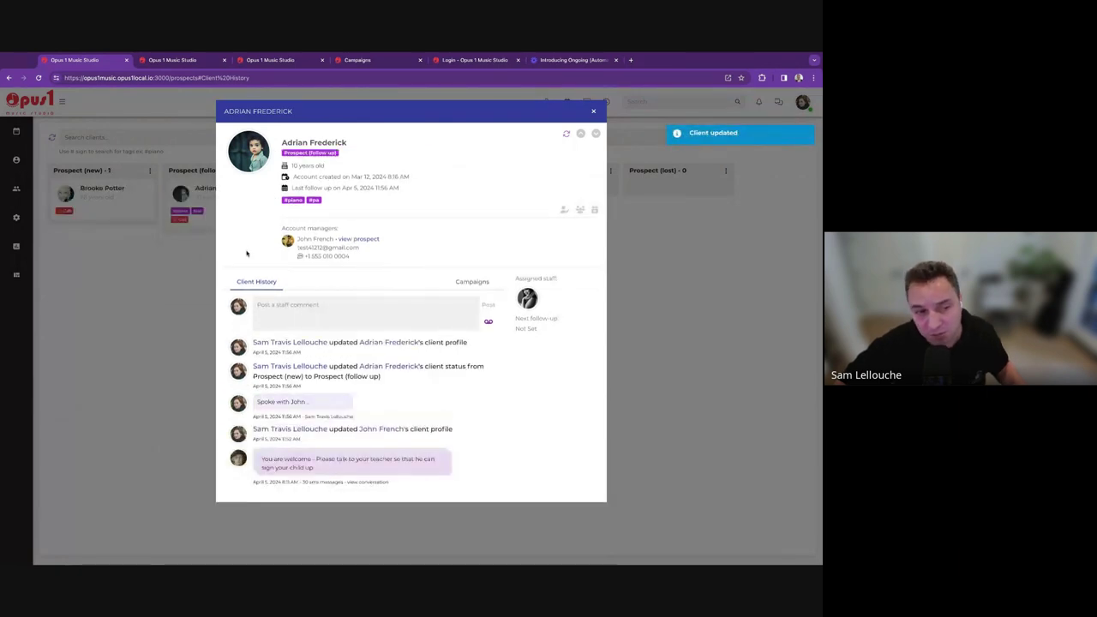
click(197, 249)
click(206, 204)
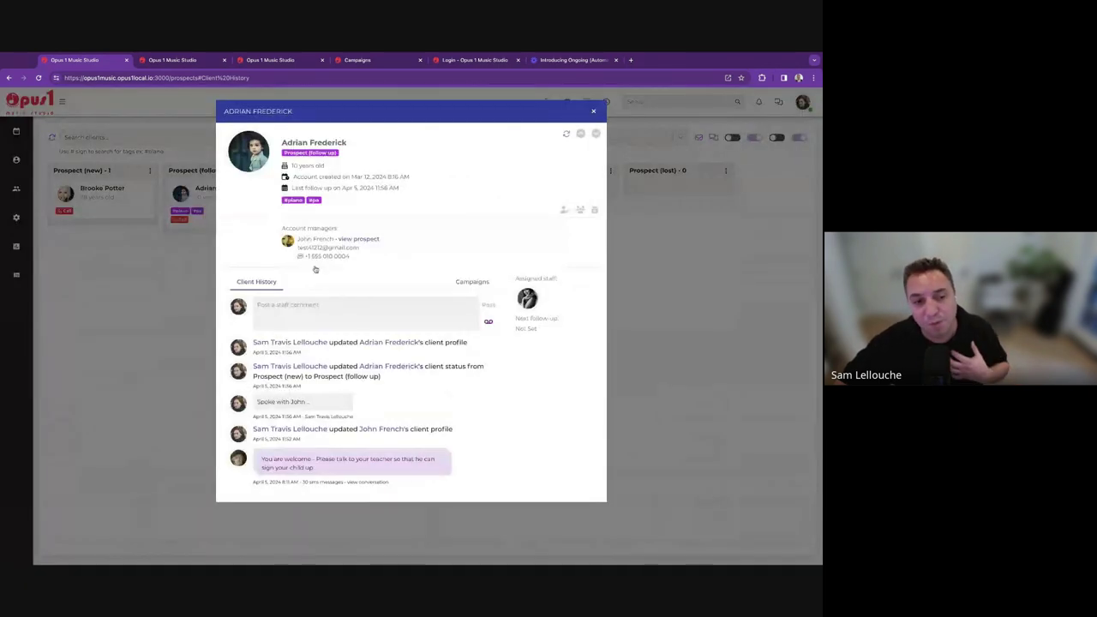
click(471, 283)
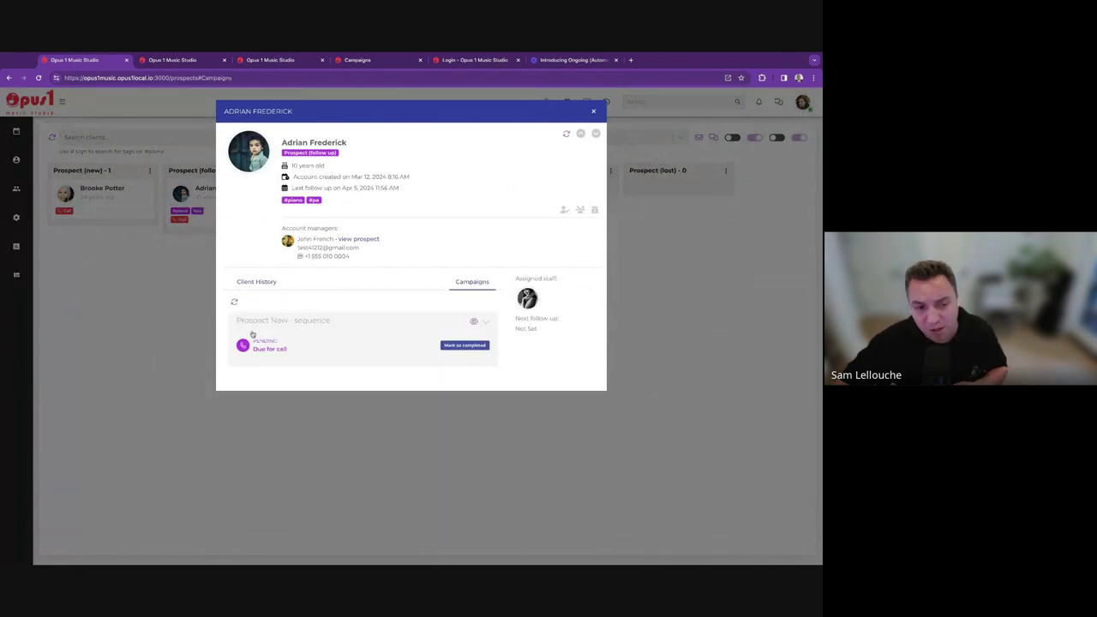
Mark Due for call completed, refresh to show Check on violin next, and close the profile.
click(479, 350)
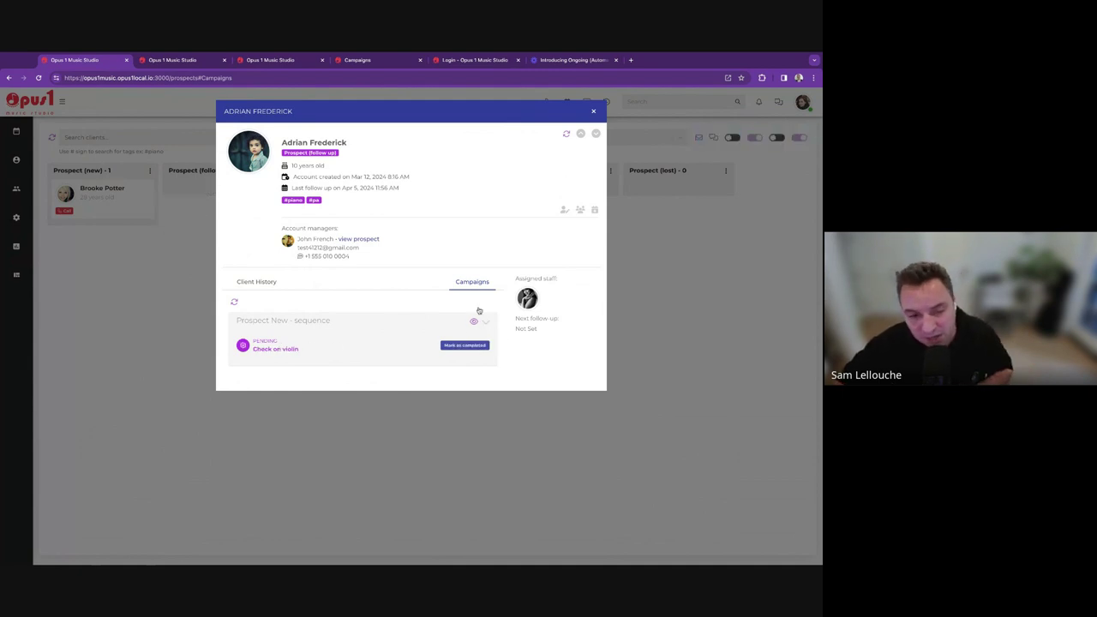
click(485, 323)
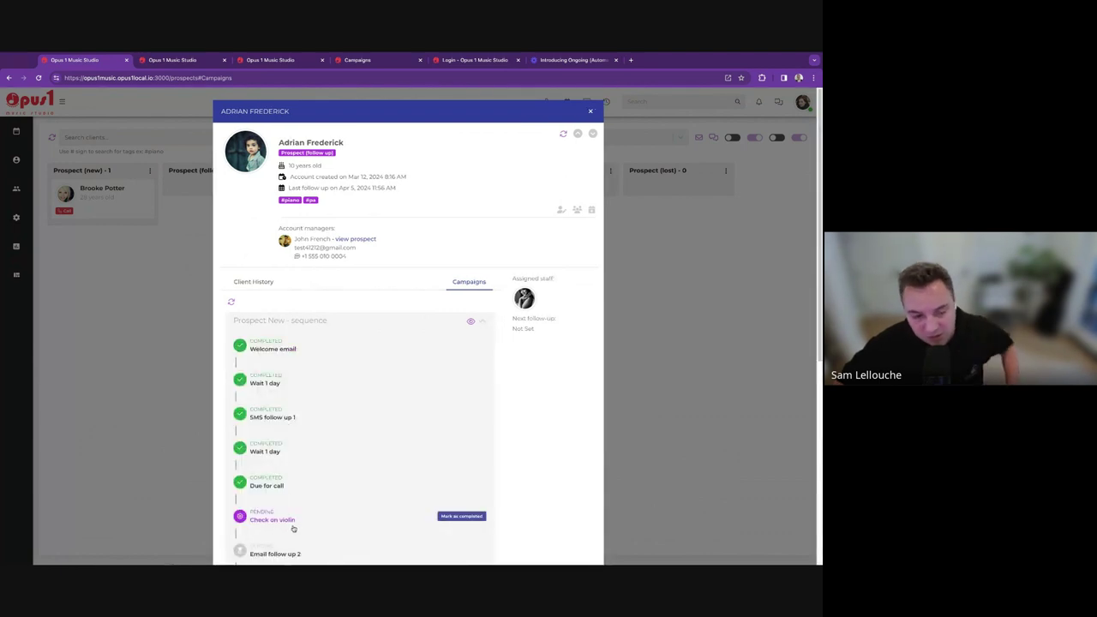
scroll(295, 526, down, 3)
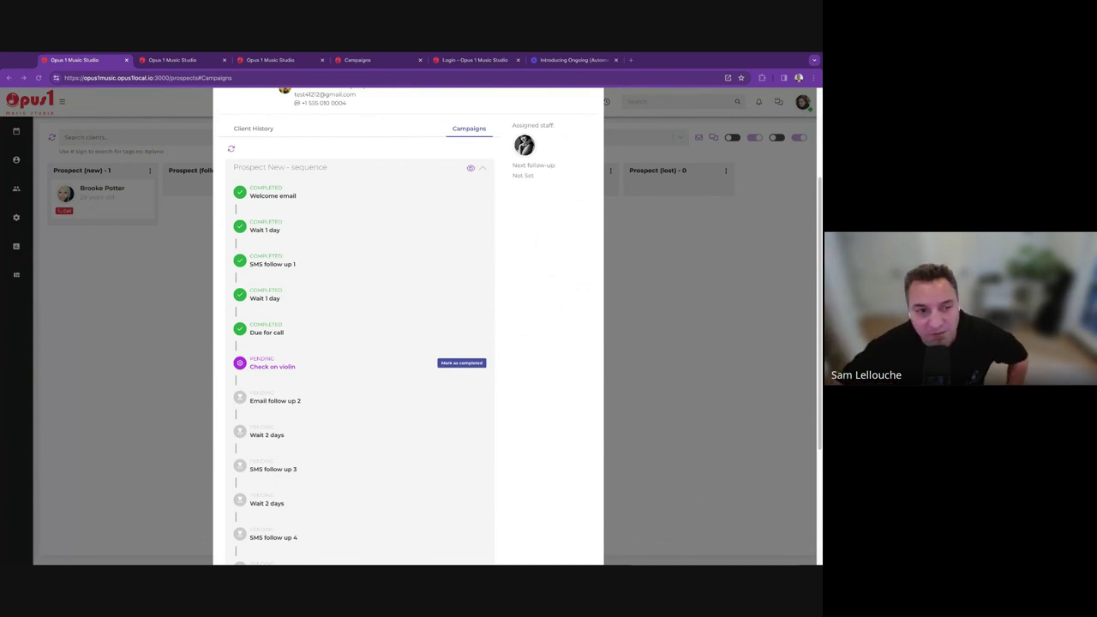
click(230, 149)
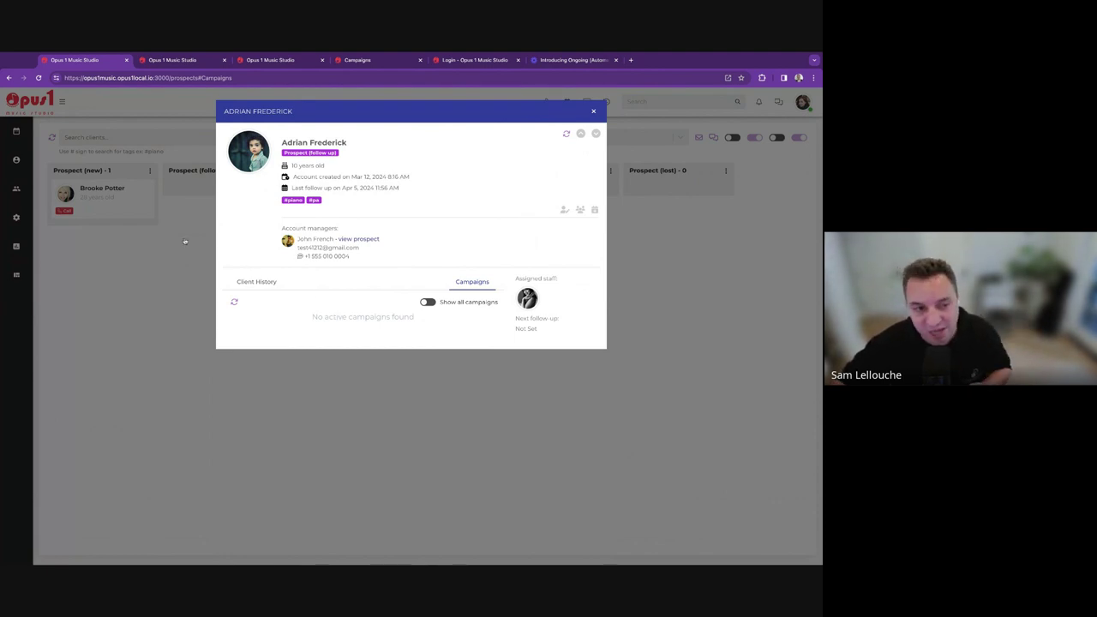
click(194, 180)
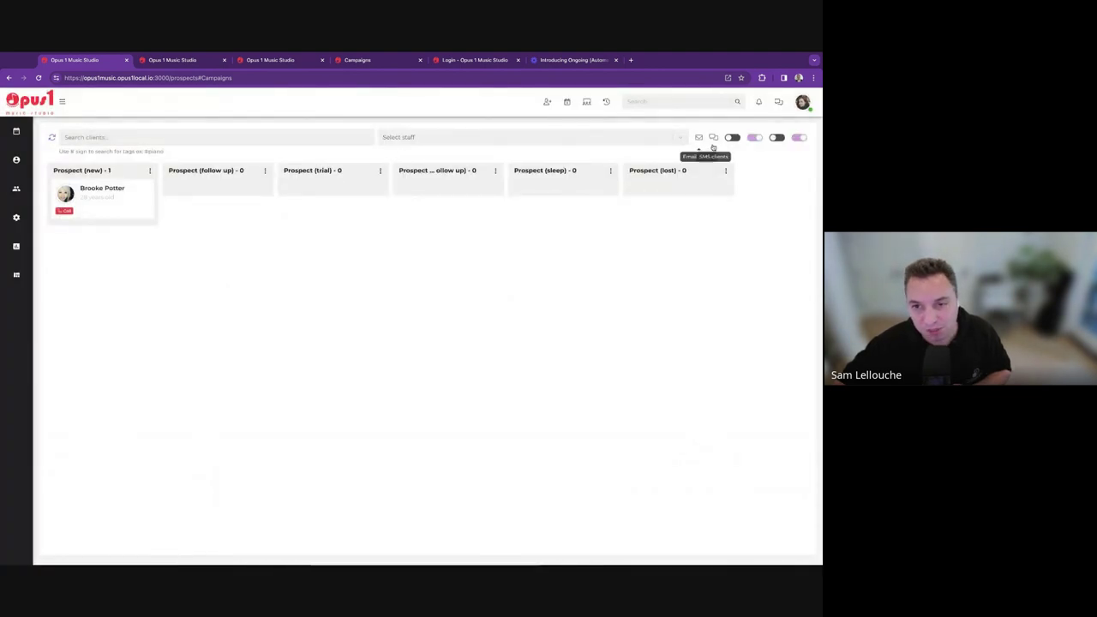
Clear the actions-due filter and drag the follow-up prospect to trial, choosing a piano trial service.
click(754, 137)
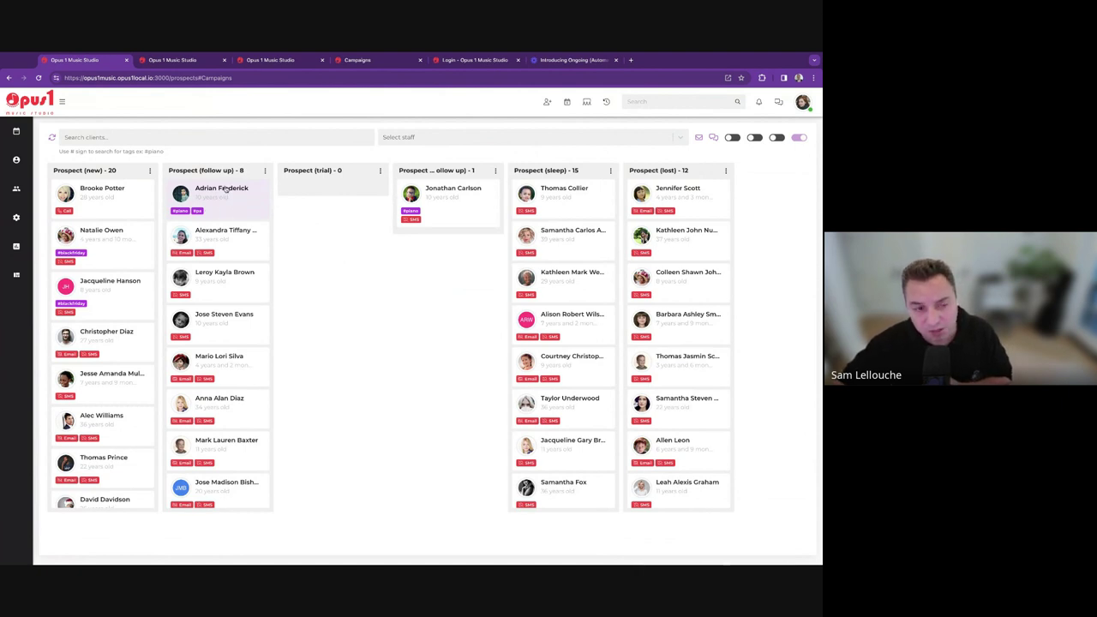
drag(224, 194, 335, 528)
click(70, 176)
text(piano tri)
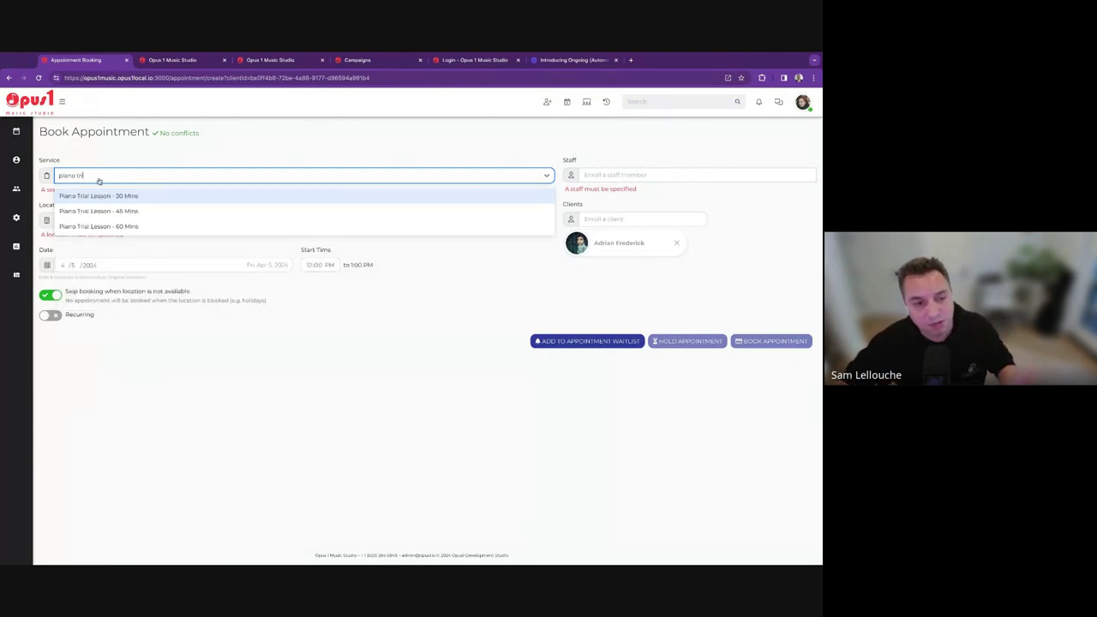
Return to the Prospects board via the Clients menu and start moving the trial prospect's card.
mouse_move(15, 159)
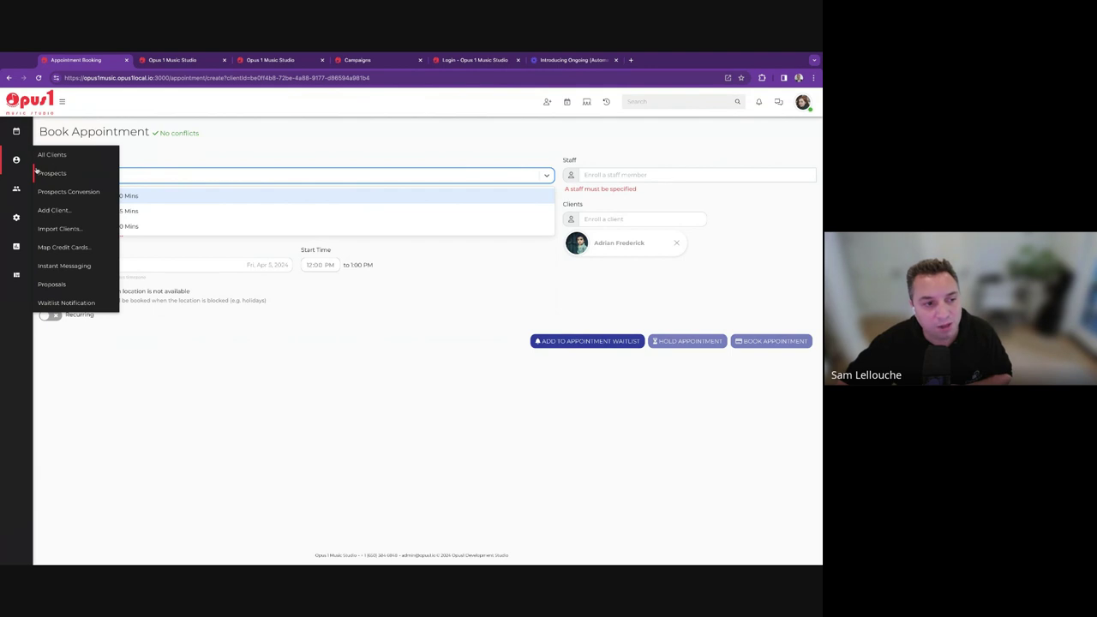
click(51, 173)
drag(201, 194, 335, 190)
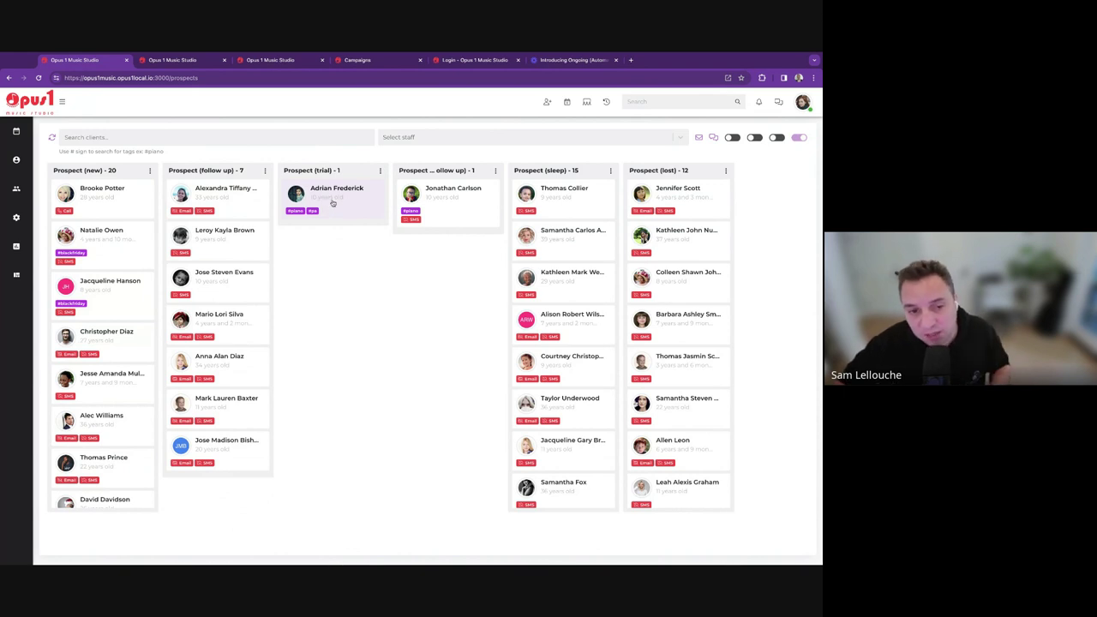
Drag the trial prospect card into Prospect (trial follow up), then go to the Campaigns list.
drag(333, 202, 486, 282)
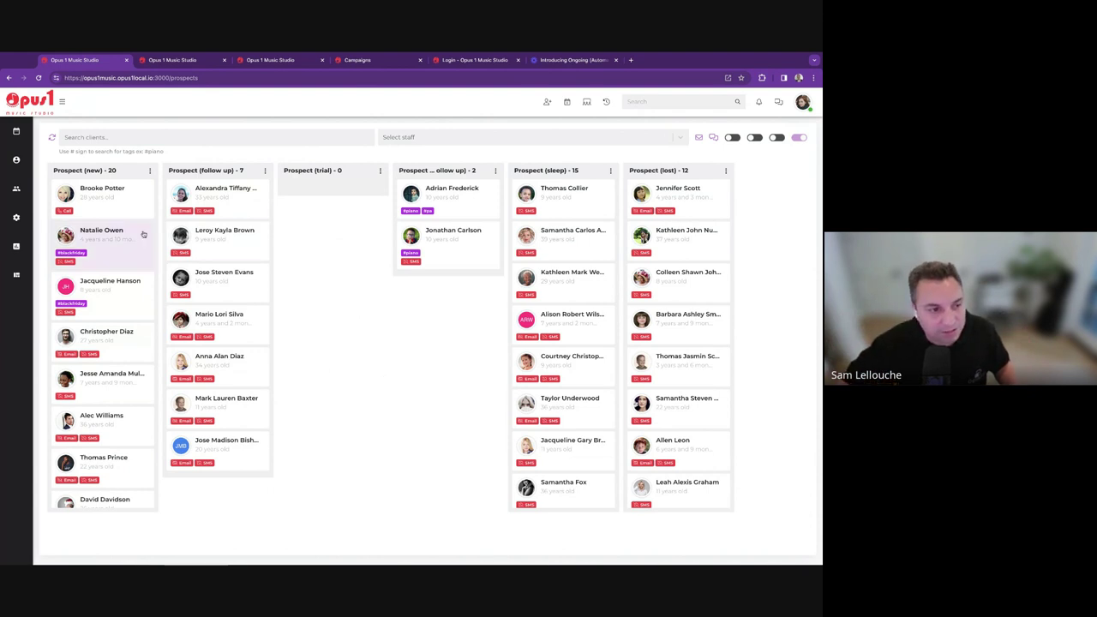
mouse_move(15, 217)
click(57, 287)
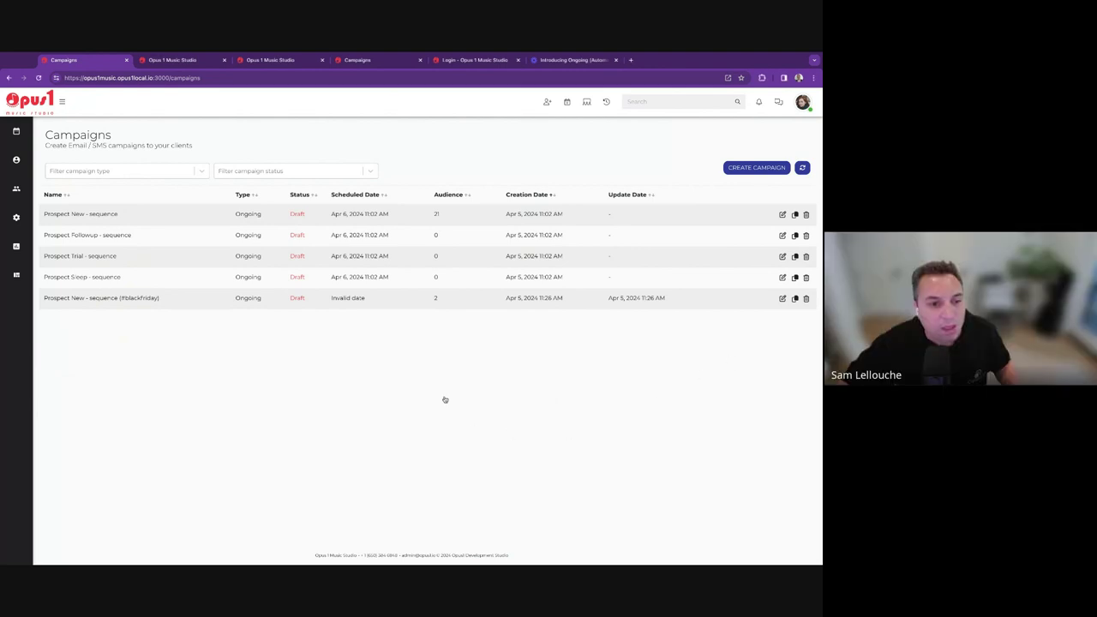
On the Prospects board, glance at the first new prospect, then open the trial prospect's profile.
mouse_move(15, 160)
click(67, 172)
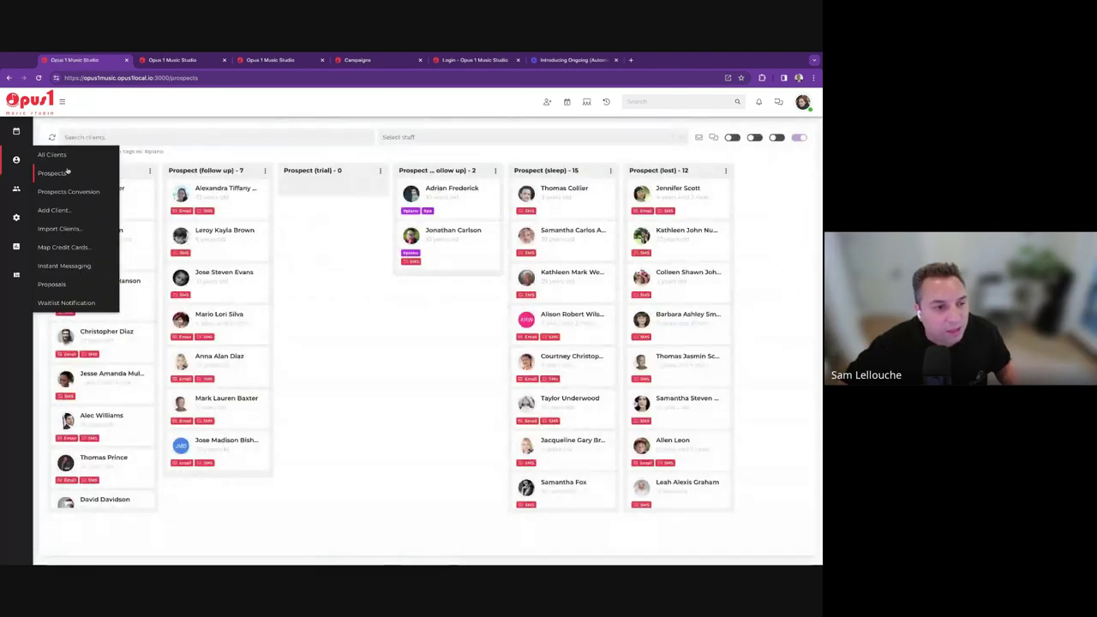
click(151, 212)
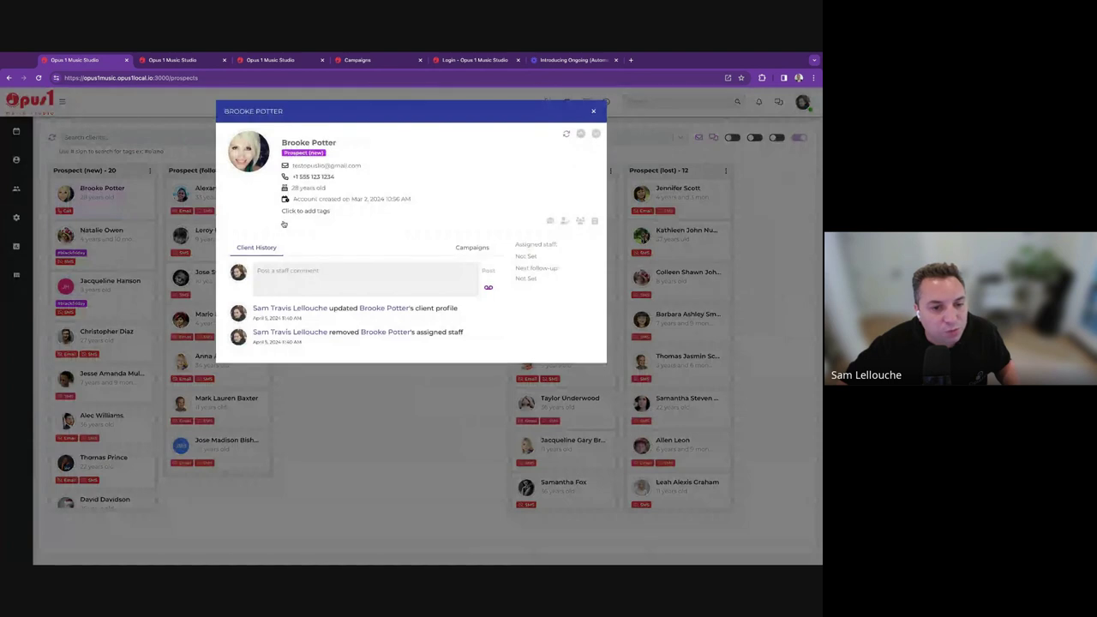
key(Escape)
click(452, 201)
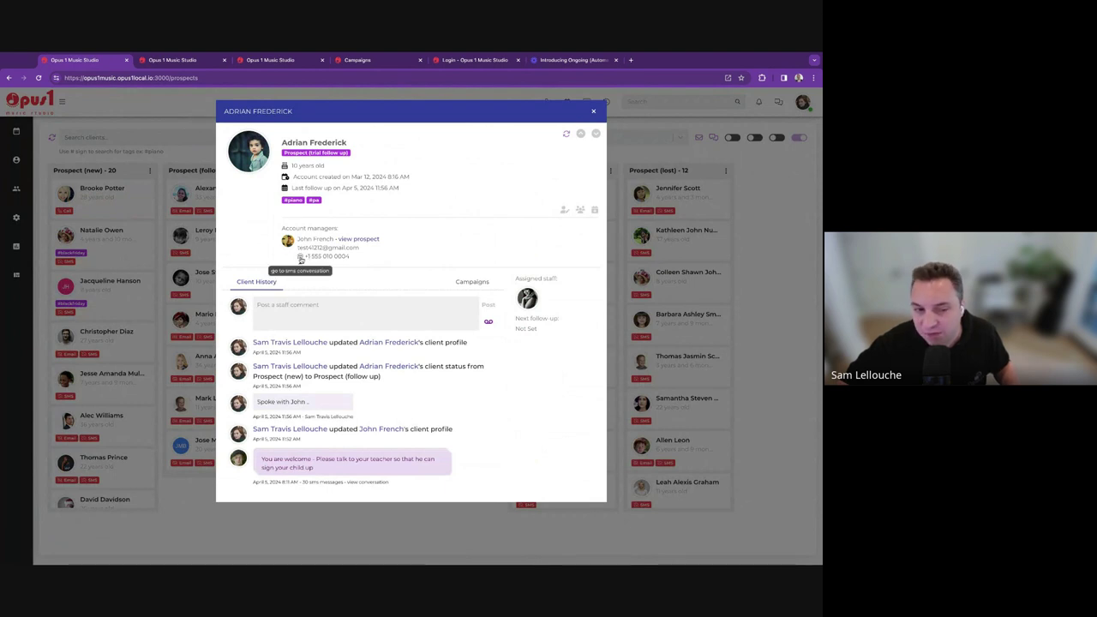
View the trial prospect's SMS conversation, start a reply, then return to the Prospects board.
click(300, 259)
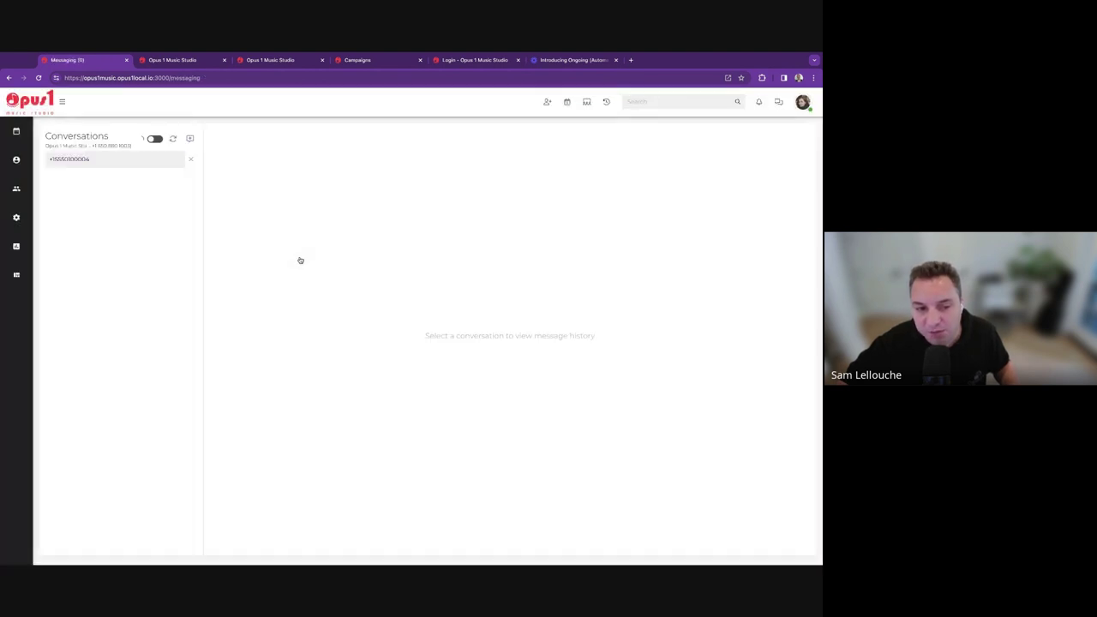
click(447, 524)
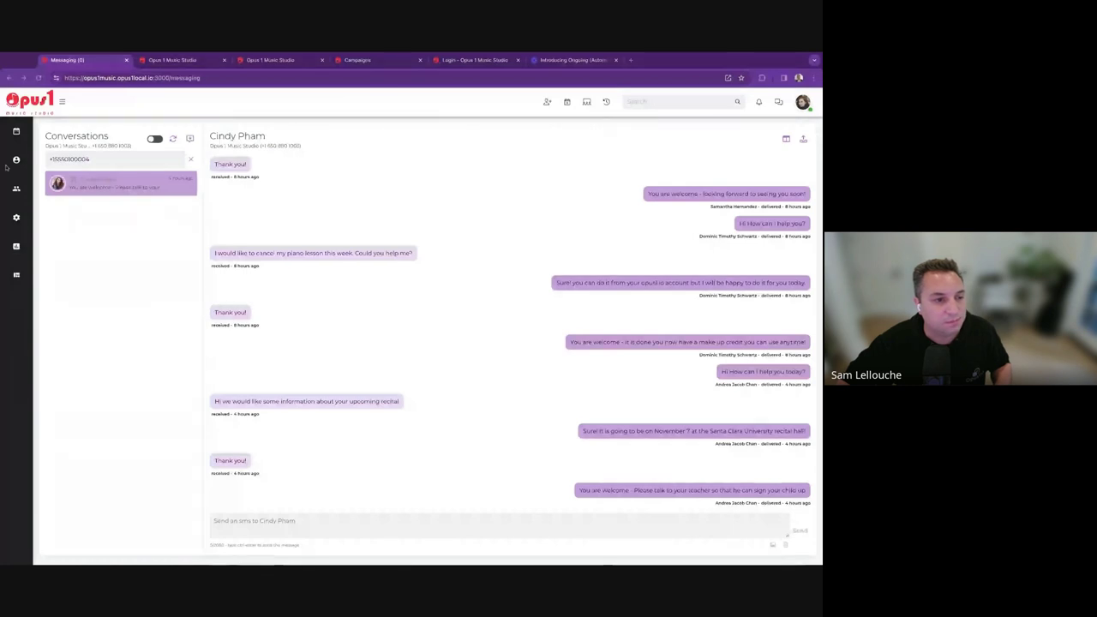
mouse_move(17, 161)
click(46, 172)
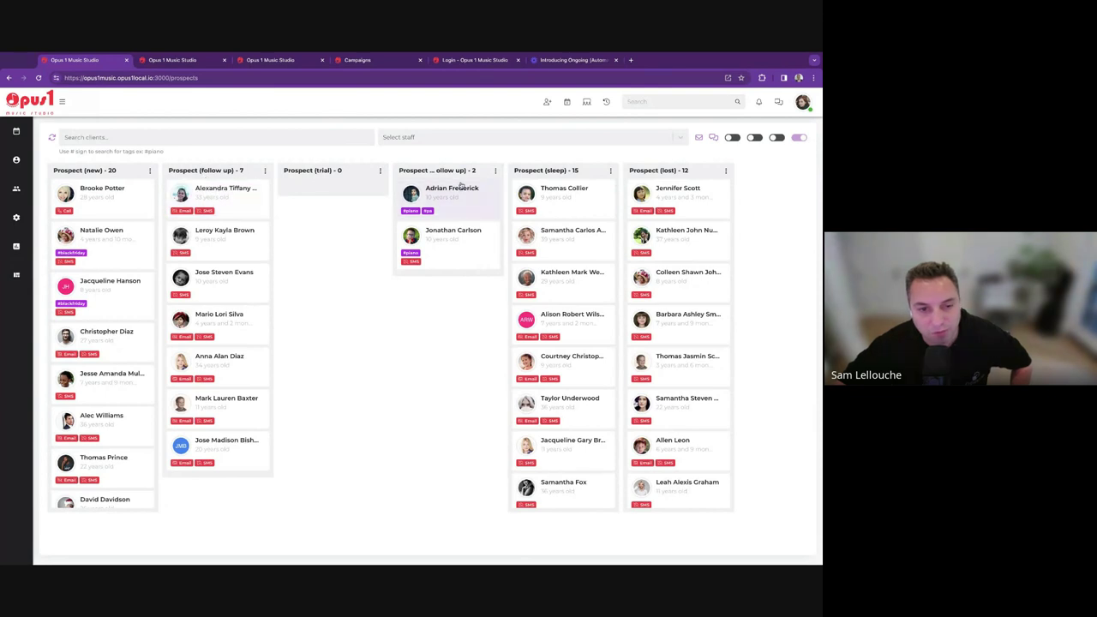
click(466, 202)
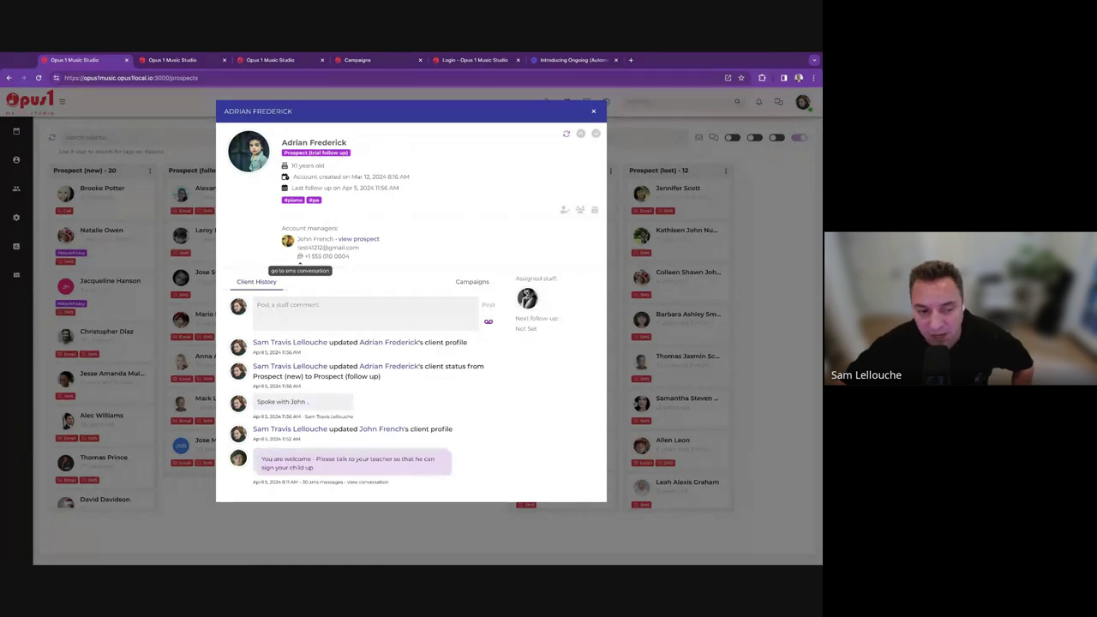
click(300, 256)
click(158, 185)
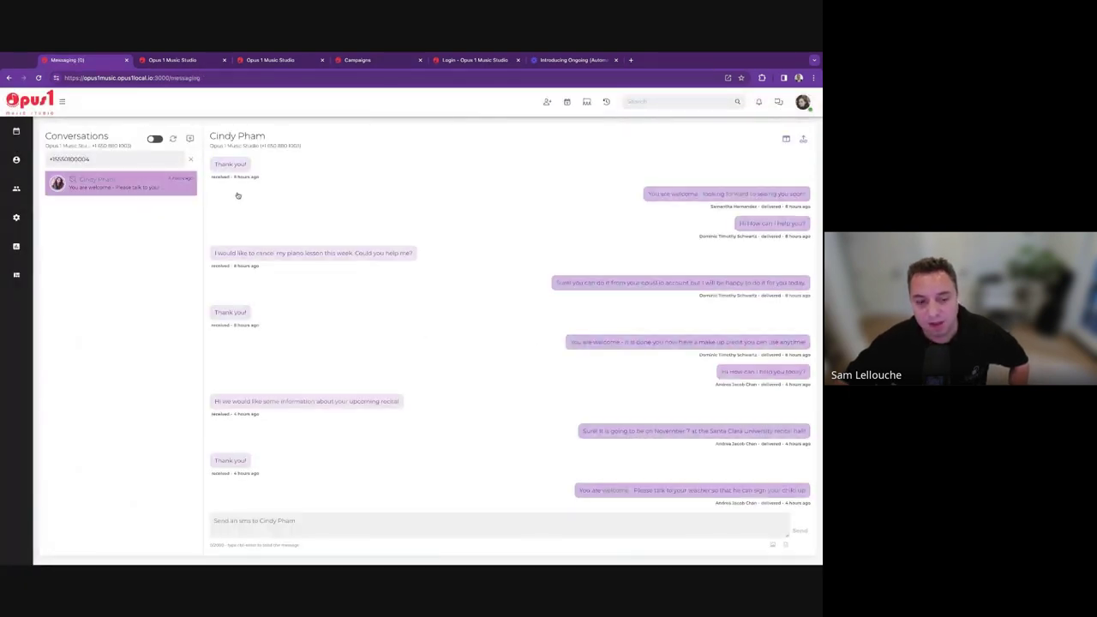
click(412, 521)
text(sdvsdfg)
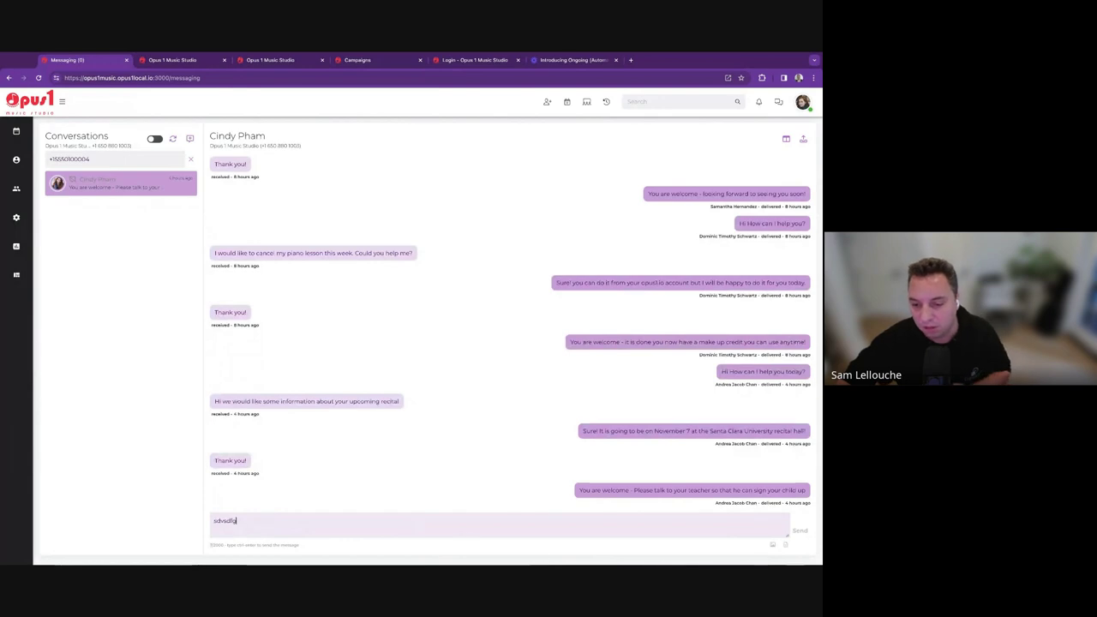
click(245, 140)
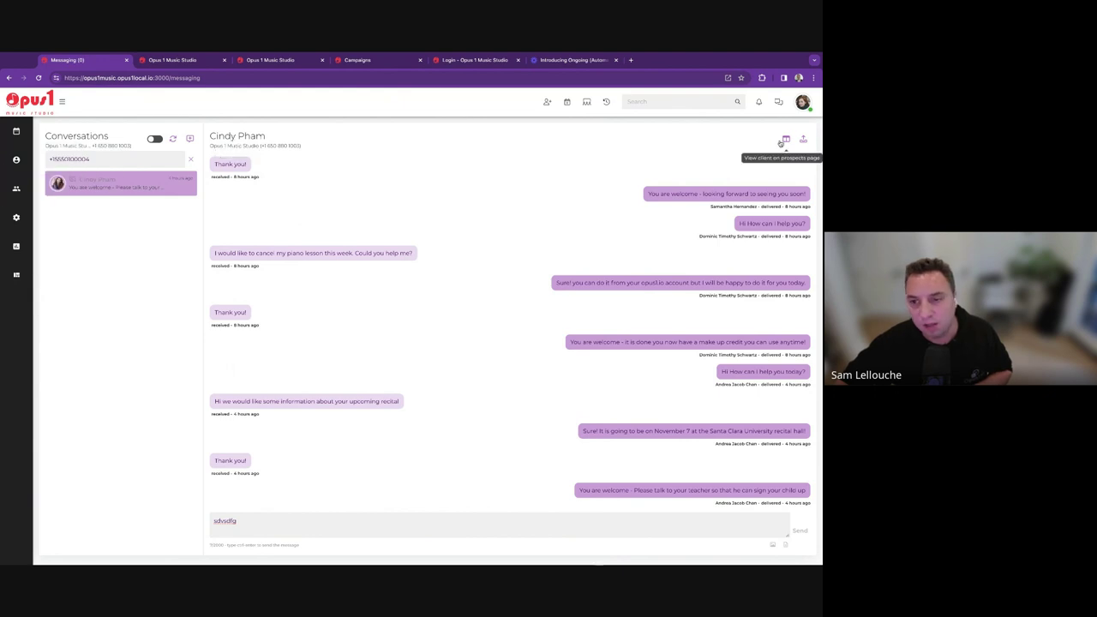
click(785, 138)
On the trial follow-up prospect, post a staff comment saying they signed up and log a voicemail call.
click(163, 144)
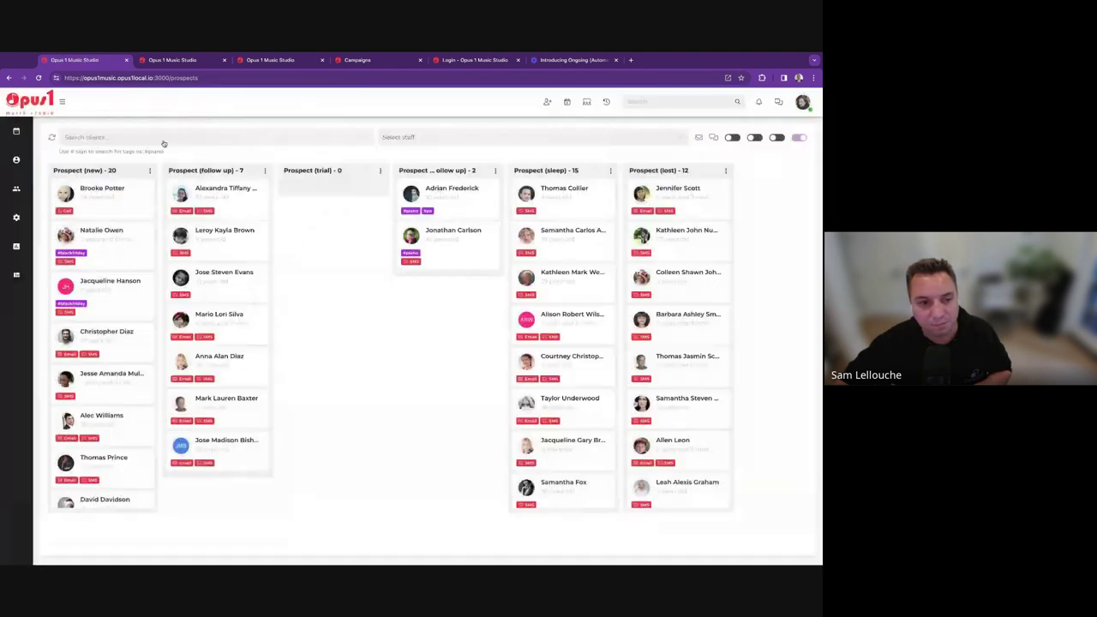
click(446, 193)
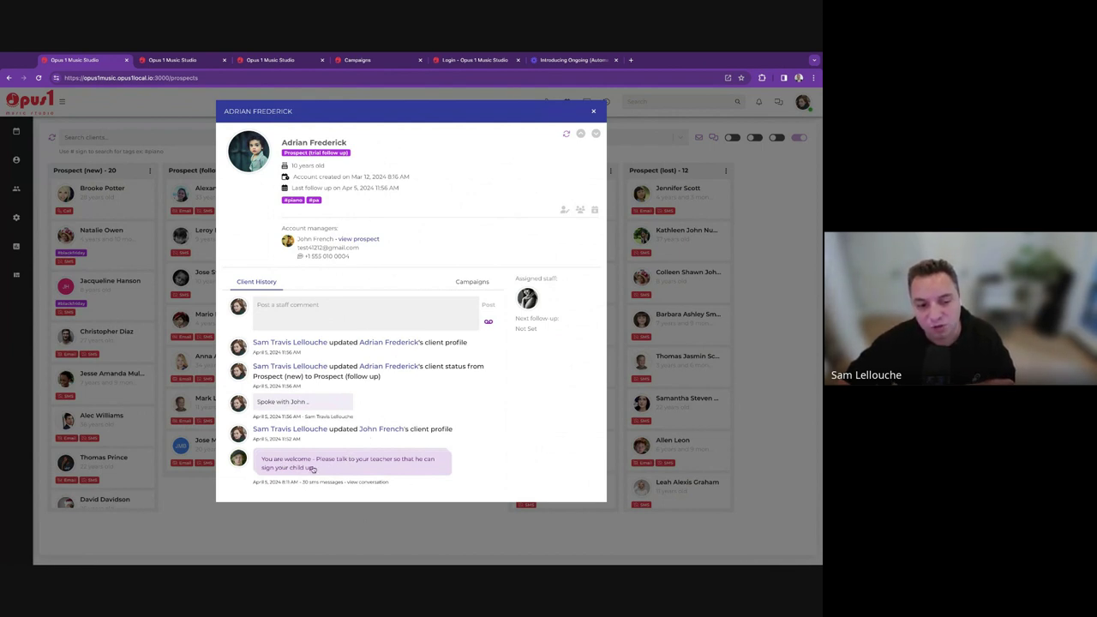
click(292, 315)
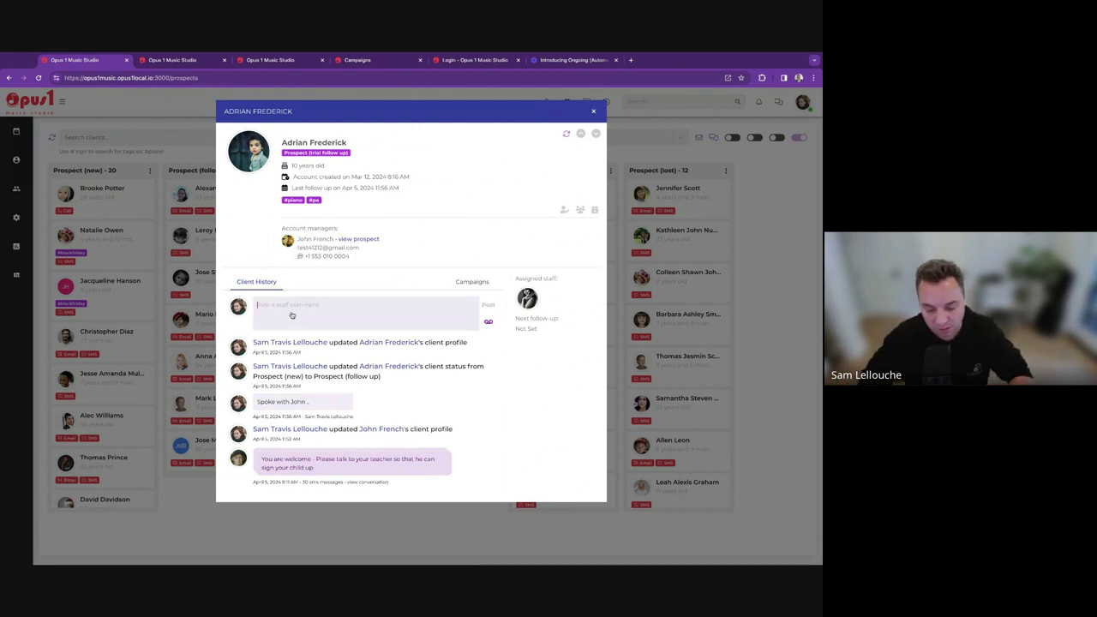
text(JOhn)
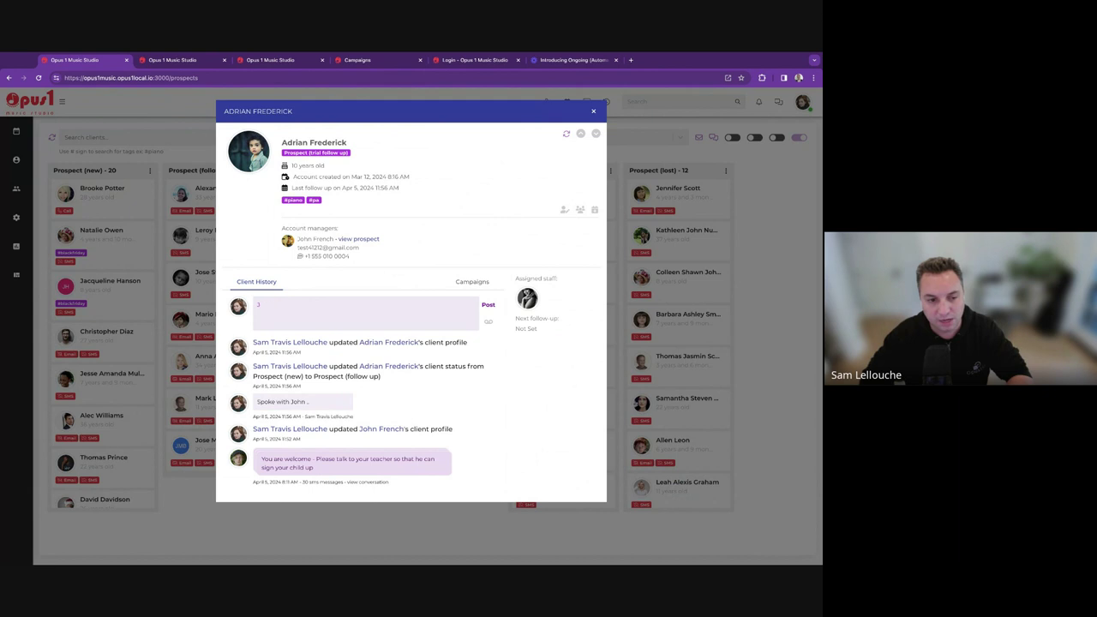
key(BackSpace)
text(Adri)
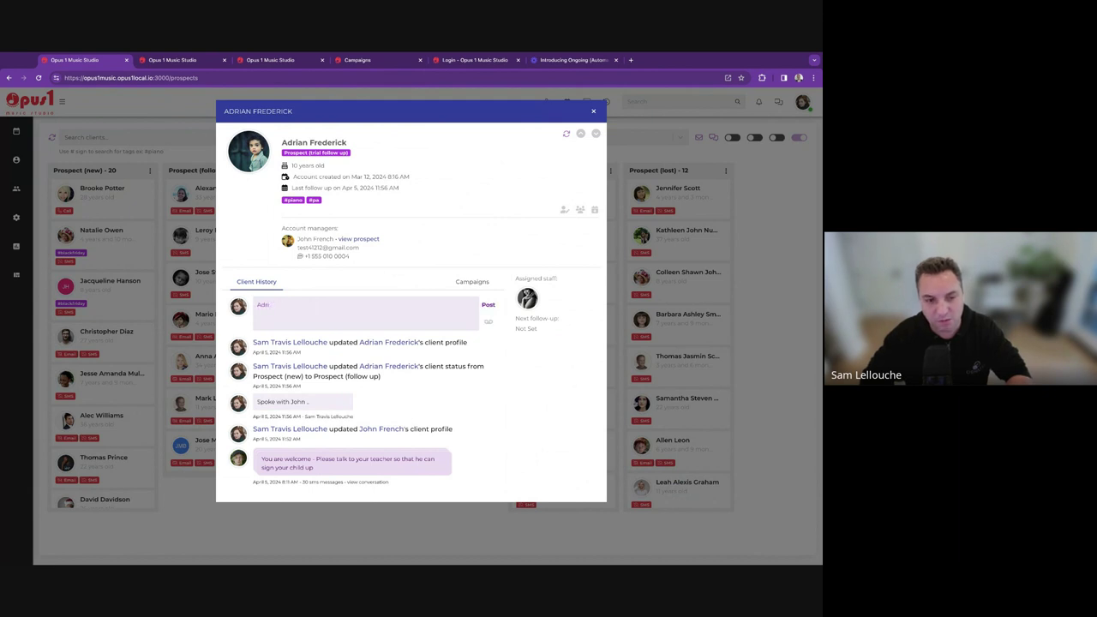
text(an signed up.)
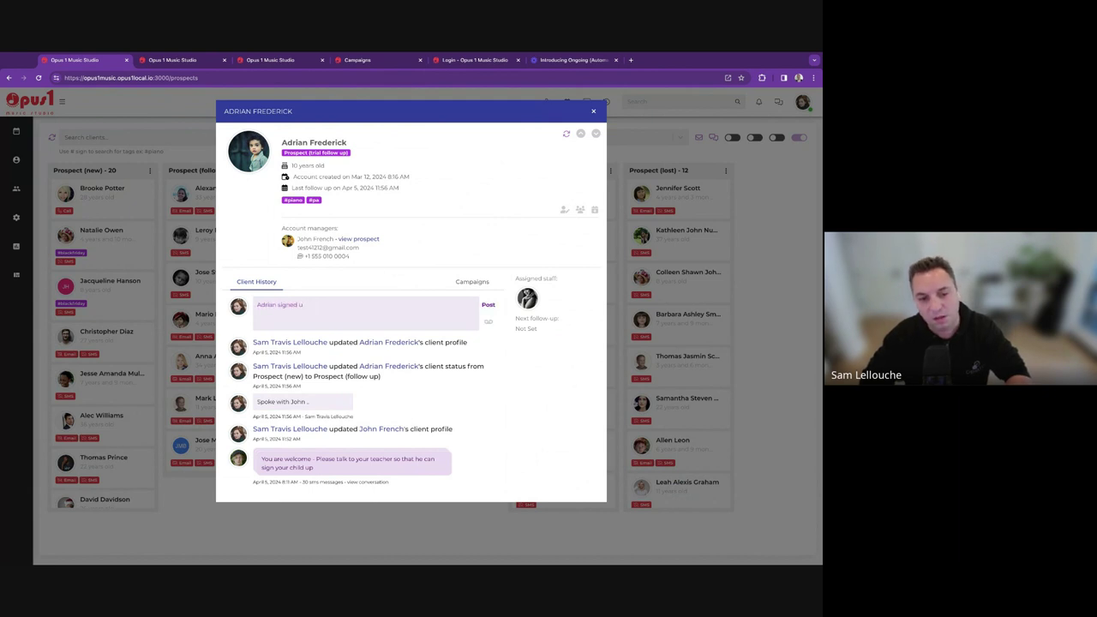
click(488, 305)
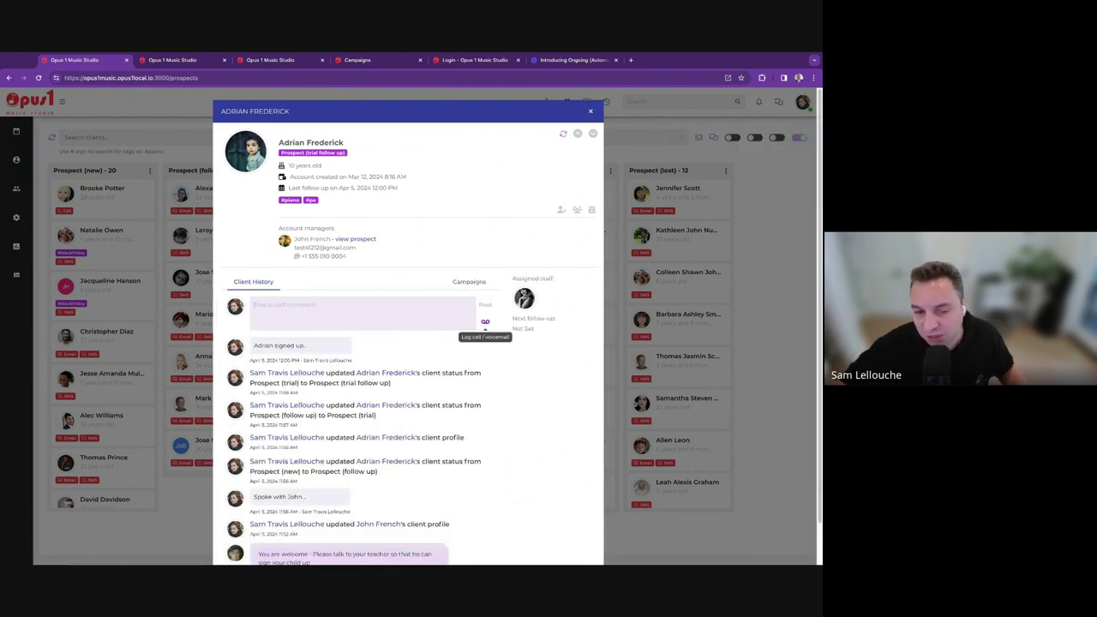
click(485, 322)
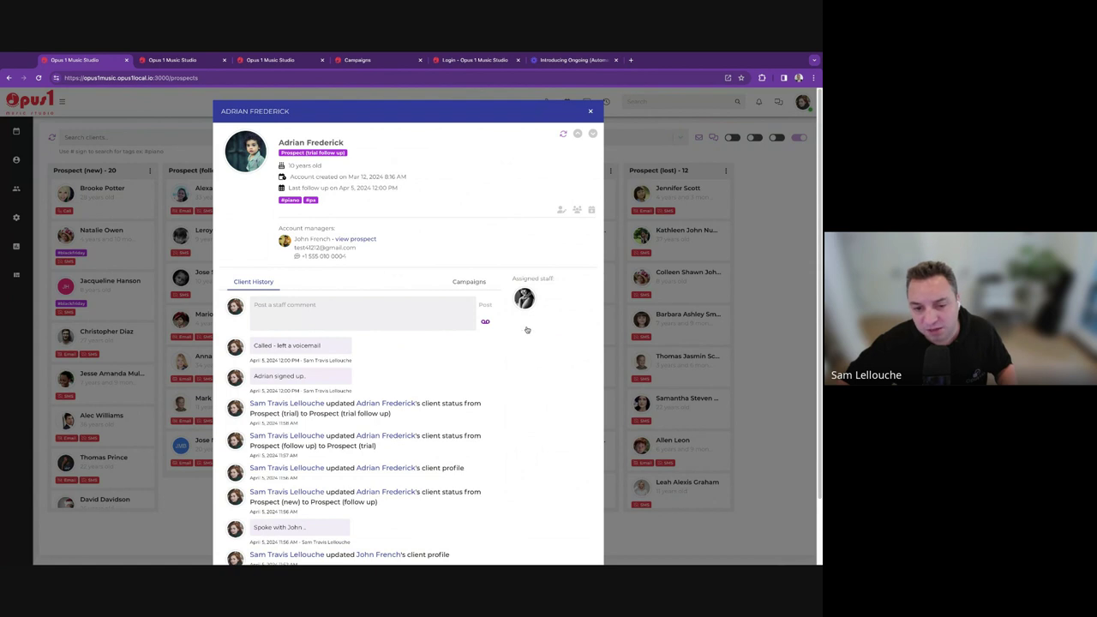
click(527, 329)
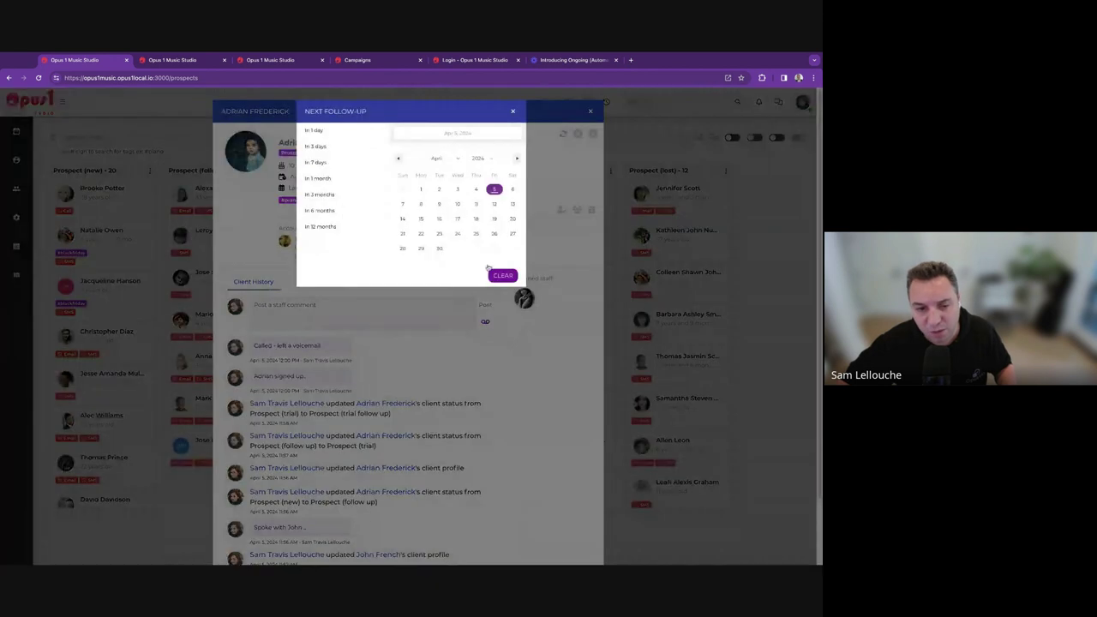
Set the next follow-up to In 1 day (Apr 6, 2024), then view the prospect's SMS conversation.
click(320, 132)
scroll(470, 499, down, 2)
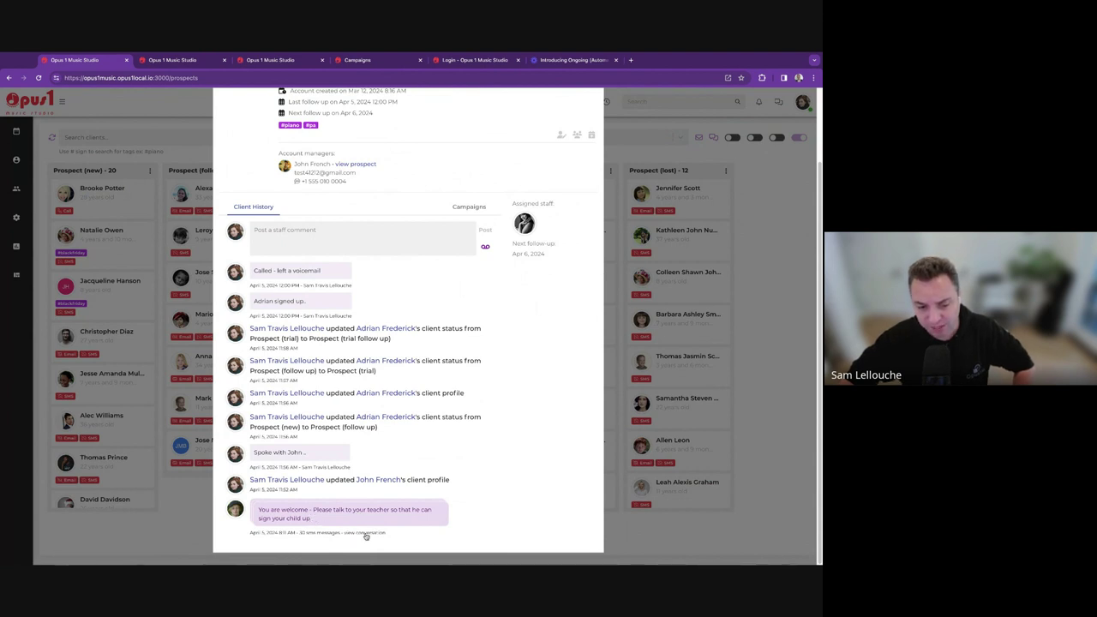
click(366, 534)
click(120, 180)
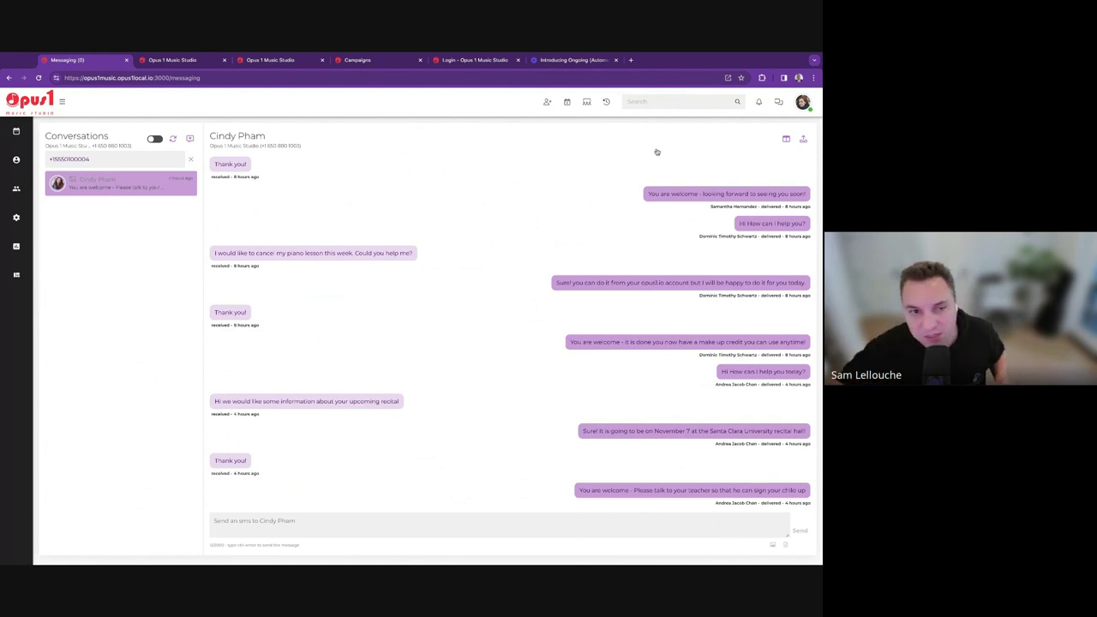
mouse_move(15, 159)
click(48, 175)
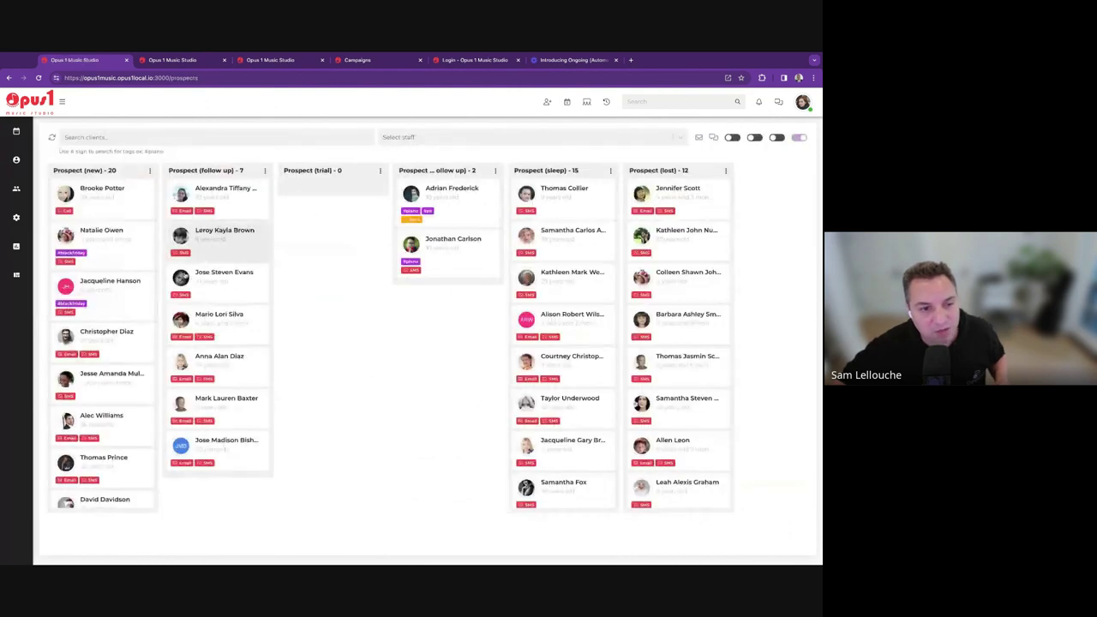
click(455, 200)
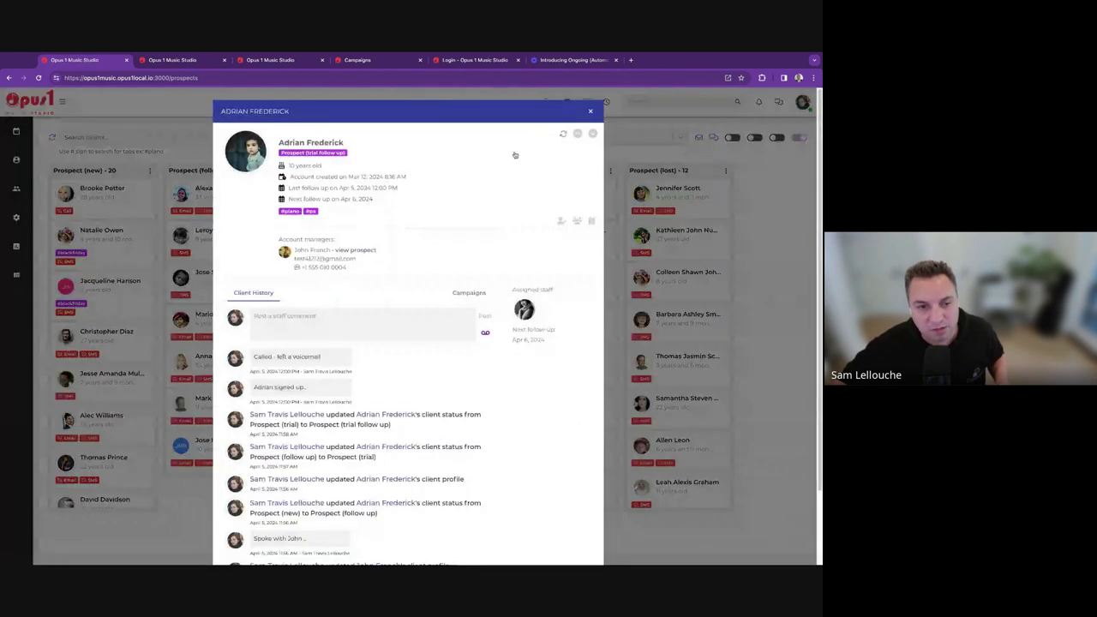
click(589, 110)
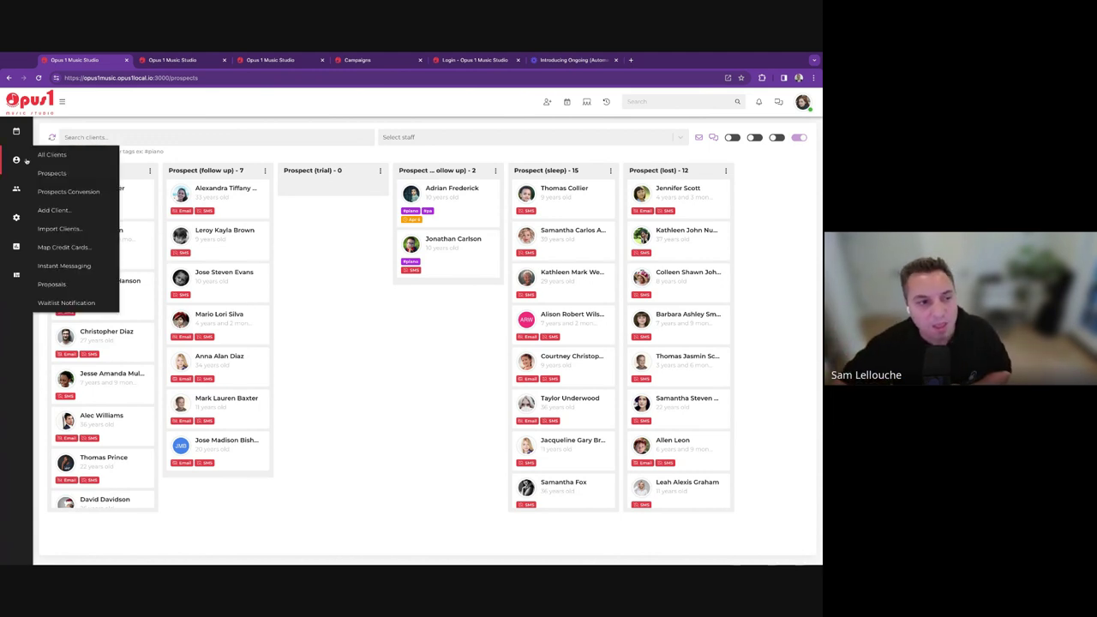
Browse the full list of all clients.
click(47, 153)
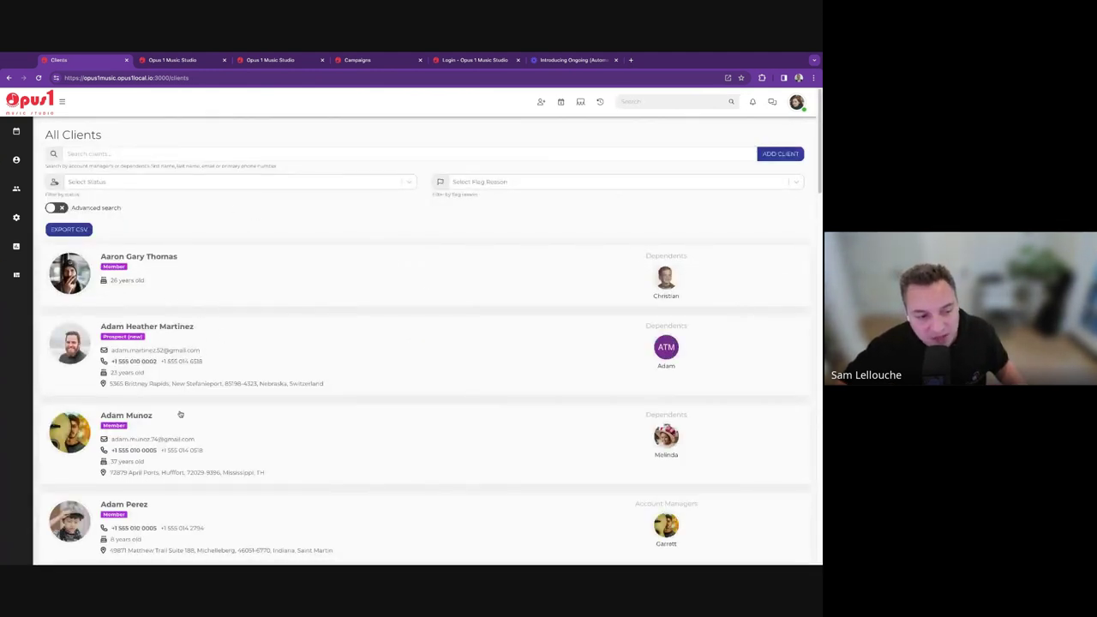
scroll(178, 415, down, 20)
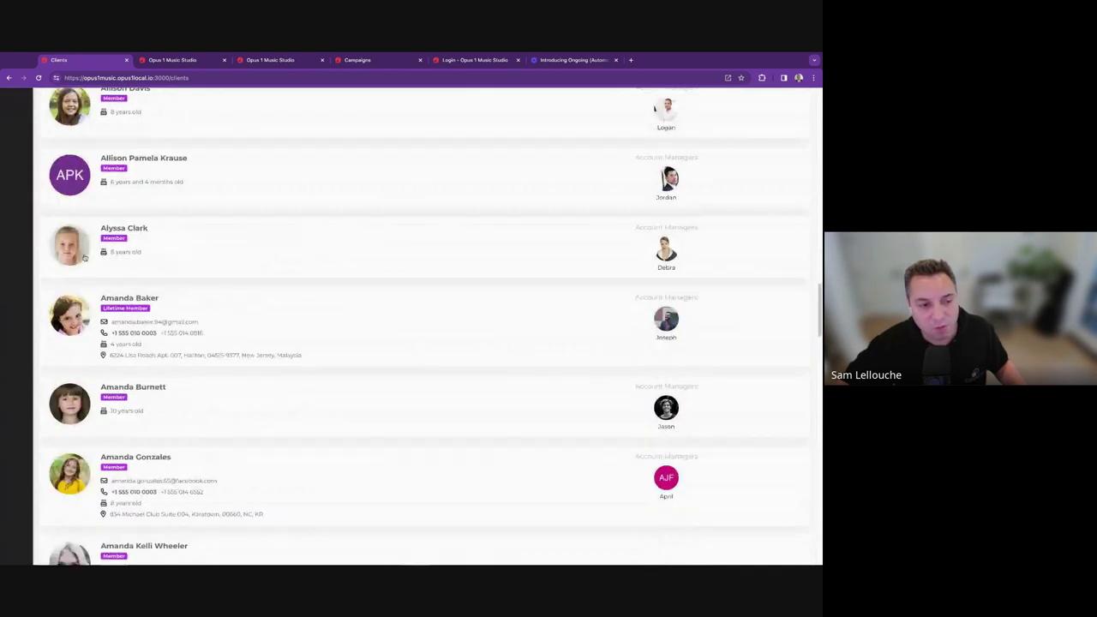
scroll(105, 365, down, 10)
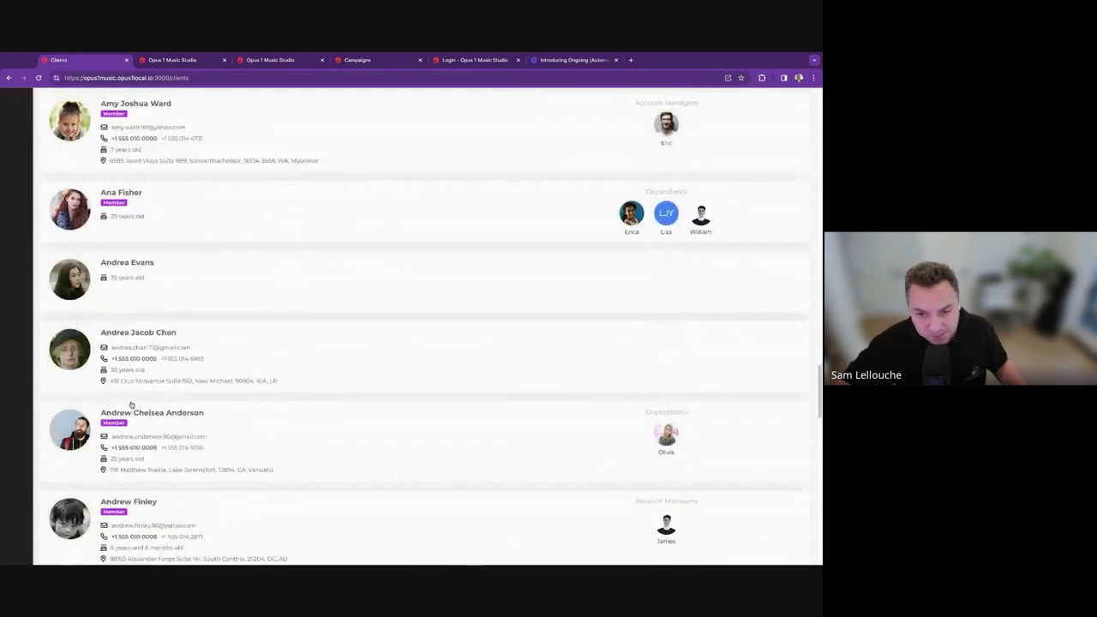
scroll(120, 403, up, 20)
Open the Prospects board and scroll through the Prospect (new) column.
mouse_move(16, 159)
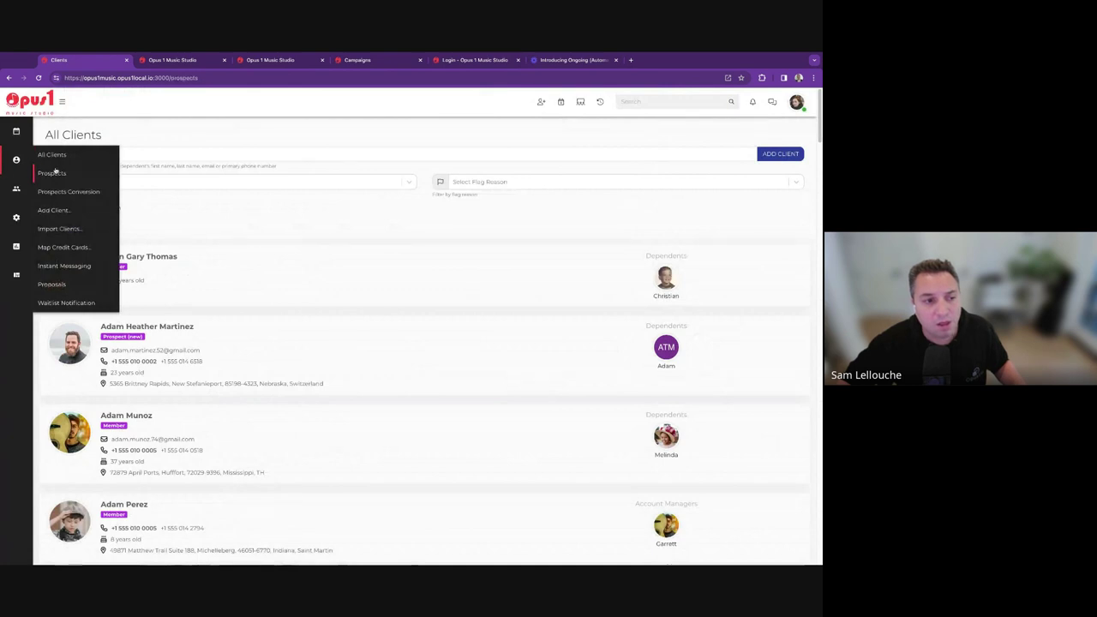
click(51, 171)
scroll(86, 257, down, 5)
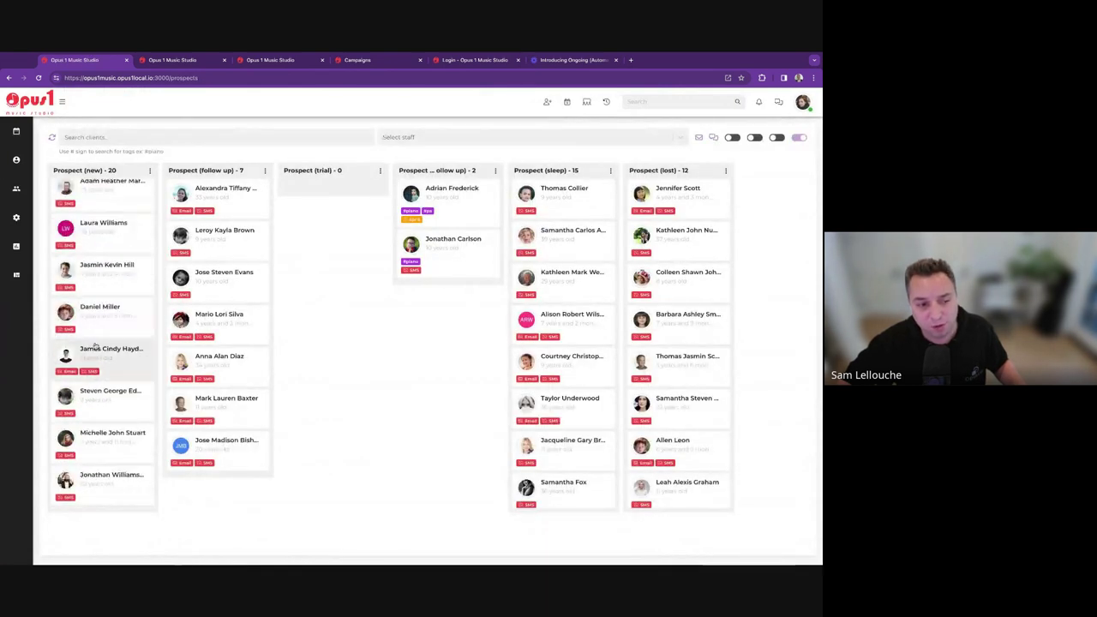
scroll(103, 411, up, 5)
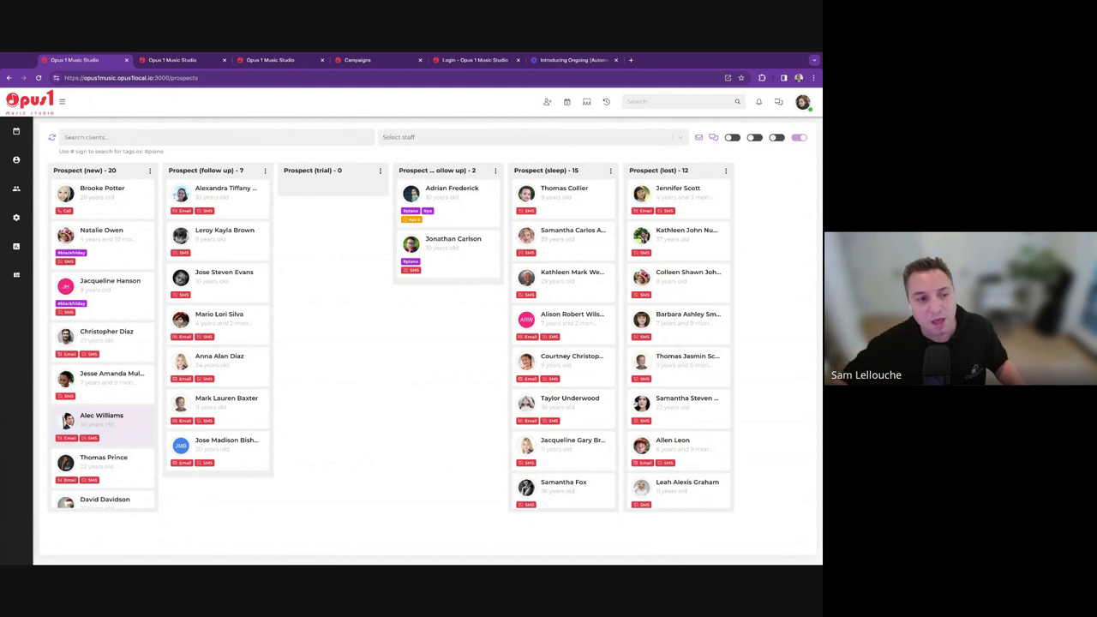
mouse_move(5, 185)
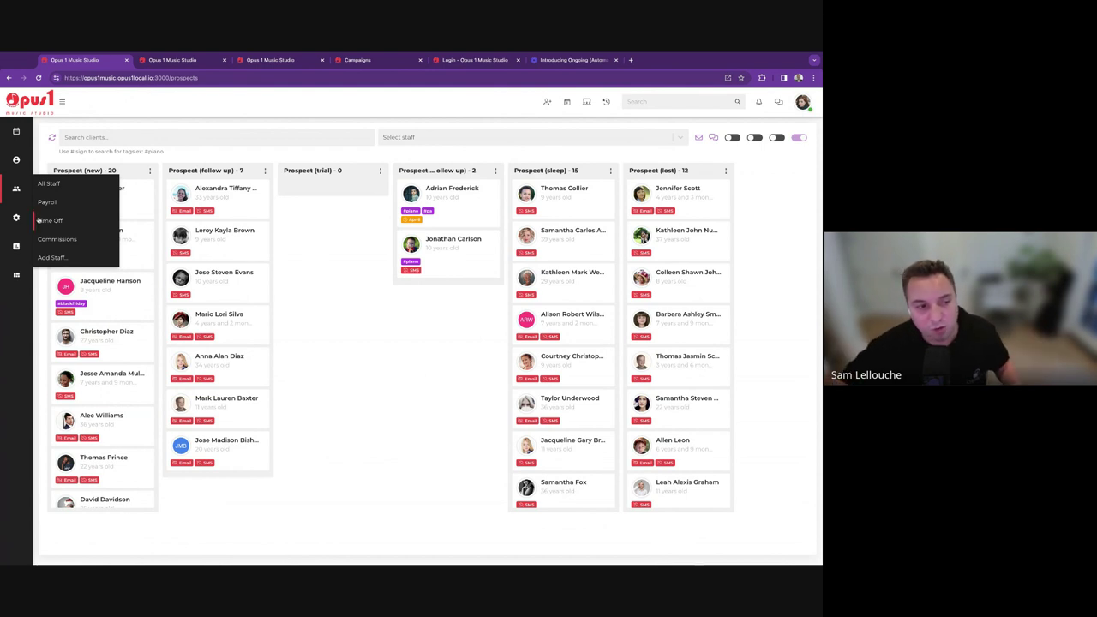
Start a One Time campaign named 'April newsletter' using the April newsletter email template.
mouse_move(16, 217)
click(60, 287)
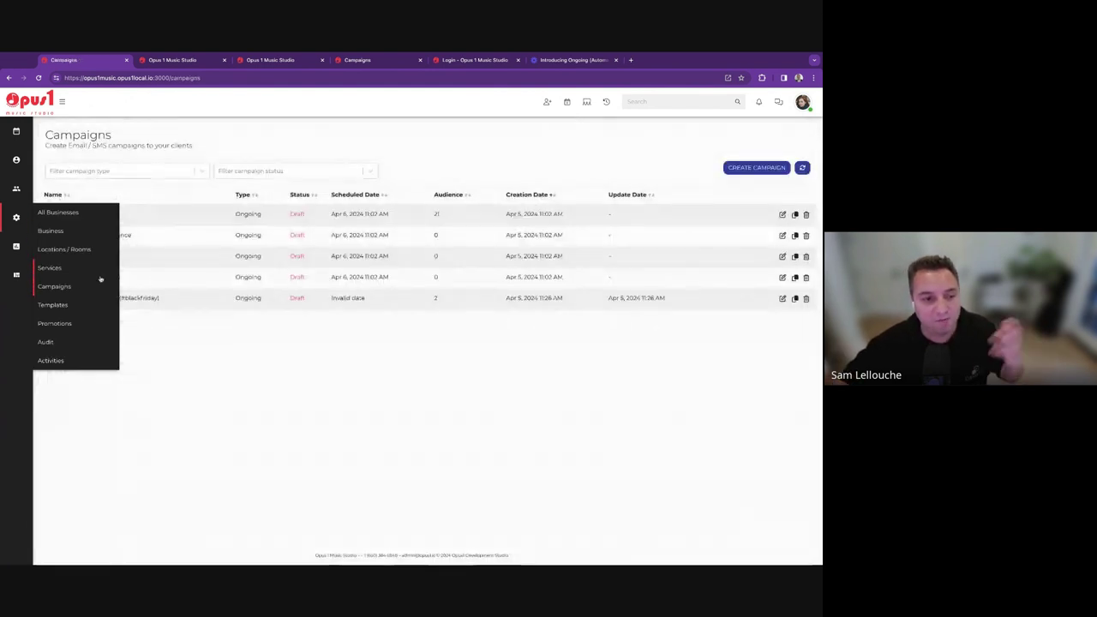
click(756, 167)
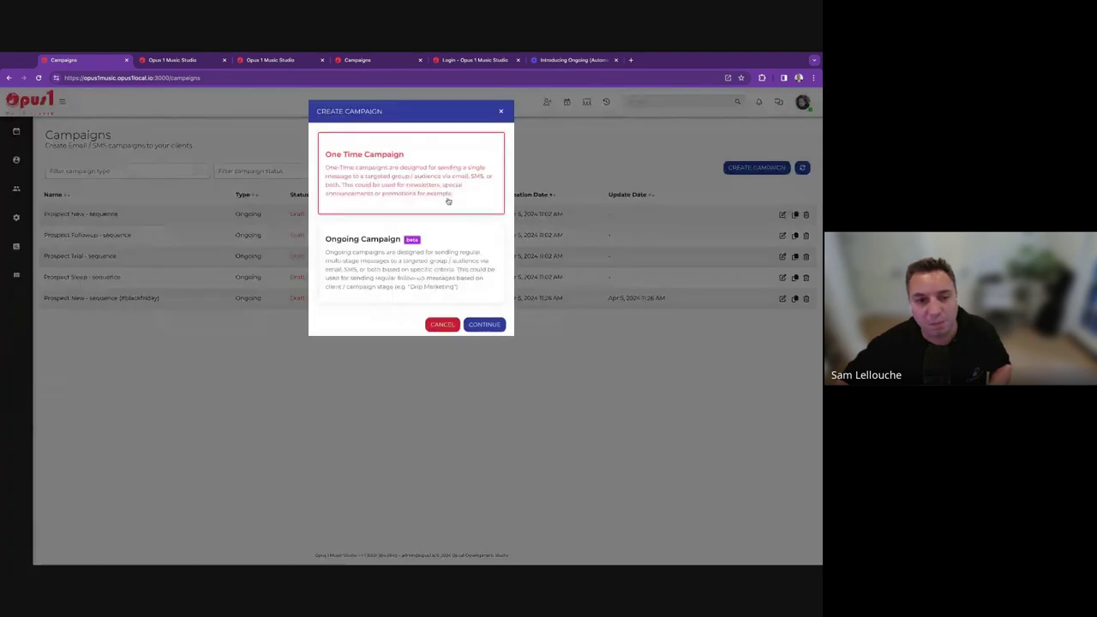
click(482, 324)
click(380, 151)
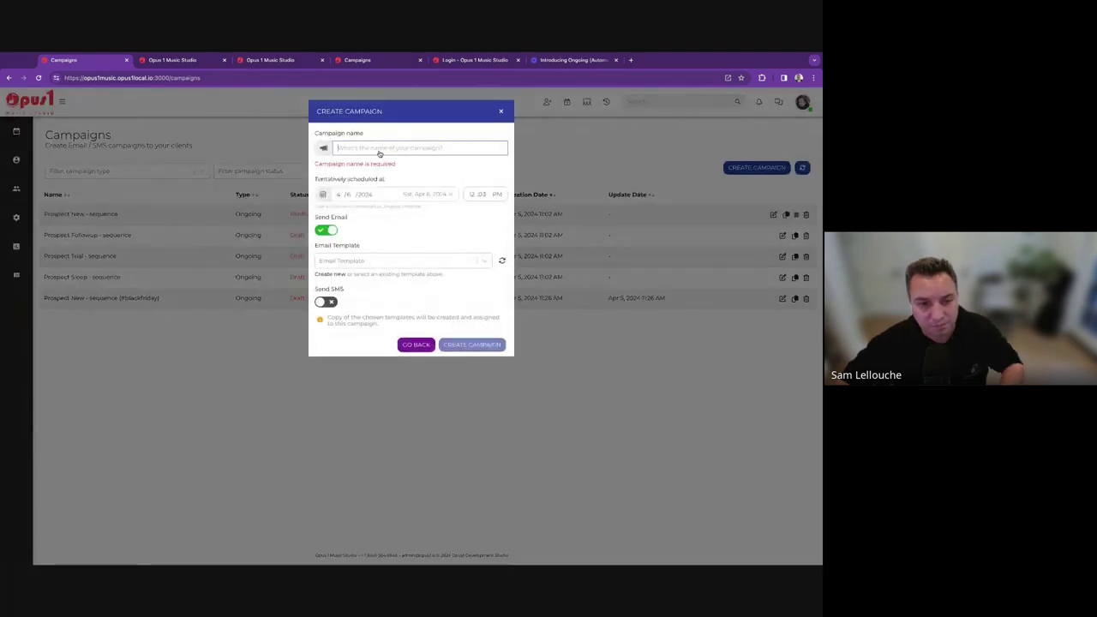
text(APril)
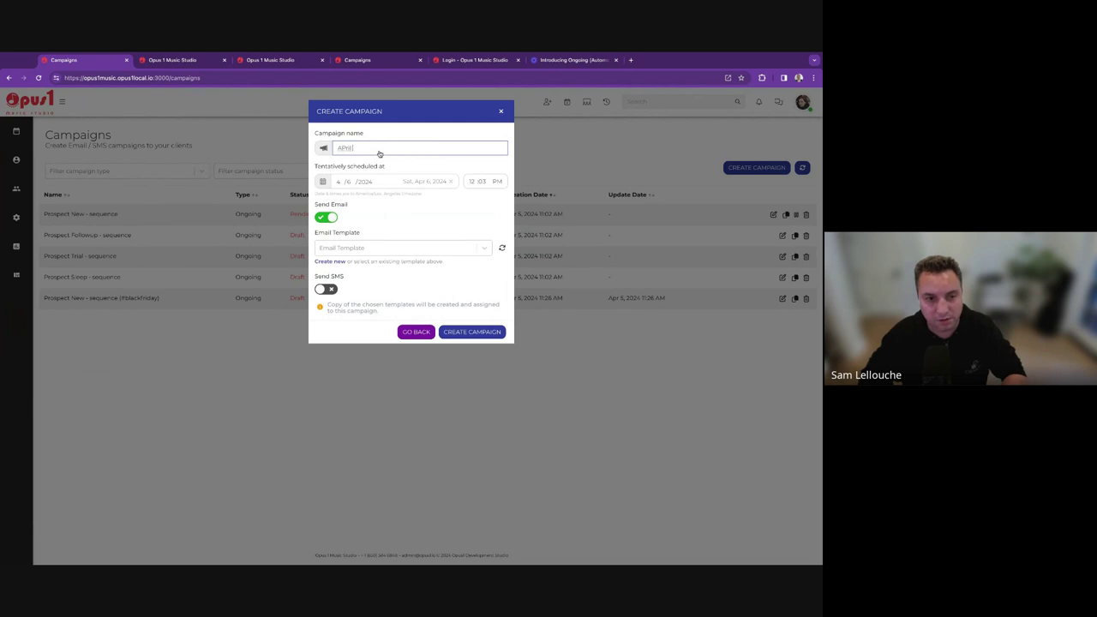
text( newsletter)
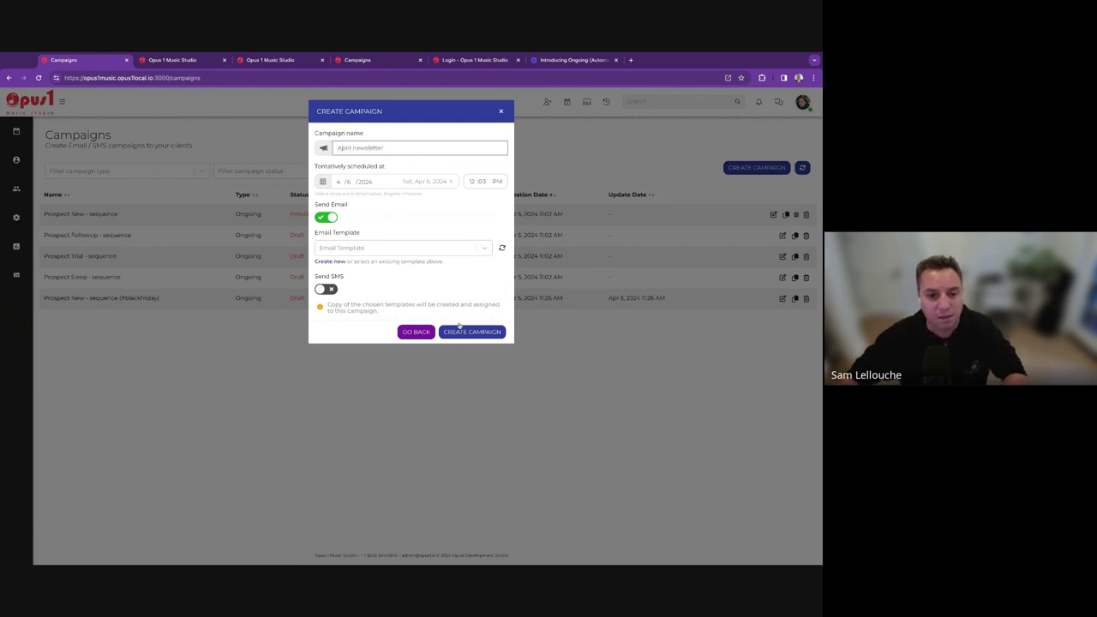
click(428, 250)
click(375, 276)
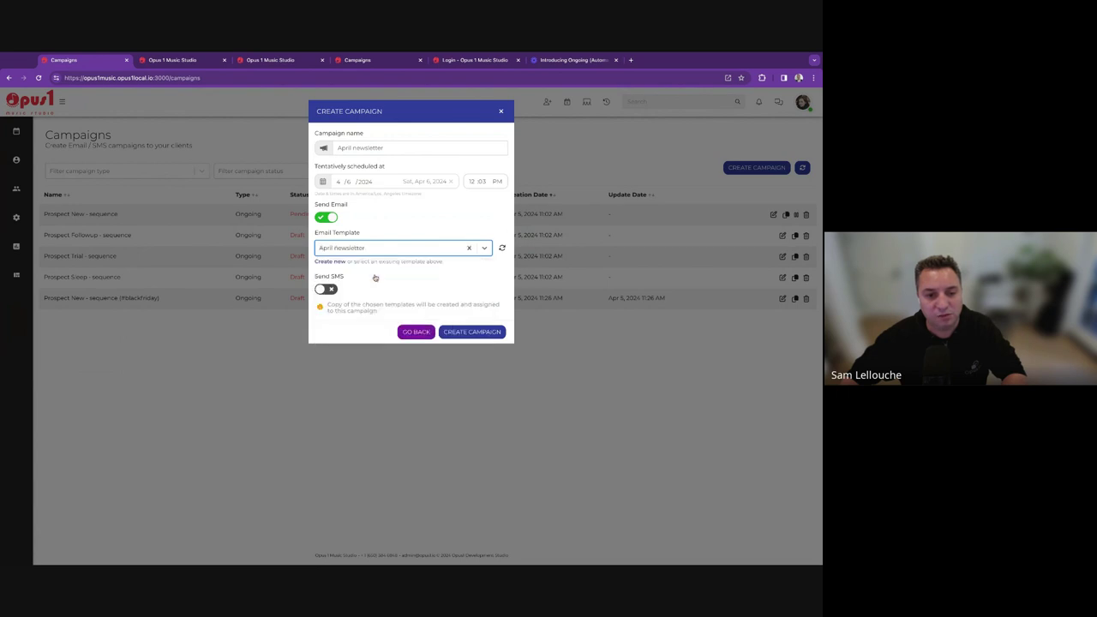
Create the campaign and add an Everyone audience criterion covering all 781 clients.
click(496, 335)
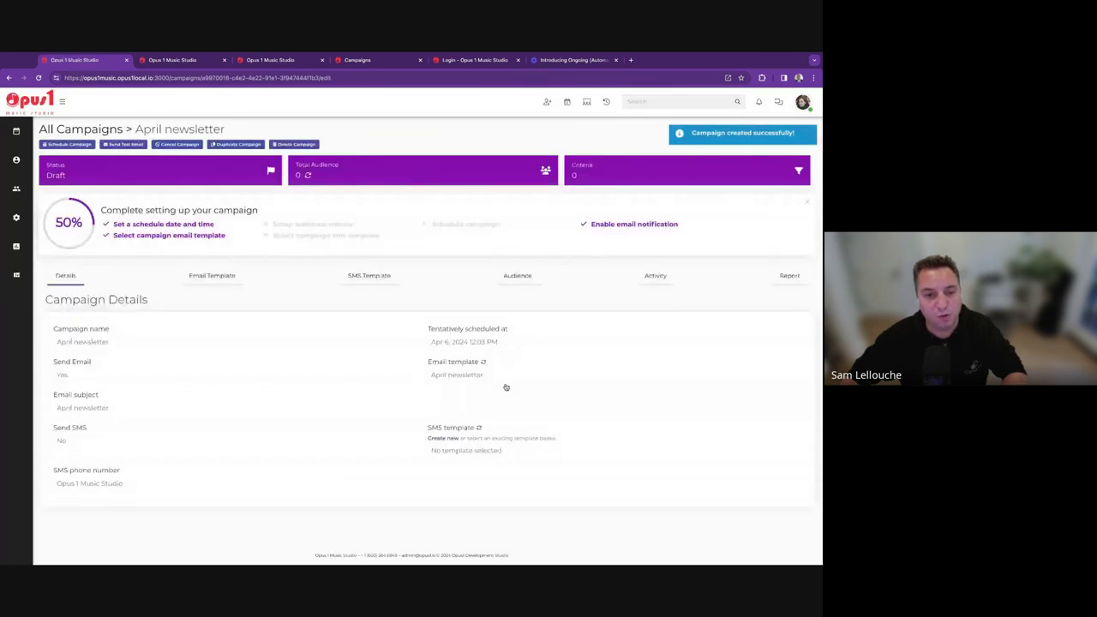
click(514, 279)
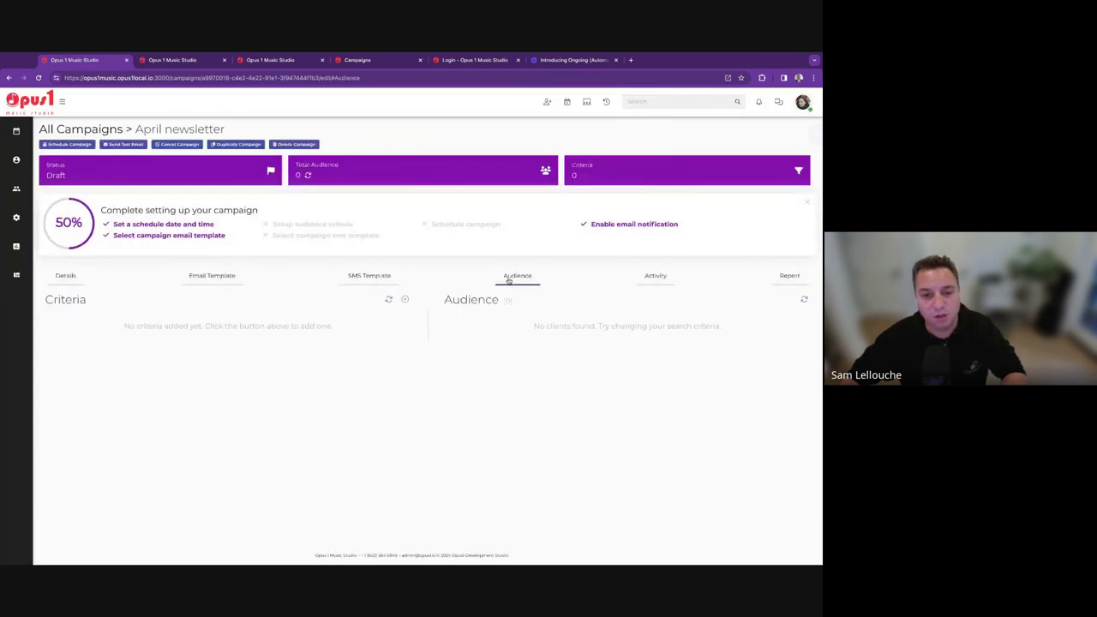
click(405, 299)
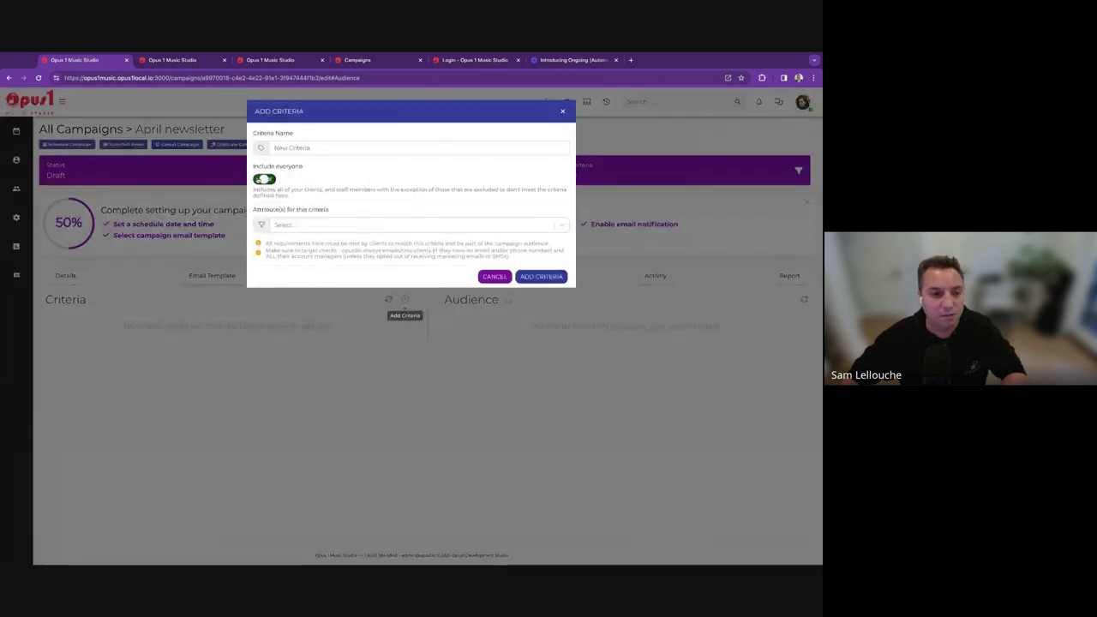
triple_click(298, 151)
key(BackSpace)
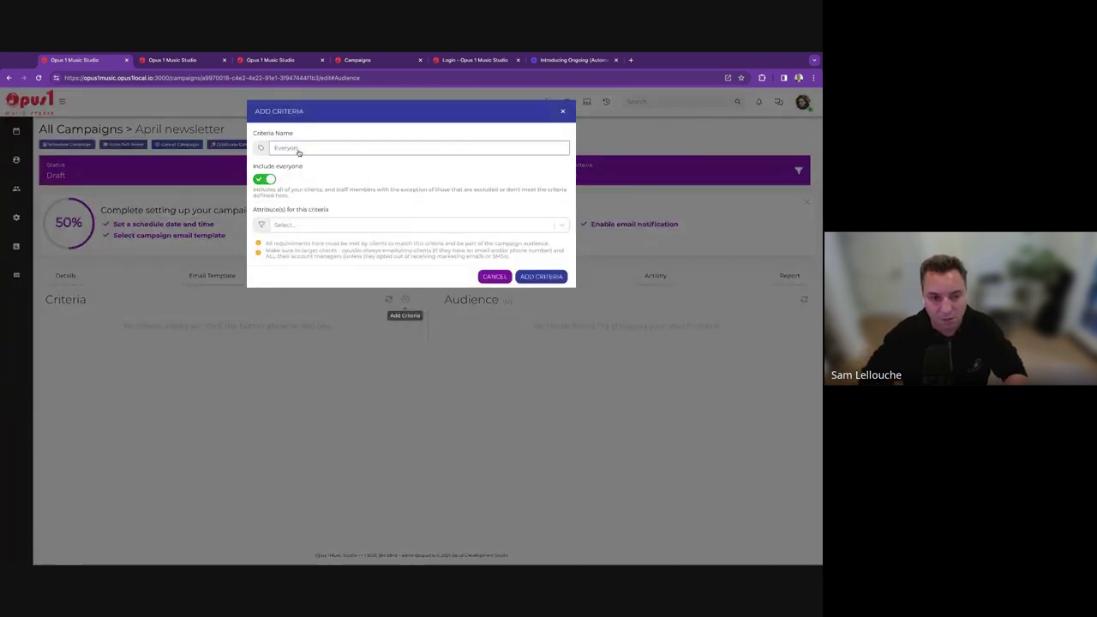
click(540, 276)
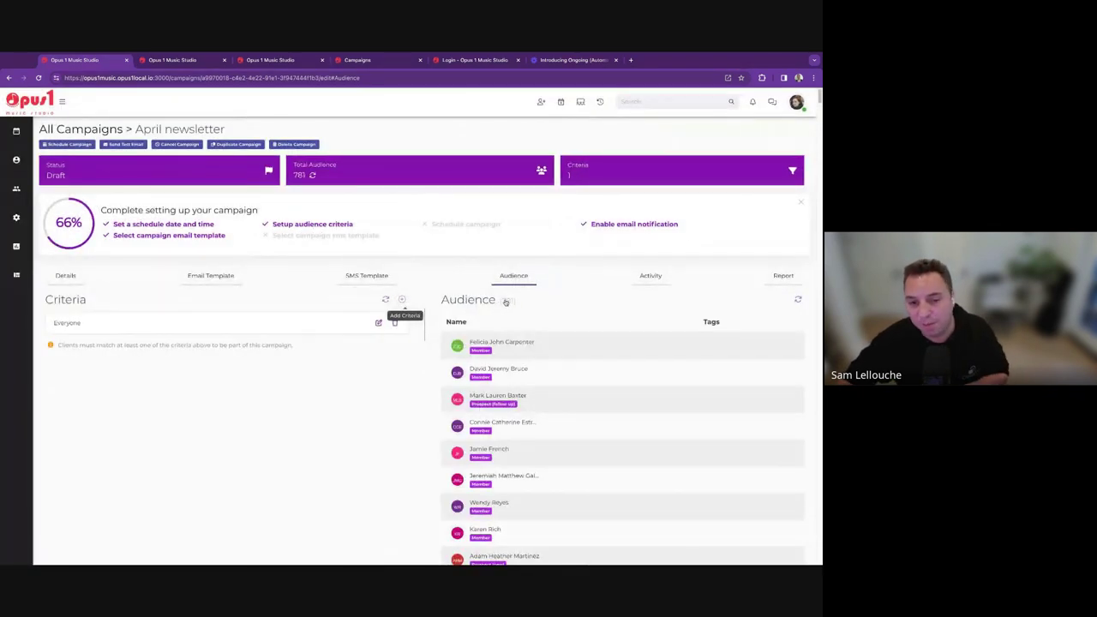
scroll(605, 403, down, 10)
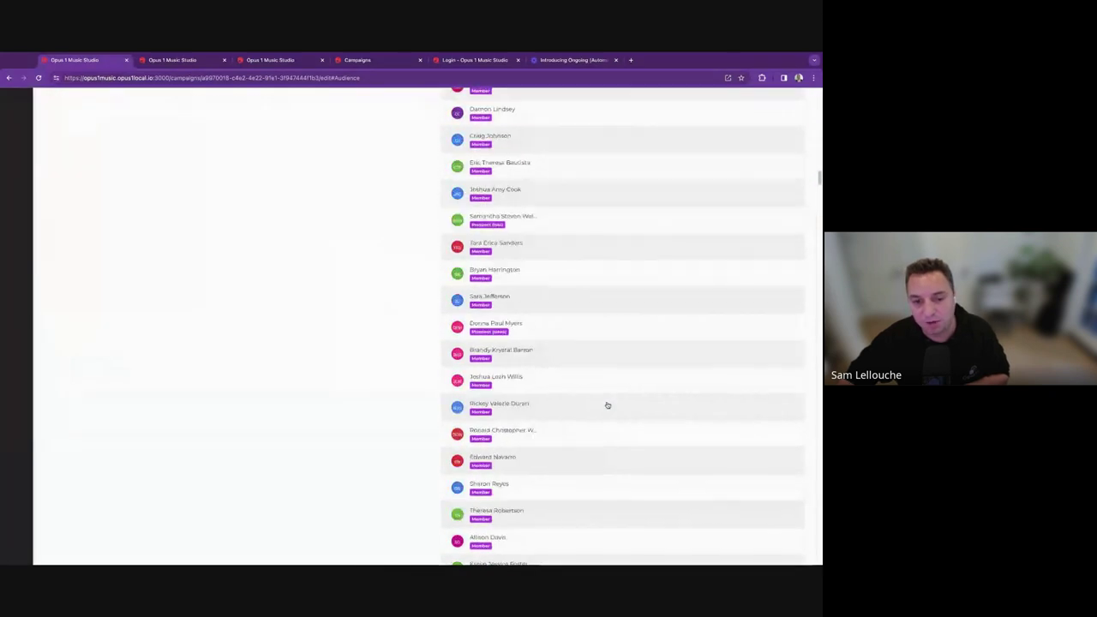
scroll(607, 405, up, 15)
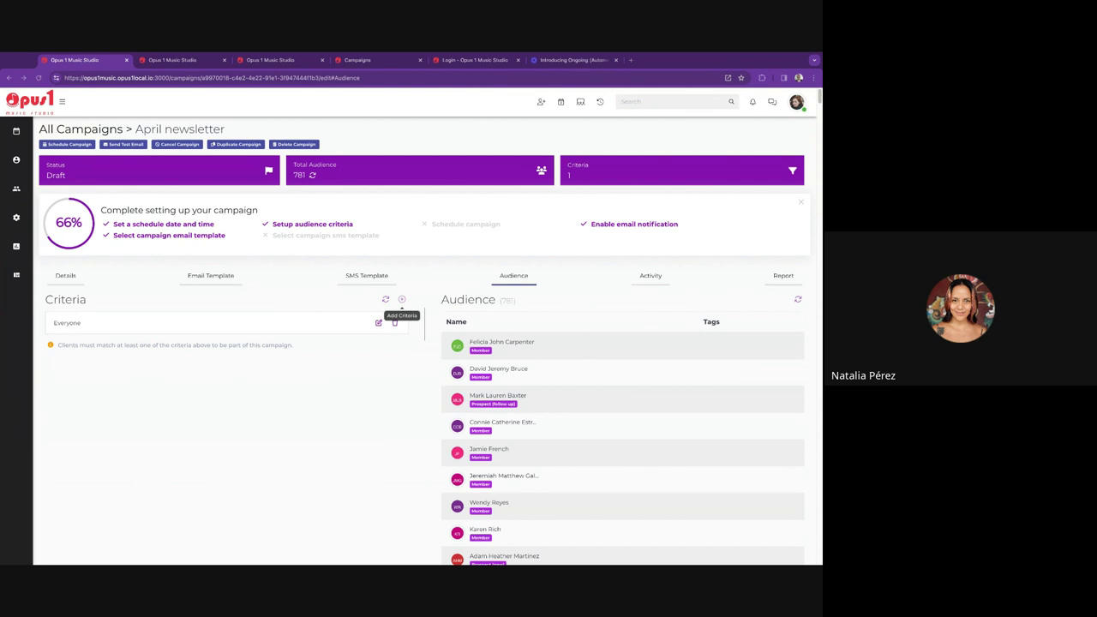
Open a new prospect's details, expand its Prospect New sequence under Campaigns, then close it.
mouse_move(21, 161)
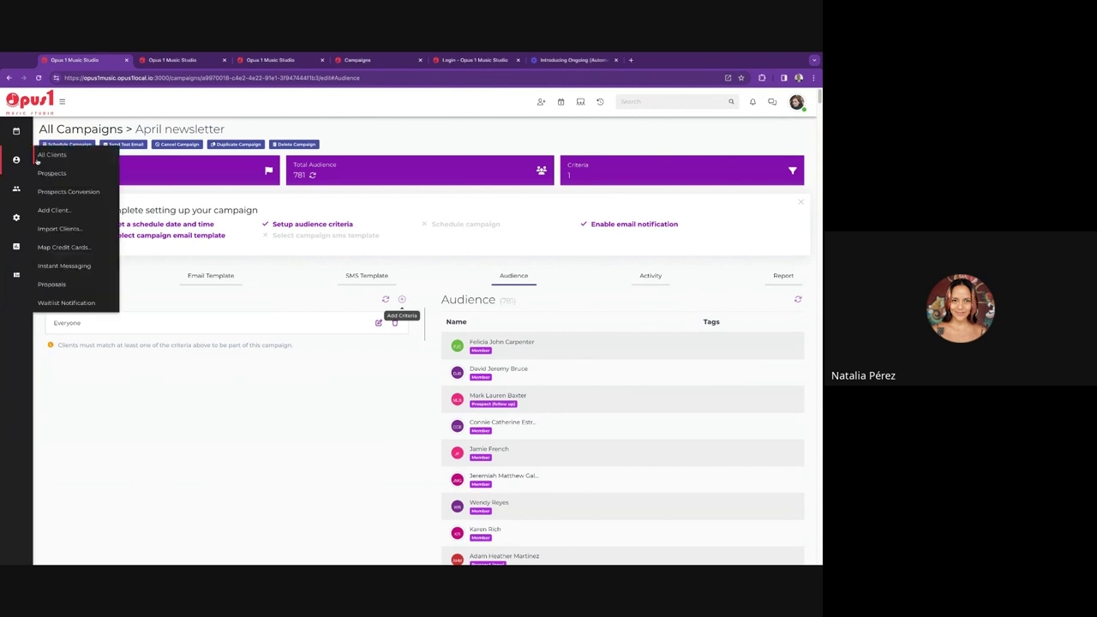
click(55, 174)
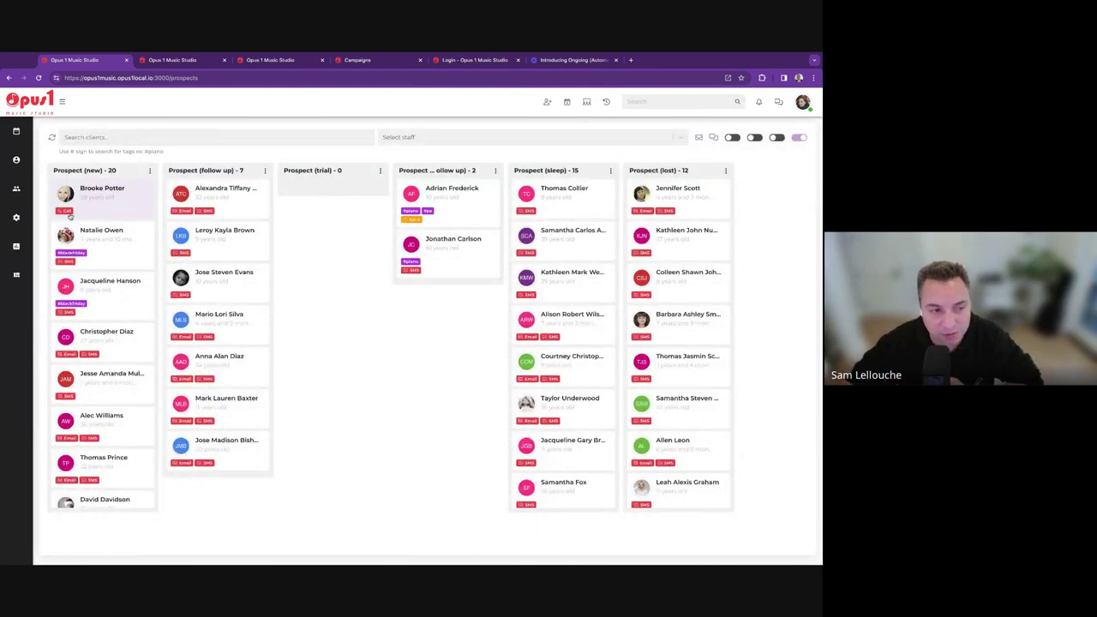
click(73, 216)
click(481, 247)
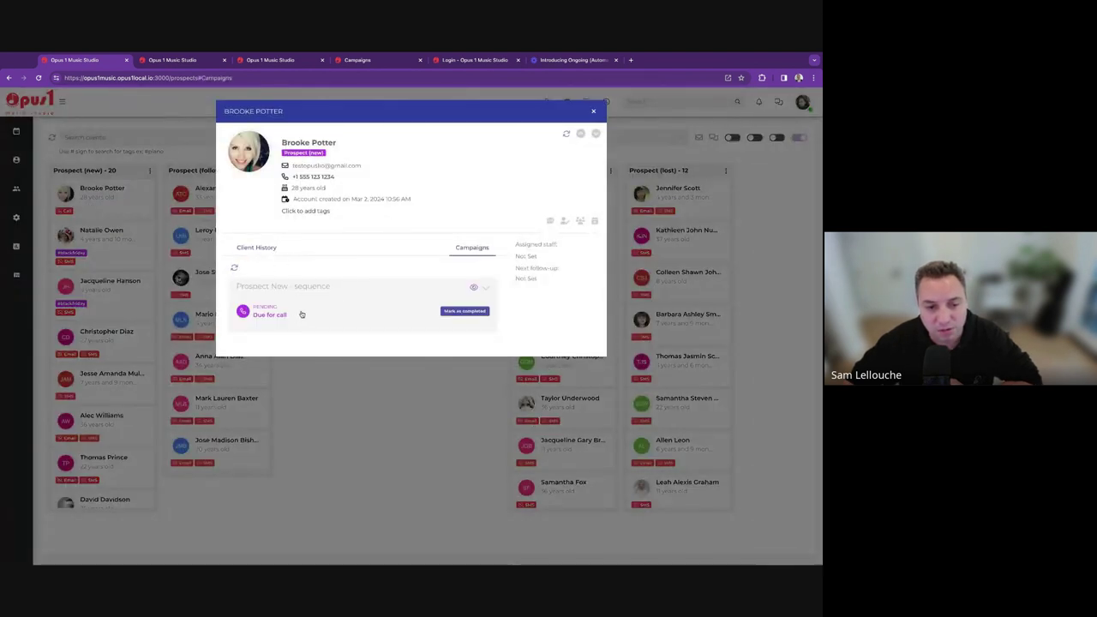
click(485, 288)
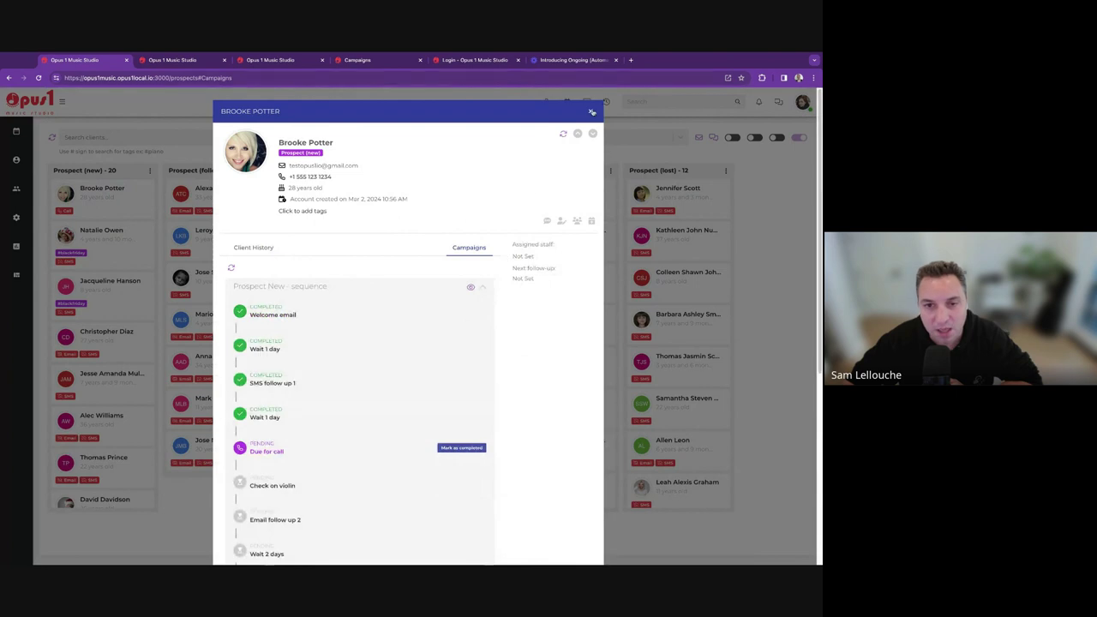
click(202, 210)
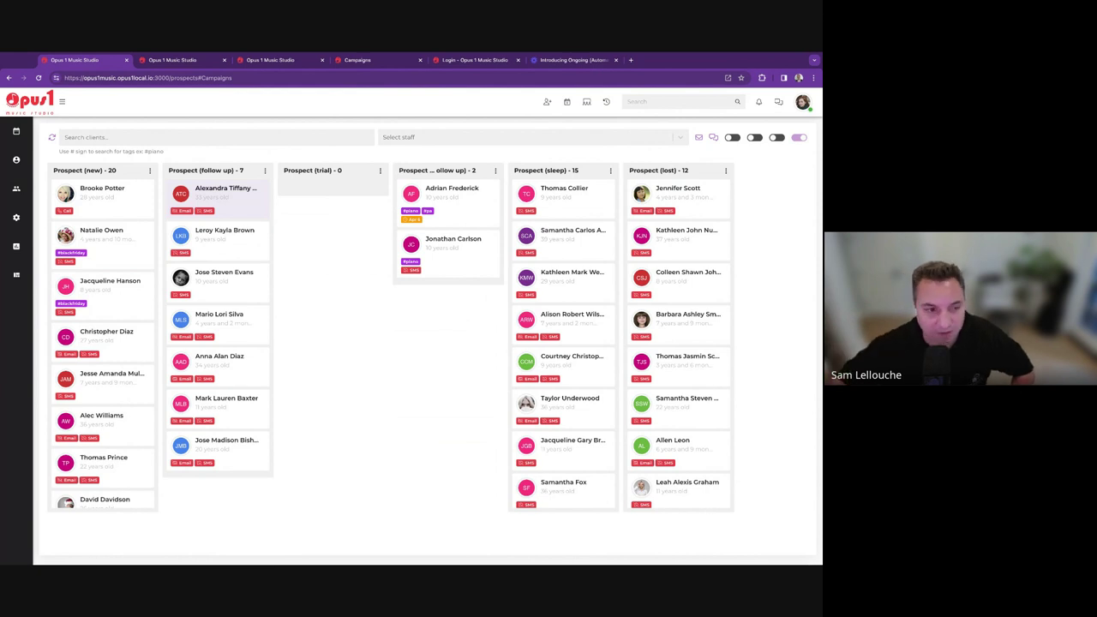
click(218, 195)
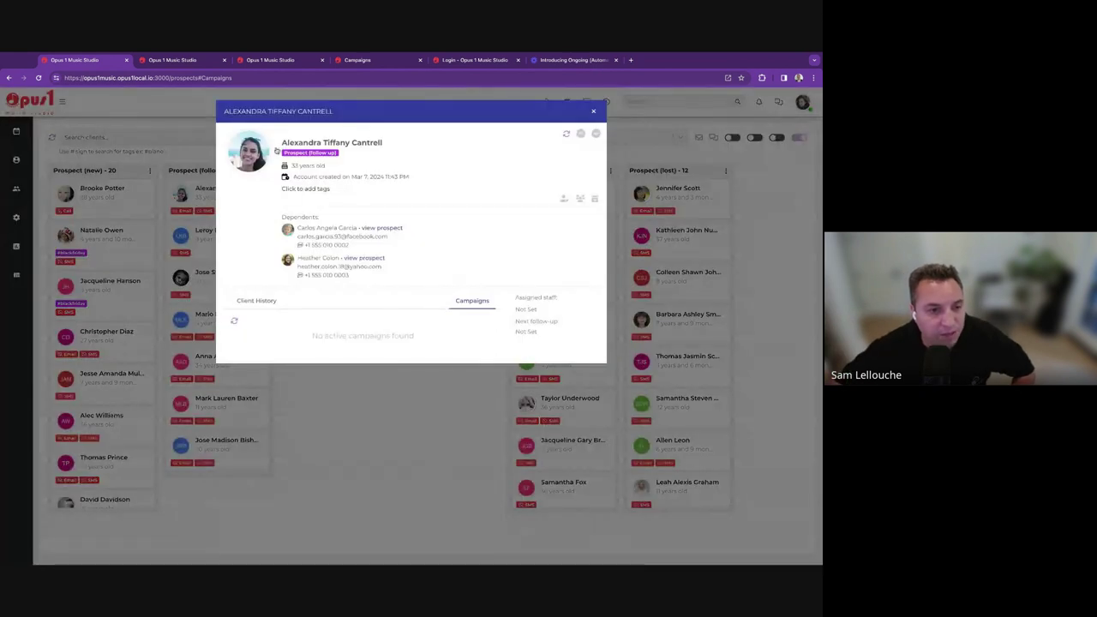
click(276, 152)
scroll(155, 385, down, 3)
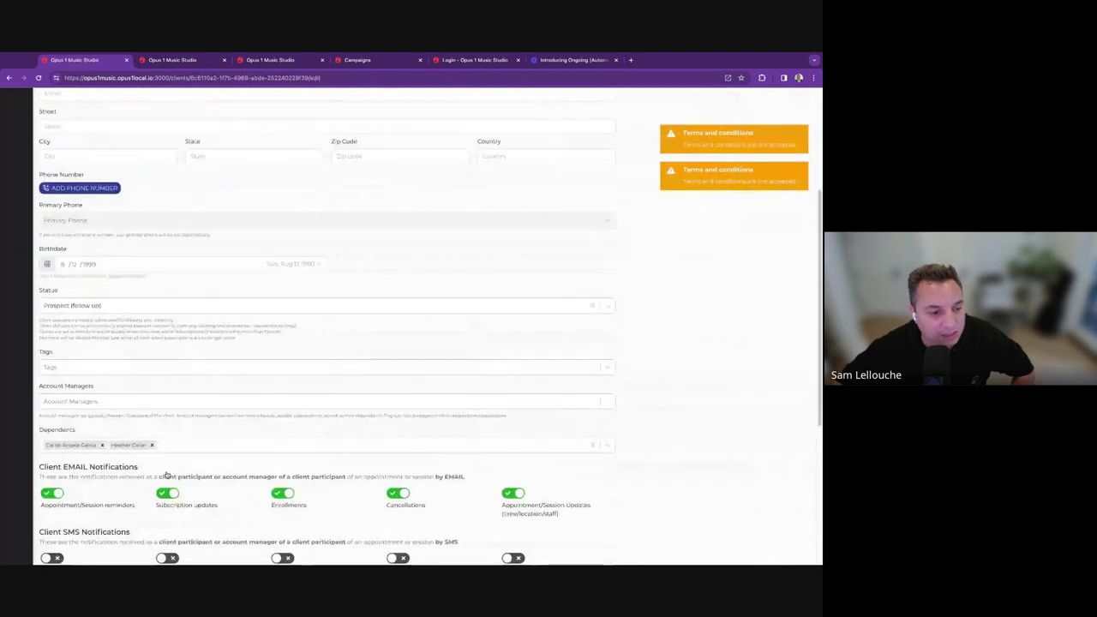
scroll(167, 474, down, 3)
triple_click(65, 347)
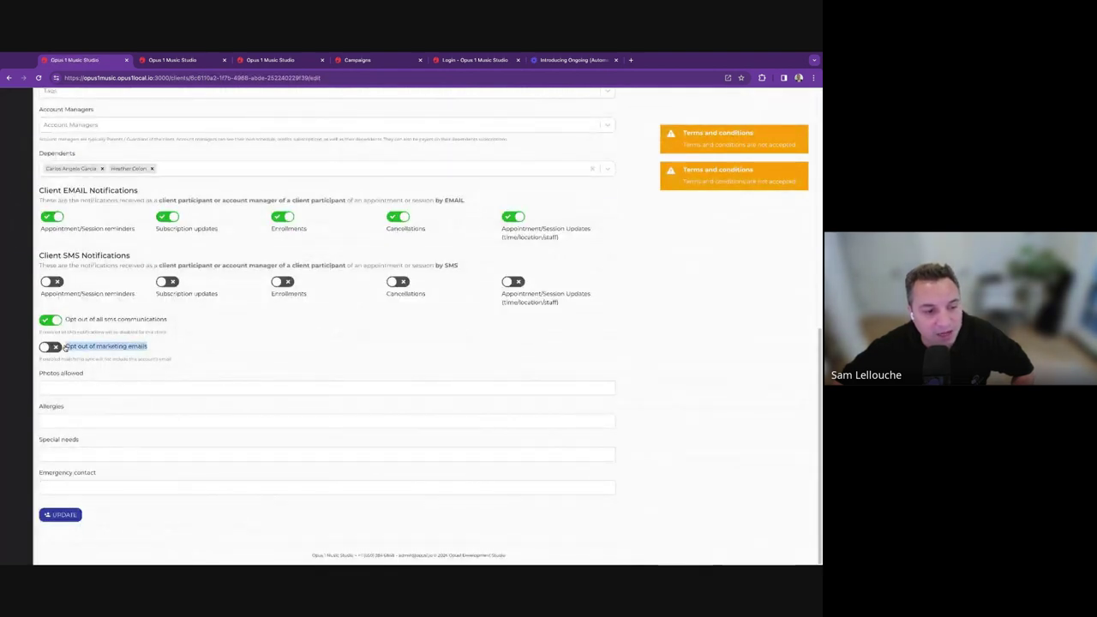
click(55, 347)
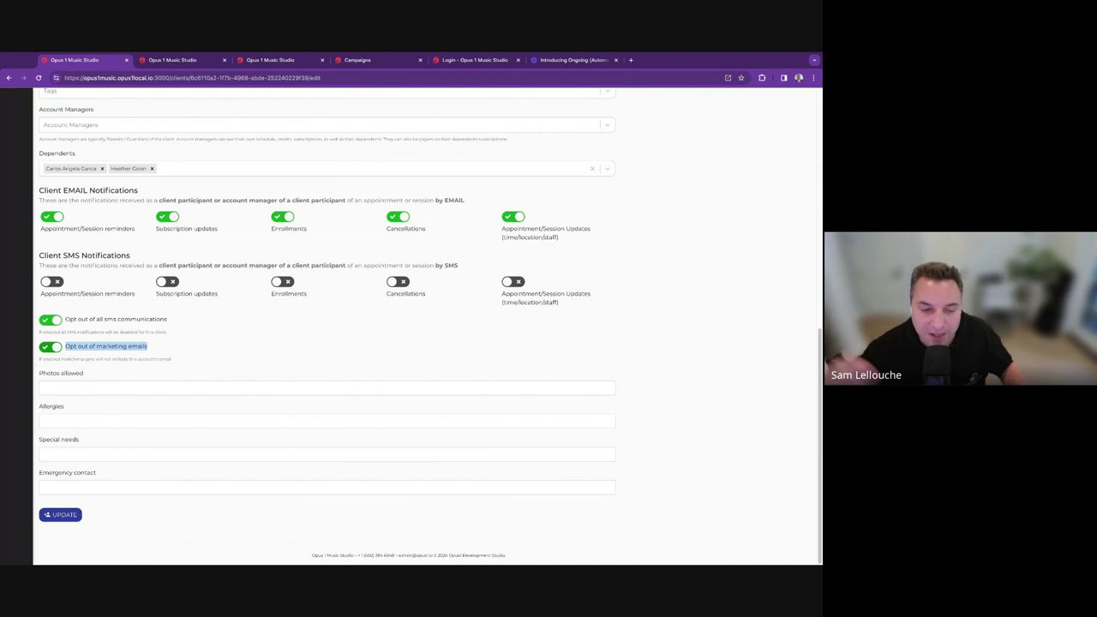
click(49, 347)
click(50, 346)
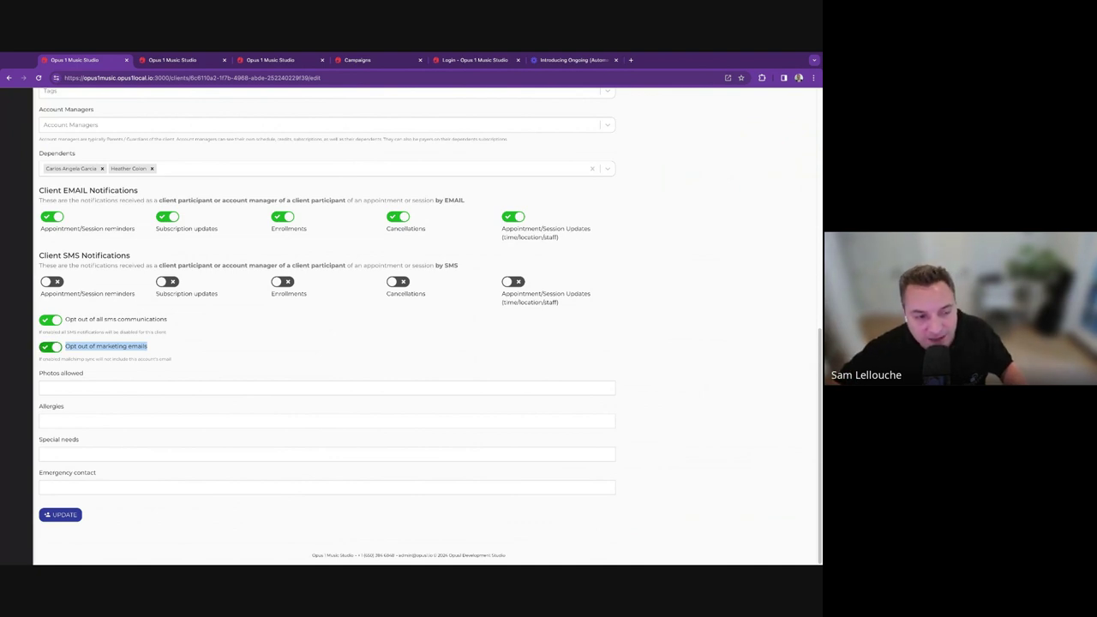
click(68, 349)
triple_click(67, 350)
click(165, 356)
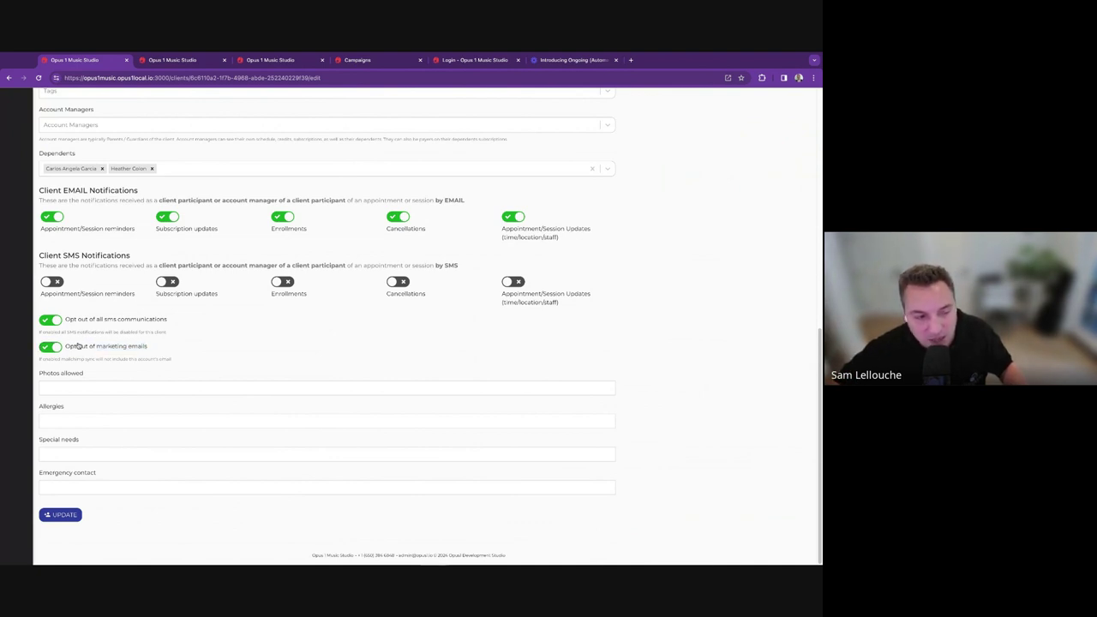
click(54, 349)
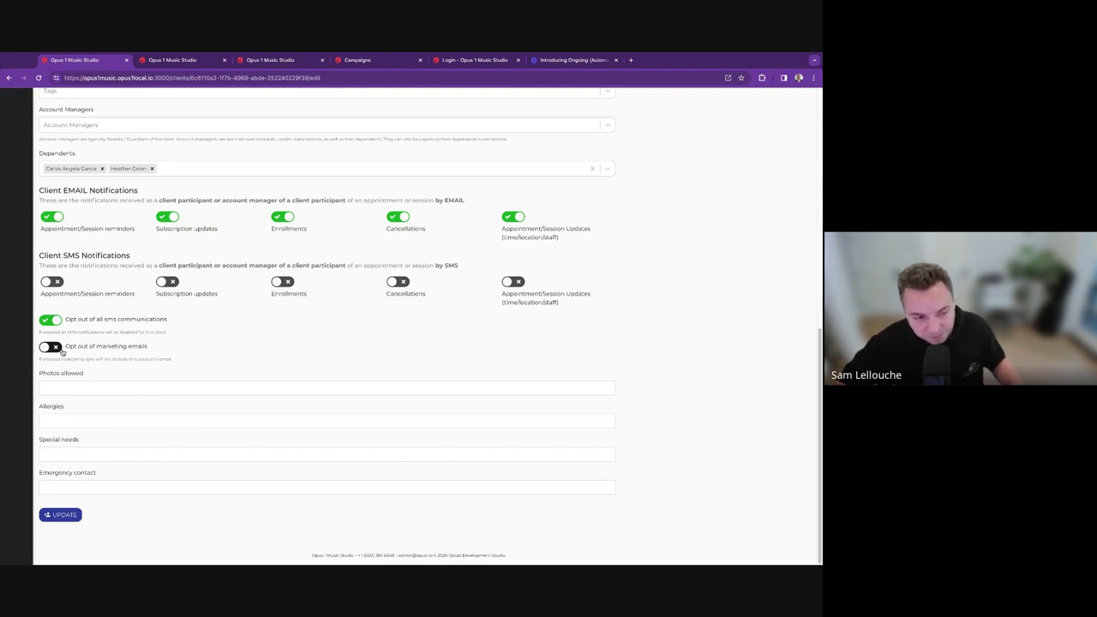
drag(66, 346, 147, 346)
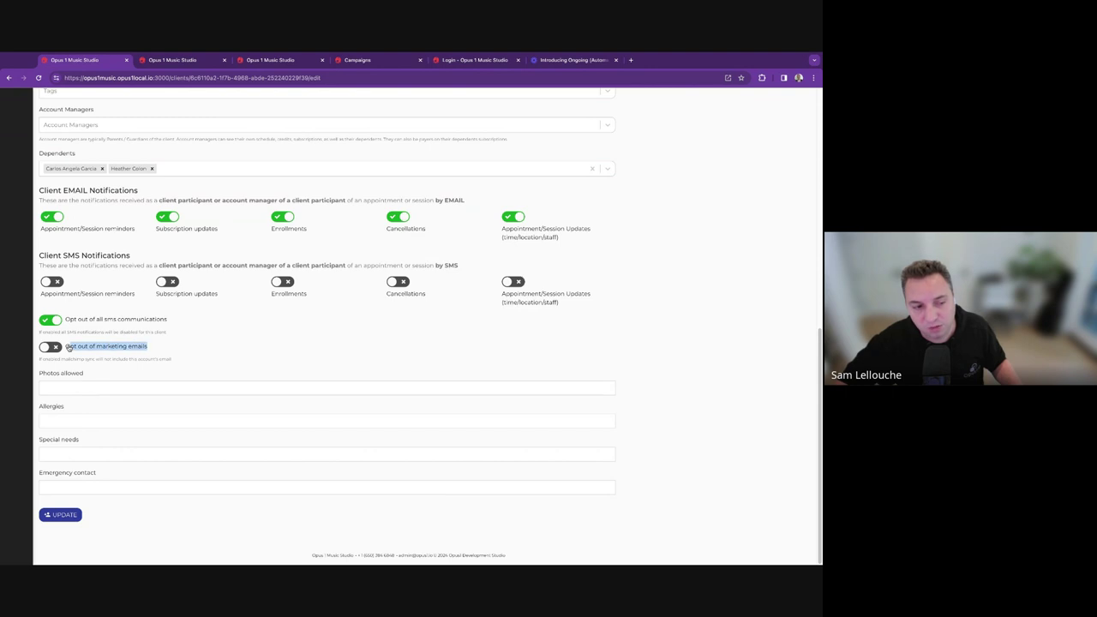
triple_click(126, 349)
scroll(126, 349, up, 10)
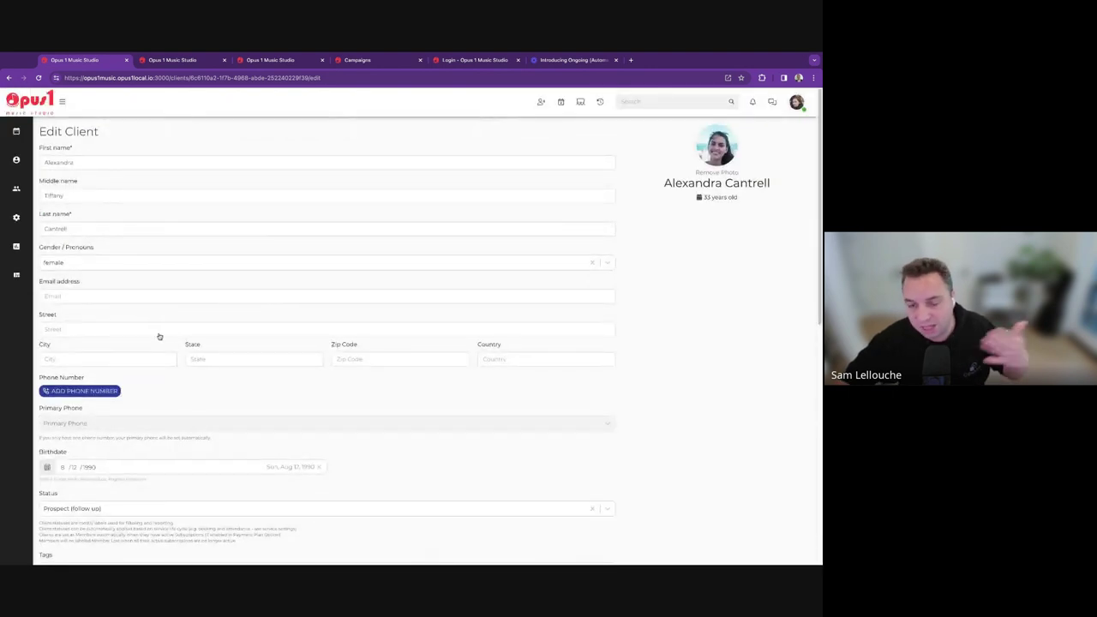
scroll(163, 360, down, 10)
click(78, 350)
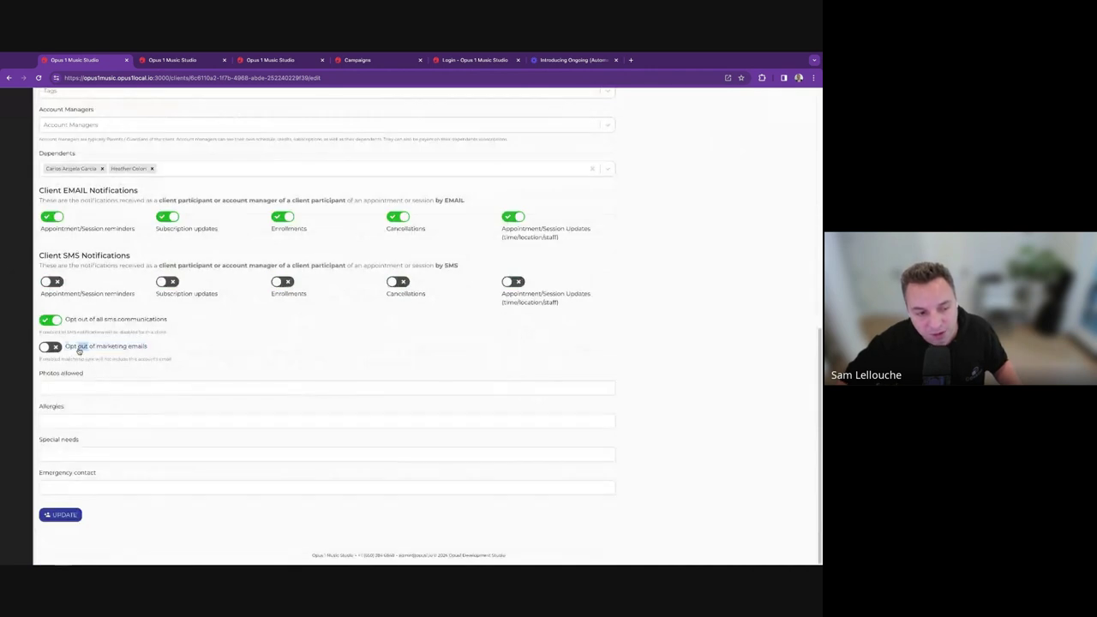
triple_click(78, 350)
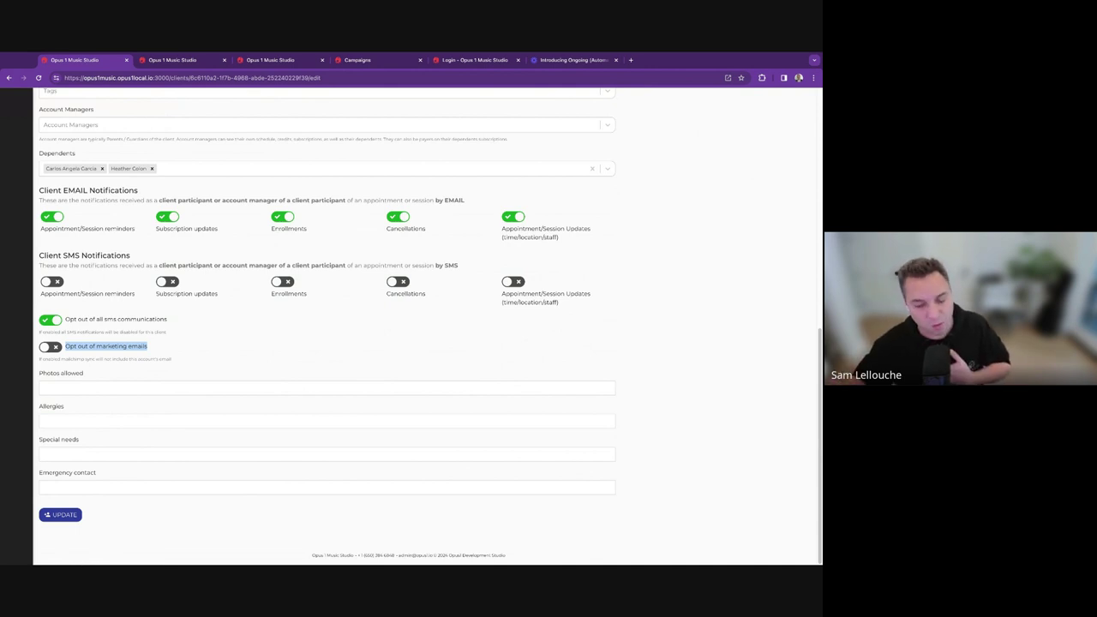
scroll(76, 335, up, 10)
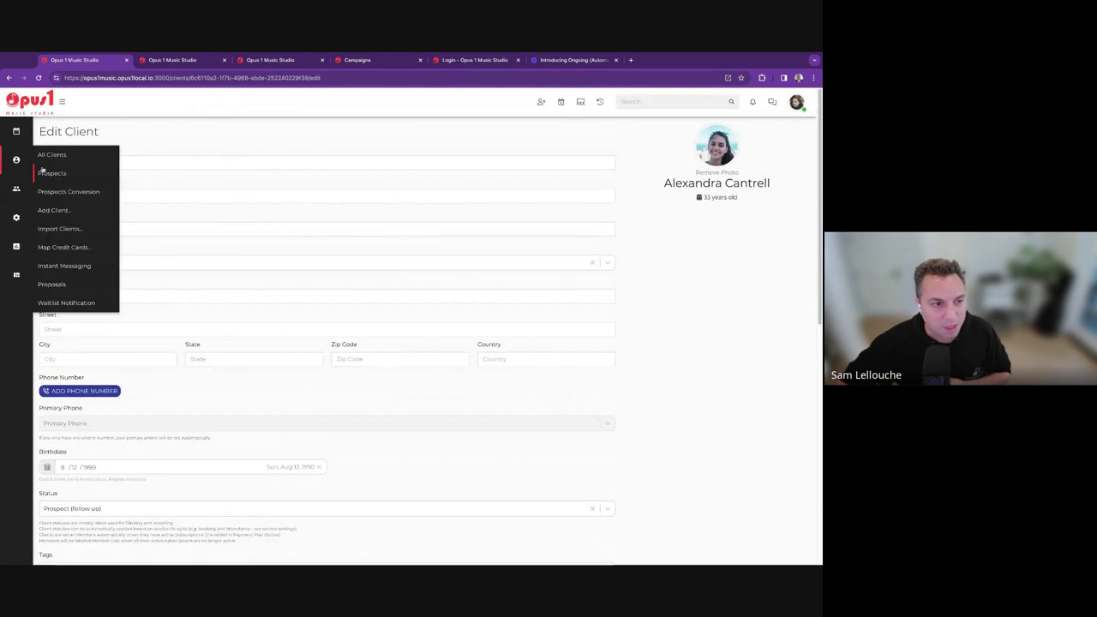
On the Prospects board, open the first card in the Prospect (new) column.
click(43, 172)
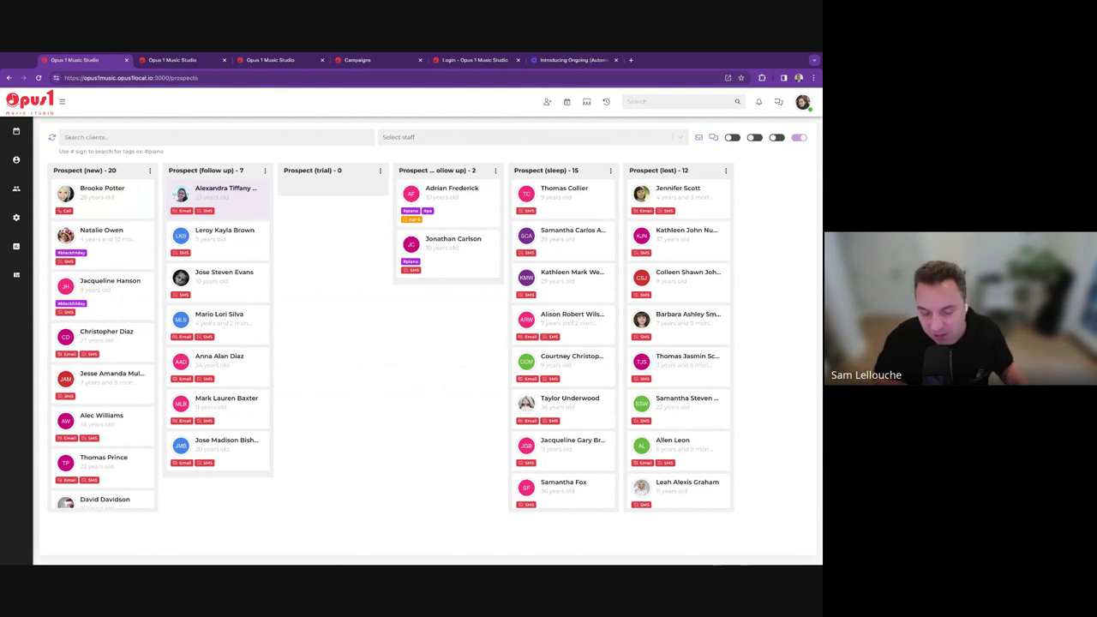
click(142, 205)
Open the new prospect's full profile and its Edit Client form, scrolling through the fields.
click(246, 148)
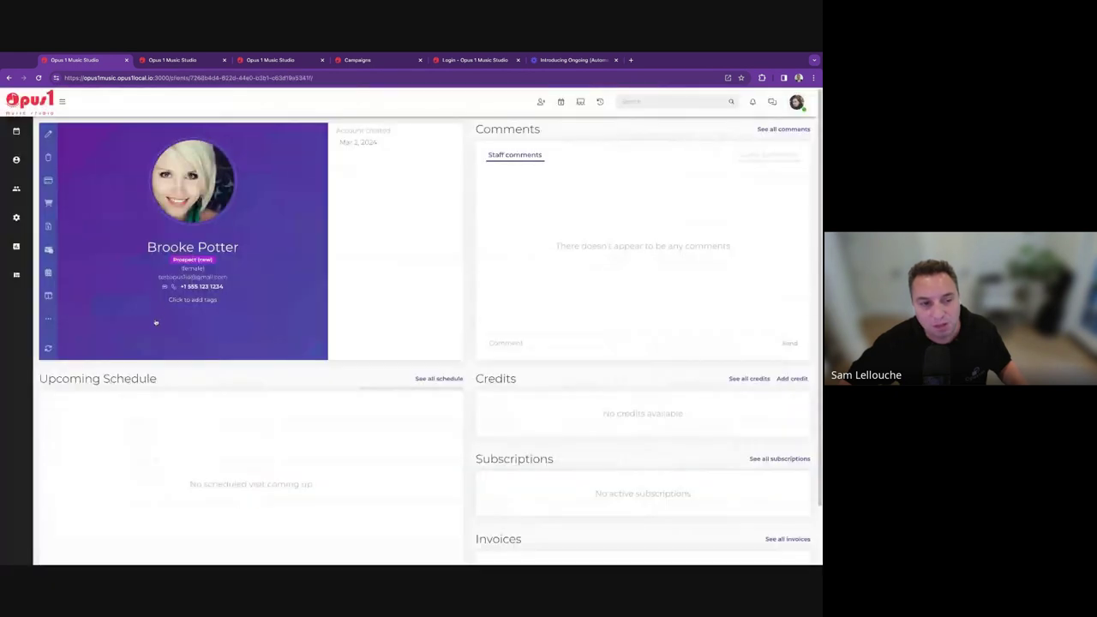
click(154, 318)
scroll(129, 441, down, 10)
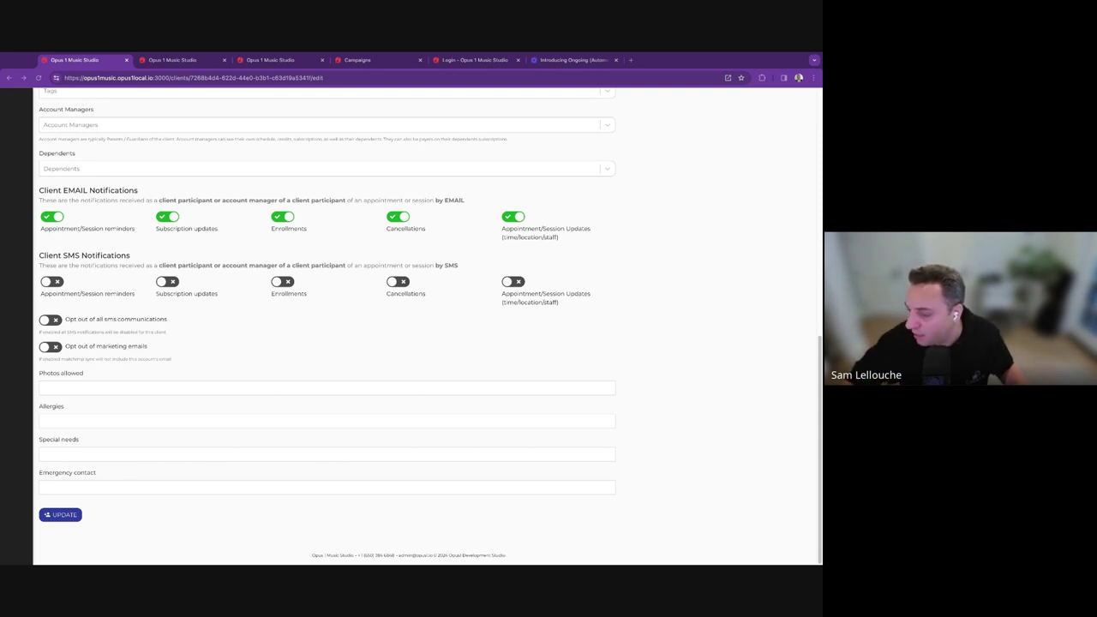
scroll(463, 342, up, 10)
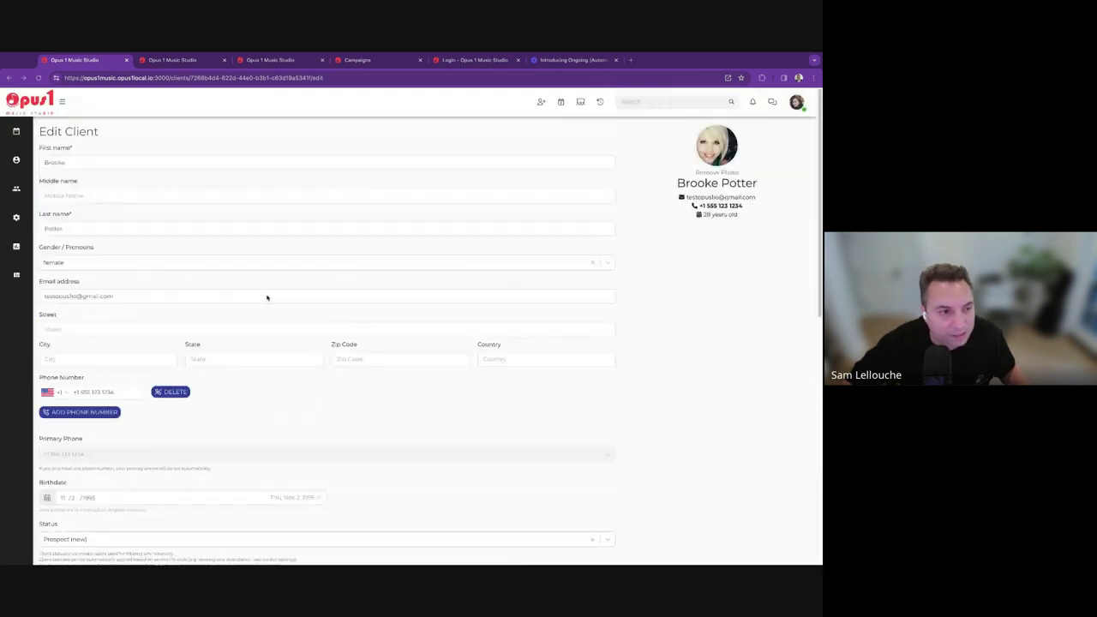
Go back to the Prospects board through the sidebar's Clients > Prospects.
mouse_move(18, 160)
click(54, 171)
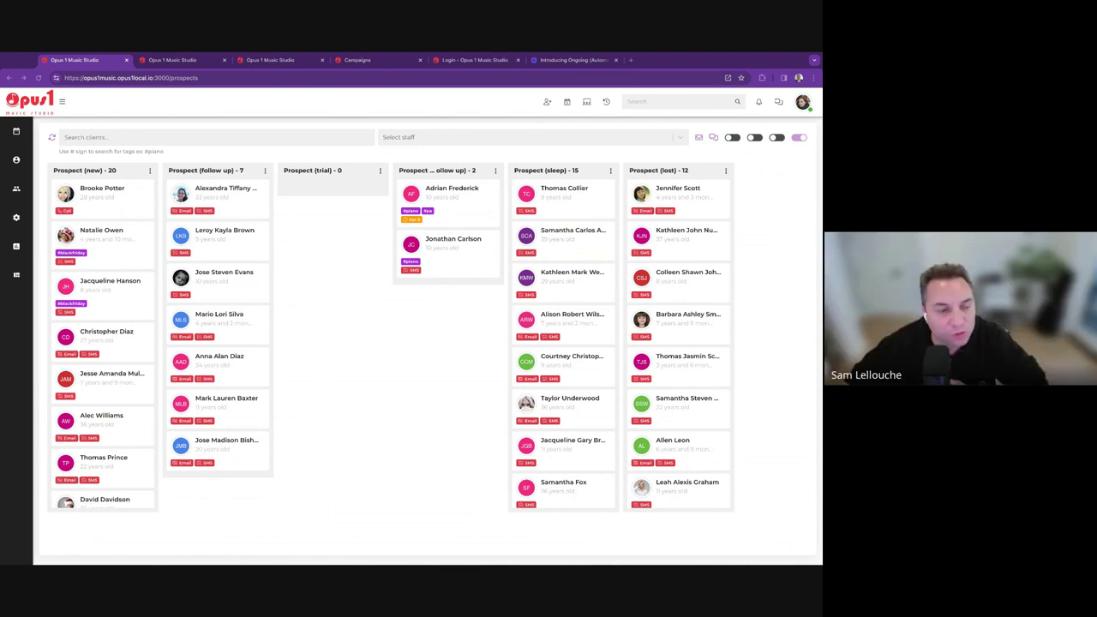
Assign a staff member to the first new prospect, check its Campaigns tab, then close the details.
click(125, 208)
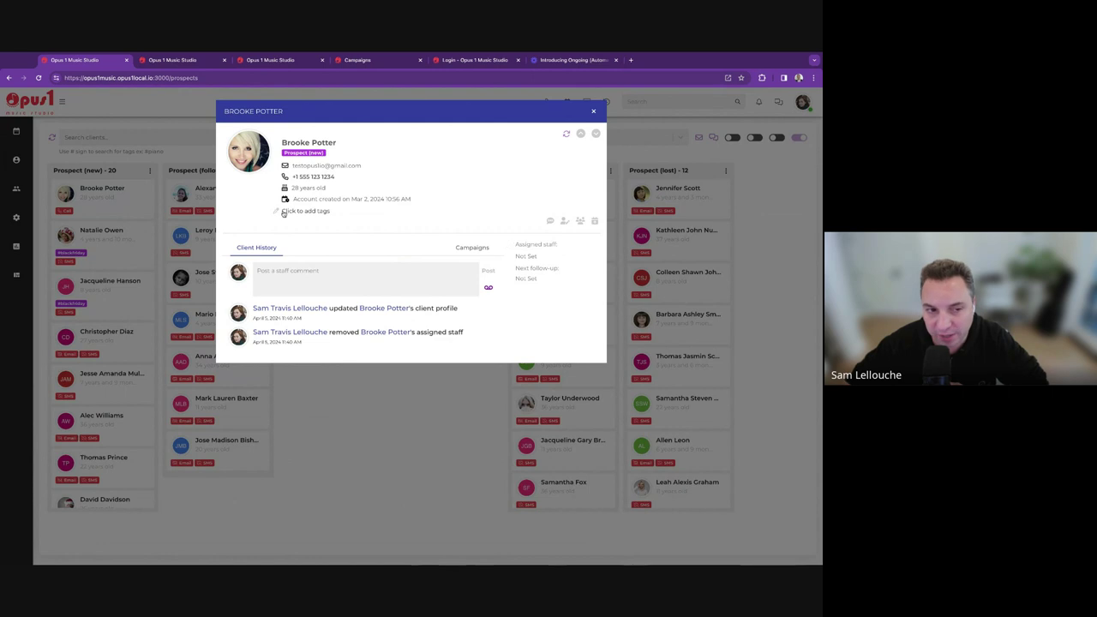
click(526, 255)
click(529, 254)
scroll(553, 309, down, 4)
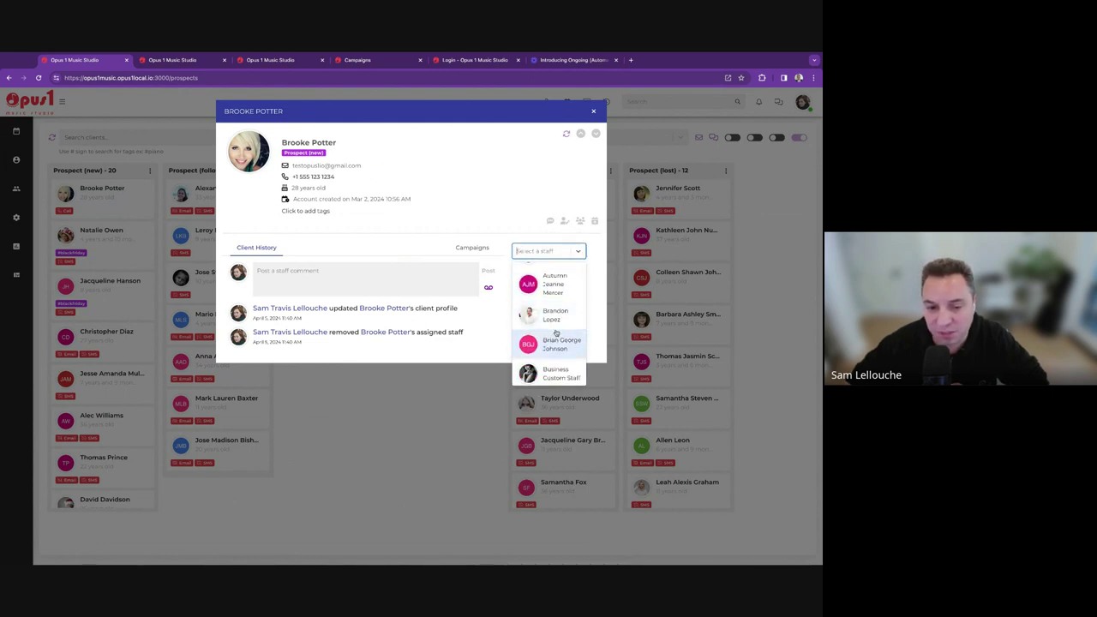
click(555, 315)
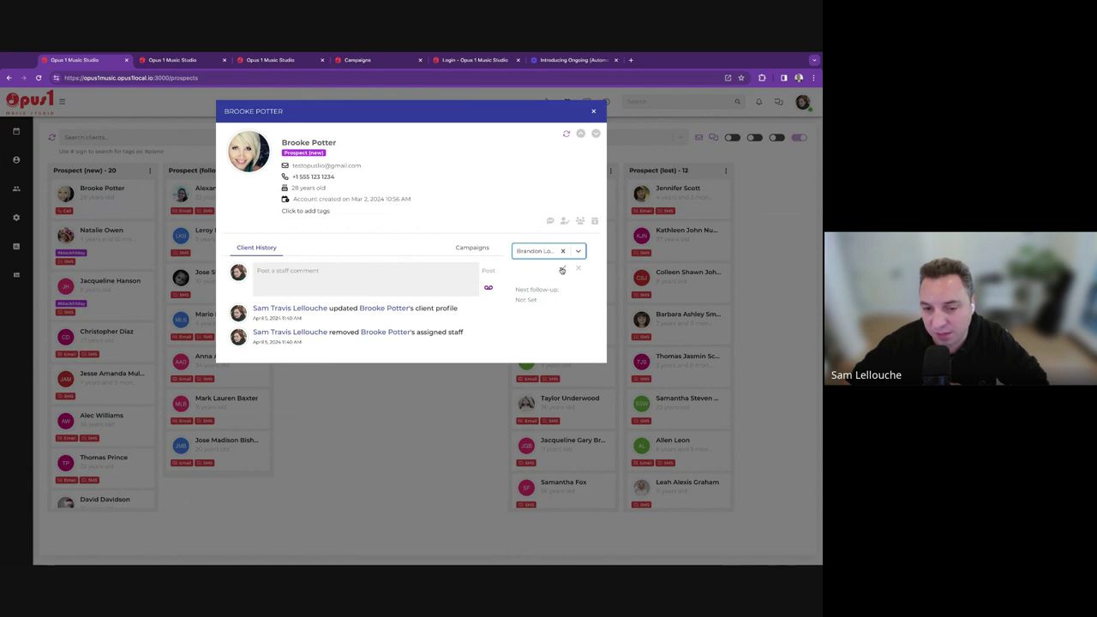
click(562, 270)
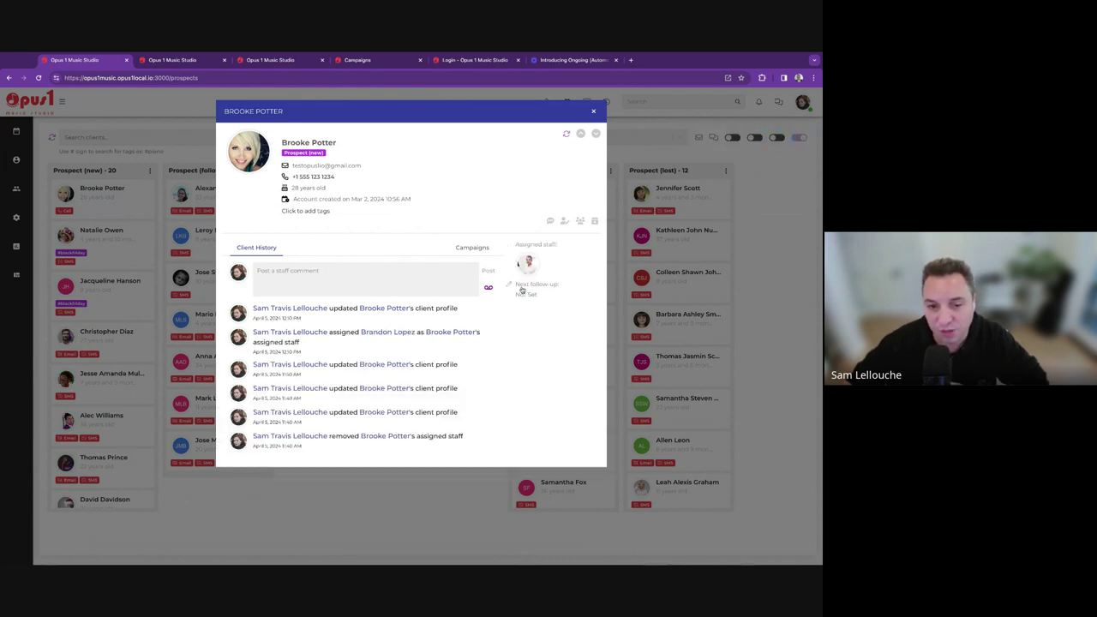
click(473, 250)
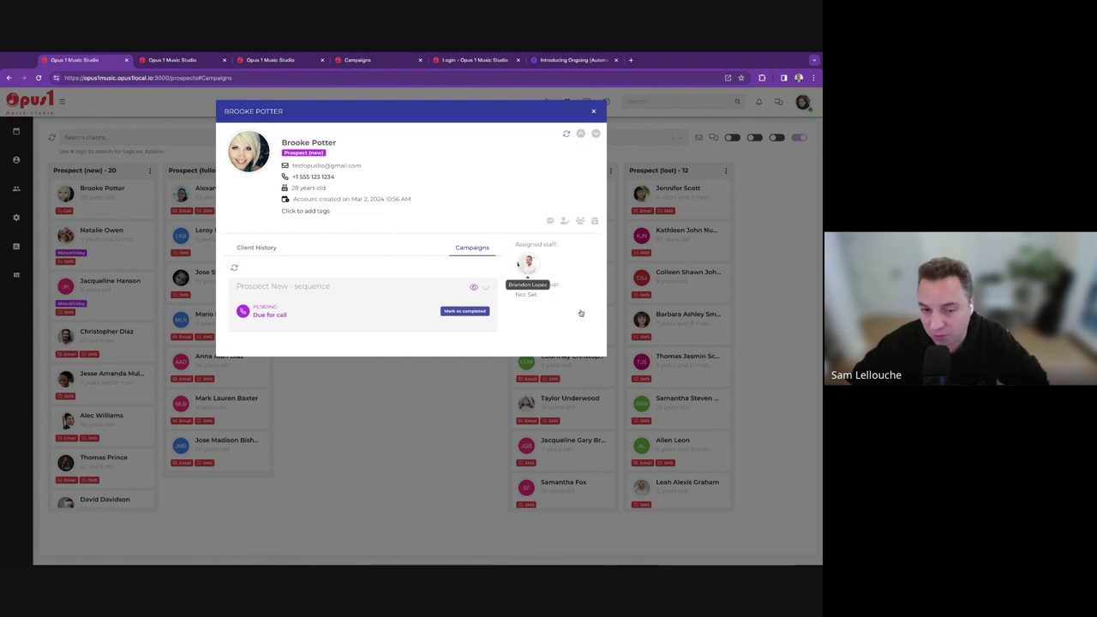
click(783, 181)
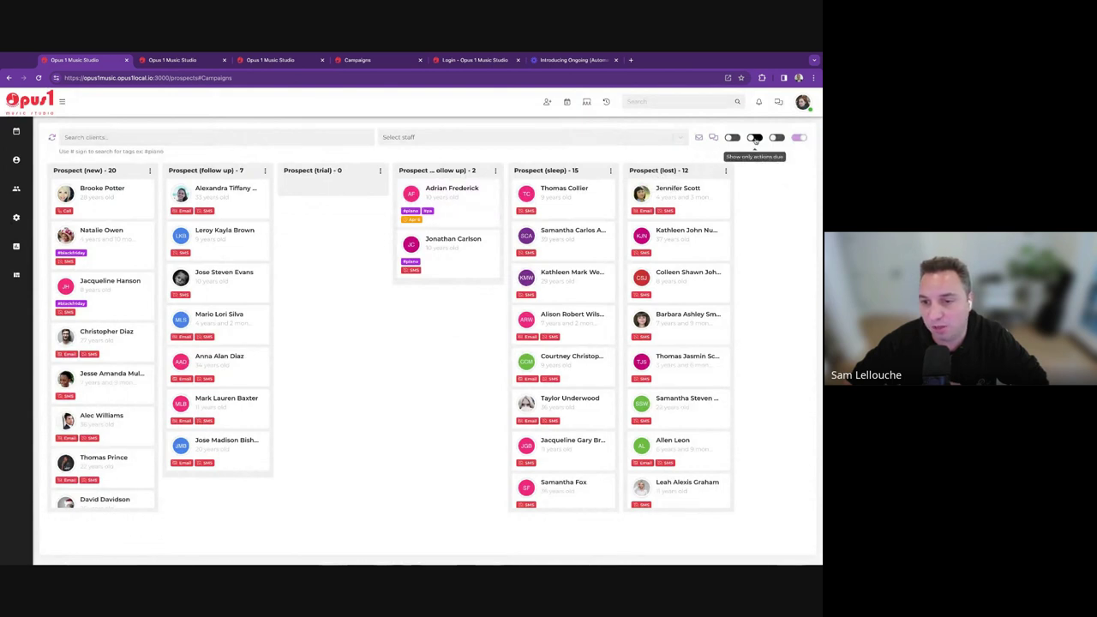
click(754, 138)
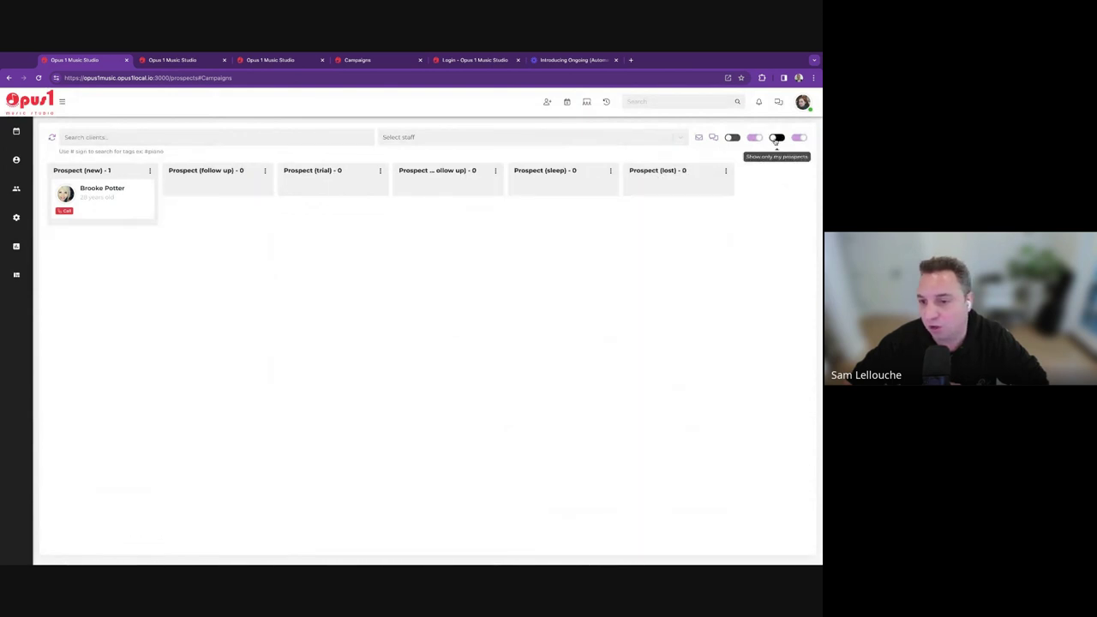
click(776, 138)
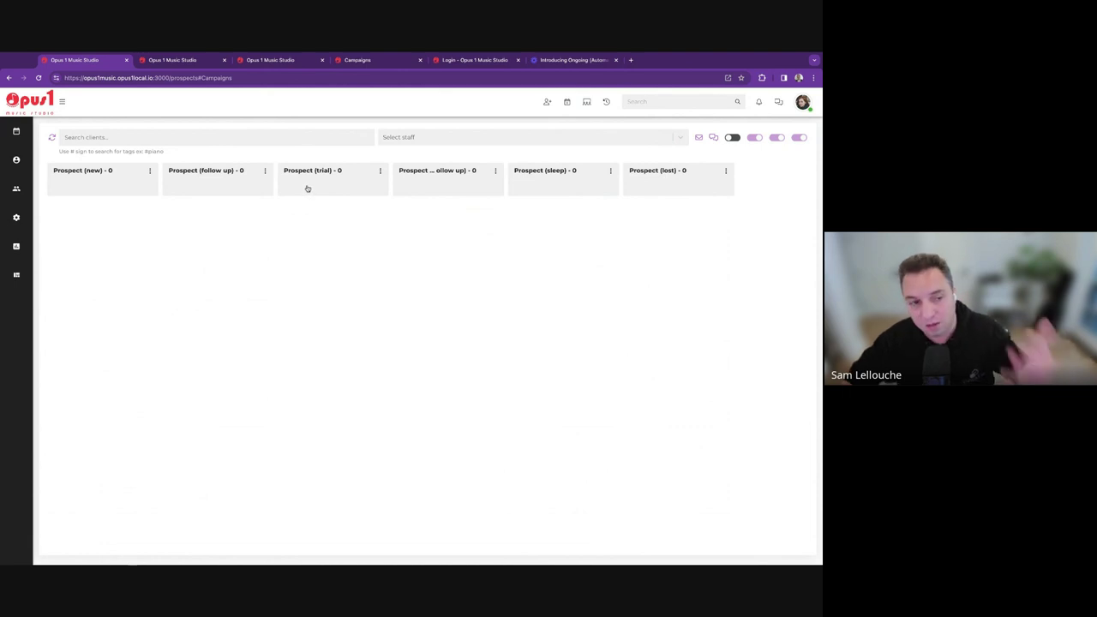
click(776, 138)
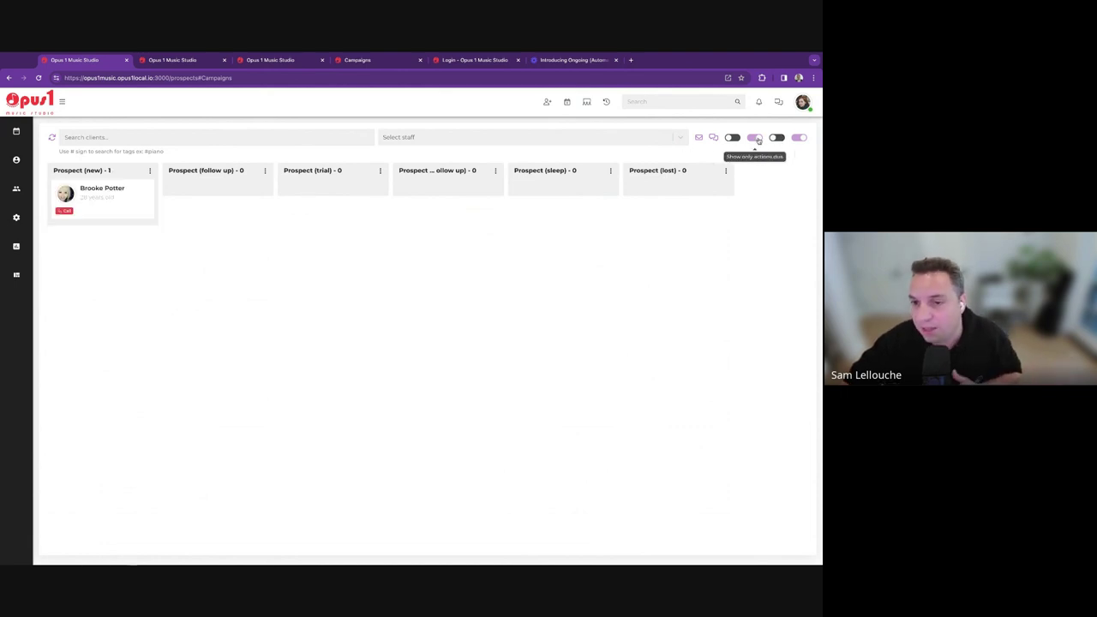
click(757, 139)
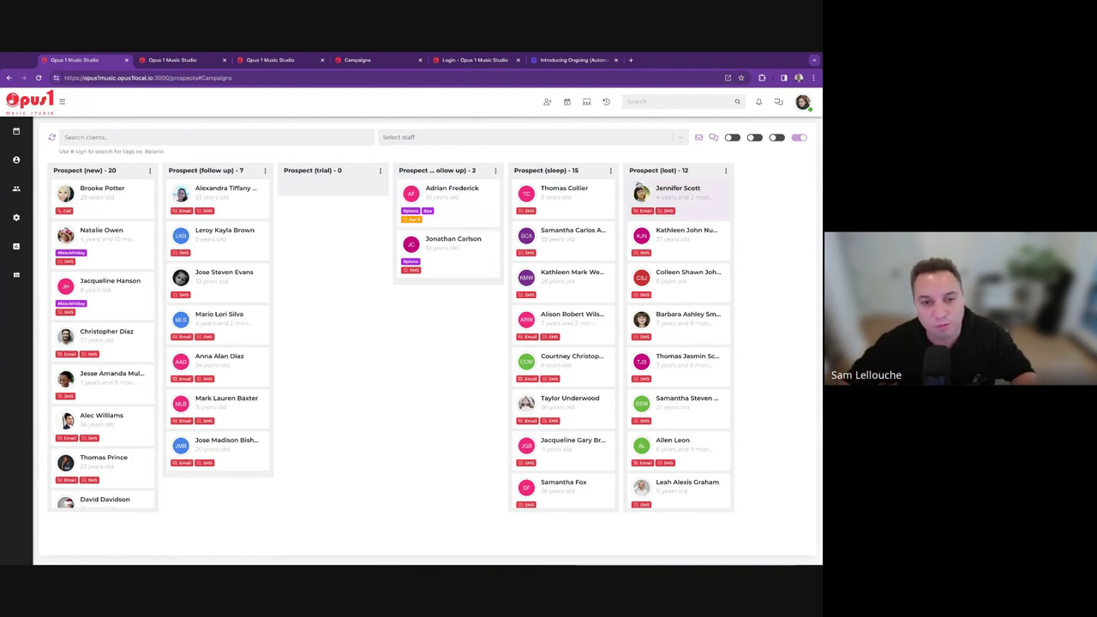
click(735, 138)
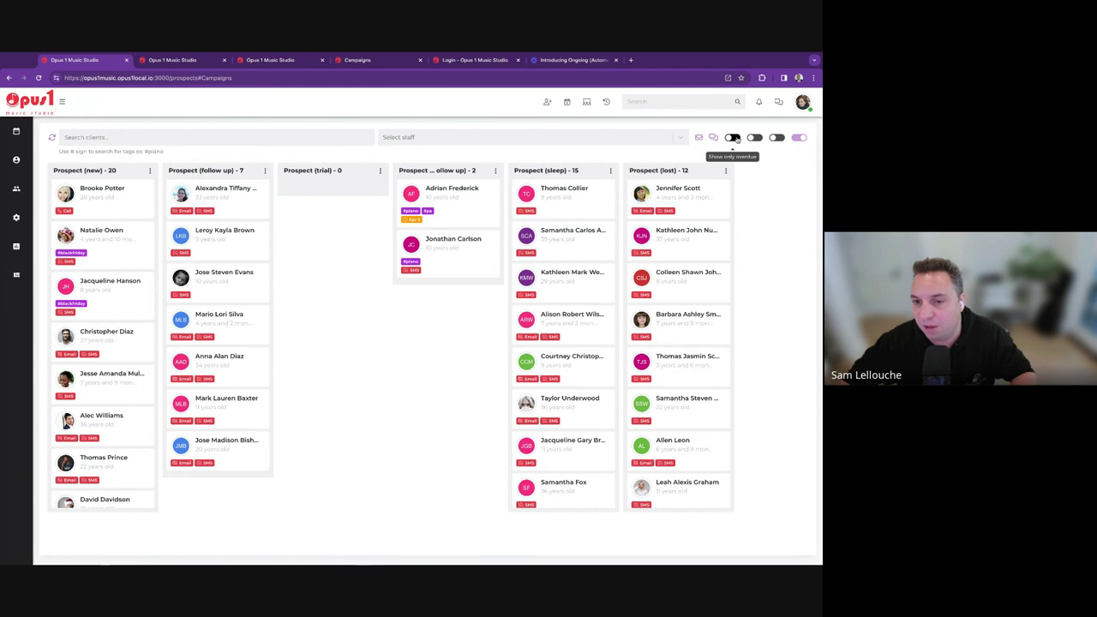
click(777, 138)
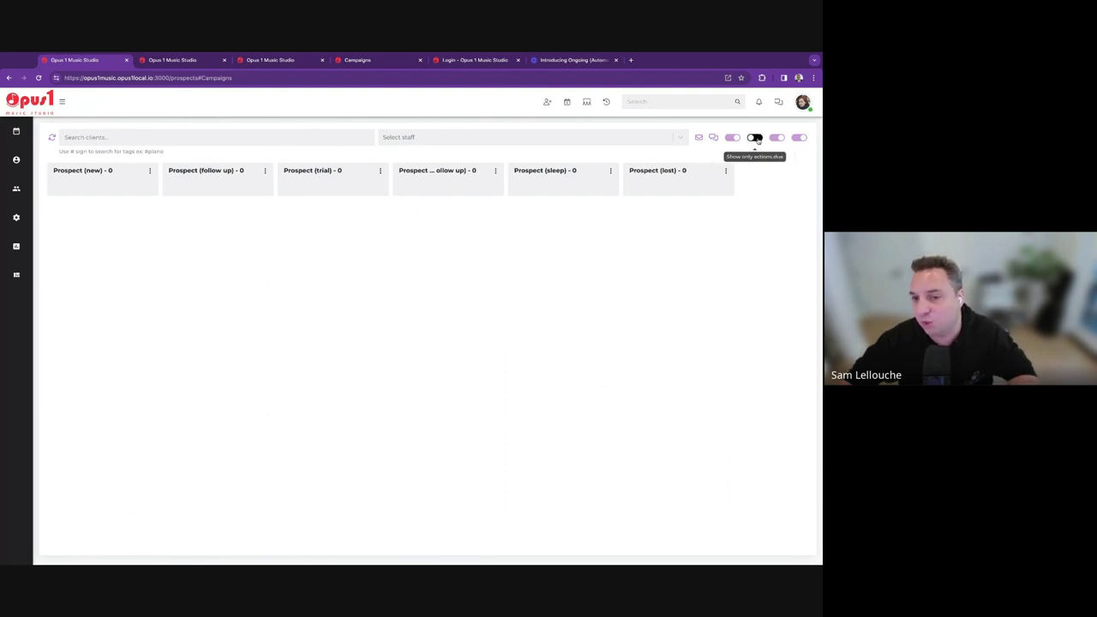
click(755, 138)
click(733, 138)
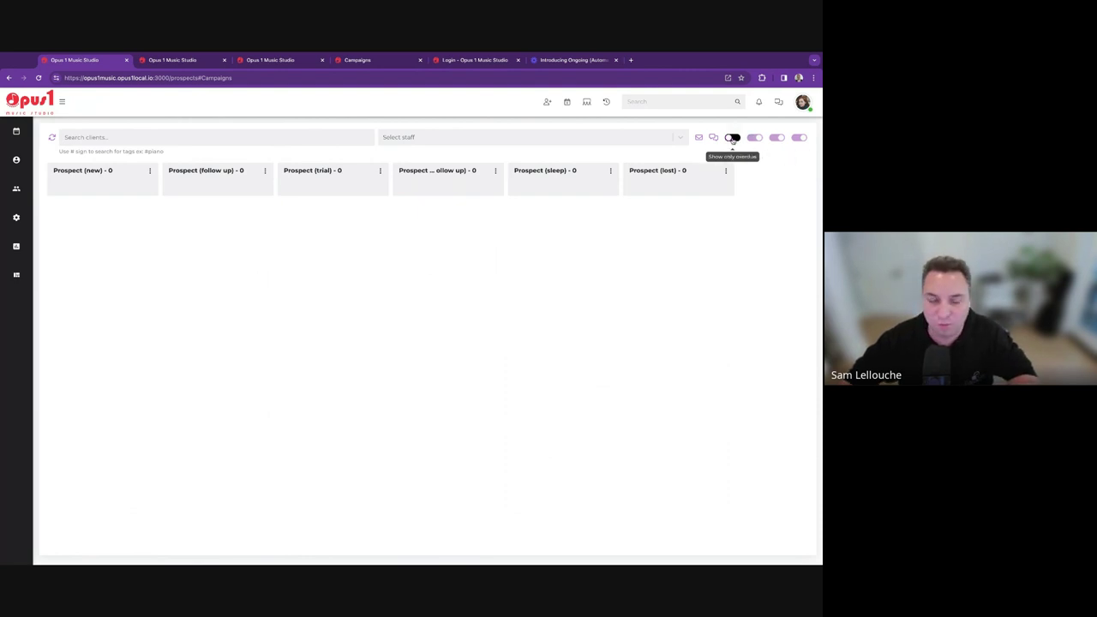
click(777, 138)
click(753, 138)
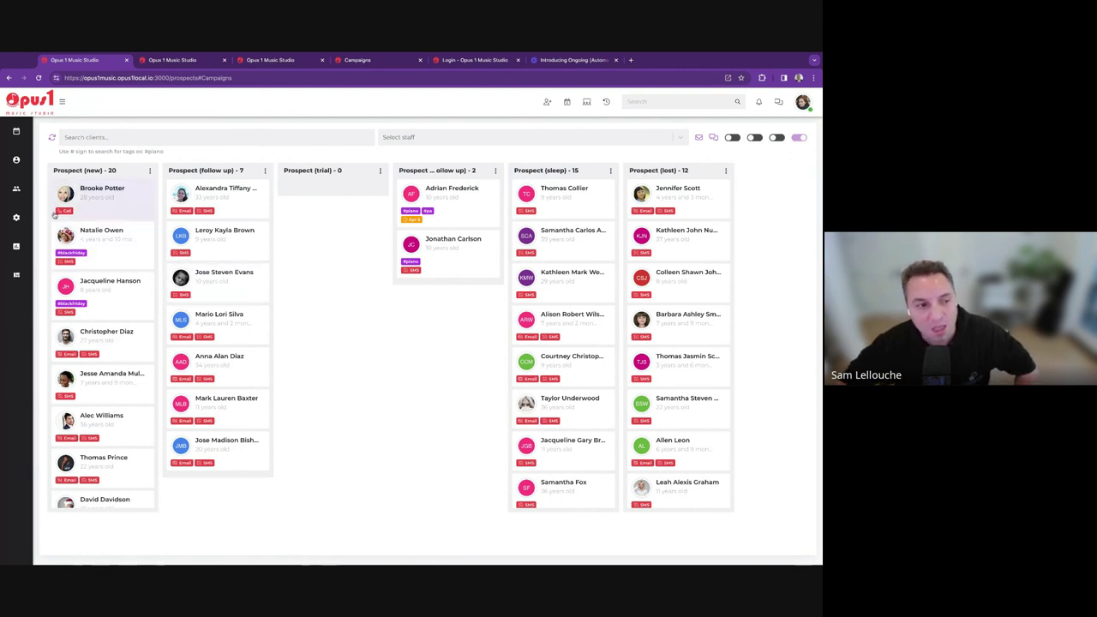
In the business CRM settings, add a first staff member to auto-assign new prospects.
mouse_move(16, 217)
click(60, 227)
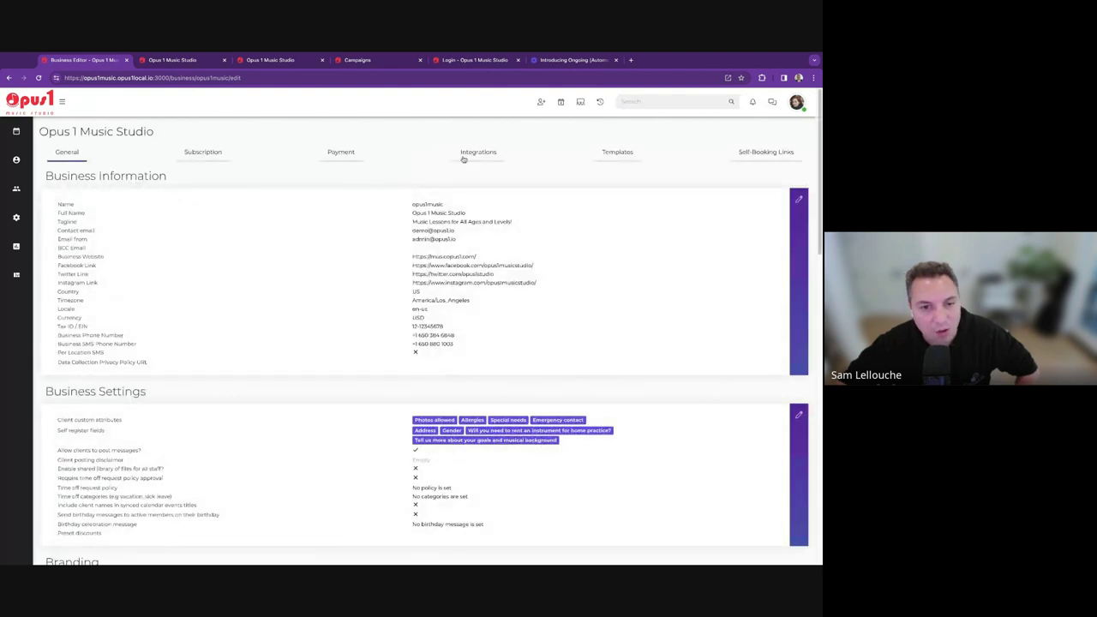
scroll(215, 190, down, 5)
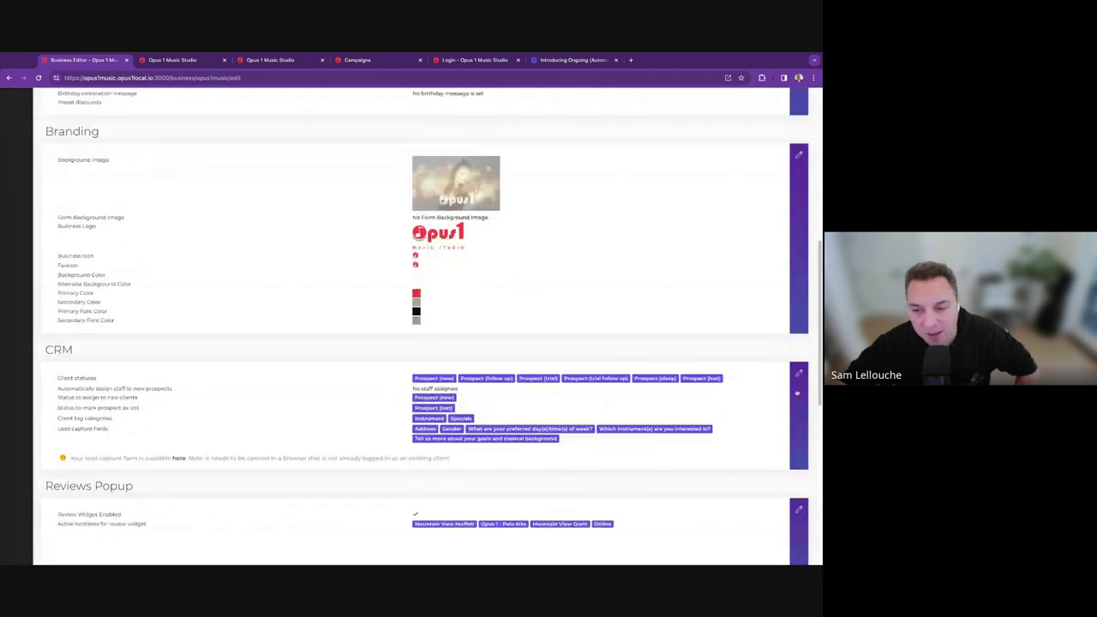
click(798, 373)
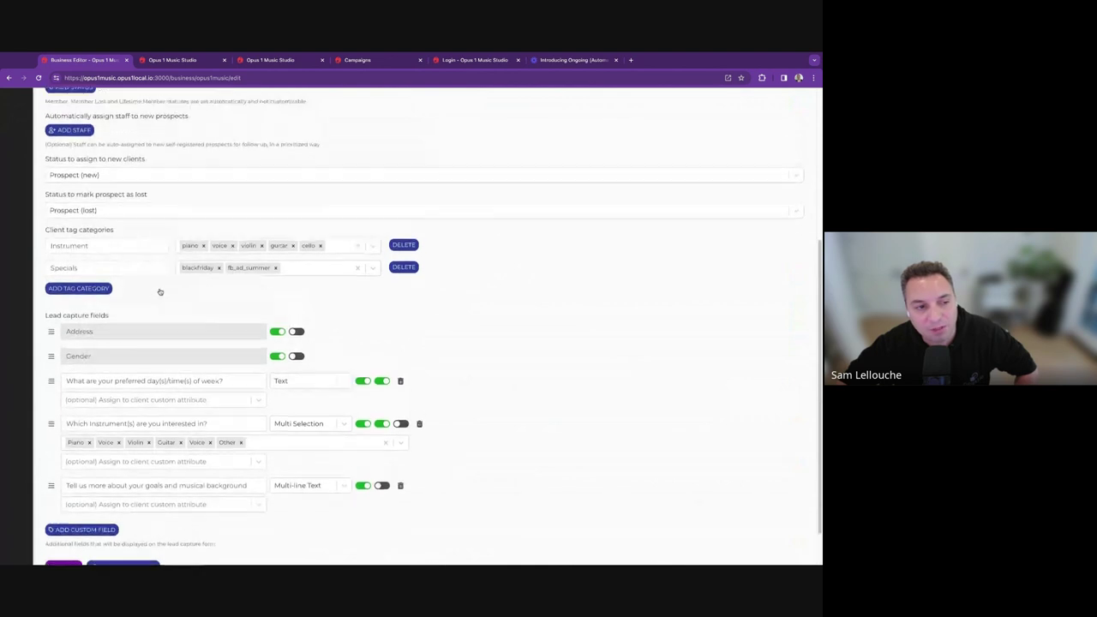
scroll(160, 305, up, 3)
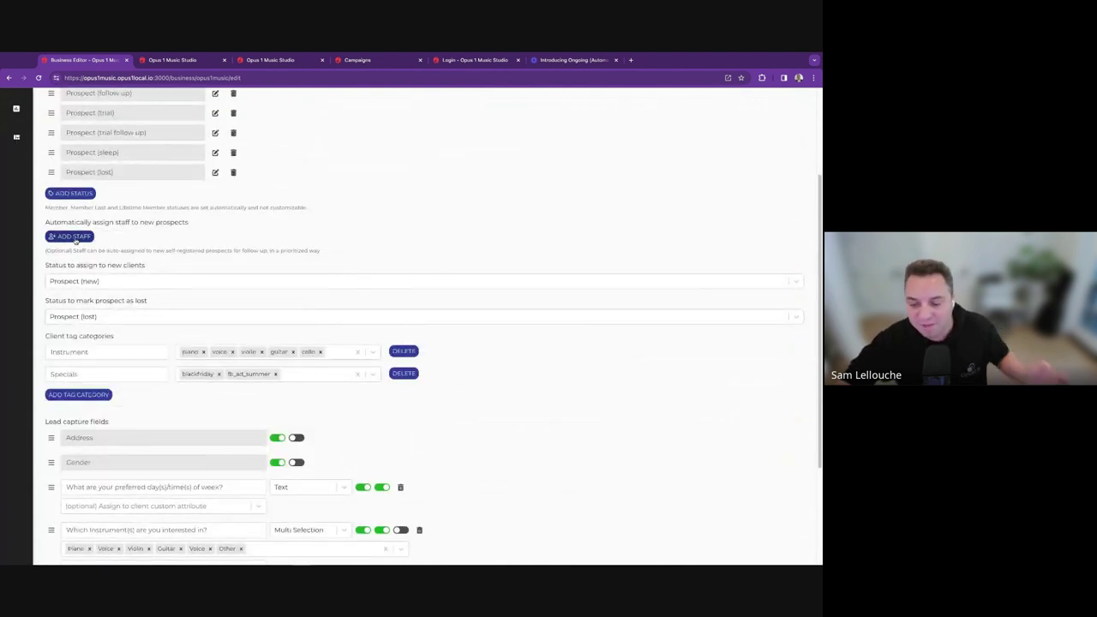
click(75, 236)
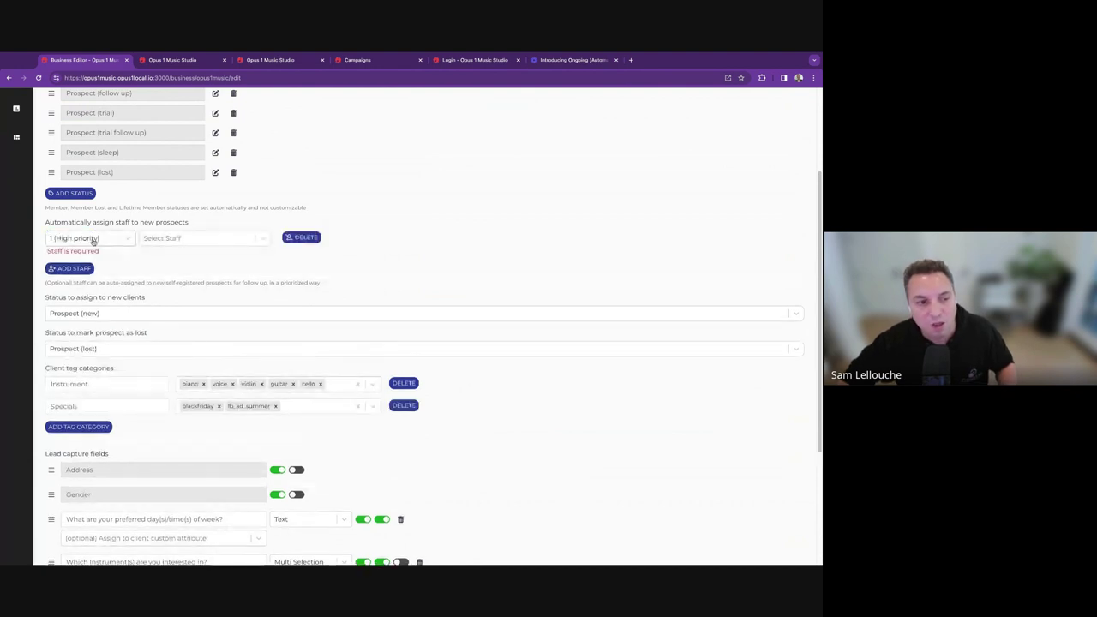
click(189, 240)
text(brand)
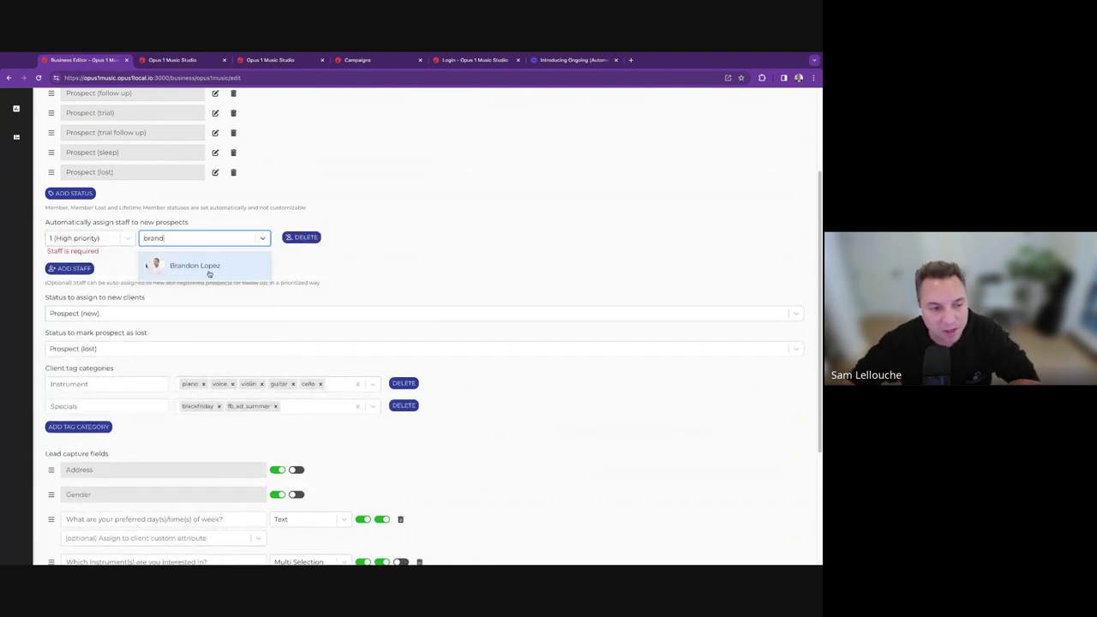
click(209, 271)
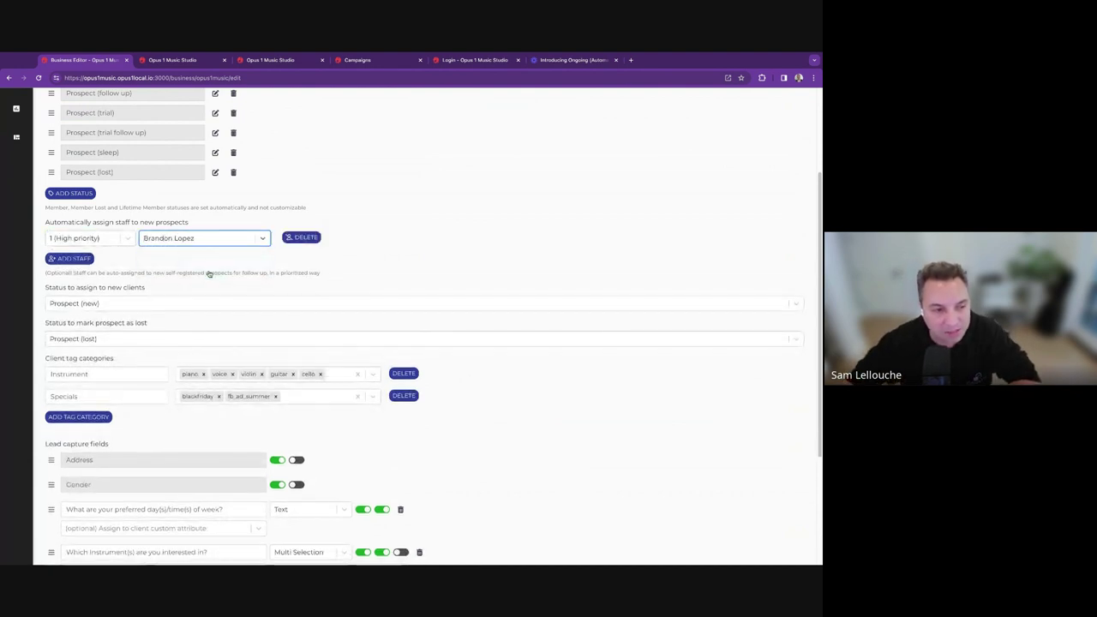
Add a second and a third auto-assign staff member for new prospects.
click(70, 257)
click(163, 262)
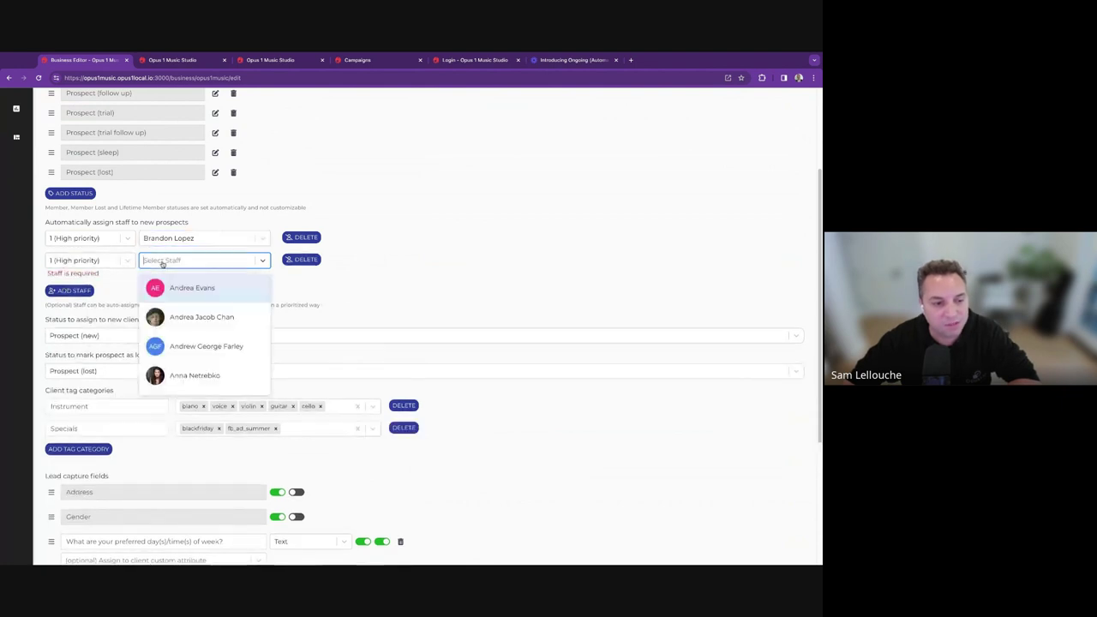
click(200, 316)
click(77, 283)
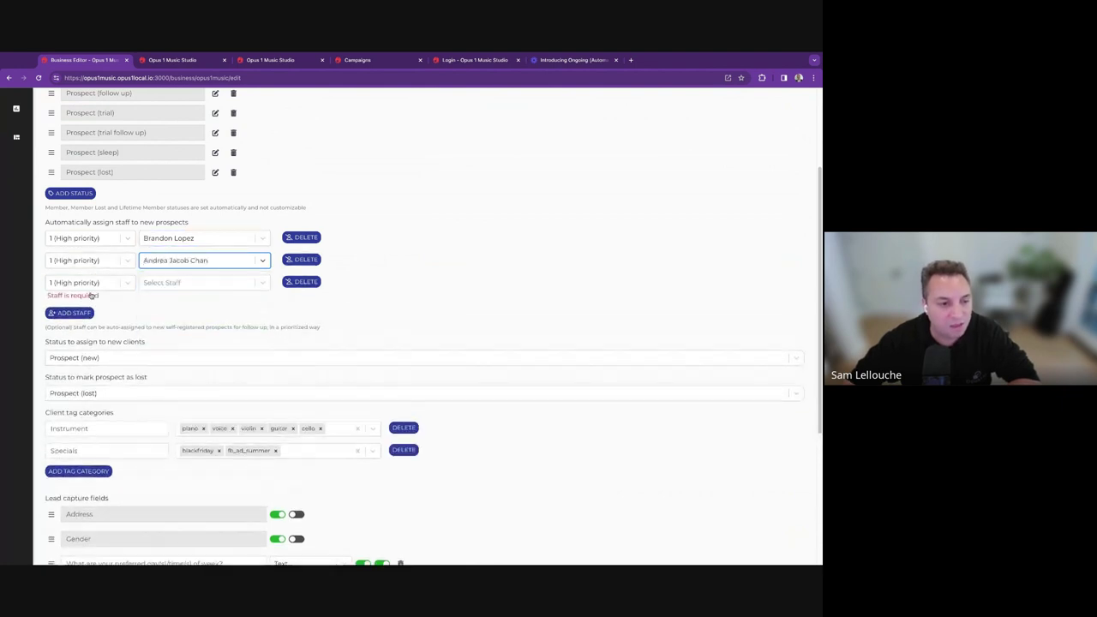
click(172, 282)
scroll(190, 350, down, 3)
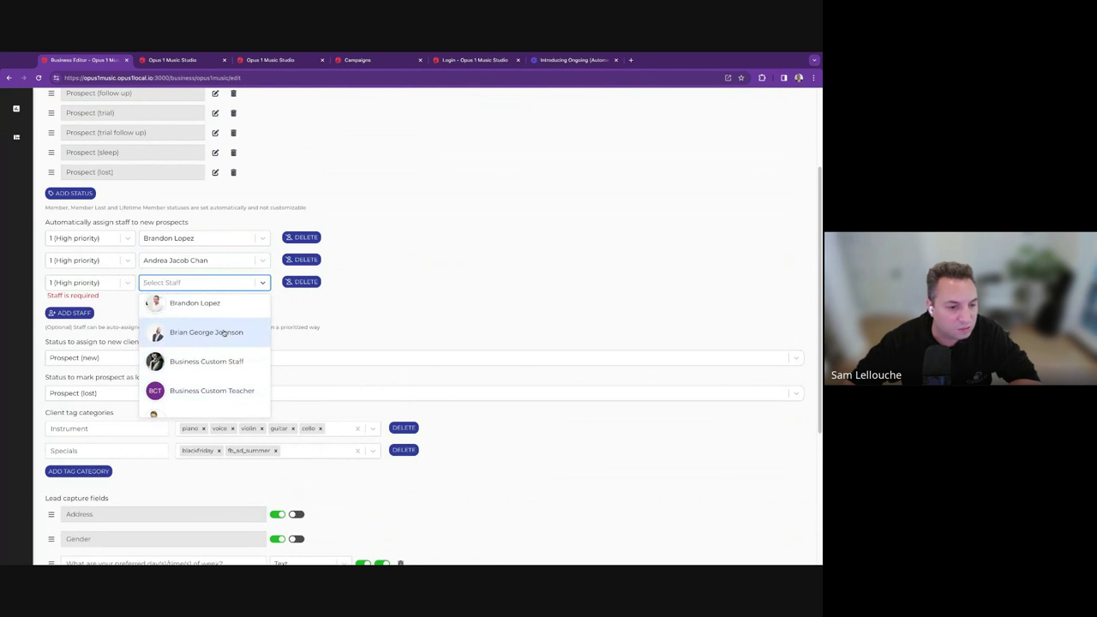
click(227, 333)
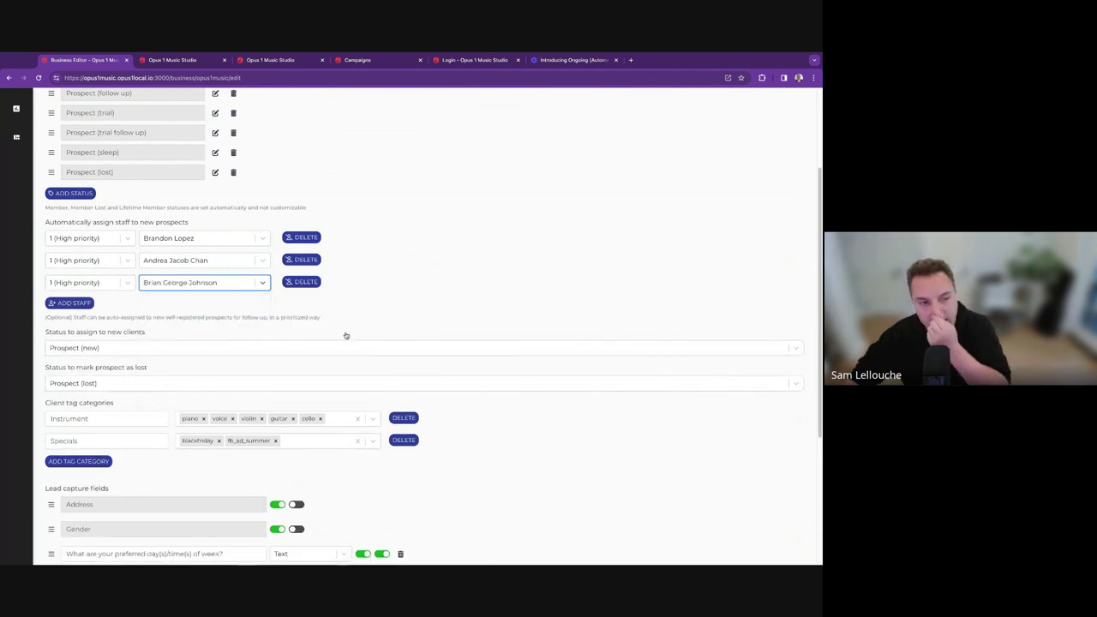
Set the third and second staff members' priority to 2 (Low priority).
double_click(157, 223)
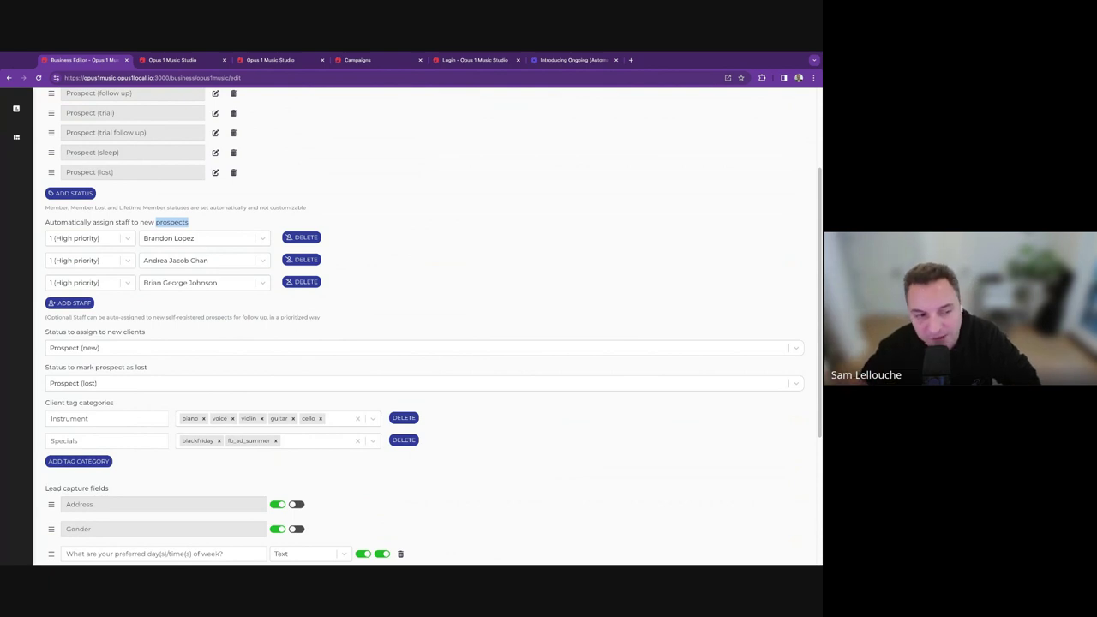
click(96, 282)
click(91, 318)
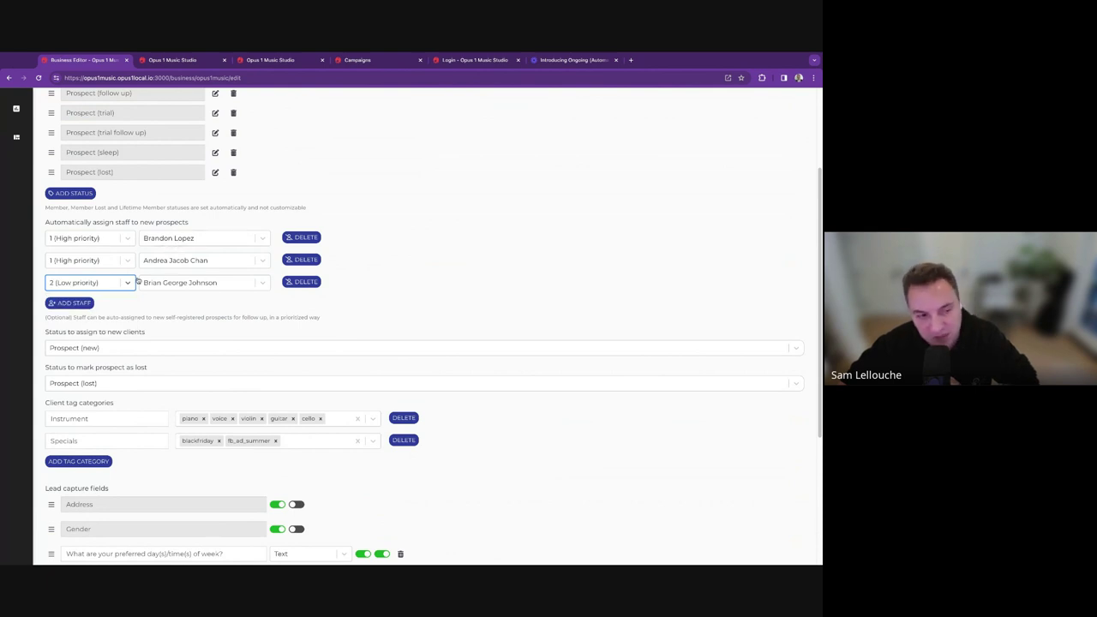
click(104, 264)
click(103, 295)
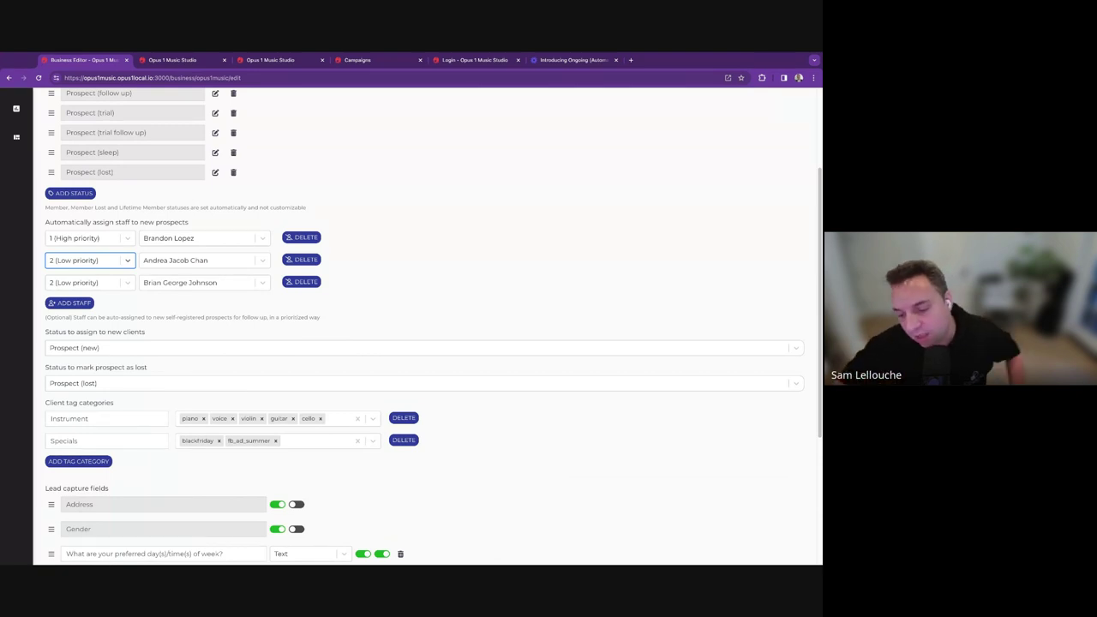
Save the business with Update Business and go to the Campaigns list.
scroll(159, 246, down, 5)
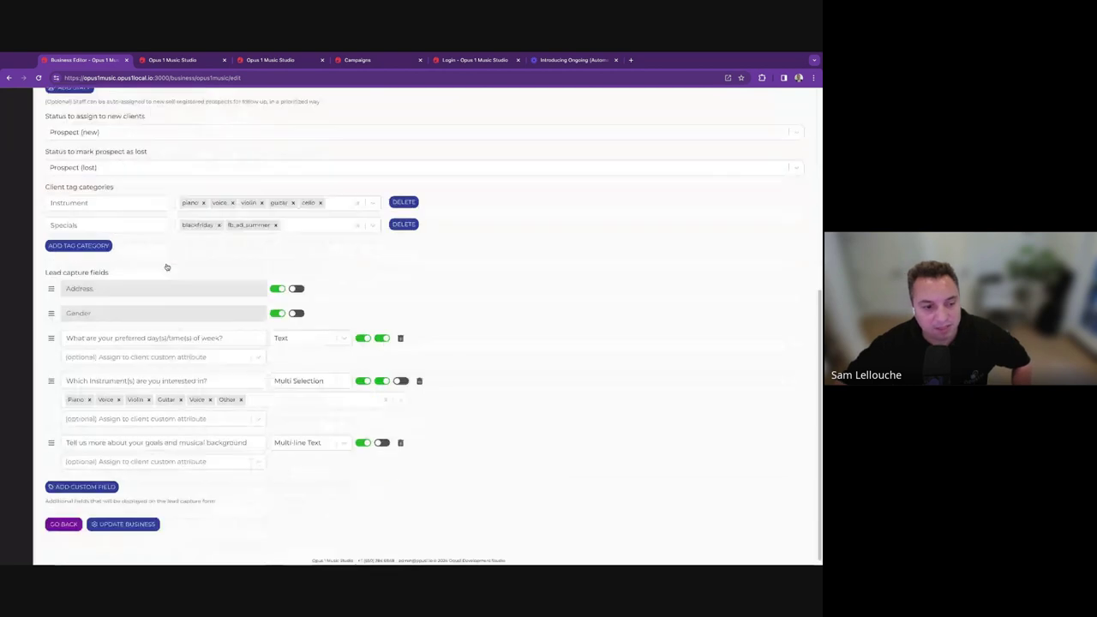
click(130, 519)
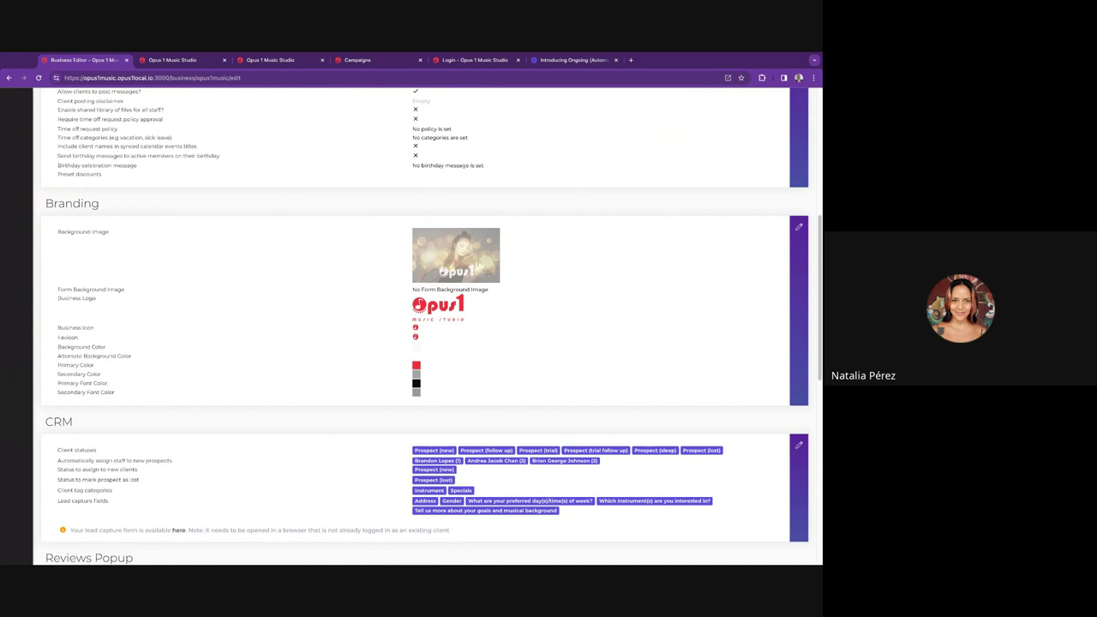
mouse_move(15, 217)
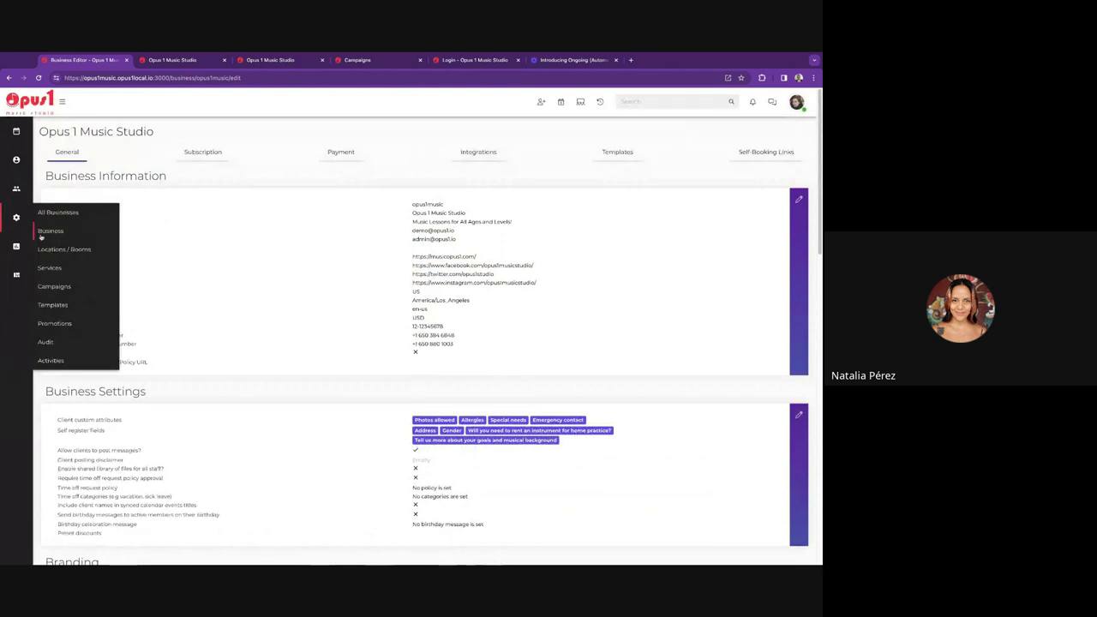
click(60, 287)
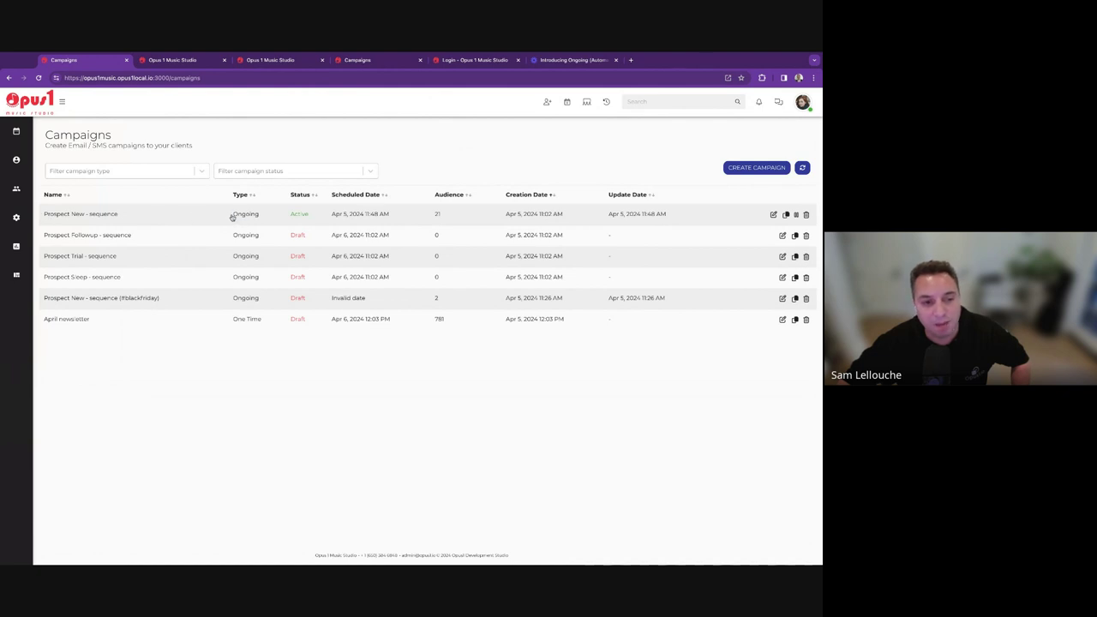
drag(232, 217, 309, 215)
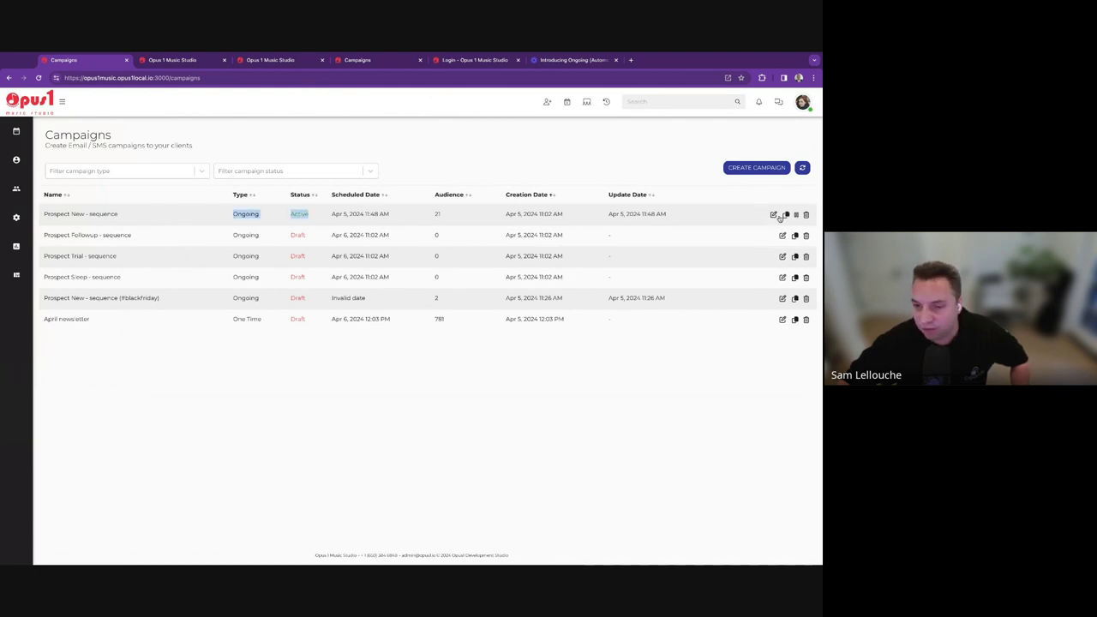
click(773, 215)
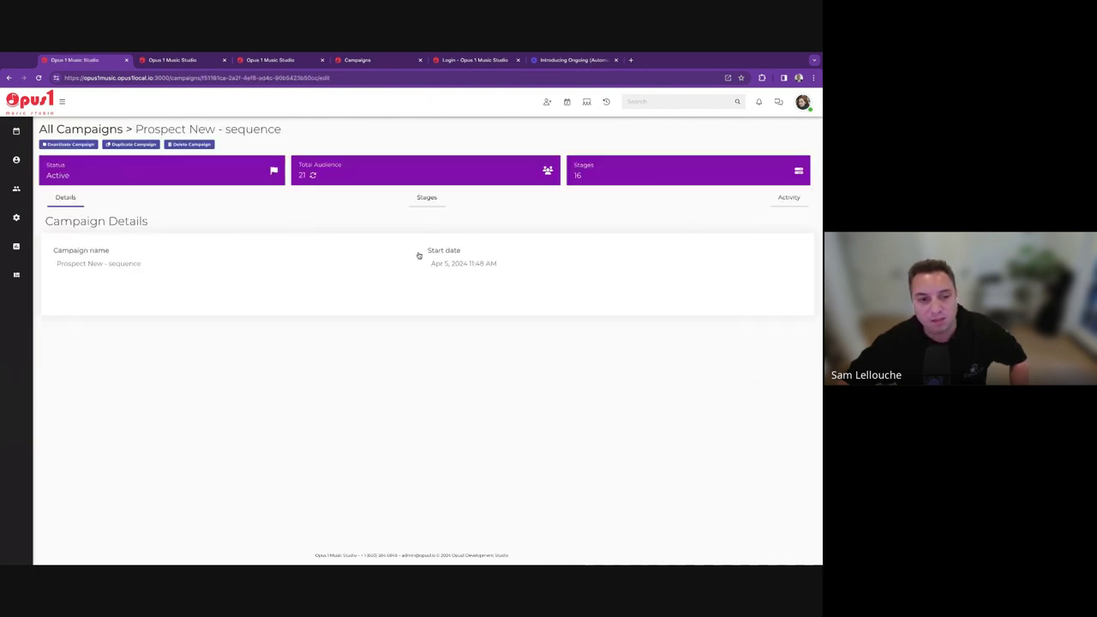
click(428, 200)
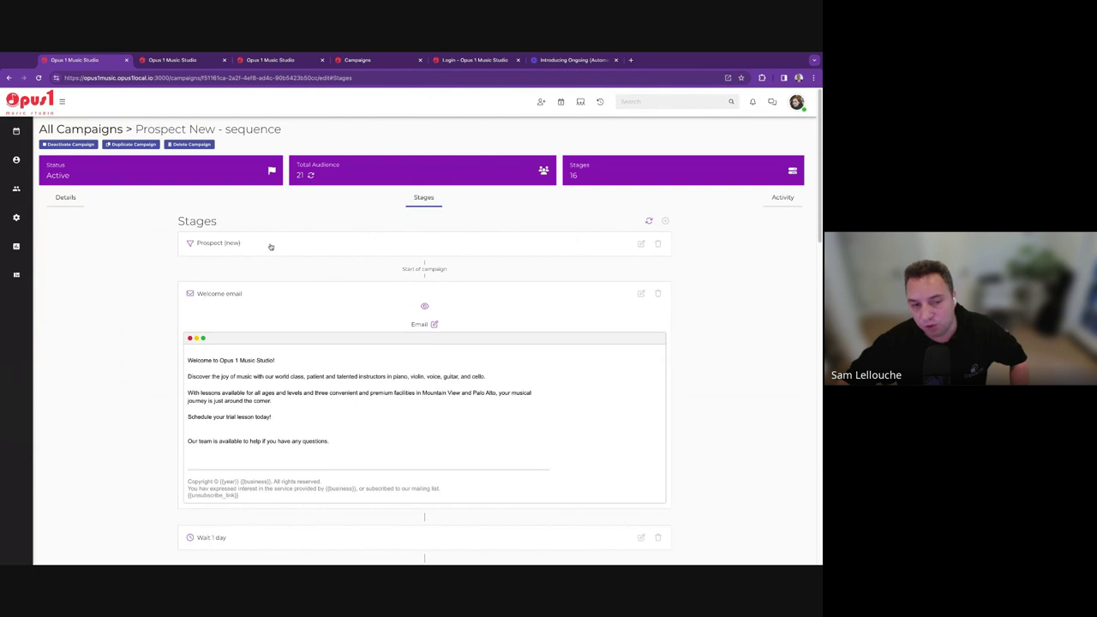
click(176, 60)
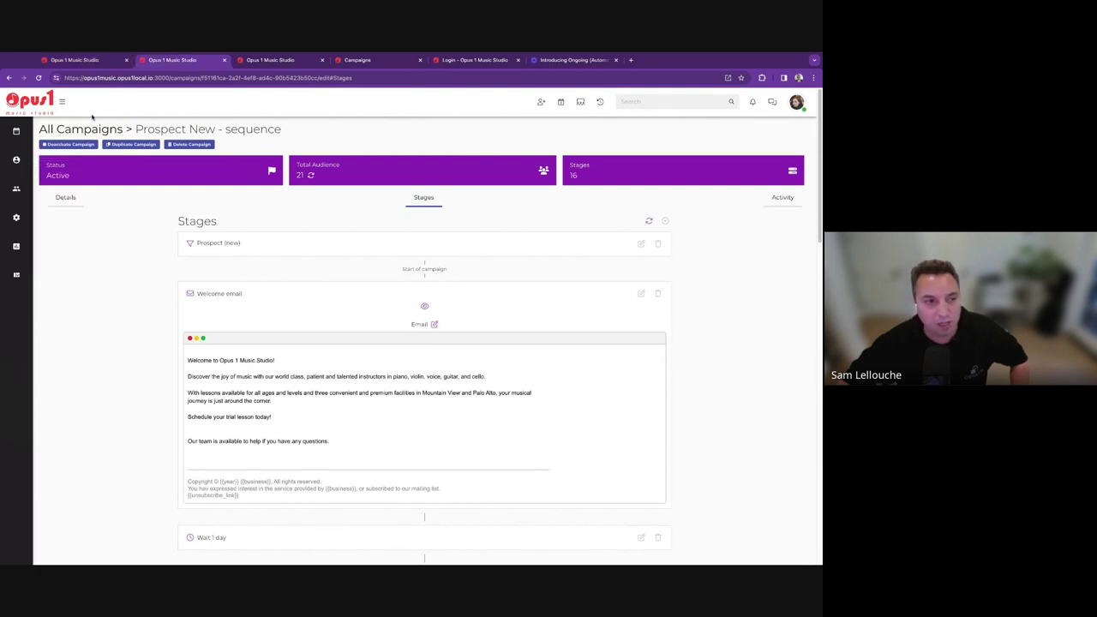
click(53, 173)
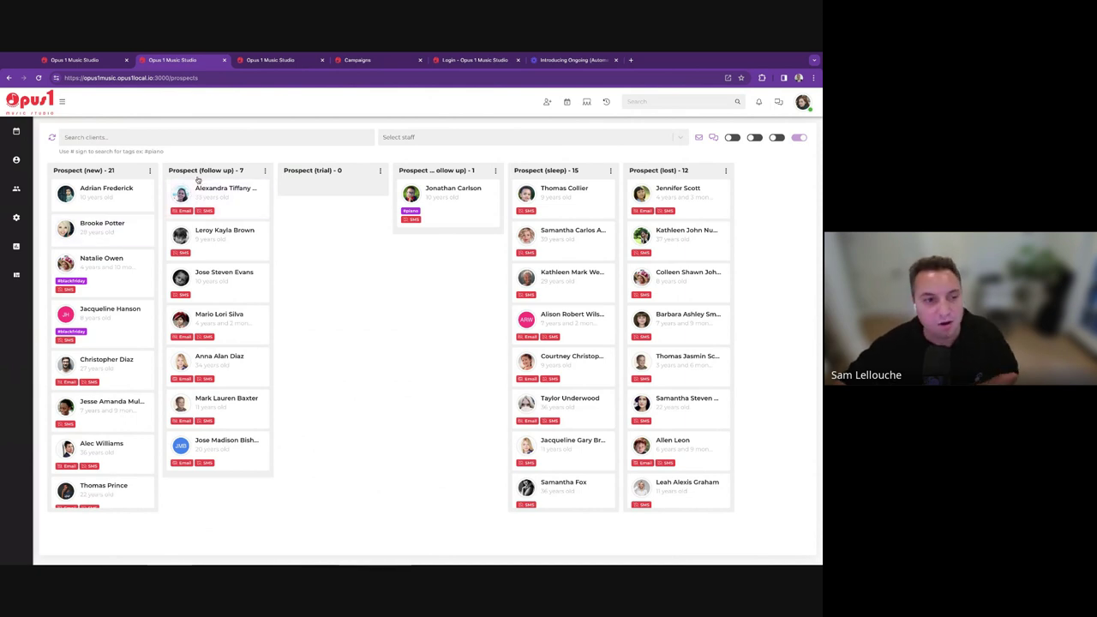
mouse_move(15, 200)
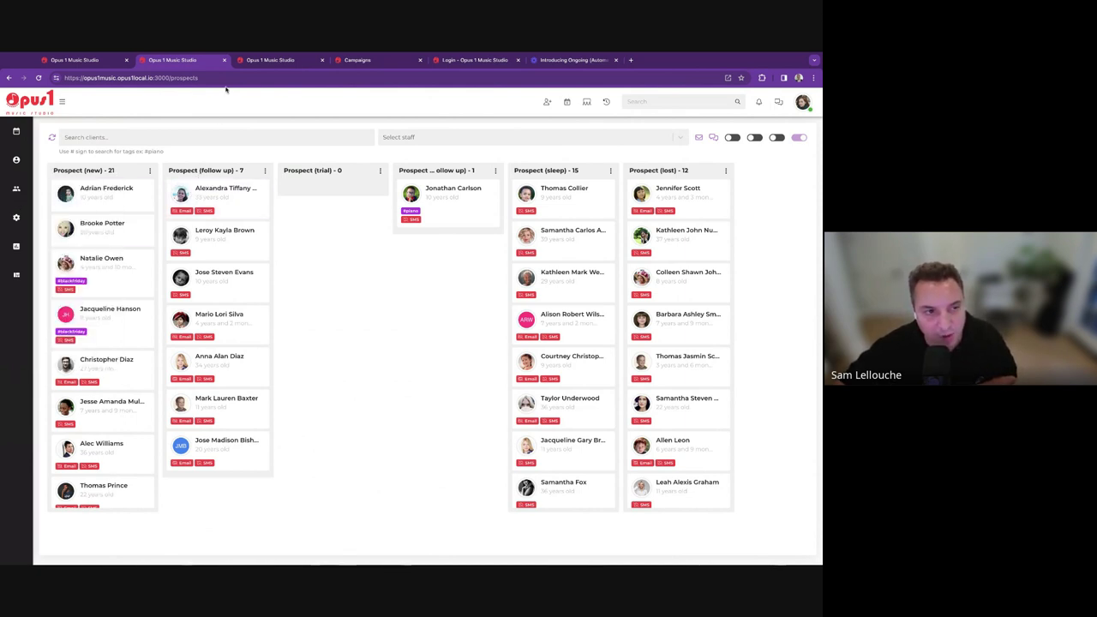
click(82, 60)
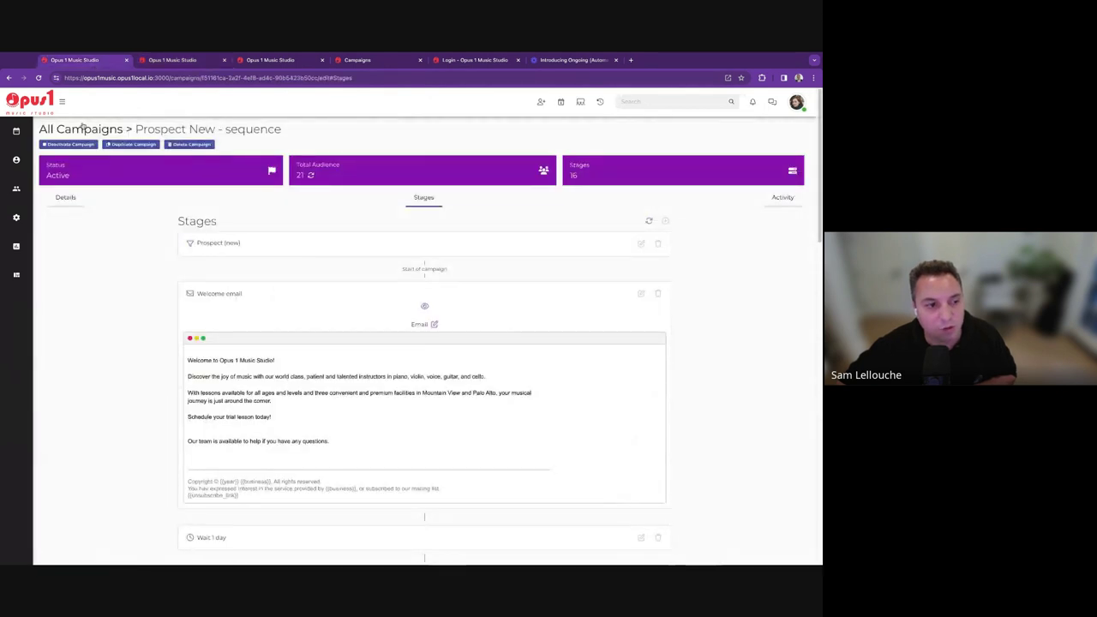
click(82, 129)
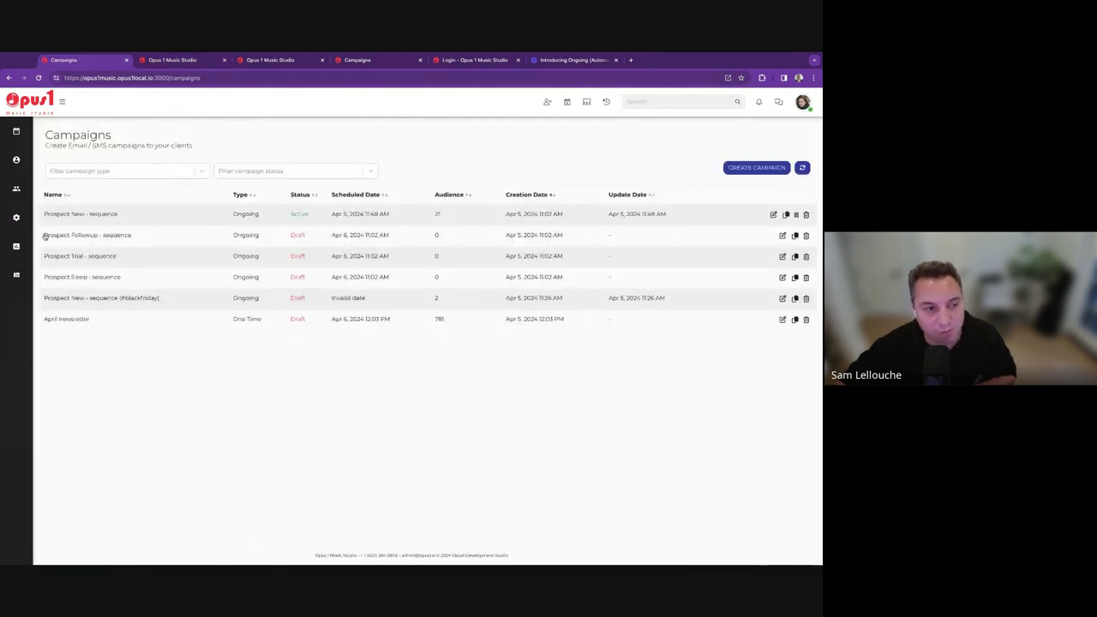
drag(44, 236, 132, 236)
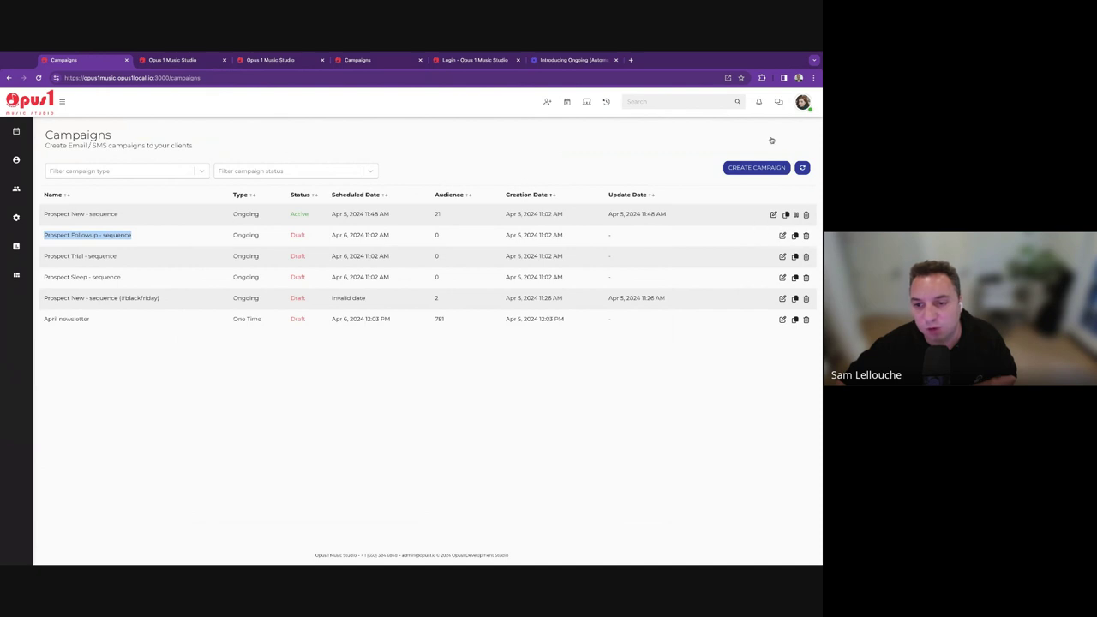
Open the Prospect Followup - sequence campaign's audience criteria from its Stages tab.
click(782, 236)
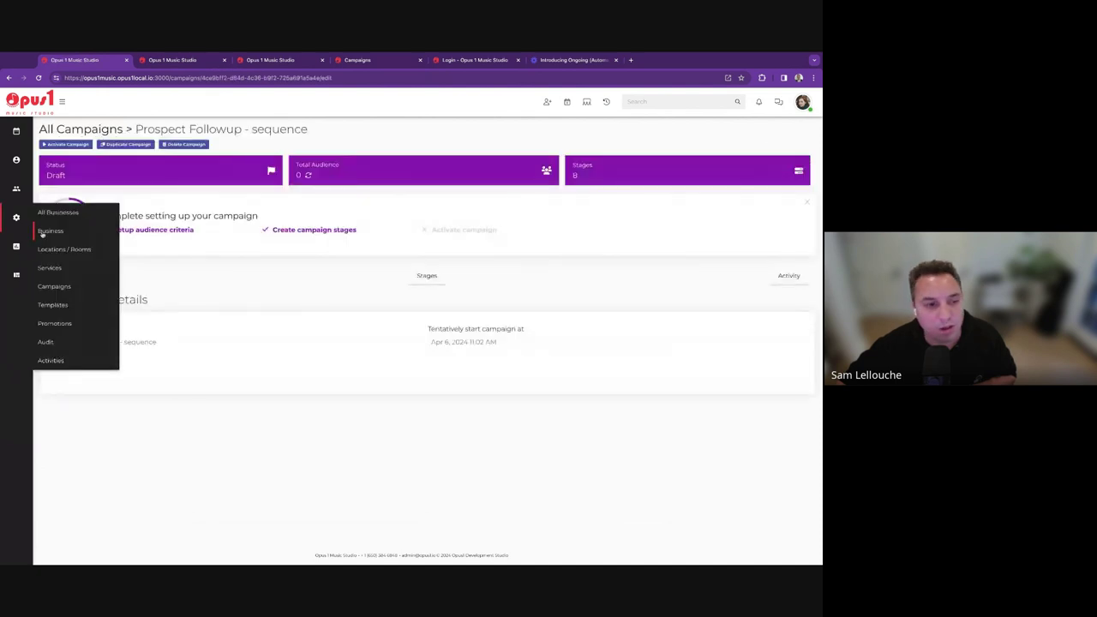
click(426, 277)
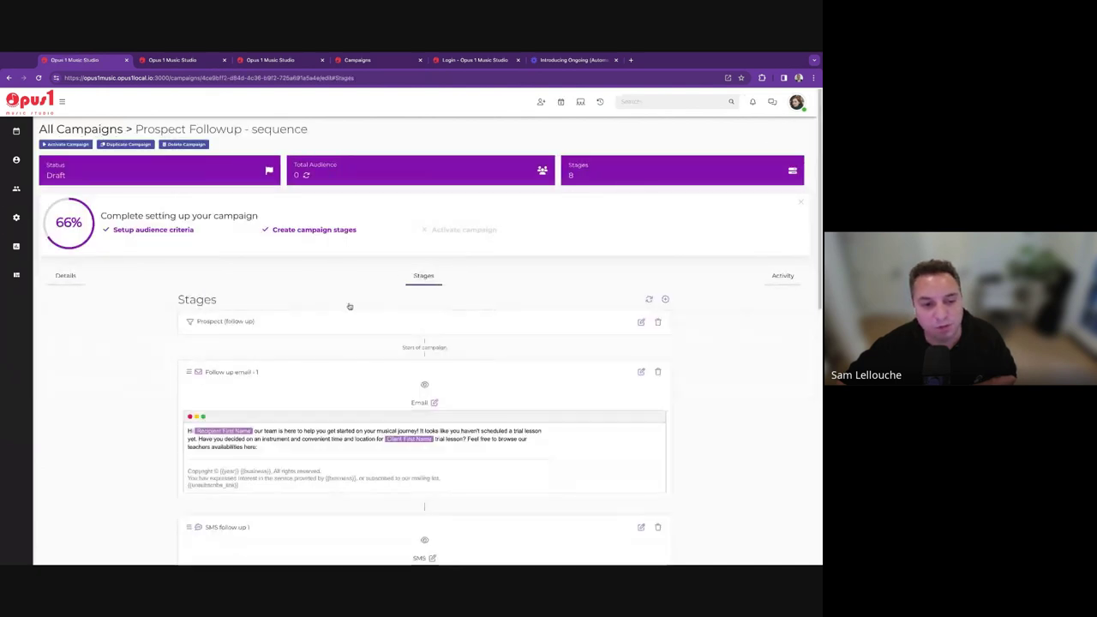
click(641, 322)
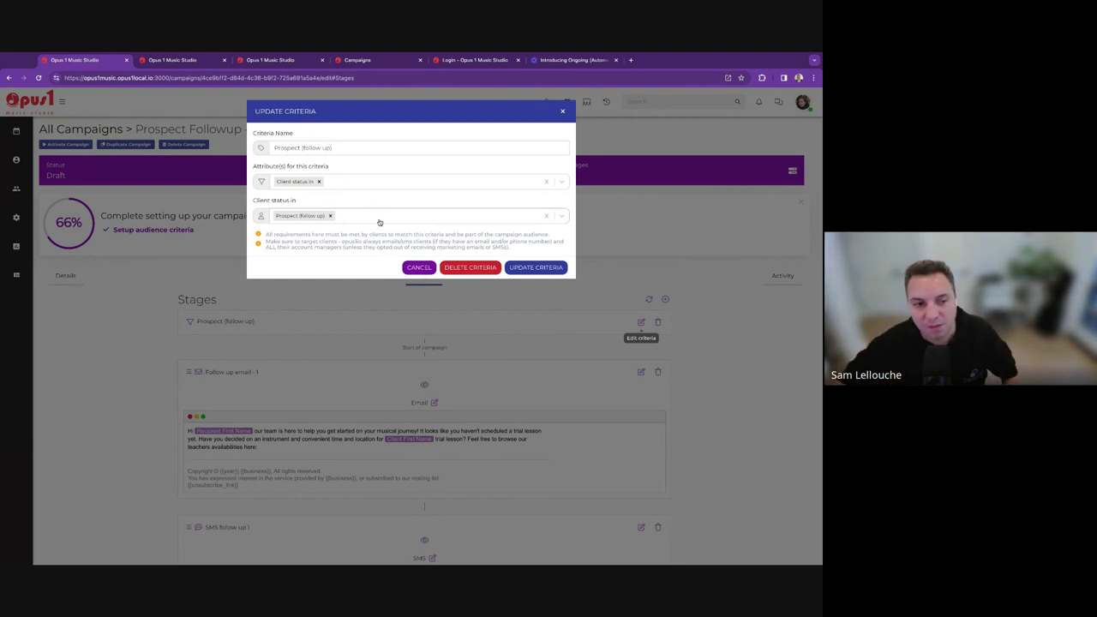
Clear the Prospect (follow up) status chip, close the criteria unsaved, and switch to the Loom video.
click(338, 217)
key(BackSpace)
key(Escape)
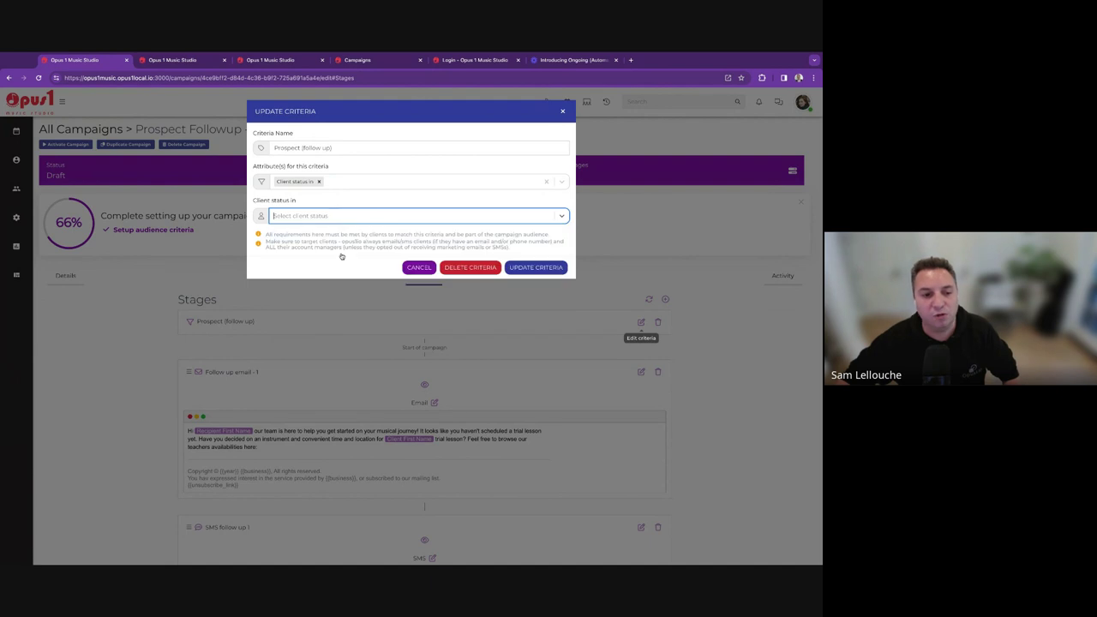
click(339, 214)
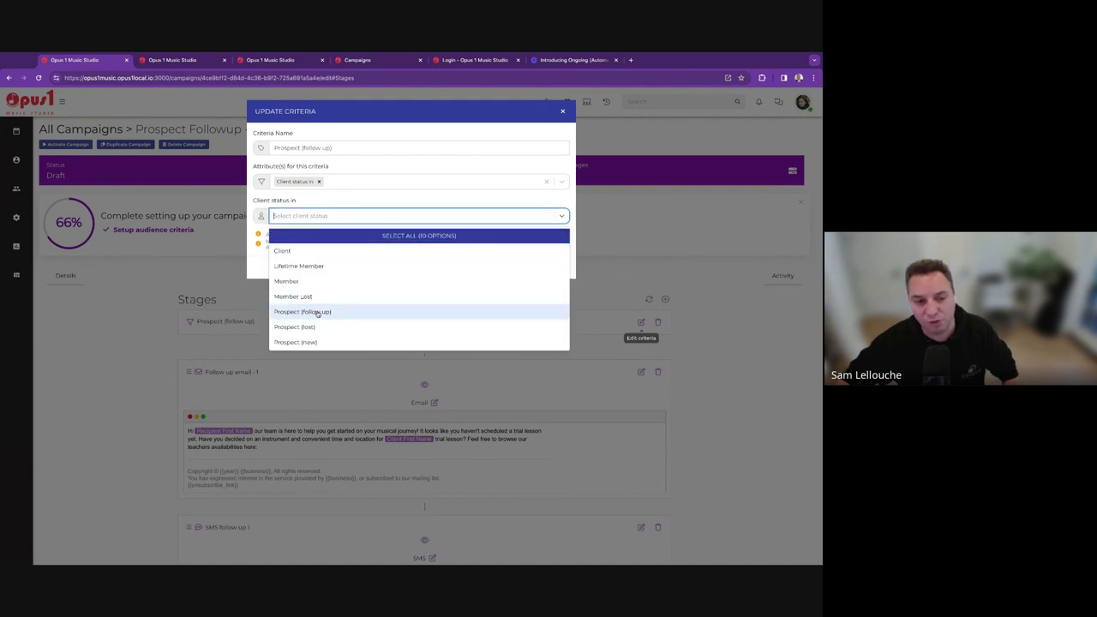
click(440, 155)
click(563, 111)
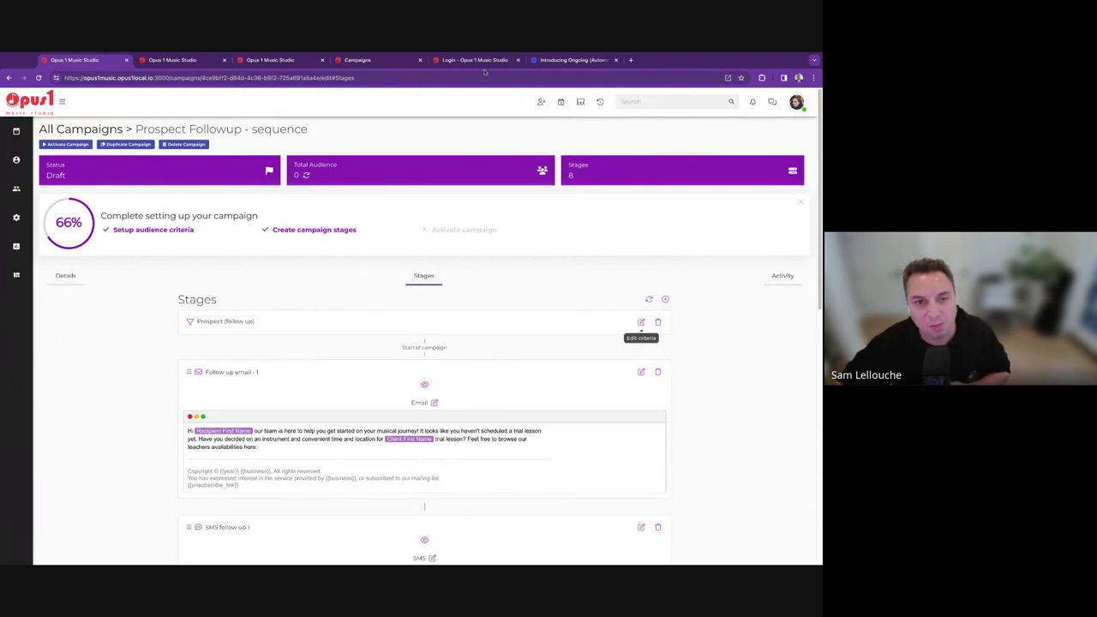
click(533, 64)
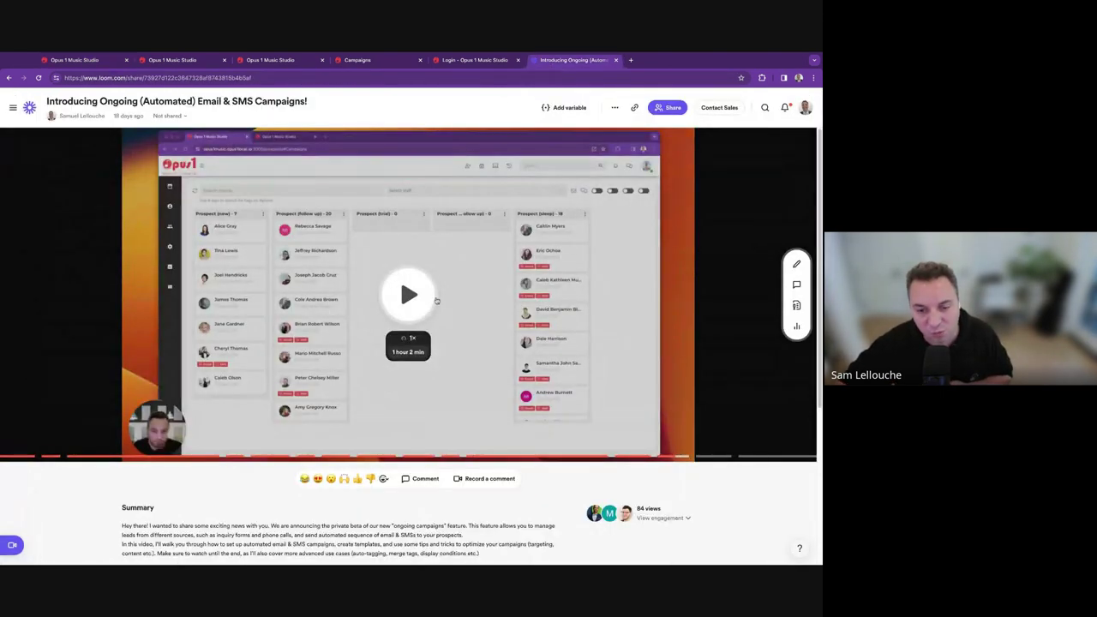
Scroll through the Prospect Followup - sequence stages, then go to Clients > Prospects.
click(94, 59)
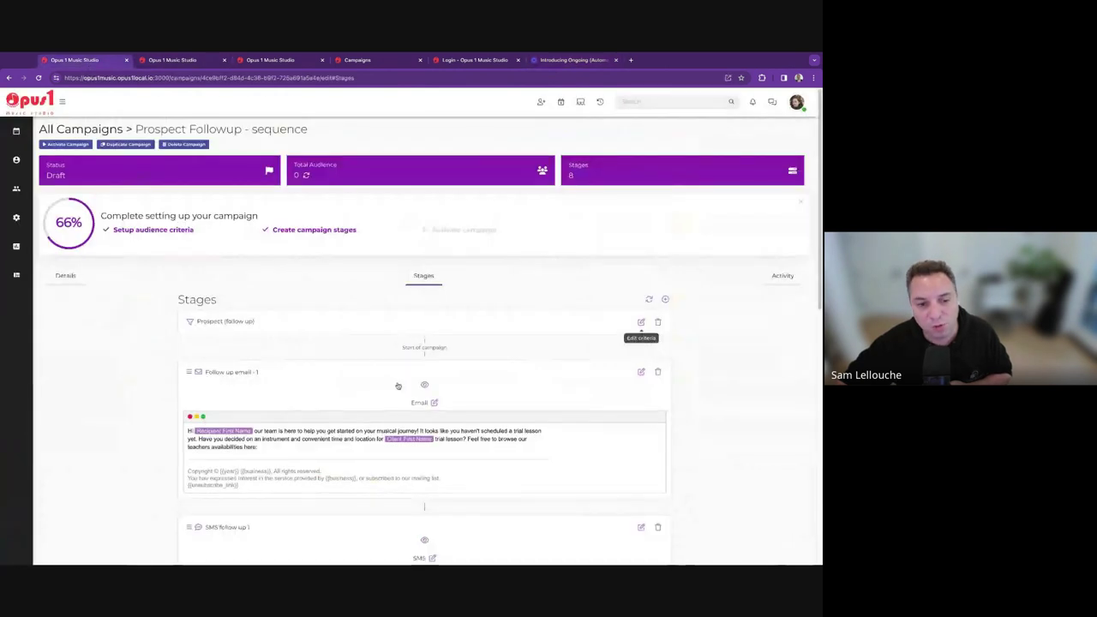
scroll(420, 417, down, 1)
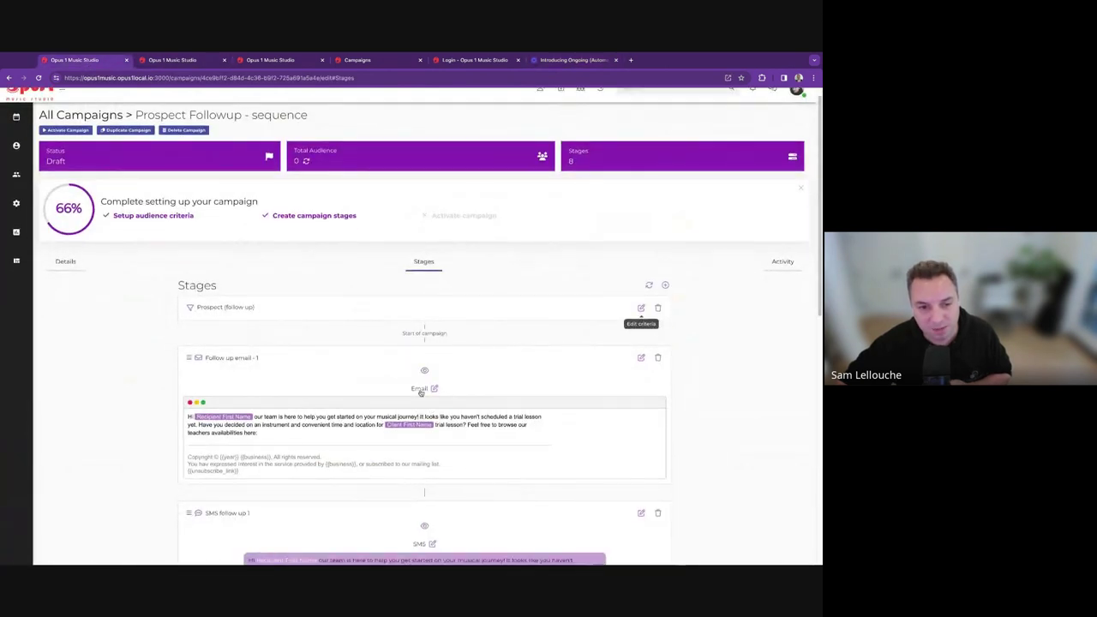
scroll(342, 433, down, 3)
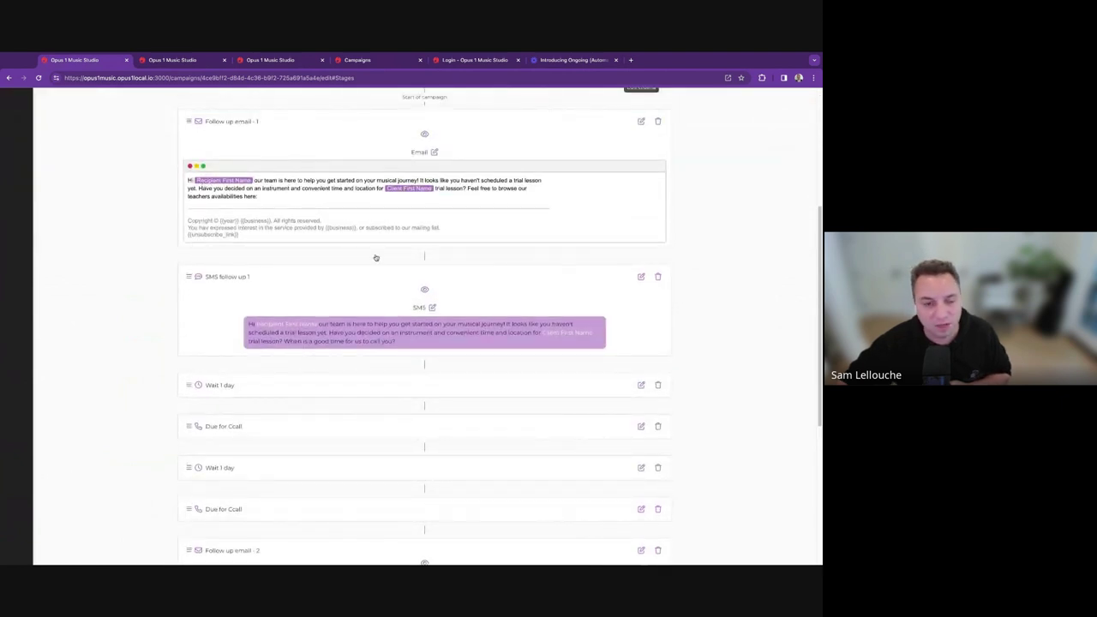
scroll(449, 233, up, 2)
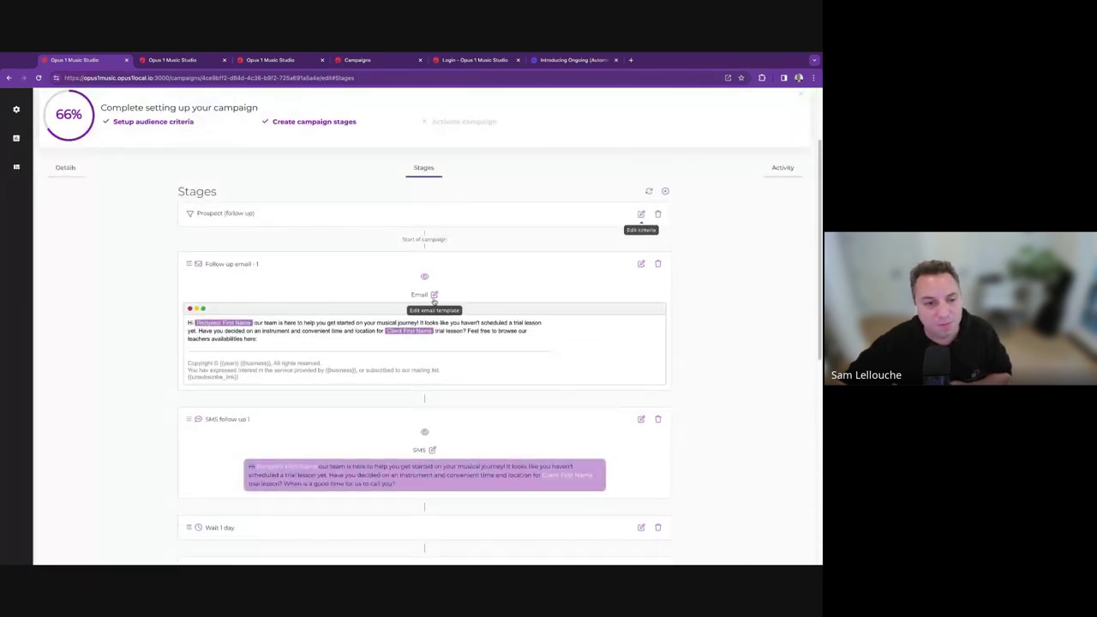
scroll(147, 200, up, 2)
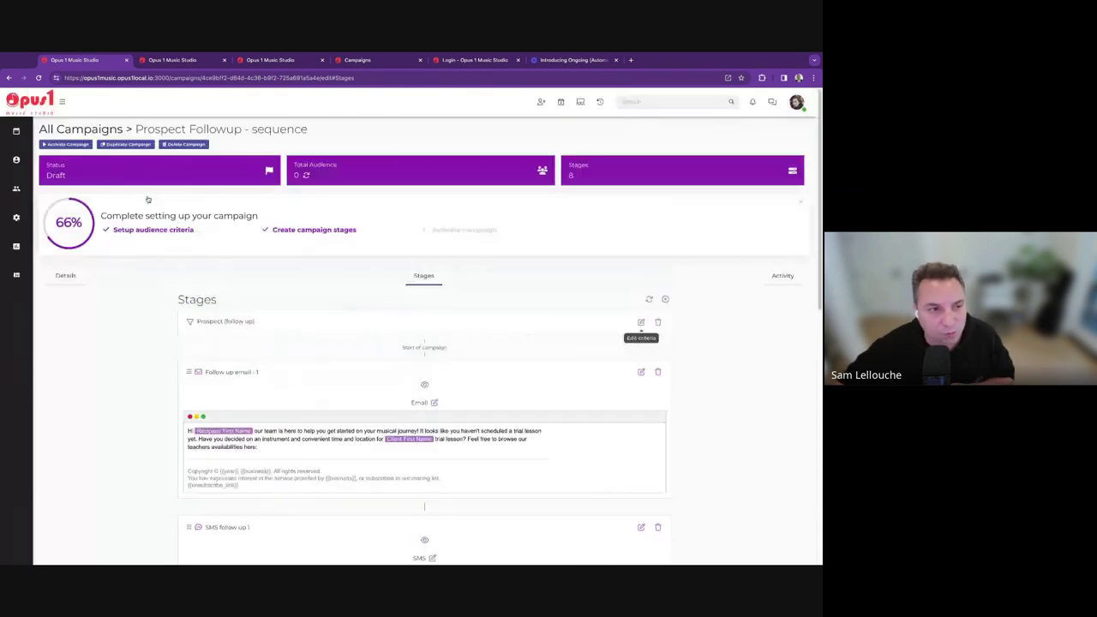
mouse_move(15, 160)
click(53, 171)
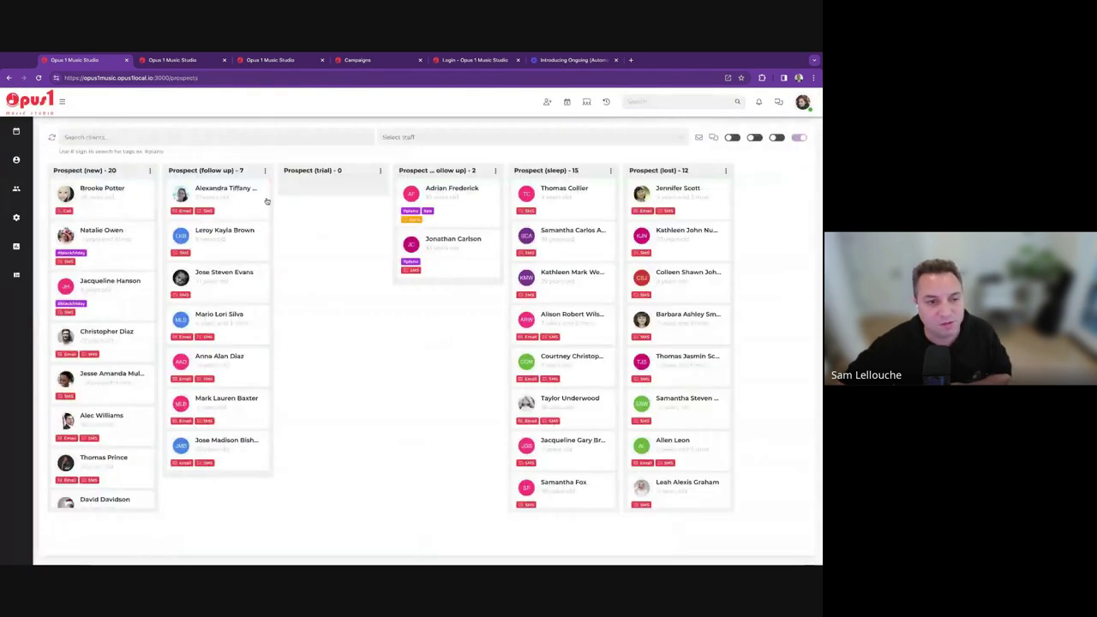
click(454, 197)
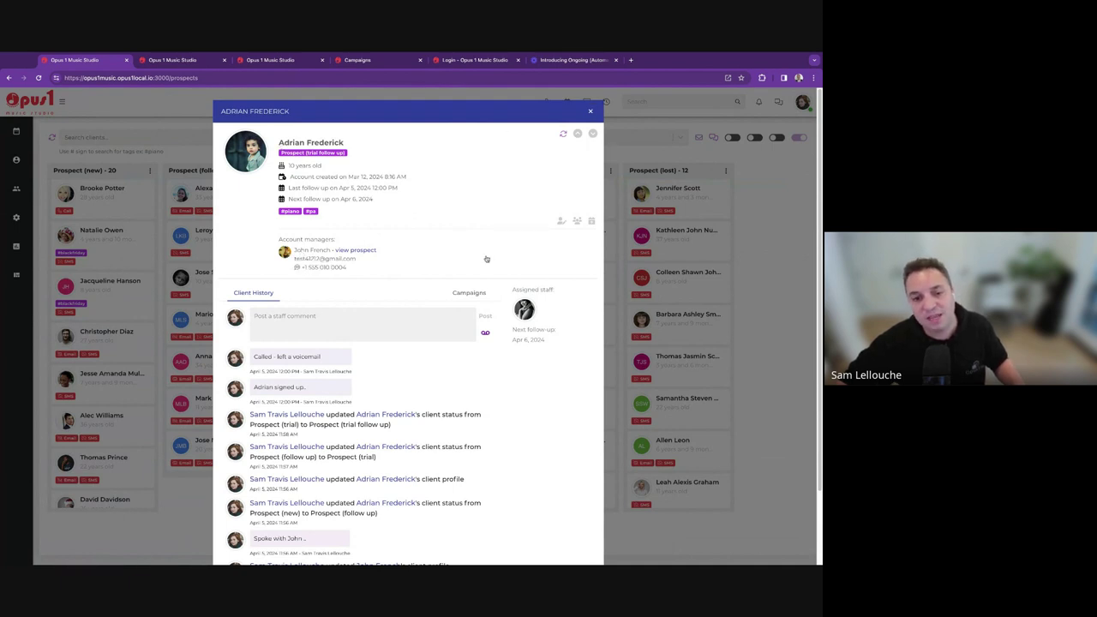
click(481, 294)
click(439, 314)
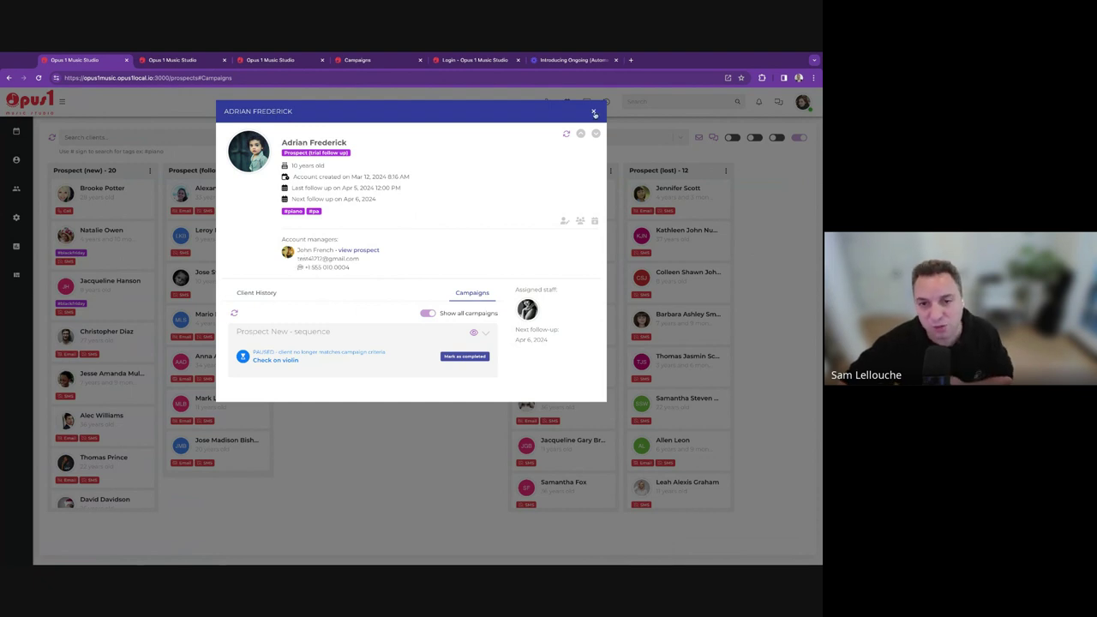
click(594, 113)
mouse_move(15, 217)
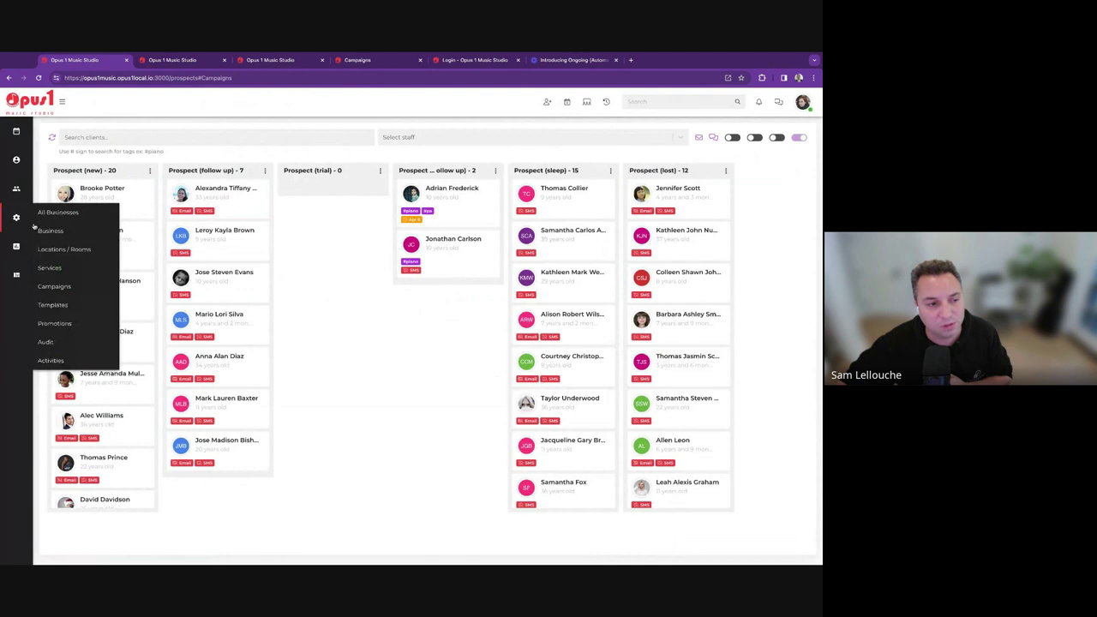
Browse the Templates list and edit the campaign of Prospect (new) - Welcome email (copy).
click(68, 304)
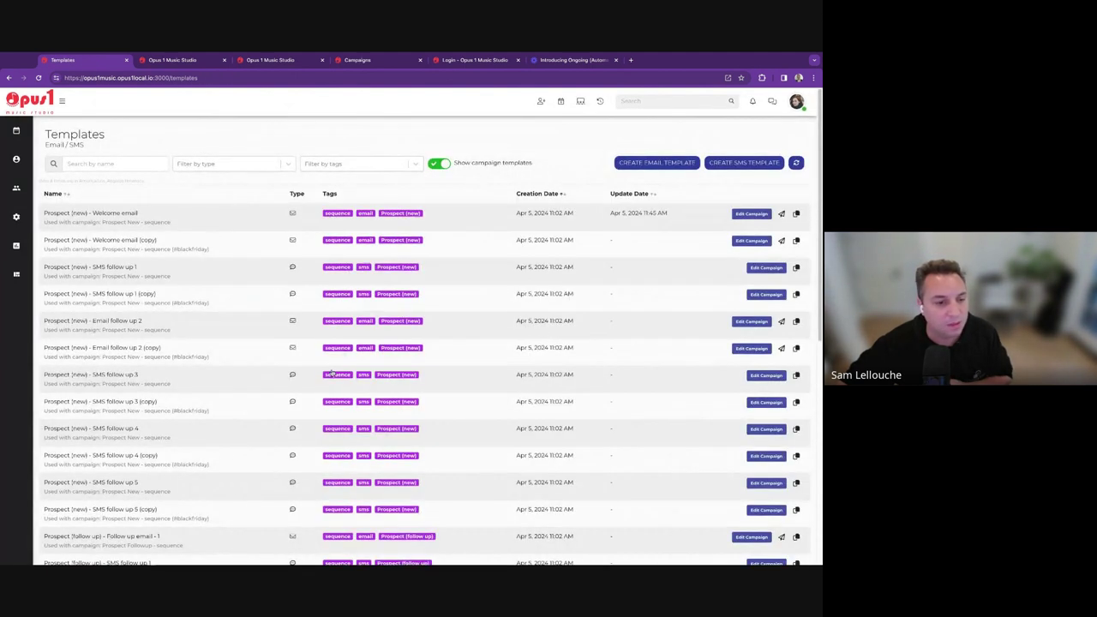
scroll(220, 375, down, 5)
scroll(220, 374, up, 5)
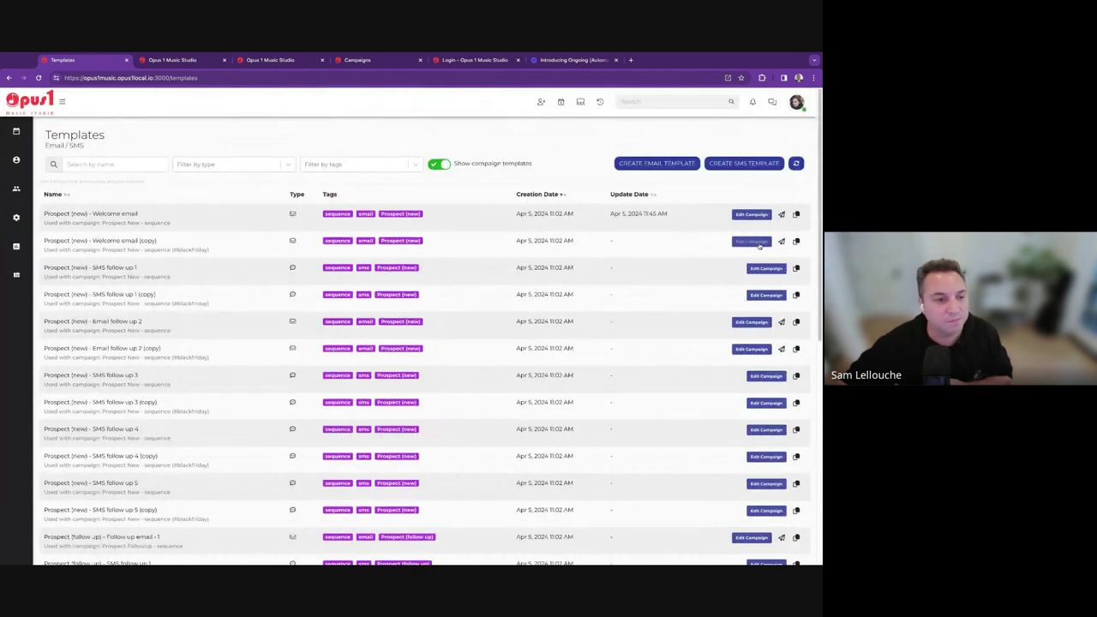
scroll(759, 244, down, 5)
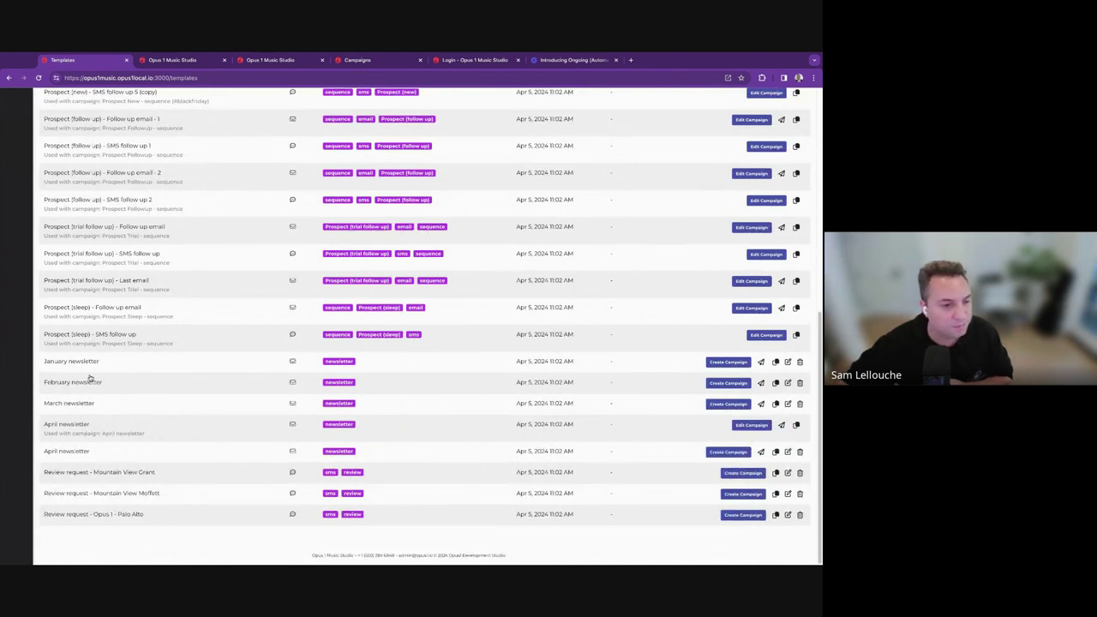
scroll(91, 380, up, 10)
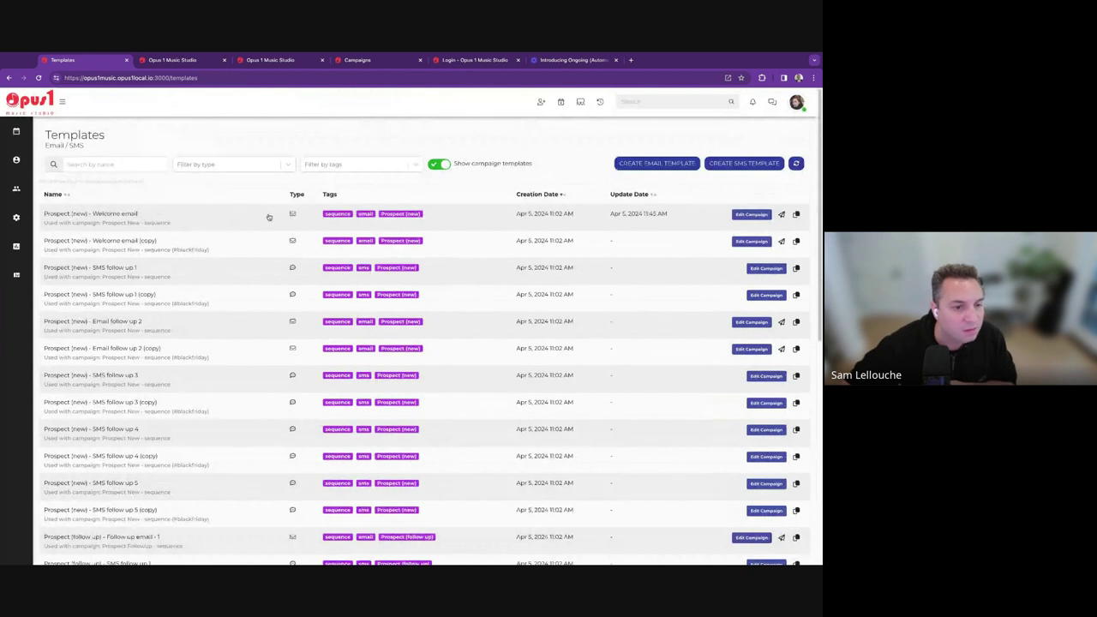
click(764, 247)
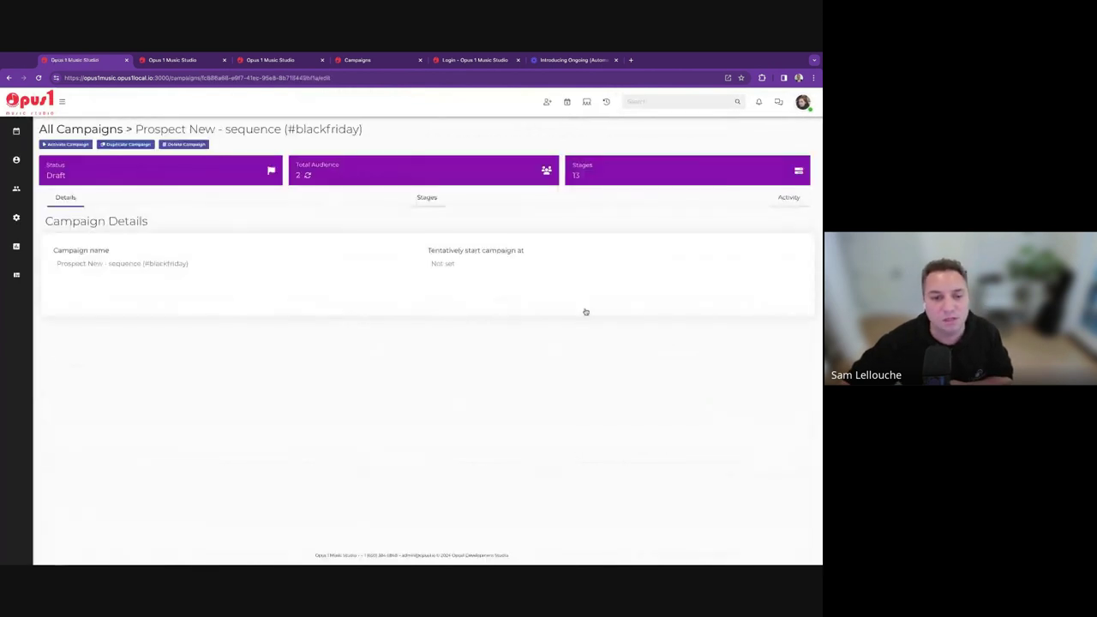
Show the Stages of the Prospect New - sequence (#blackfriday) campaign.
click(436, 197)
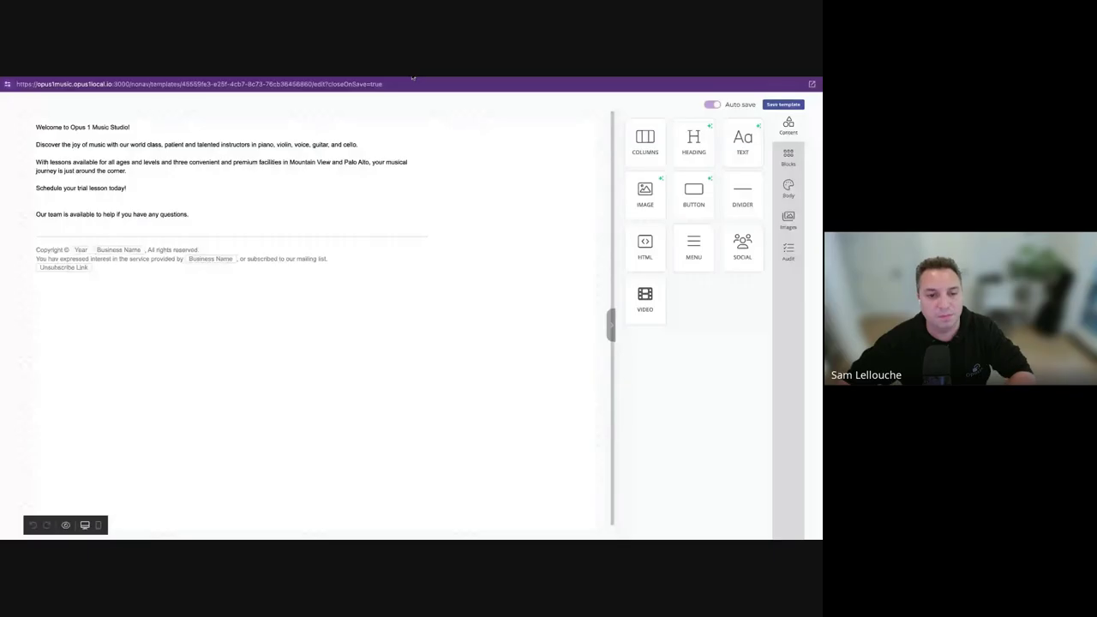
In the text block, delete the empty last line and the 'Discover the joy of music' line.
click(287, 237)
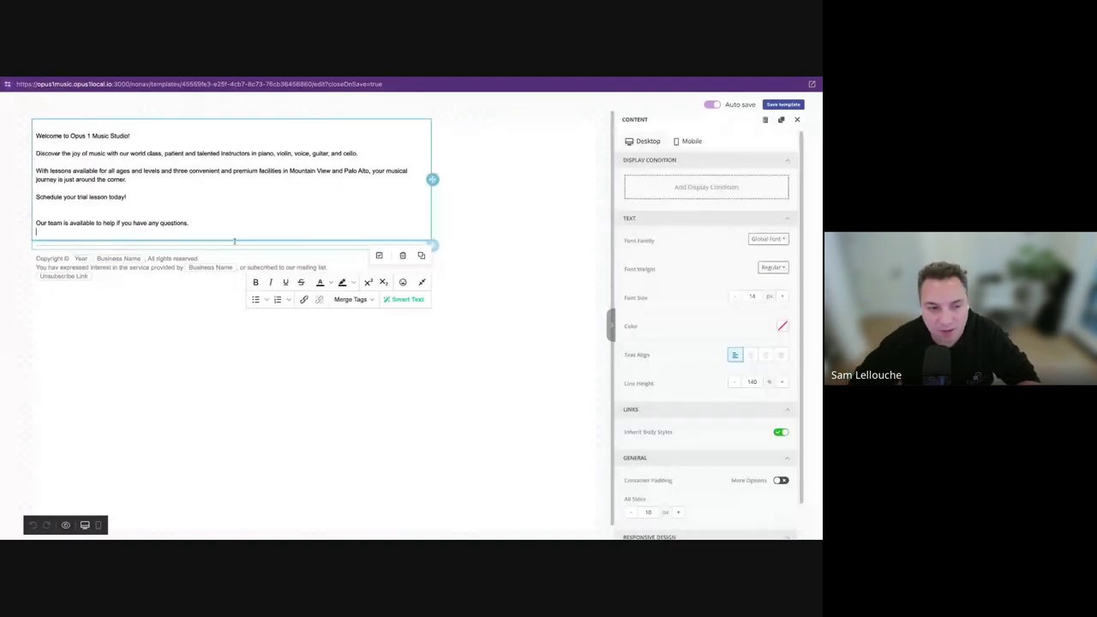
key(BackSpace)
click(320, 396)
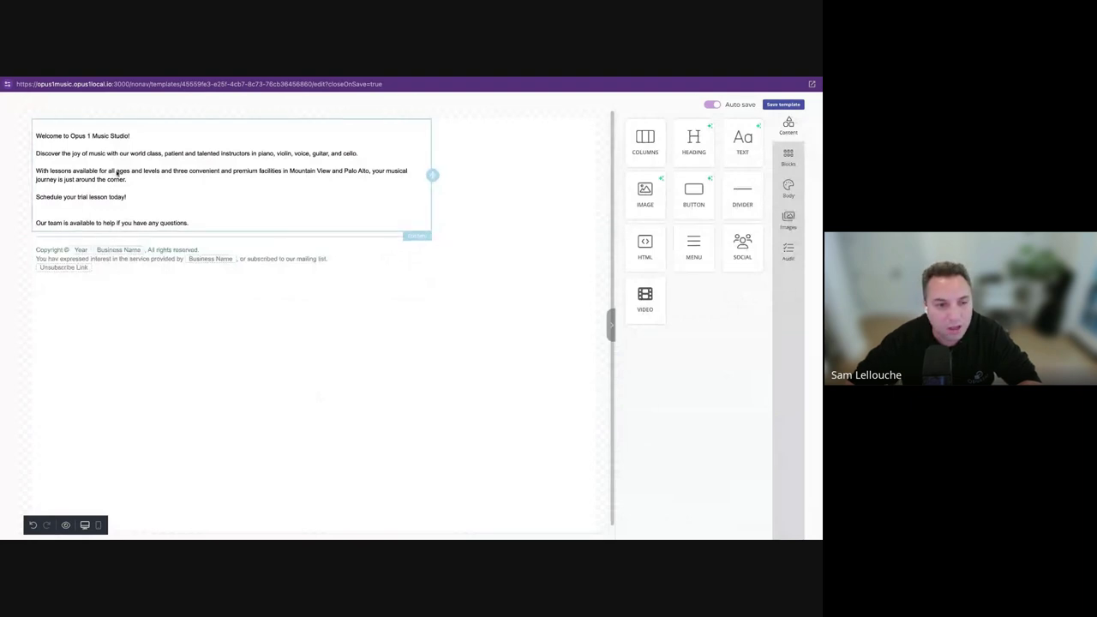
click(119, 152)
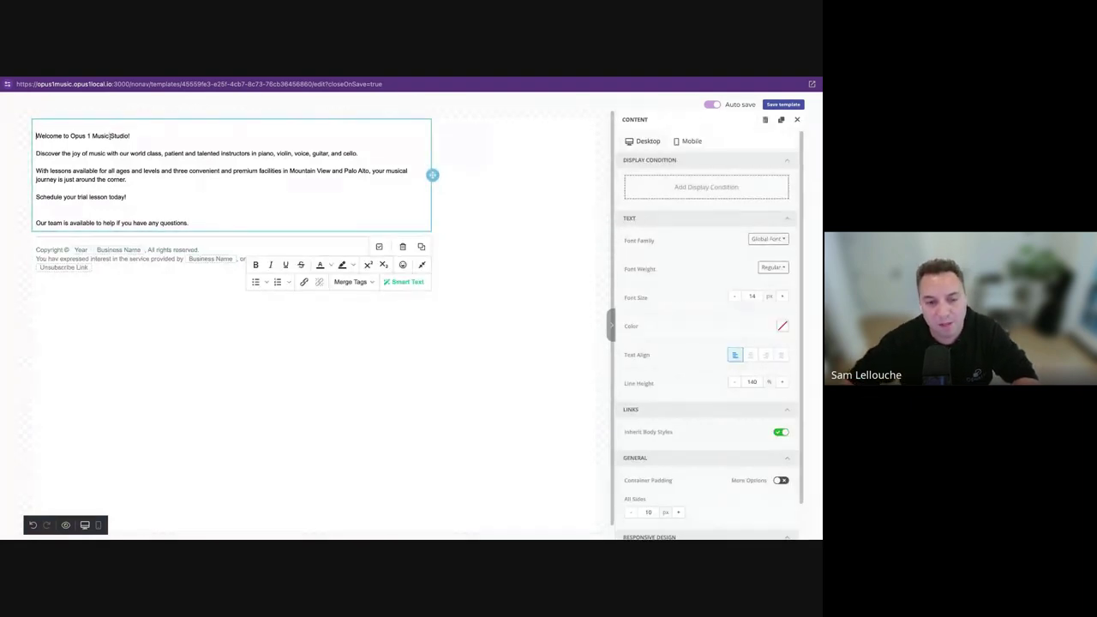
click(148, 307)
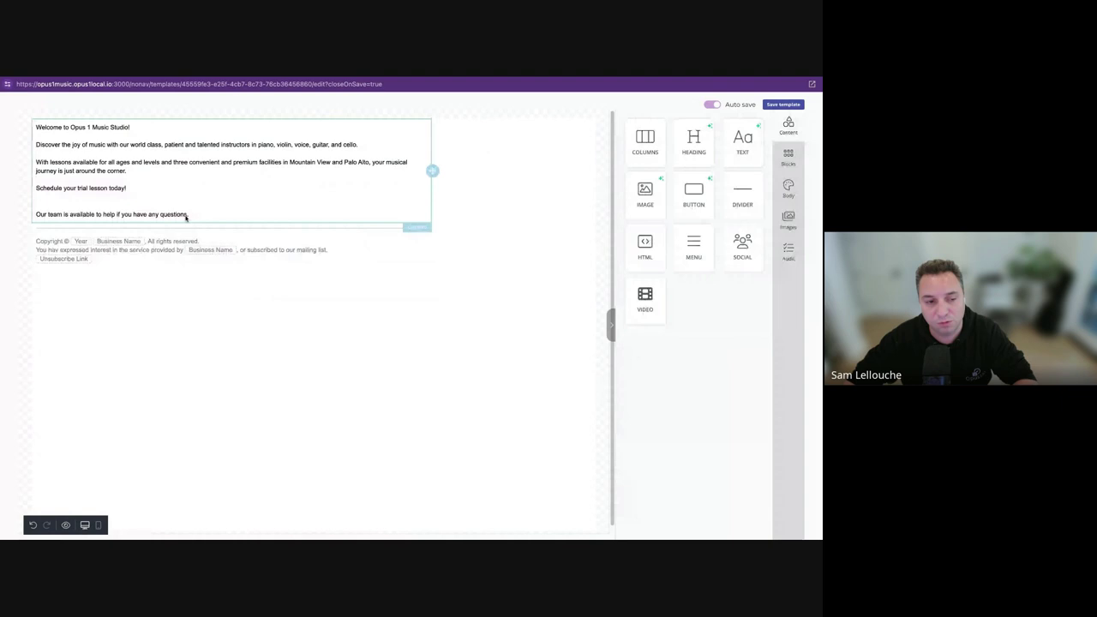
click(162, 133)
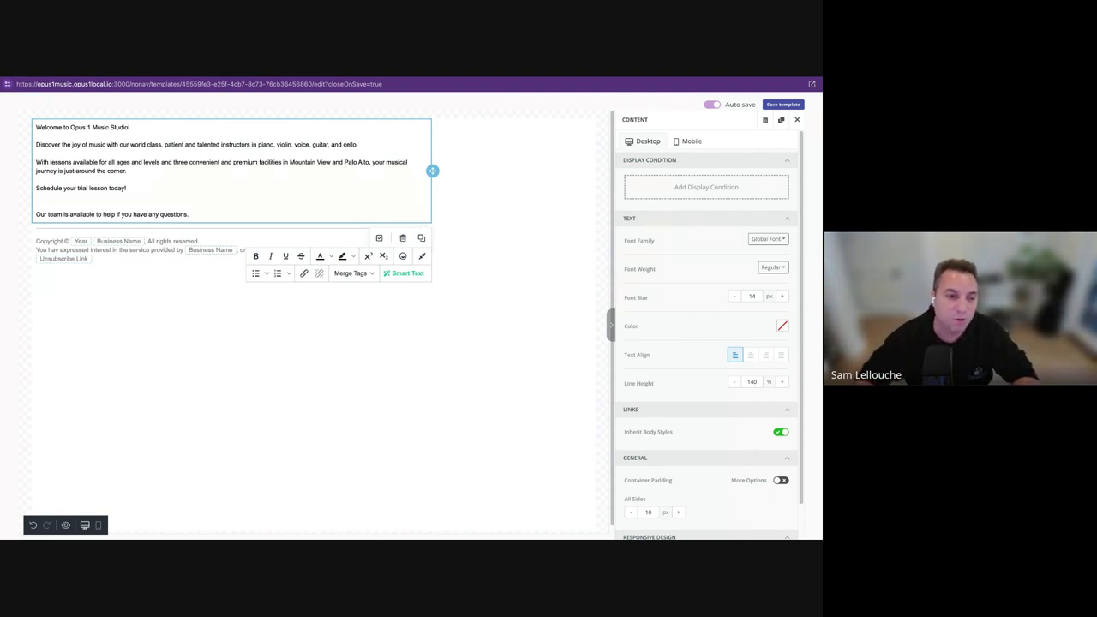
key(shift+End)
key(BackSpace)
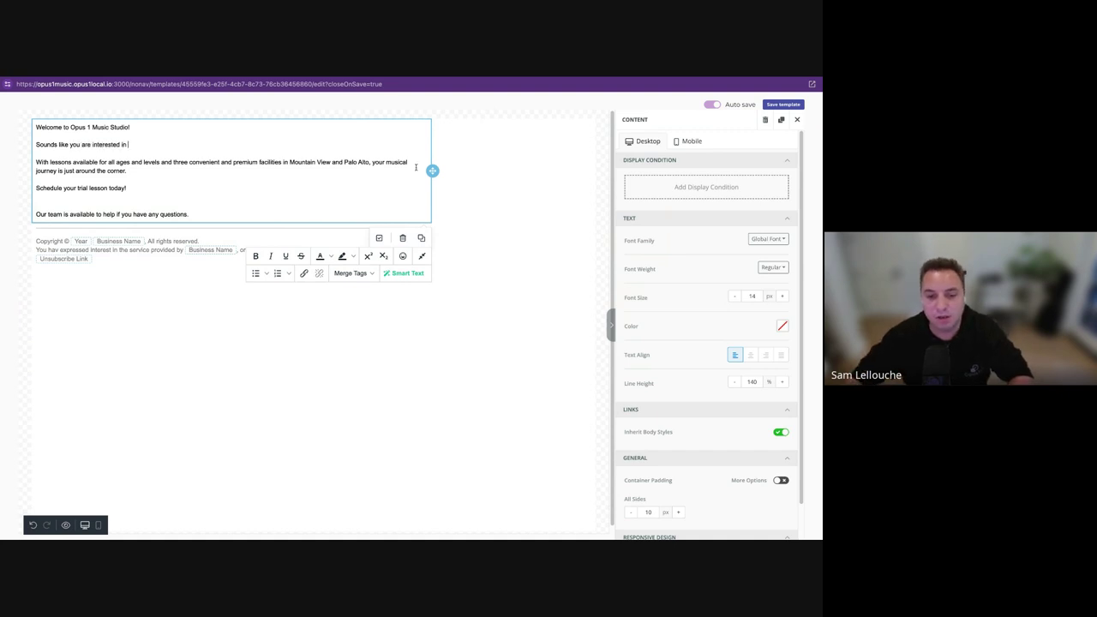
Insert the Instrument Client Tag merge tag followed by 'lessons!'.
click(361, 272)
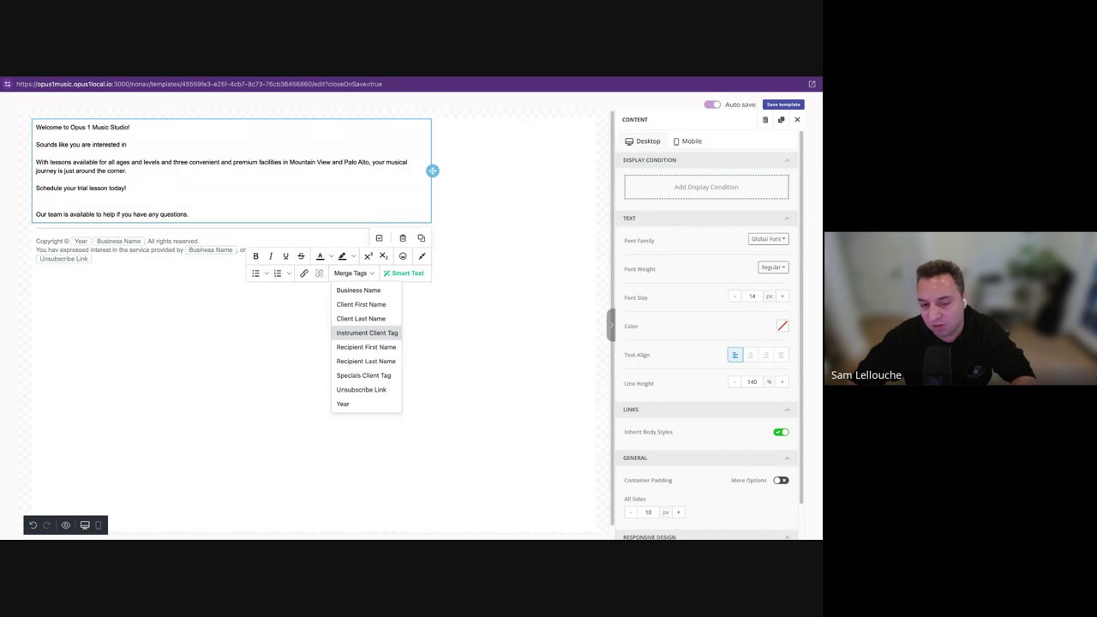
click(367, 332)
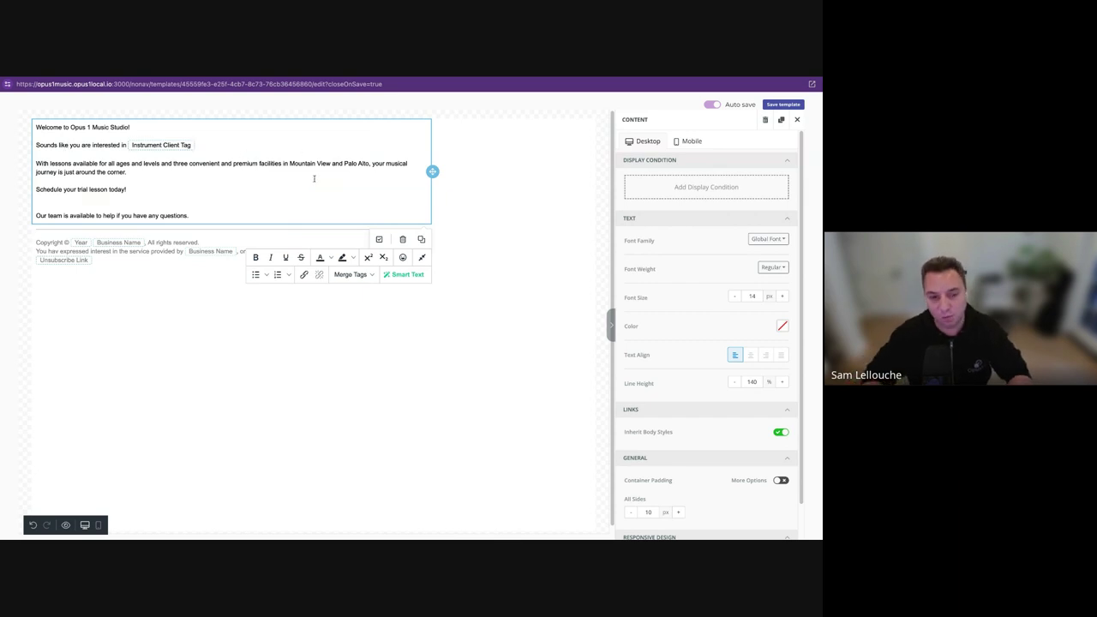
text(les)
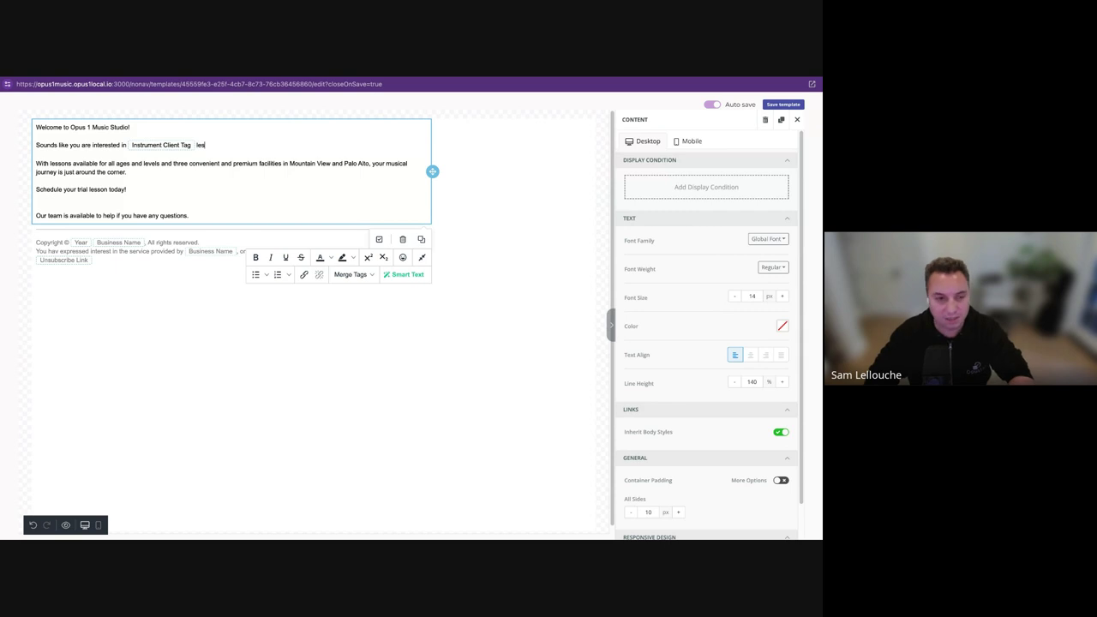
text(sons!)
key(alt+shift+Left)
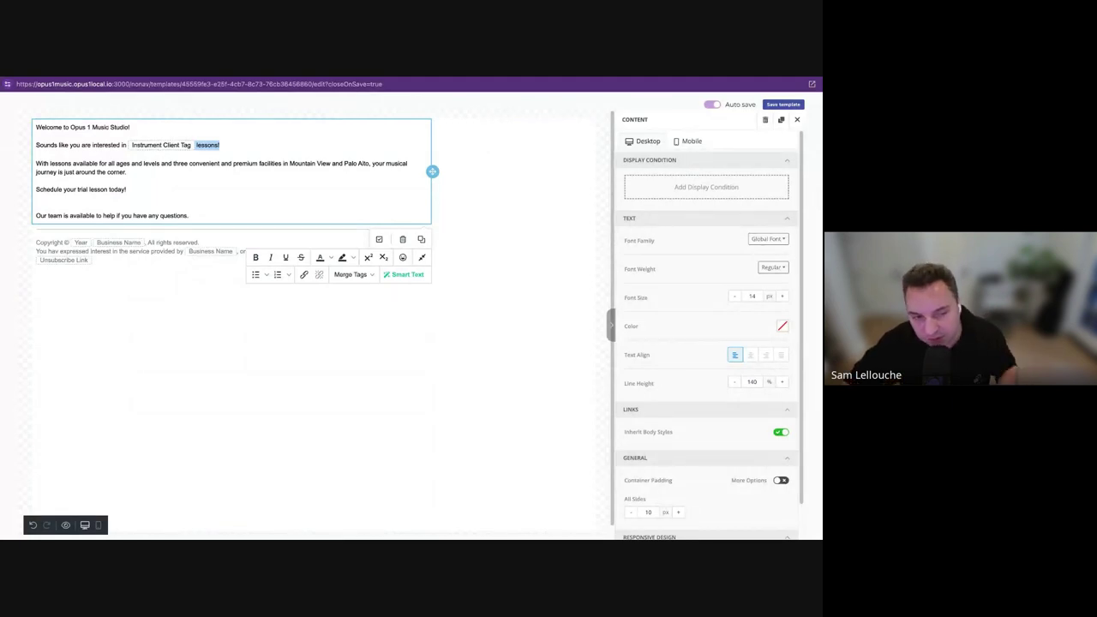
click(279, 144)
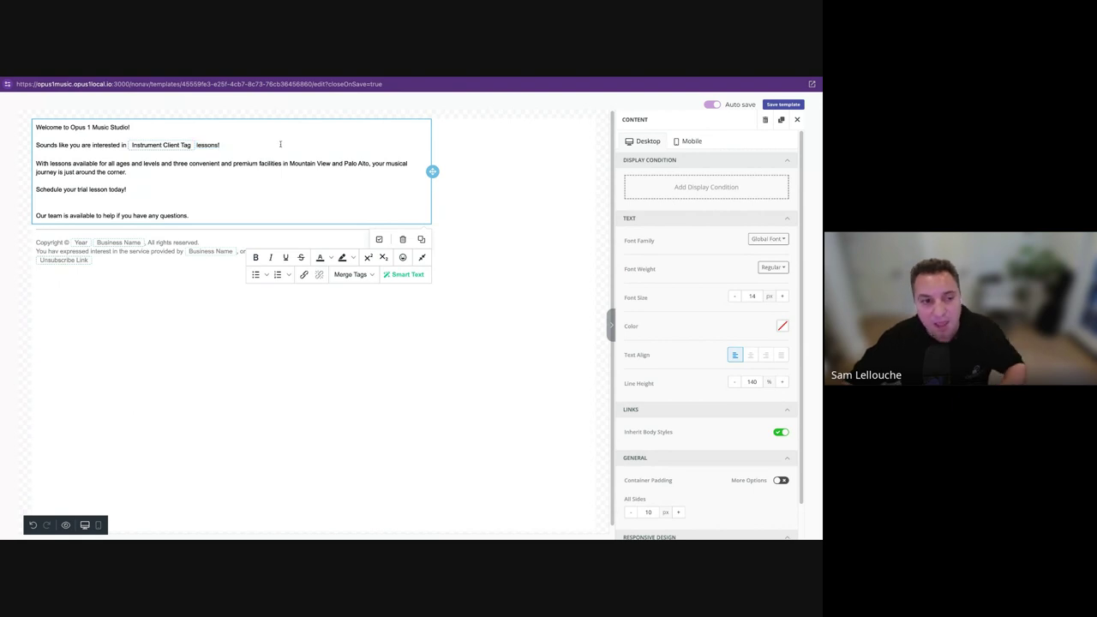
Delete the leftover paragraphs and interested-in line, keeping only the welcome line.
triple_click(111, 144)
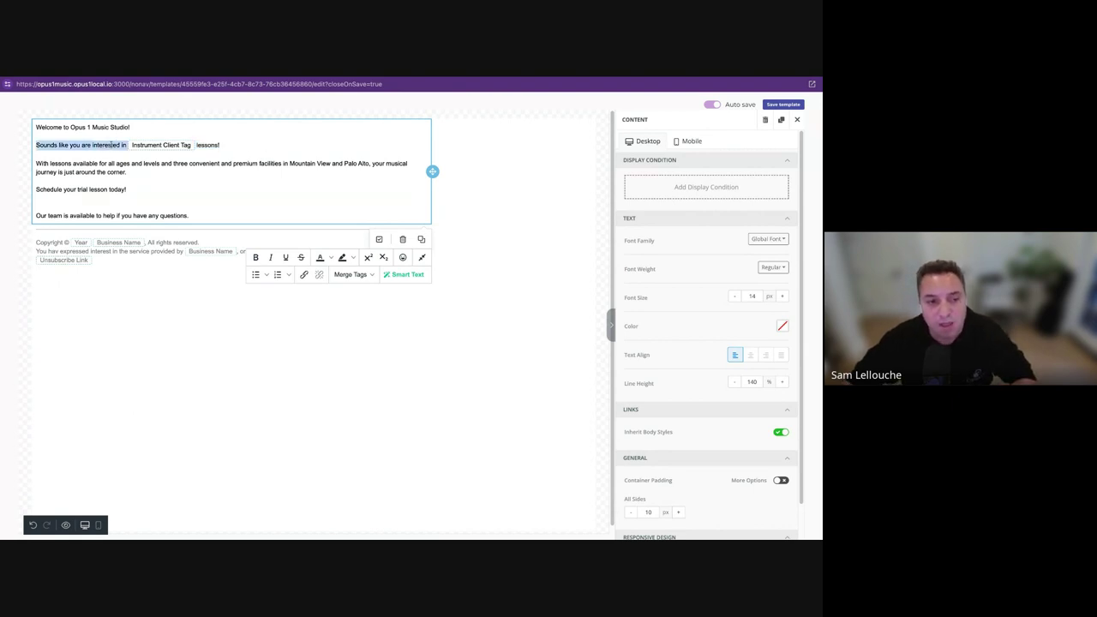
triple_click(239, 143)
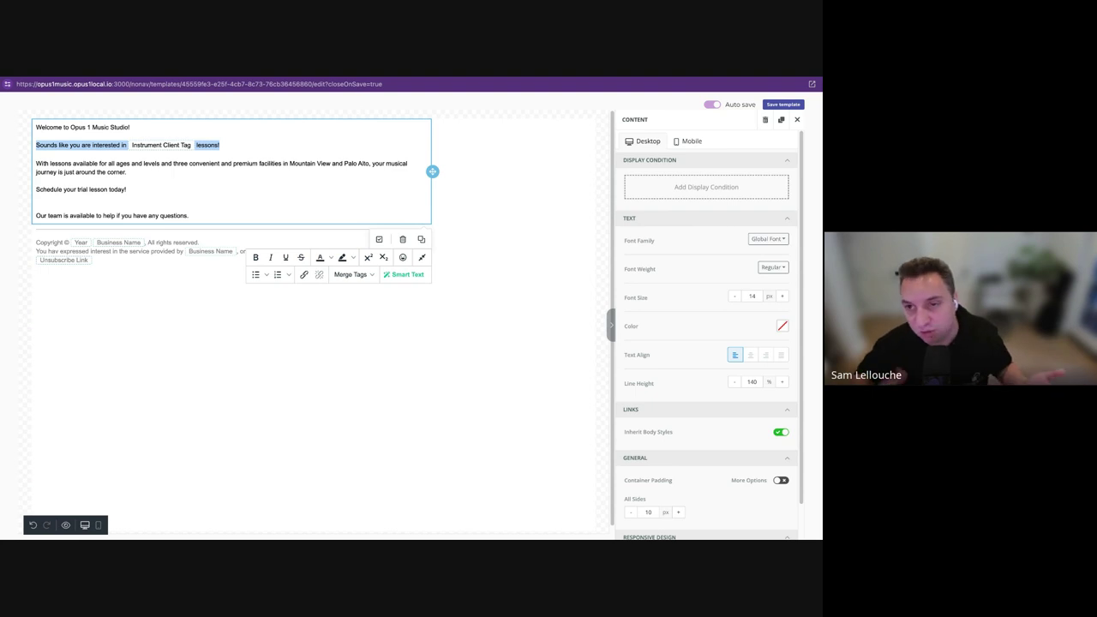
click(225, 186)
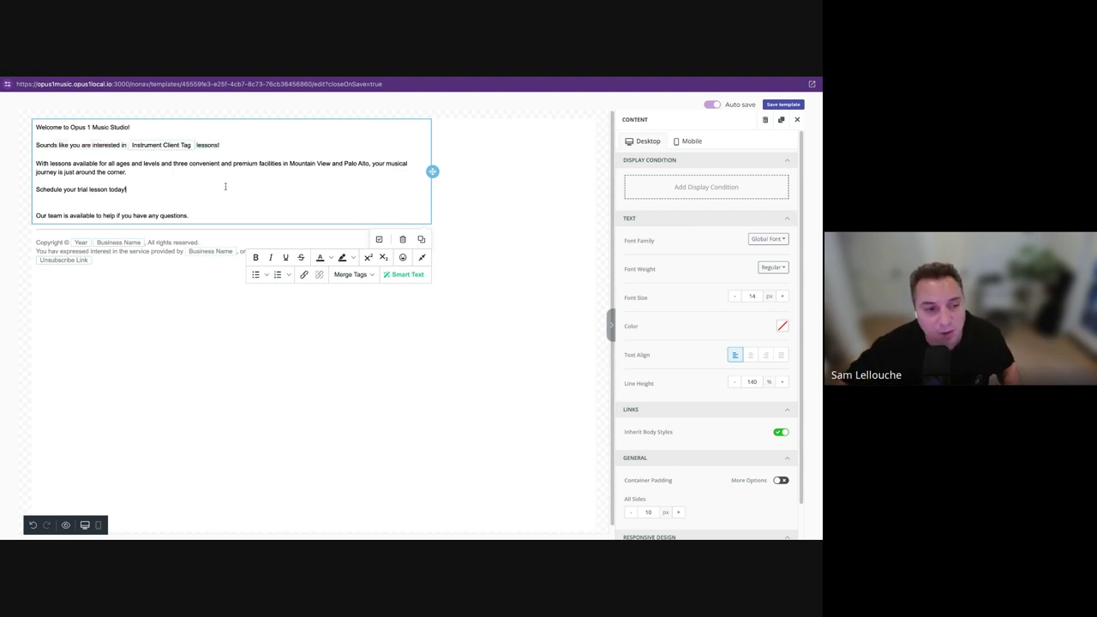
drag(131, 153, 223, 213)
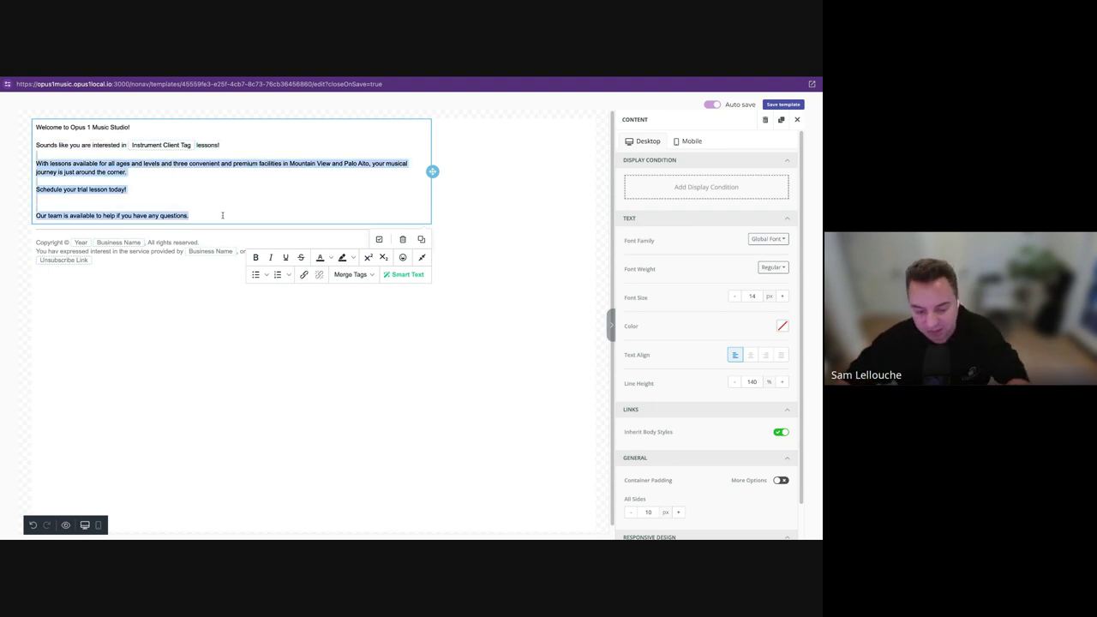
key(BackSpace)
key(BackSpace)
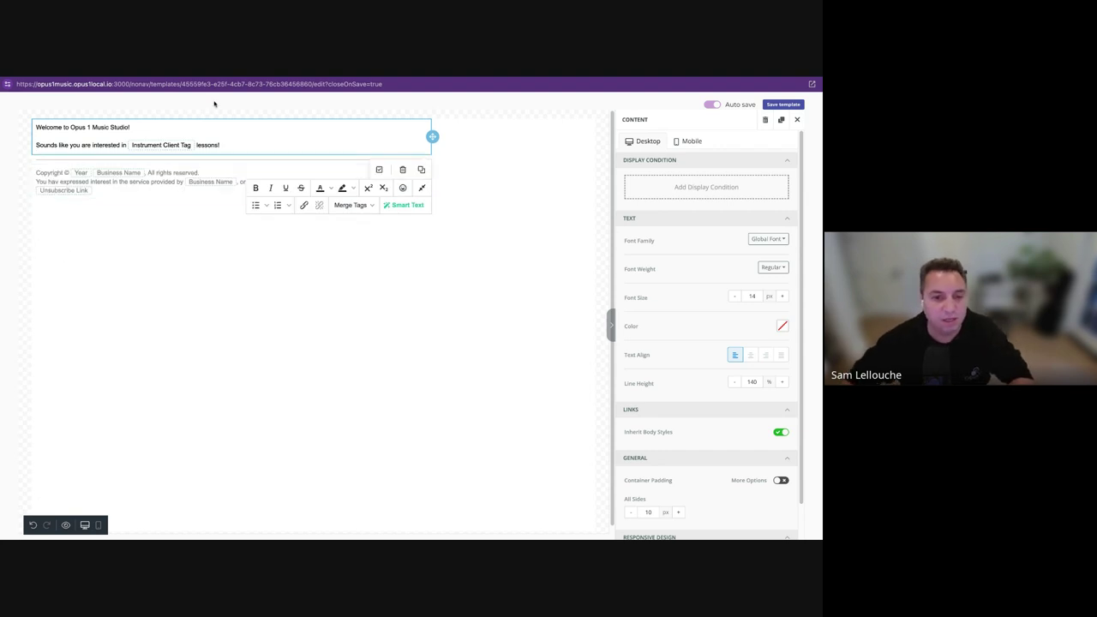
click(90, 135)
key(BackSpace)
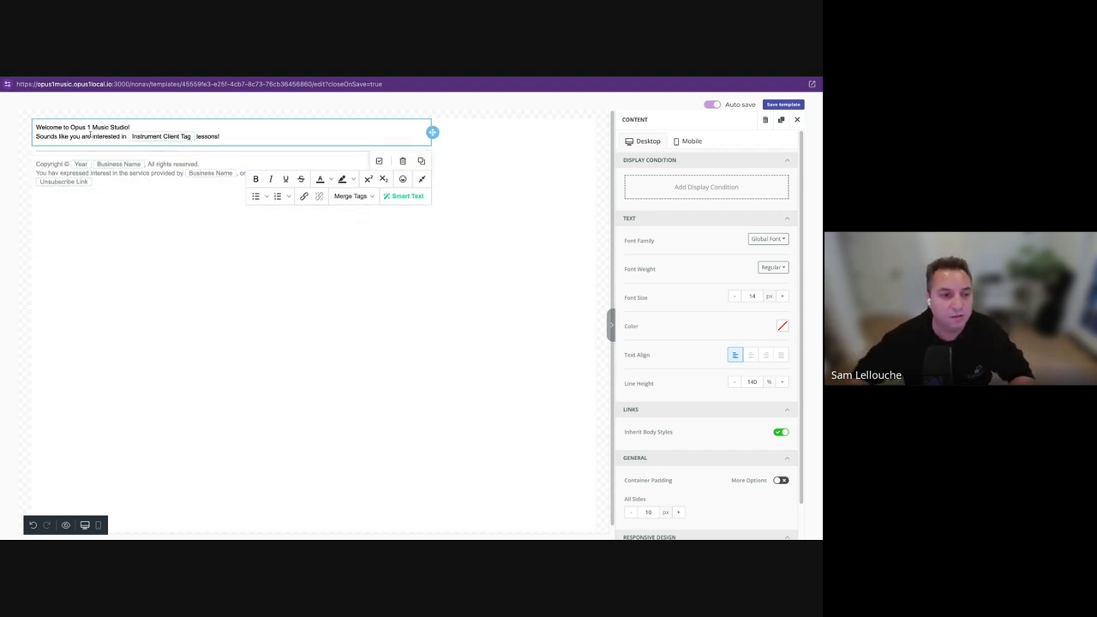
triple_click(90, 135)
key(ctrl+c)
key(BackSpace)
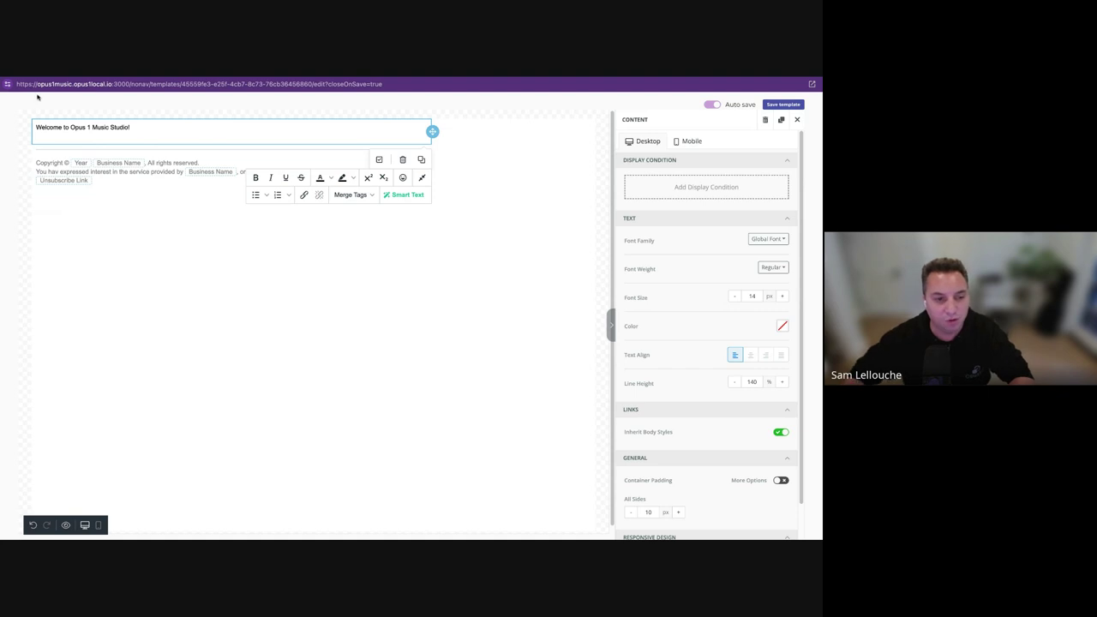
key(BackSpace)
click(92, 242)
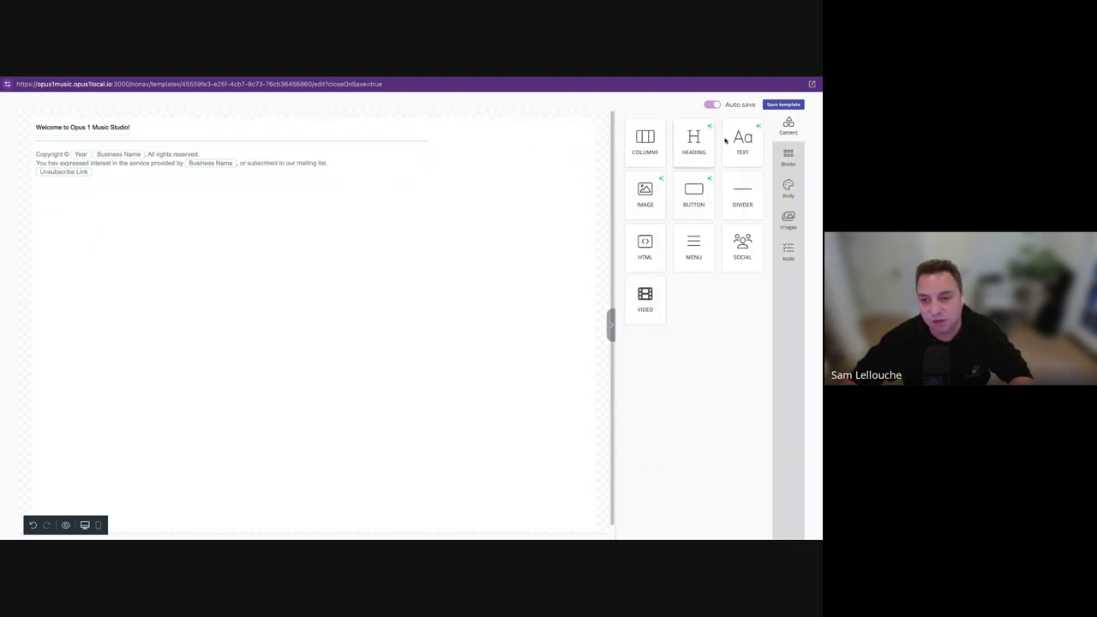
Add a text block under the welcome line, paste the interested-in lessons line, and duplicate it.
drag(754, 142, 147, 142)
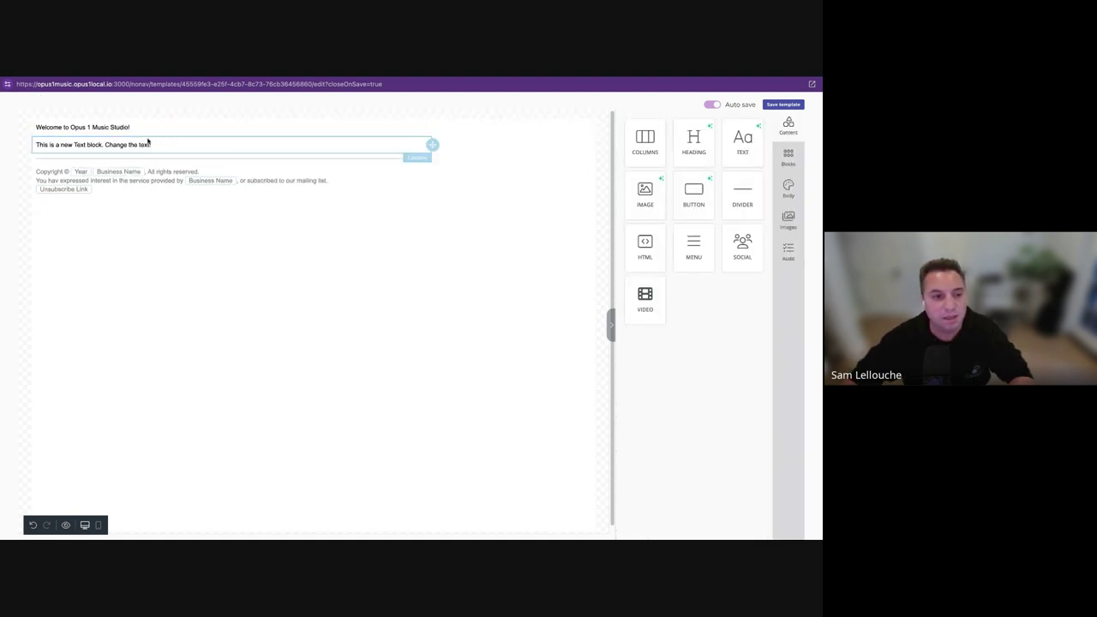
triple_click(122, 147)
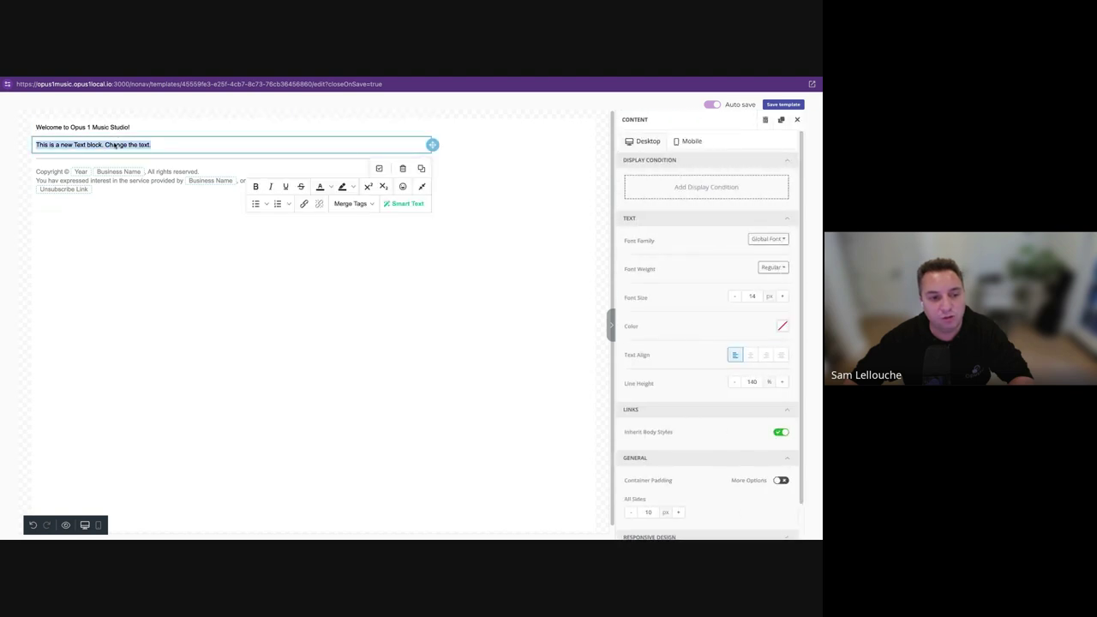
key(ctrl+v)
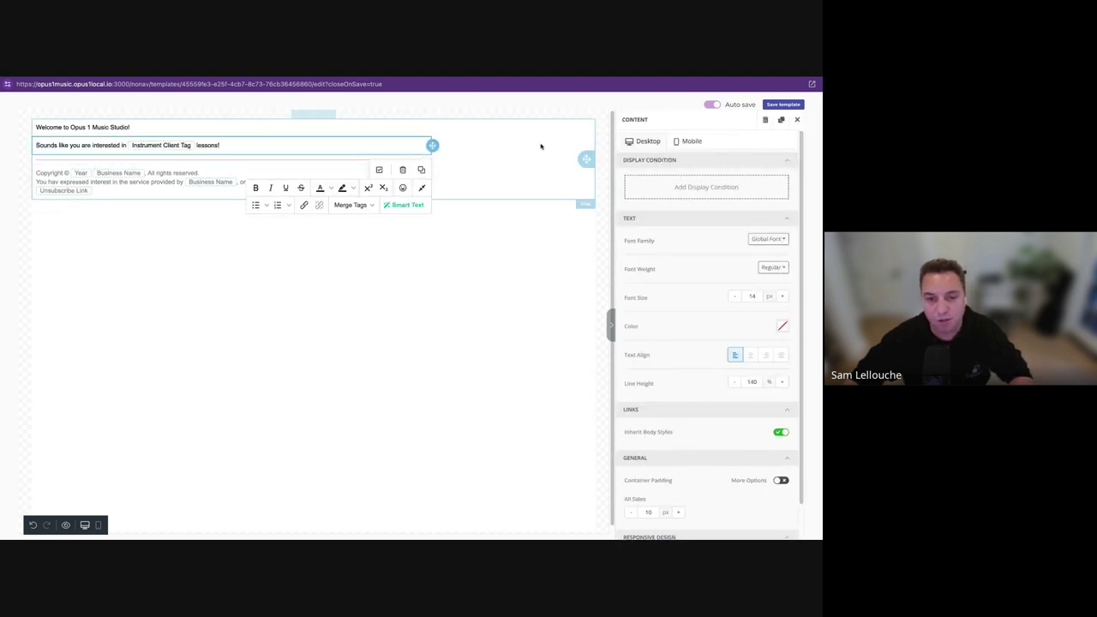
click(344, 156)
click(360, 155)
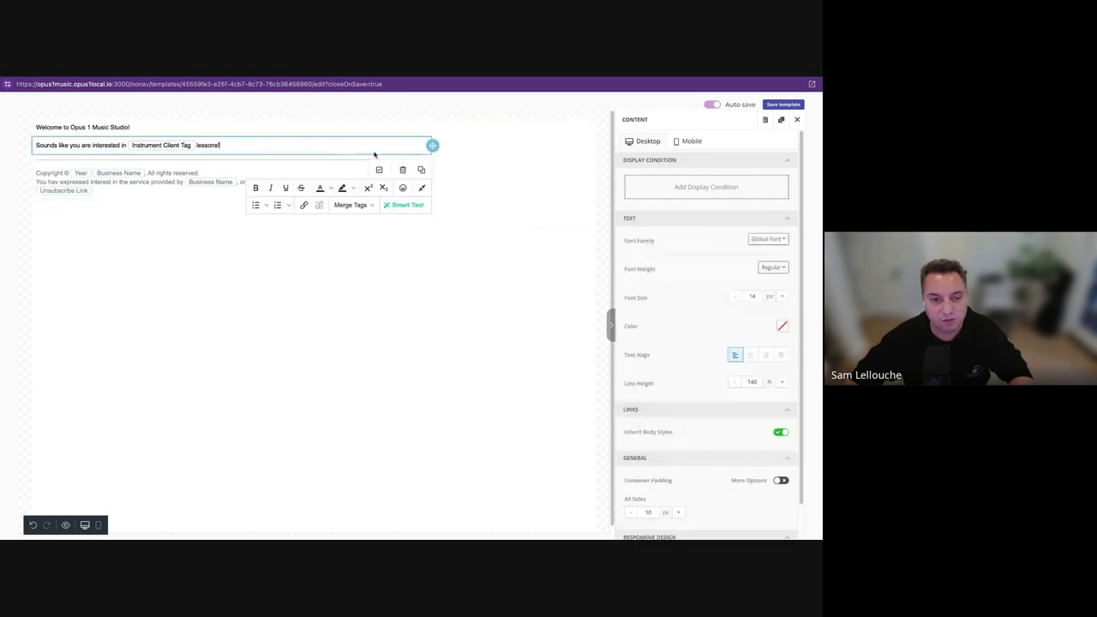
click(421, 169)
Replace the duplicate's text with 'Have you decided on a instrument you would like to learn?'.
click(225, 163)
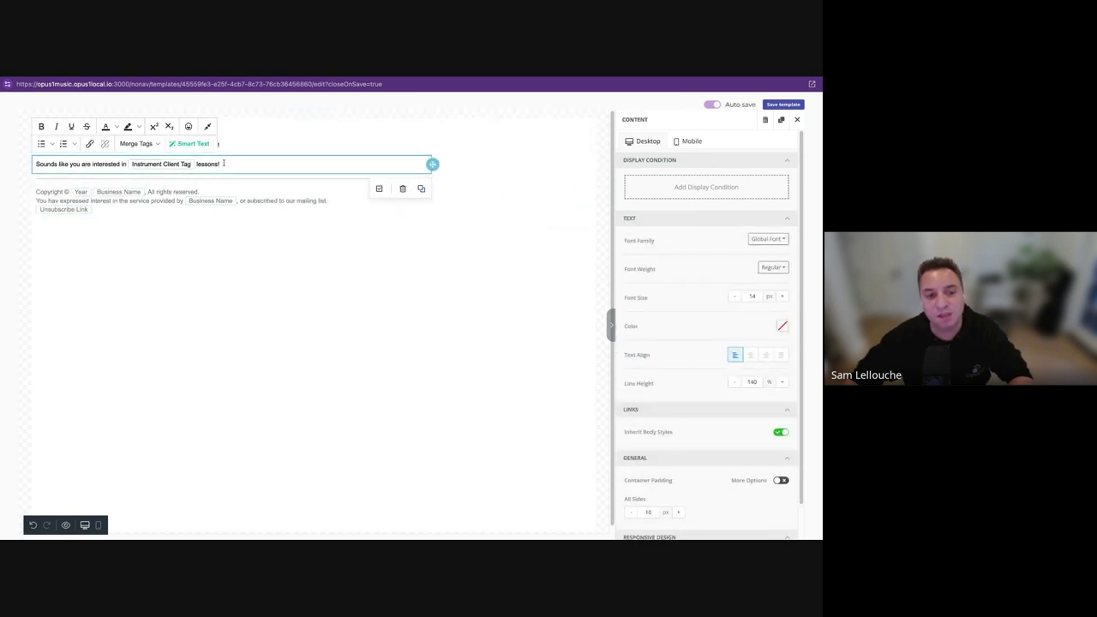
double_click(224, 163)
key(ctrl+a)
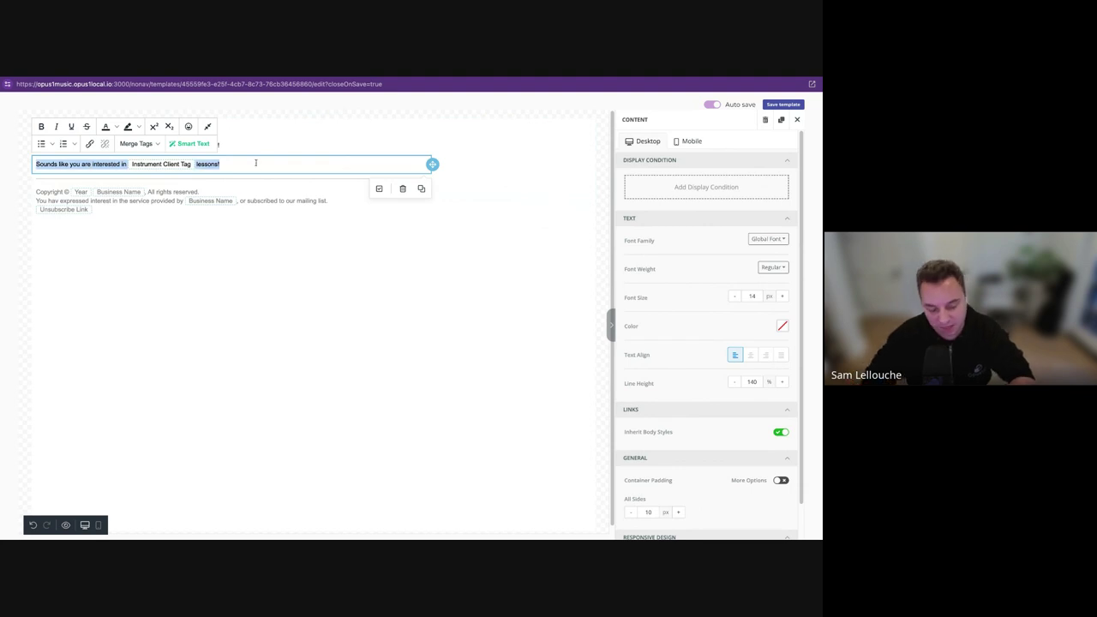
text(Have you dec)
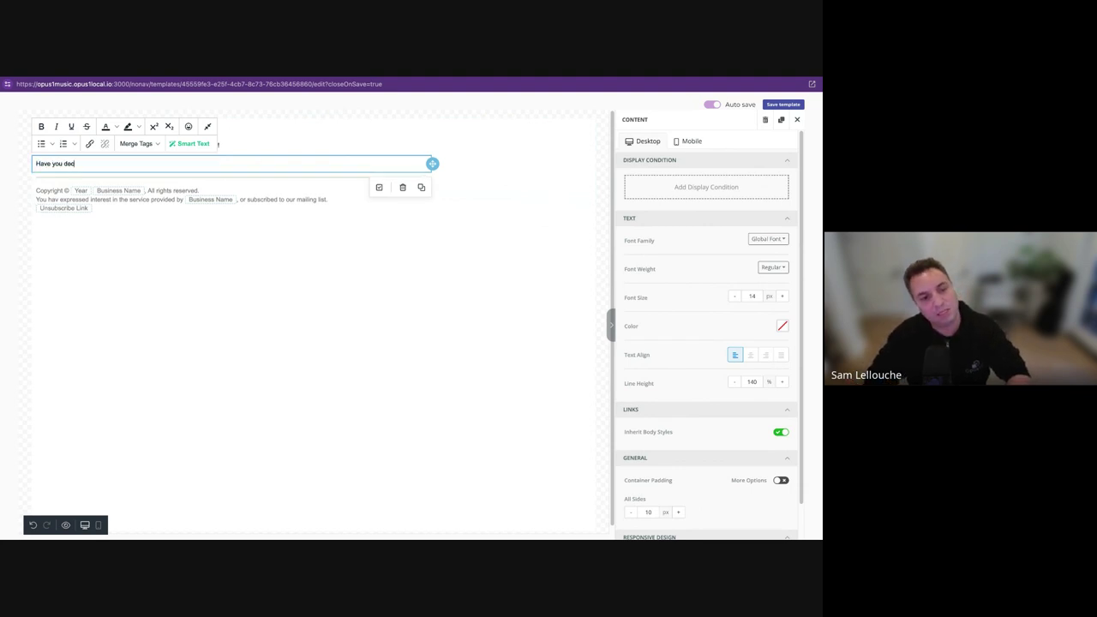
text(ided on a ins)
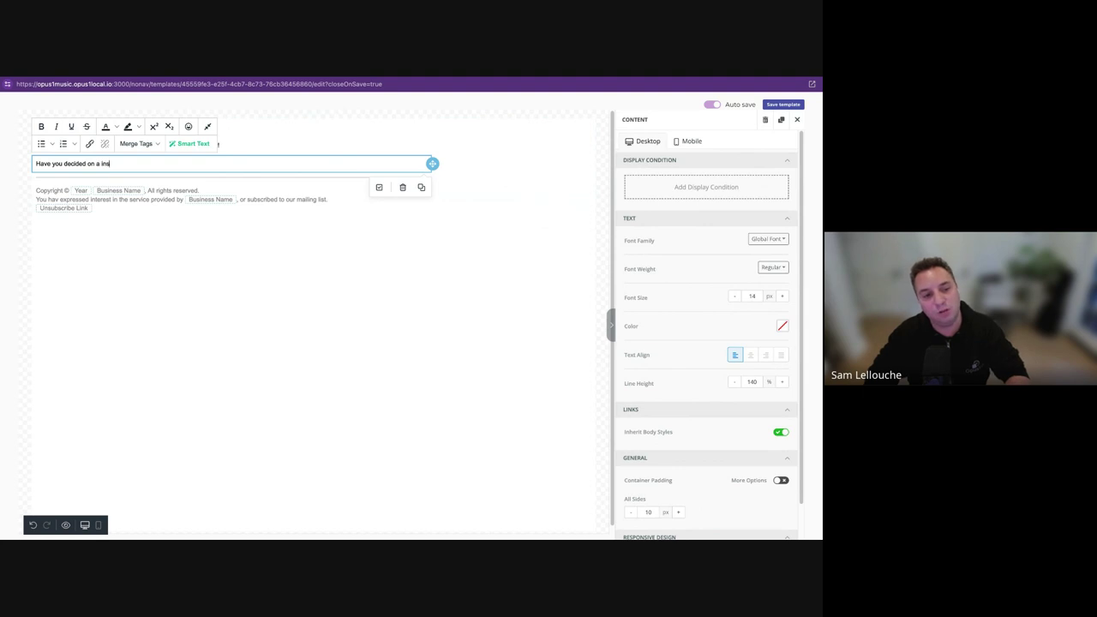
text(truyment)
key(BackSpace)
key(BackSpace)
key(BackSpace)
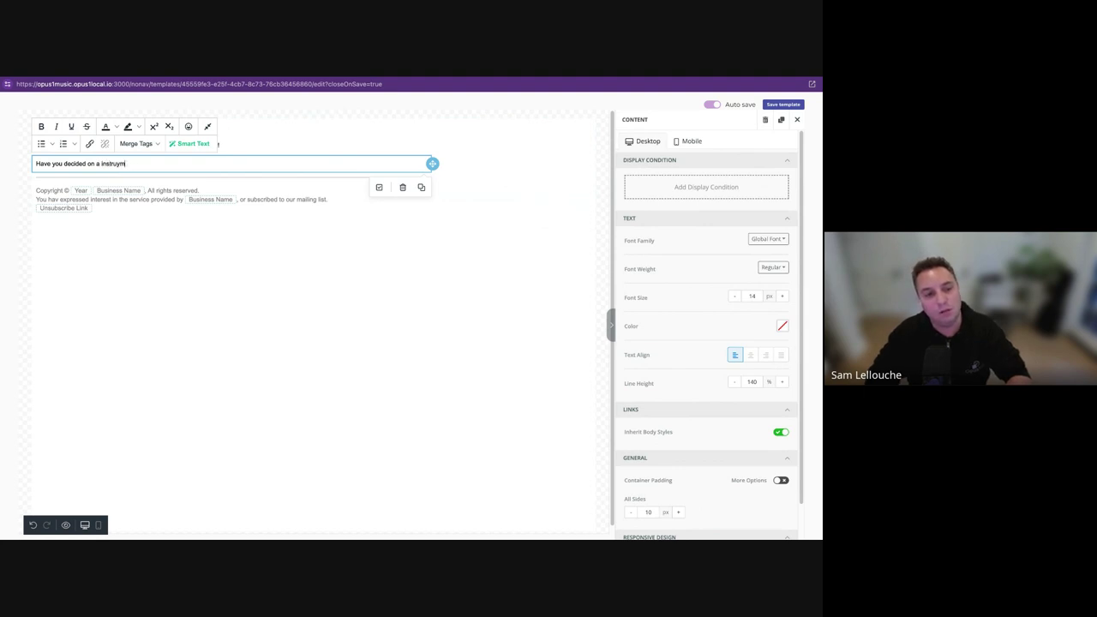
key(BackSpace)
key(BackSpace)
text(ment you w)
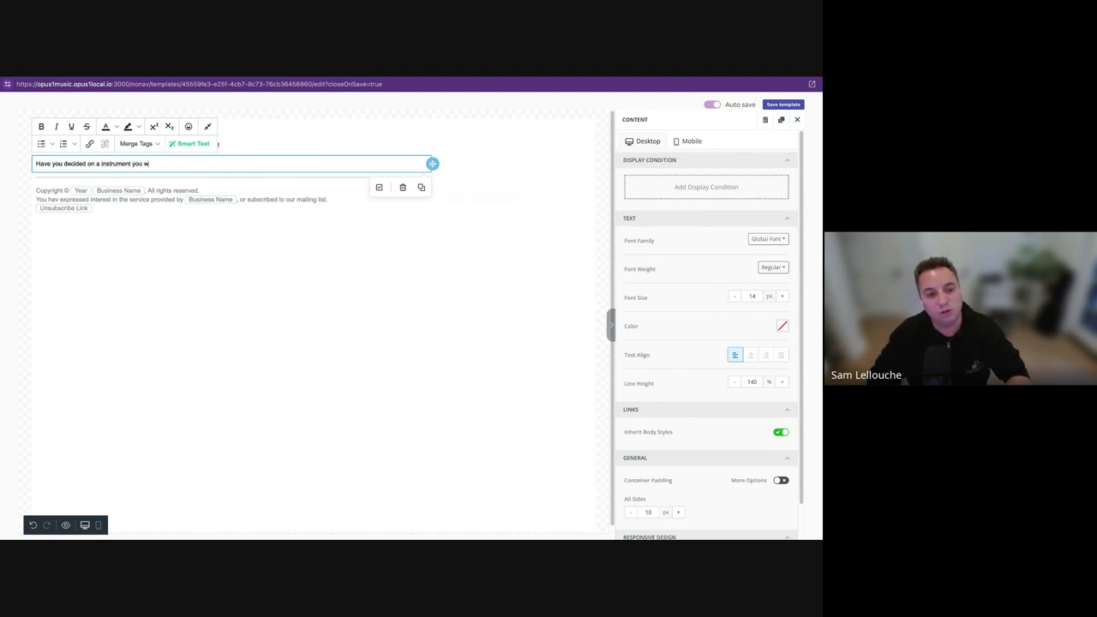
text(ould like to learn?)
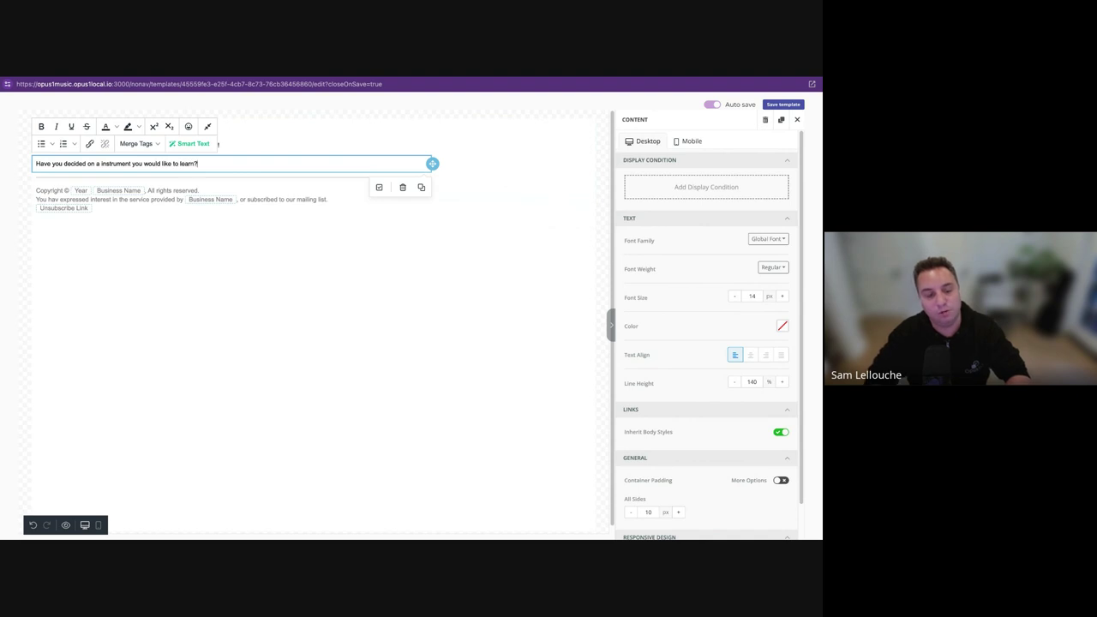
click(25, 125)
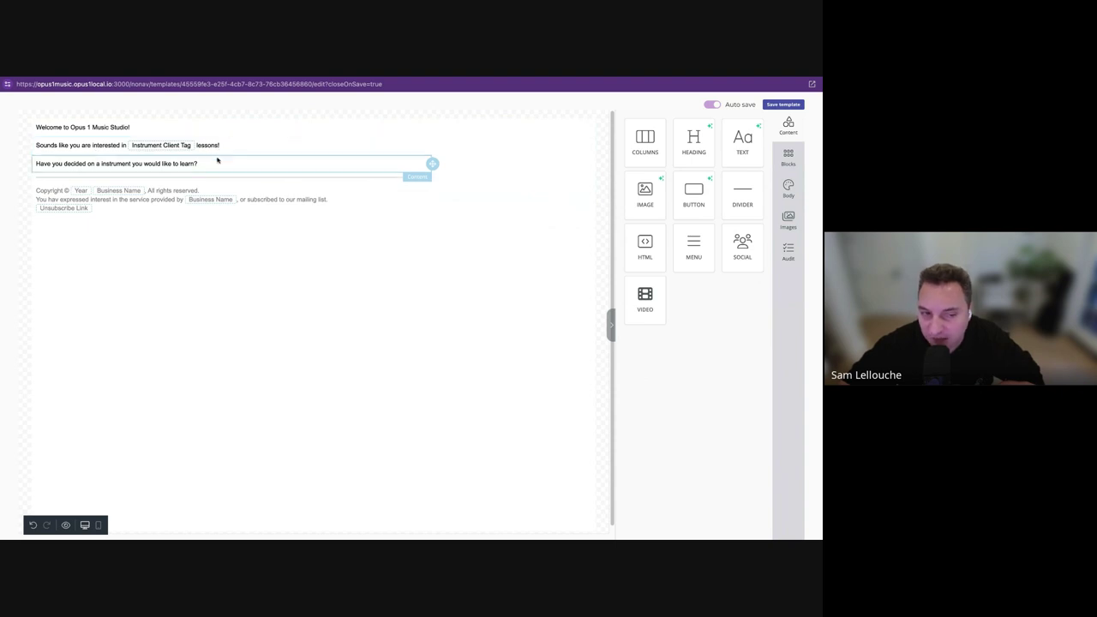
Give the interest line the display condition Client tagged with Instrument - has any tag.
click(286, 147)
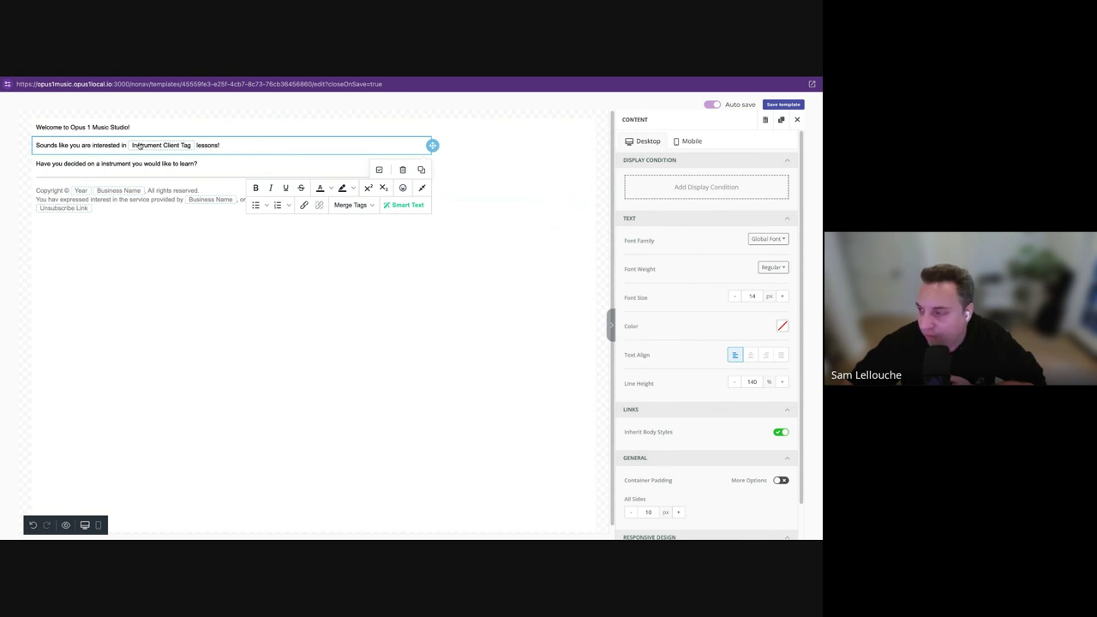
click(380, 169)
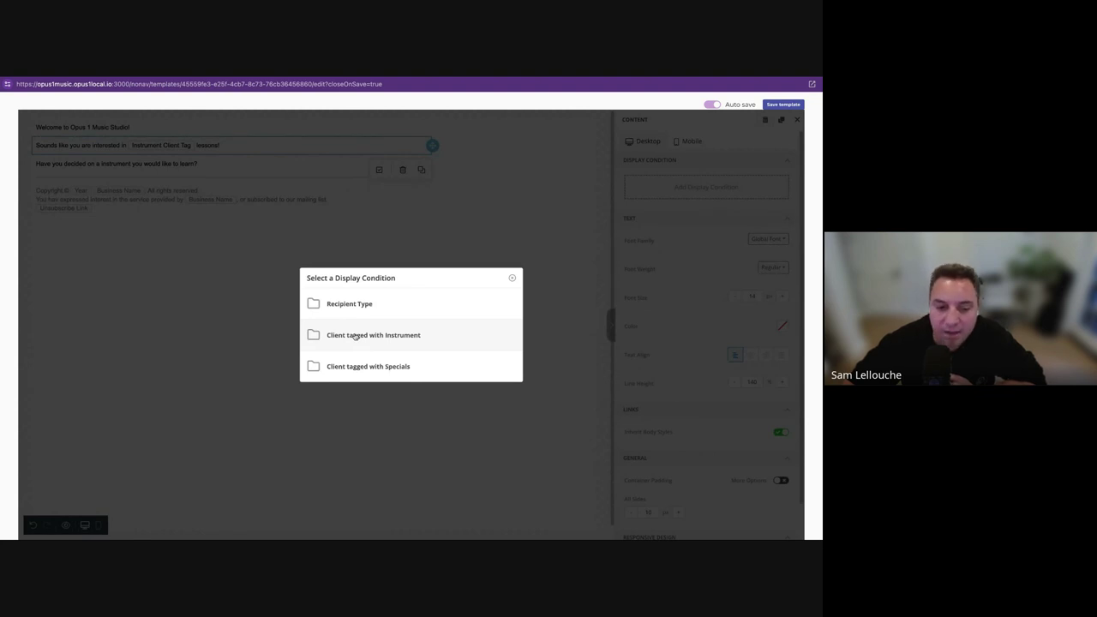
click(355, 336)
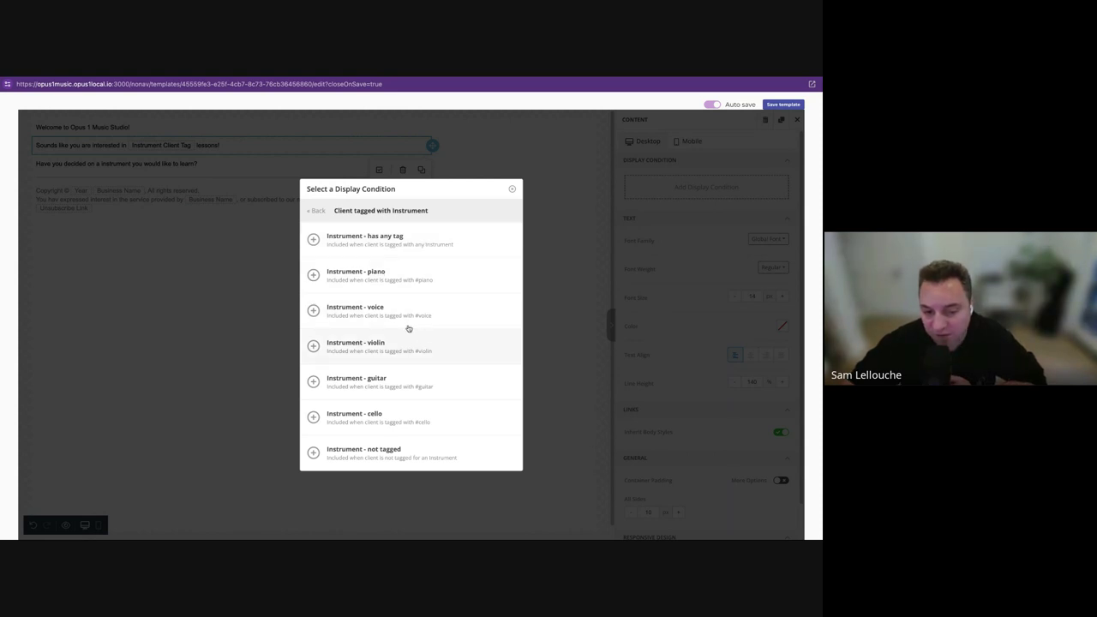
click(406, 239)
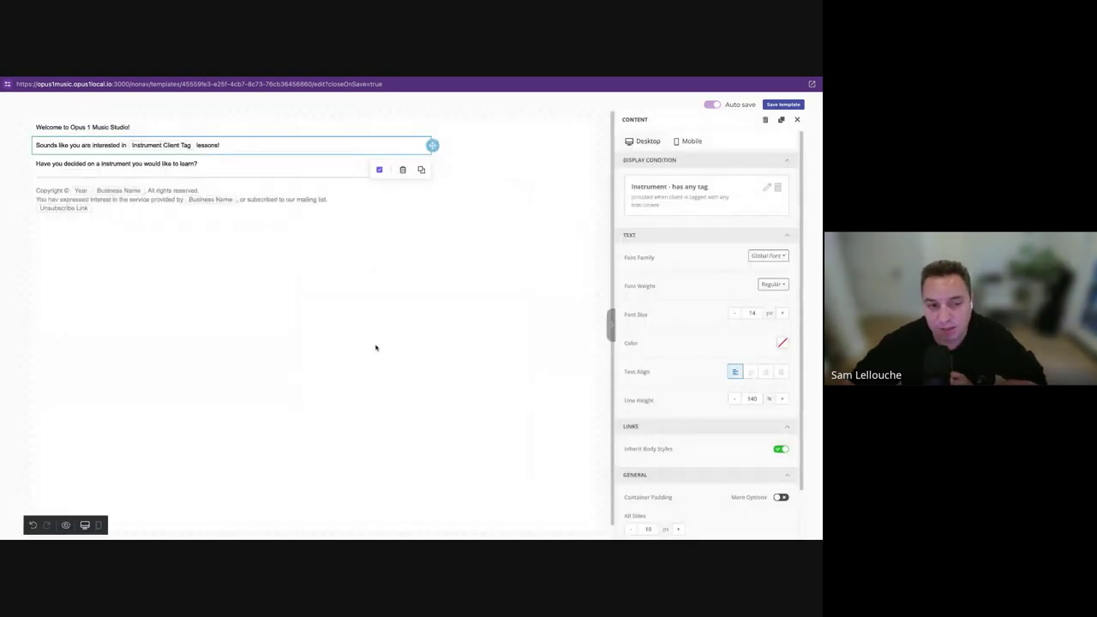
Give the question line the display condition Instrument - not tagged.
click(302, 164)
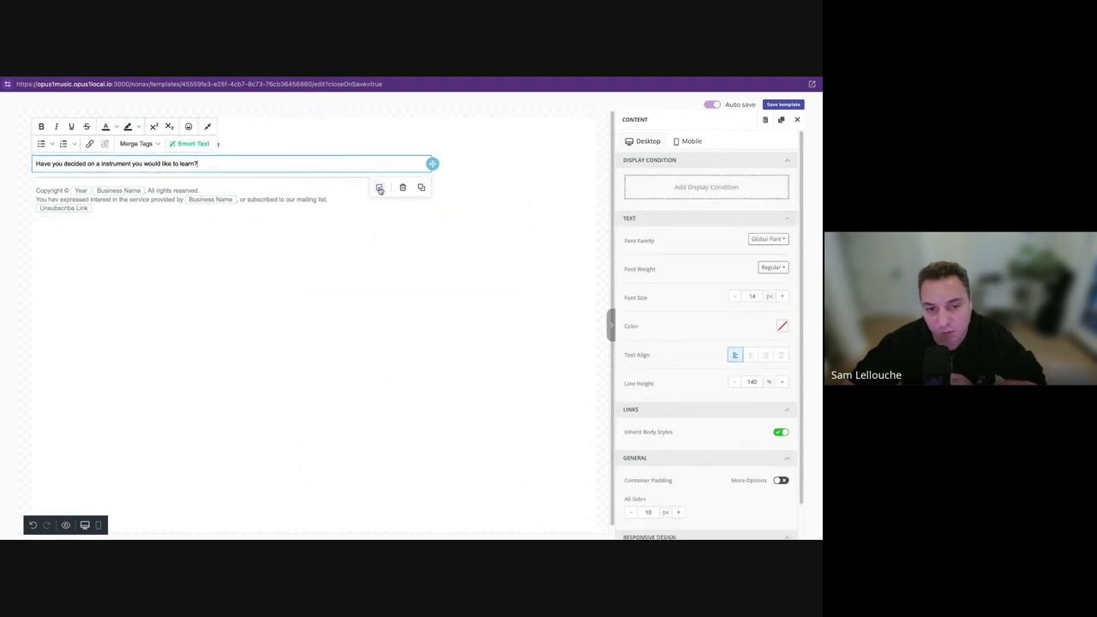
click(379, 186)
click(373, 345)
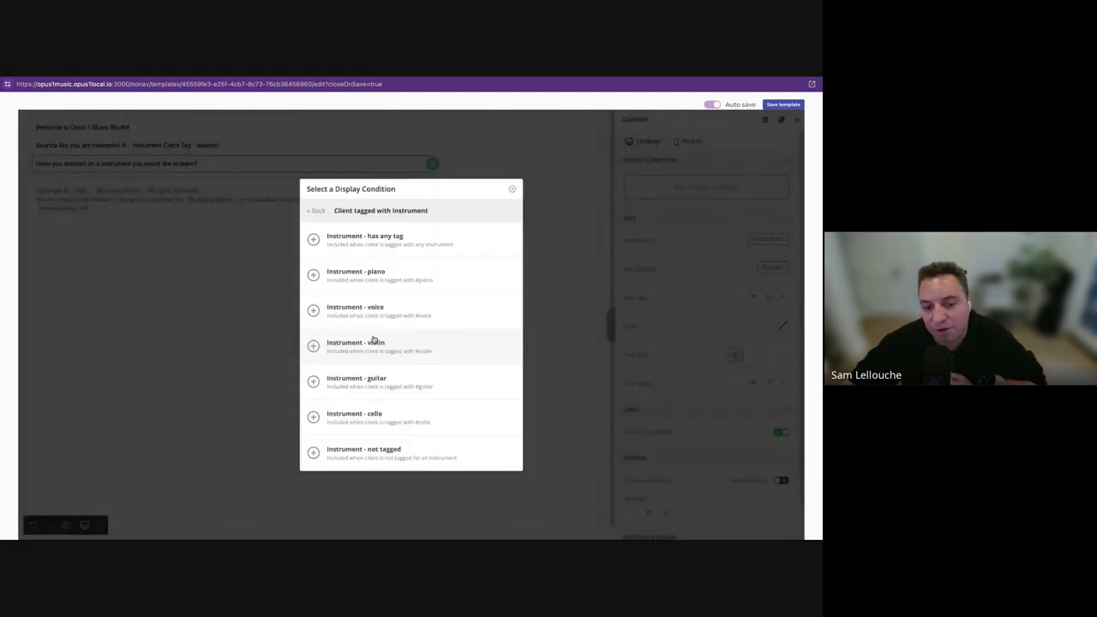
click(384, 448)
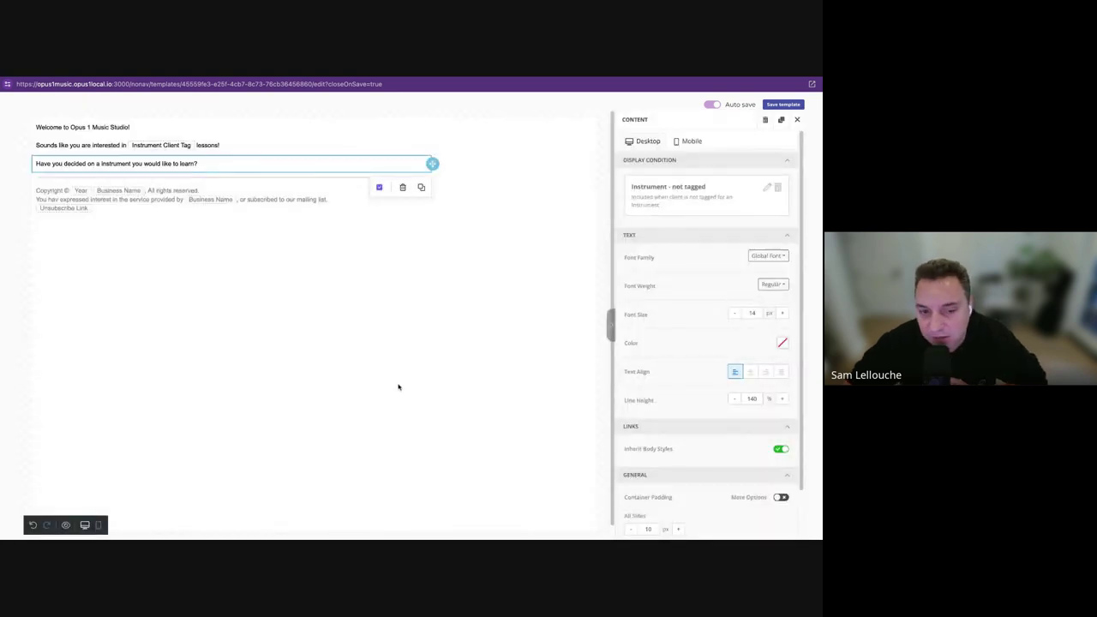
click(326, 317)
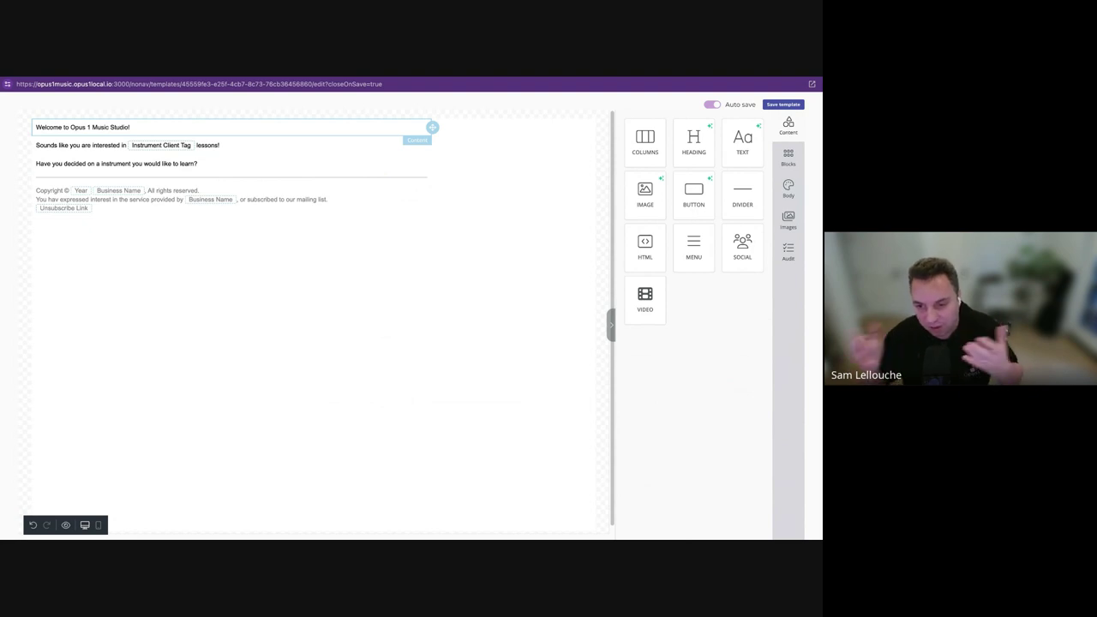
click(120, 146)
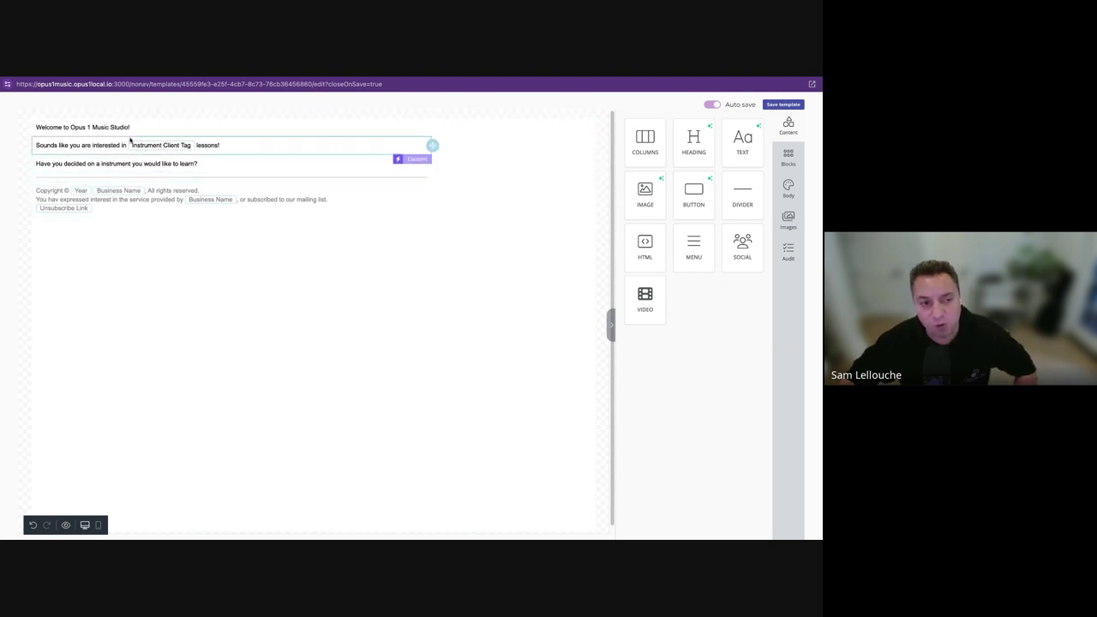
Clear the wording of the interest line ending in 'lessons!'.
click(335, 140)
double_click(334, 140)
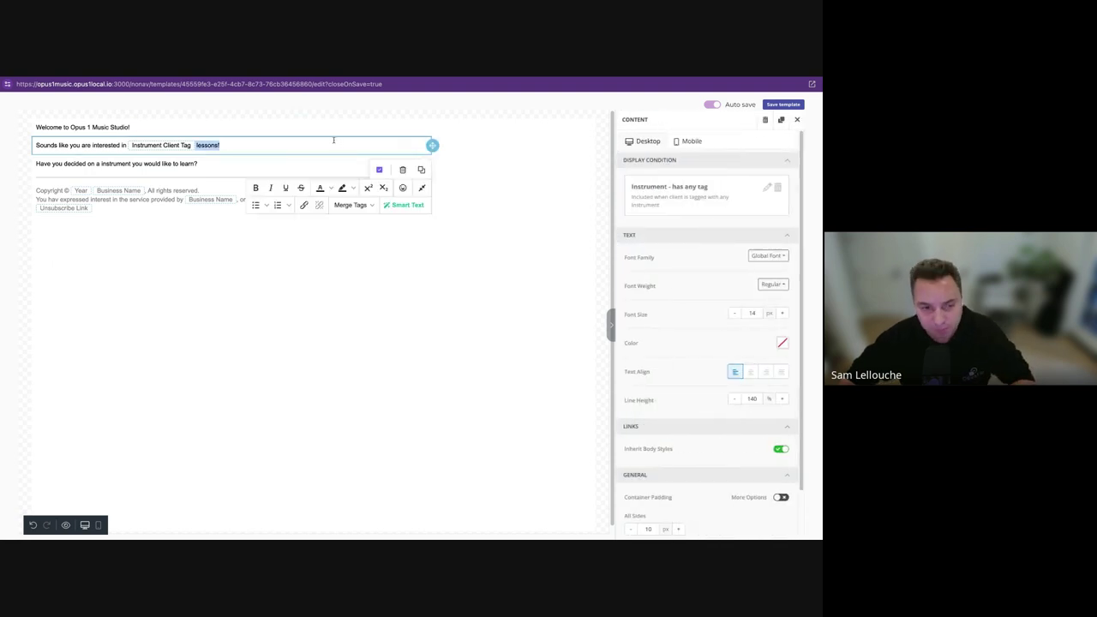
key(BackSpace)
key(BackSpace)
key(BackSpace)
key(BackSpace)
key(BackSpace)
key(BackSpace)
key(BackSpace)
key(BackSpace)
key(BackSpace)
key(BackSpace)
key(BackSpace)
key(BackSpace)
key(BackSpace)
key(BackSpace)
key(BackSpace)
key(BackSpace)
key(BackSpace)
key(BackSpace)
key(BackSpace)
key(BackSpace)
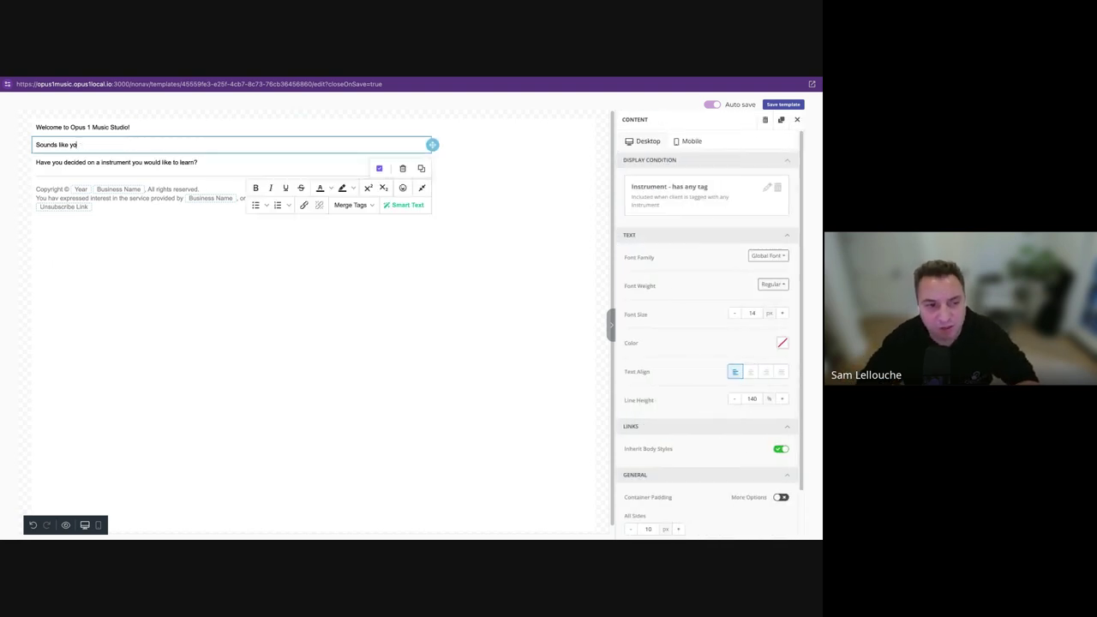
key(BackSpace)
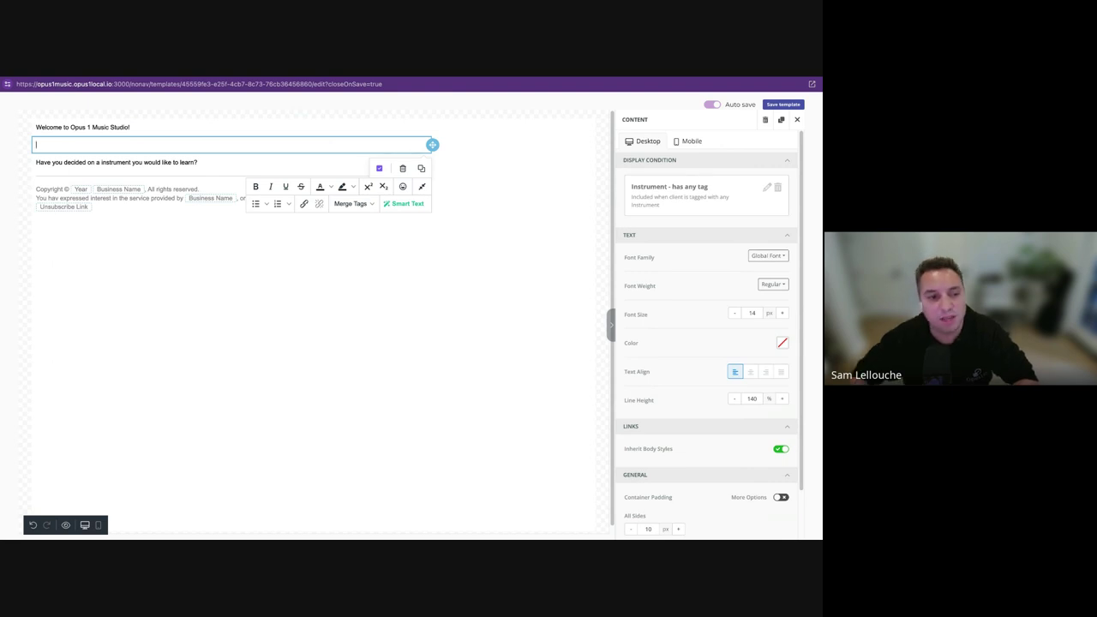
Retitle the heading to 'Recital announcement!'.
triple_click(211, 130)
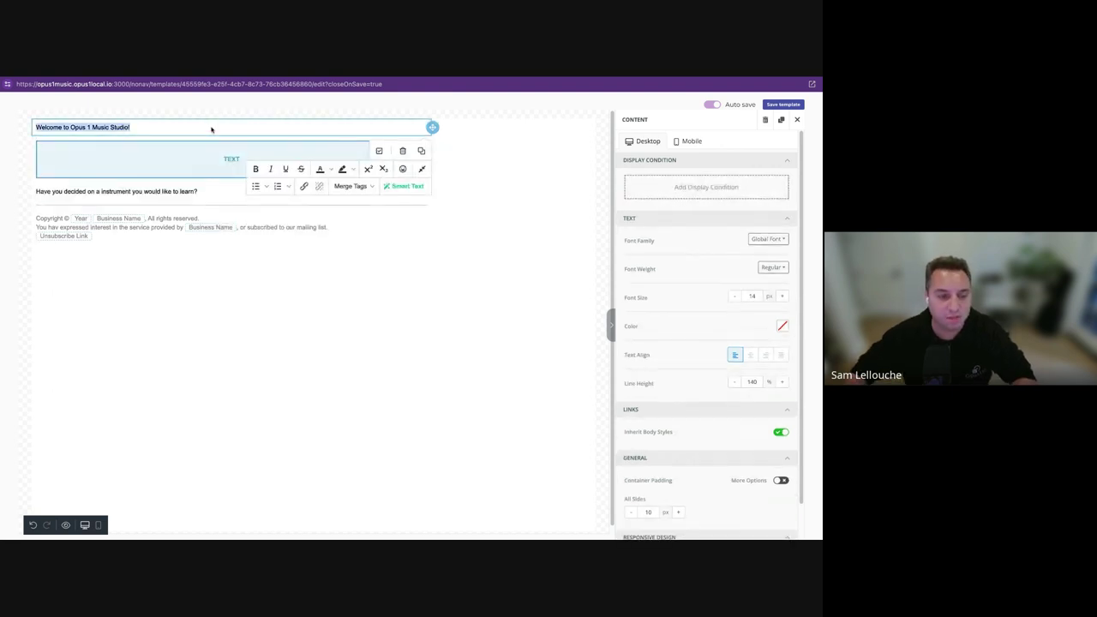
text(Recitla annou)
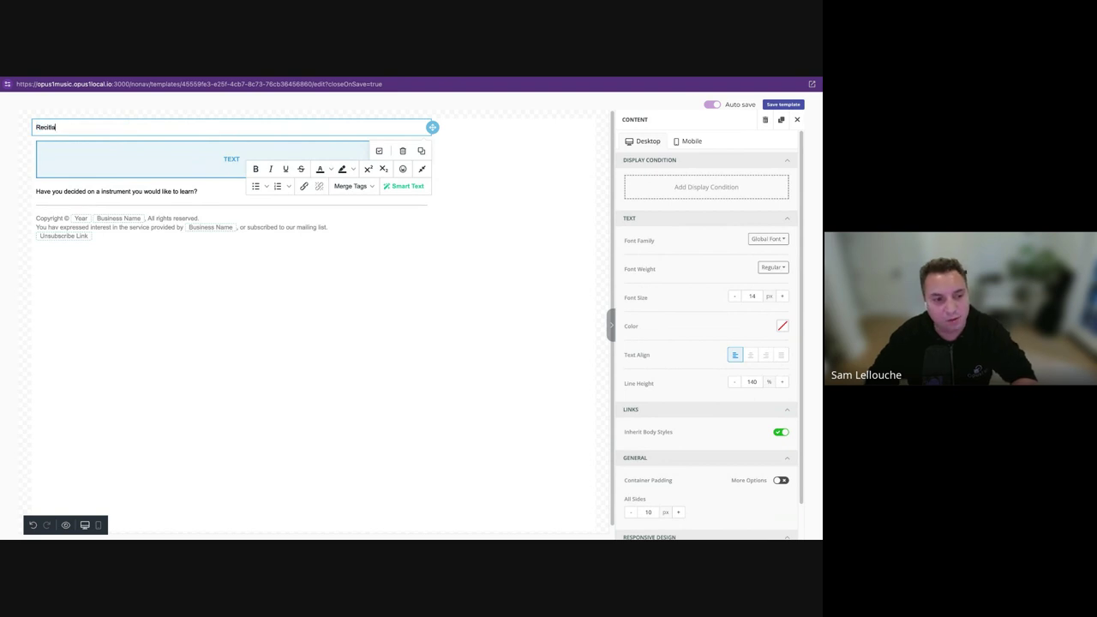
key(BackSpace)
key(BackSpace)
key(BackSpace)
key(BackSpace)
key(BackSpace)
key(BackSpace)
key(BackSpace)
key(BackSpace)
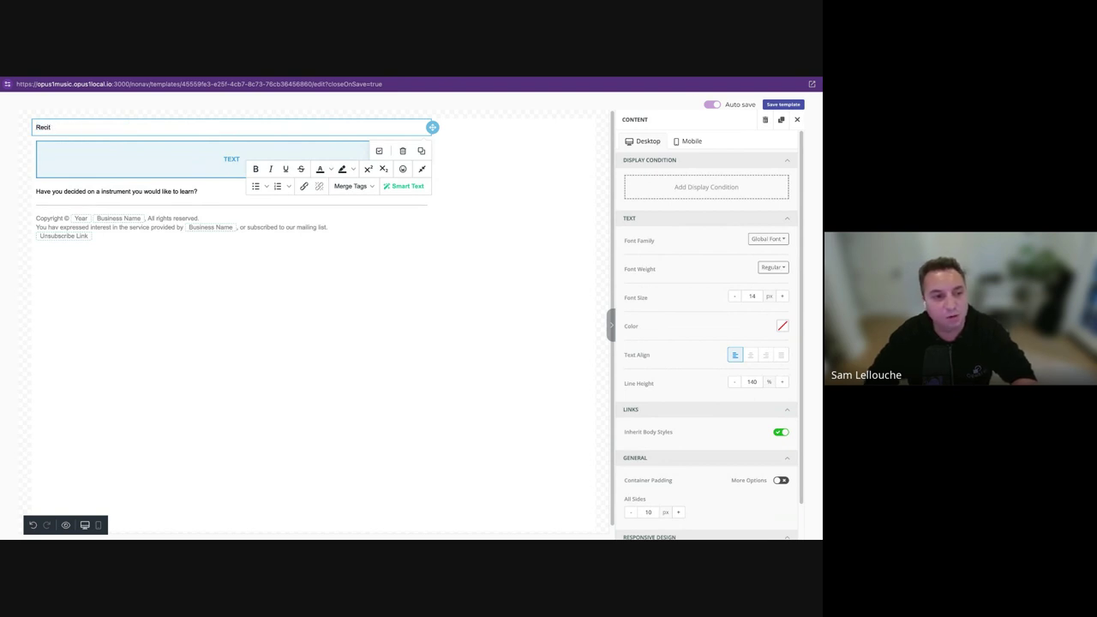
text(al announcement!)
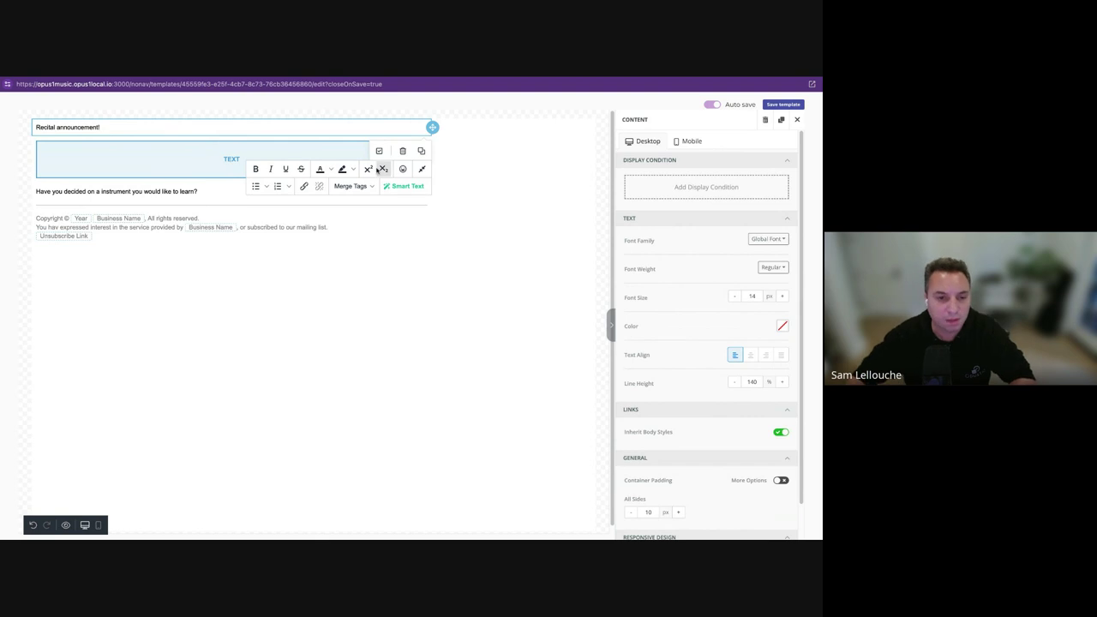
Write 'Hey [Recipient First Name] your recital is coming up soon!' in the tagged-client line.
click(228, 154)
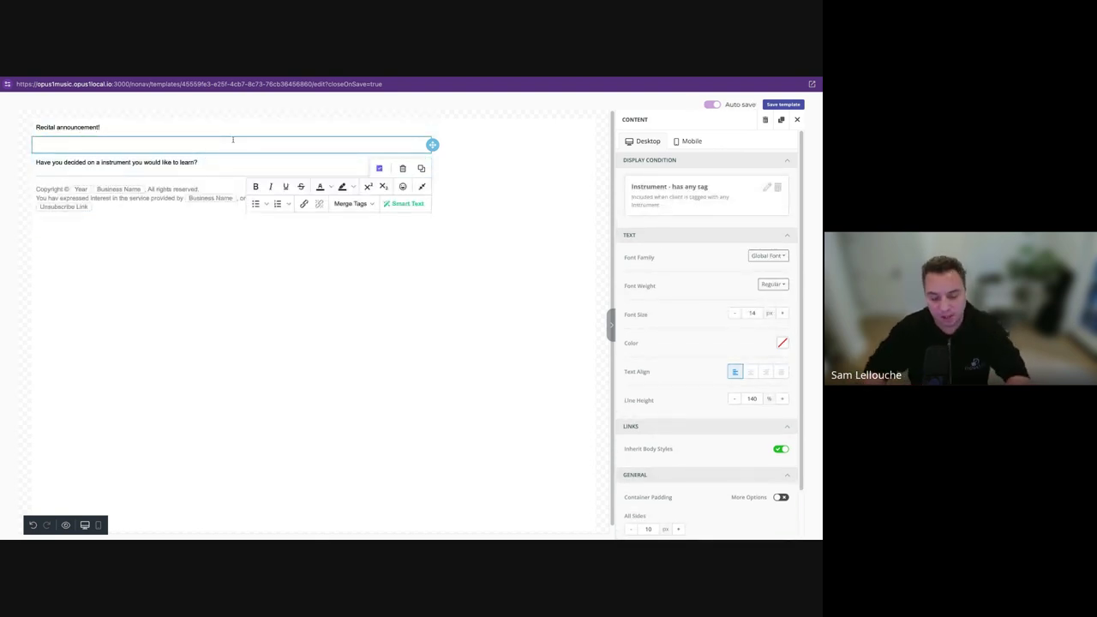
text(Hey)
key(BackSpace)
key(BackSpace)
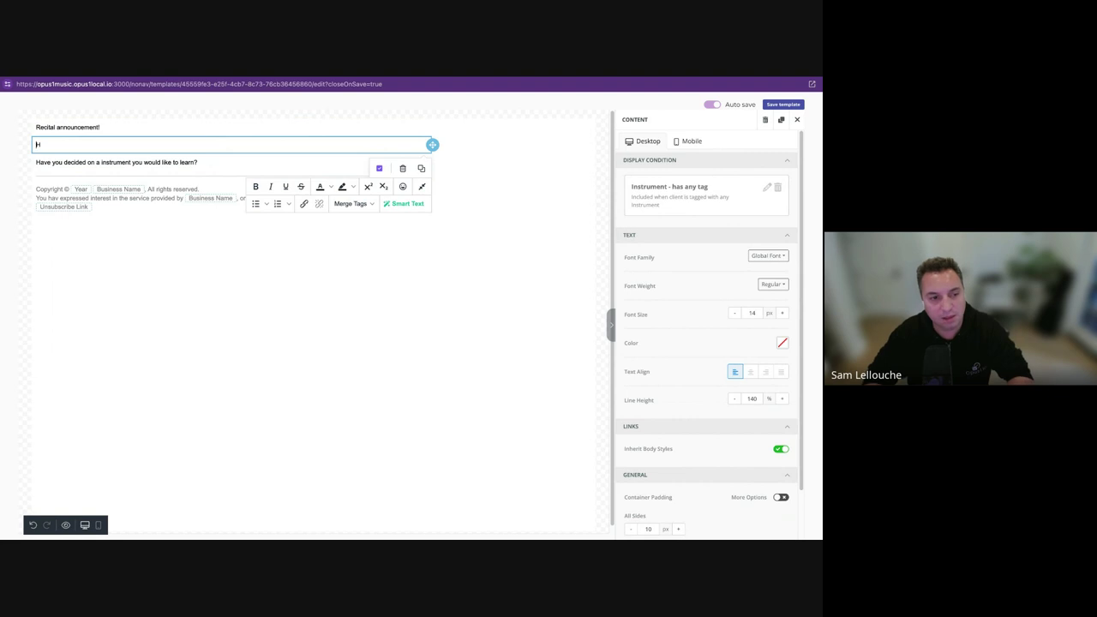
text(ey {{)
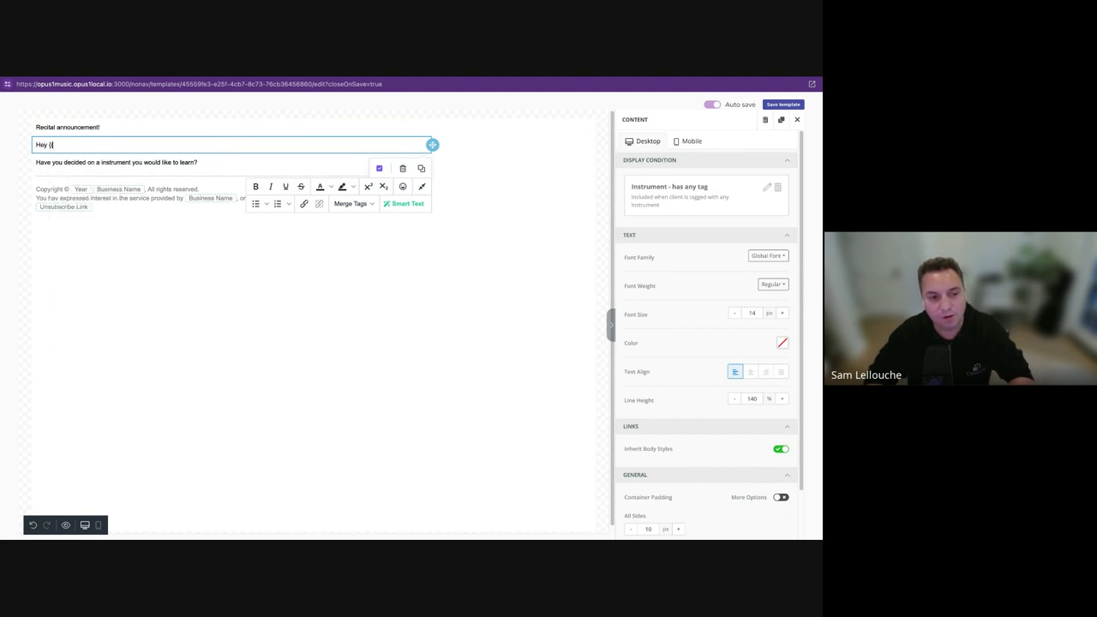
key(BackSpace)
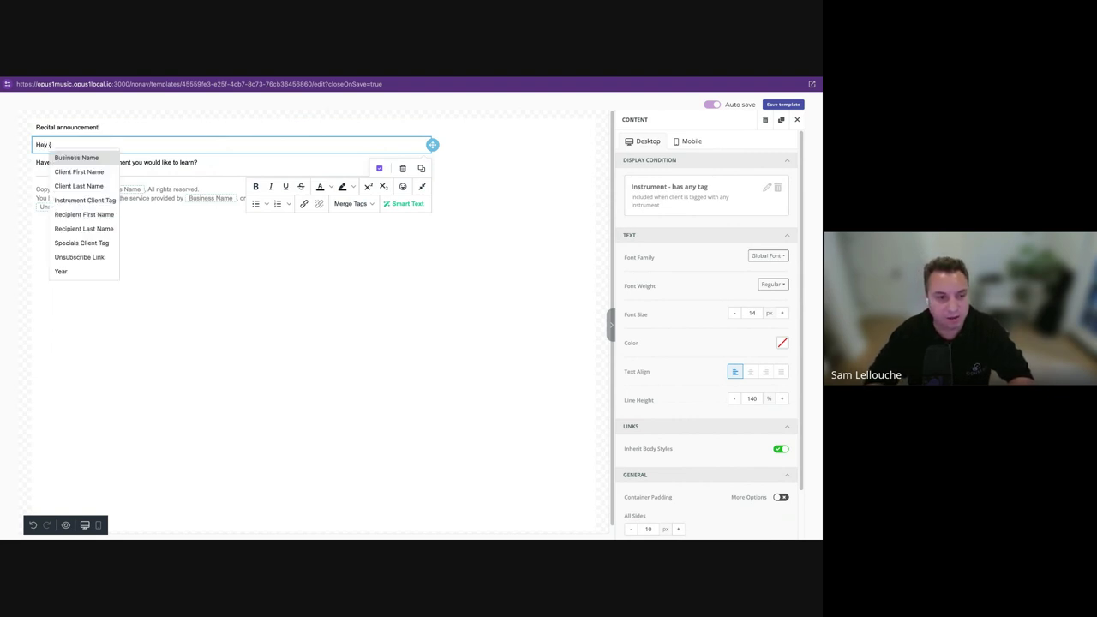
key(Down)
key(Down)
key(Down)
key(Down)
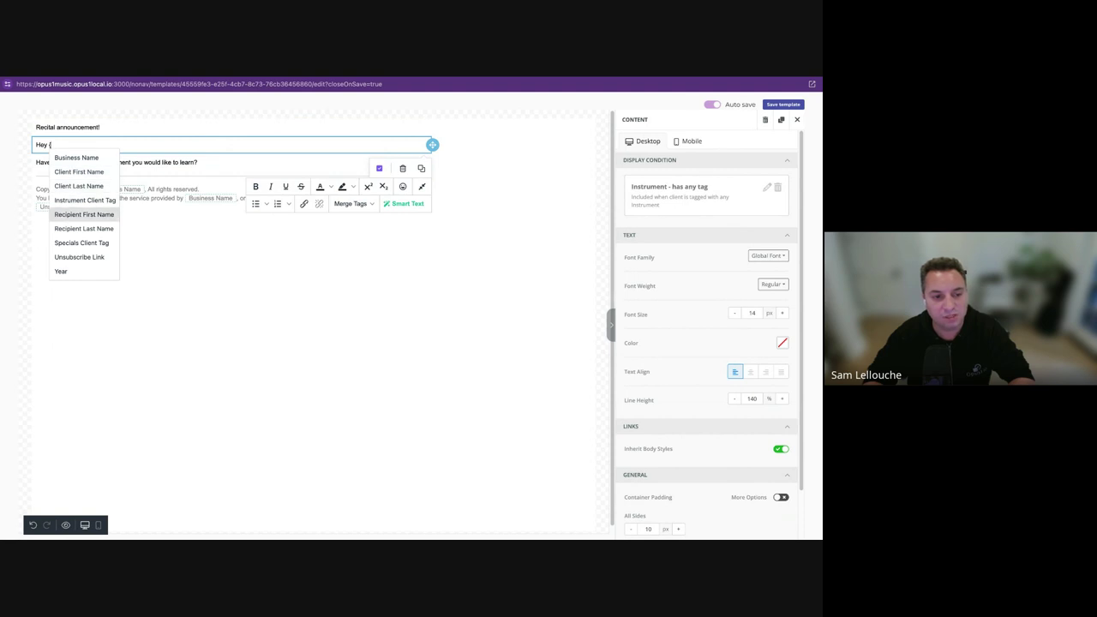
key(Return)
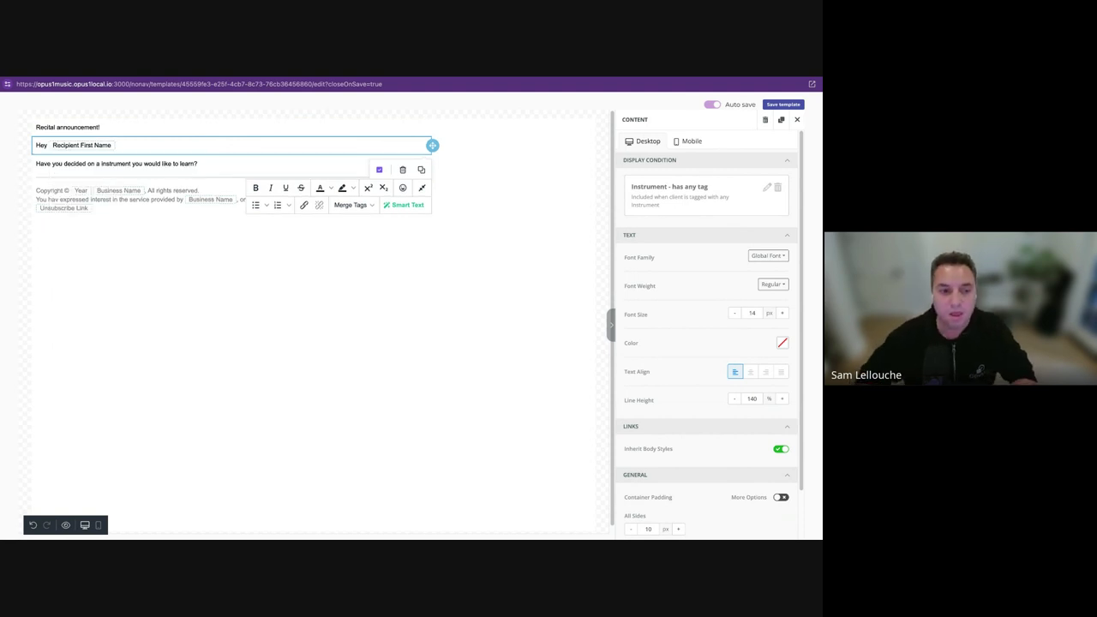
text(your re)
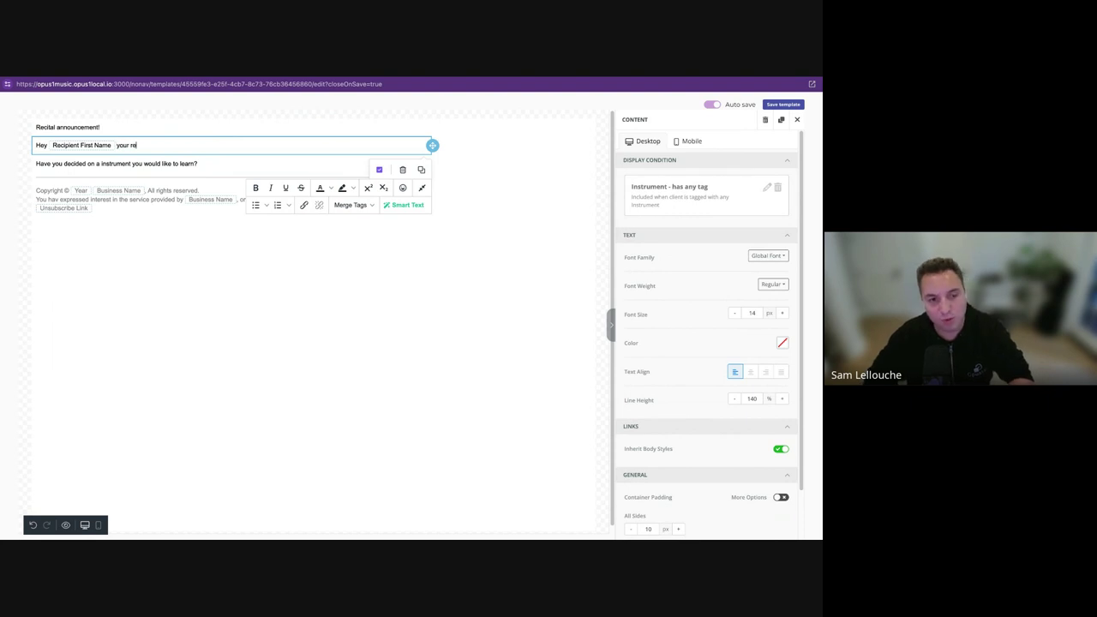
text(cital is coming up soon!)
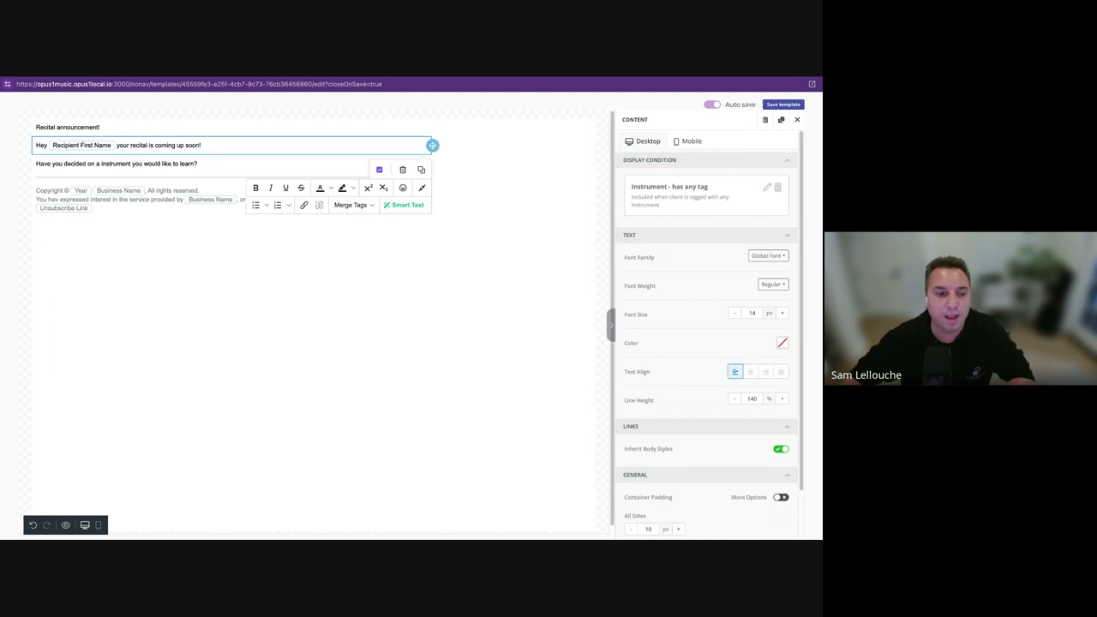
Select the untagged-client question line so it can be replaced.
triple_click(155, 144)
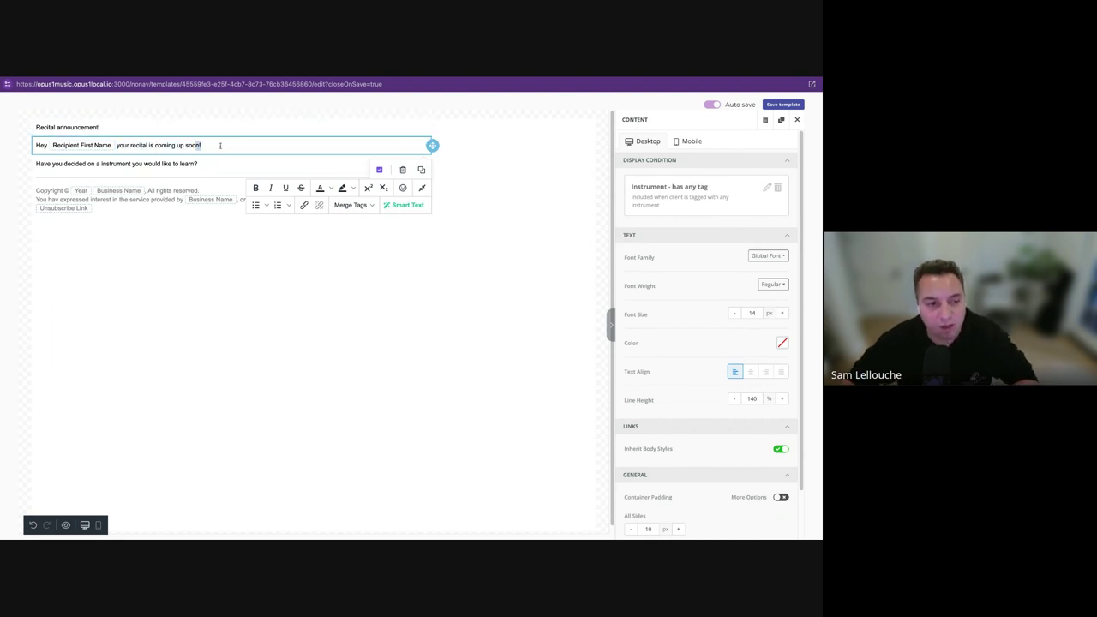
click(193, 164)
triple_click(143, 163)
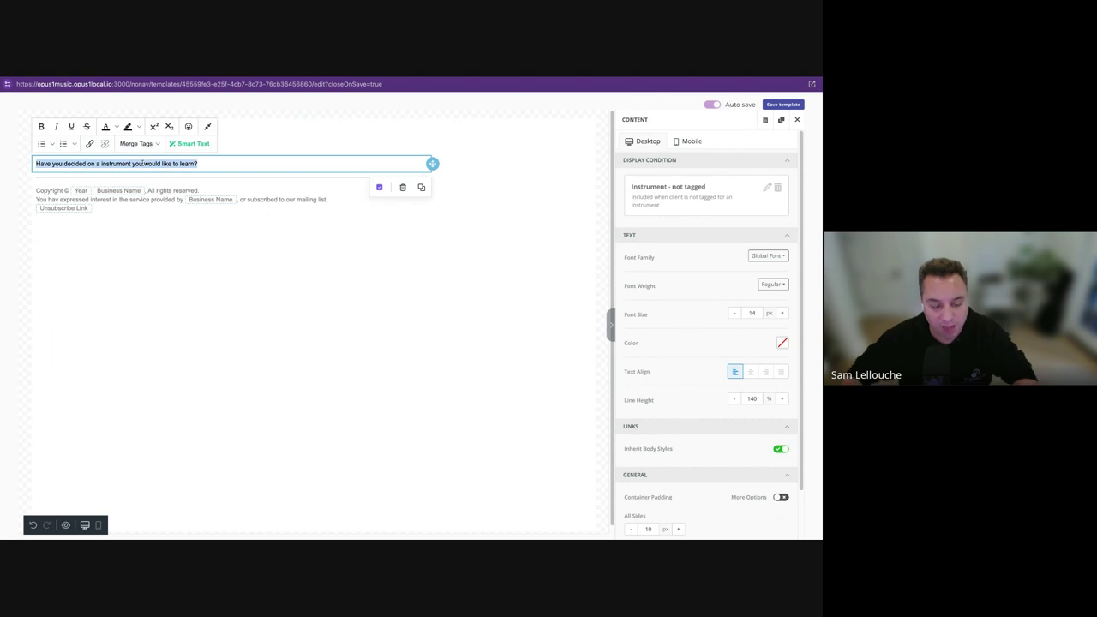
Type 'Hey ' followed by the Client First Name merge tag in the second greeting.
text(Hey {)
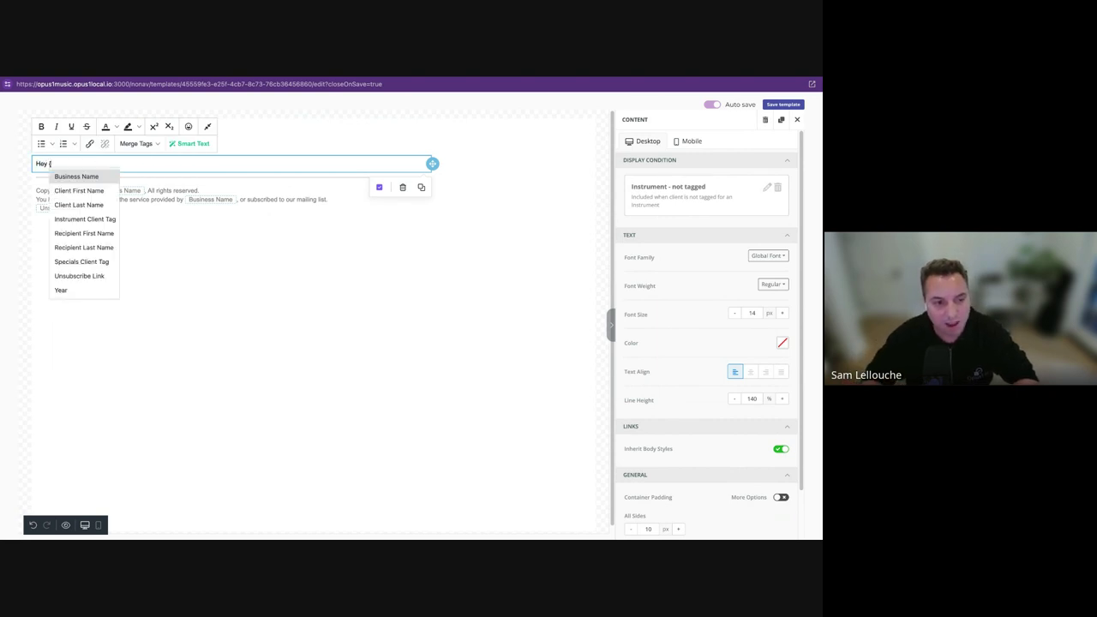
key(Down)
key(Return)
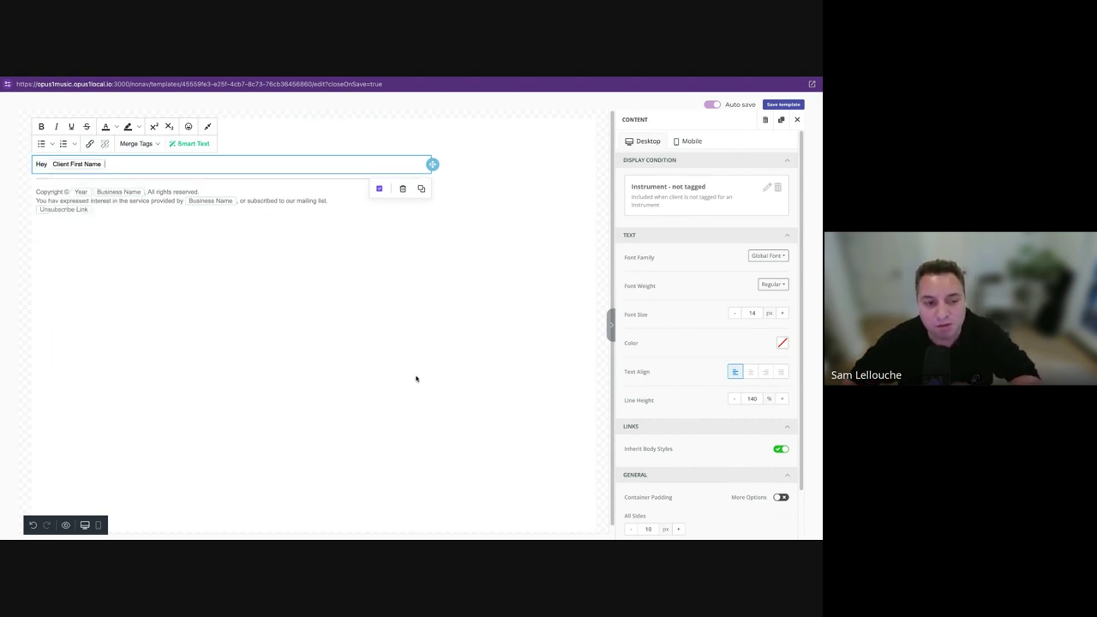
click(346, 342)
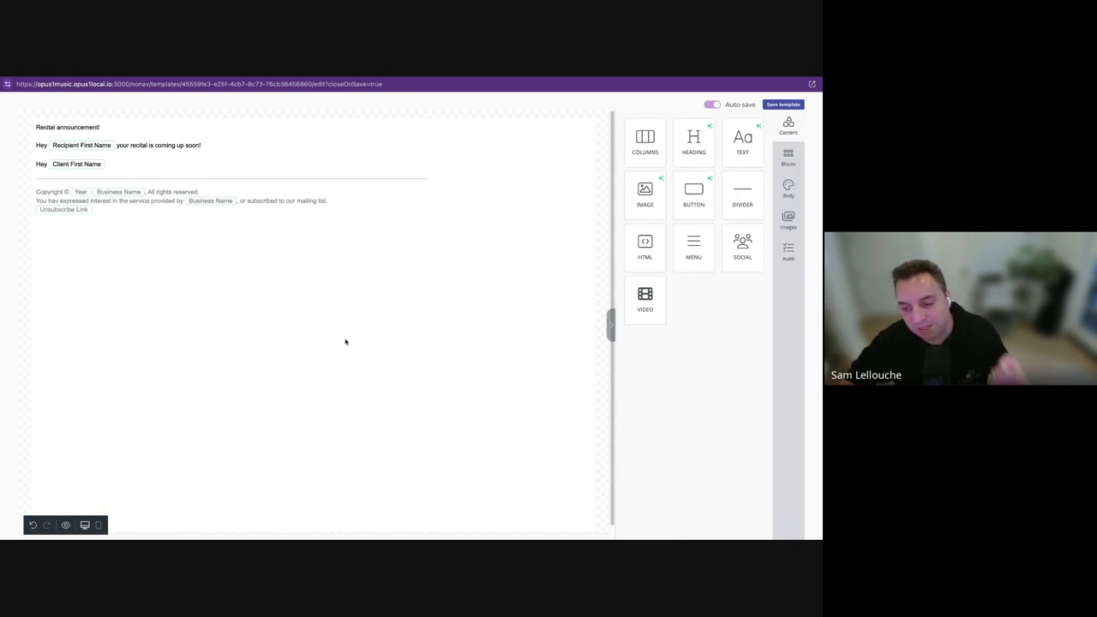
Replace the Client First Name tag with the Recipient First Name merge tag.
click(146, 163)
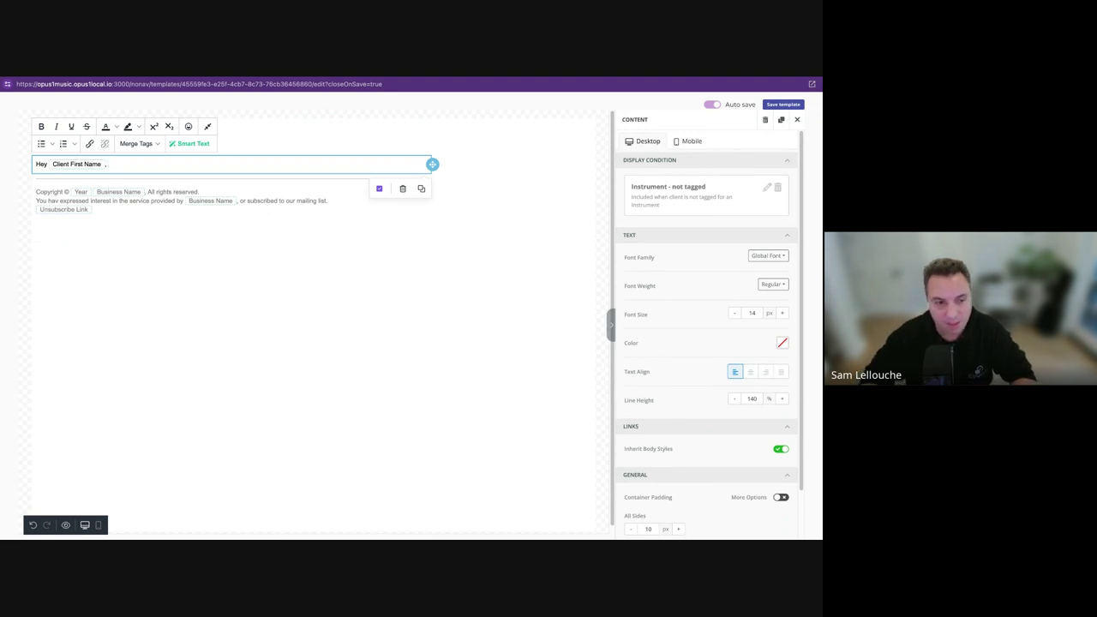
text({)
key(BackSpace)
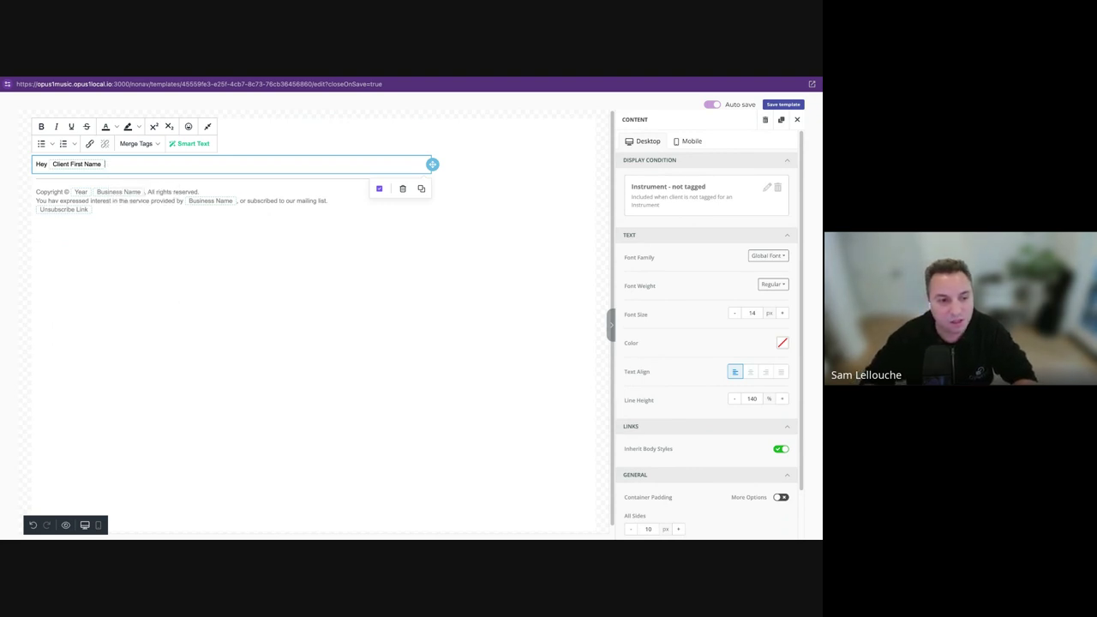
key(BackSpace)
key(BackSpace)
key(BackSpace)
text({re)
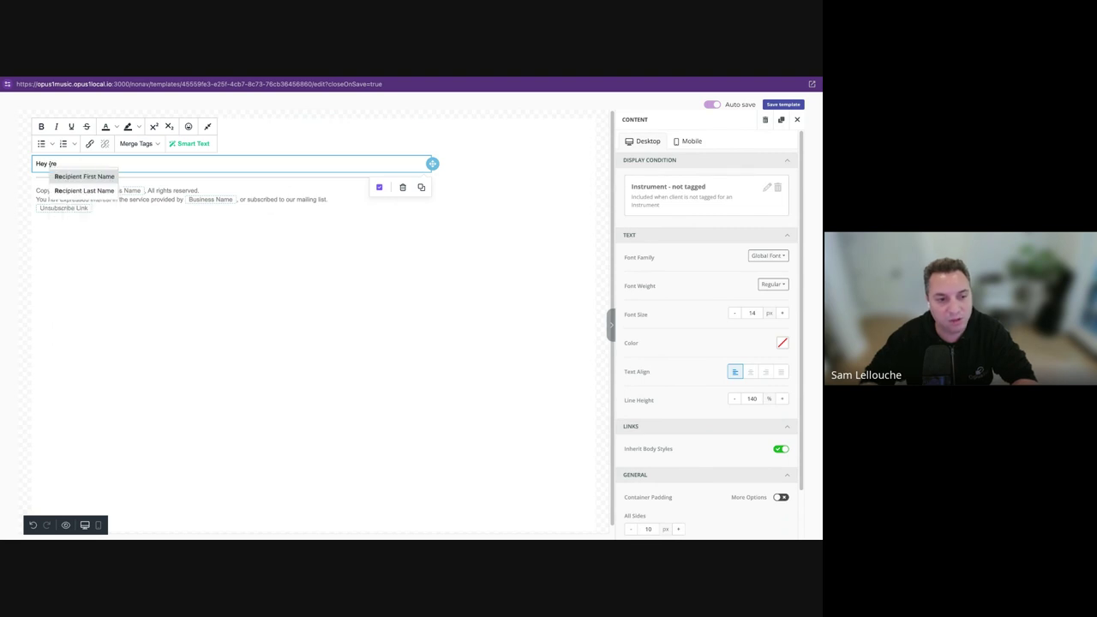
key(Return)
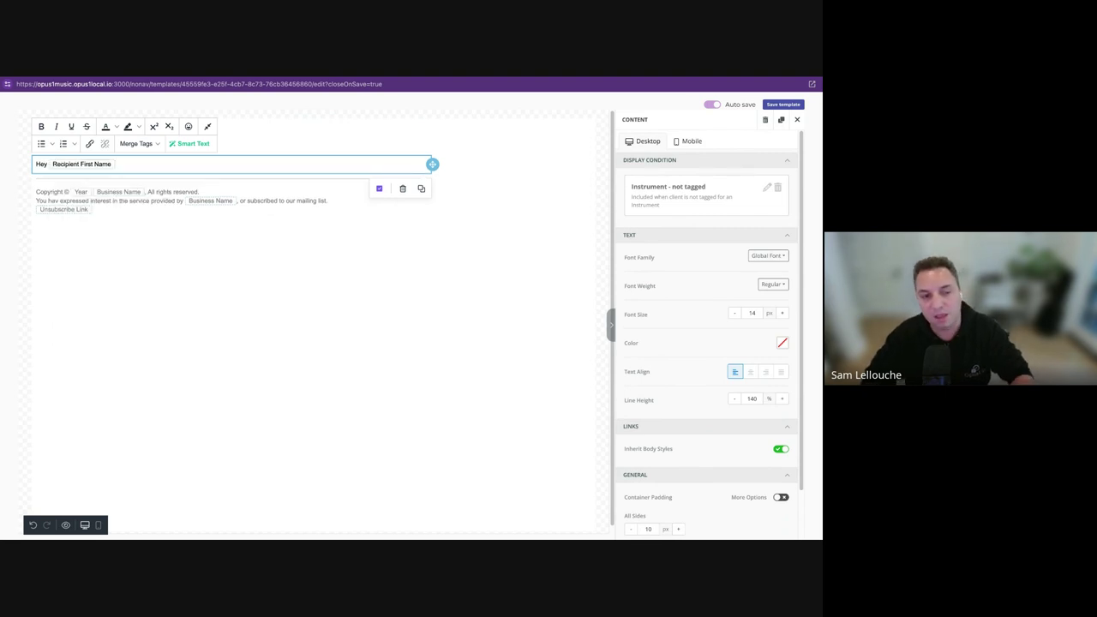
Add '!' and the Client First Name merge tag before the 's recital sentence.
text(!)
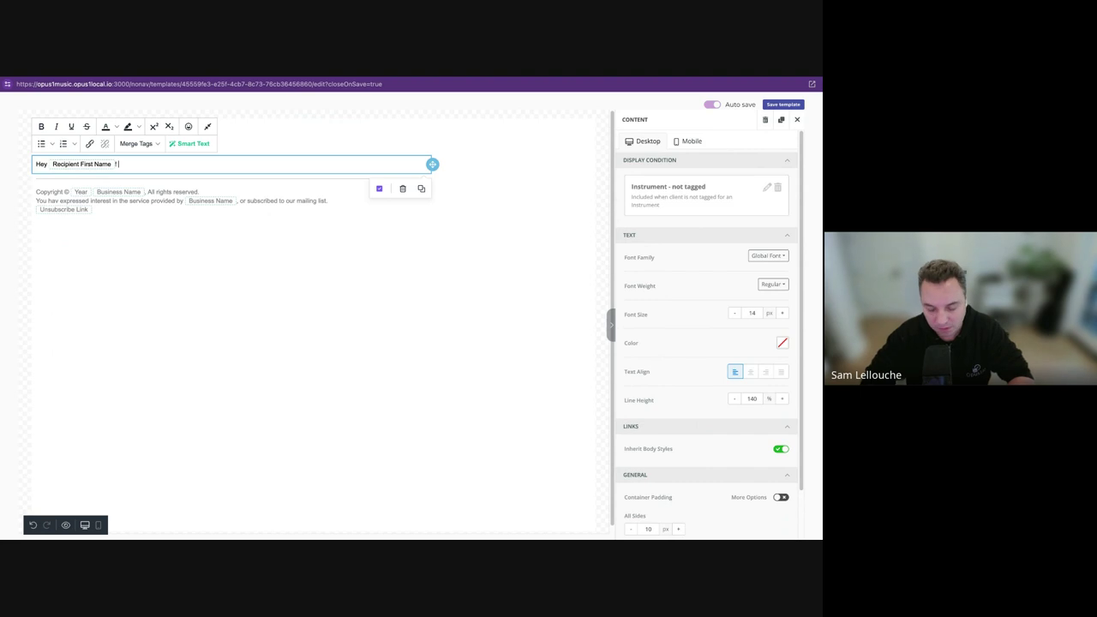
text({)
key(Down)
key(Return)
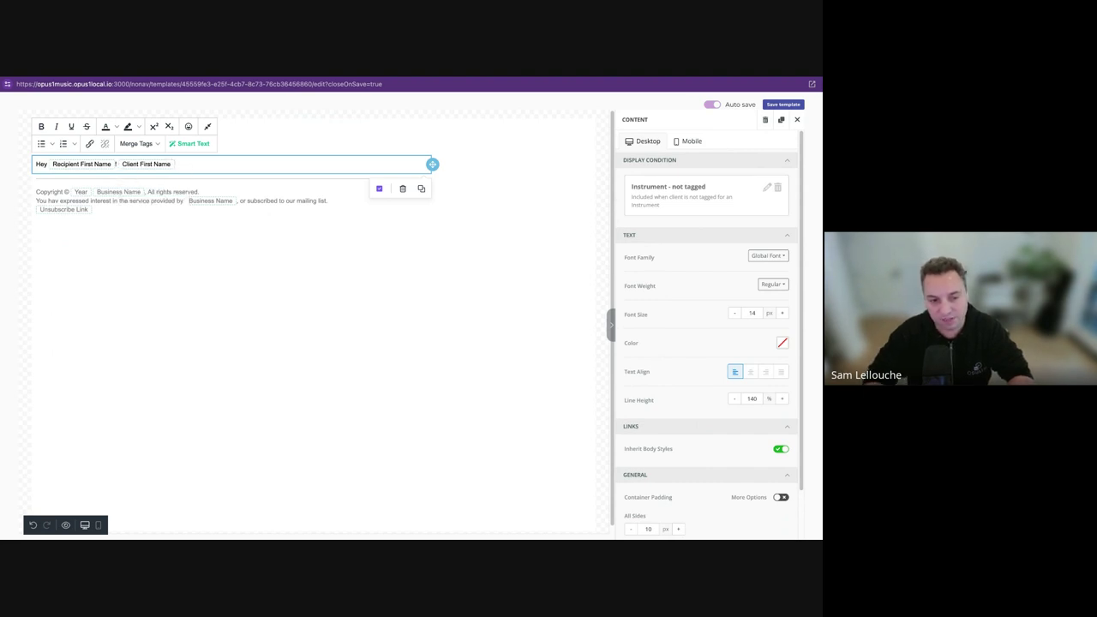
key(Return)
key(BackSpace)
key(Return)
key(BackSpace)
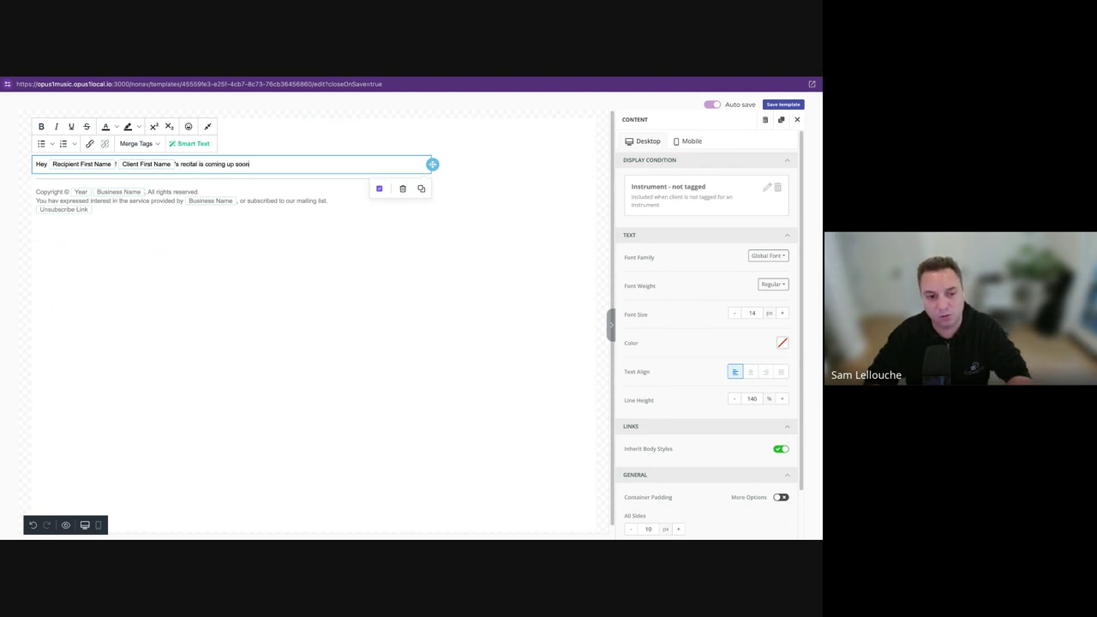
click(240, 300)
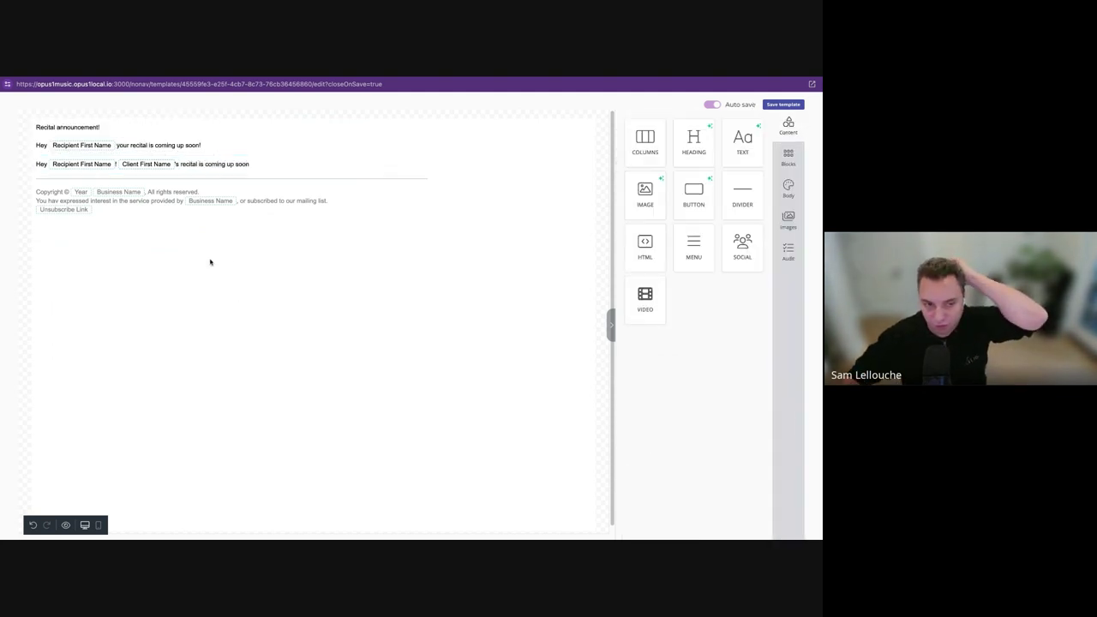
click(288, 165)
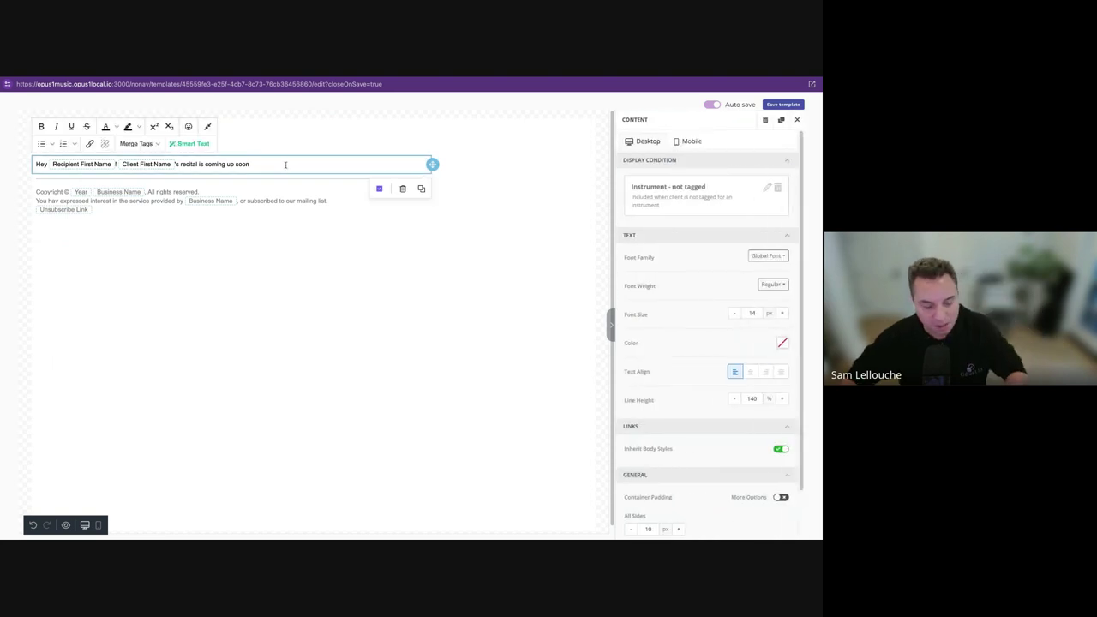
click(257, 238)
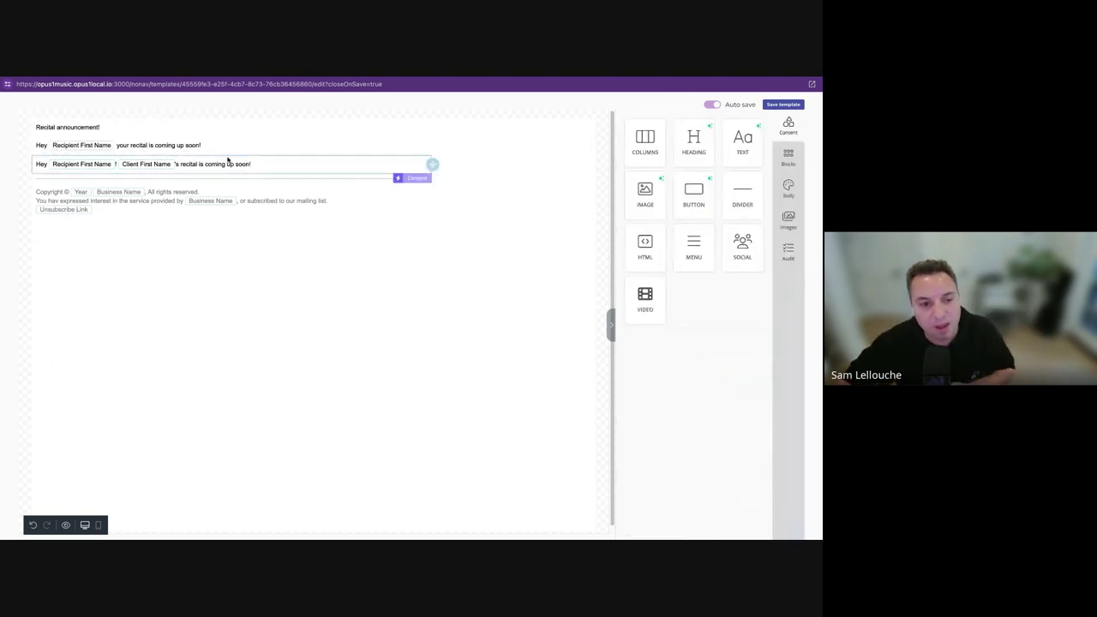
Delete the Instrument tag display conditions from both greeting blocks.
click(171, 148)
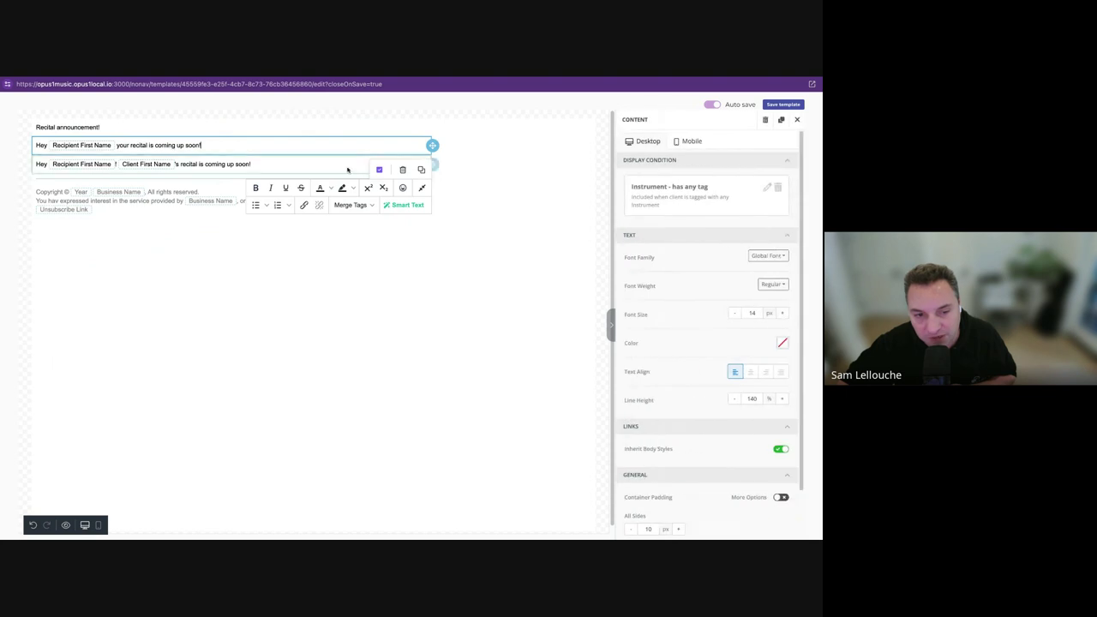
click(379, 170)
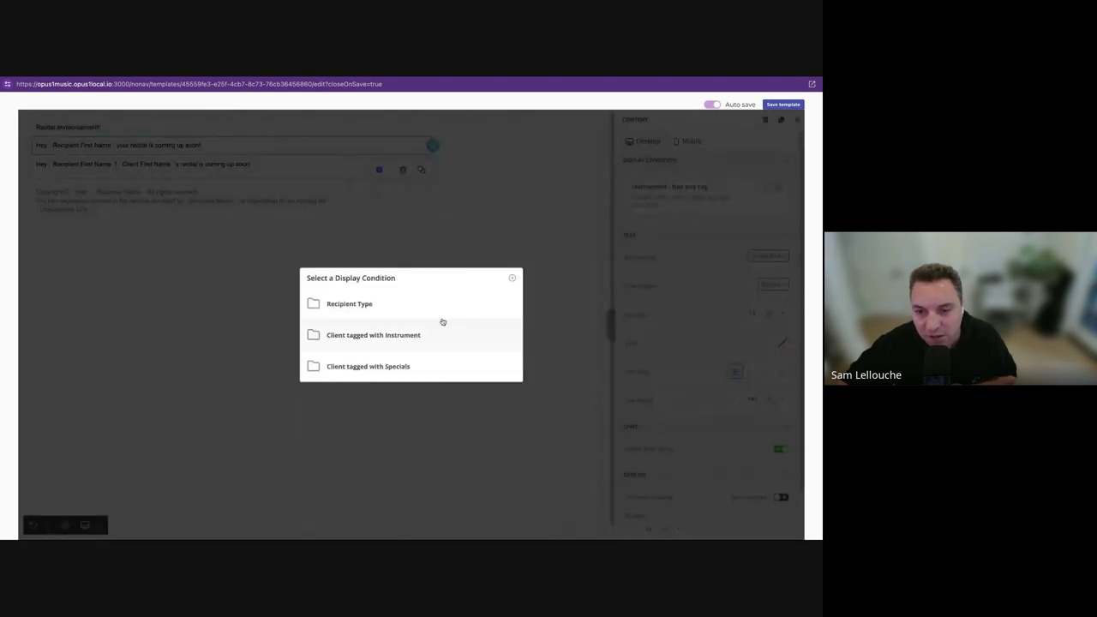
click(512, 278)
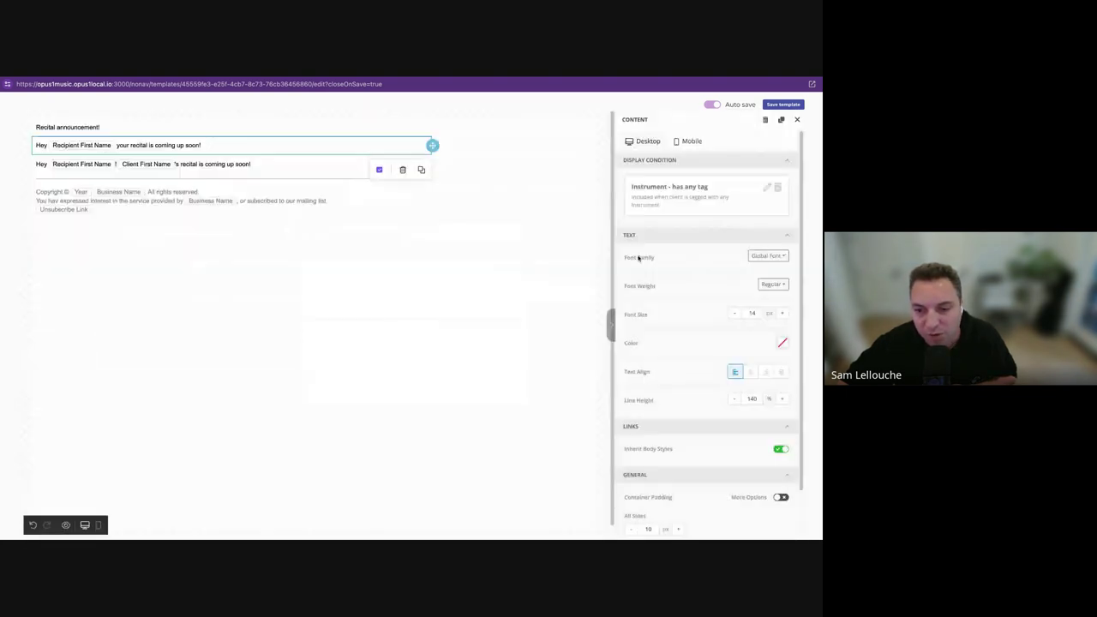
click(777, 187)
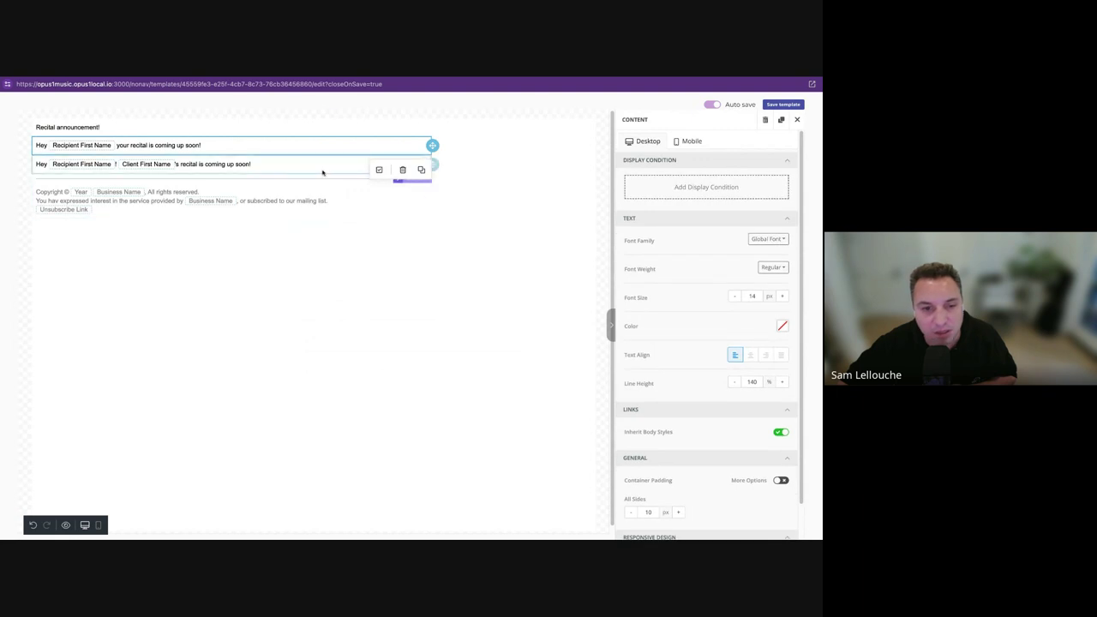
click(394, 165)
click(777, 187)
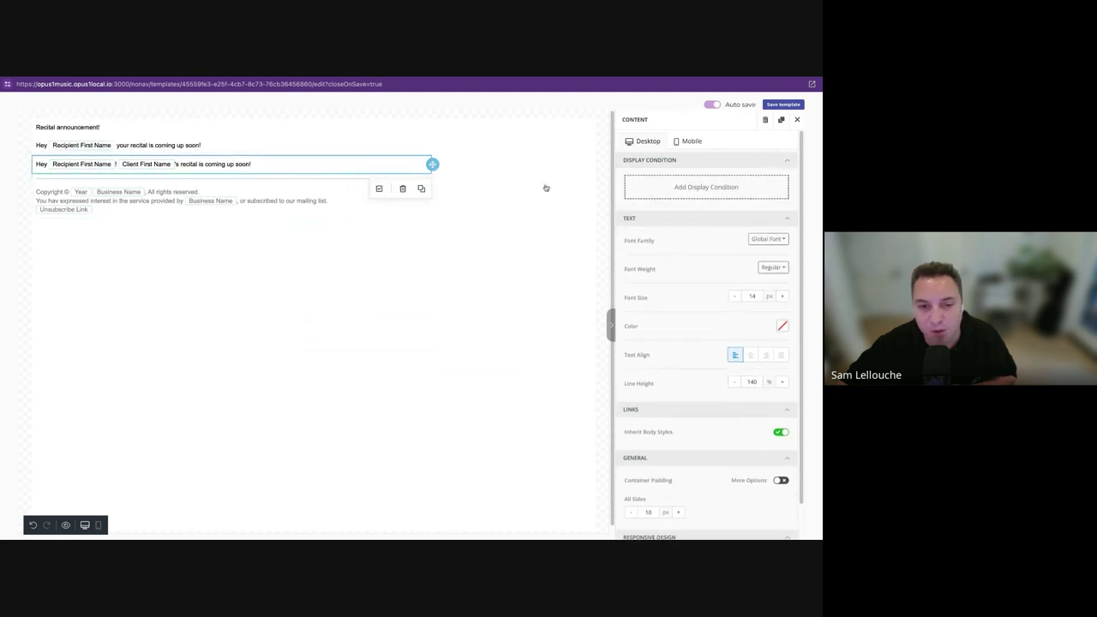
Limit the first greeting to the Recipient Type condition 'Client is recipient'.
click(347, 147)
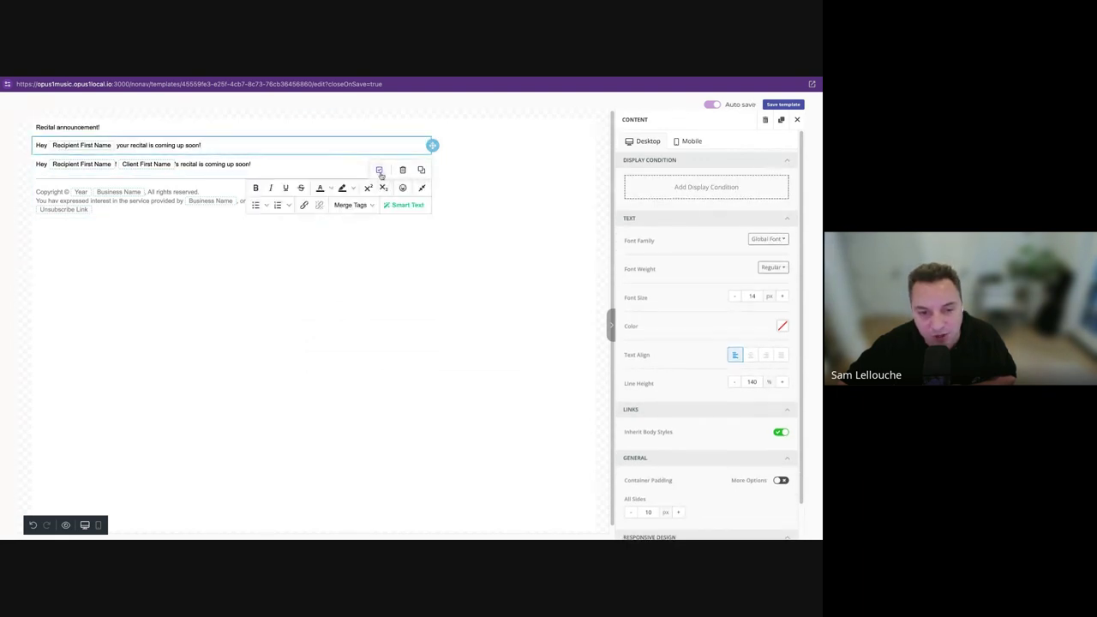
click(378, 170)
click(365, 309)
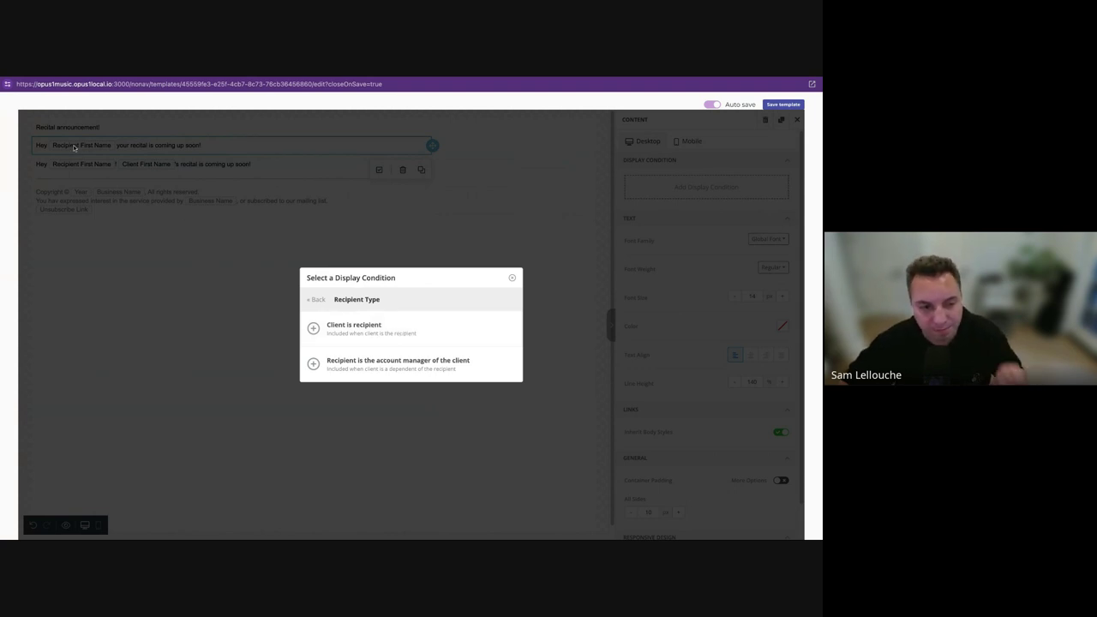
click(385, 323)
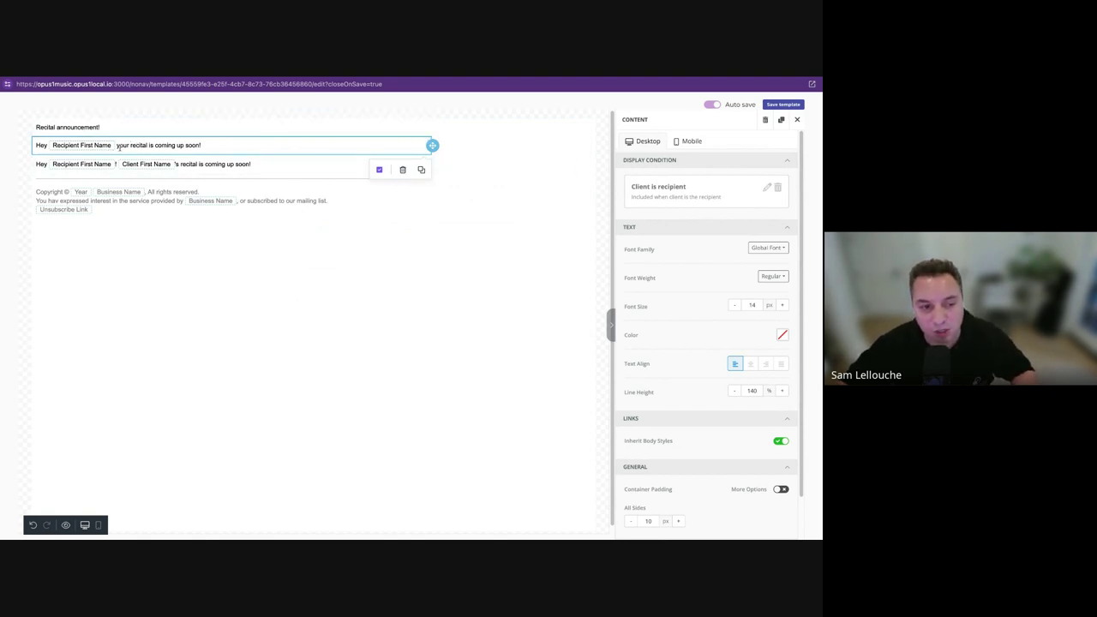
click(228, 165)
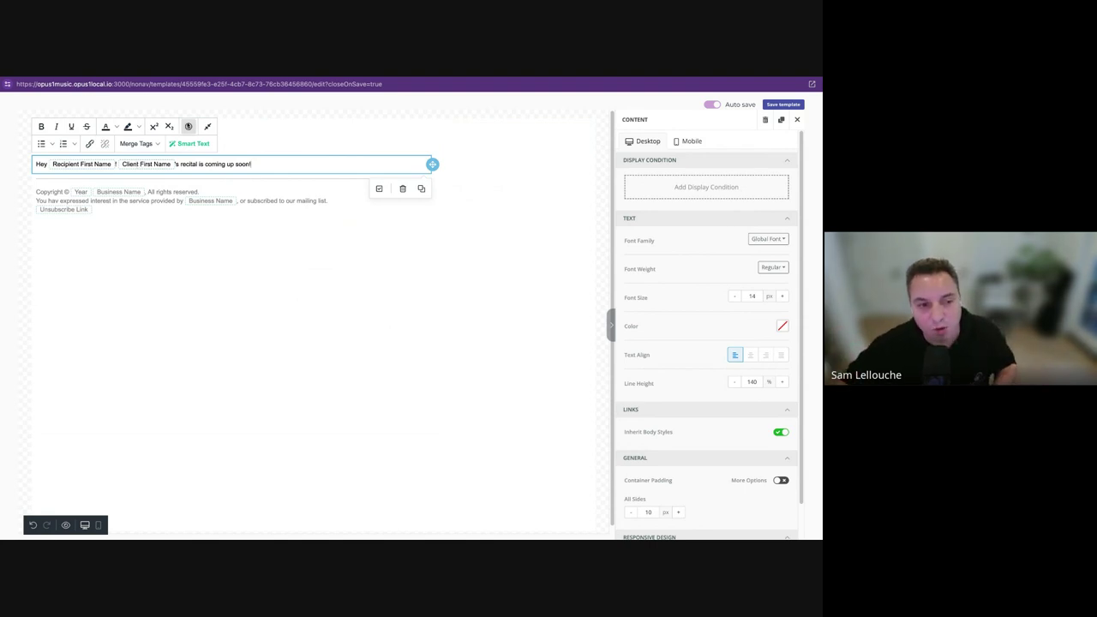
Apply the Recipient Type condition 'Recipient is the account manager of the client' to the second greeting.
click(382, 188)
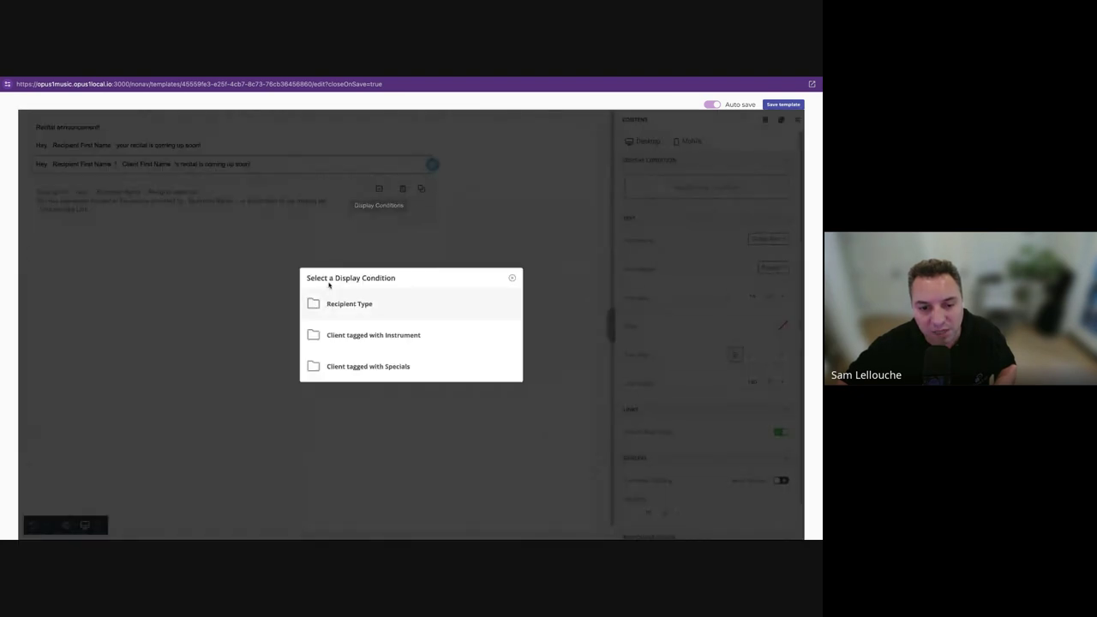
click(333, 306)
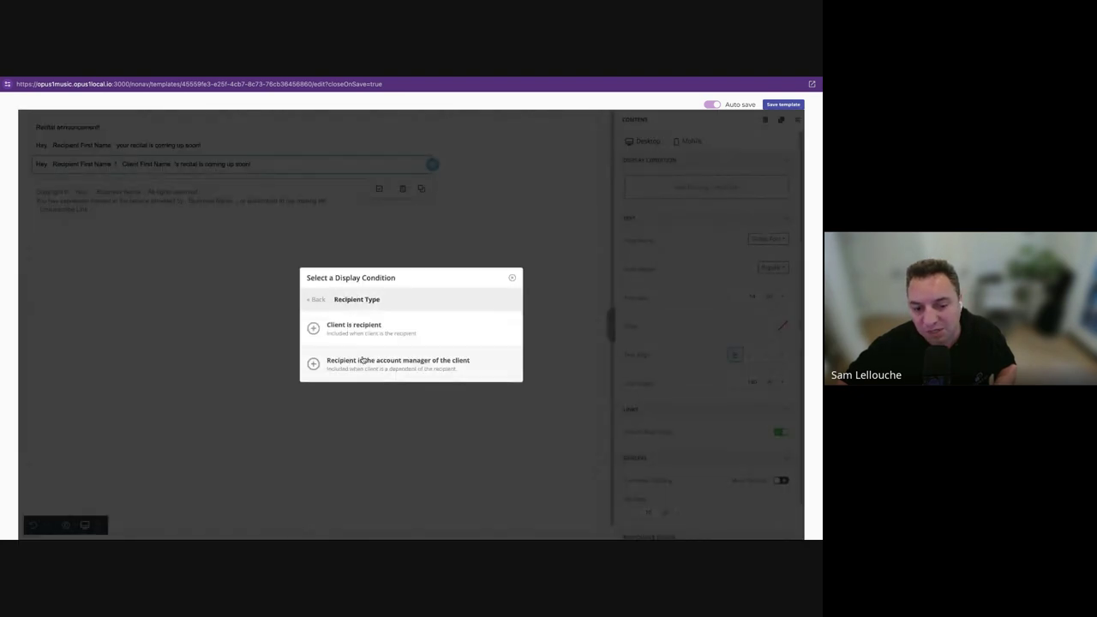
click(456, 360)
click(266, 354)
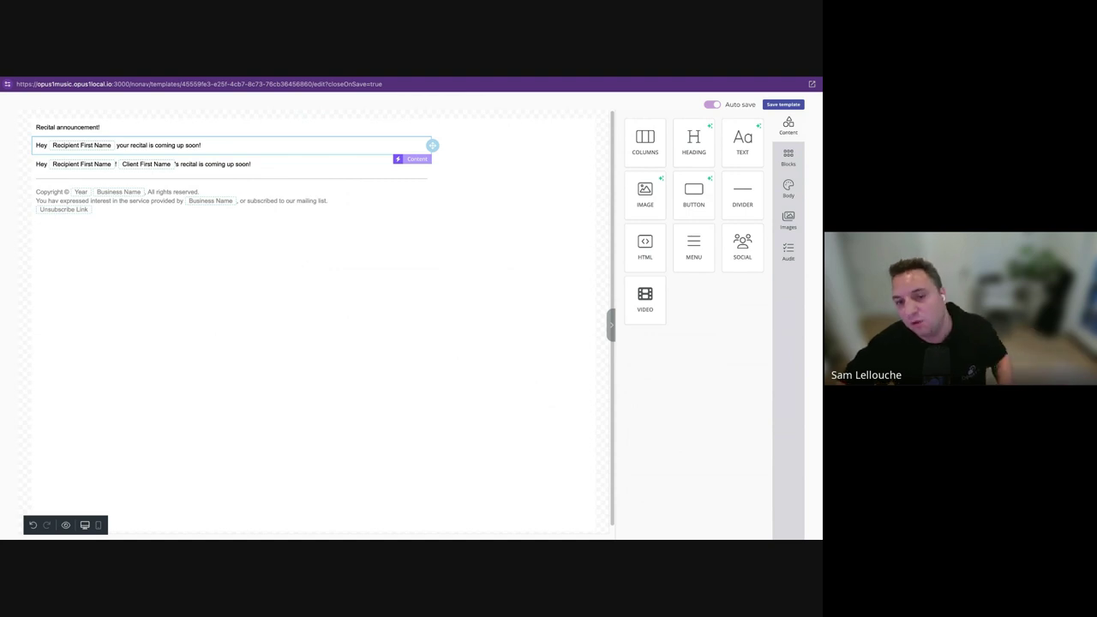
Check the first greeting's display condition.
click(250, 149)
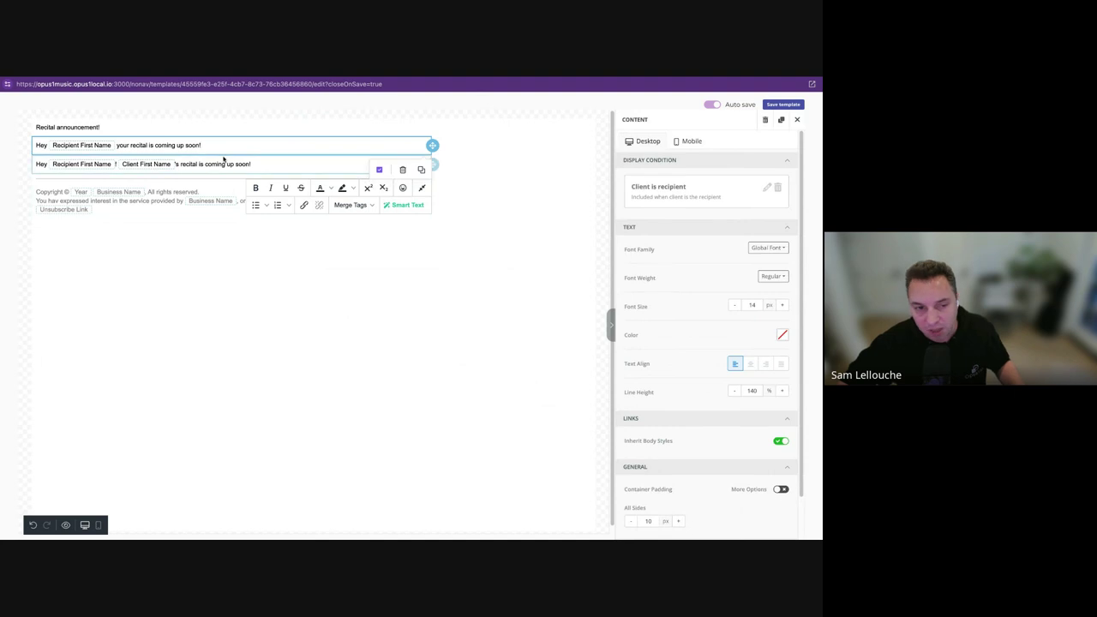
click(254, 297)
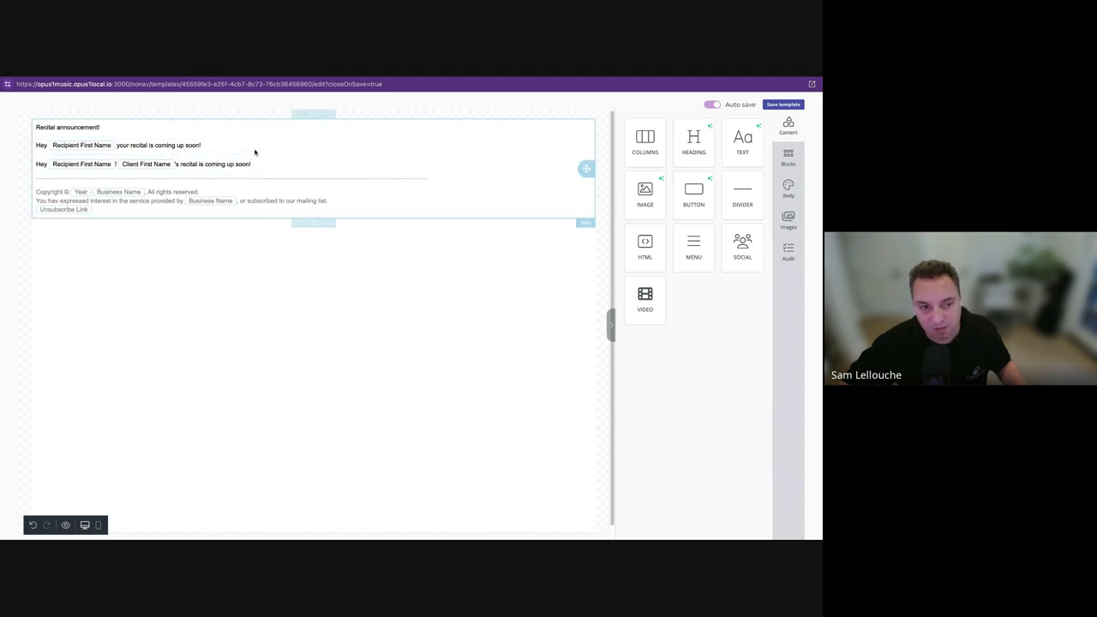
click(314, 147)
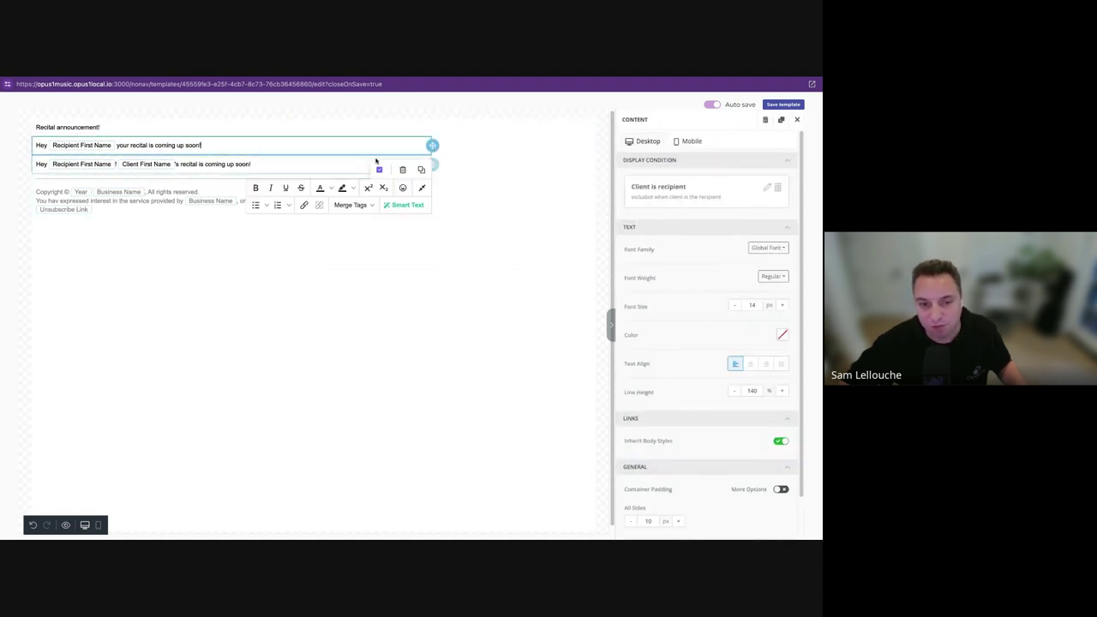
click(382, 260)
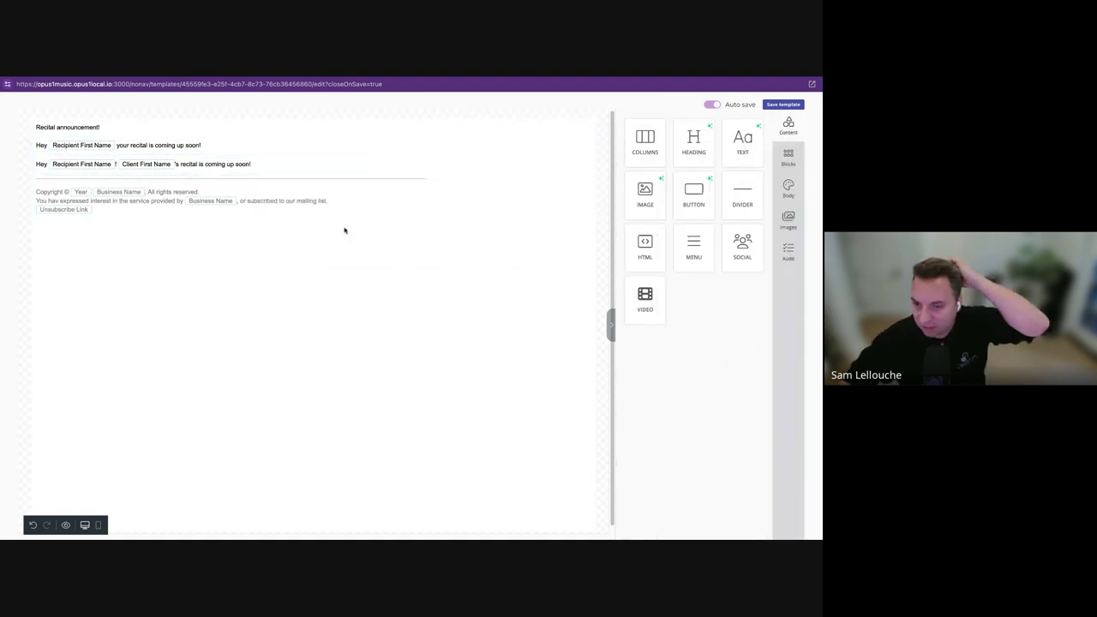
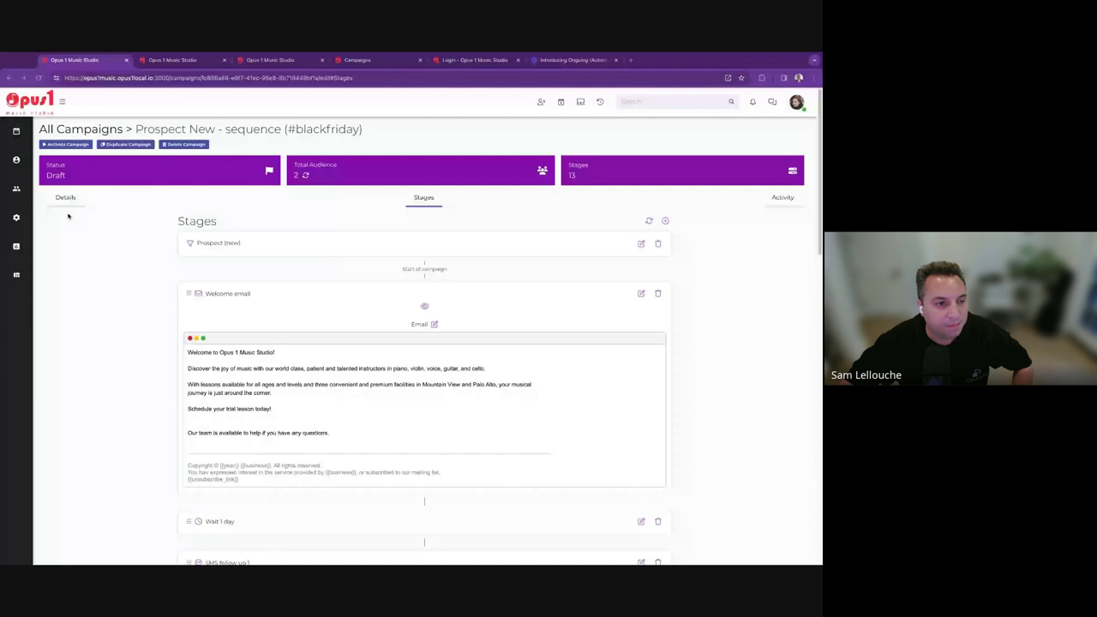
Open the Prospects board from the clients flyout, showing stages from new (20) through lost (12).
mouse_move(23, 165)
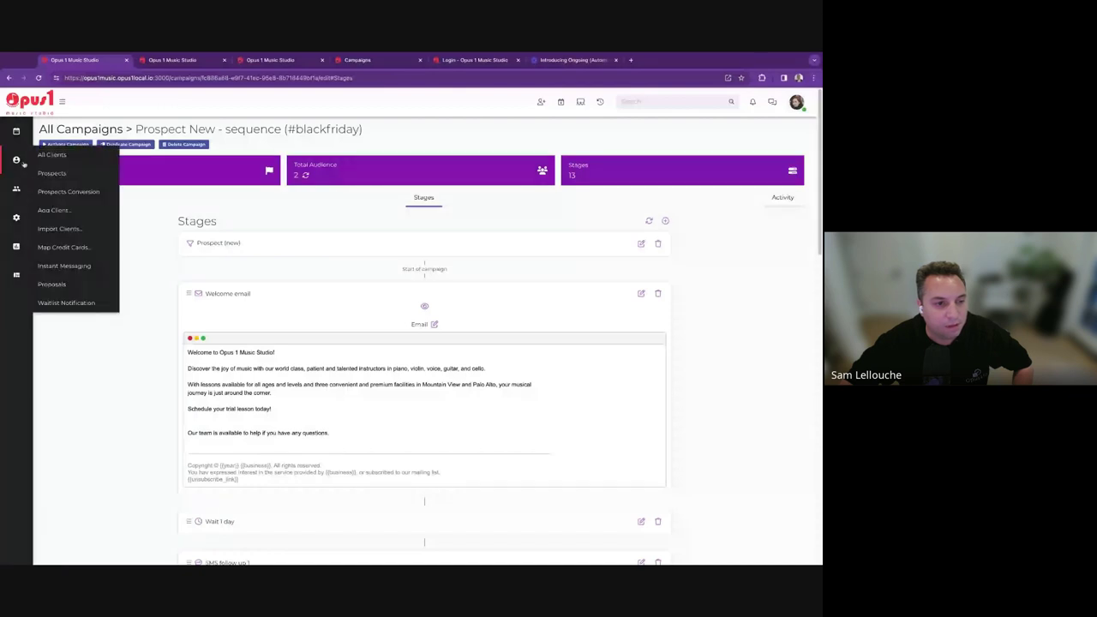
click(52, 173)
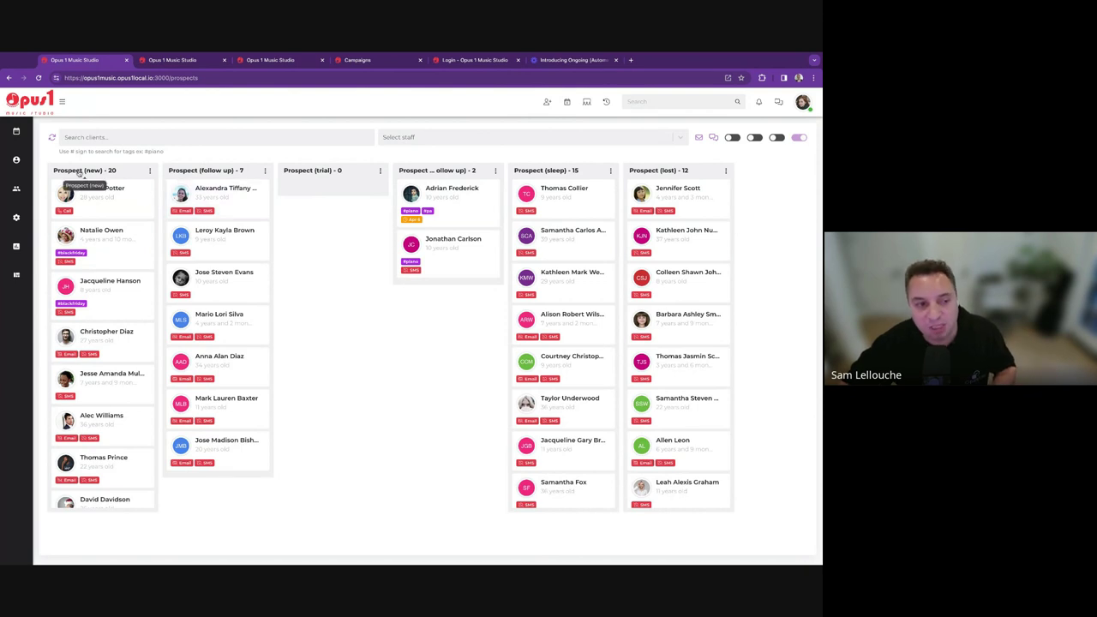
Open the Business settings page and start editing the CRM section.
mouse_move(21, 217)
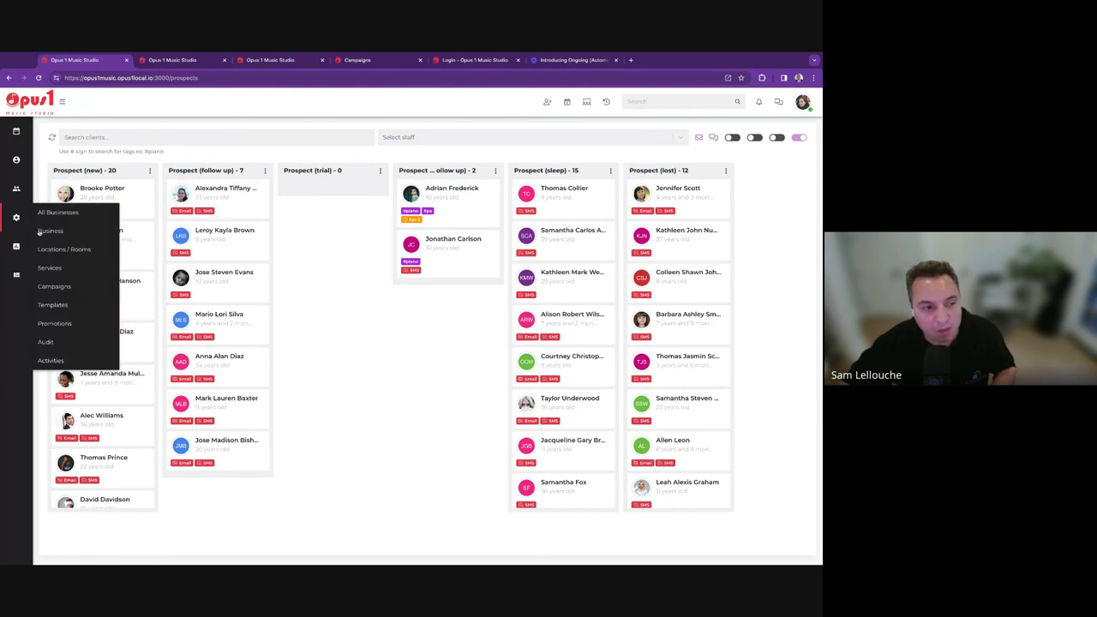
click(59, 236)
scroll(510, 399, down, 10)
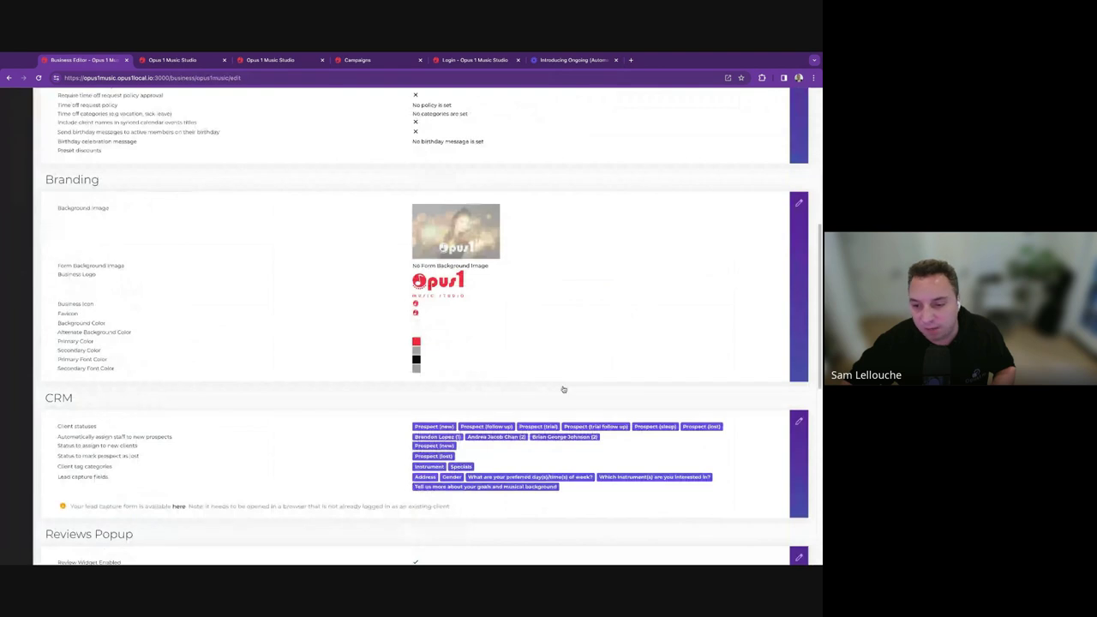
click(799, 421)
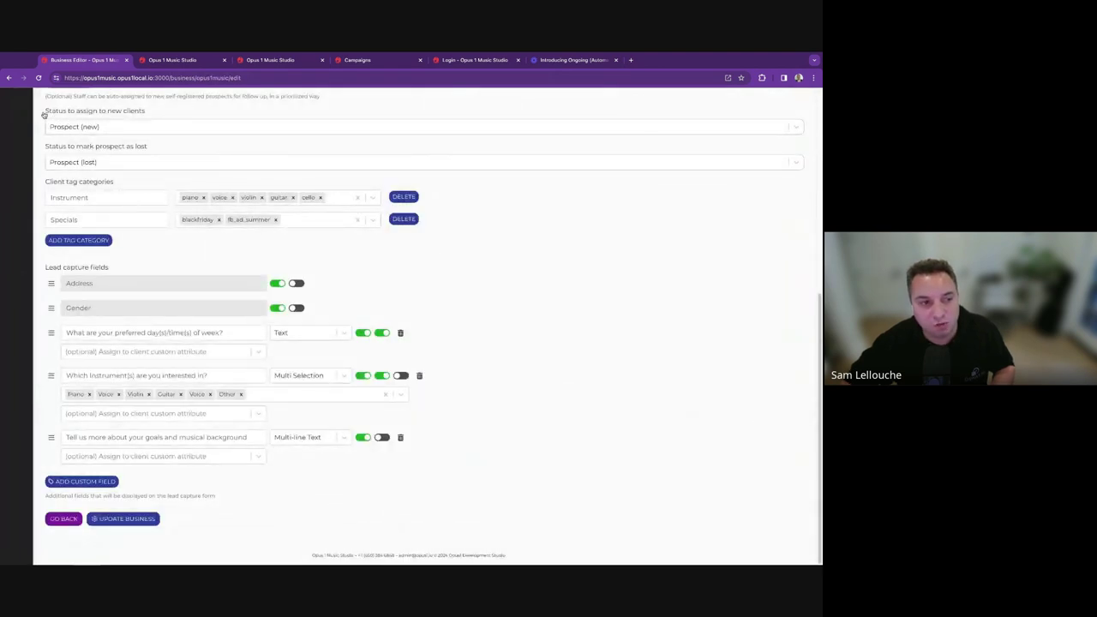
Review the CRM default status, staff assignment and lead capture fields, then go back to the overview.
drag(44, 110, 135, 130)
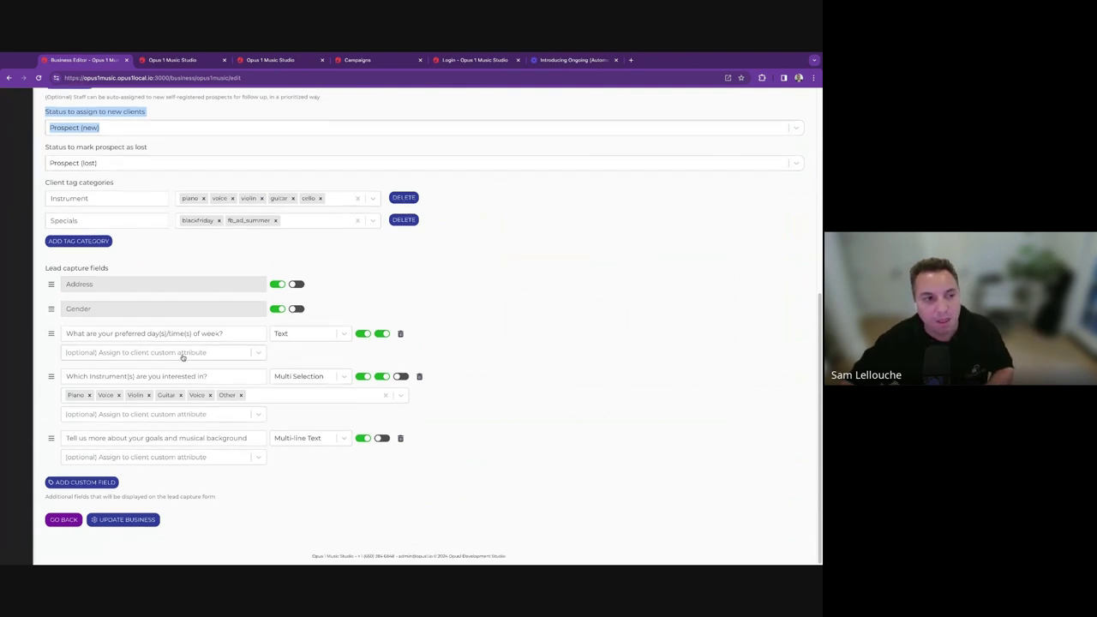
scroll(184, 355, up, 5)
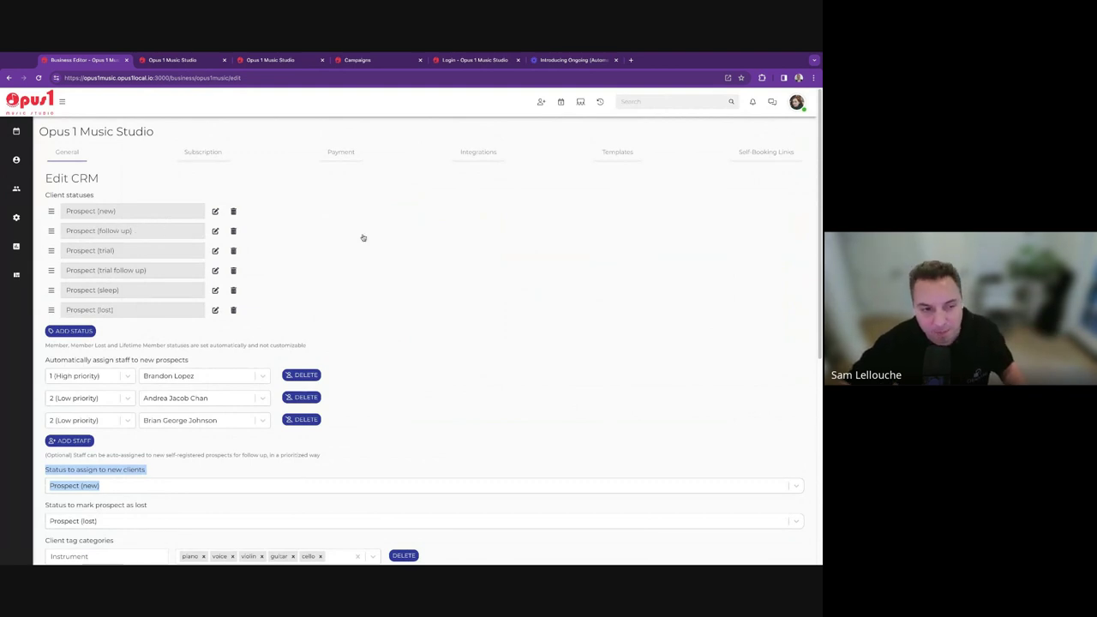
click(202, 465)
scroll(197, 464, down, 4)
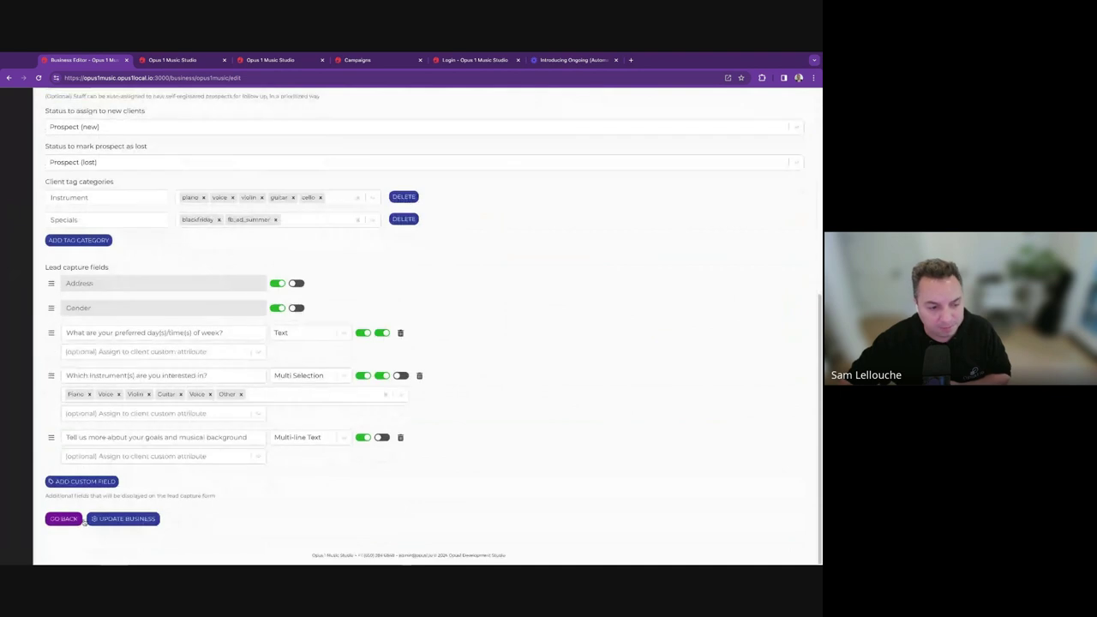
click(82, 520)
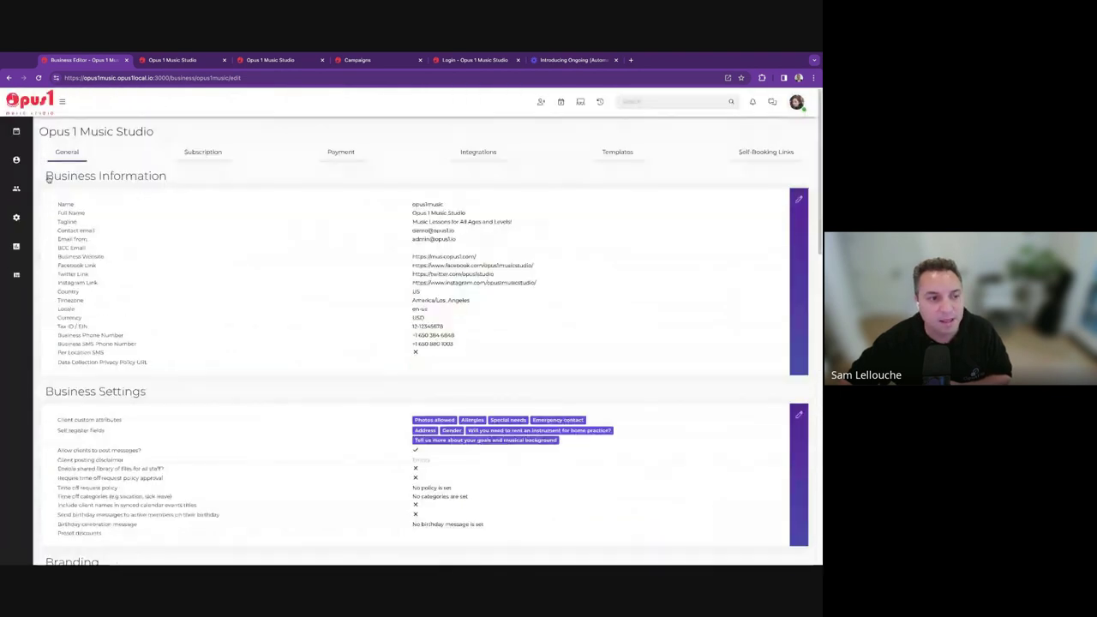
Move the second #blackfriday card from Prospect (new) to the top of Prospect (follow up).
mouse_move(15, 160)
click(60, 174)
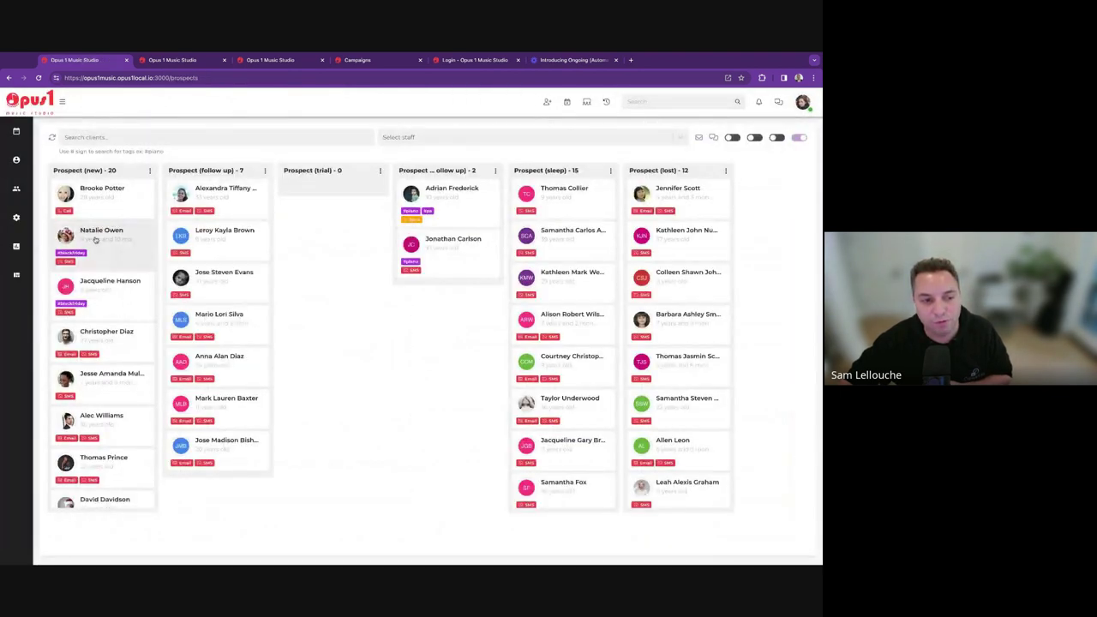
drag(96, 241, 220, 197)
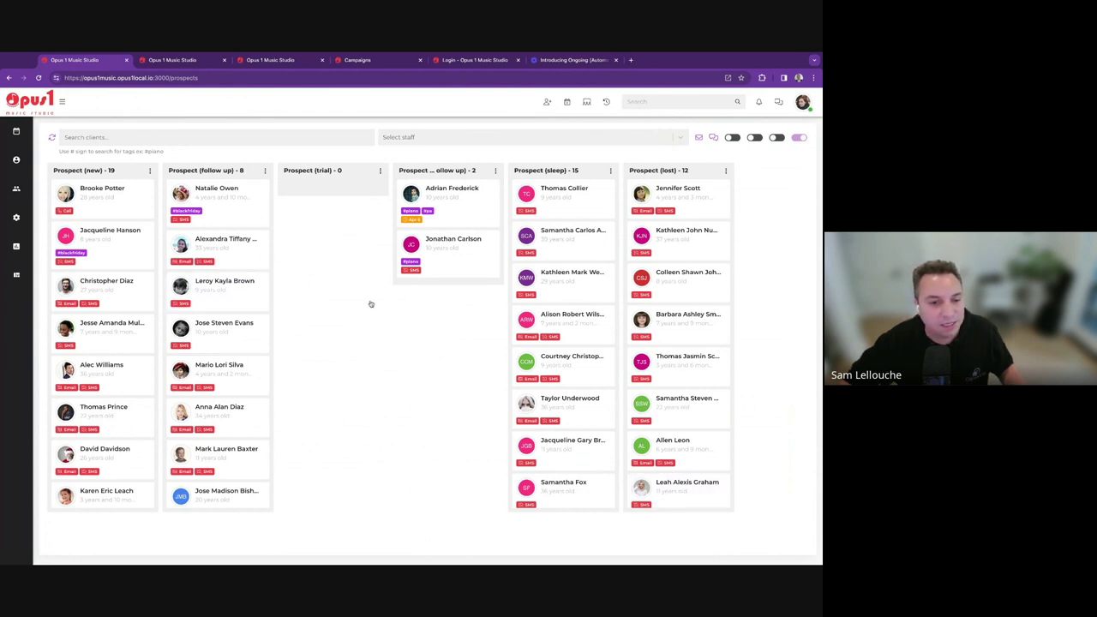
Open the client detail modal for the first card in the Prospect (new) column.
mouse_move(27, 228)
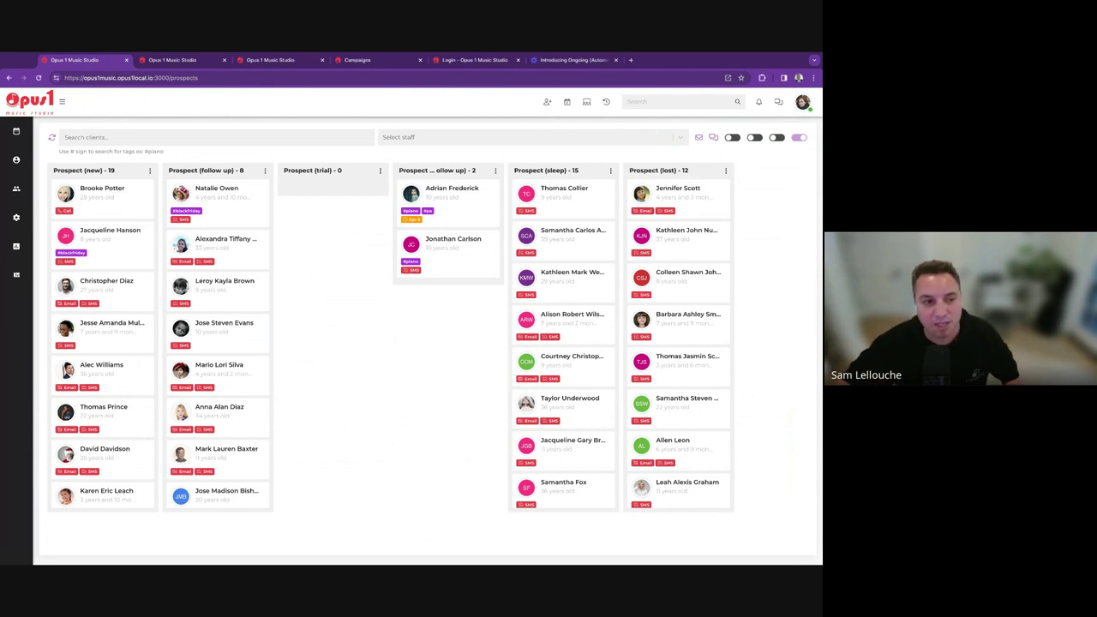
click(86, 204)
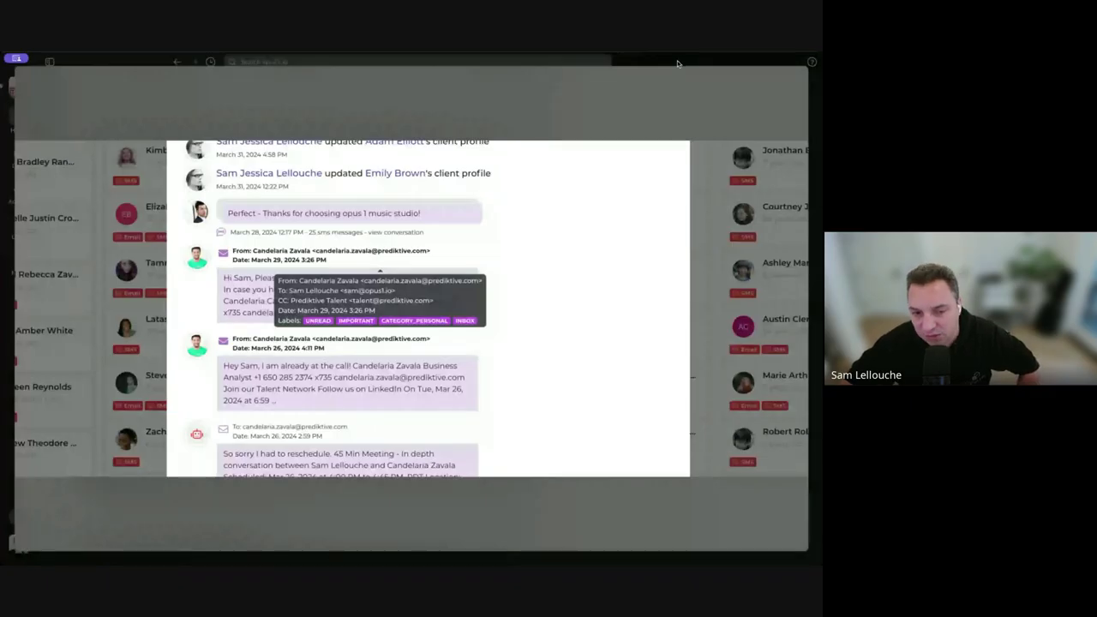
Zoom in on the image.png screenshot of the client's message and email history in Slack.
mouse_move(267, 265)
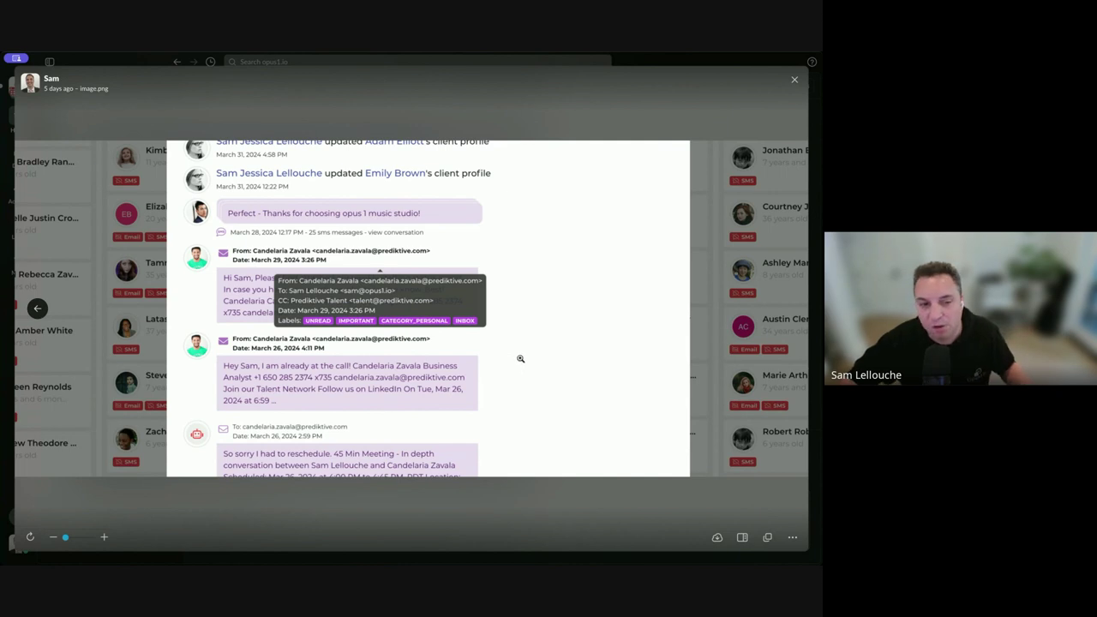
scroll(190, 319, up, 3)
Reset the screenshot zoom and close the prospect's client details, returning to the board.
click(190, 319)
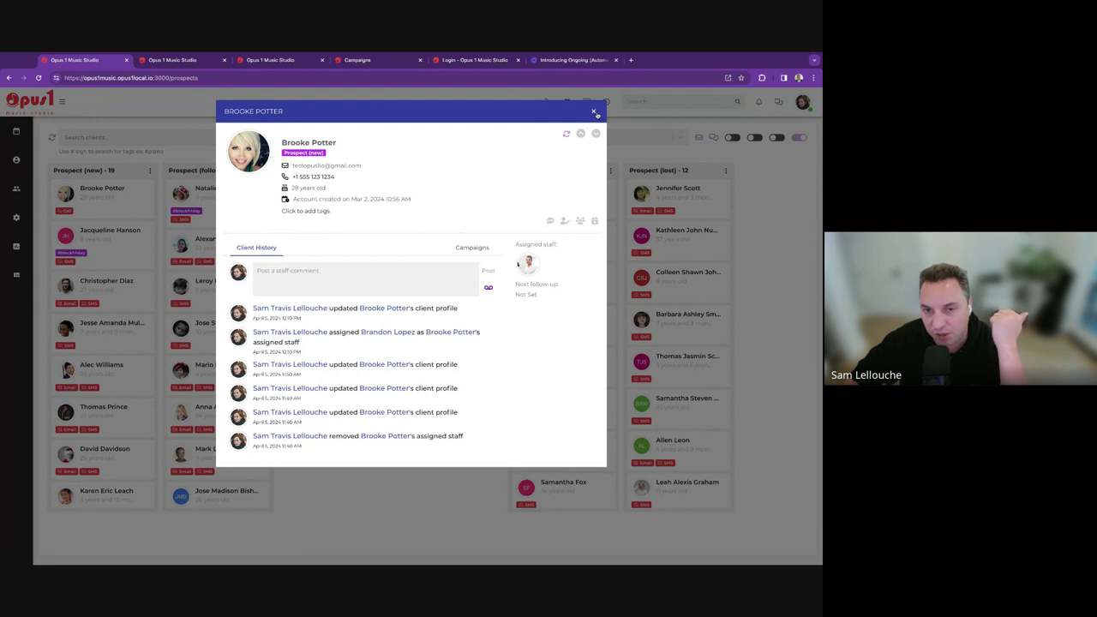
click(593, 111)
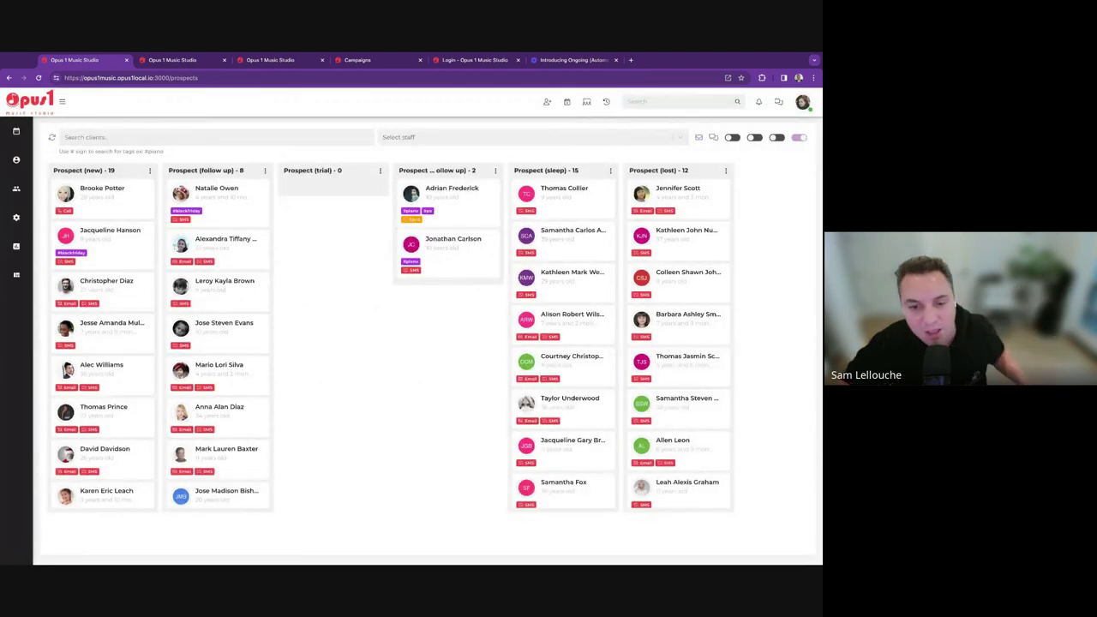